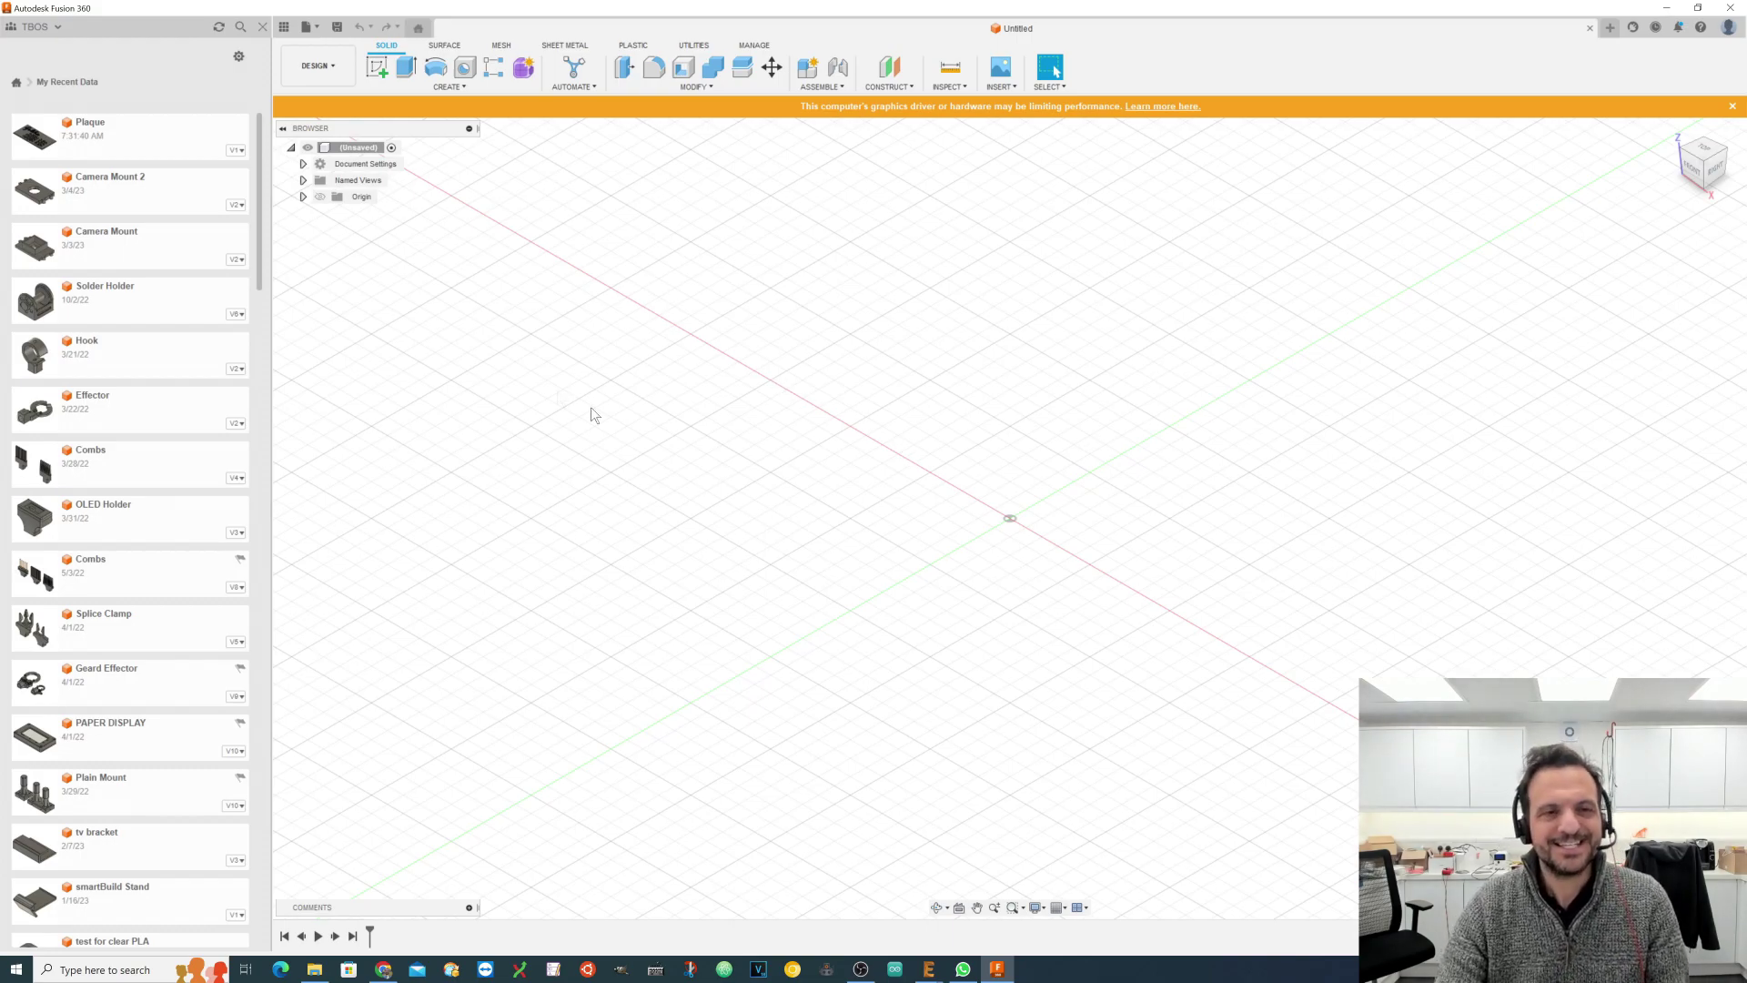
pyautogui.click(449, 87)
pyautogui.click(534, 11)
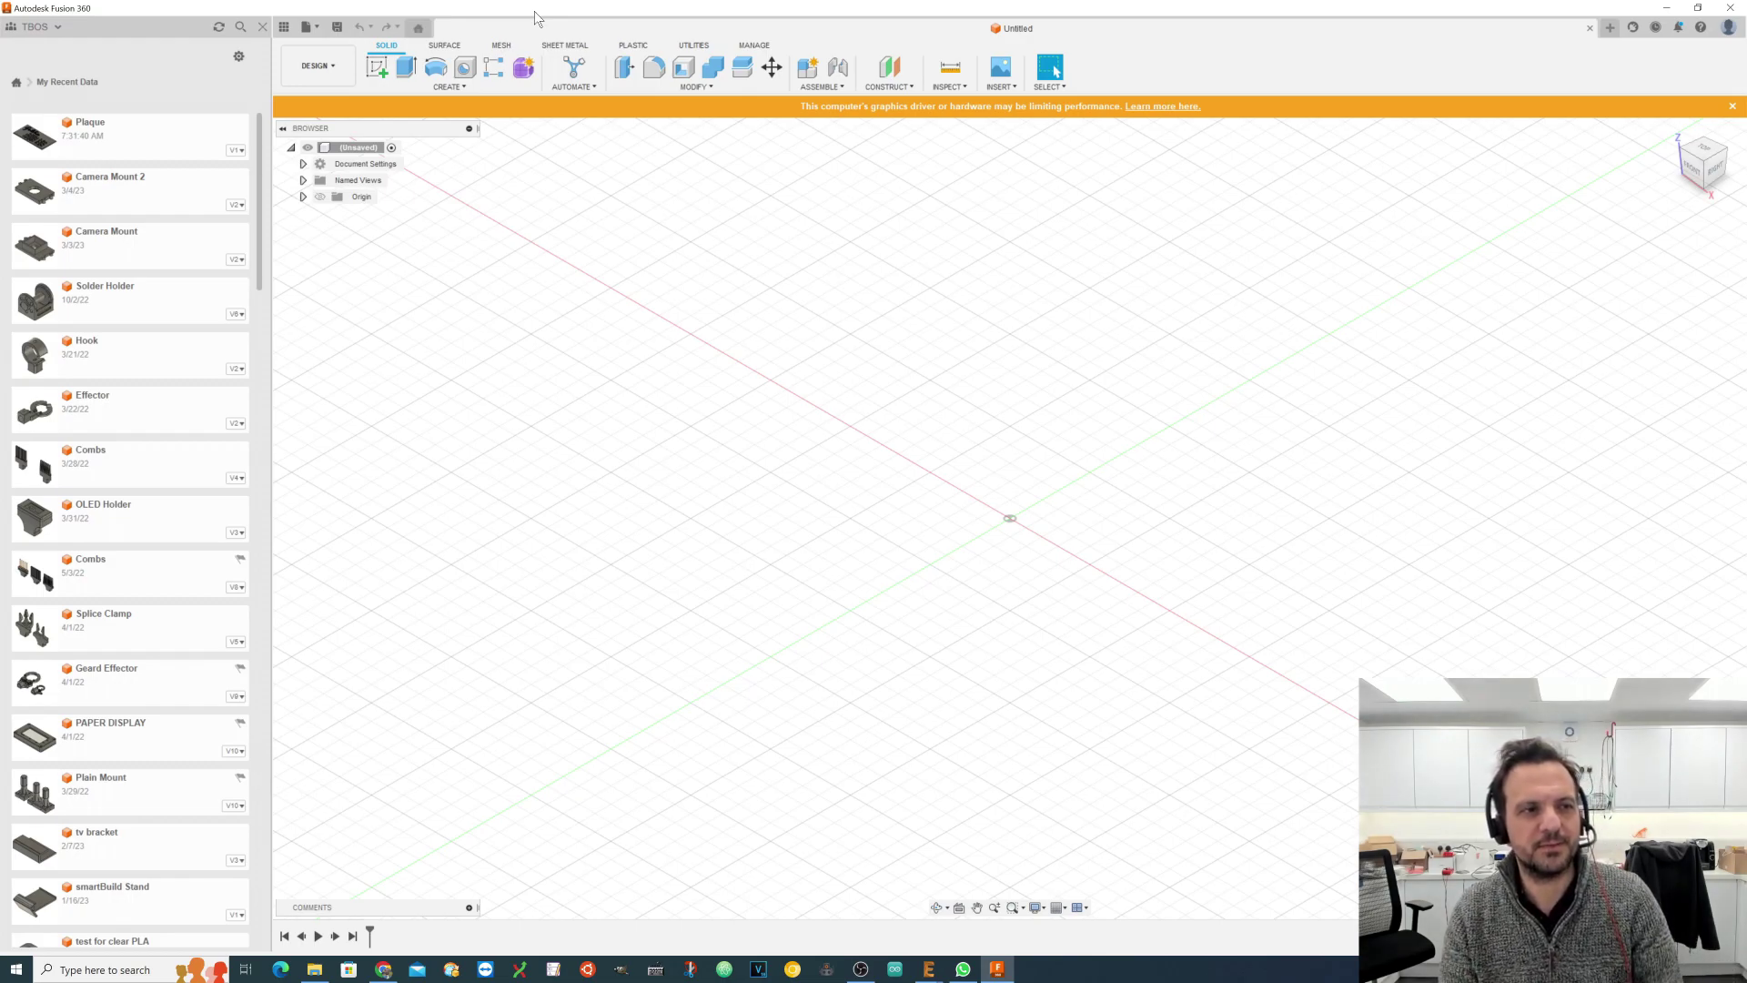
pyautogui.scroll(-7, 77, 407)
pyautogui.scroll(7, 77, 406)
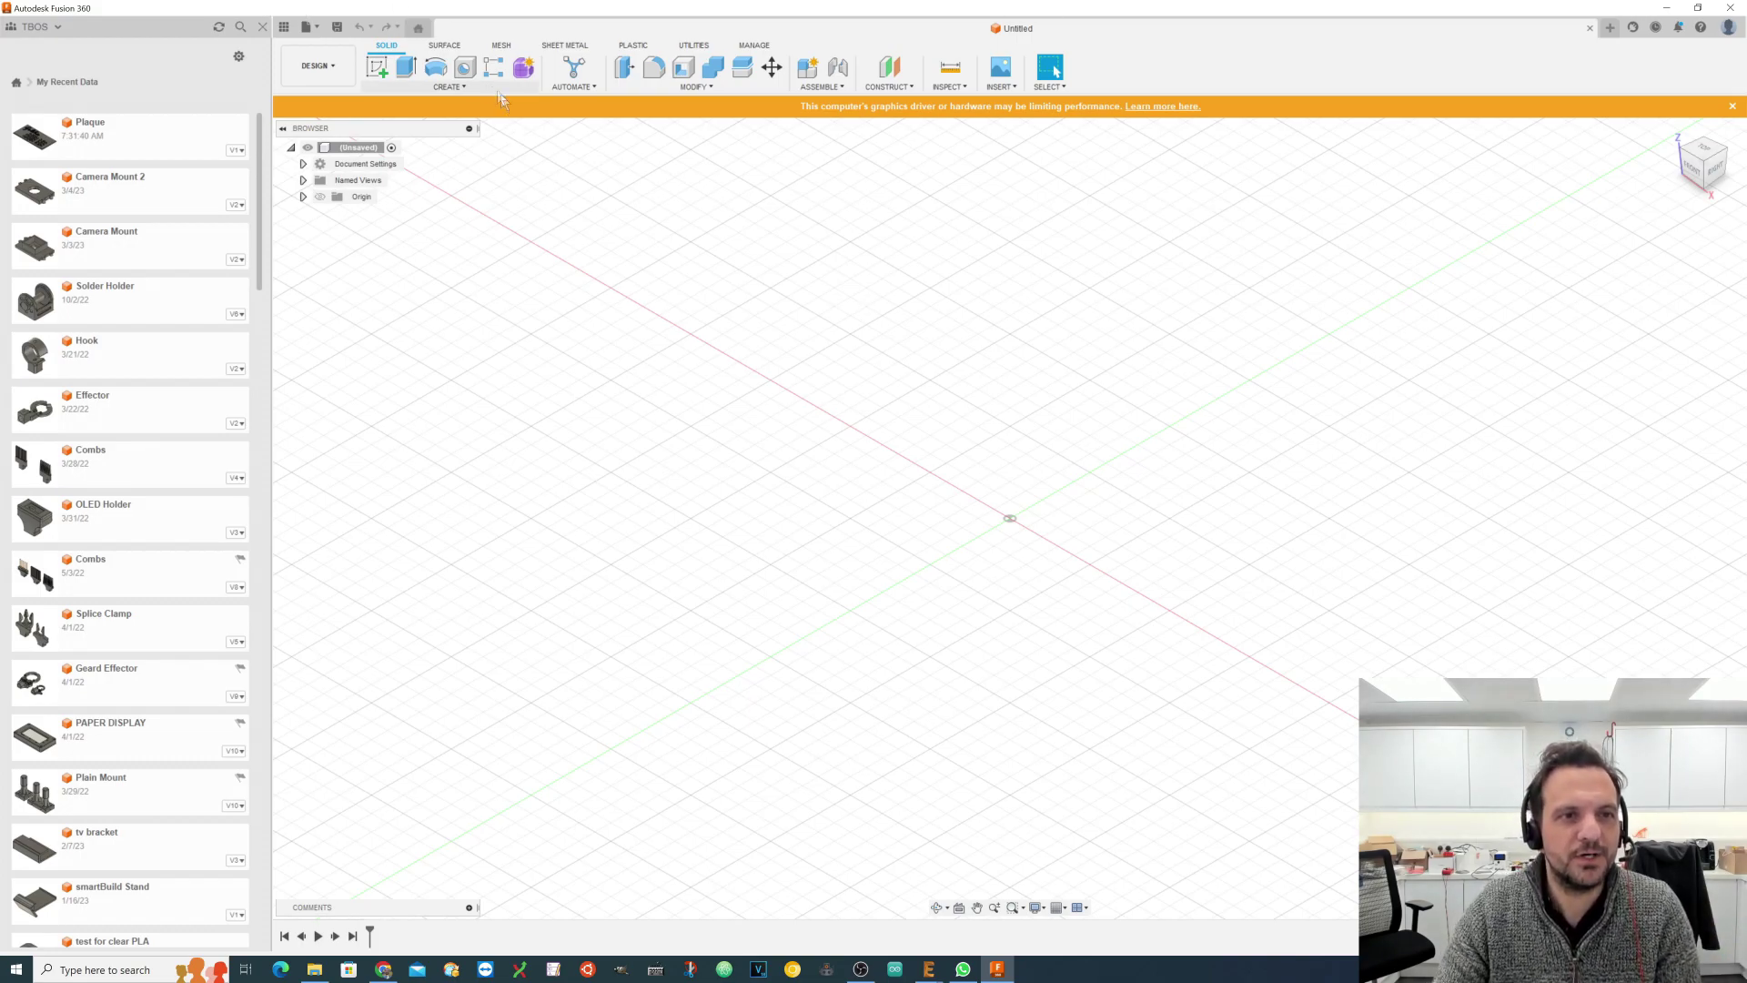
pyautogui.click(465, 70)
pyautogui.click(477, 87)
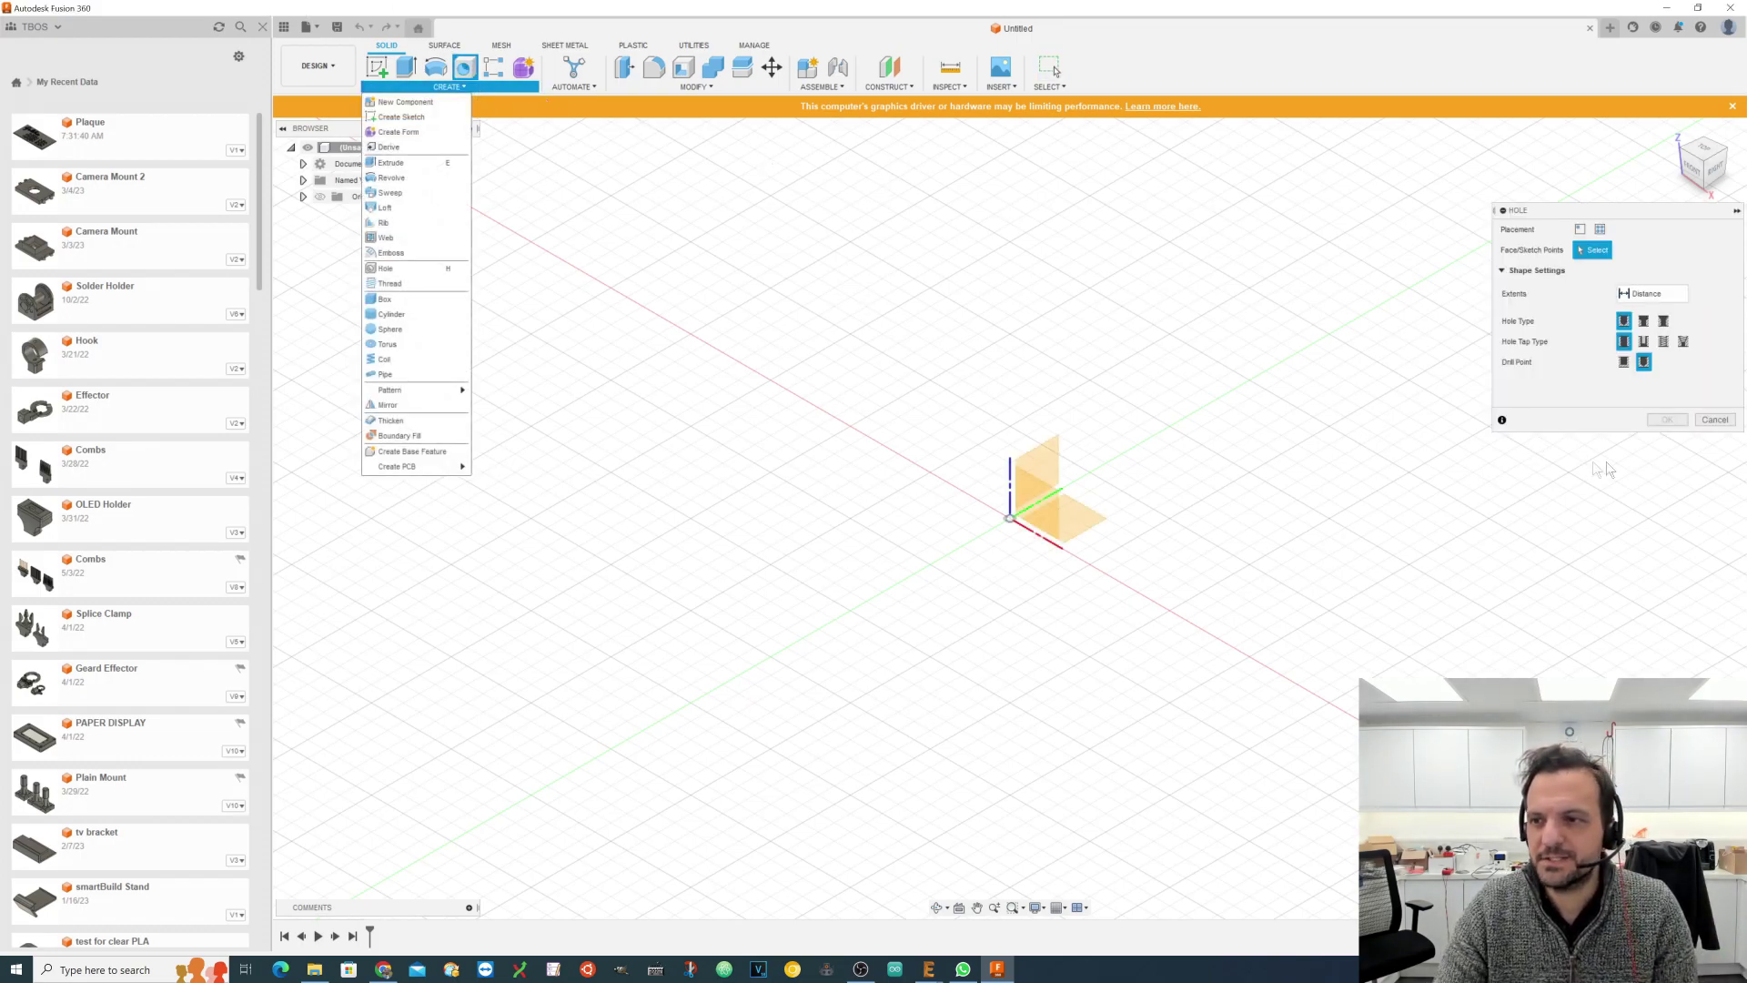
pyautogui.click(1714, 419)
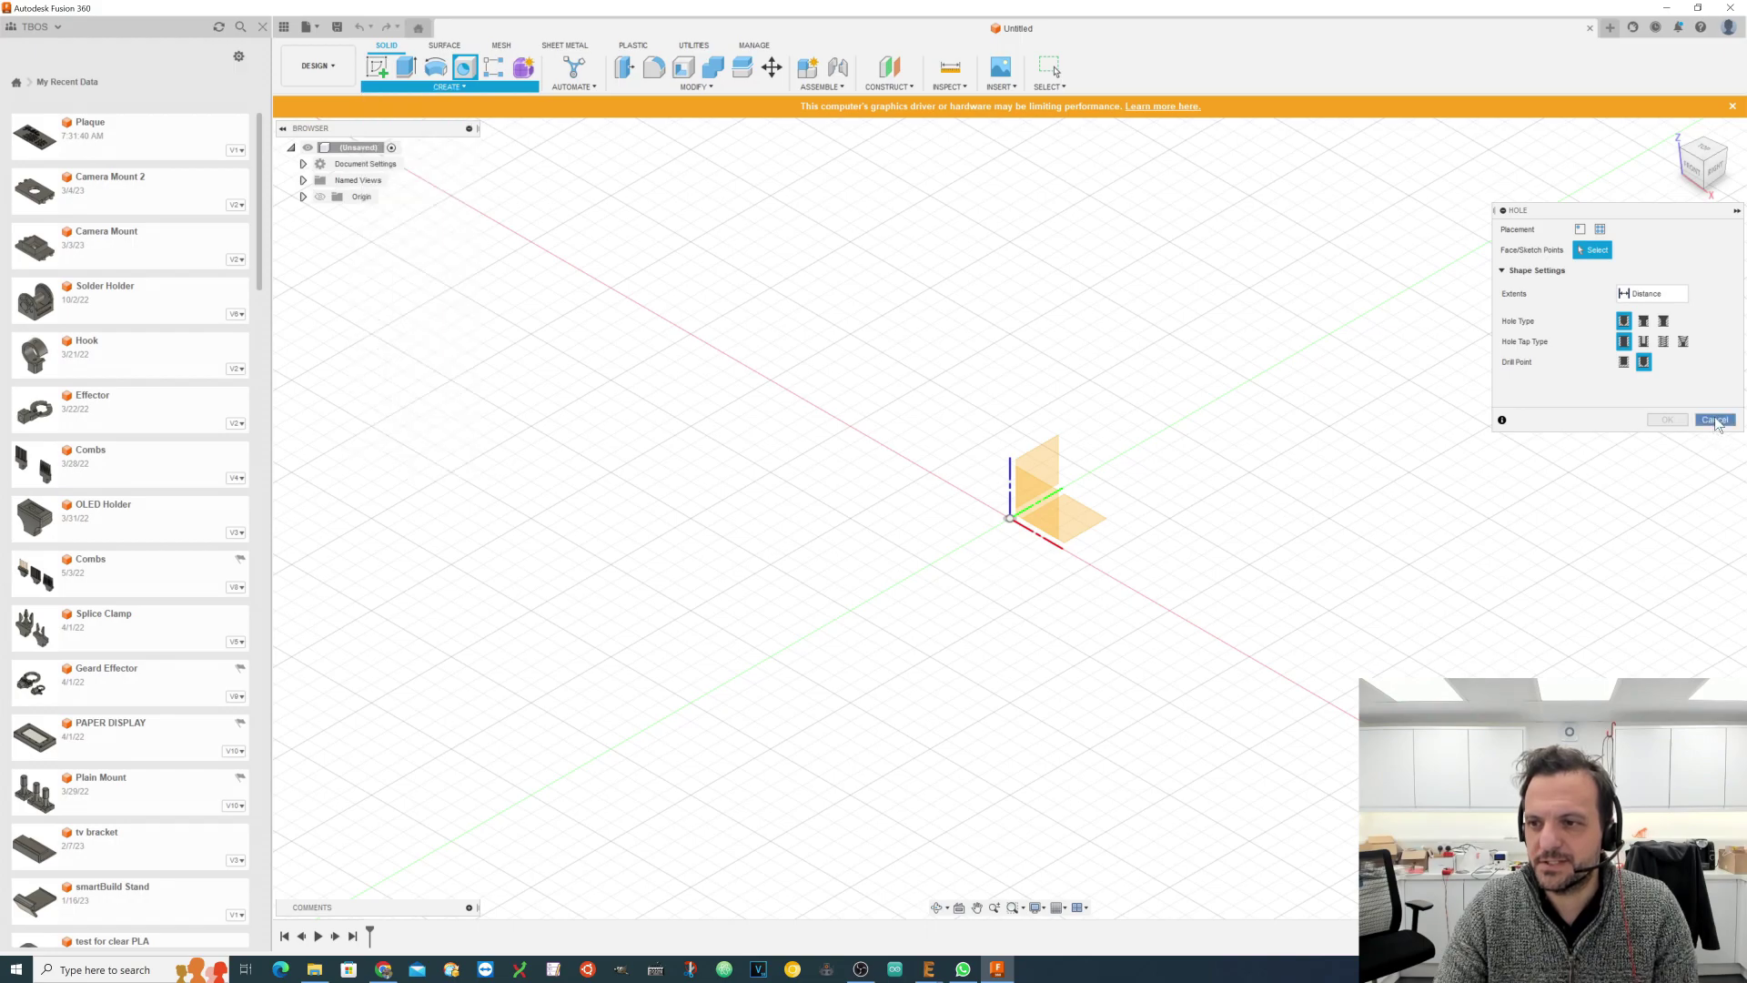
# Step: Start a box on the horizontal origin plane with a 52 by 115 mm base, its first corner on the X axis about 25 mm left of the origin
pyautogui.click(449, 86)
pyautogui.click(385, 298)
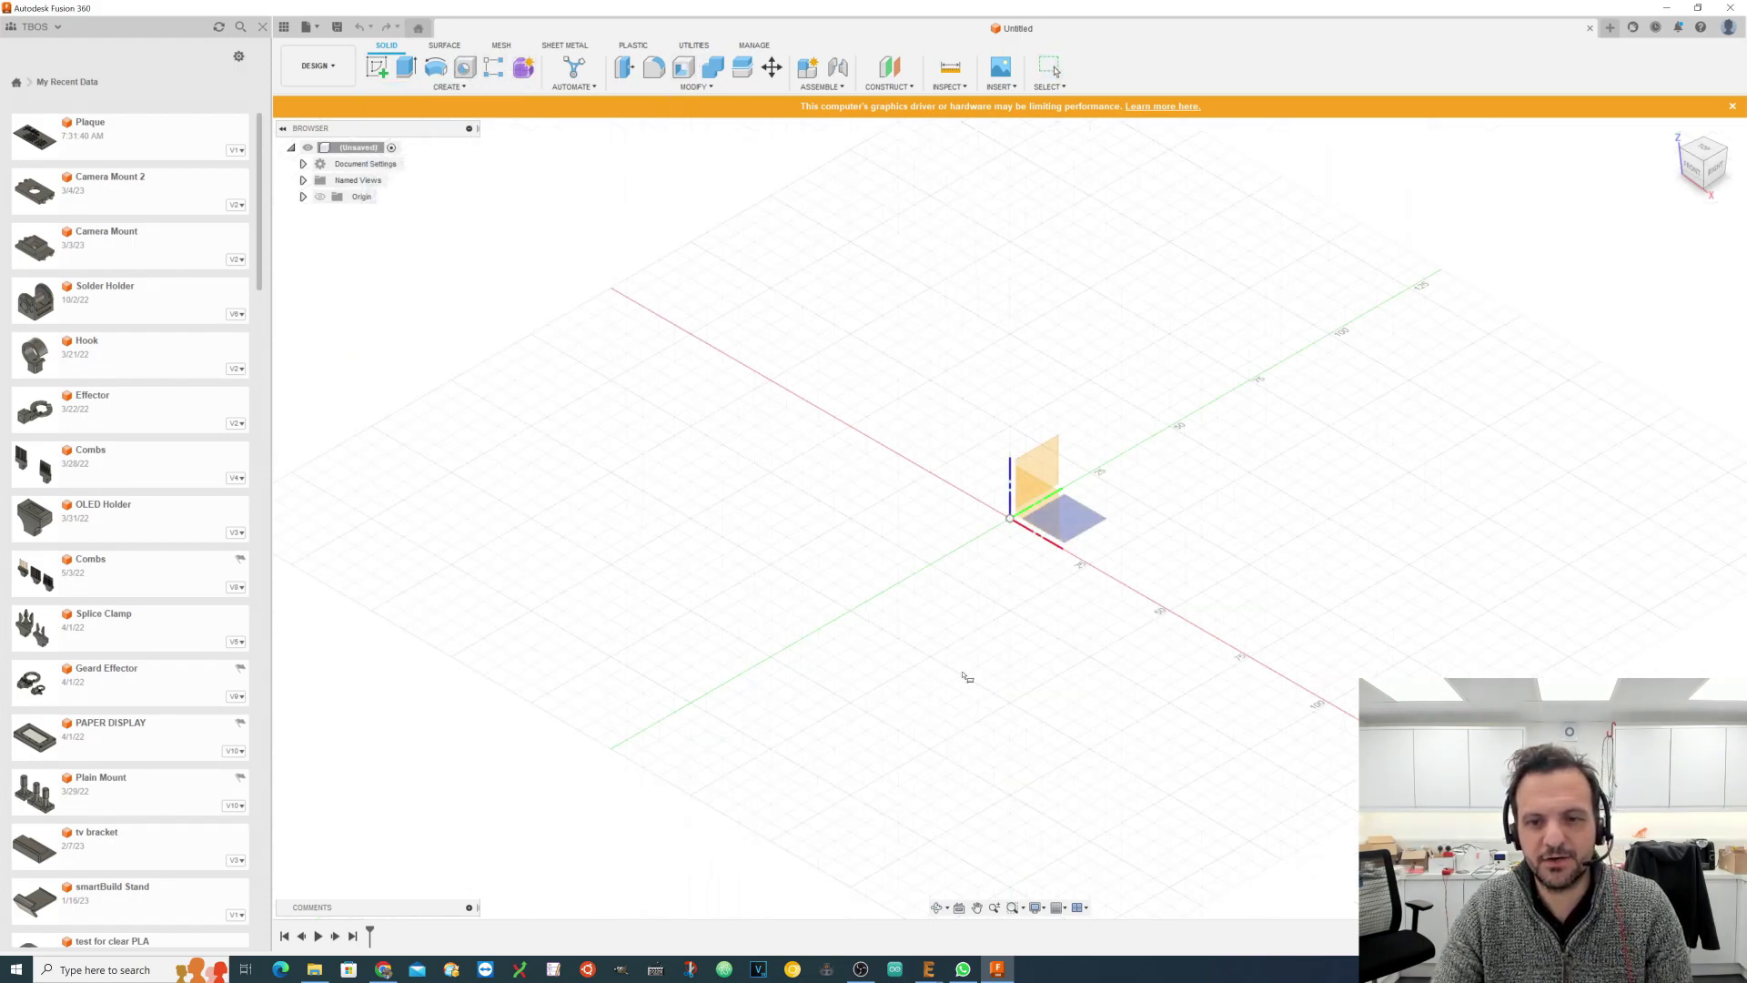
pyautogui.click(1060, 526)
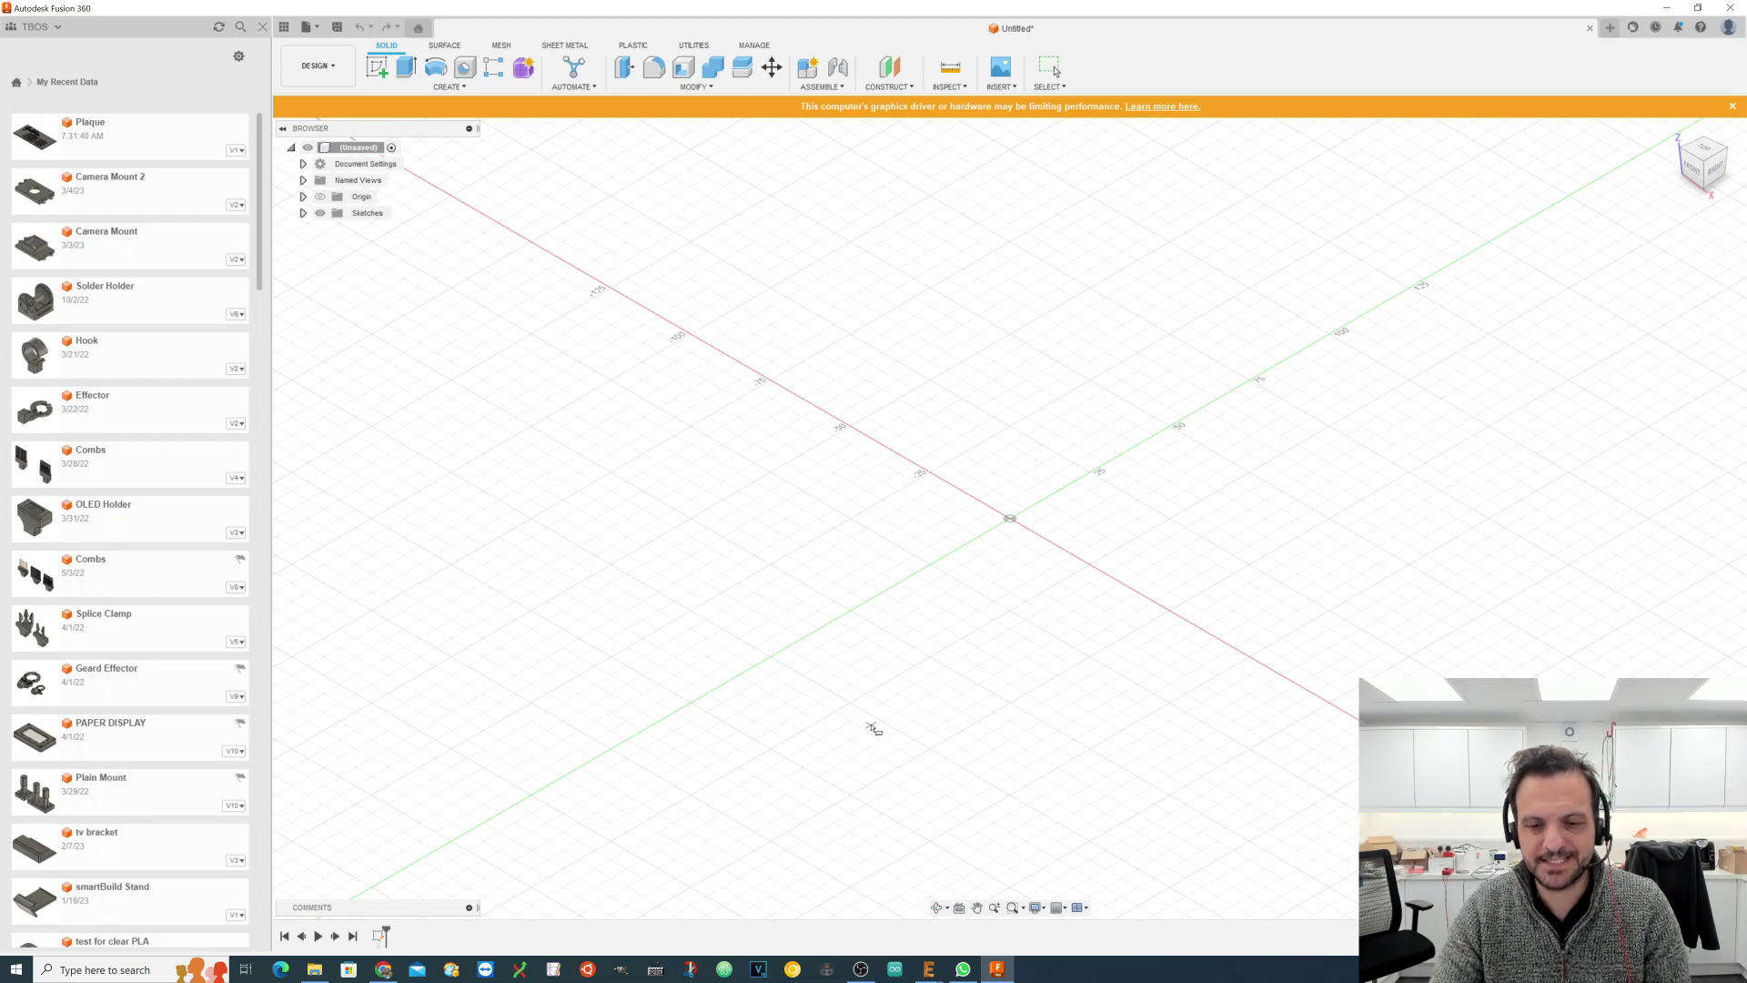
pyautogui.scroll(-2, 957, 716)
pyautogui.scroll(2, 1031, 735)
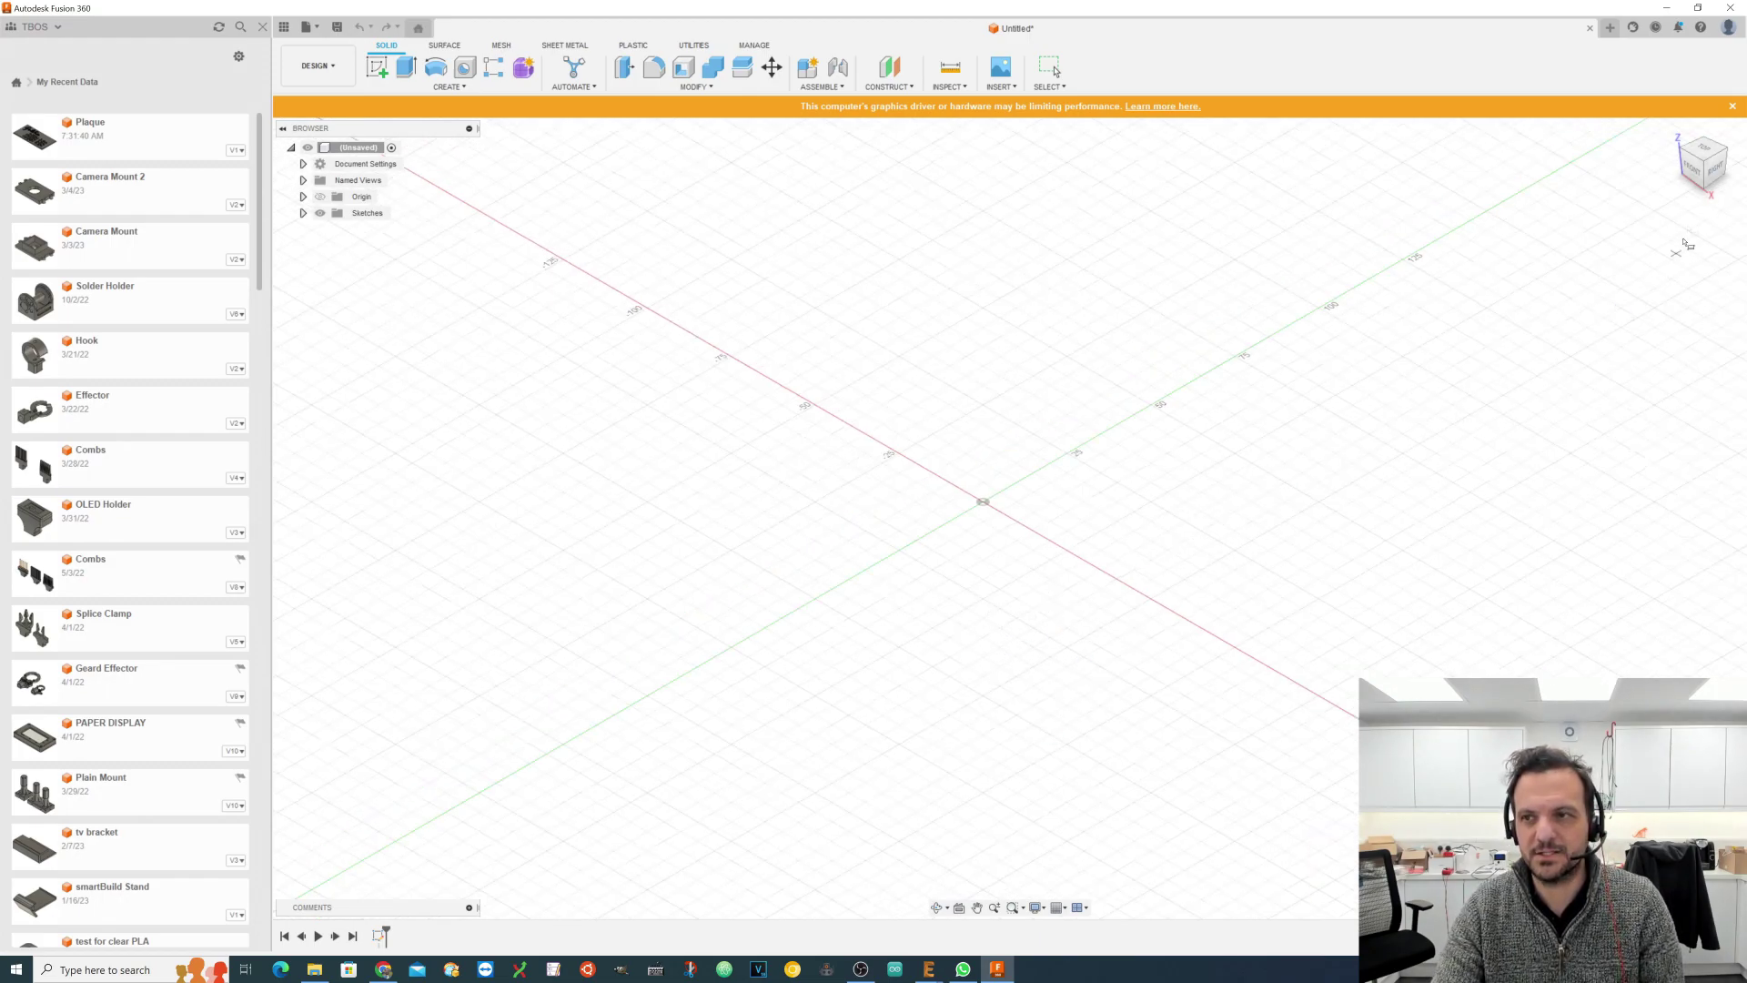
pyautogui.click(1696, 153)
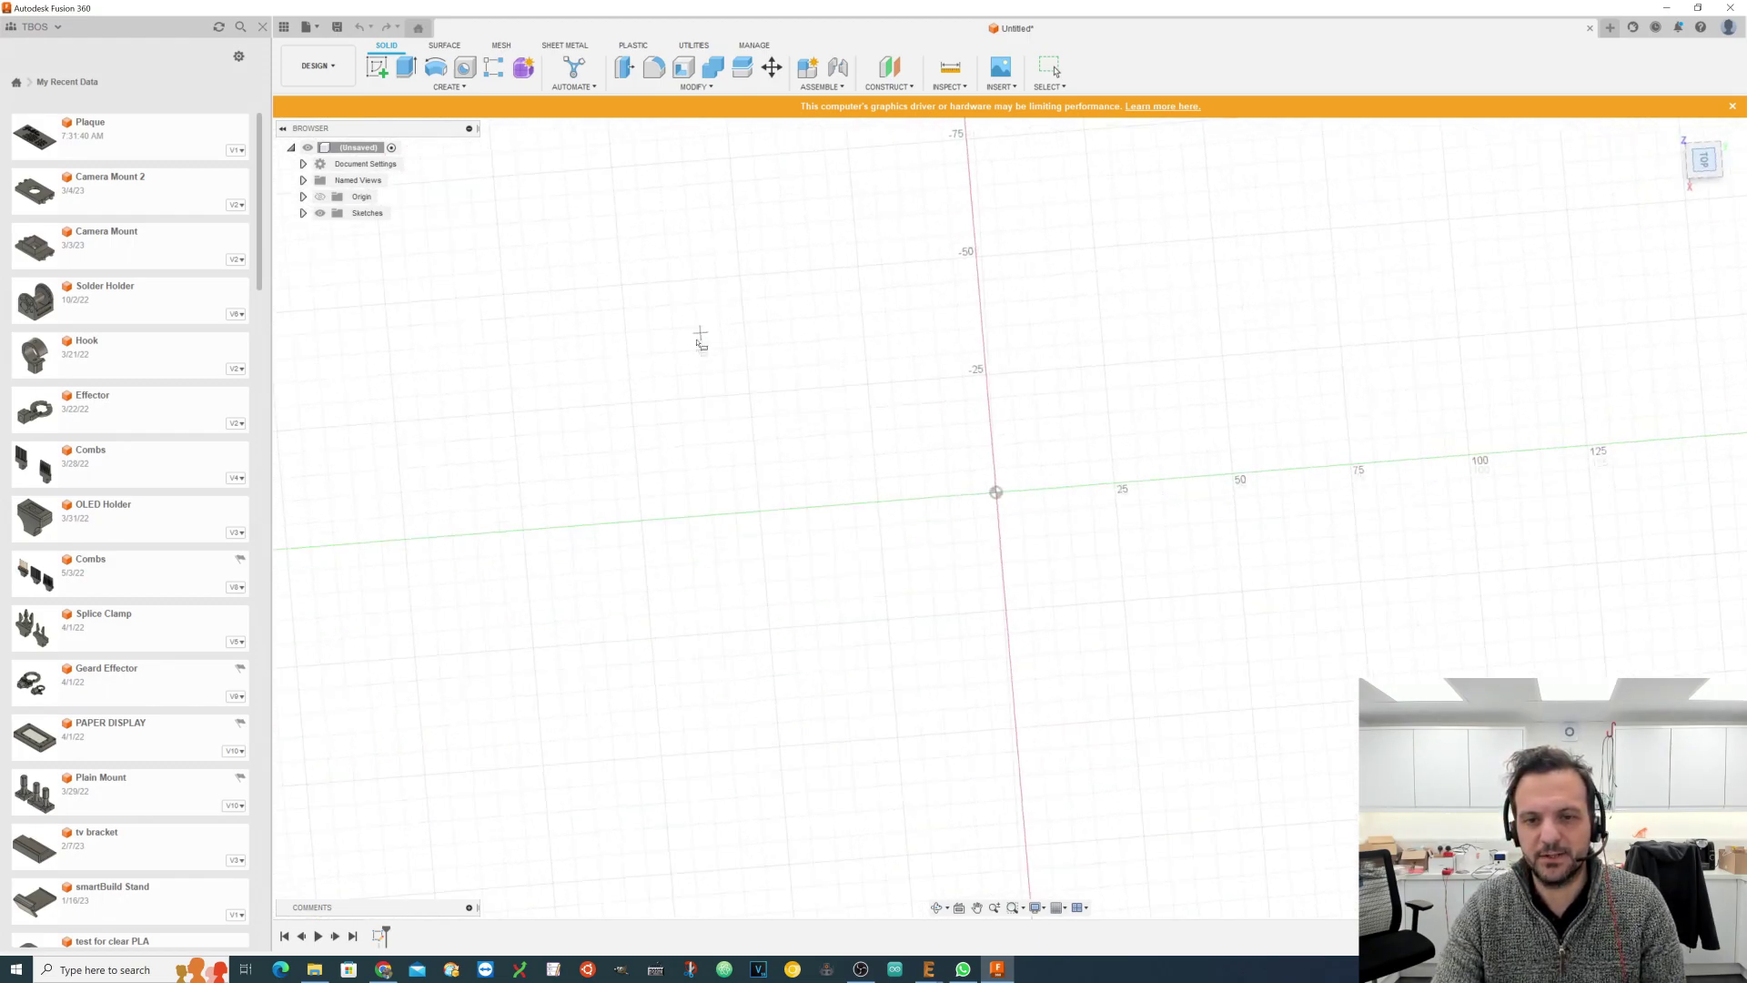
pyautogui.click(1721, 130)
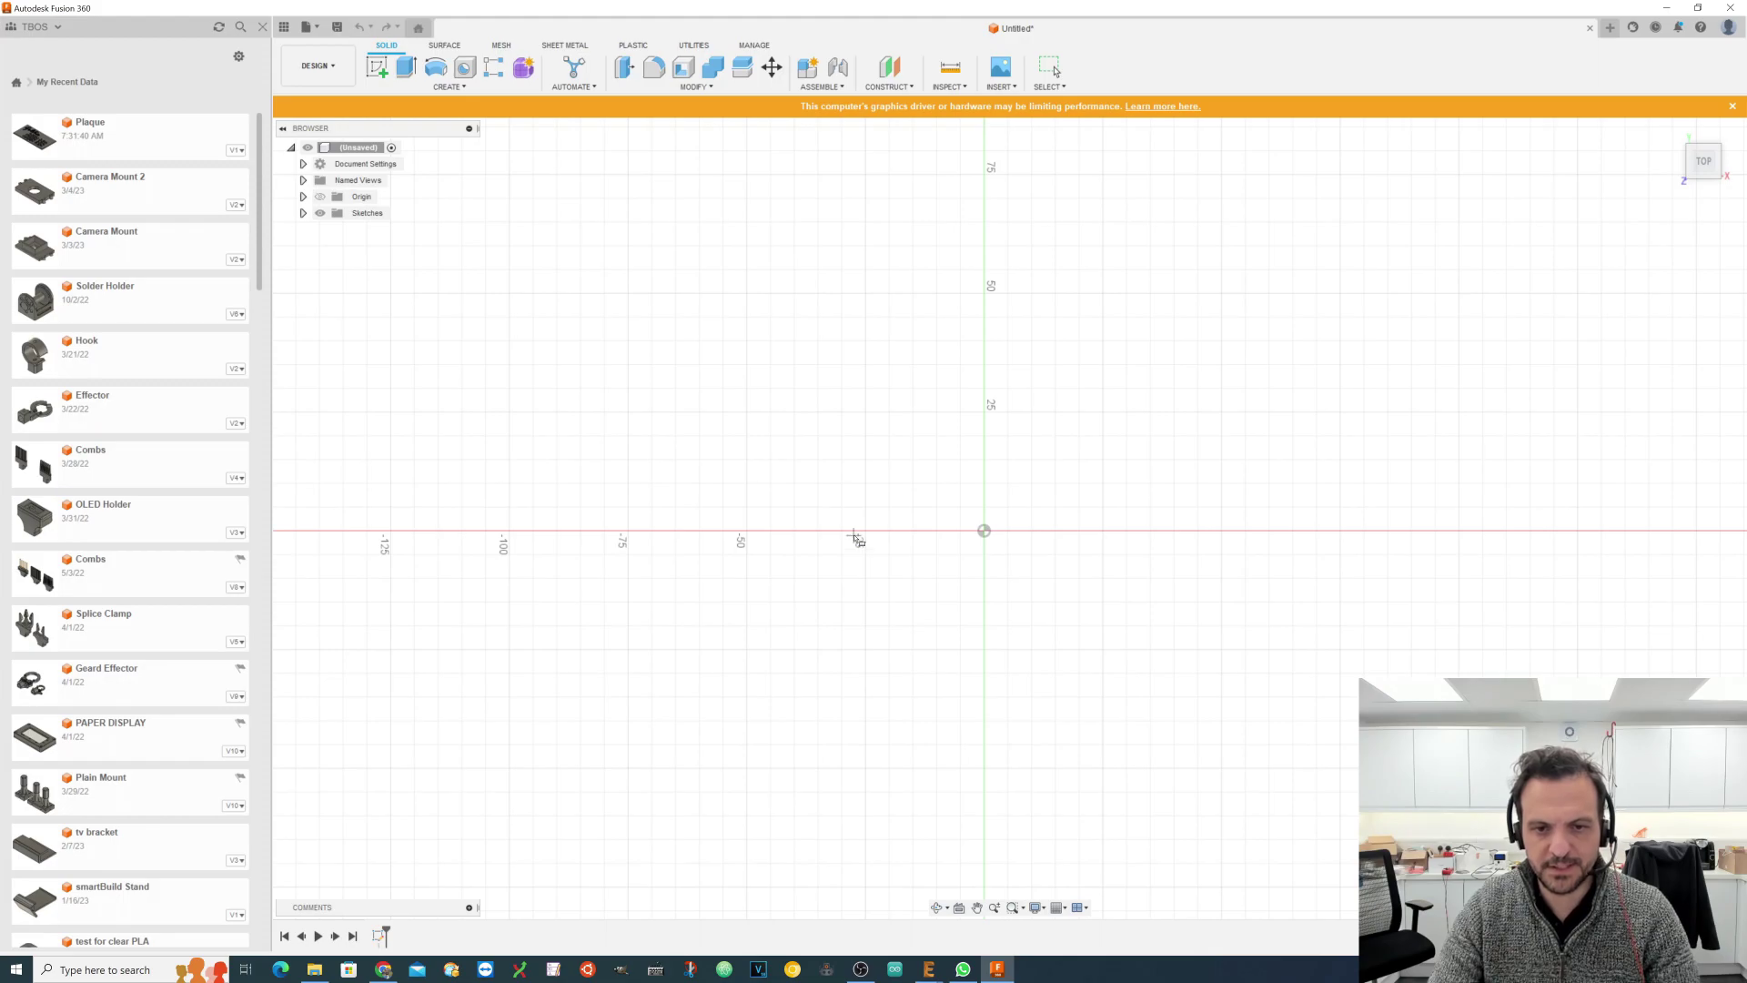
pyautogui.click(865, 530)
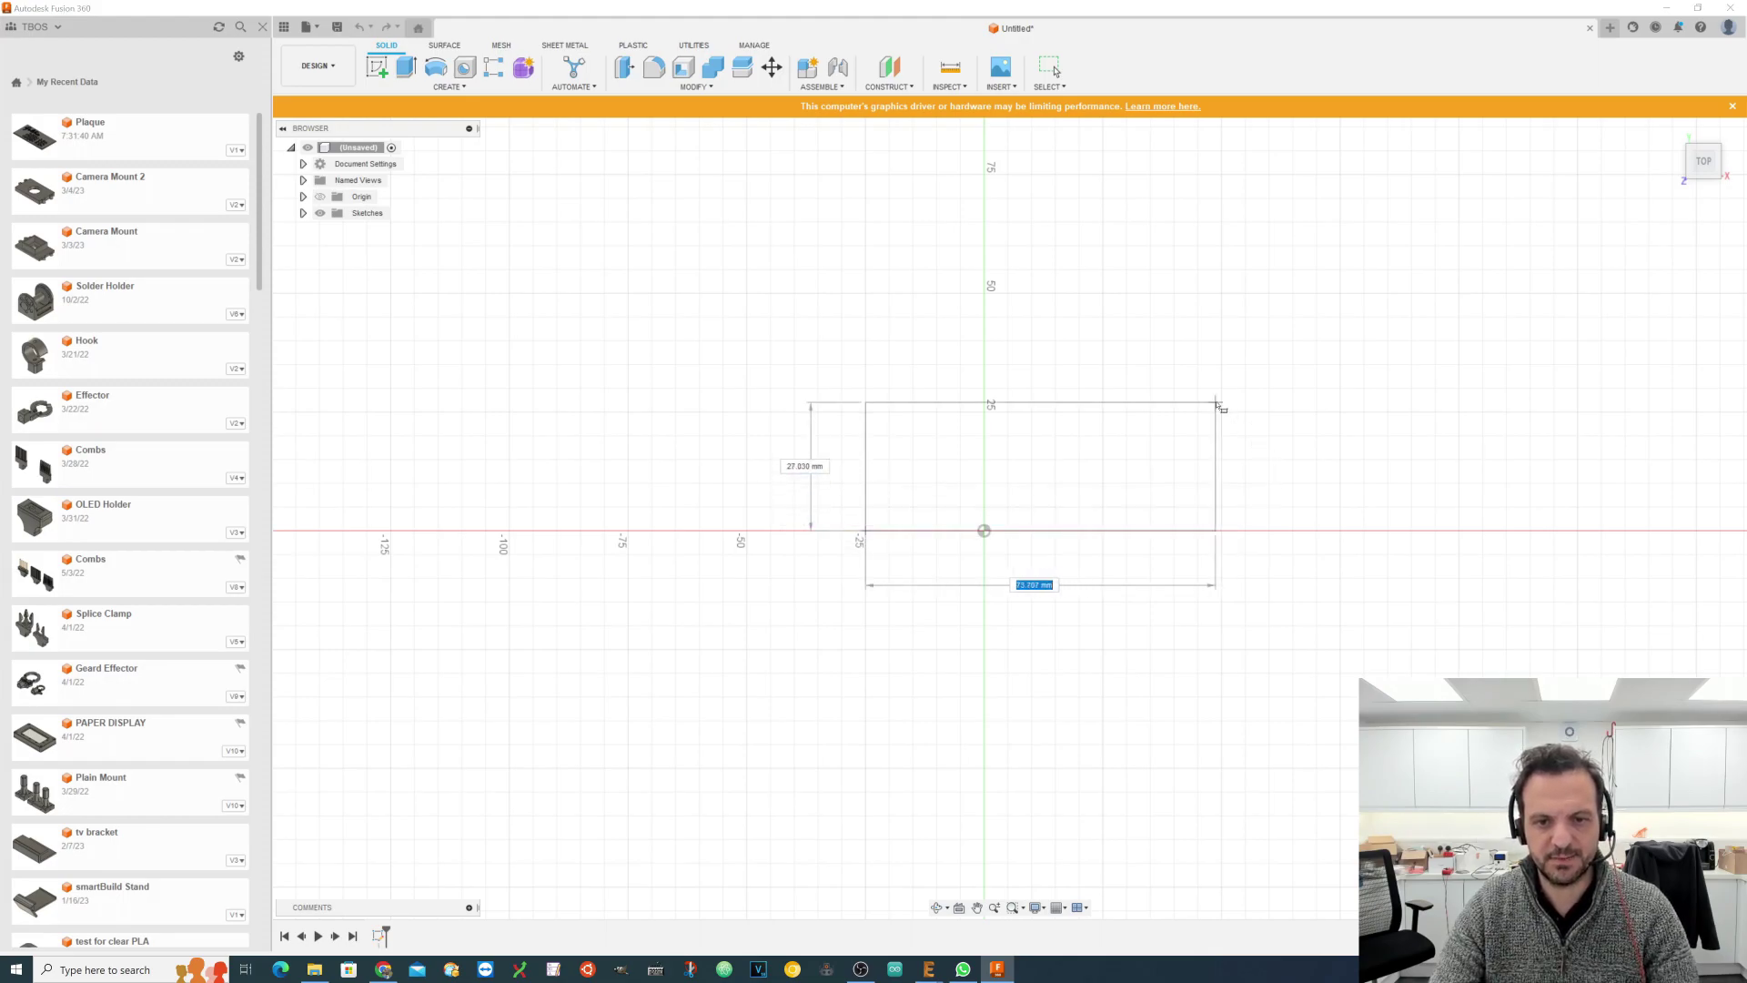
pyautogui.write('52')
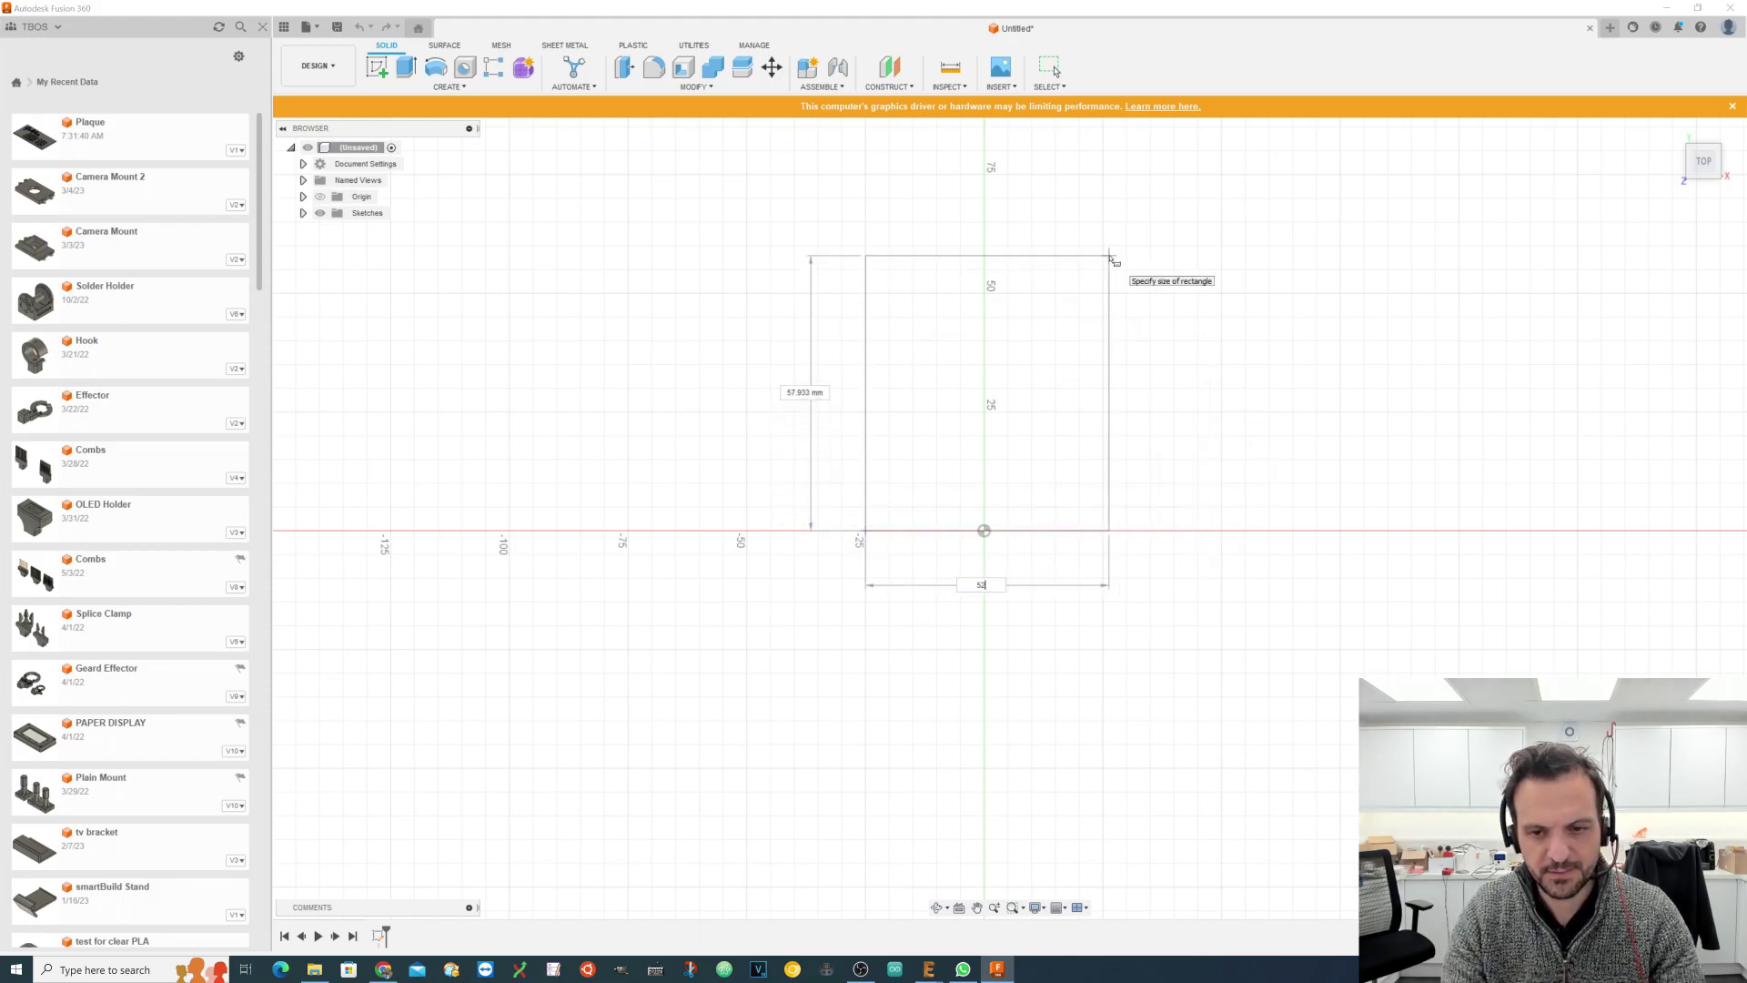
pyautogui.press('Tab')
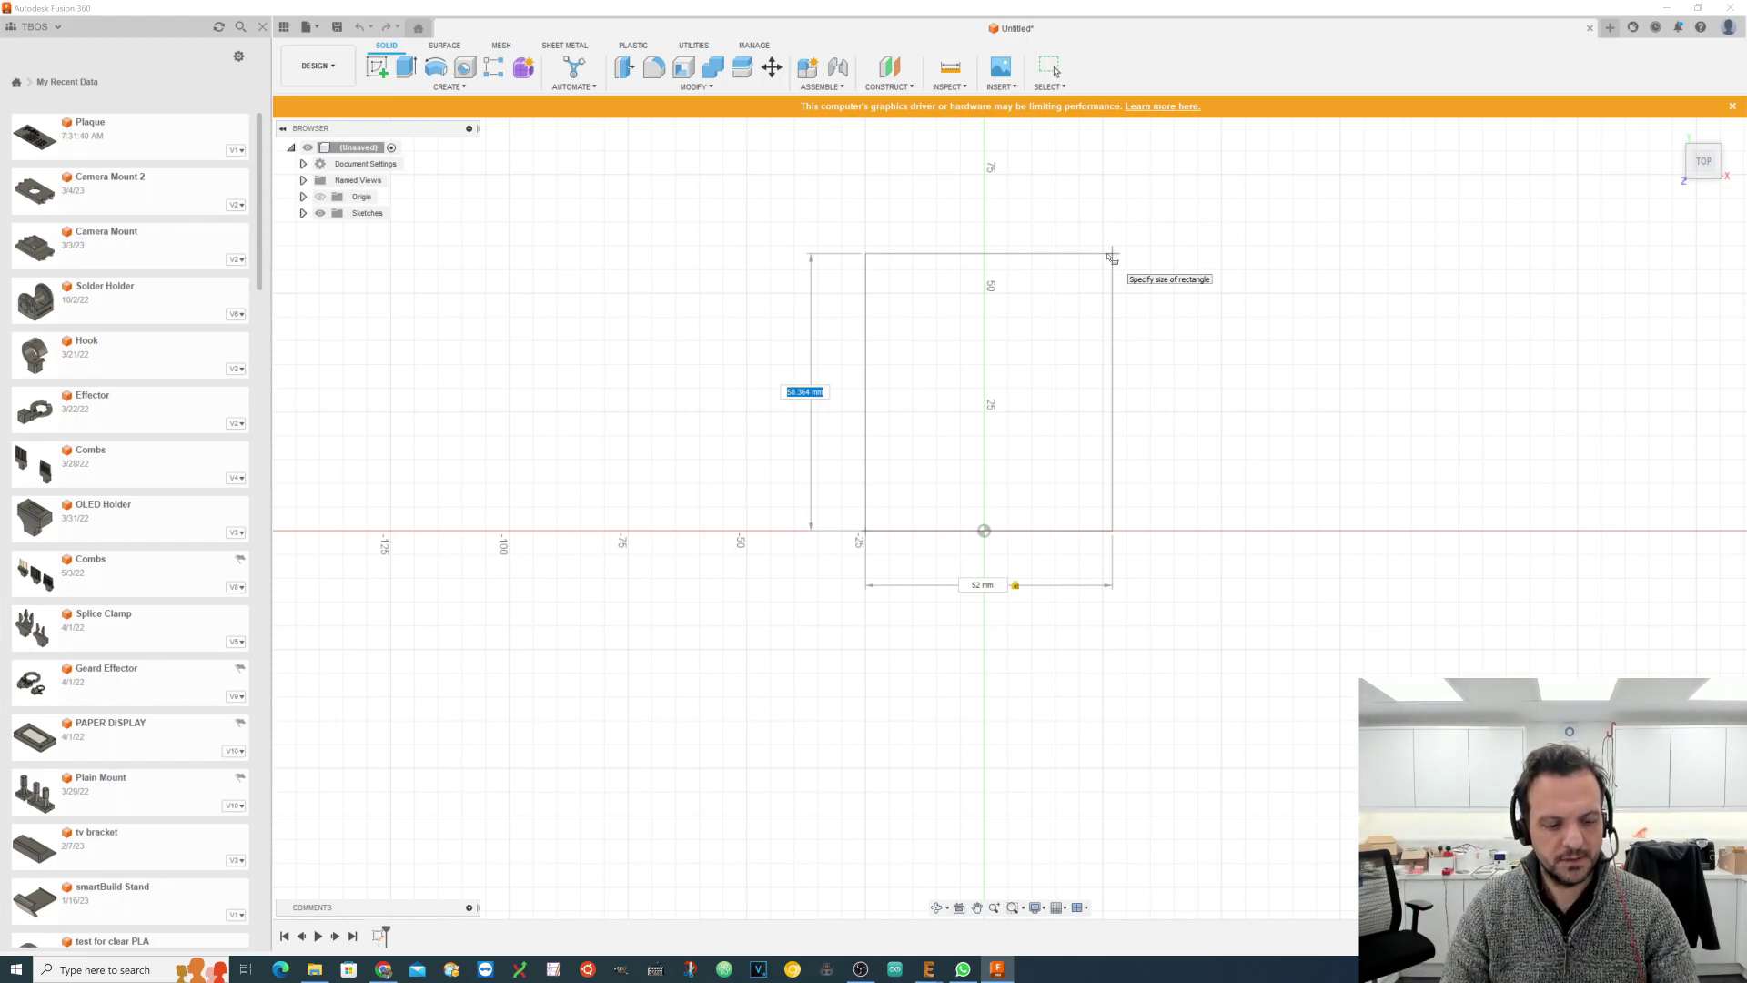
pyautogui.write('115')
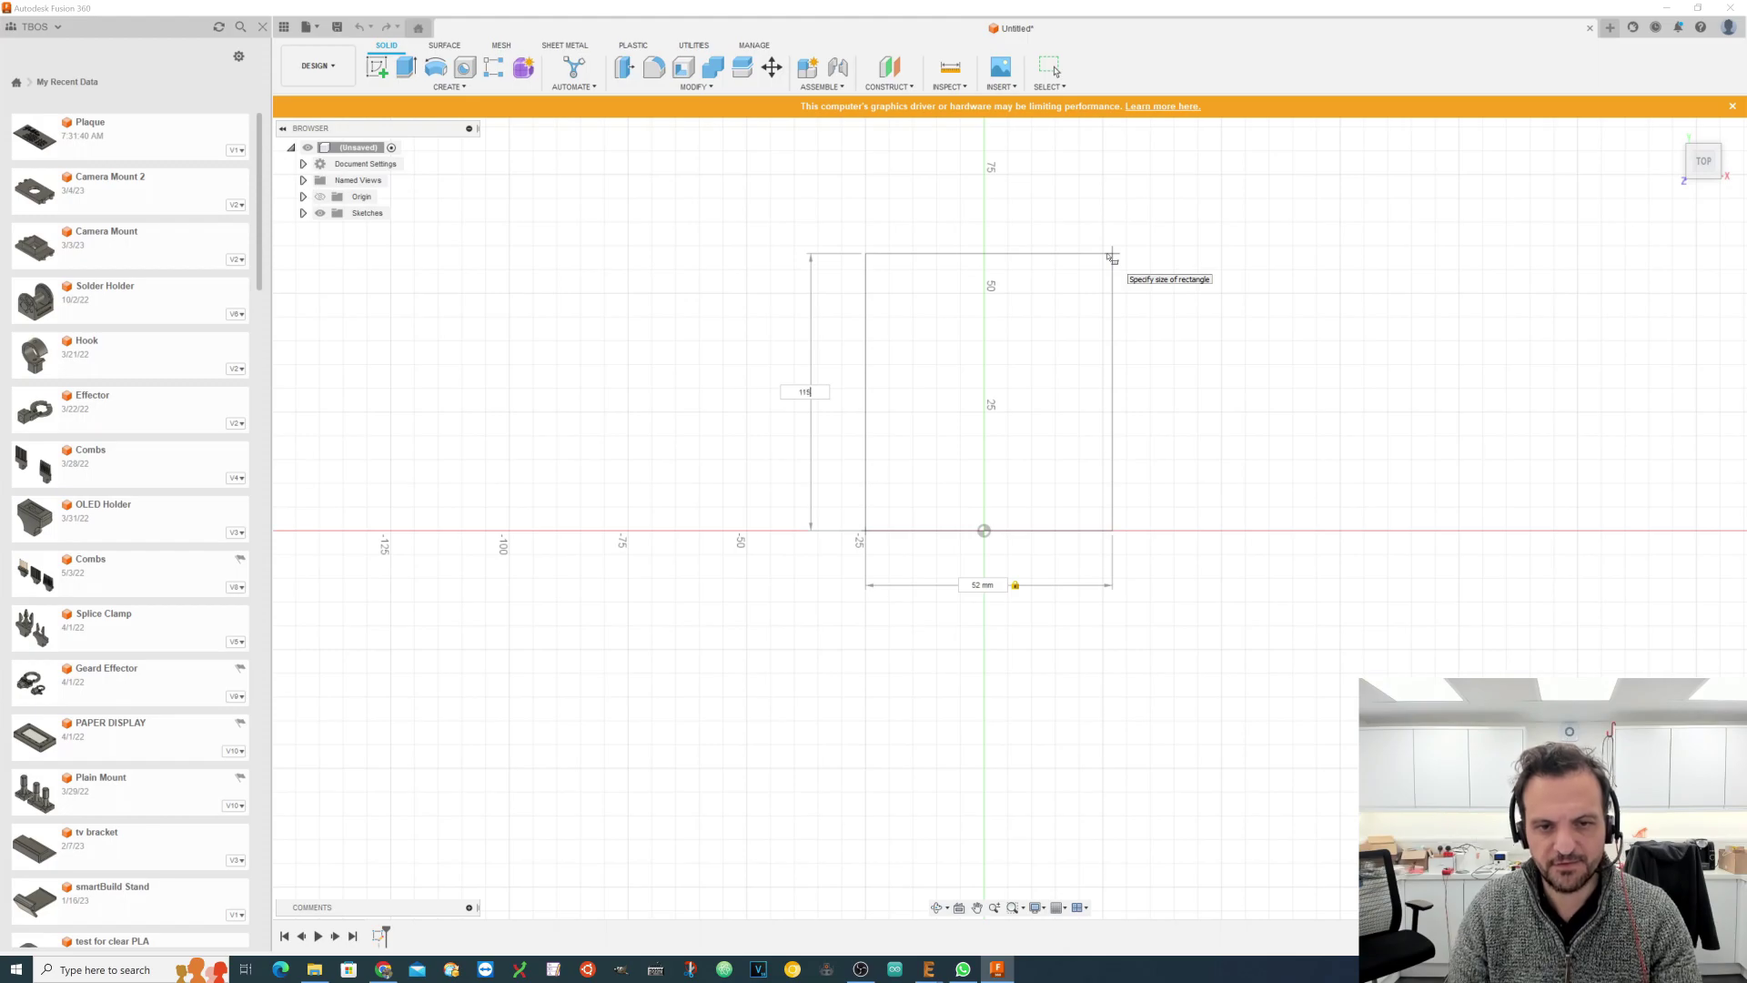
pyautogui.press('Tab')
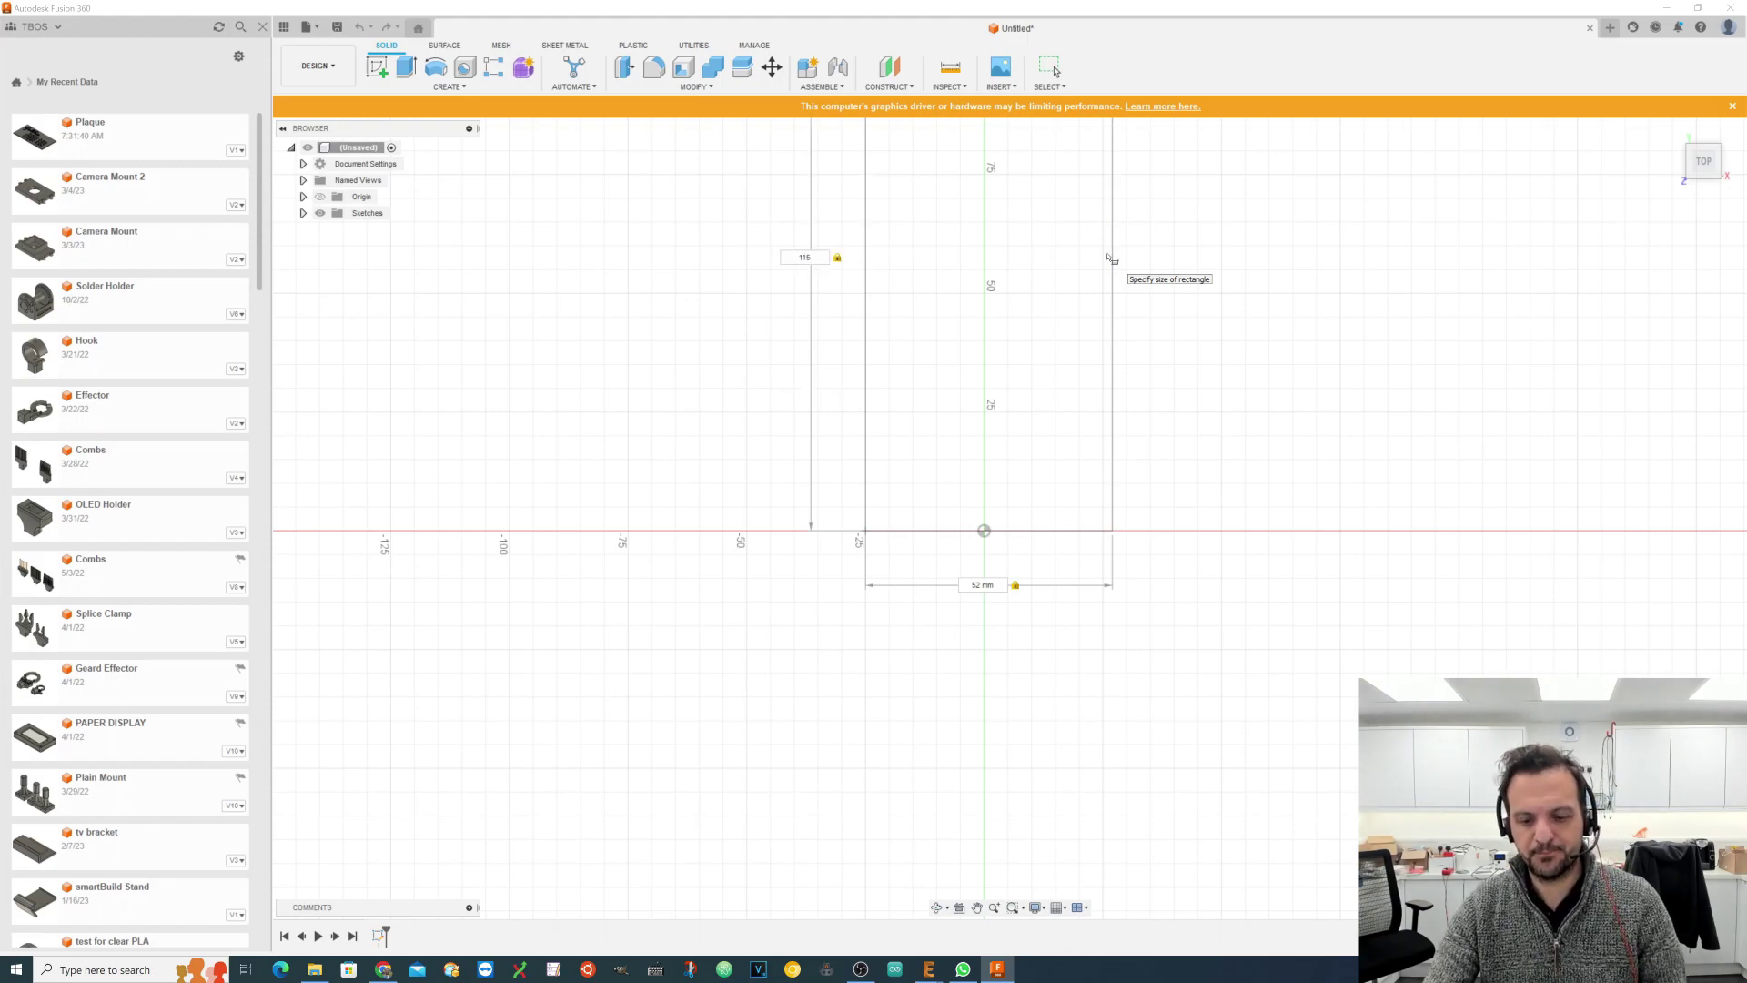
pyautogui.scroll(-3, 1177, 410)
pyautogui.press('Return')
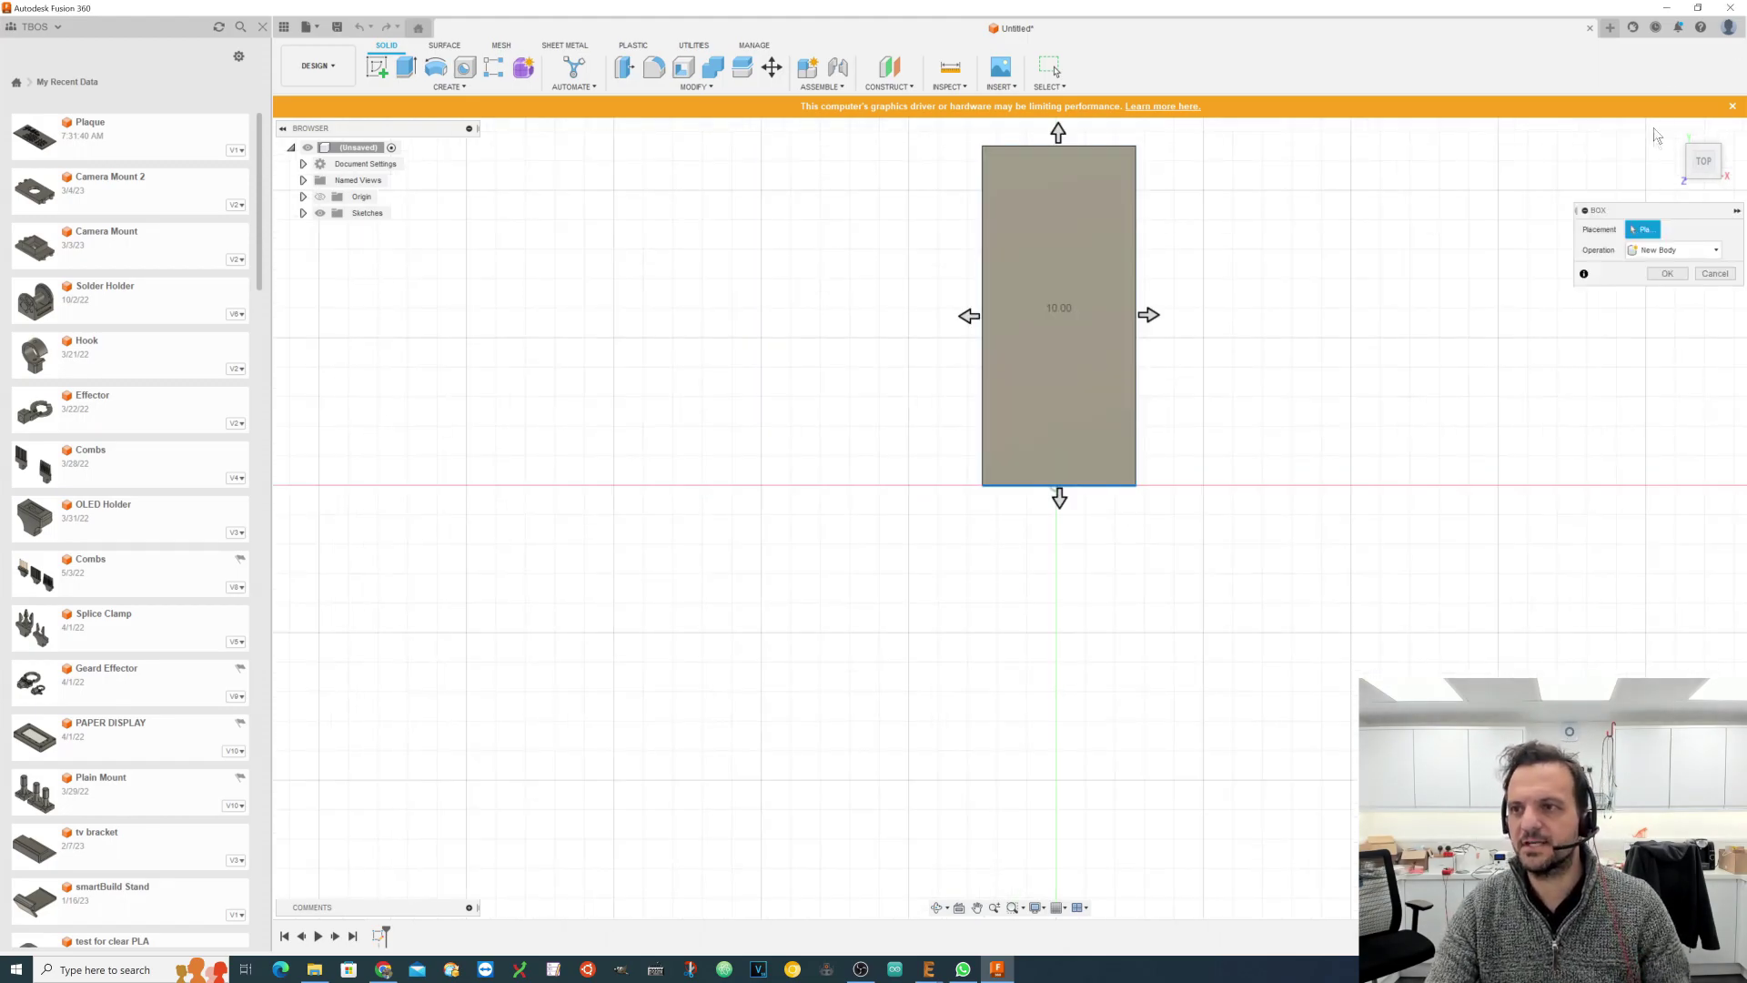
# Step: Set the box height to 7 mm and create it as a new body
pyautogui.click(1673, 132)
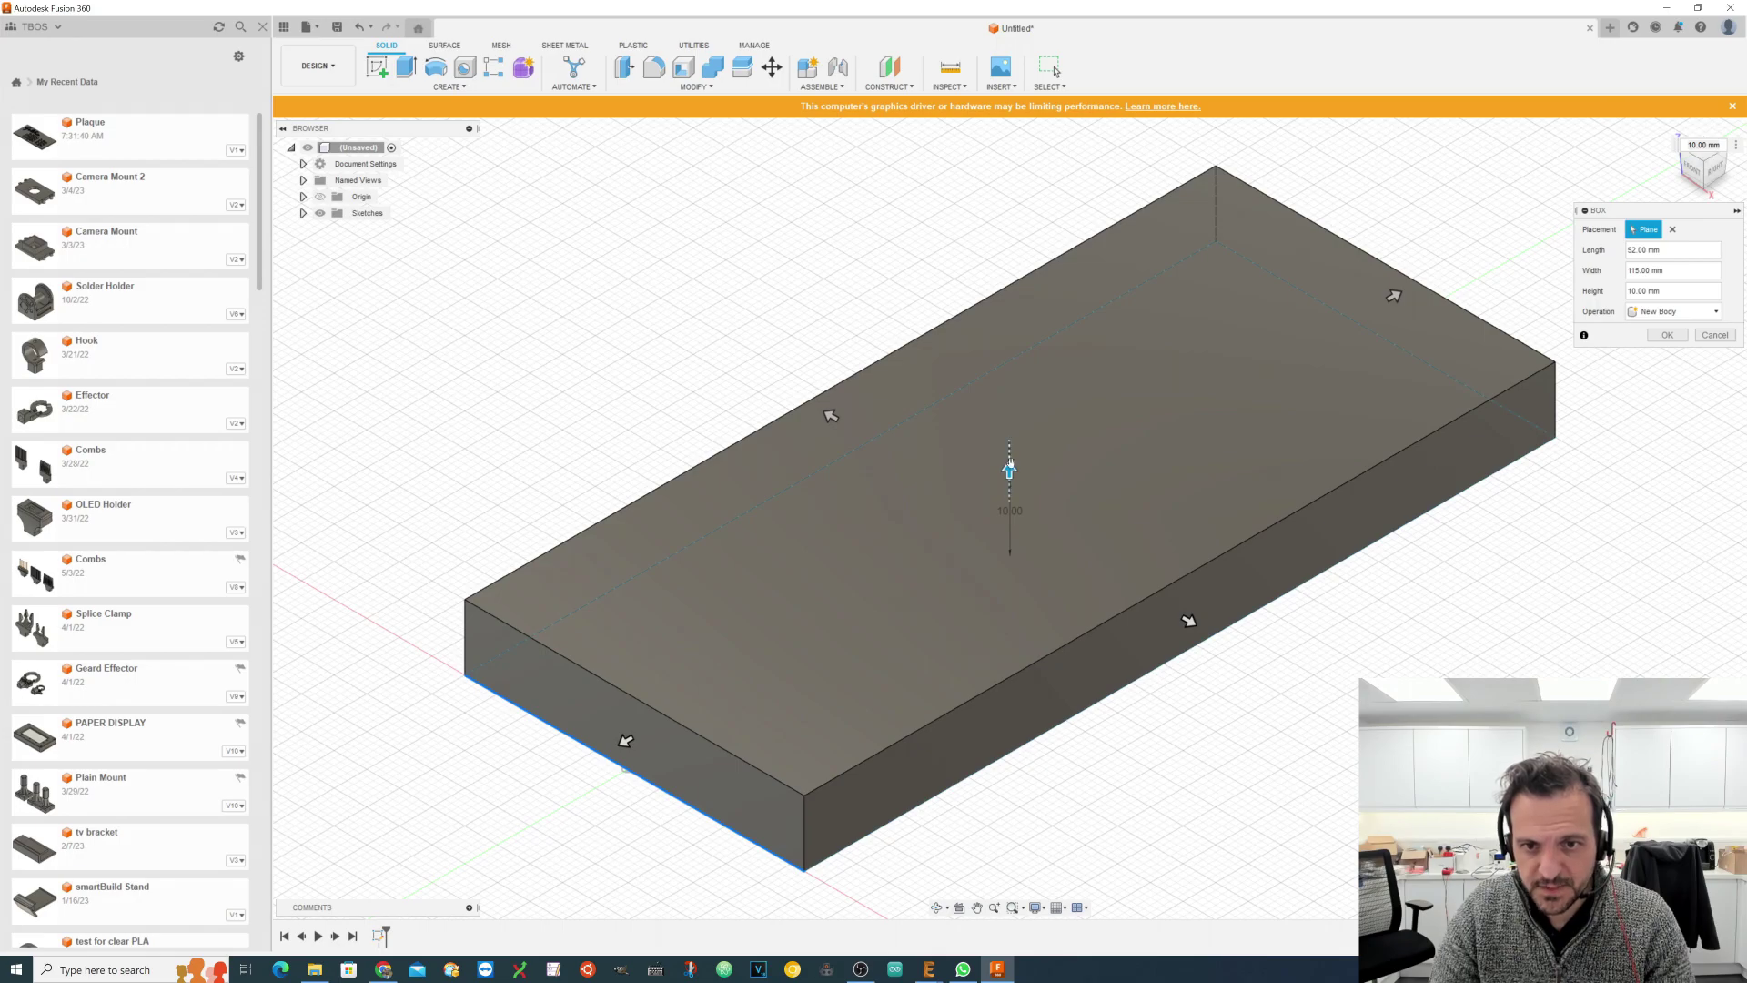
pyautogui.moveTo(1009, 468)
pyautogui.mouseDown()
pyautogui.moveTo(1006, 391)
pyautogui.moveTo(1008, 439)
pyautogui.mouseUp()
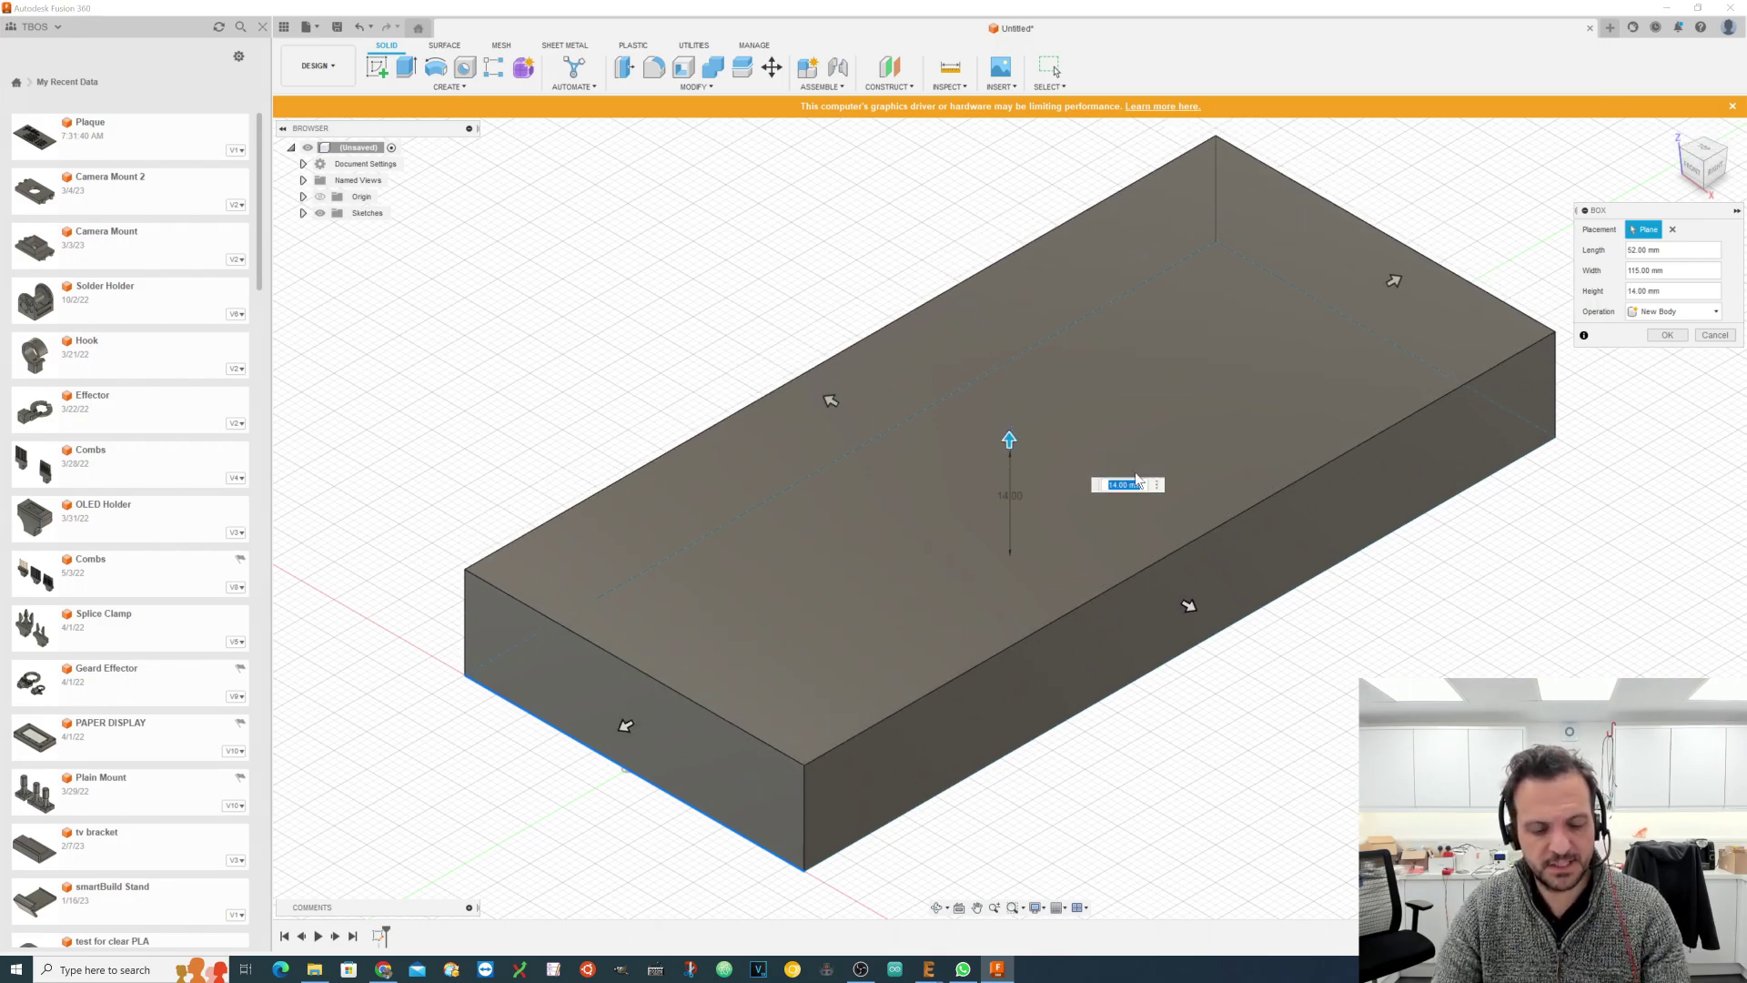
pyautogui.write('7mm')
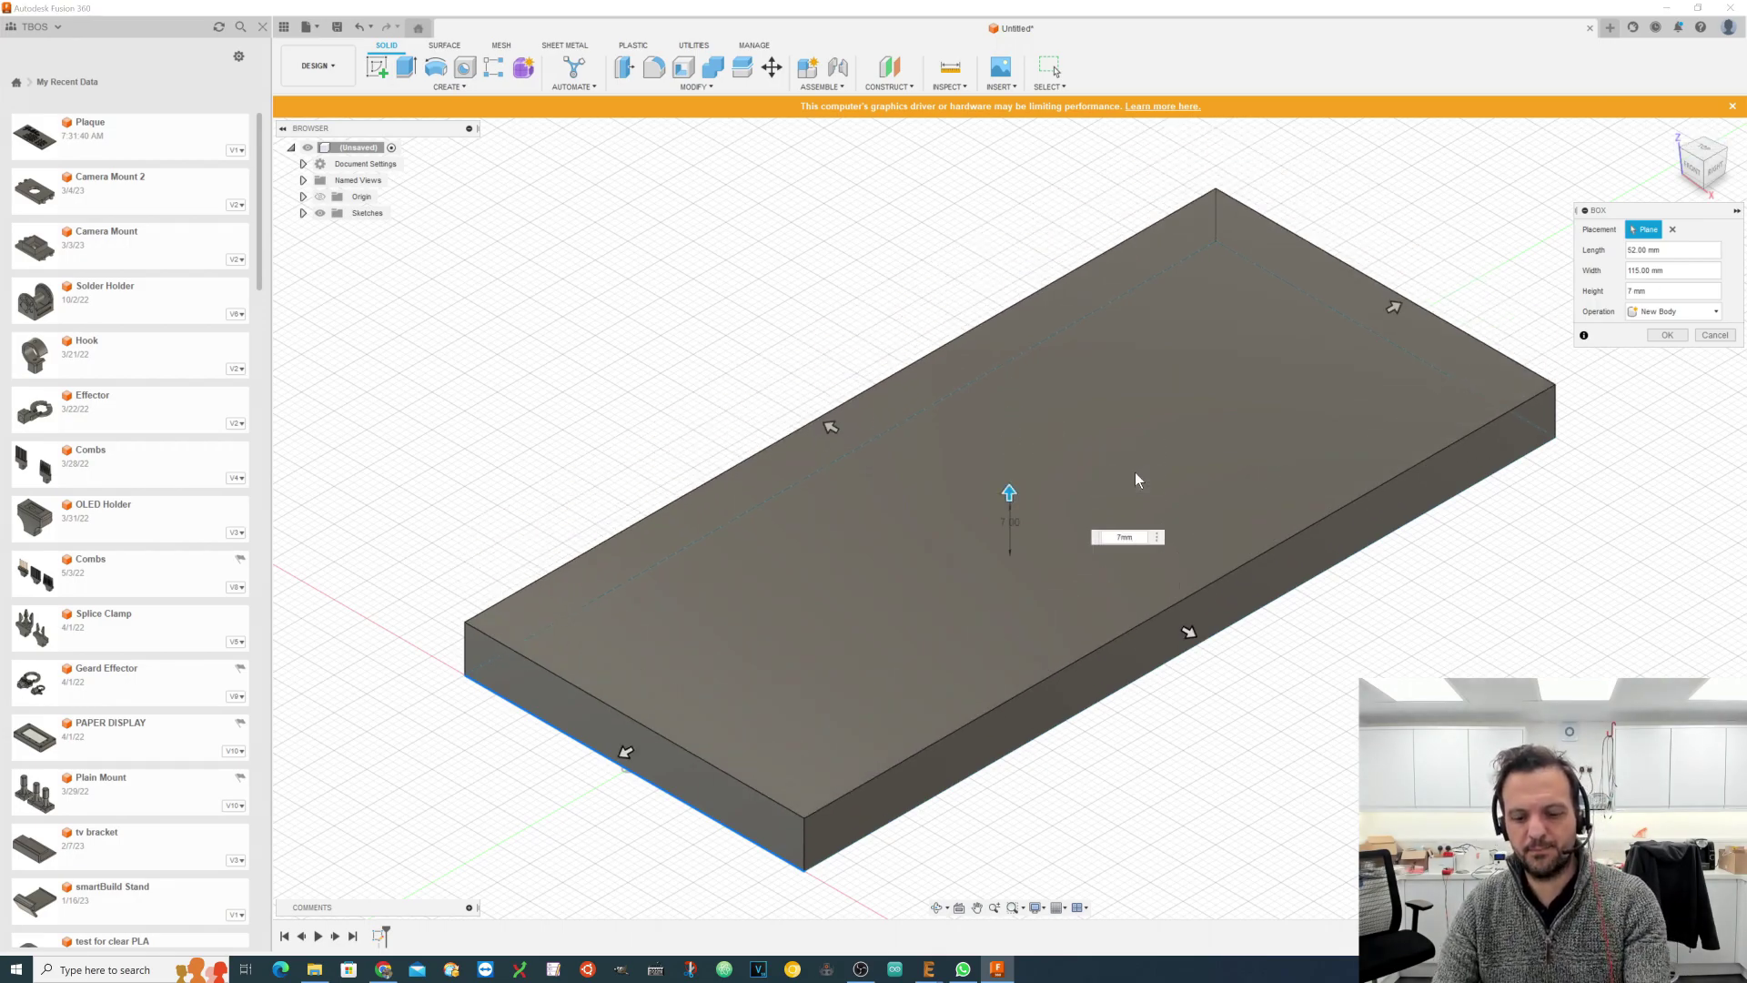
pyautogui.press('Return')
# Step: Rename the new box body as "Wemote"
pyautogui.click(1696, 152)
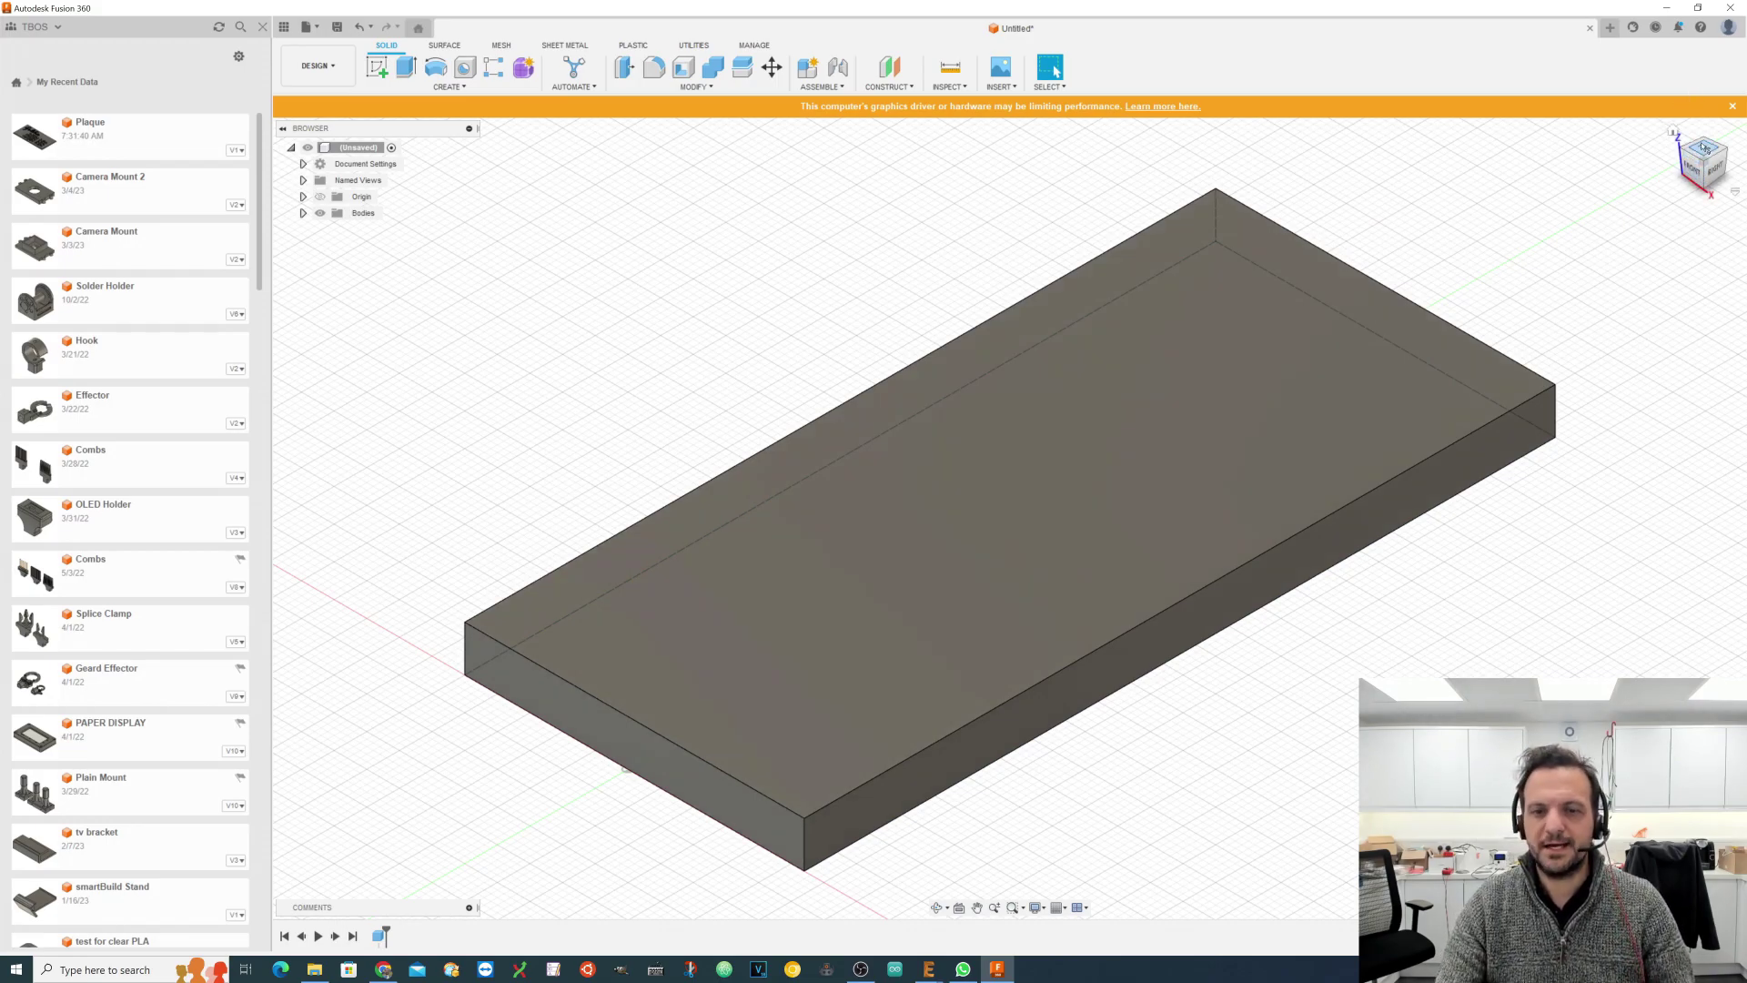
pyautogui.click(1721, 128)
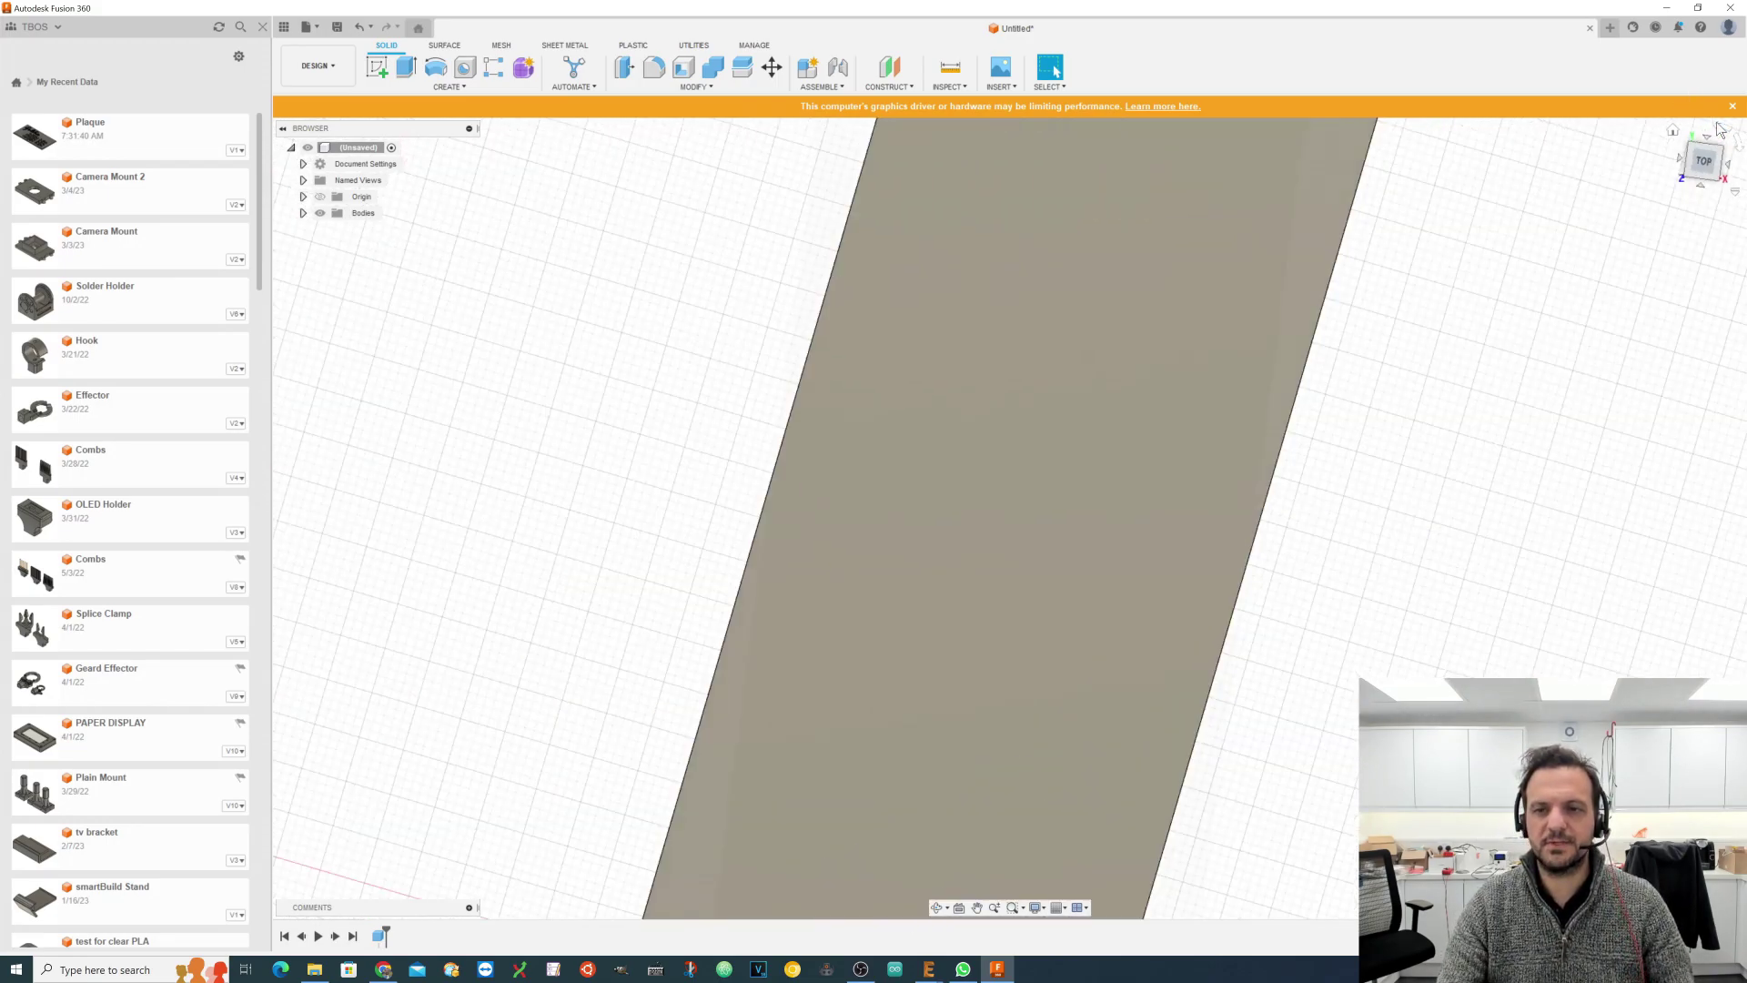
pyautogui.scroll(-4, 888, 382)
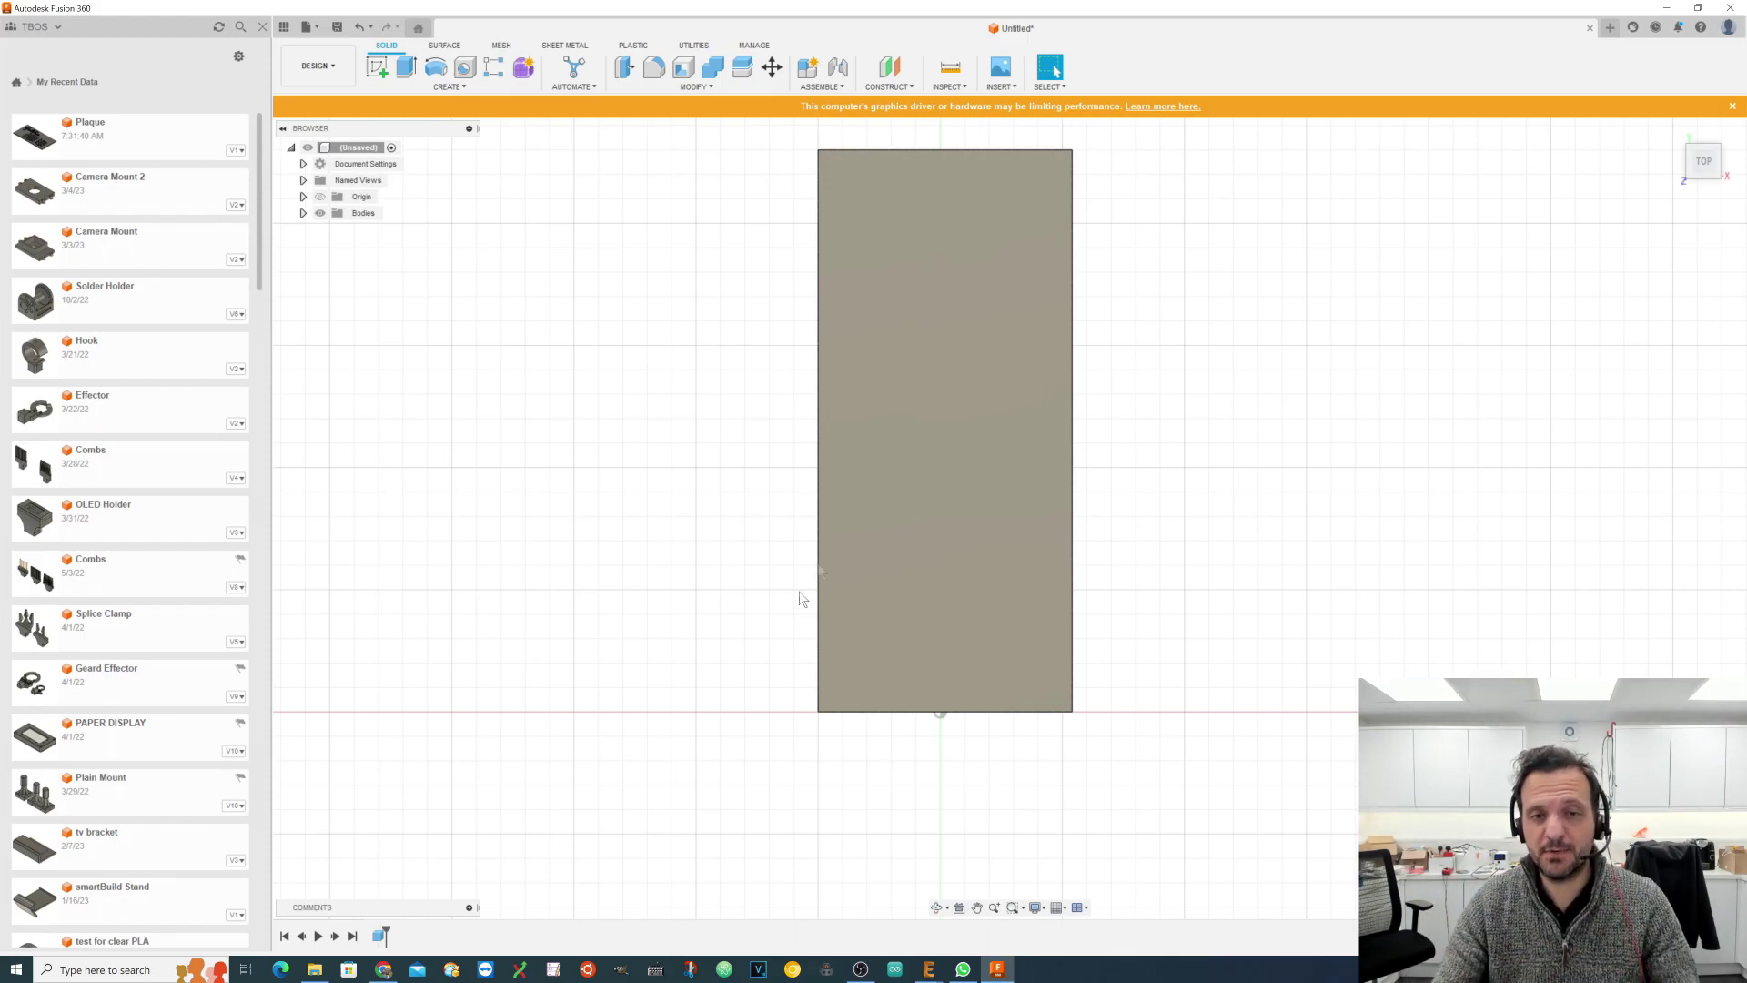
pyautogui.scroll(-2, 1174, 515)
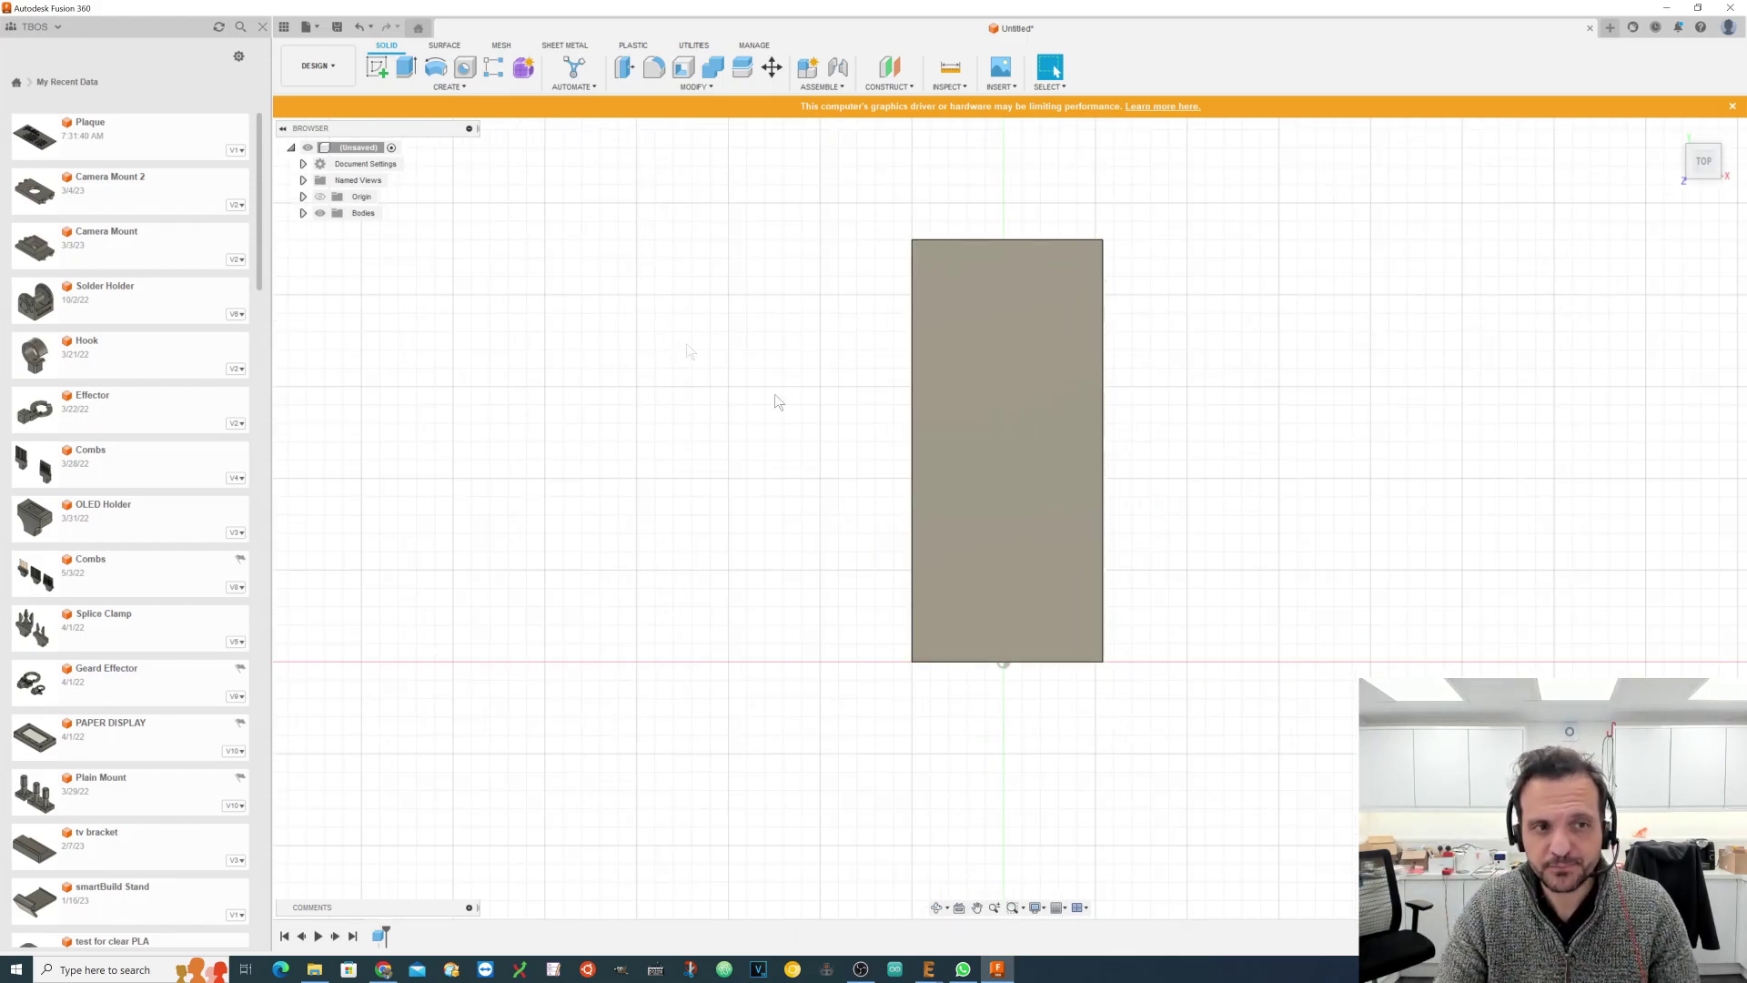
pyautogui.click(303, 213)
pyautogui.click(373, 229)
pyautogui.doubleClick(378, 231)
pyautogui.write('Wemote')
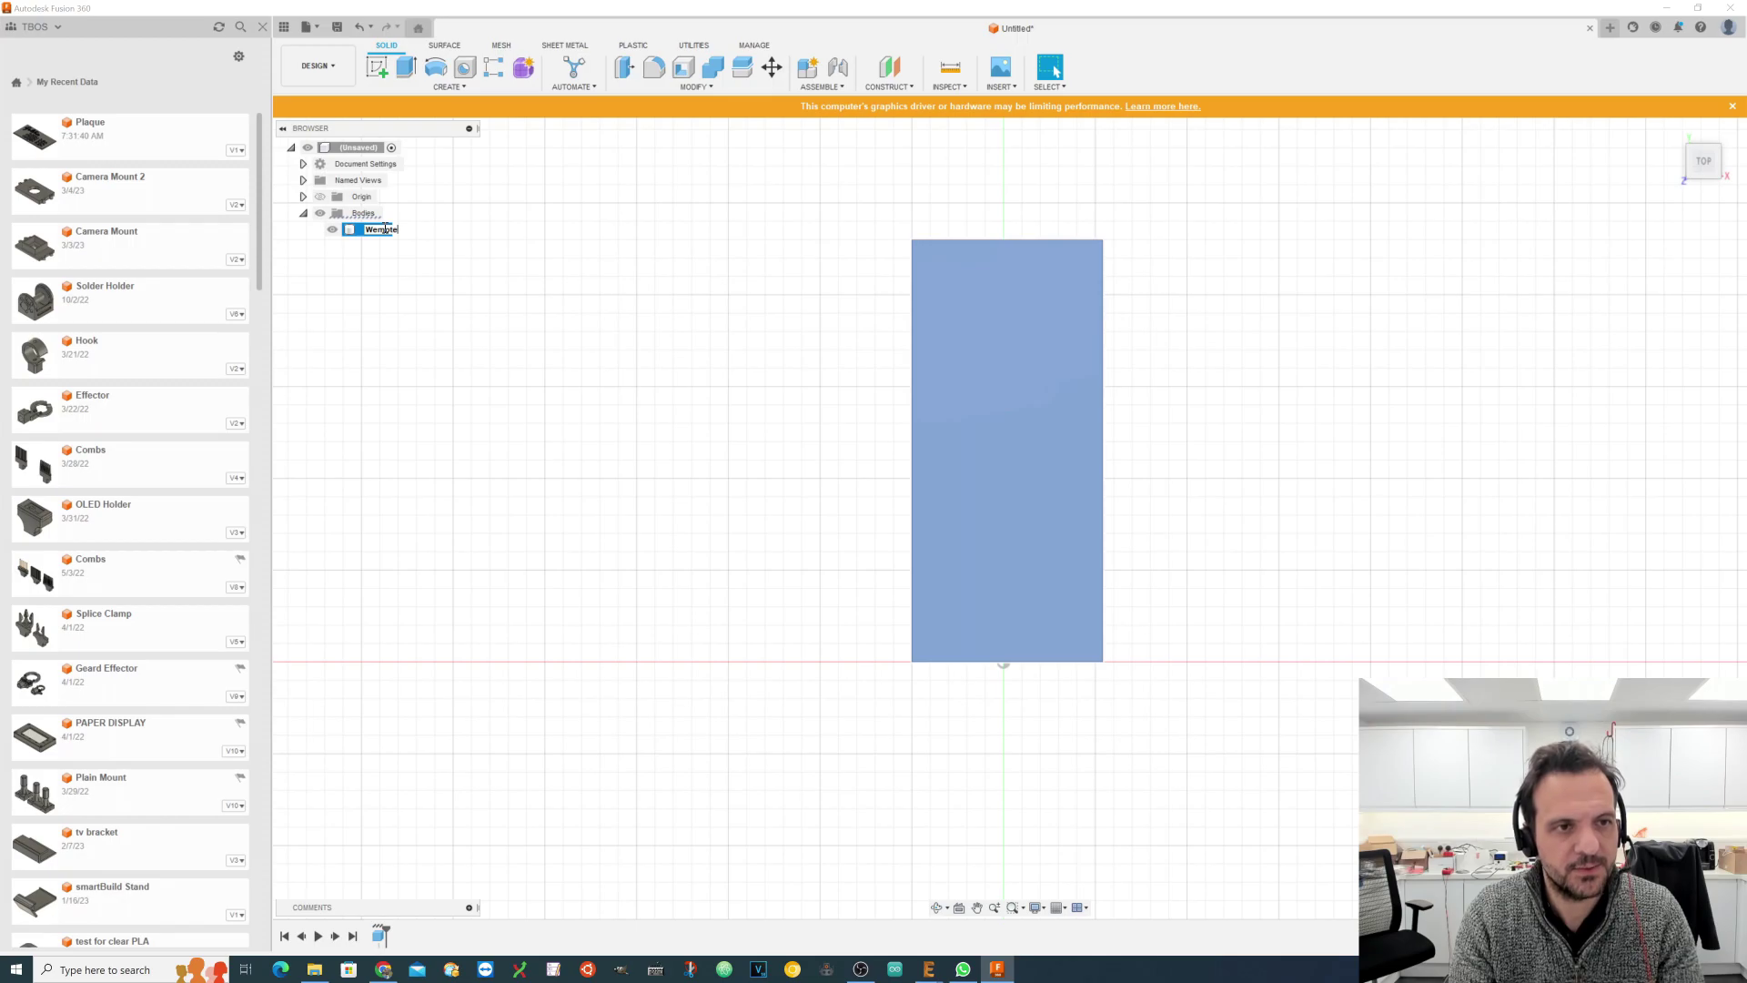
pyautogui.press('Return')
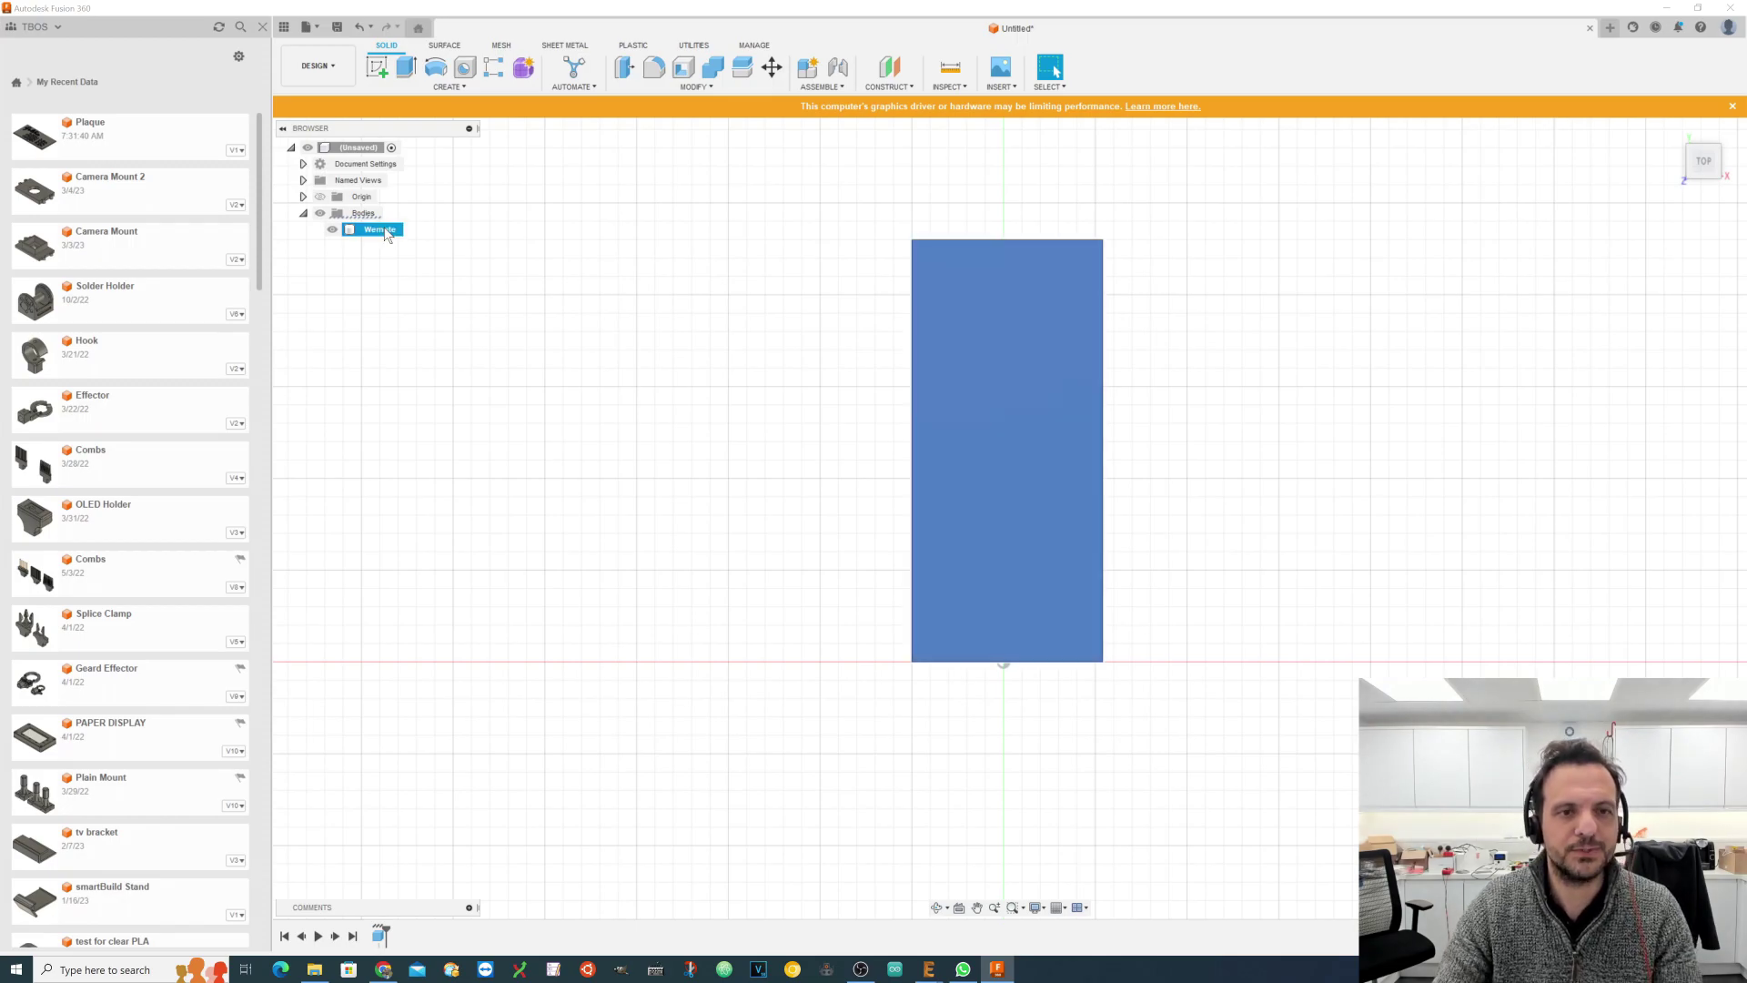
pyautogui.scroll(3, 1139, 129)
pyautogui.scroll(-1, 1017, 374)
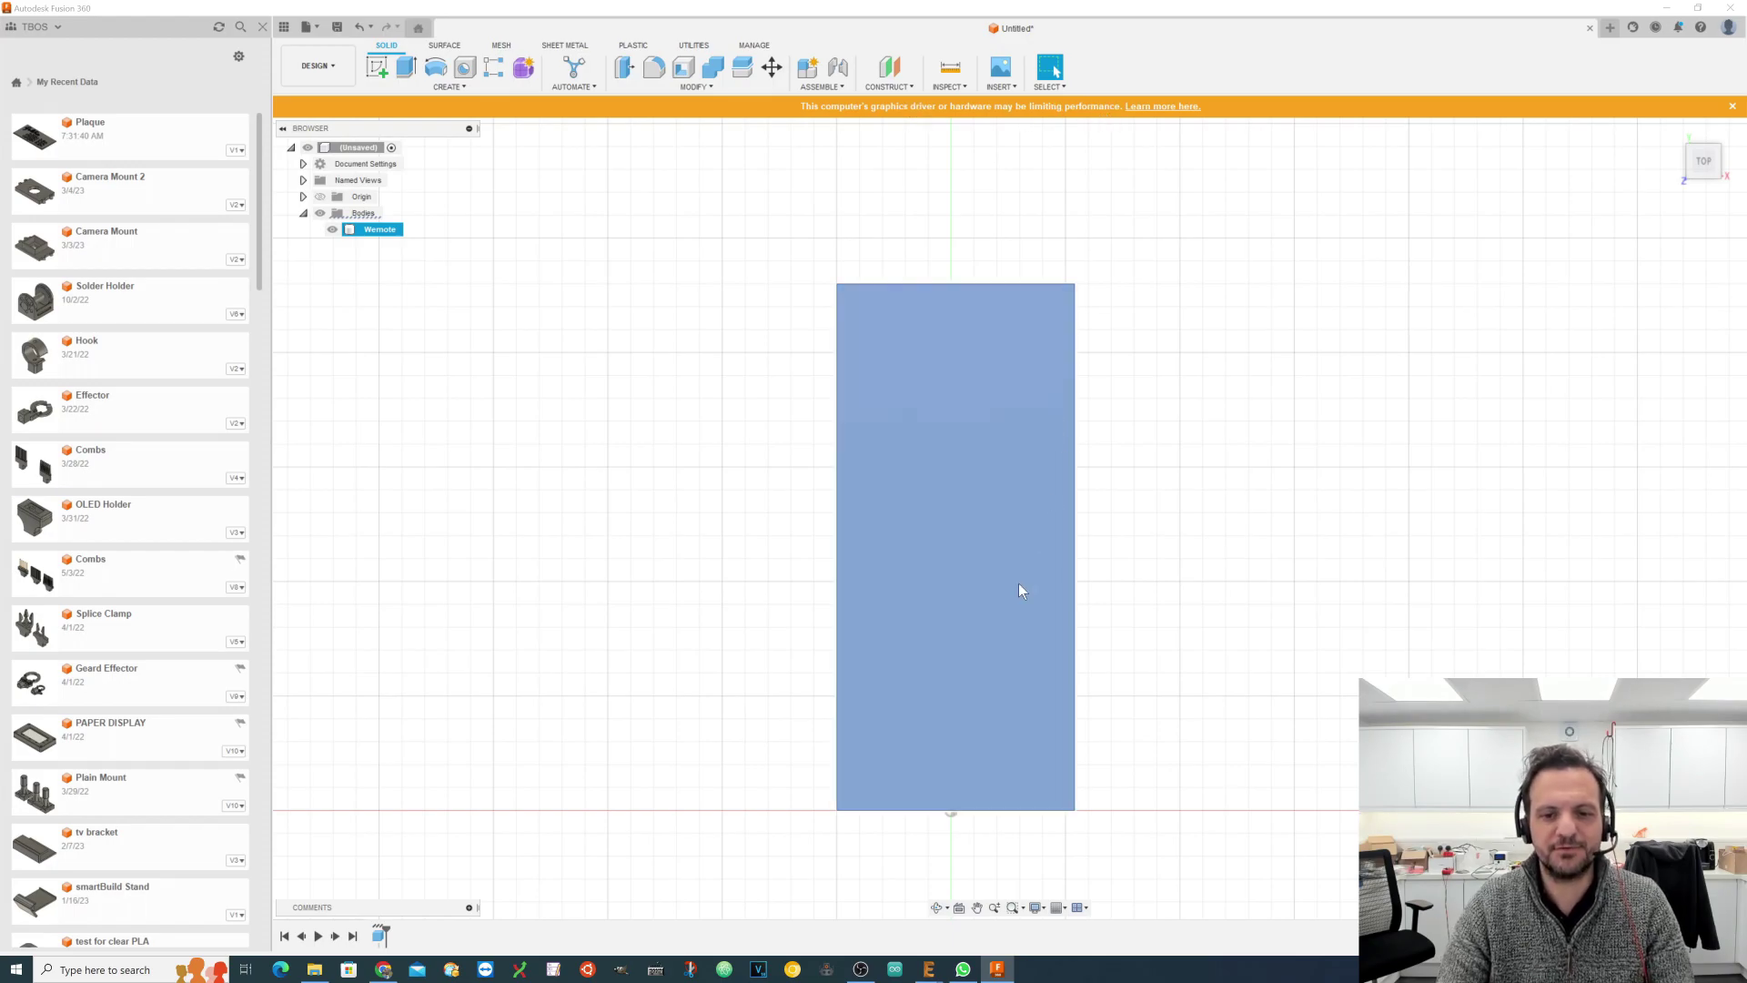
pyautogui.scroll(2, 1139, 695)
pyautogui.scroll(-1, 1128, 682)
pyautogui.scroll(1, 1128, 675)
pyautogui.scroll(-1, 1128, 677)
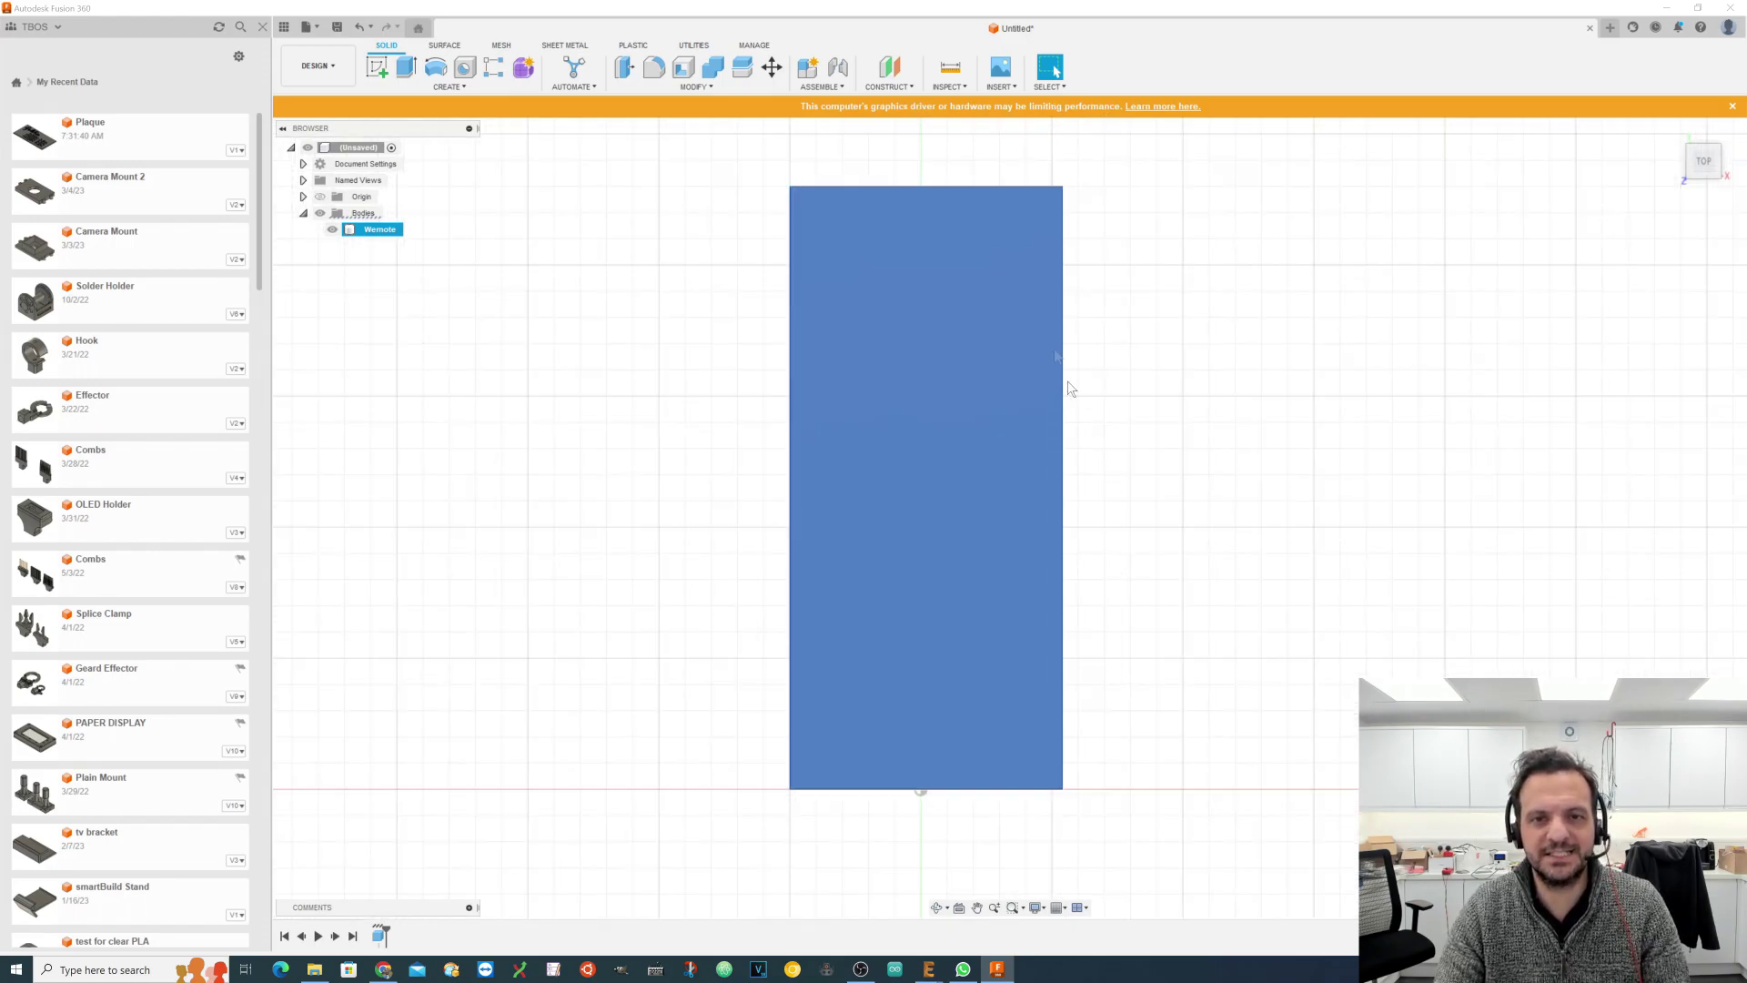
# Step: Start a second box on the horizontal plane with a 62 by 120 mm base, level with the Wemote's upper edge and overhanging its other sides by 5 mm
pyautogui.click(455, 86)
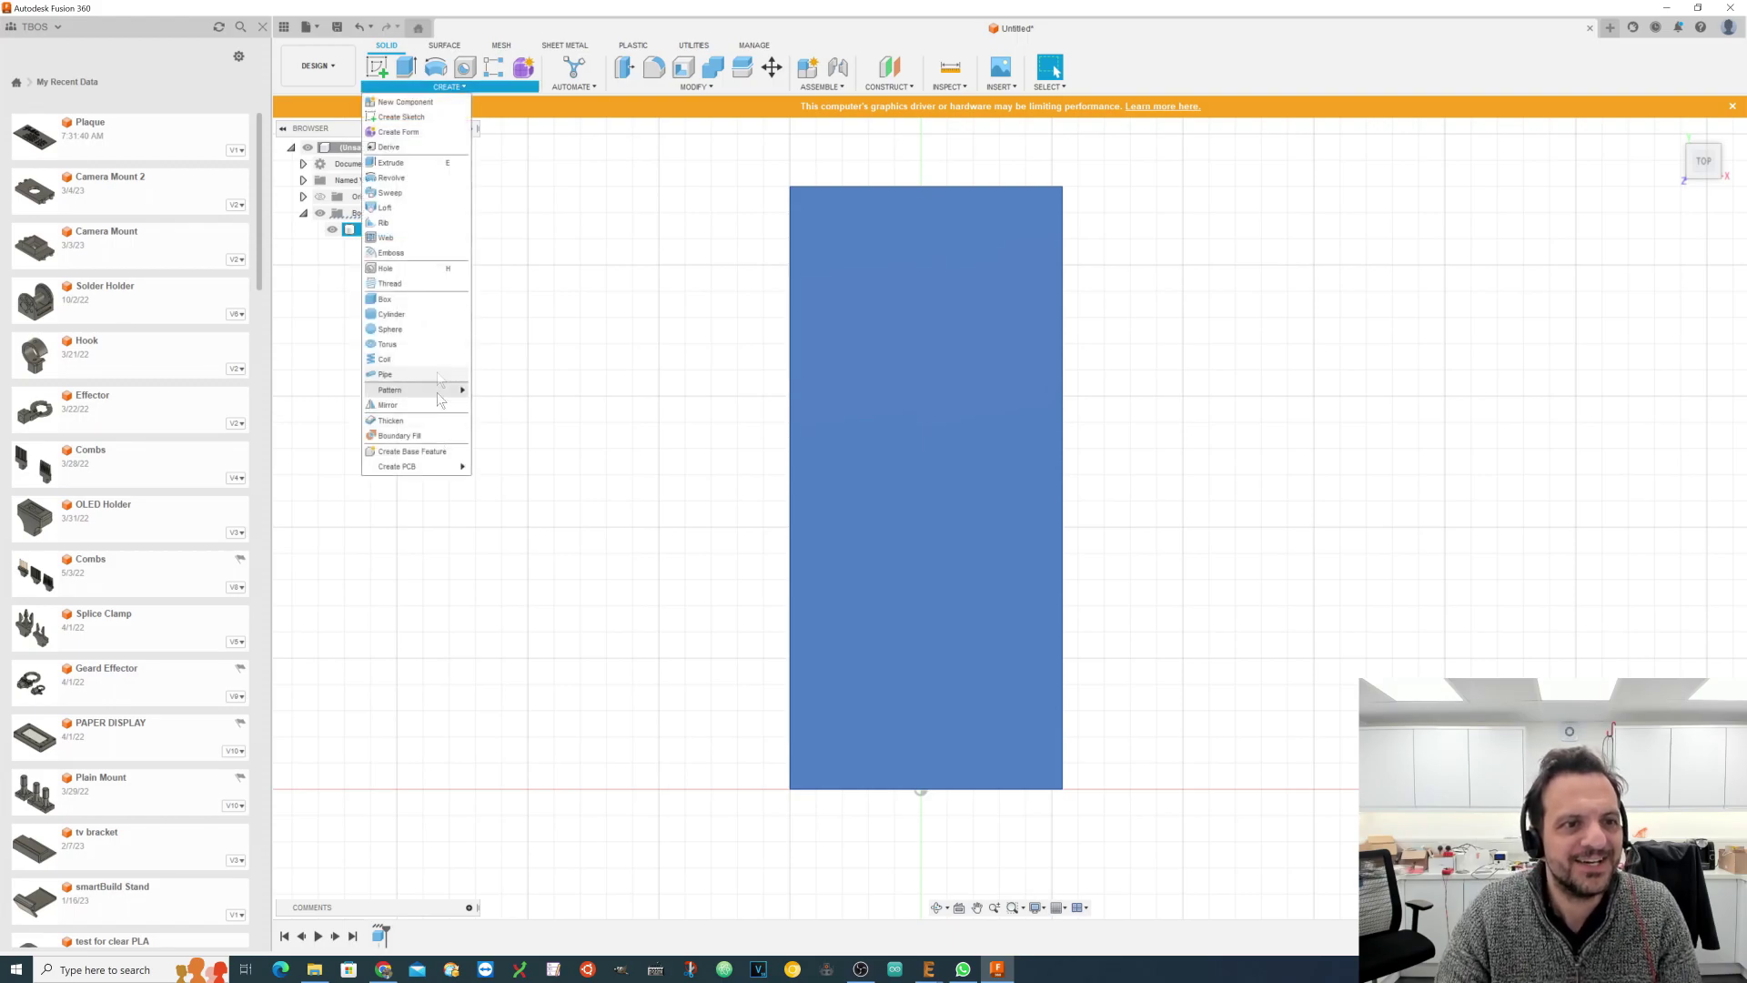
pyautogui.click(369, 308)
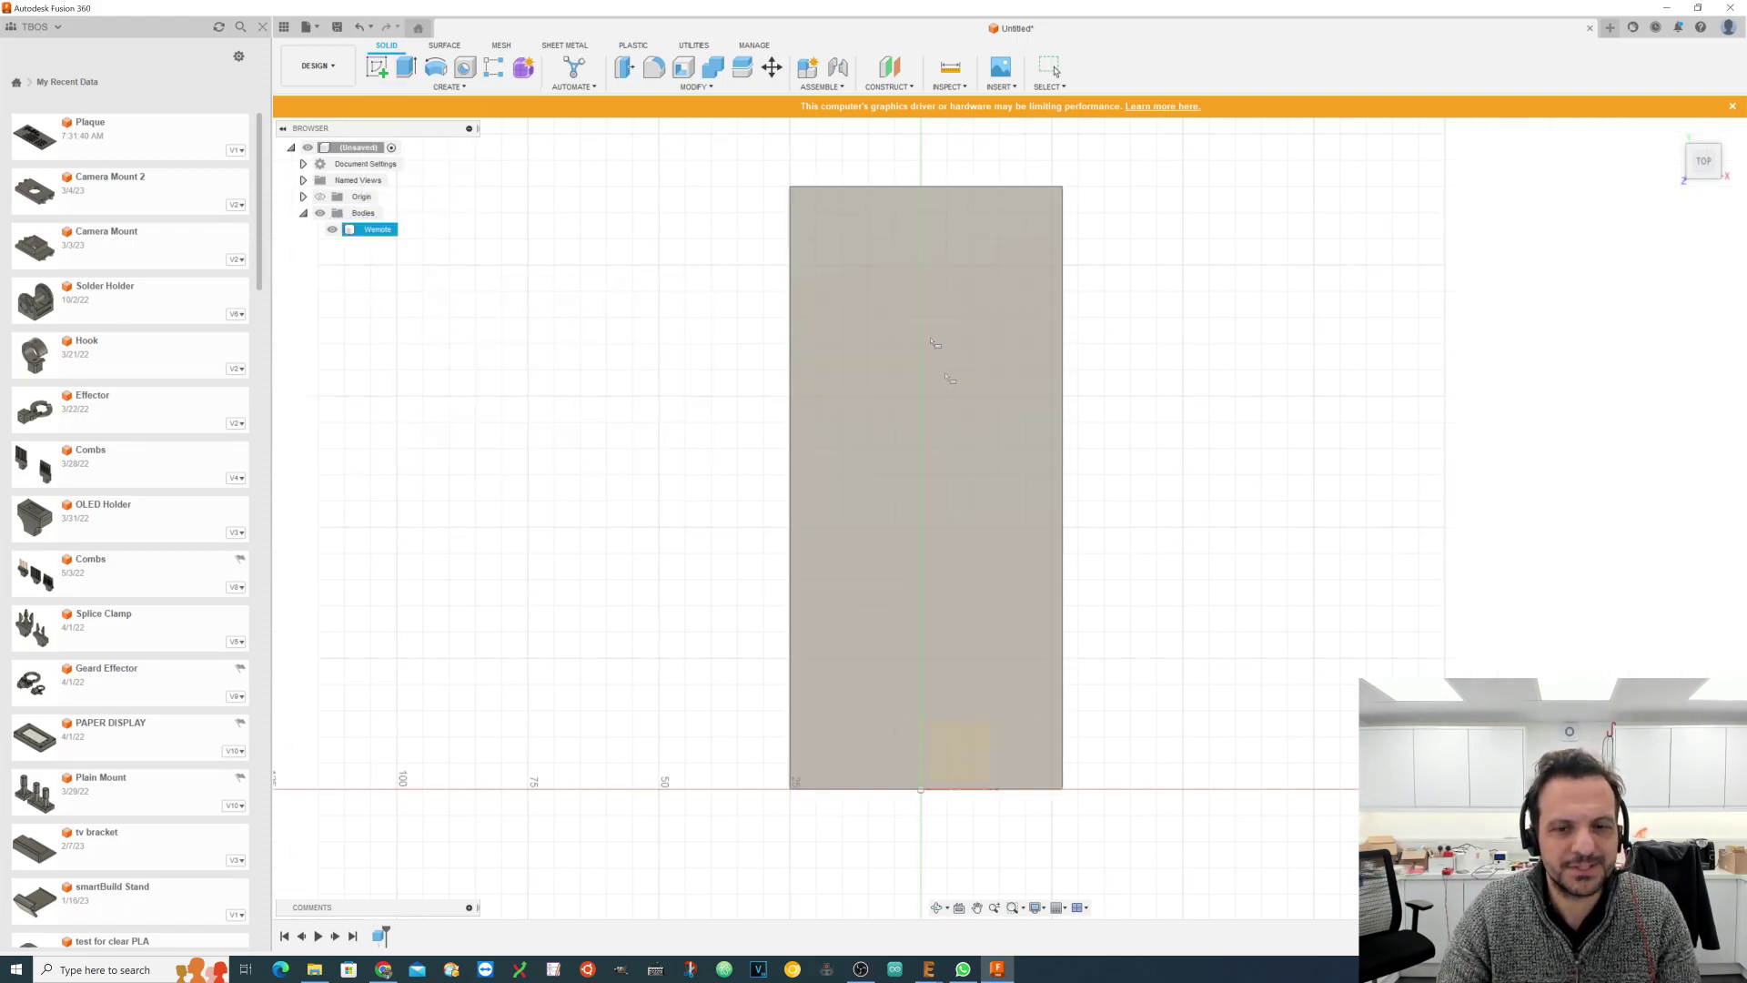
pyautogui.click(685, 776)
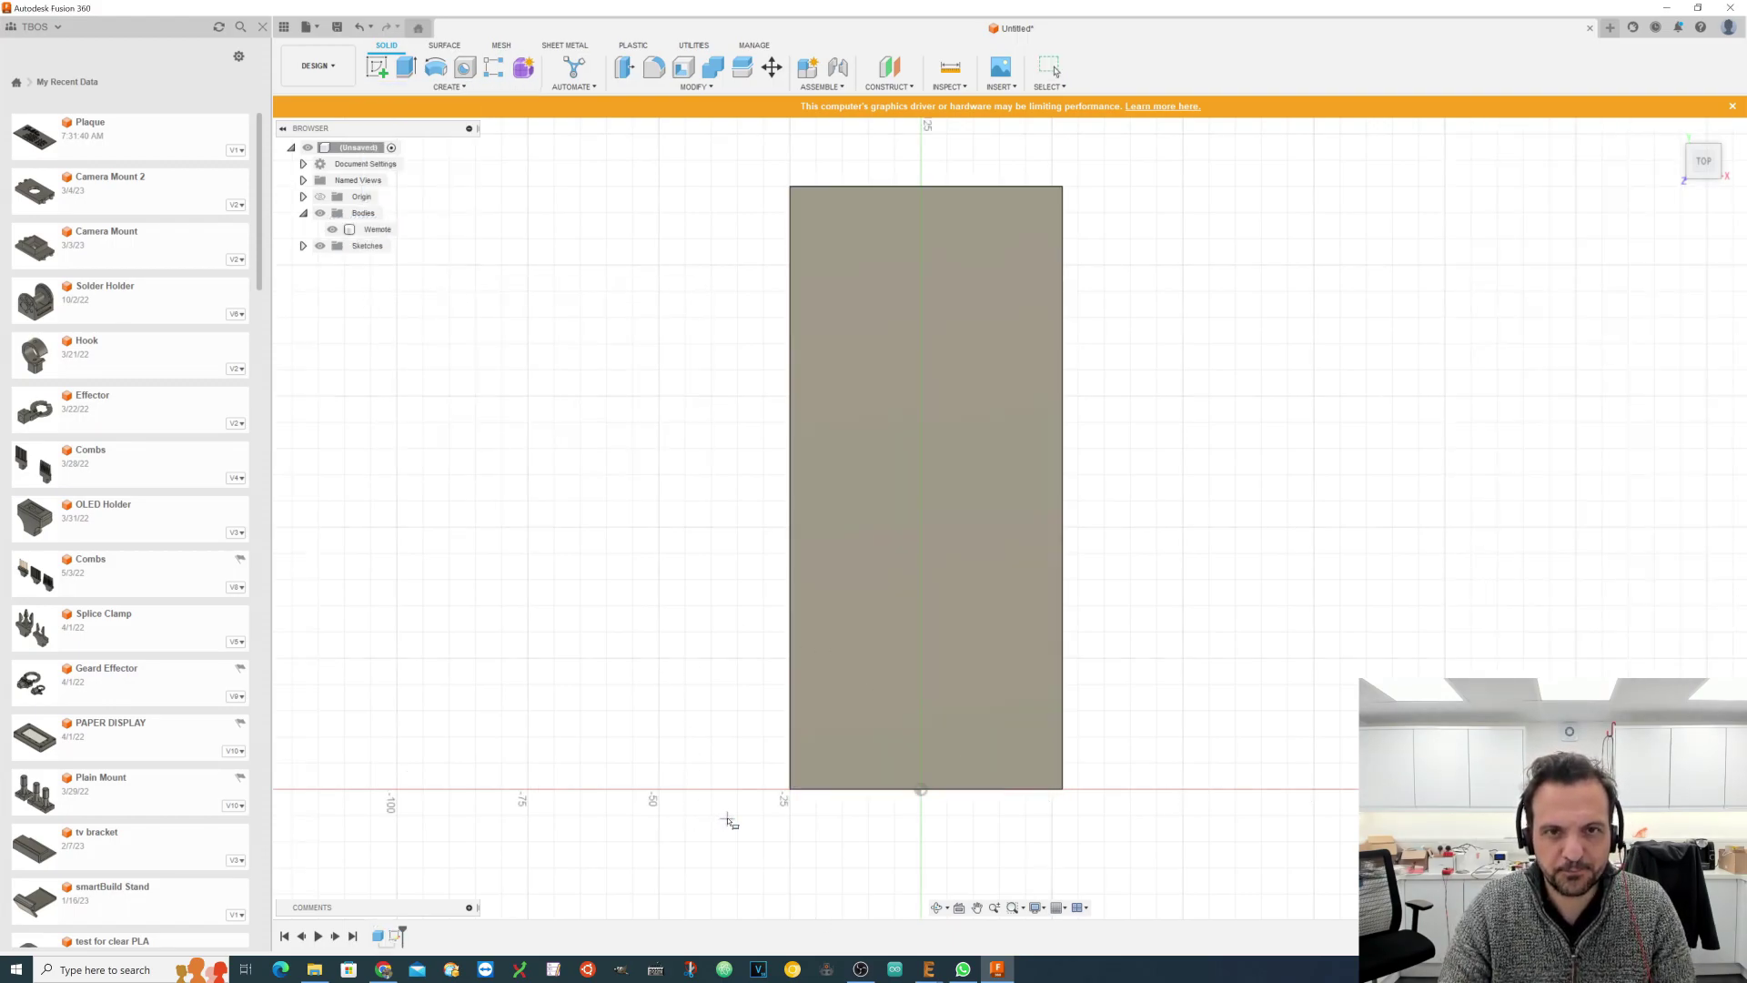
pyautogui.scroll(1, 767, 155)
pyautogui.scroll(-2, 767, 155)
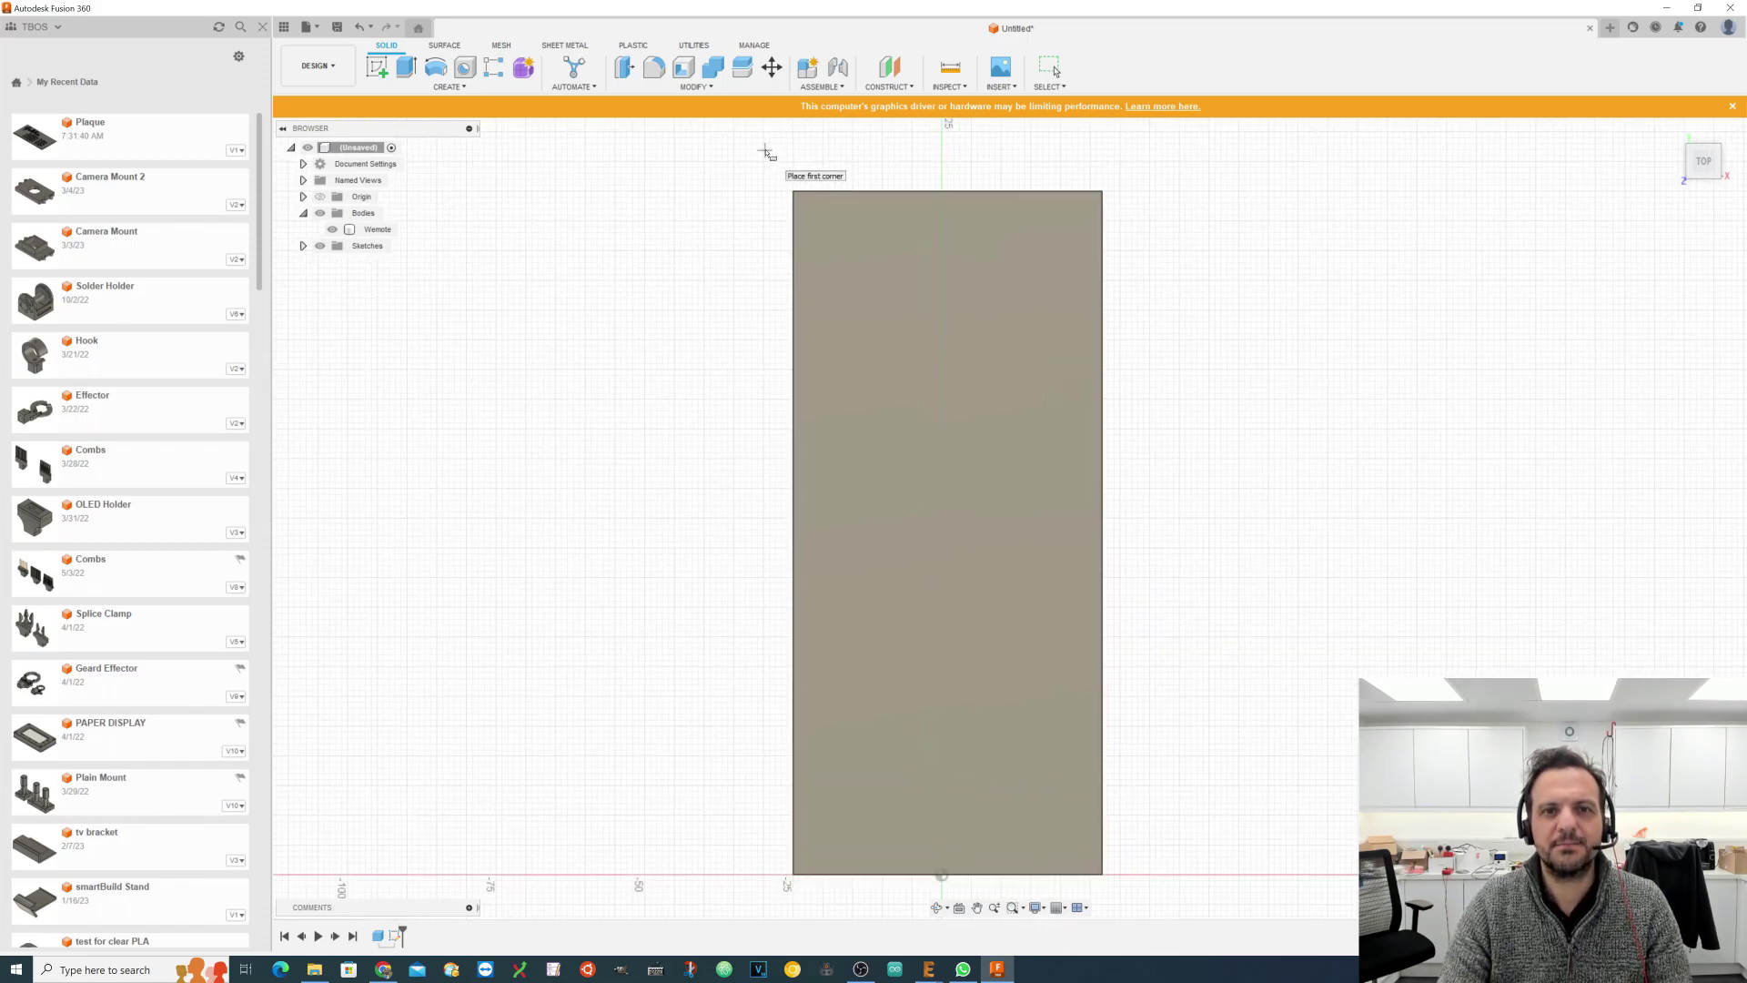
pyautogui.scroll(2, 776, 195)
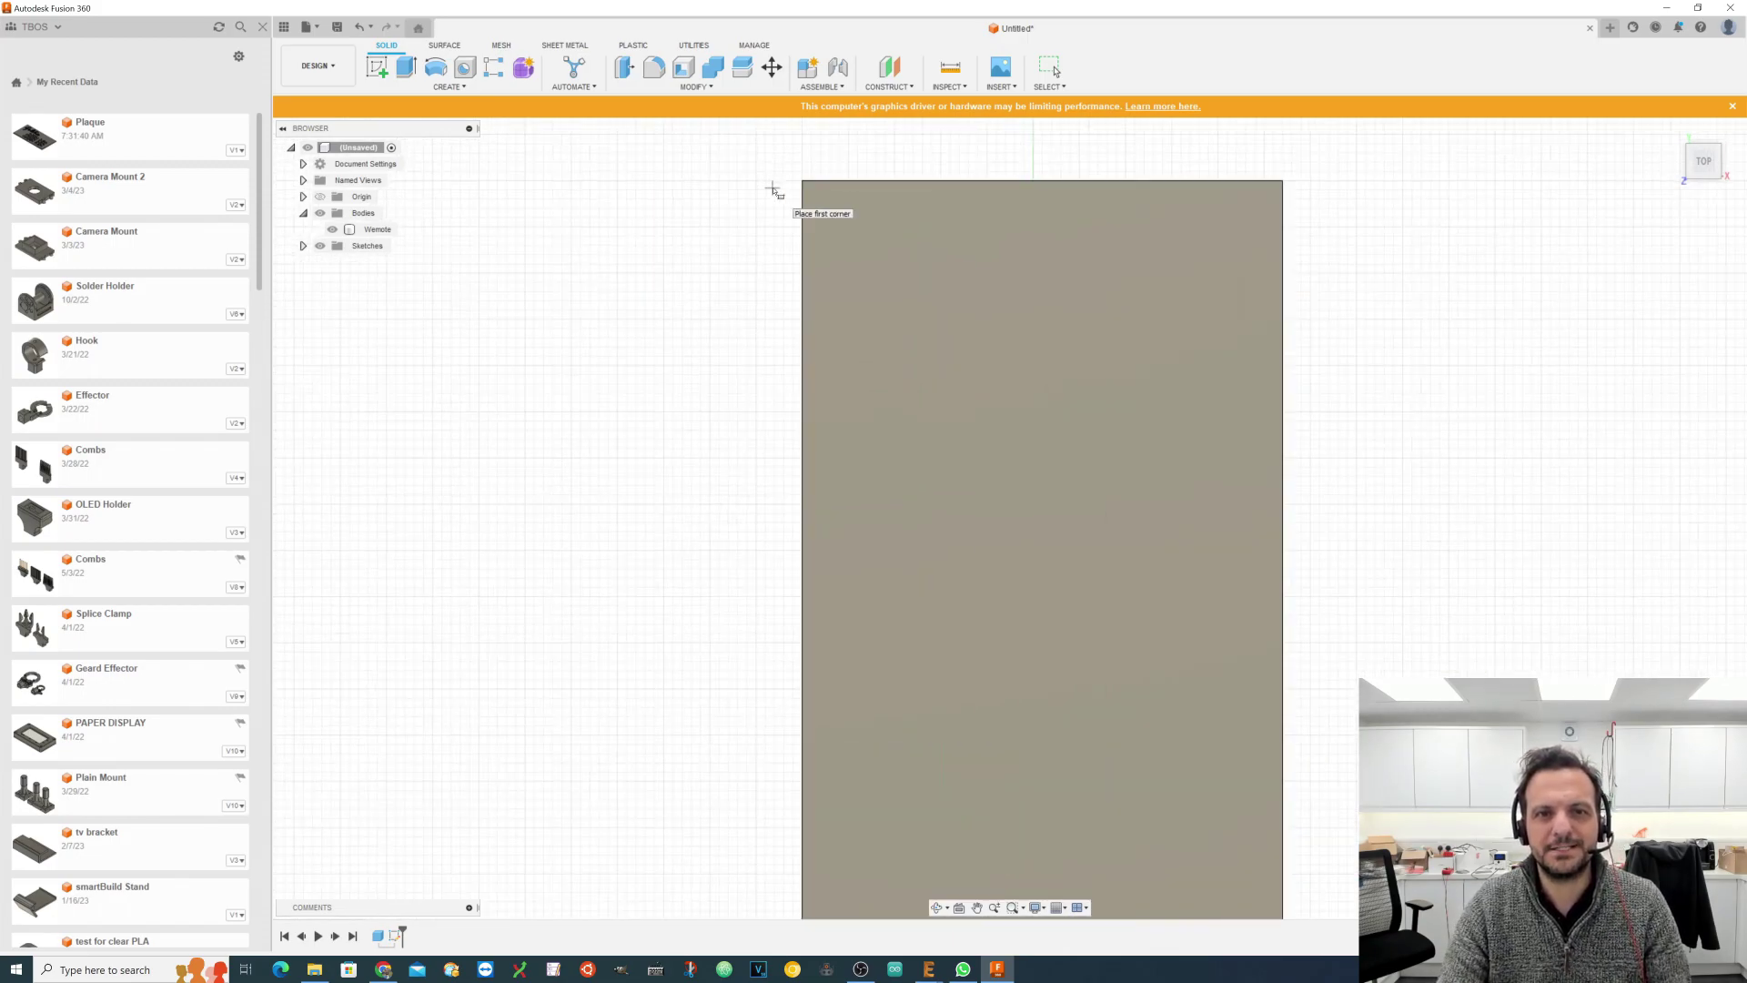
pyautogui.scroll(-1, 760, 175)
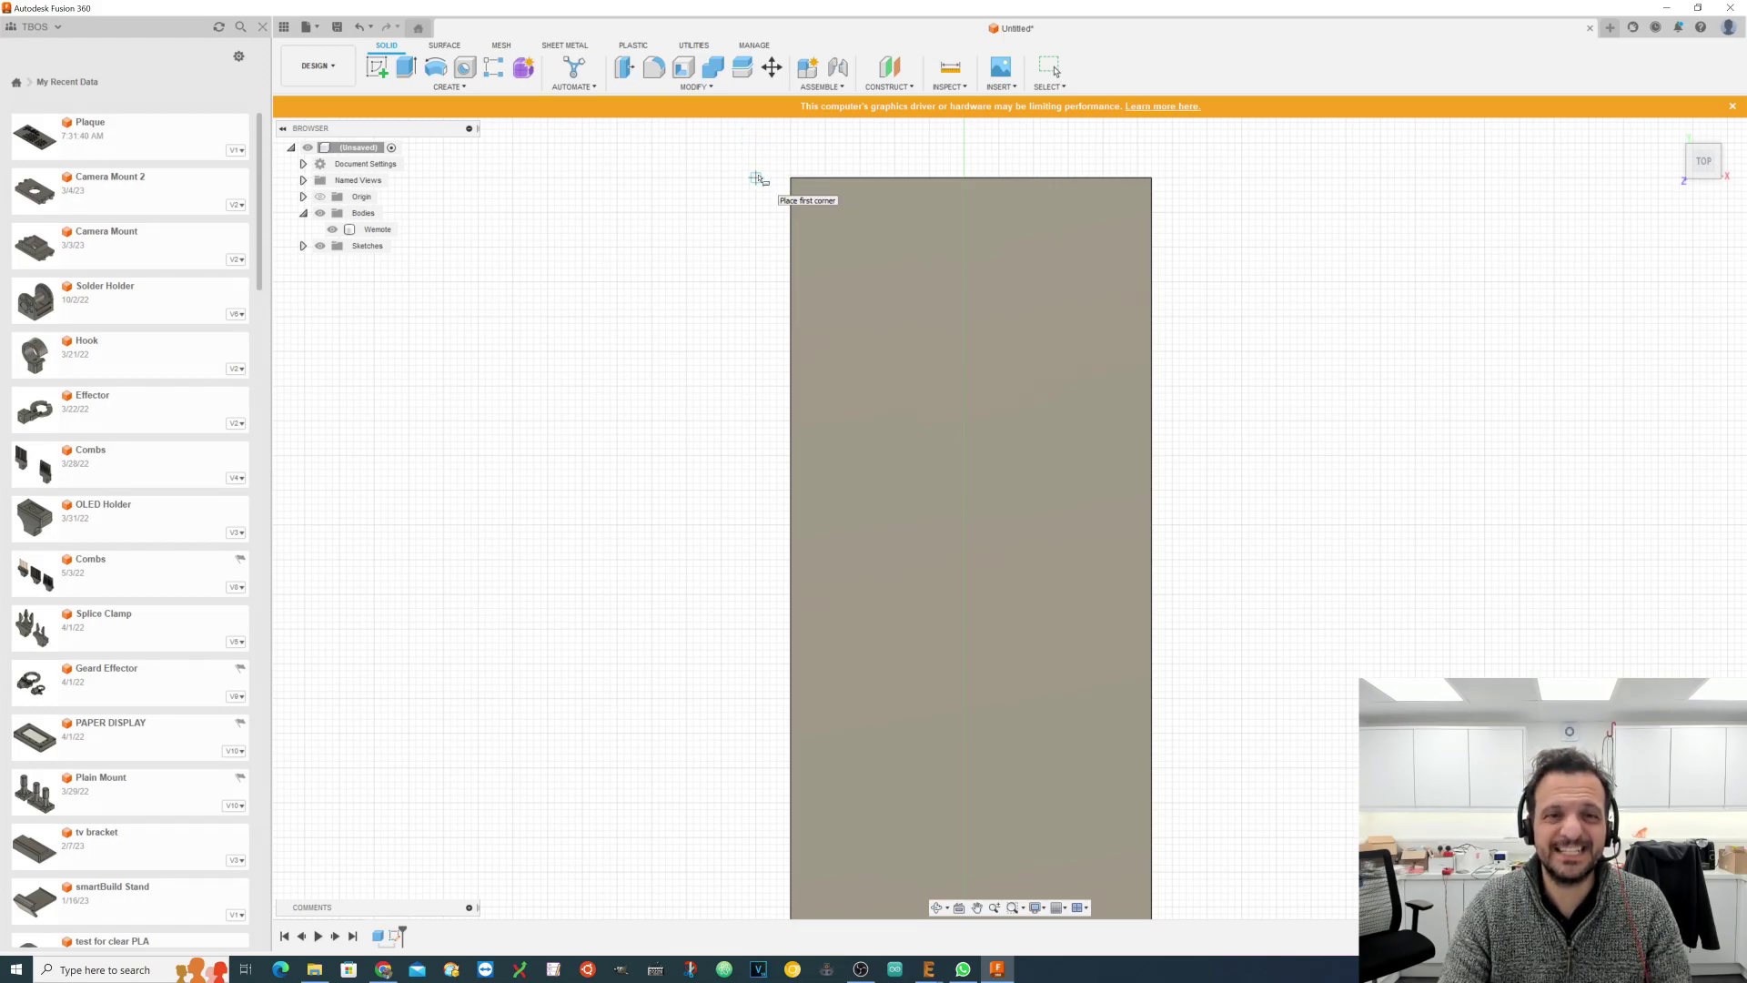
pyautogui.click(756, 178)
pyautogui.scroll(-3, 728, 492)
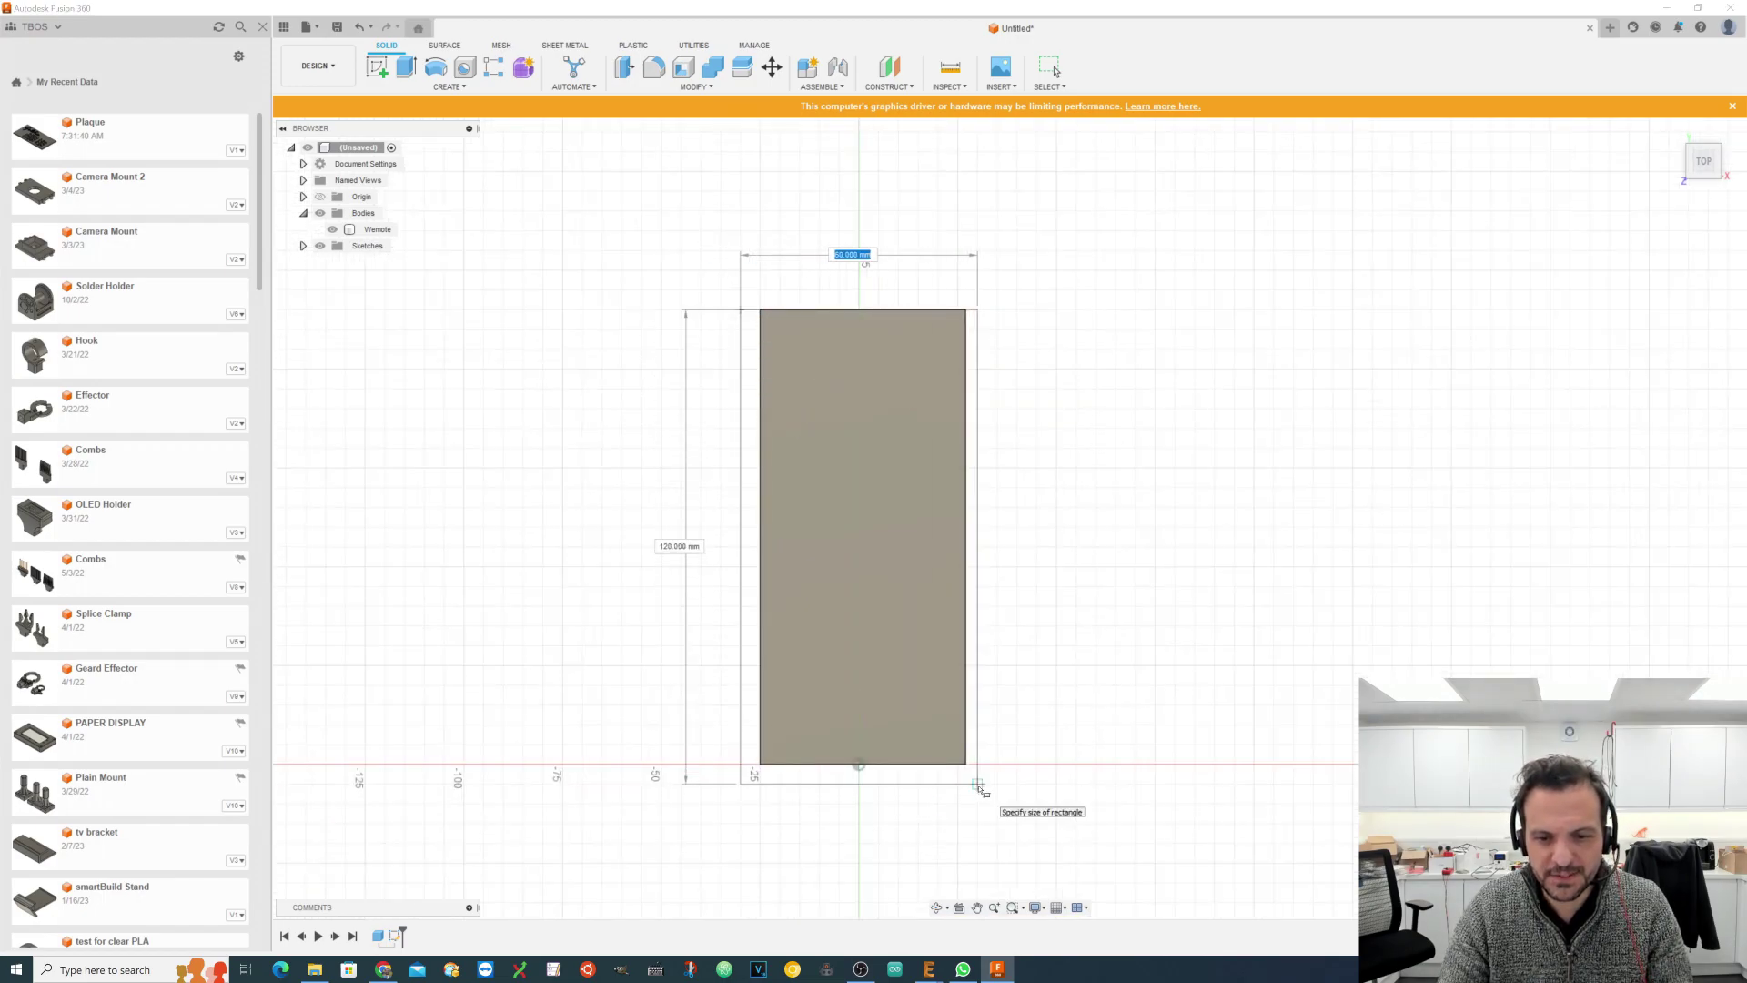
pyautogui.scroll(2, 979, 788)
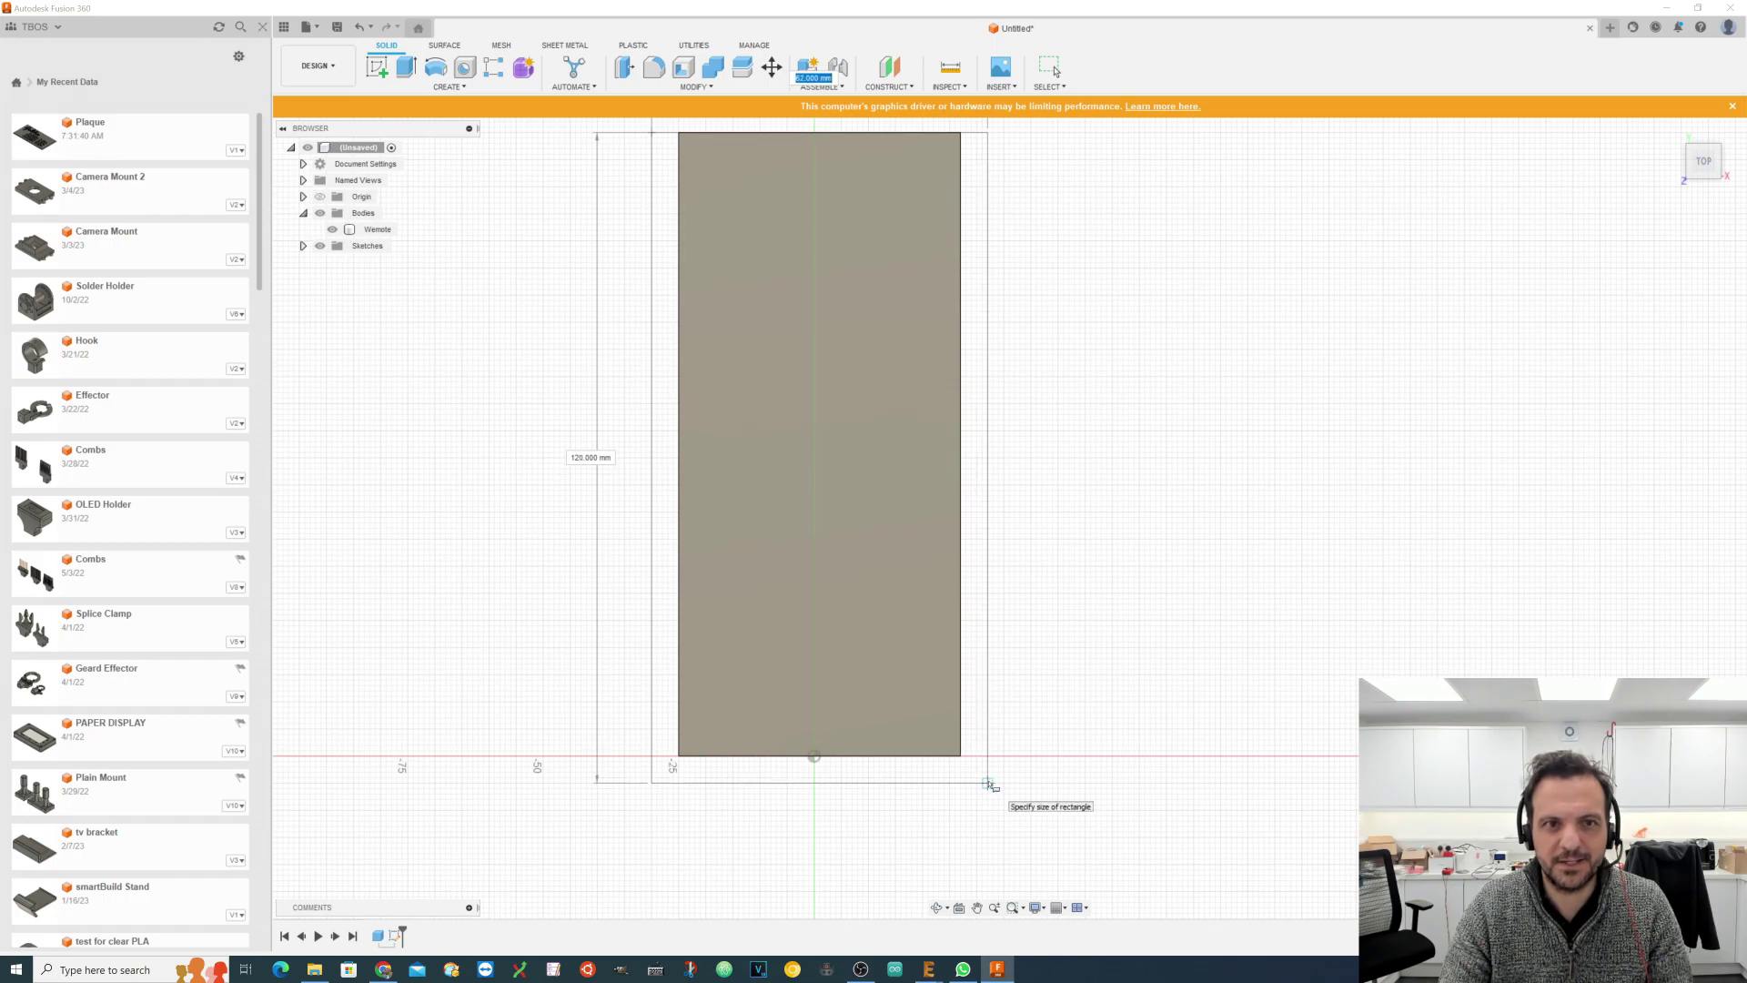
pyautogui.click(989, 783)
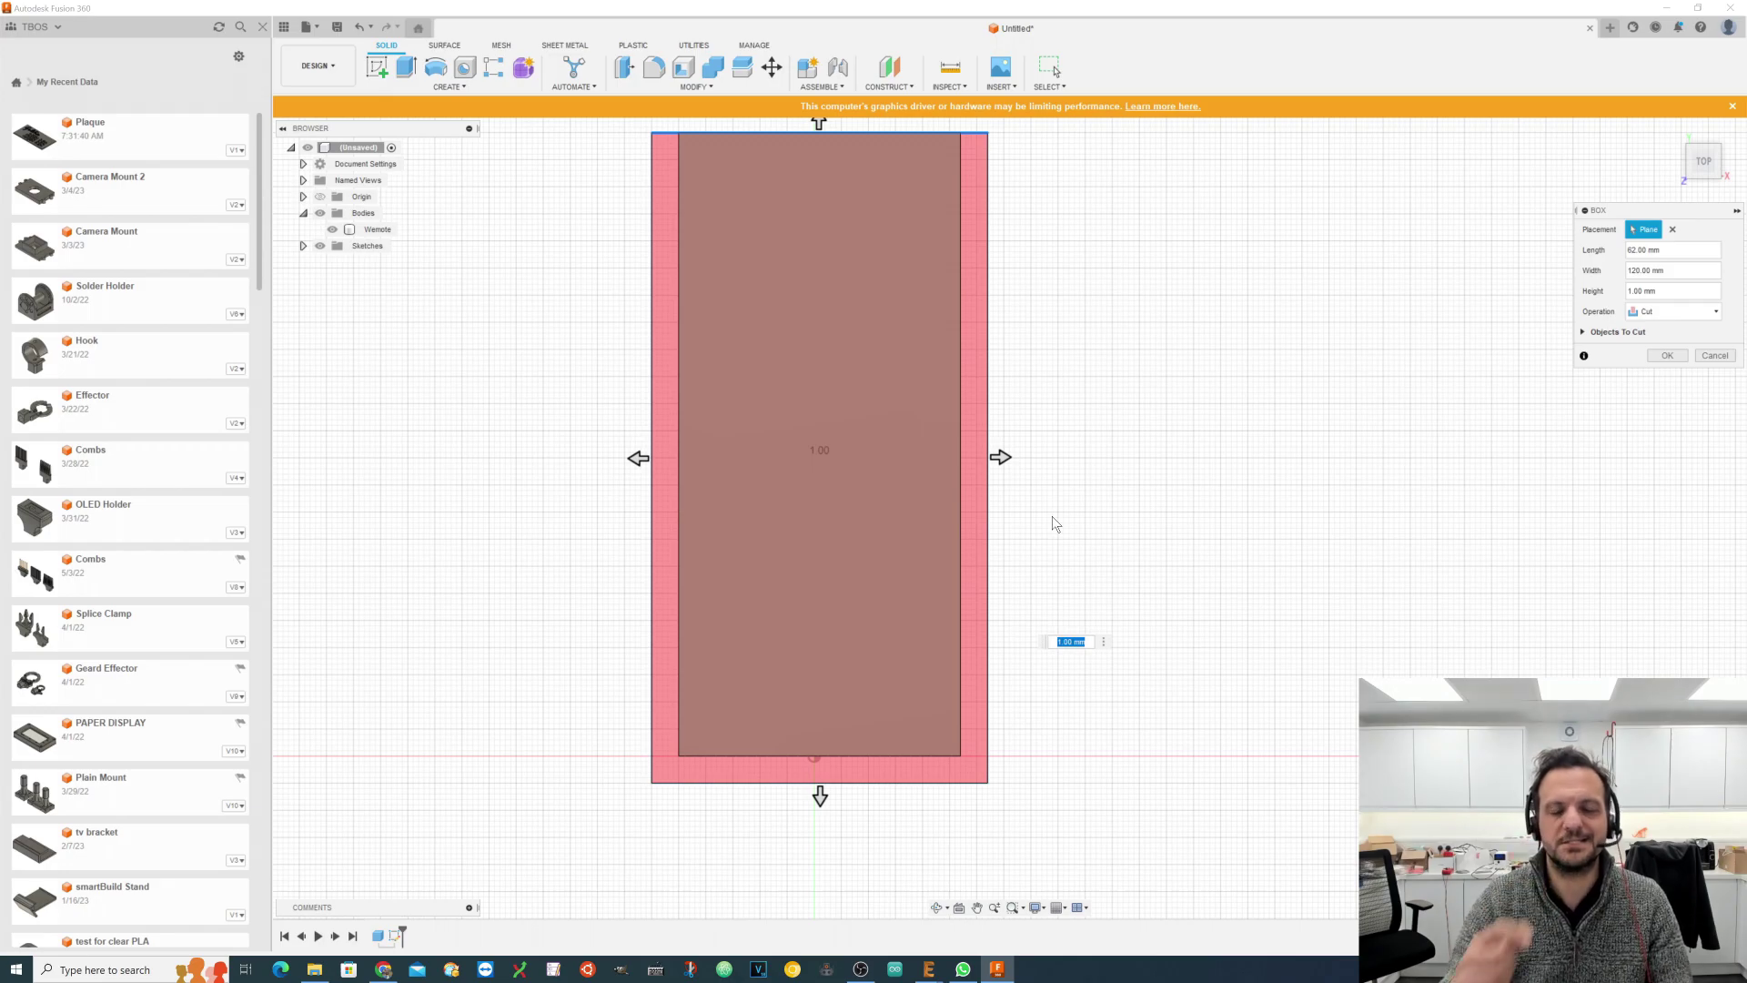
# Step: Set the height of the second box, the one surrounding the Wemote, to 12 mm, checking it from the side
pyautogui.scroll(3, 996, 236)
pyautogui.scroll(2, 938, 375)
pyautogui.scroll(-2, 937, 375)
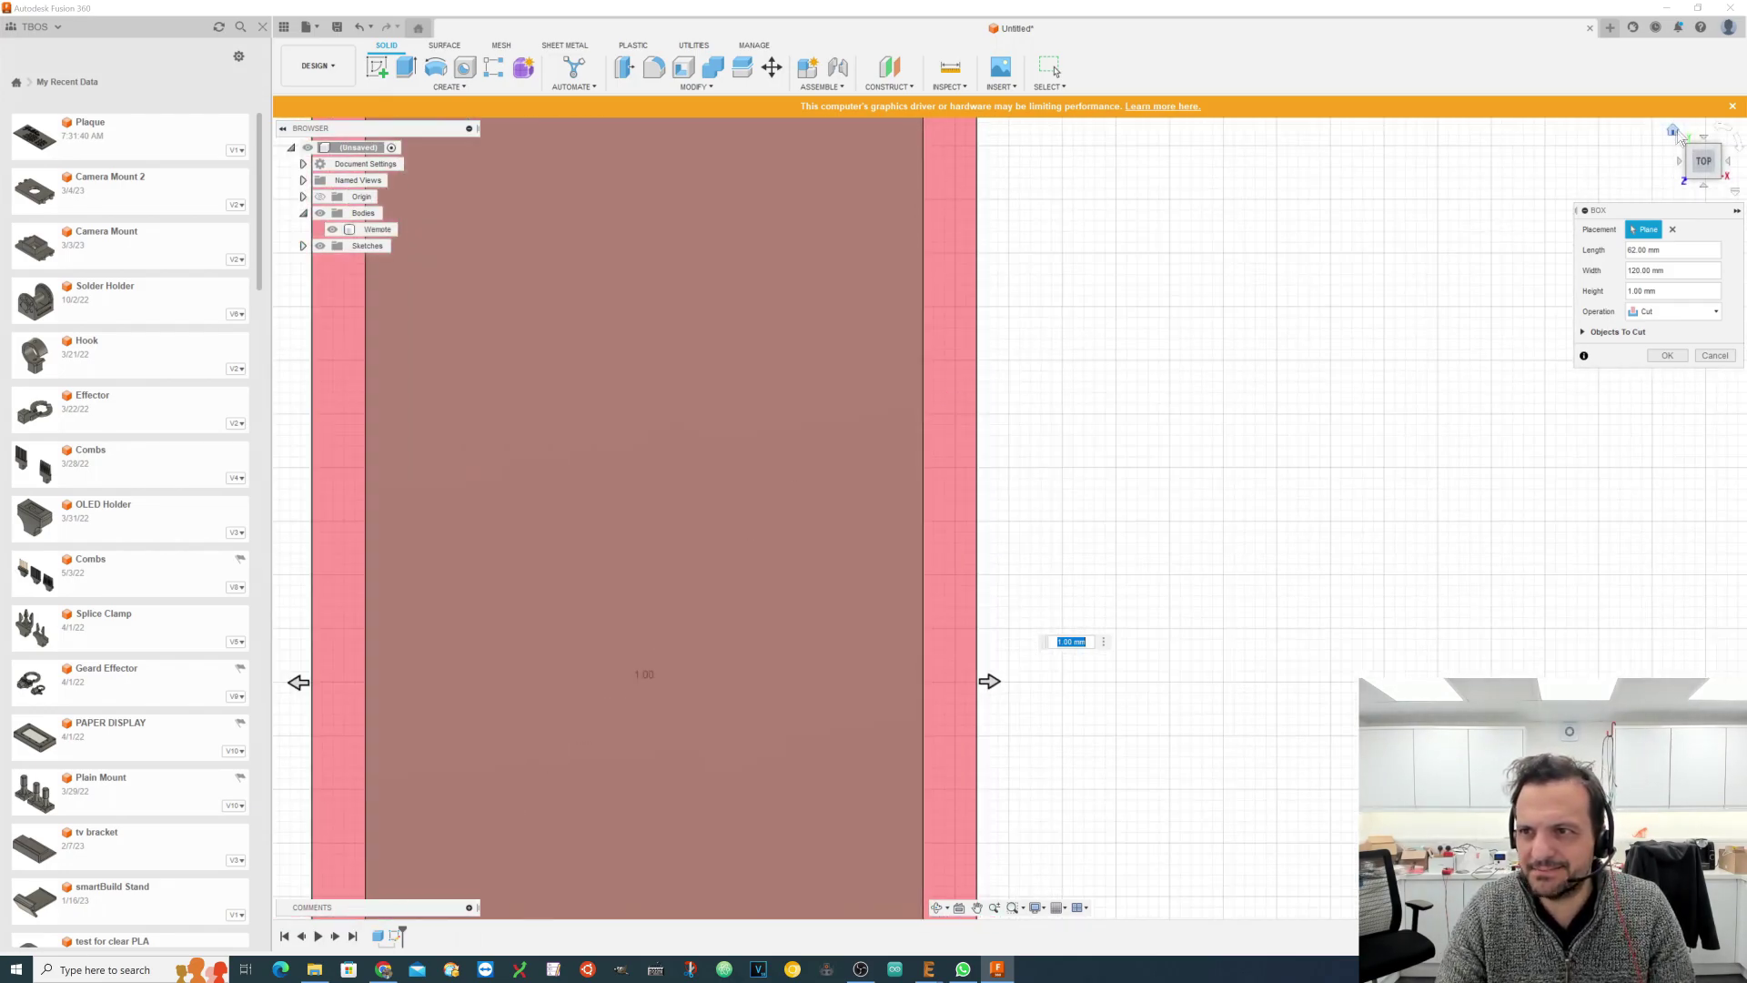
pyautogui.click(1673, 131)
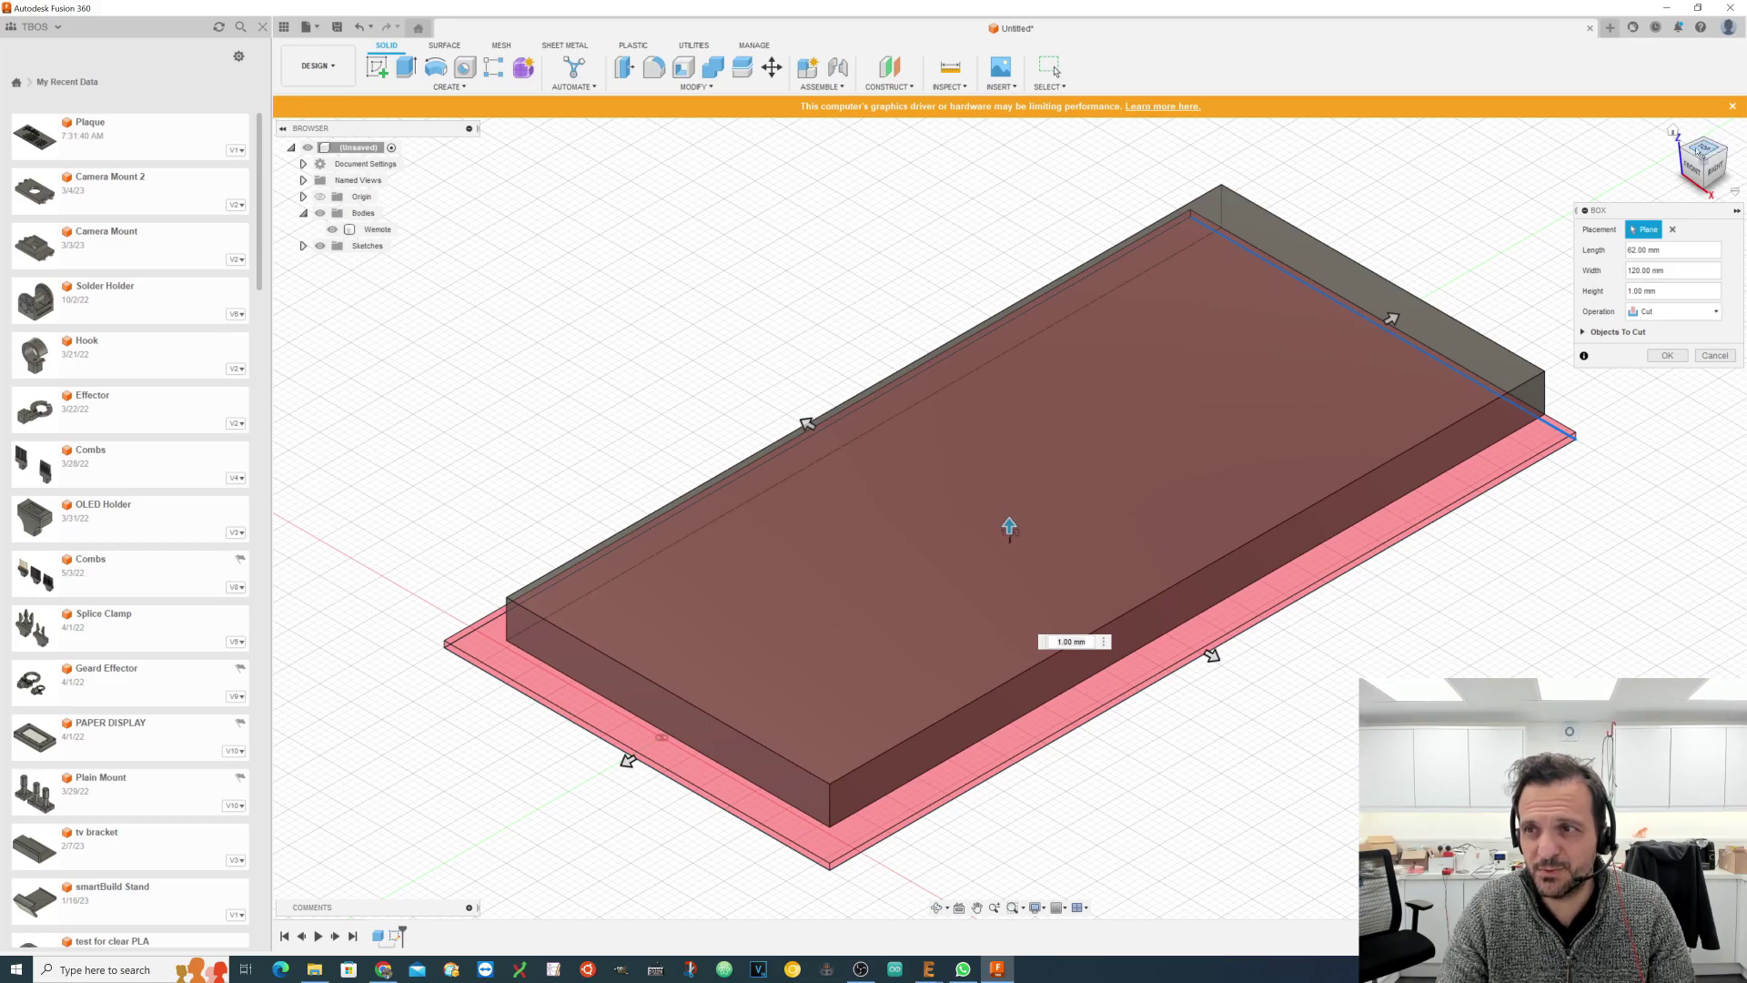
pyautogui.click(1699, 151)
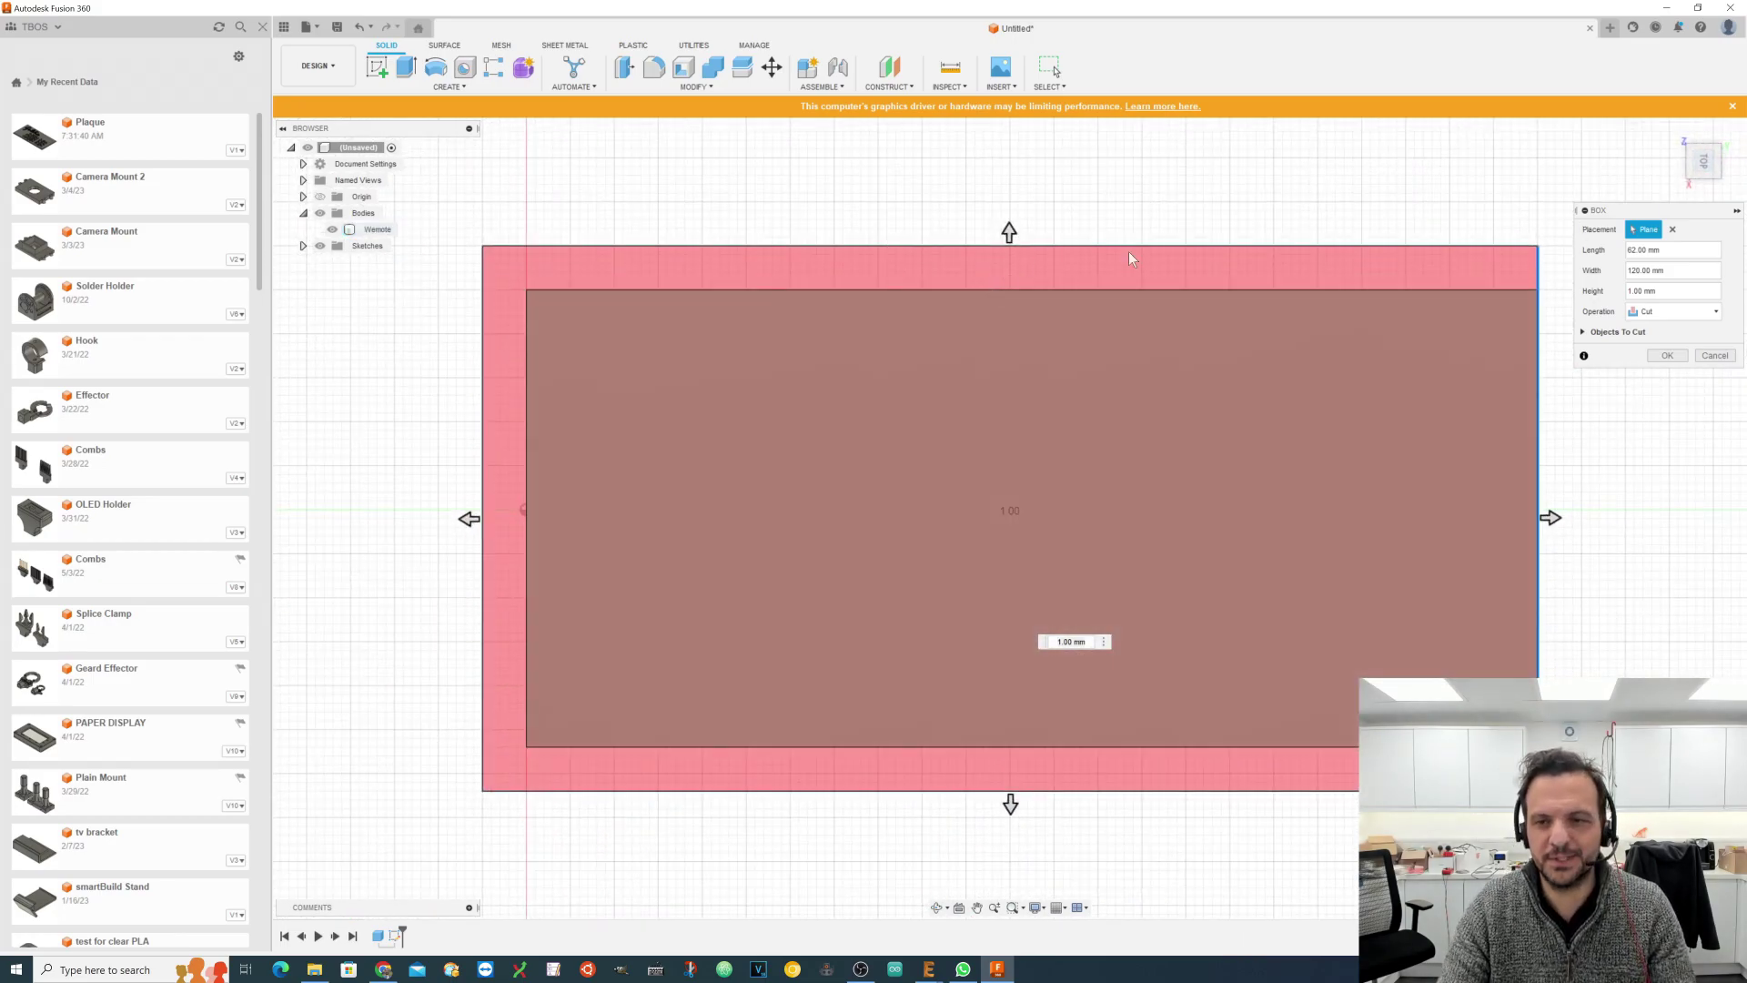
pyautogui.click(1711, 157)
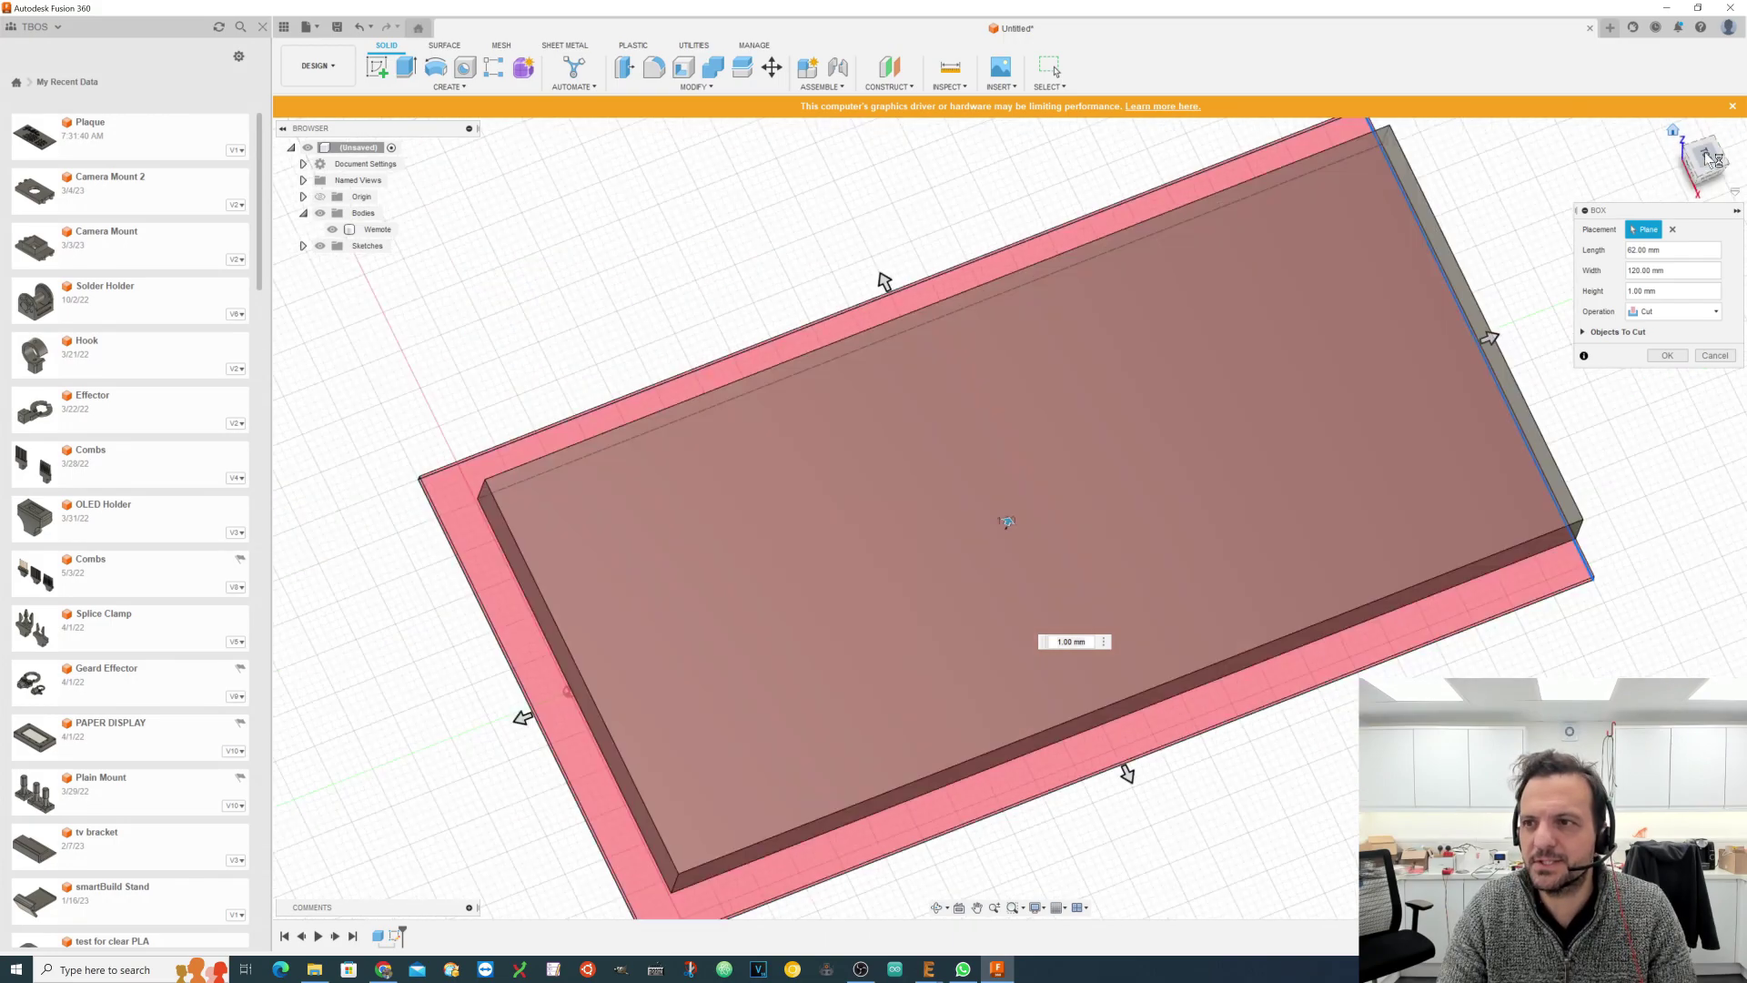
pyautogui.click(1715, 164)
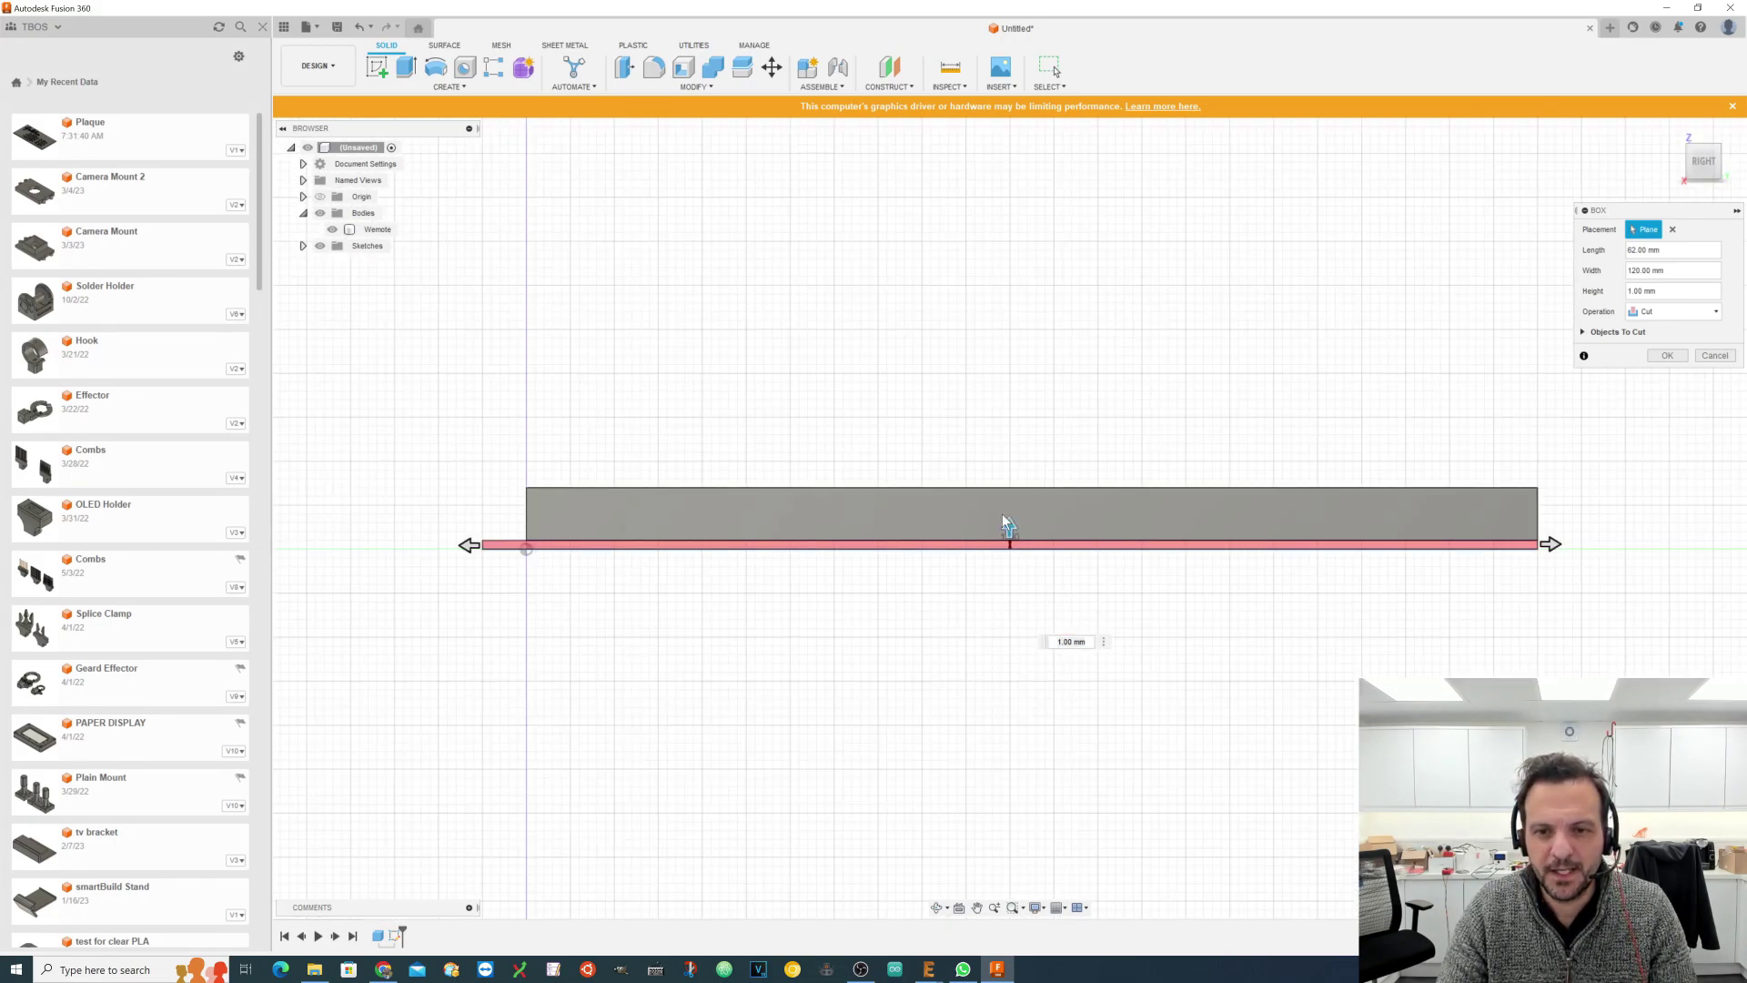
pyautogui.moveTo(1010, 526); pyautogui.dragTo(1052, 476)
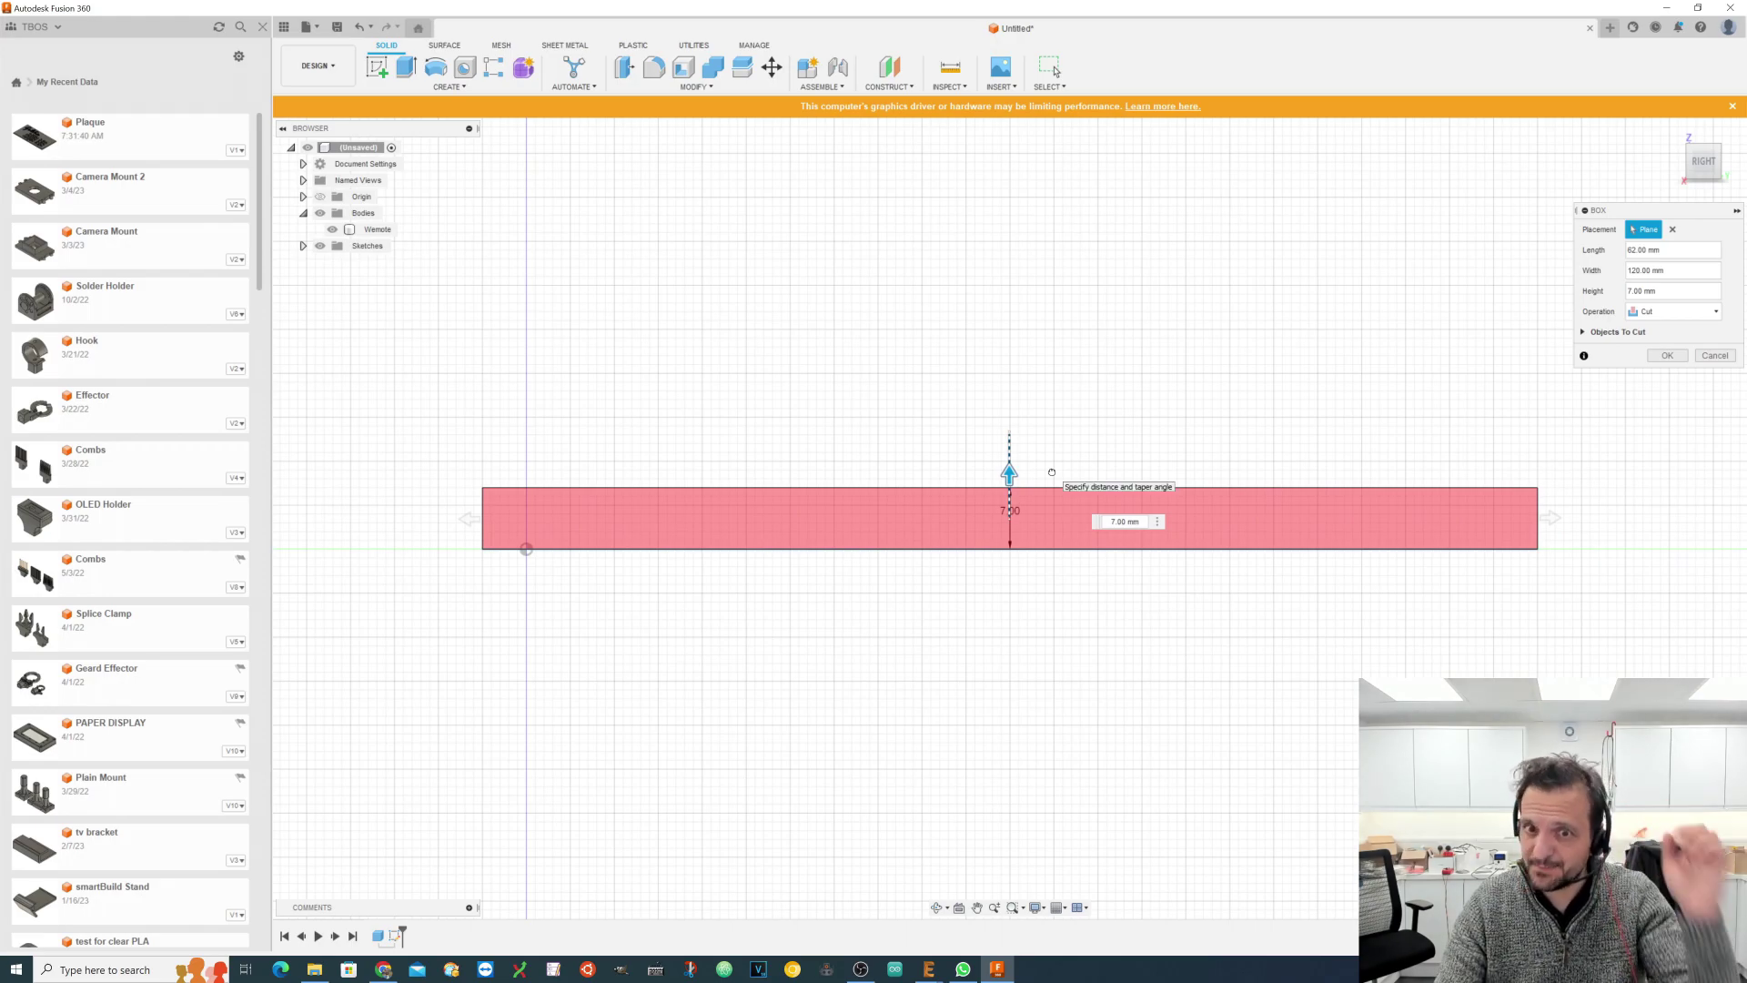
pyautogui.moveTo(1052, 473)
pyautogui.mouseDown()
pyautogui.moveTo(1057, 596)
pyautogui.moveTo(1056, 476)
pyautogui.mouseUp()
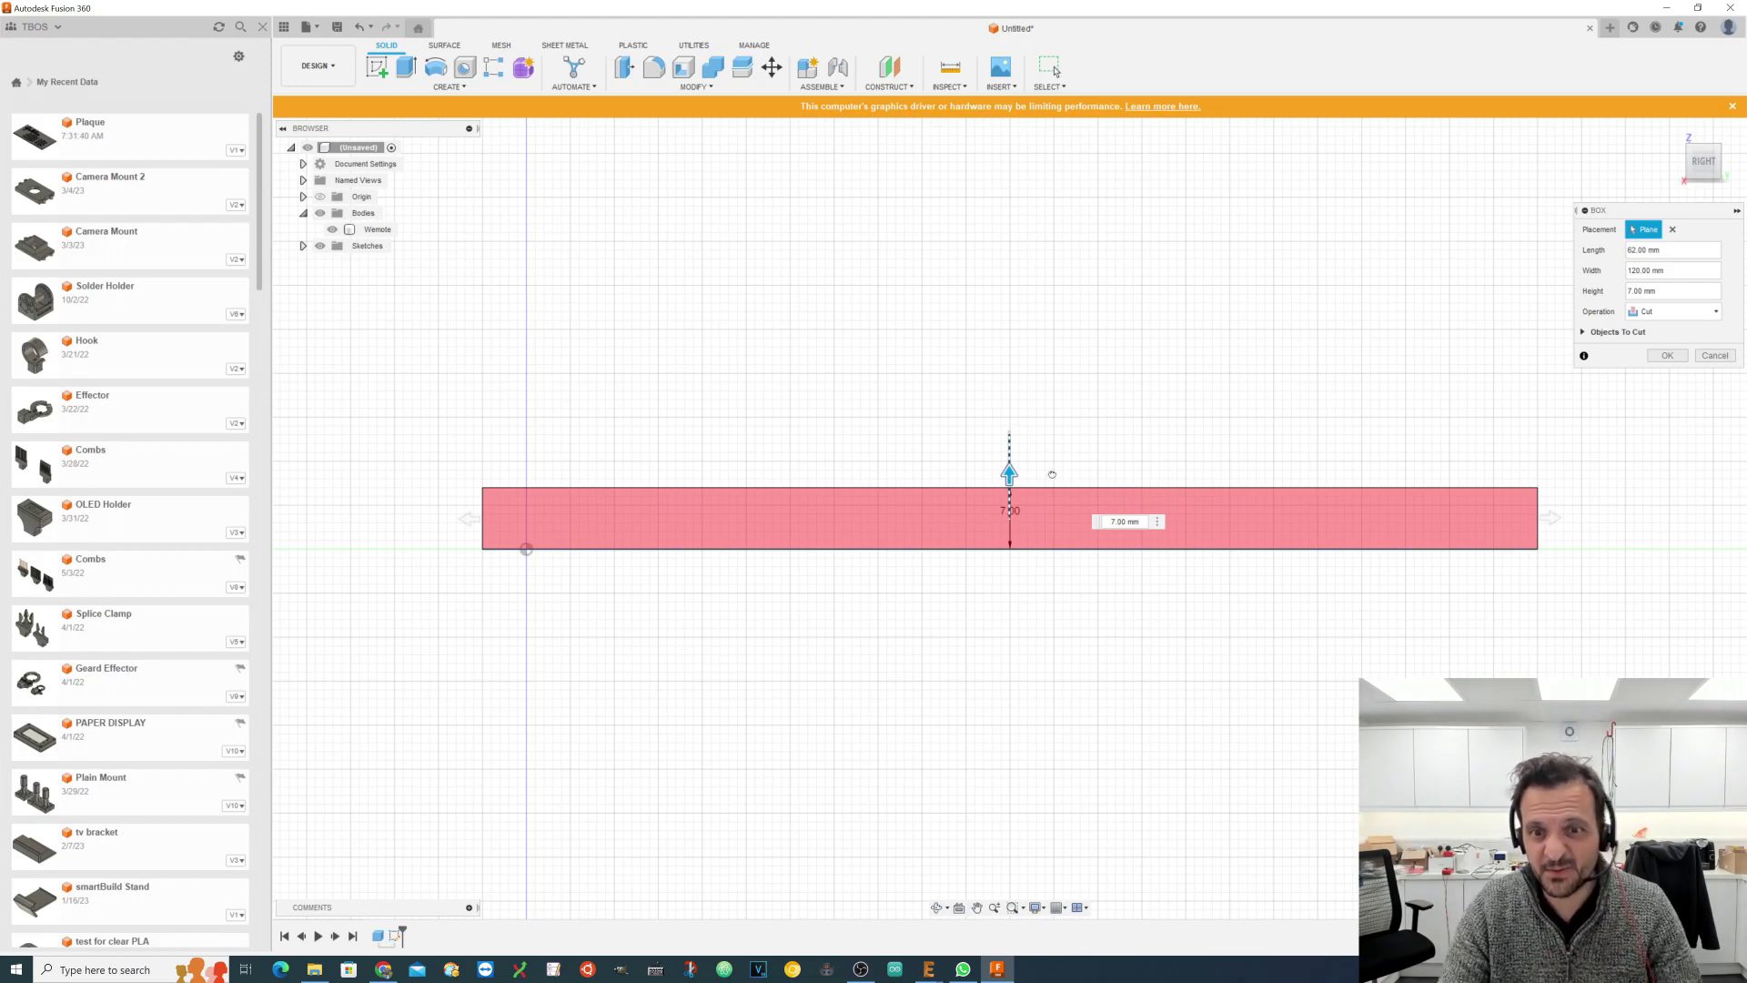
pyautogui.moveTo(1010, 473); pyautogui.dragTo(1014, 434)
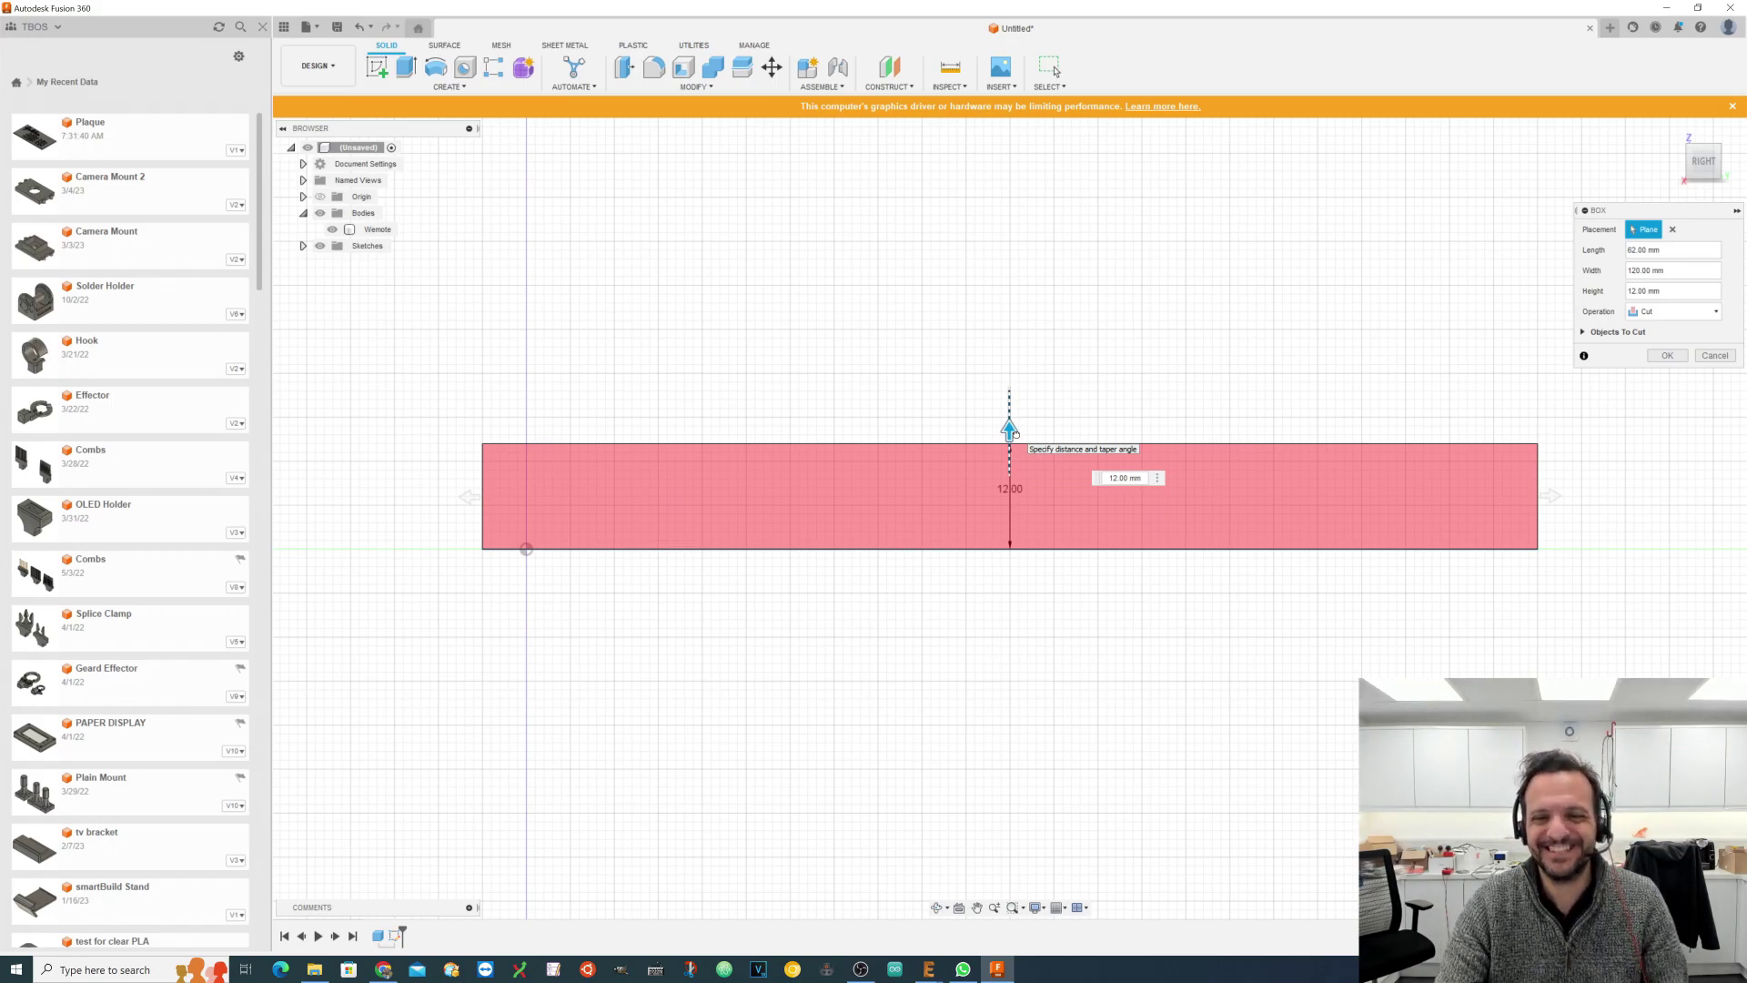
pyautogui.moveTo(1016, 434); pyautogui.dragTo(1015, 433)
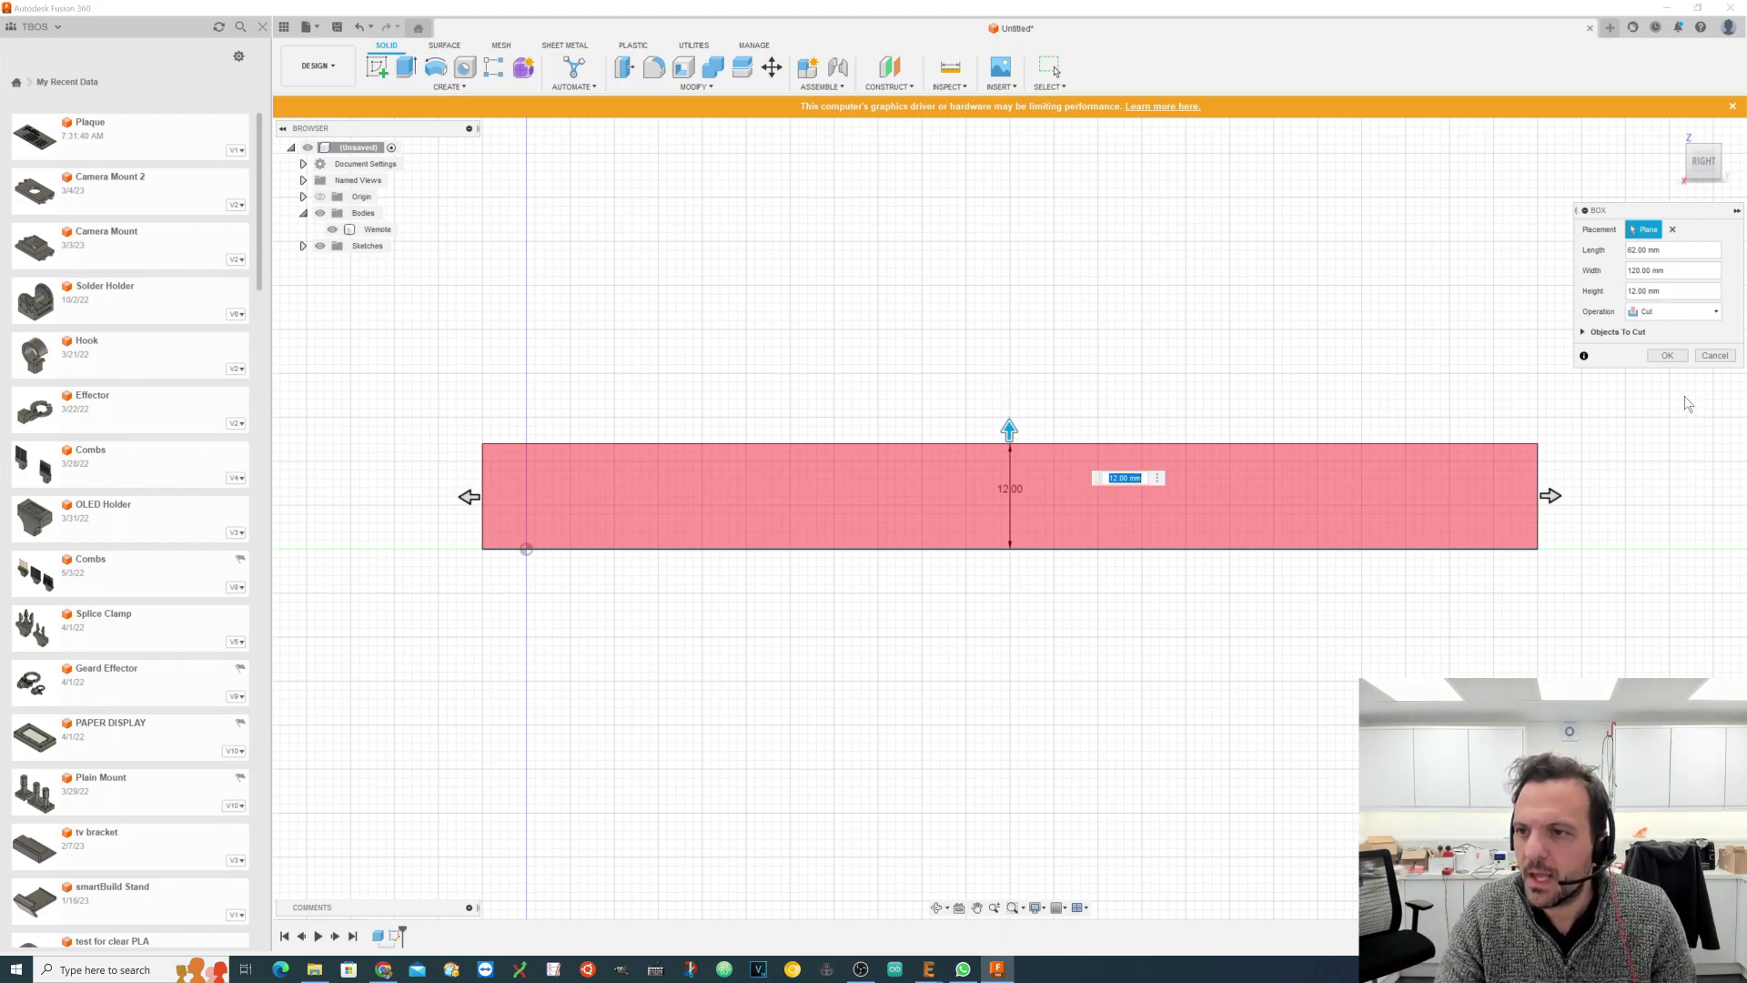
# Step: Create the 12 mm high box as a new body and rename that body "Holder"
pyautogui.click(1673, 311)
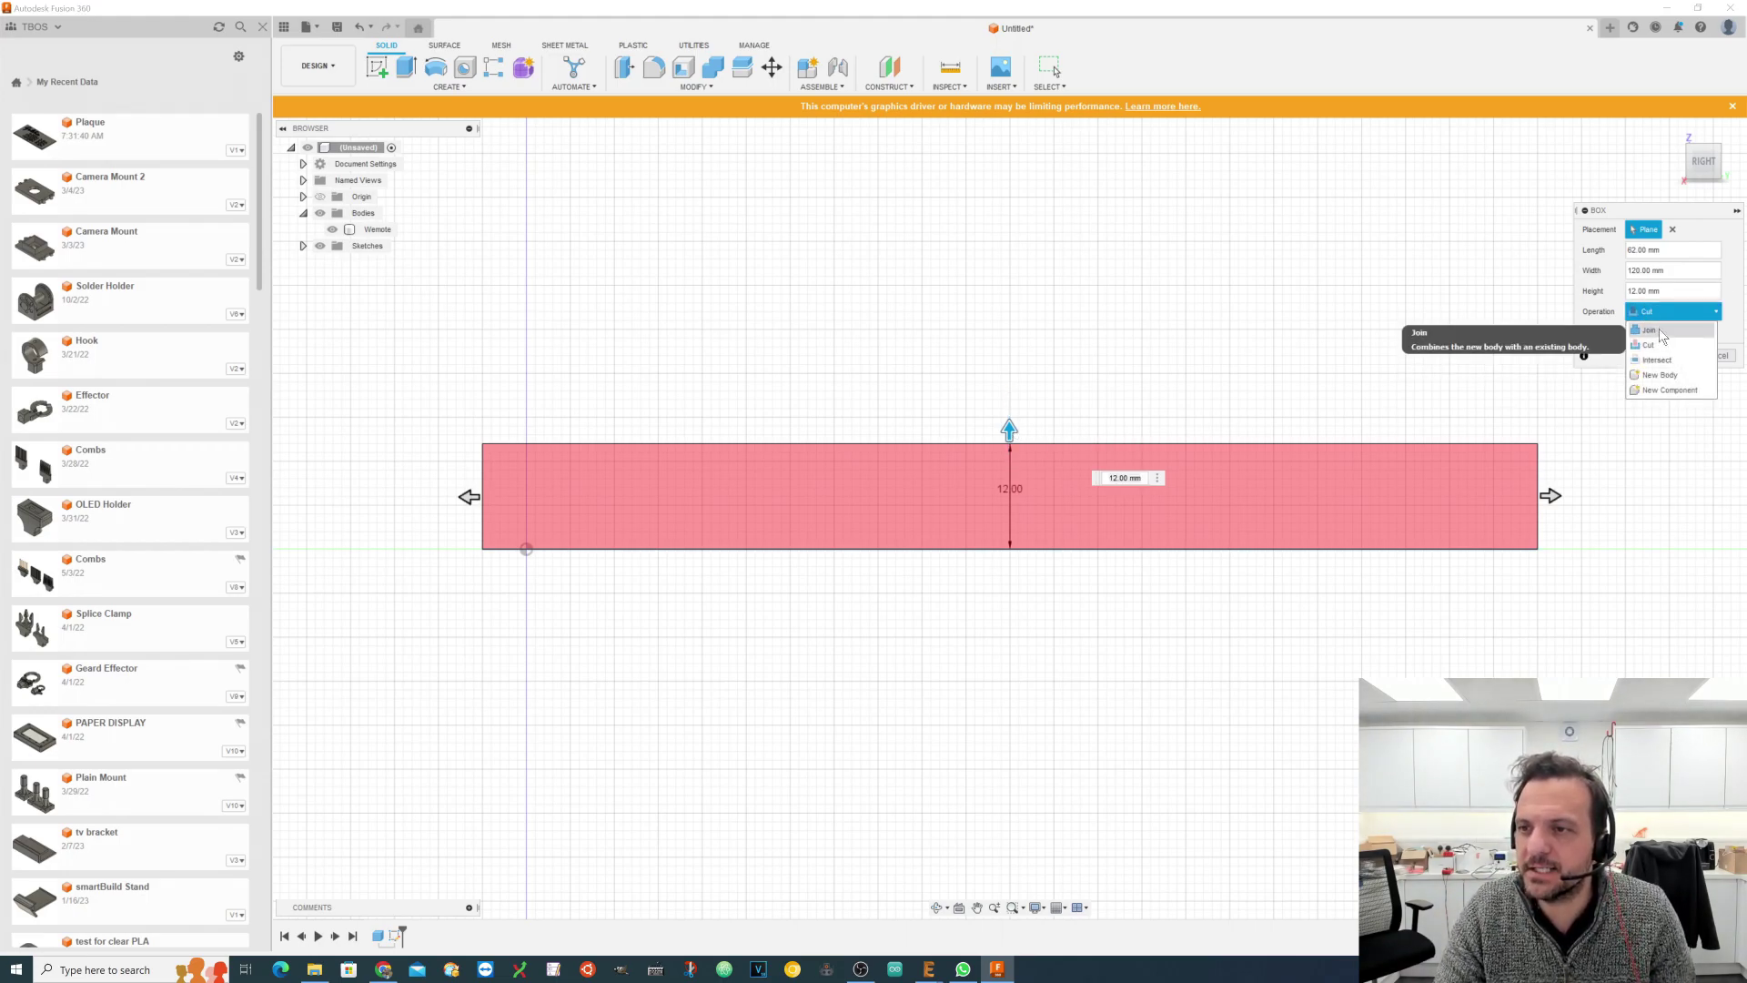
pyautogui.click(1660, 375)
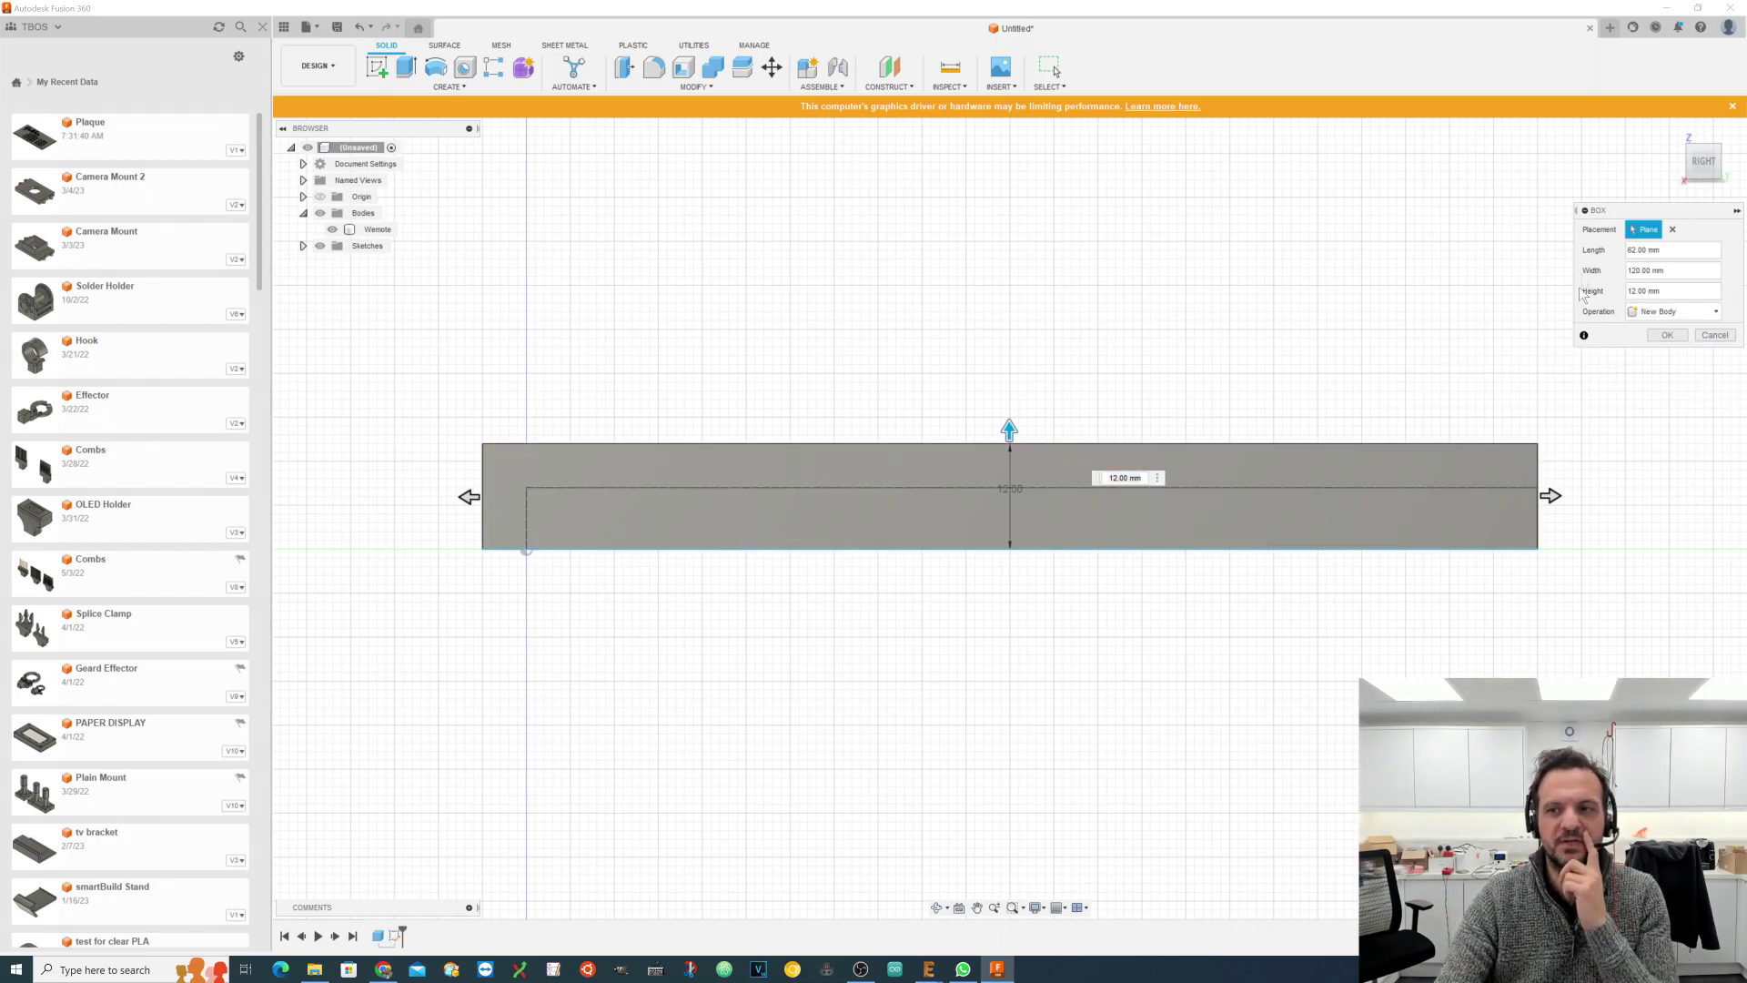
pyautogui.click(1665, 336)
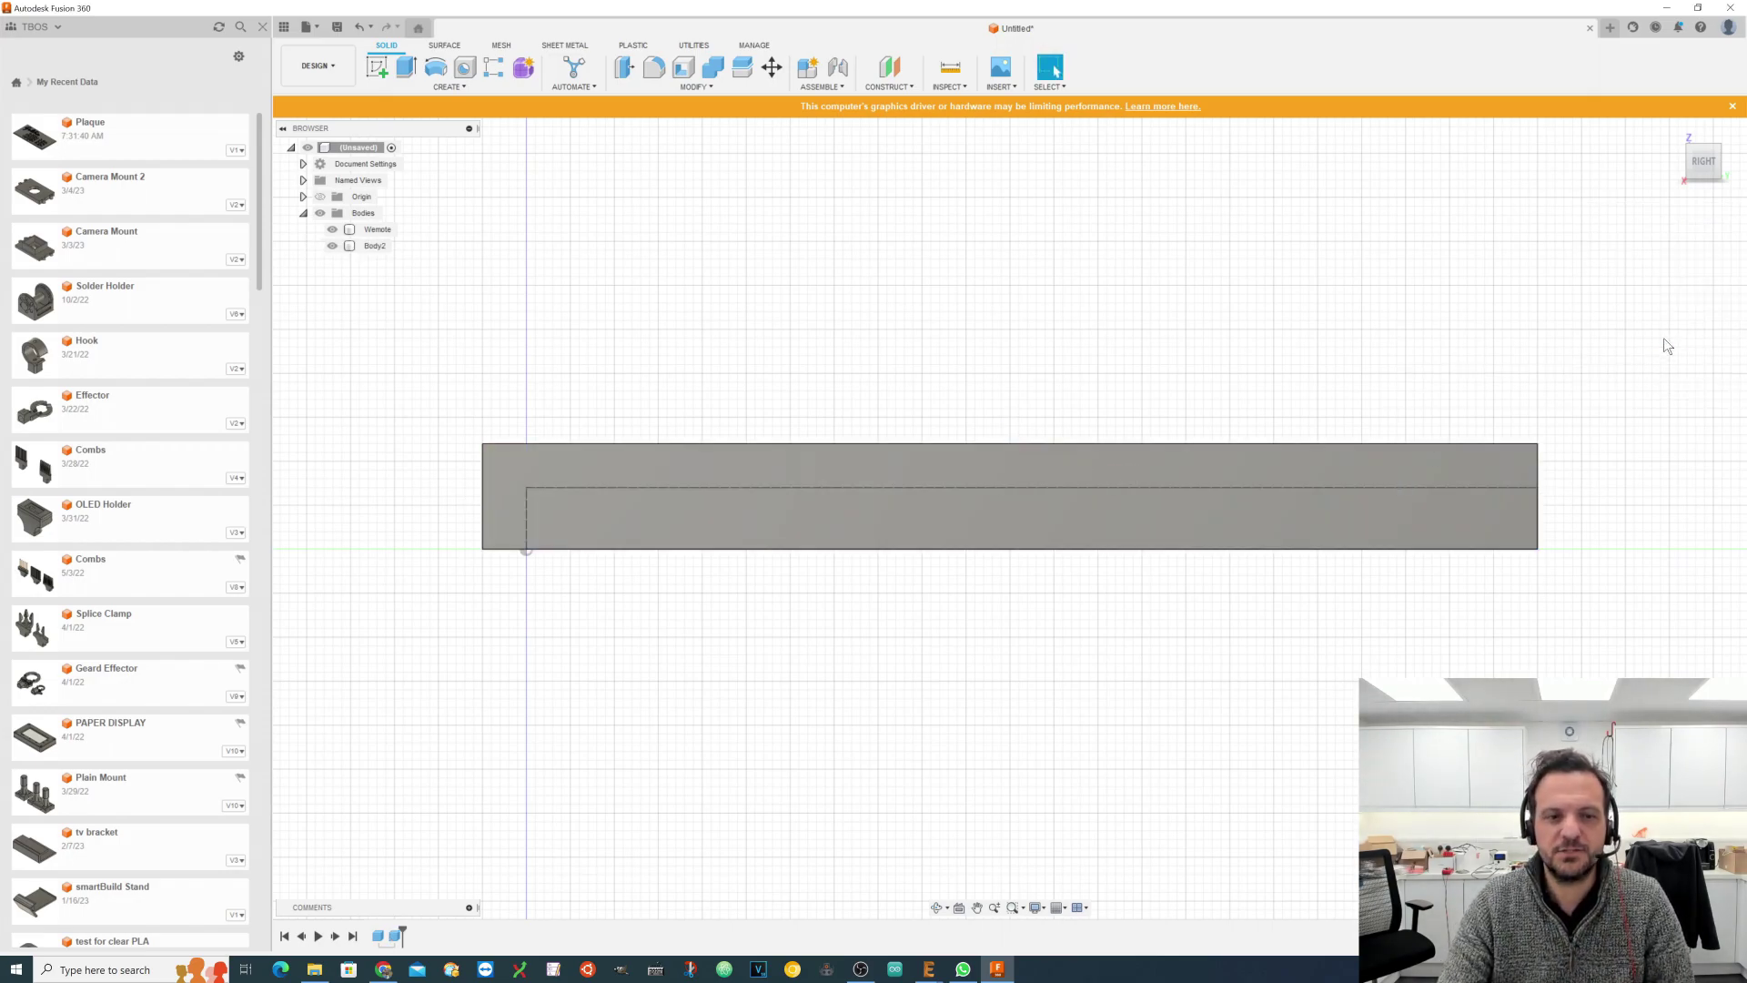
pyautogui.click(385, 248)
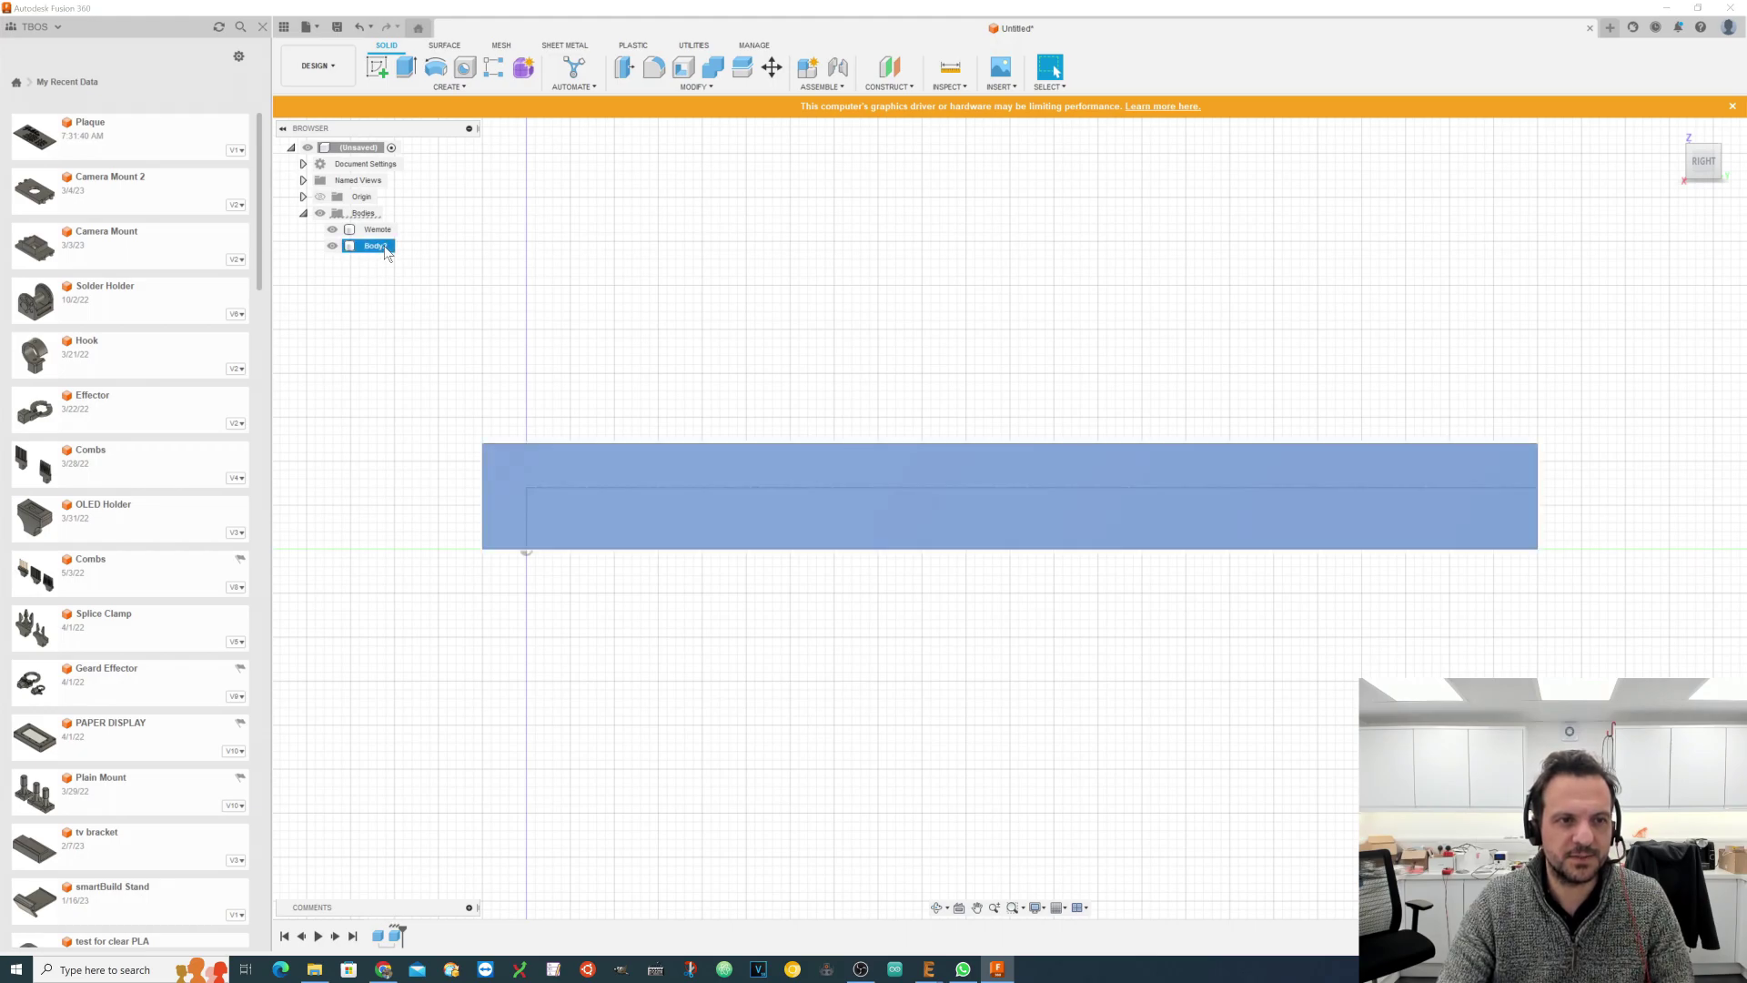
pyautogui.doubleClick(385, 248)
pyautogui.write('Holder')
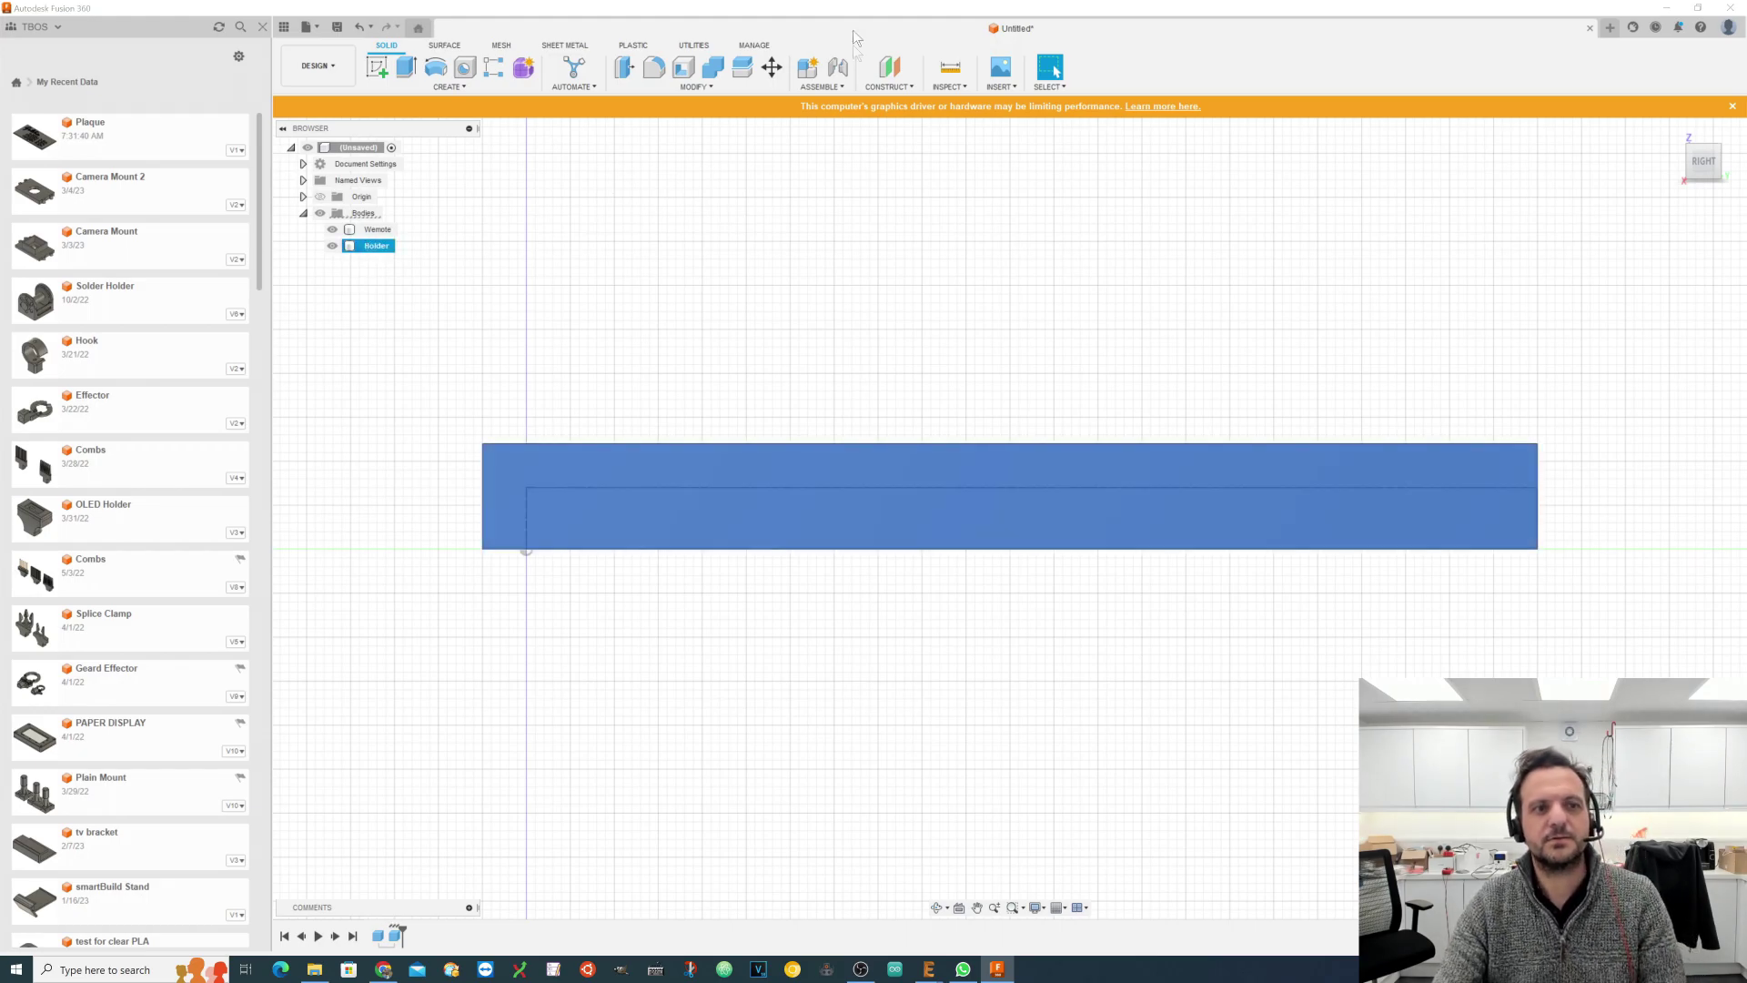
# Step: Move the Holder body down along Z by a distance of -2 mm
pyautogui.click(771, 66)
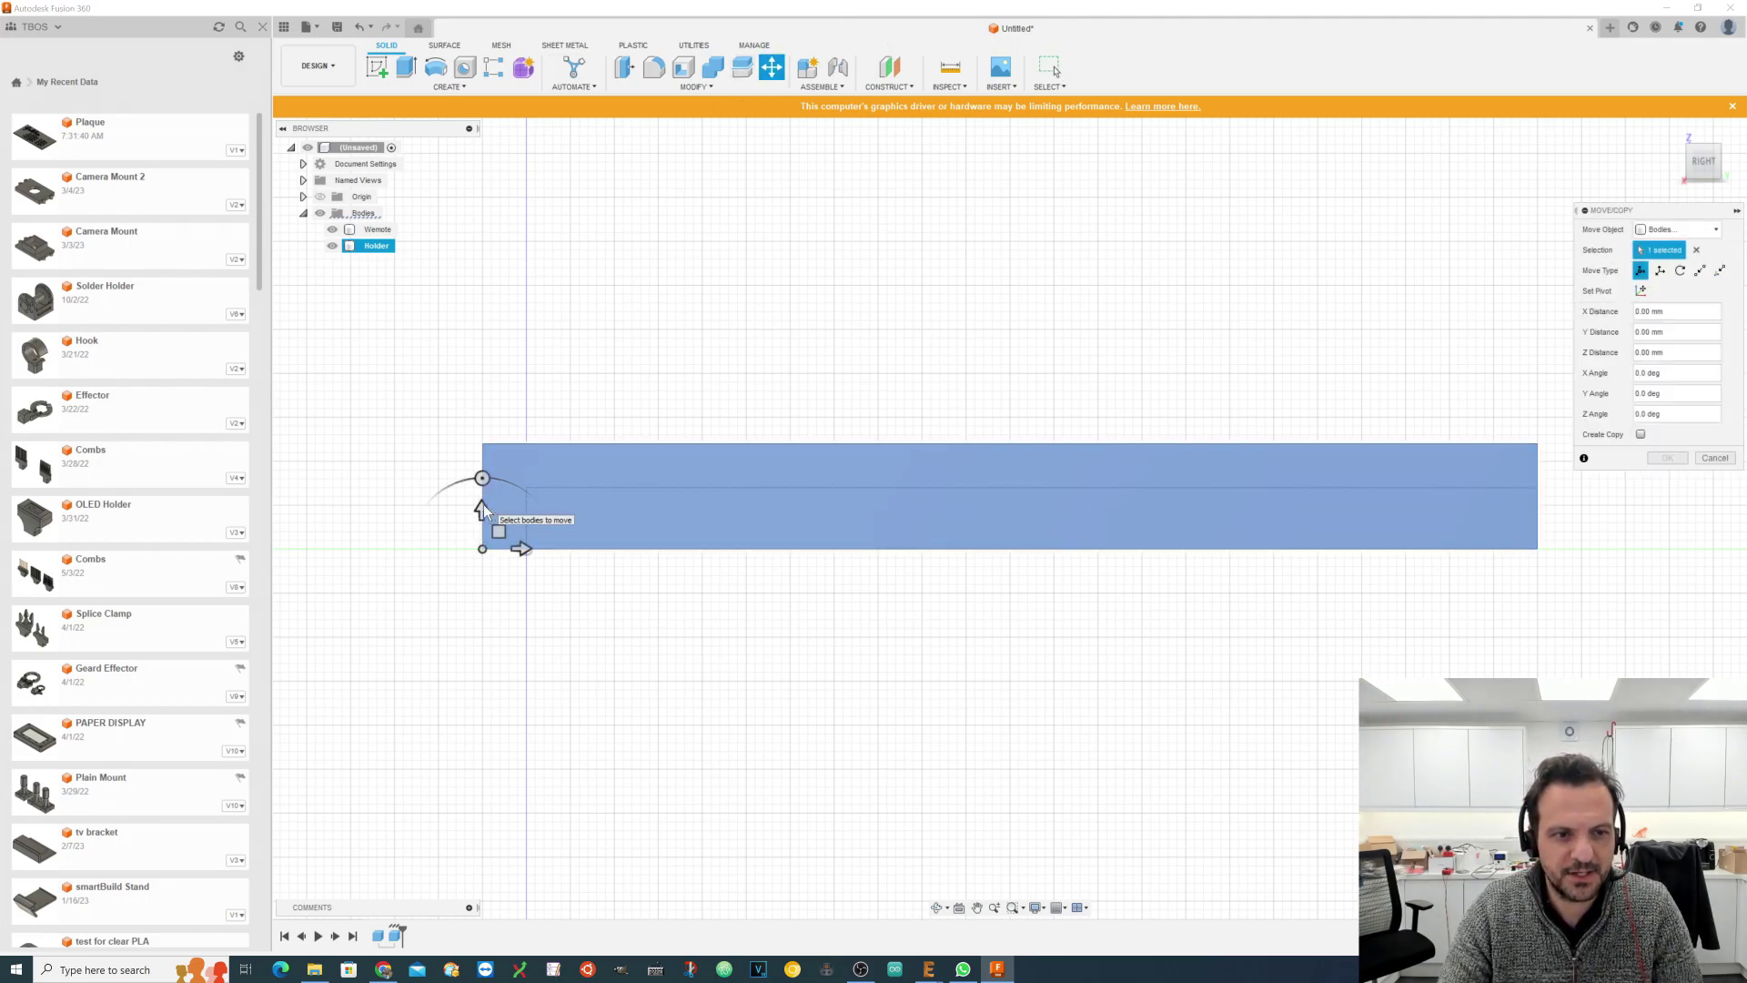
pyautogui.moveTo(481, 508); pyautogui.dragTo(480, 526)
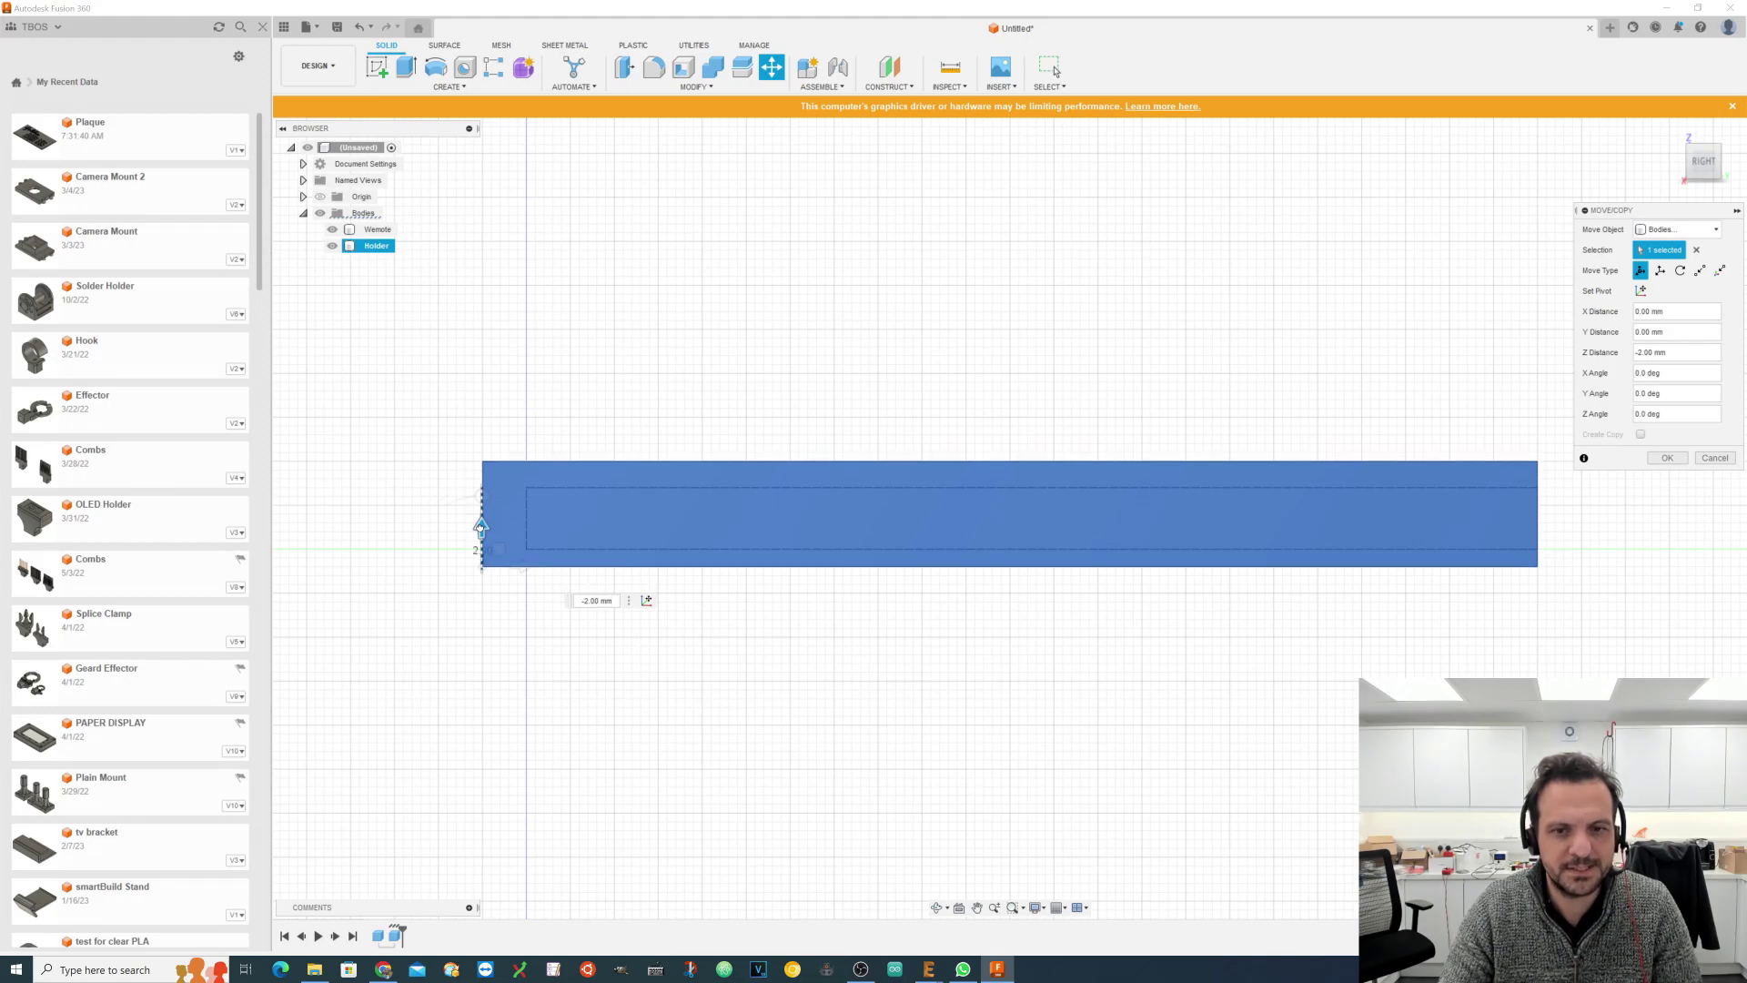
pyautogui.click(1678, 461)
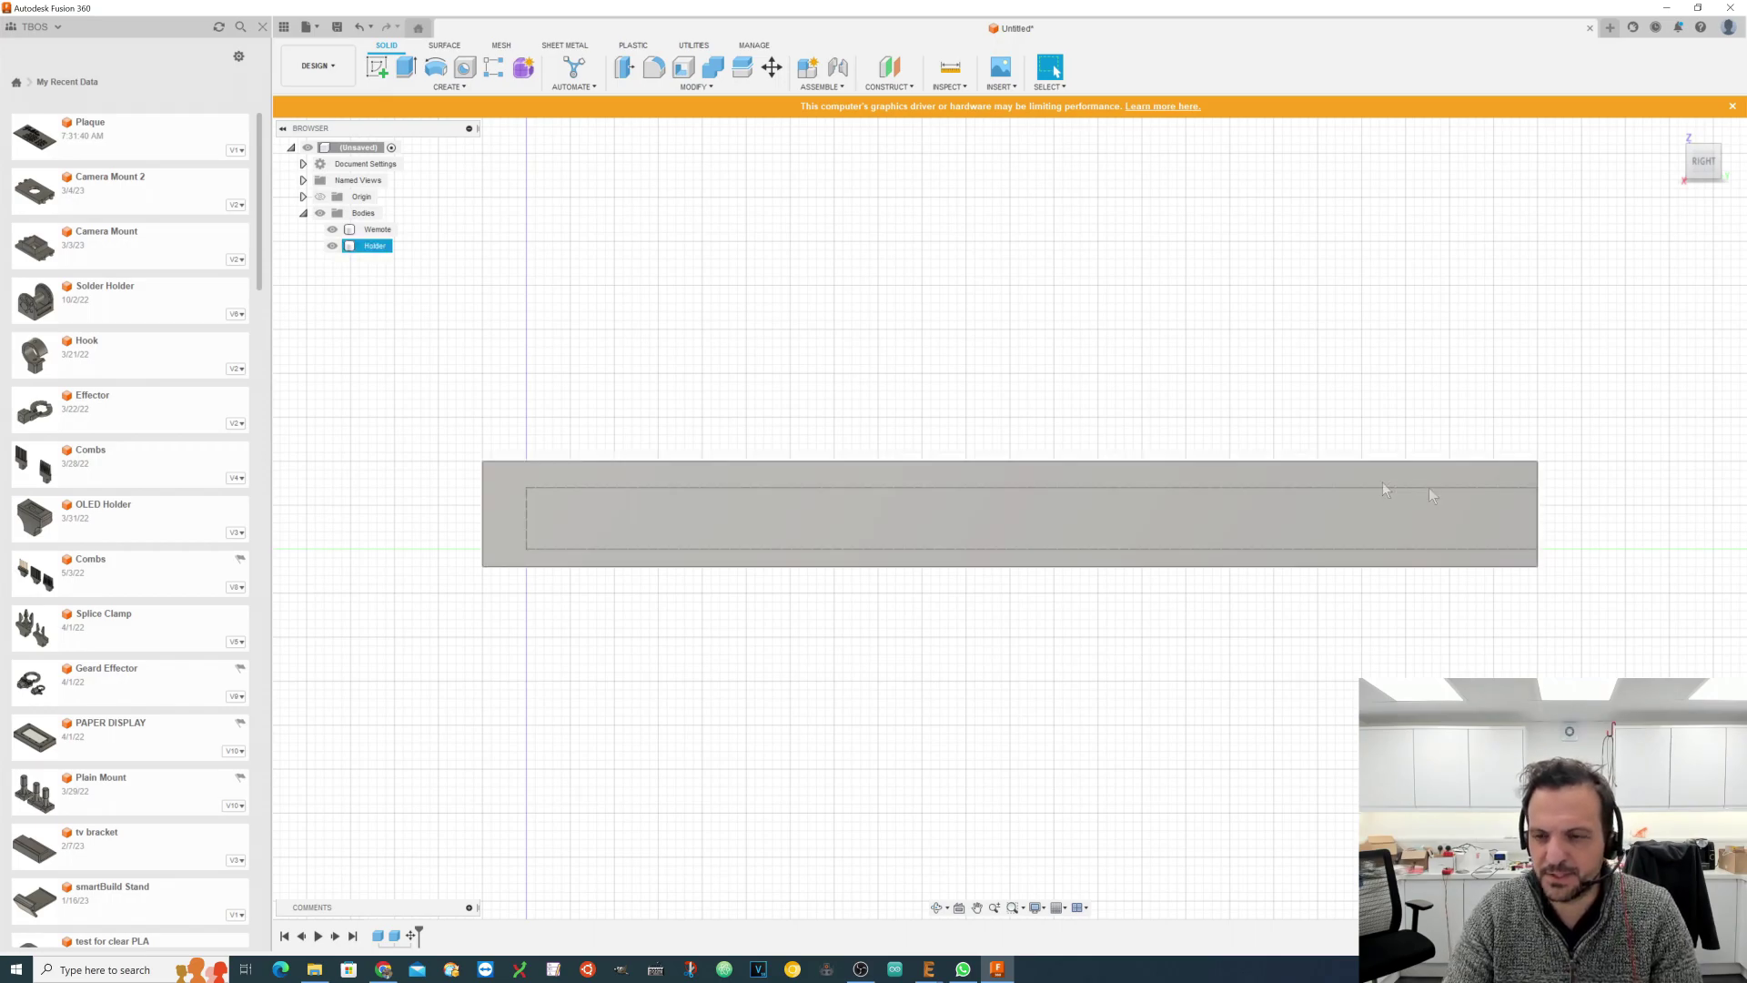
# Step: Combine with the Cut operation, using Holder as the target body and Wemote as the tool body, and keep the tool
pyautogui.moveTo(1708, 163); pyautogui.dragTo(1673, 172)
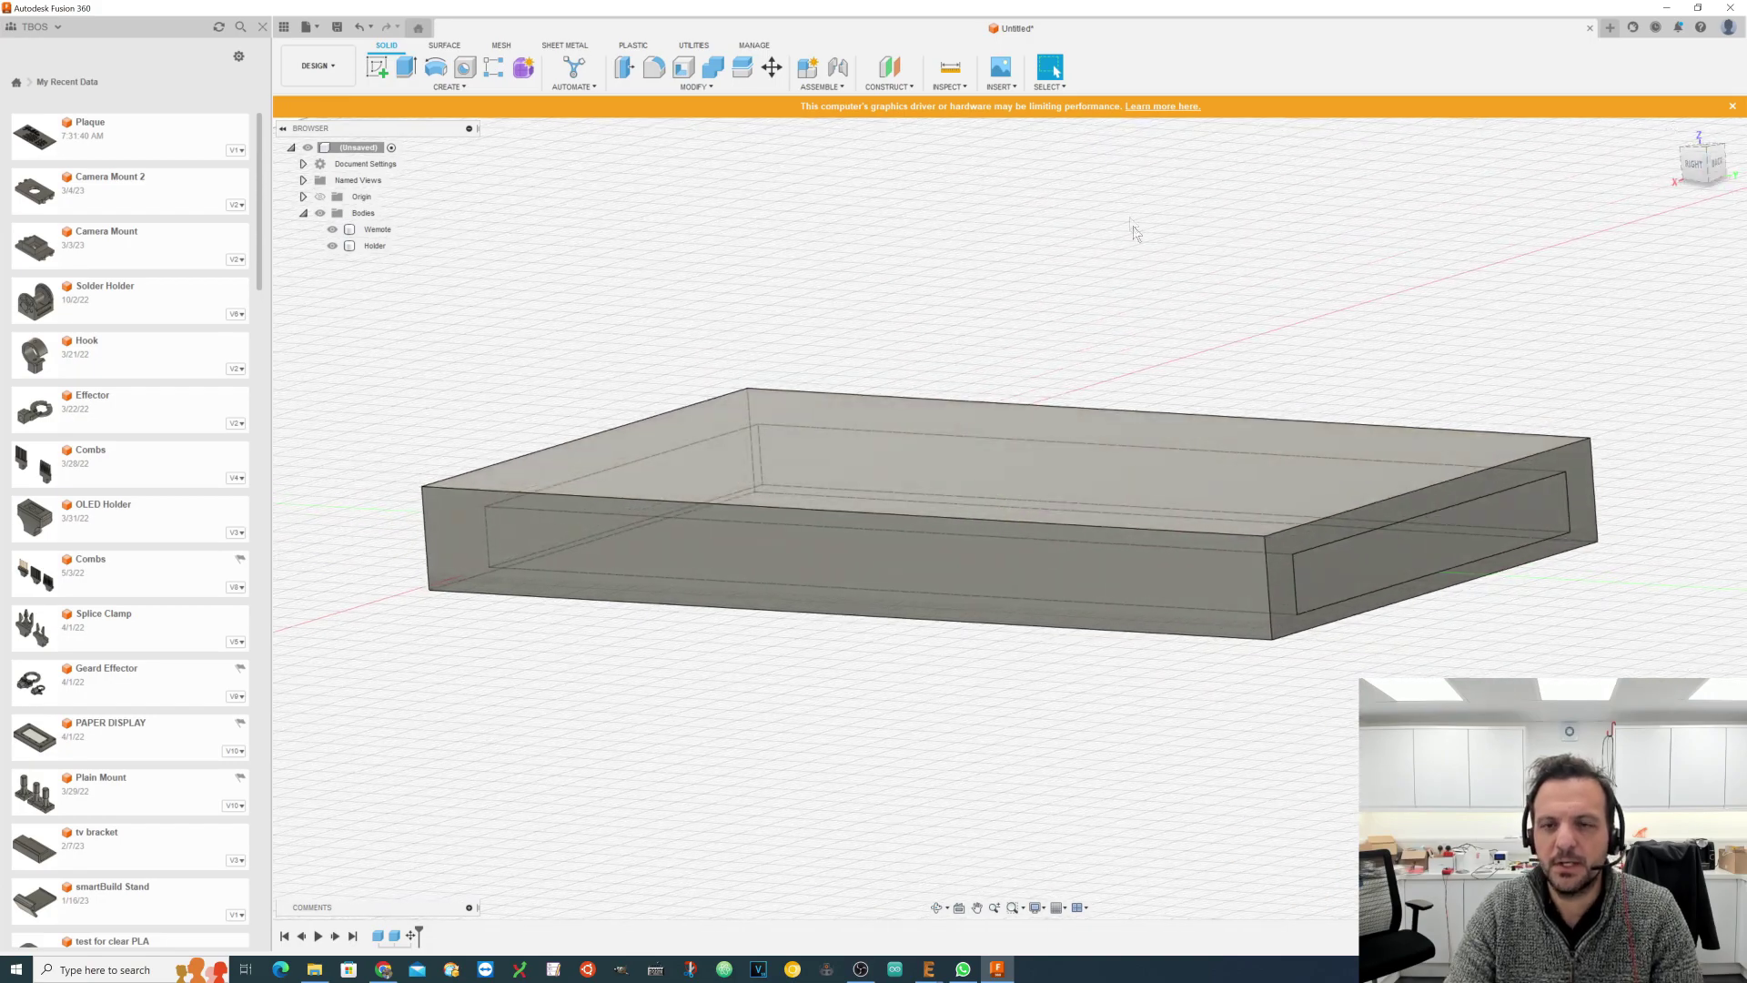
pyautogui.click(700, 66)
pyautogui.click(1362, 440)
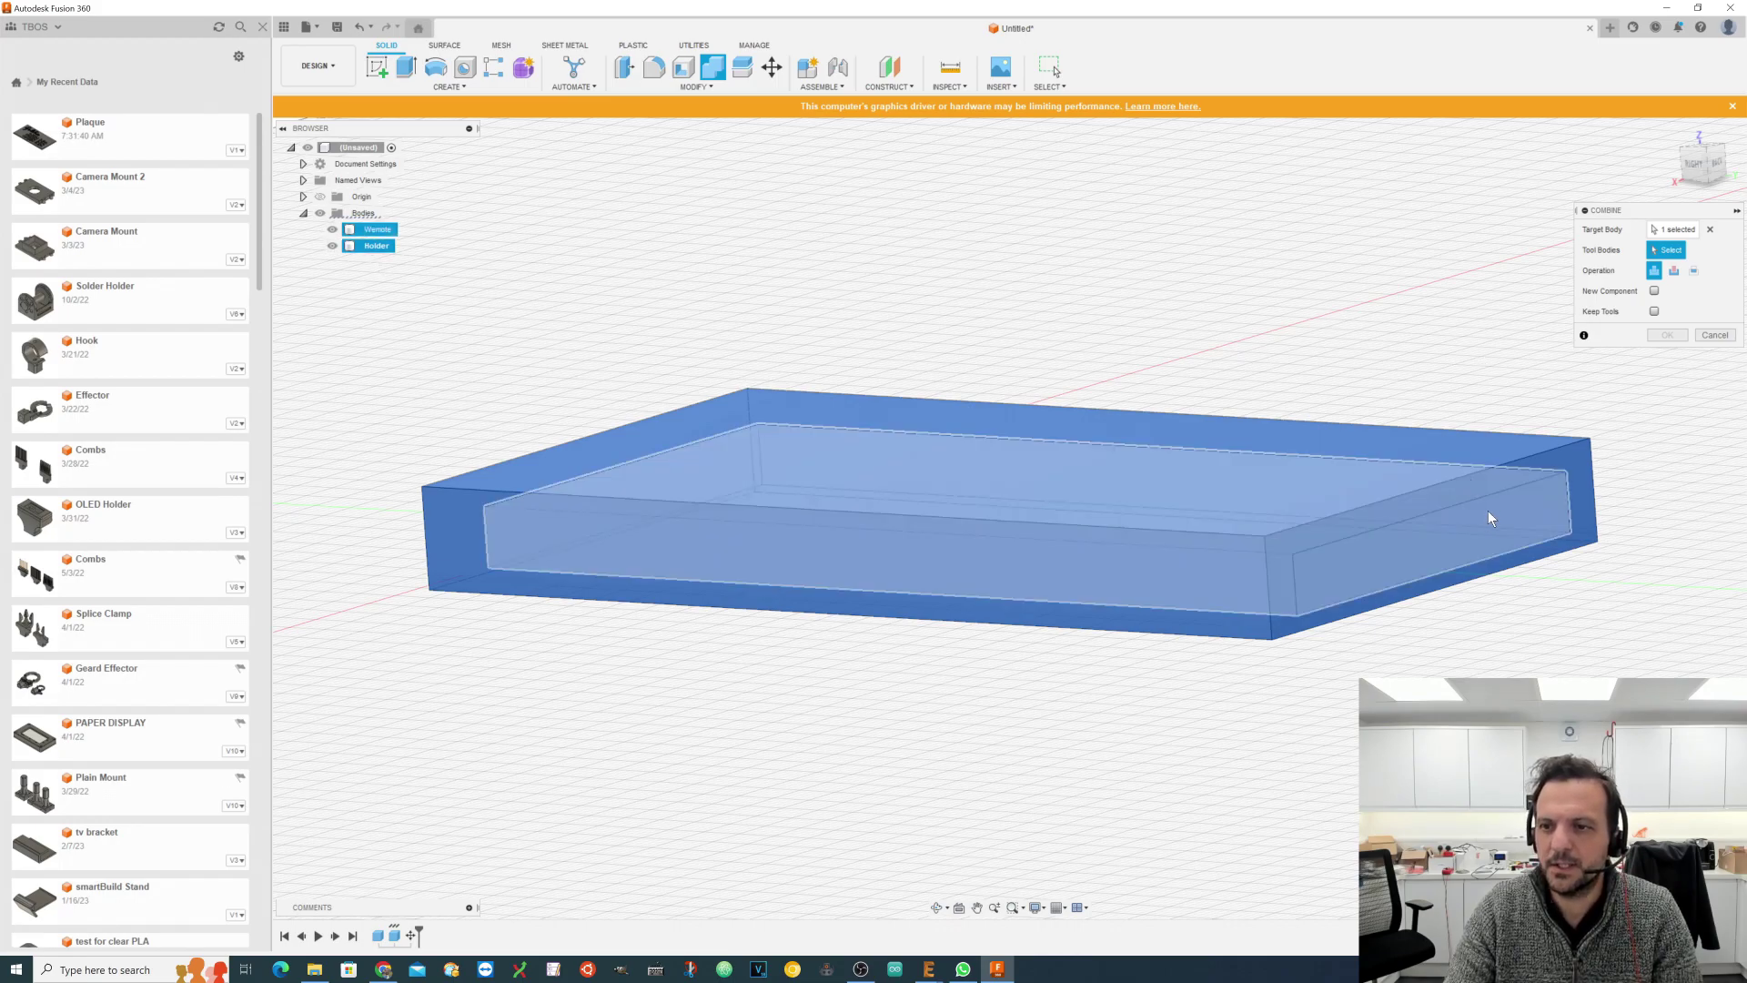
pyautogui.click(1488, 522)
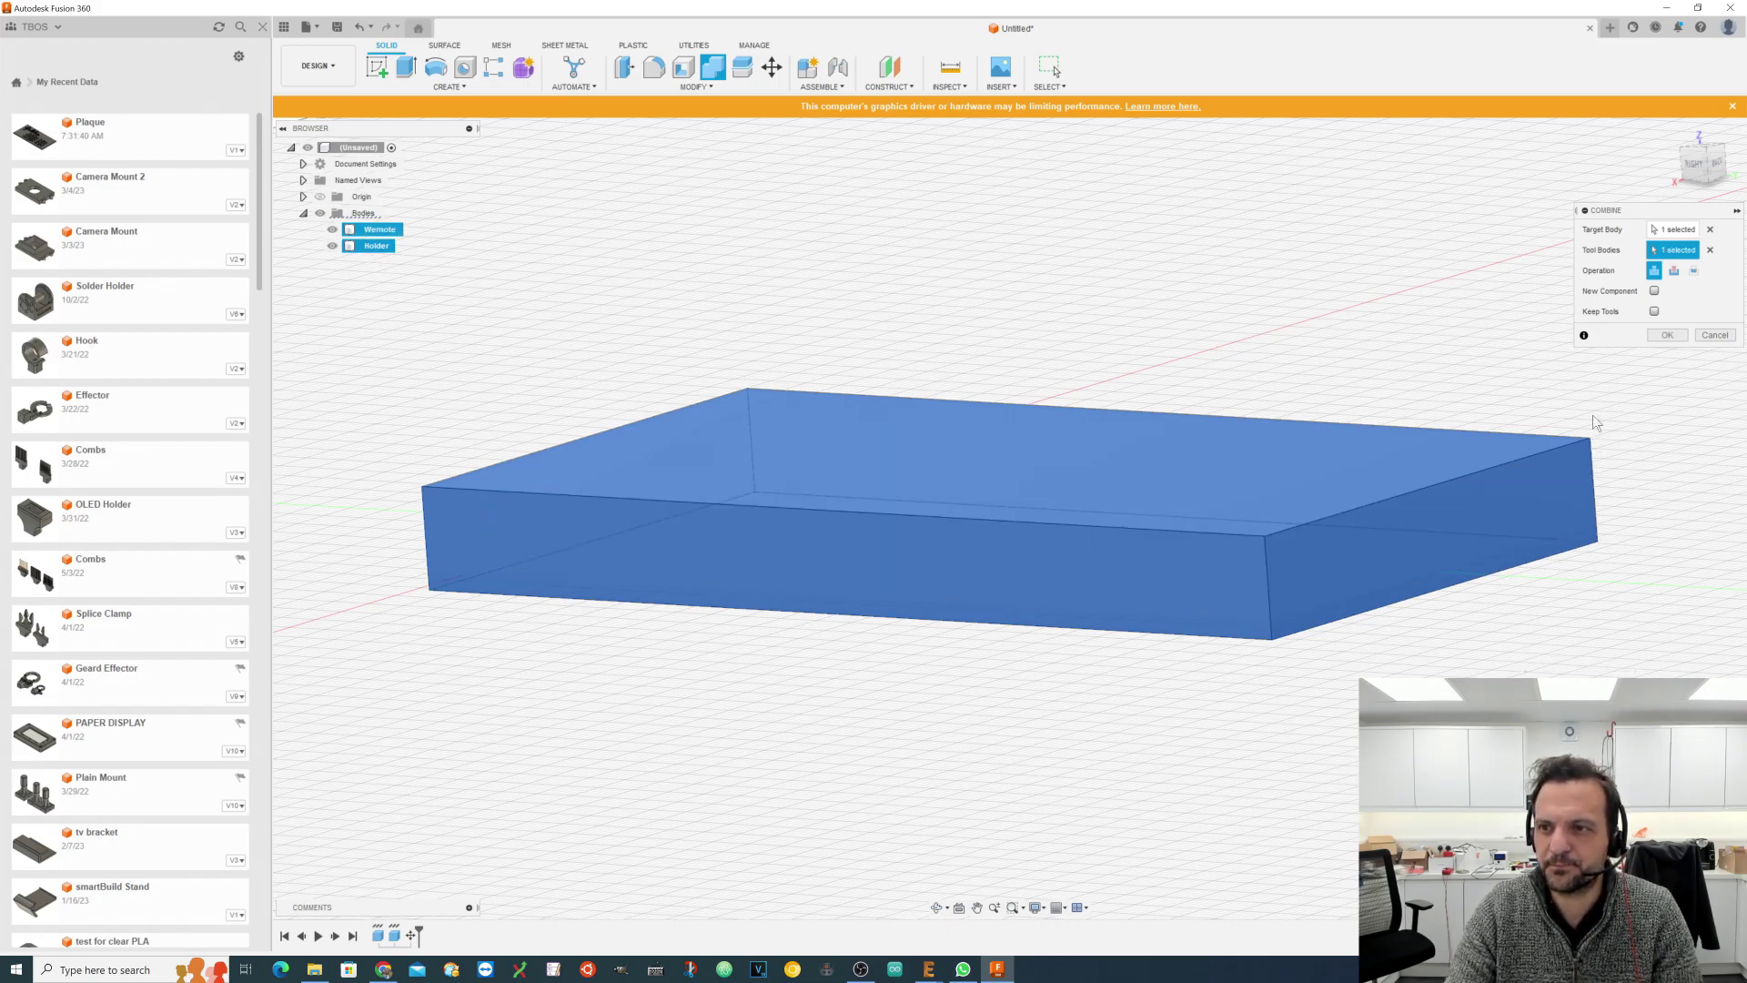
pyautogui.click(1672, 271)
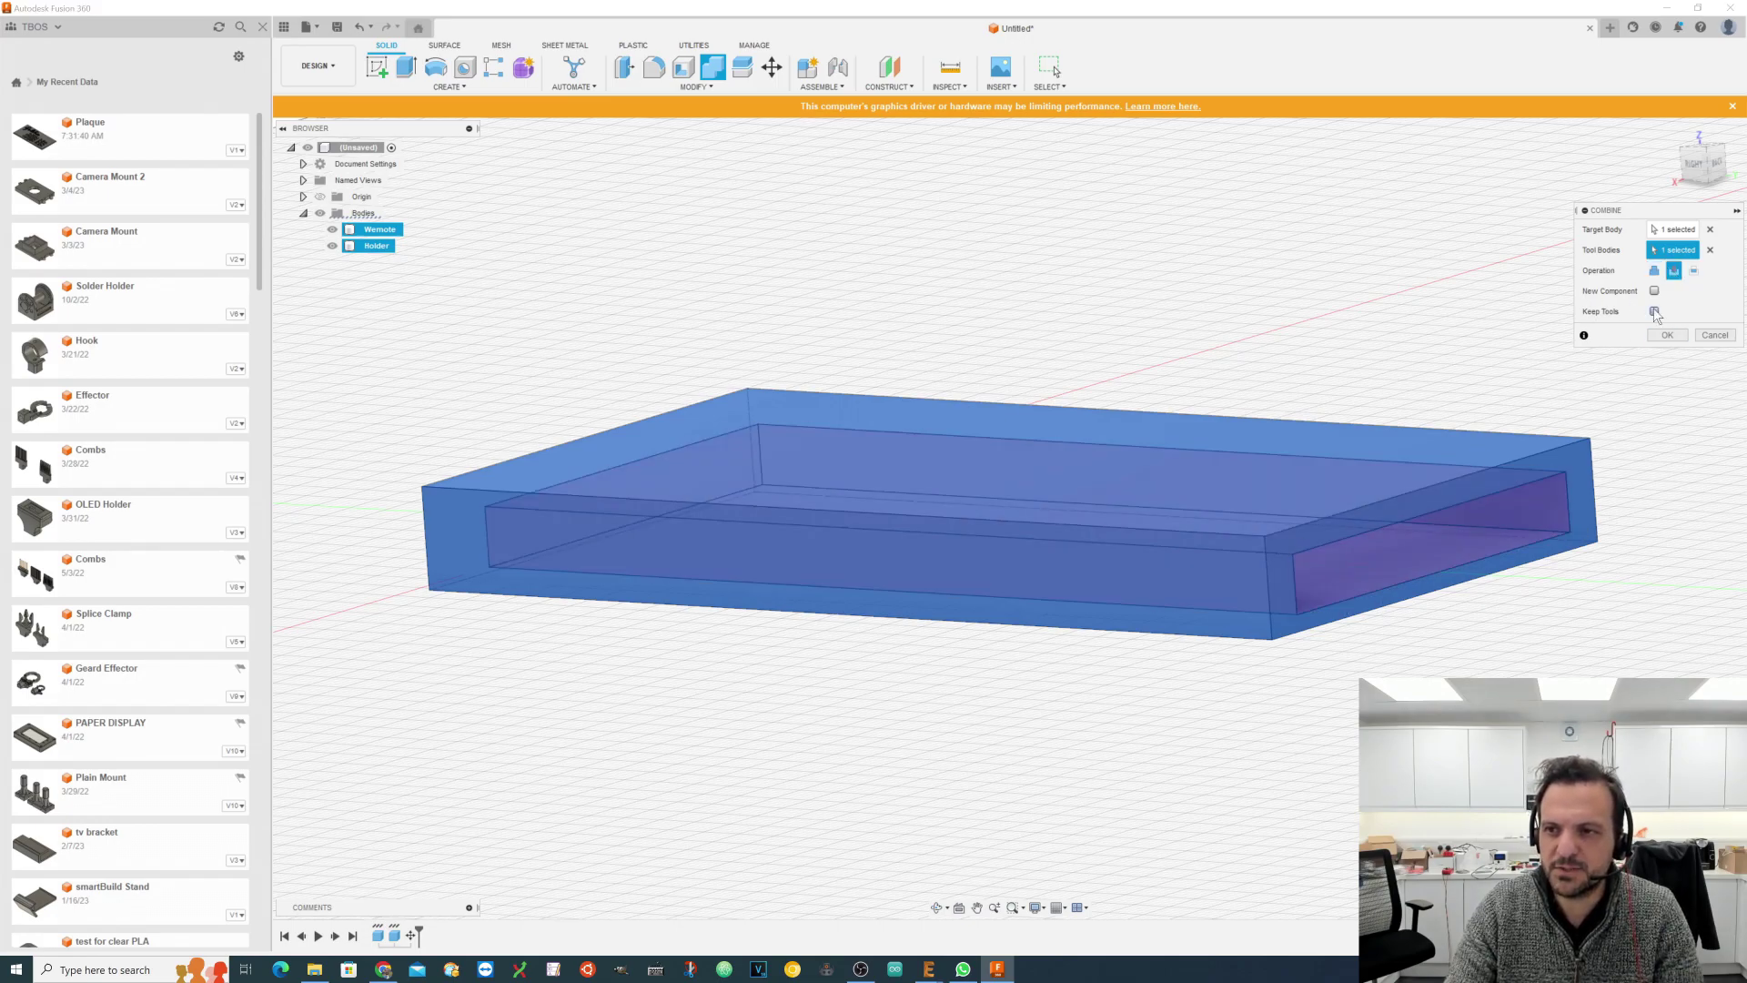
pyautogui.click(1655, 311)
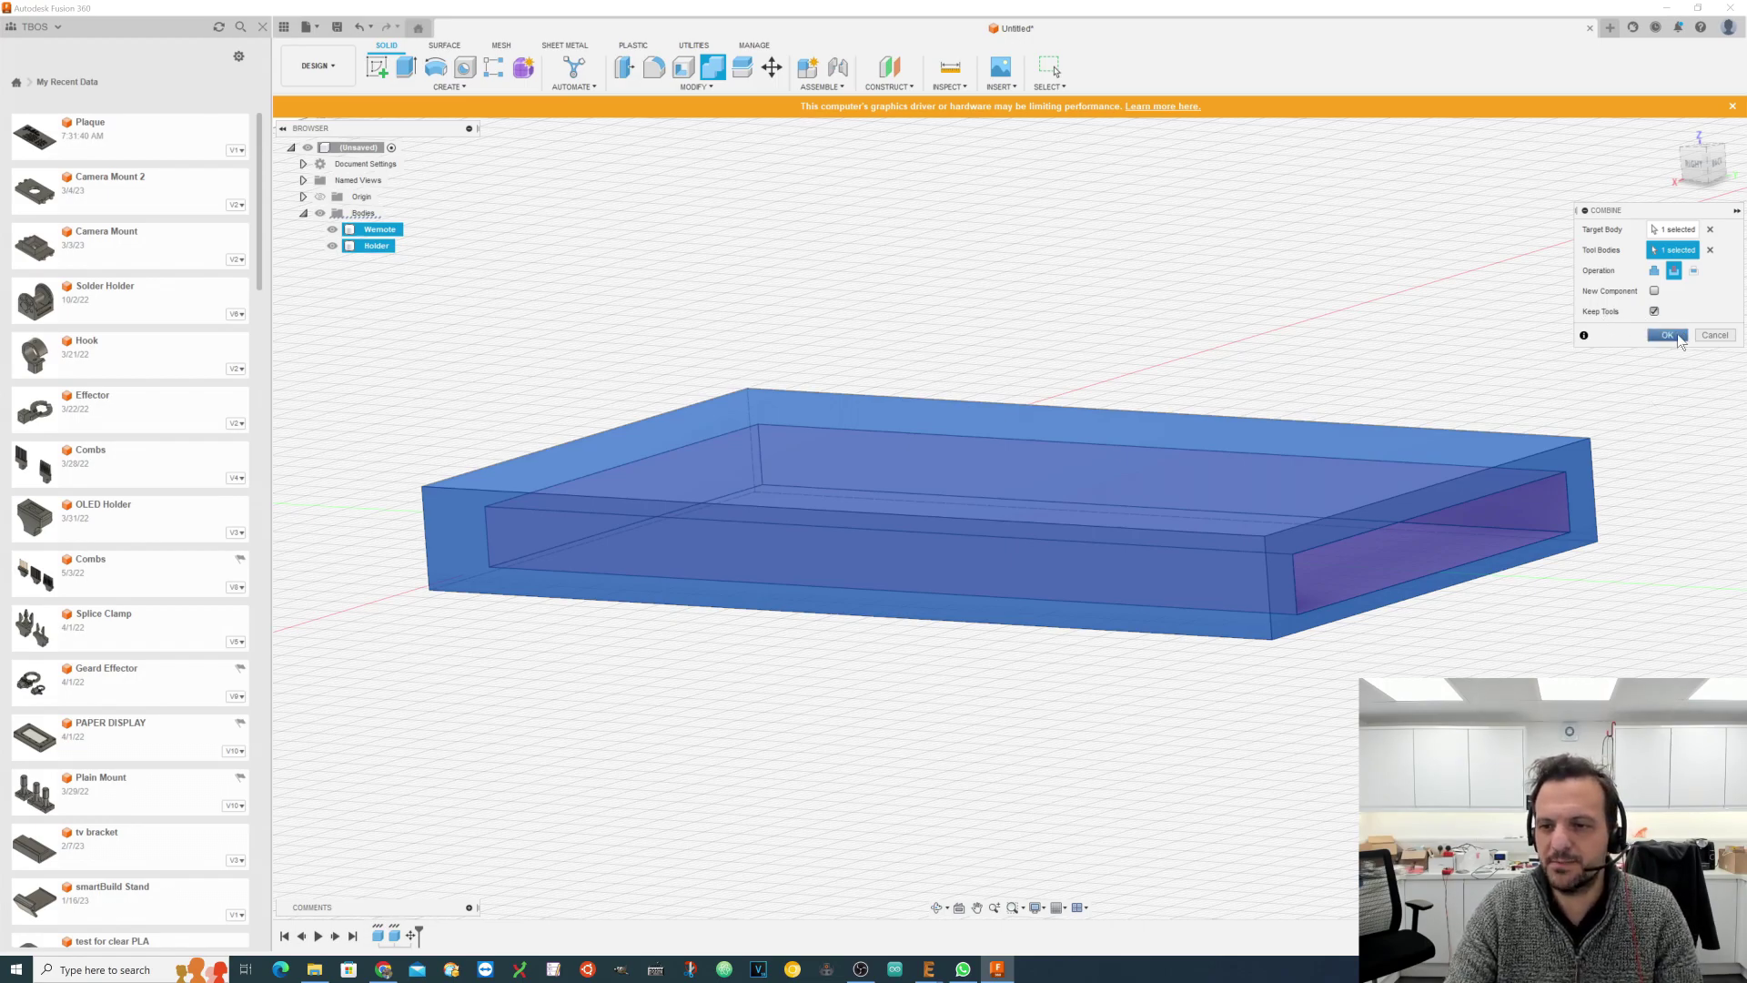
pyautogui.click(1678, 333)
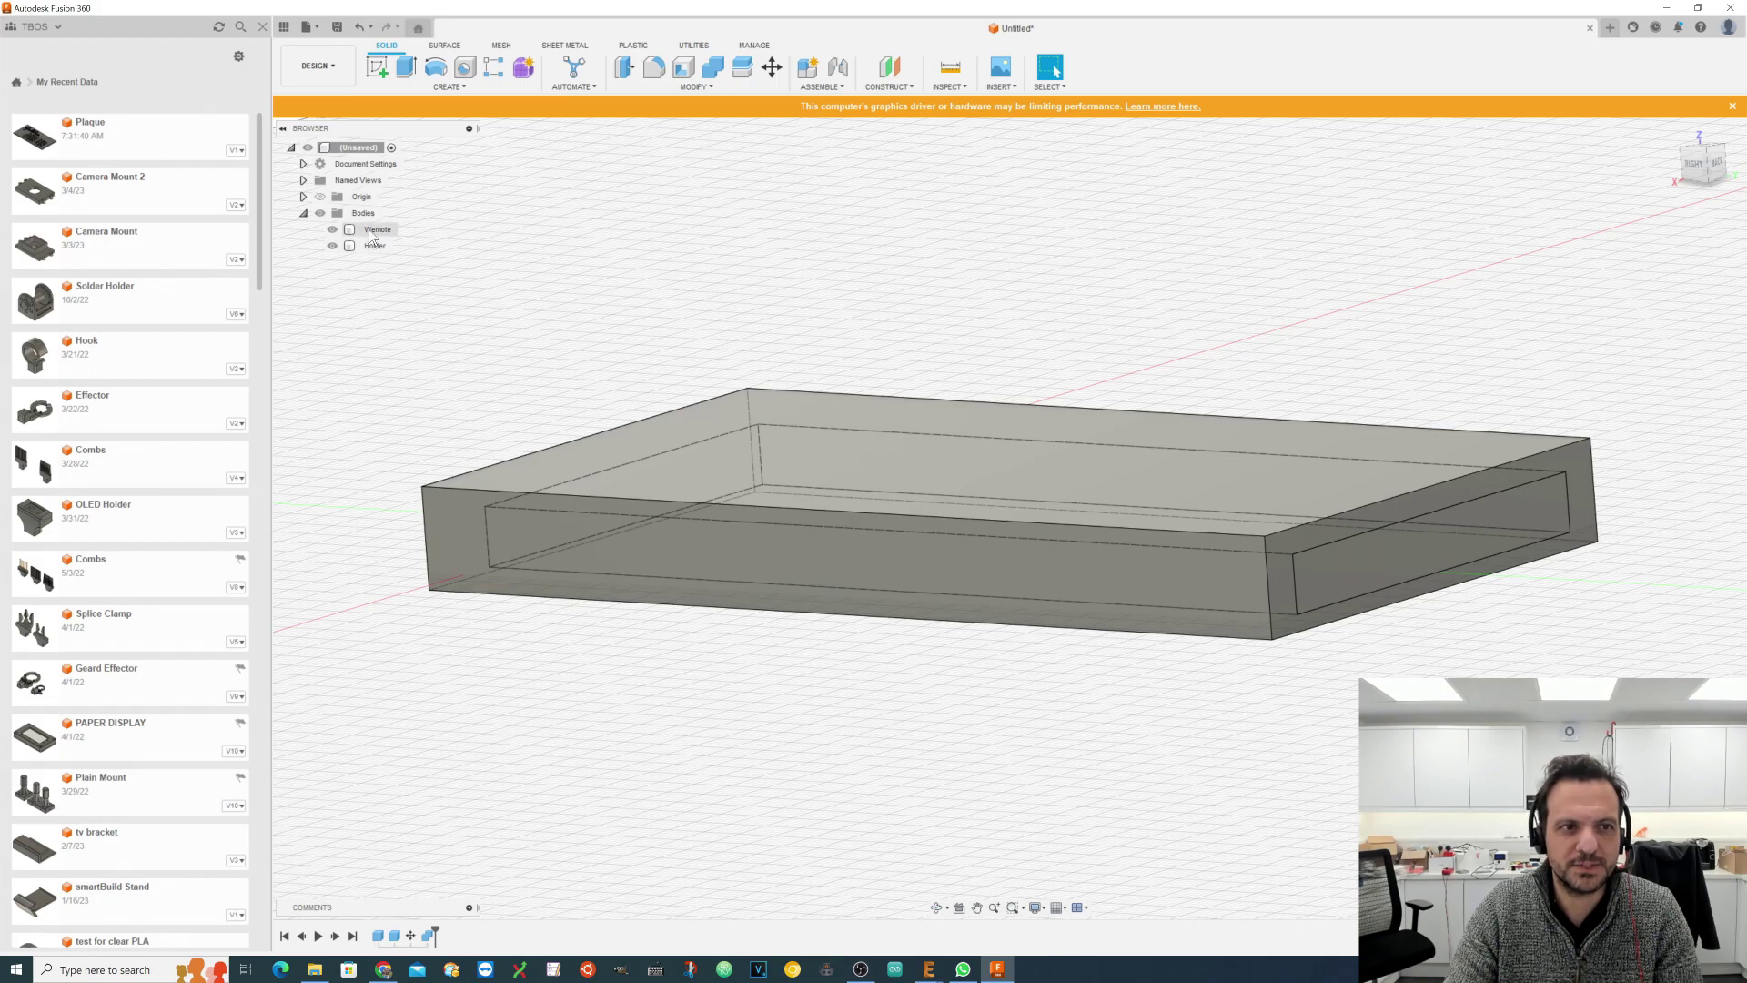
# Step: Hide the Wemote body and inspect the Holder's cavity from its open end and from above
pyautogui.click(345, 227)
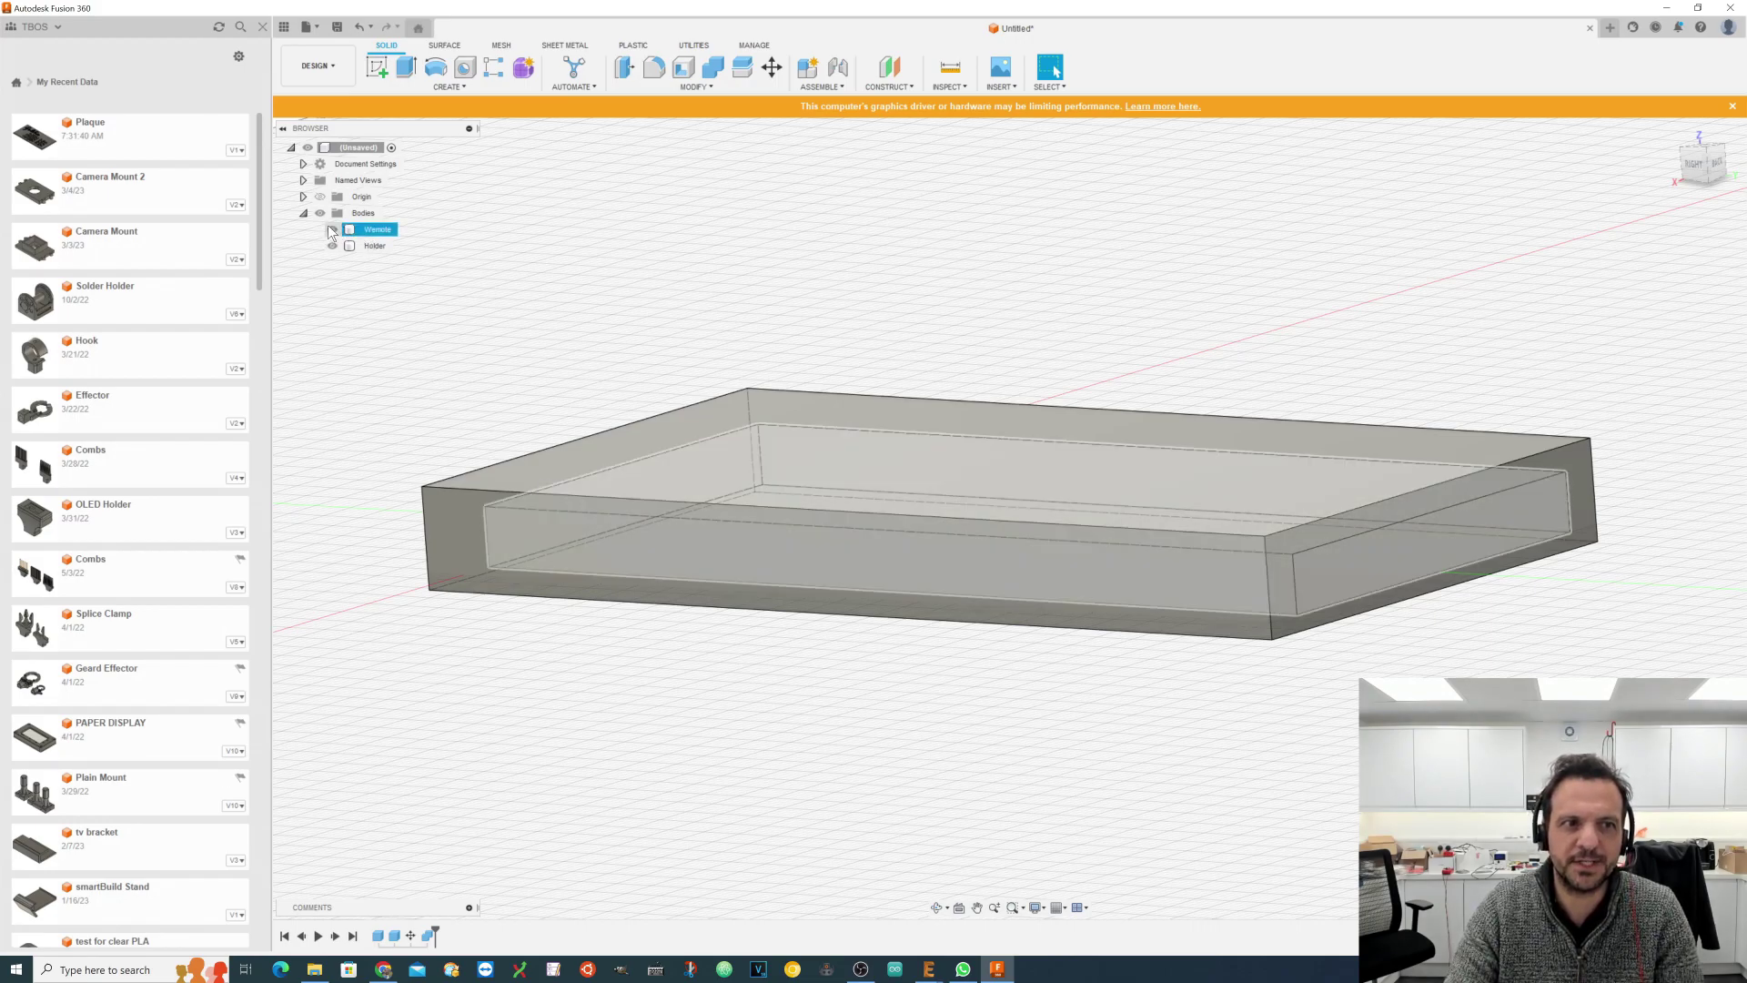
pyautogui.click(333, 229)
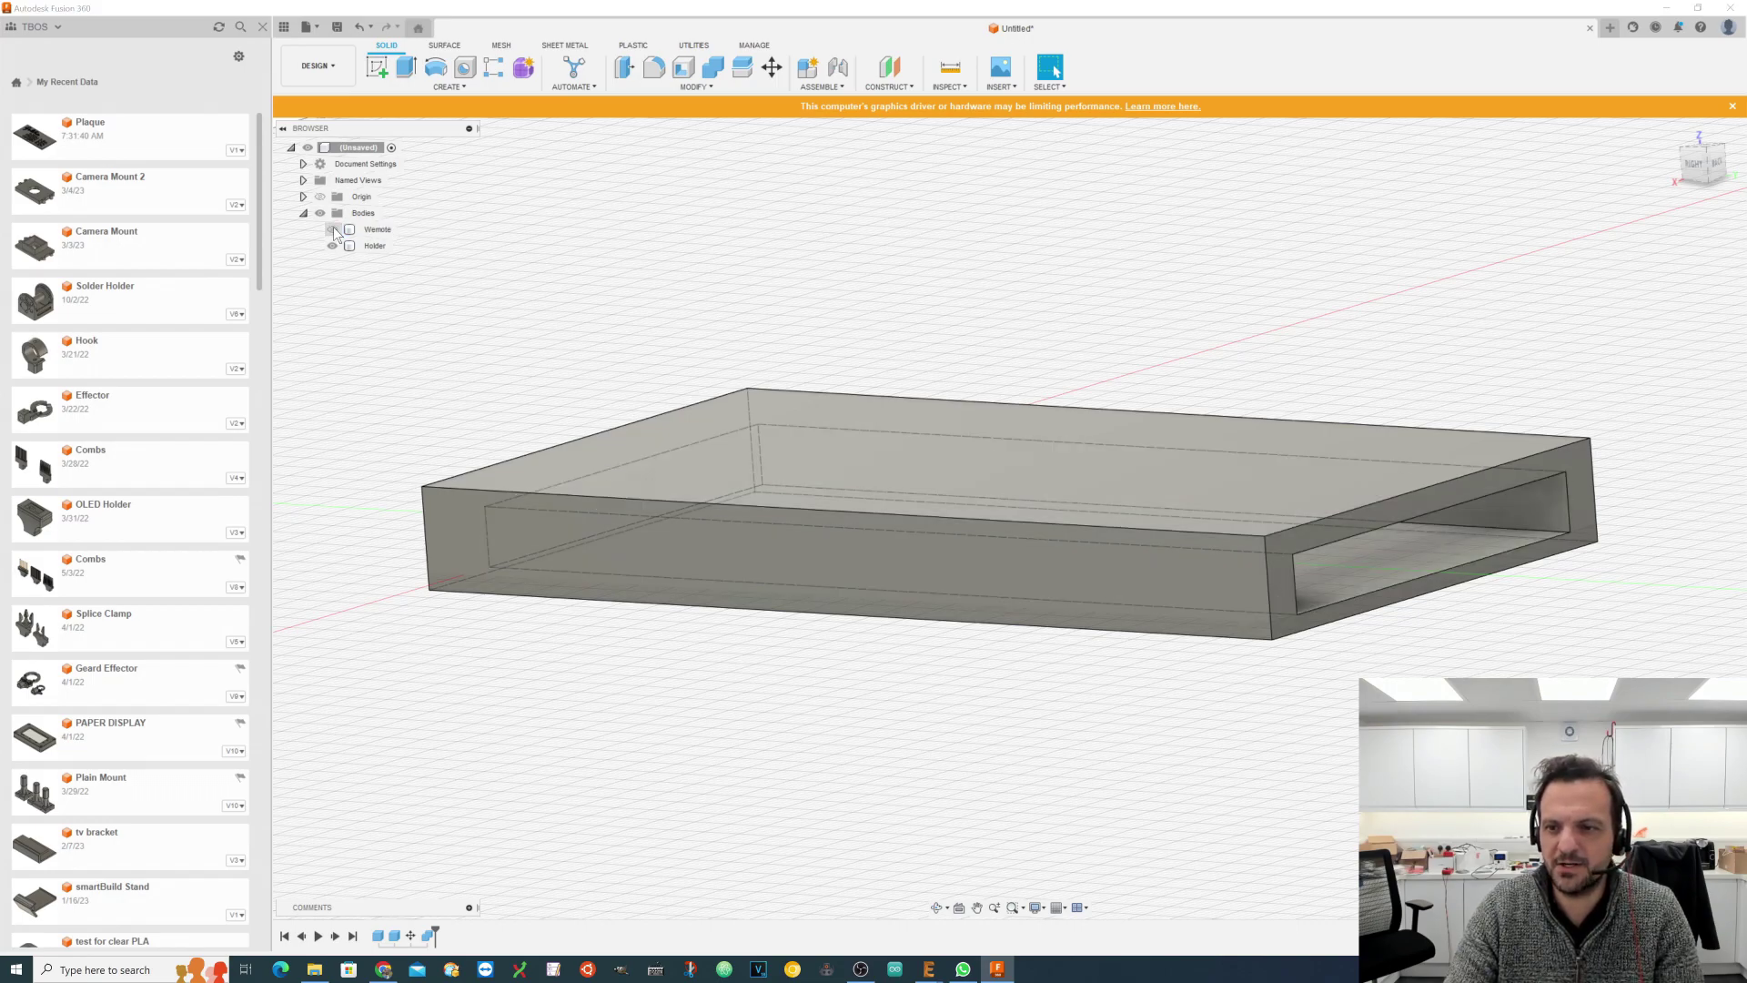
pyautogui.click(1708, 171)
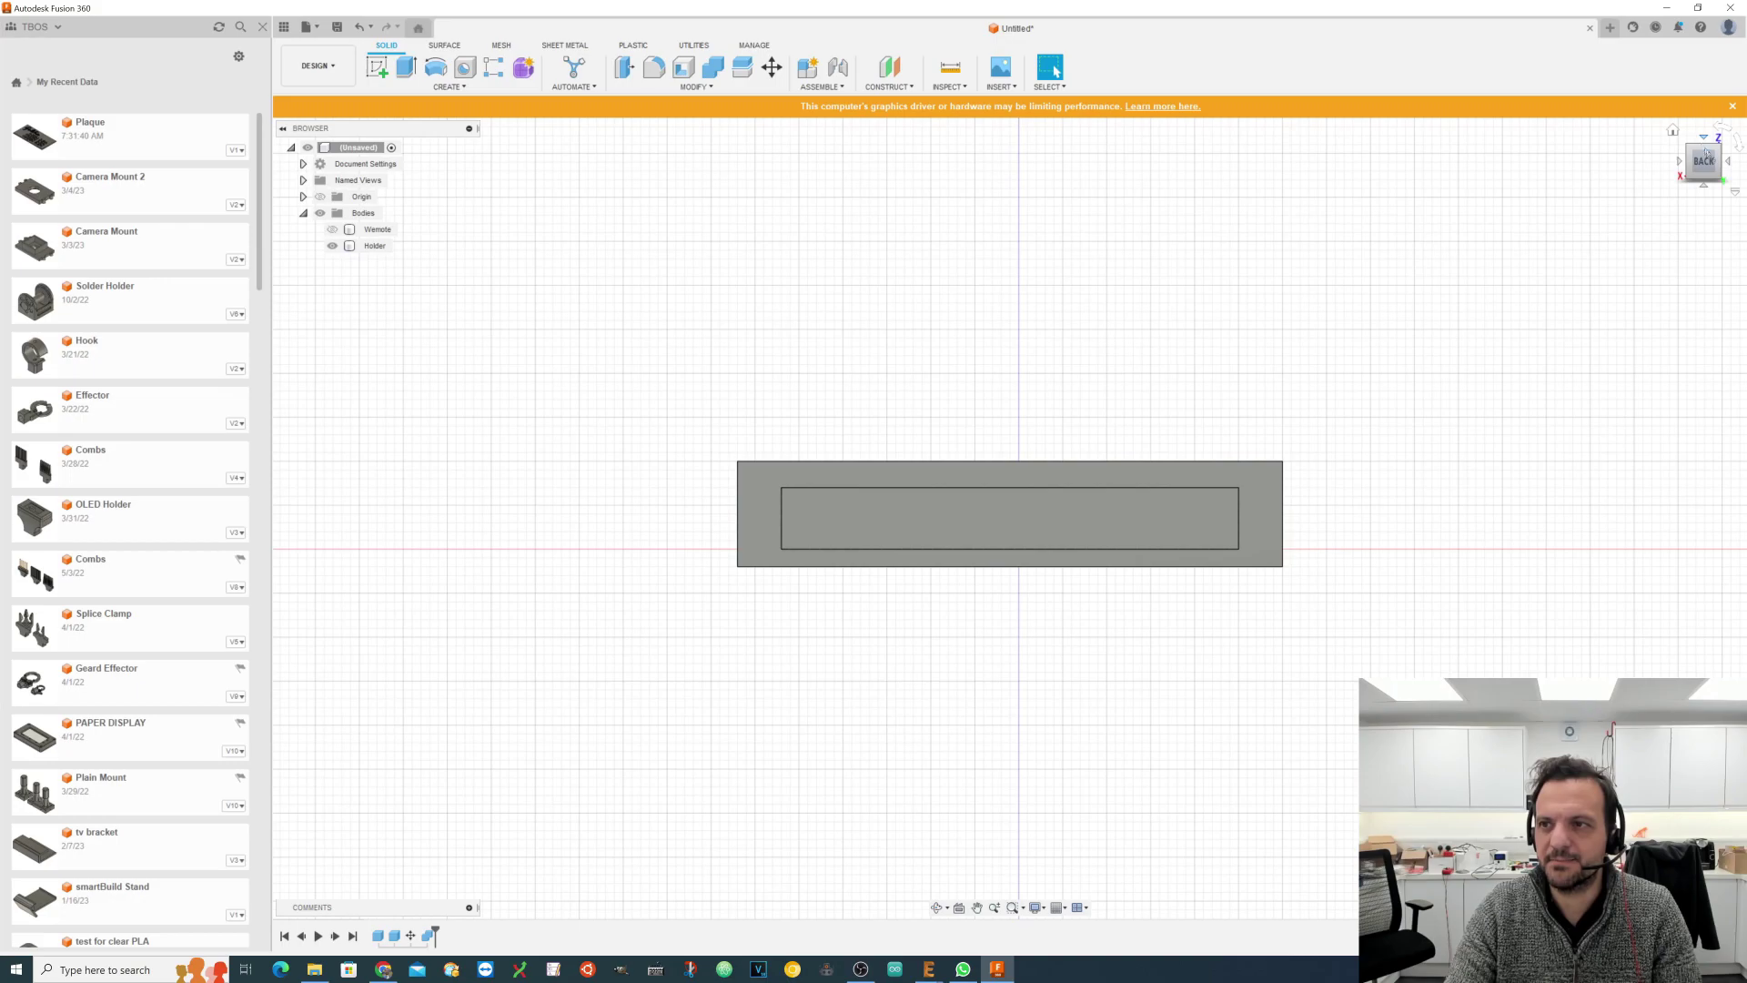
pyautogui.click(1674, 131)
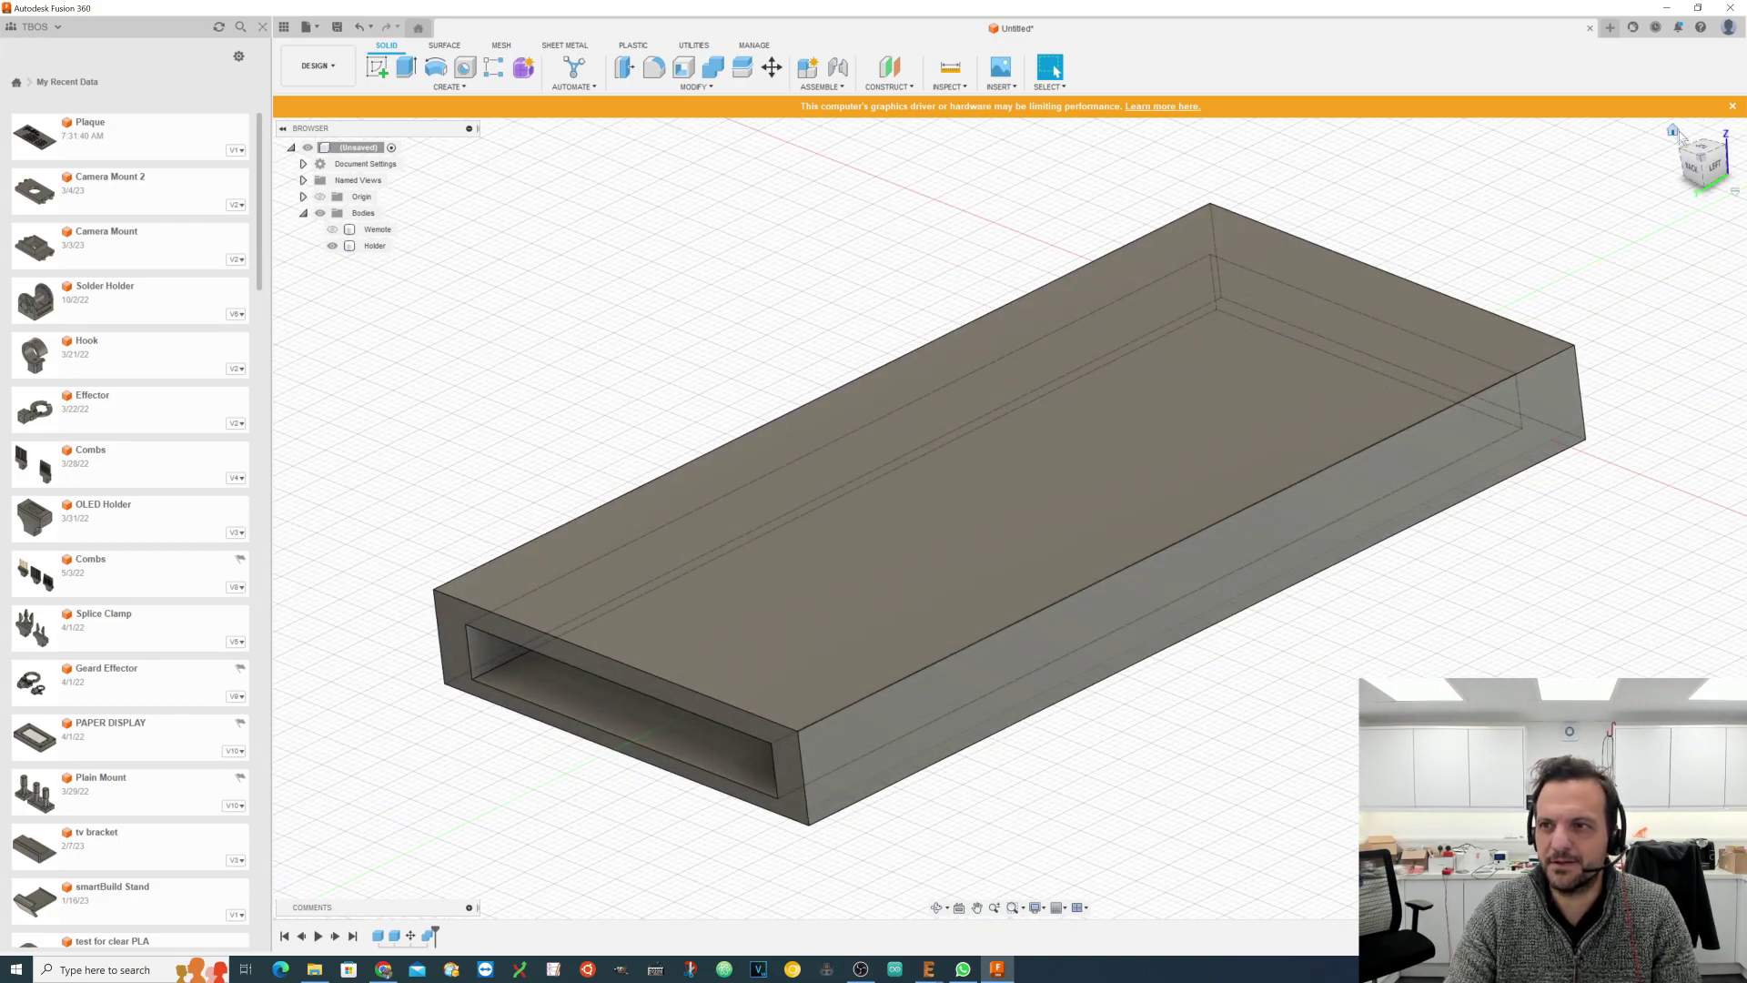
pyautogui.click(1676, 133)
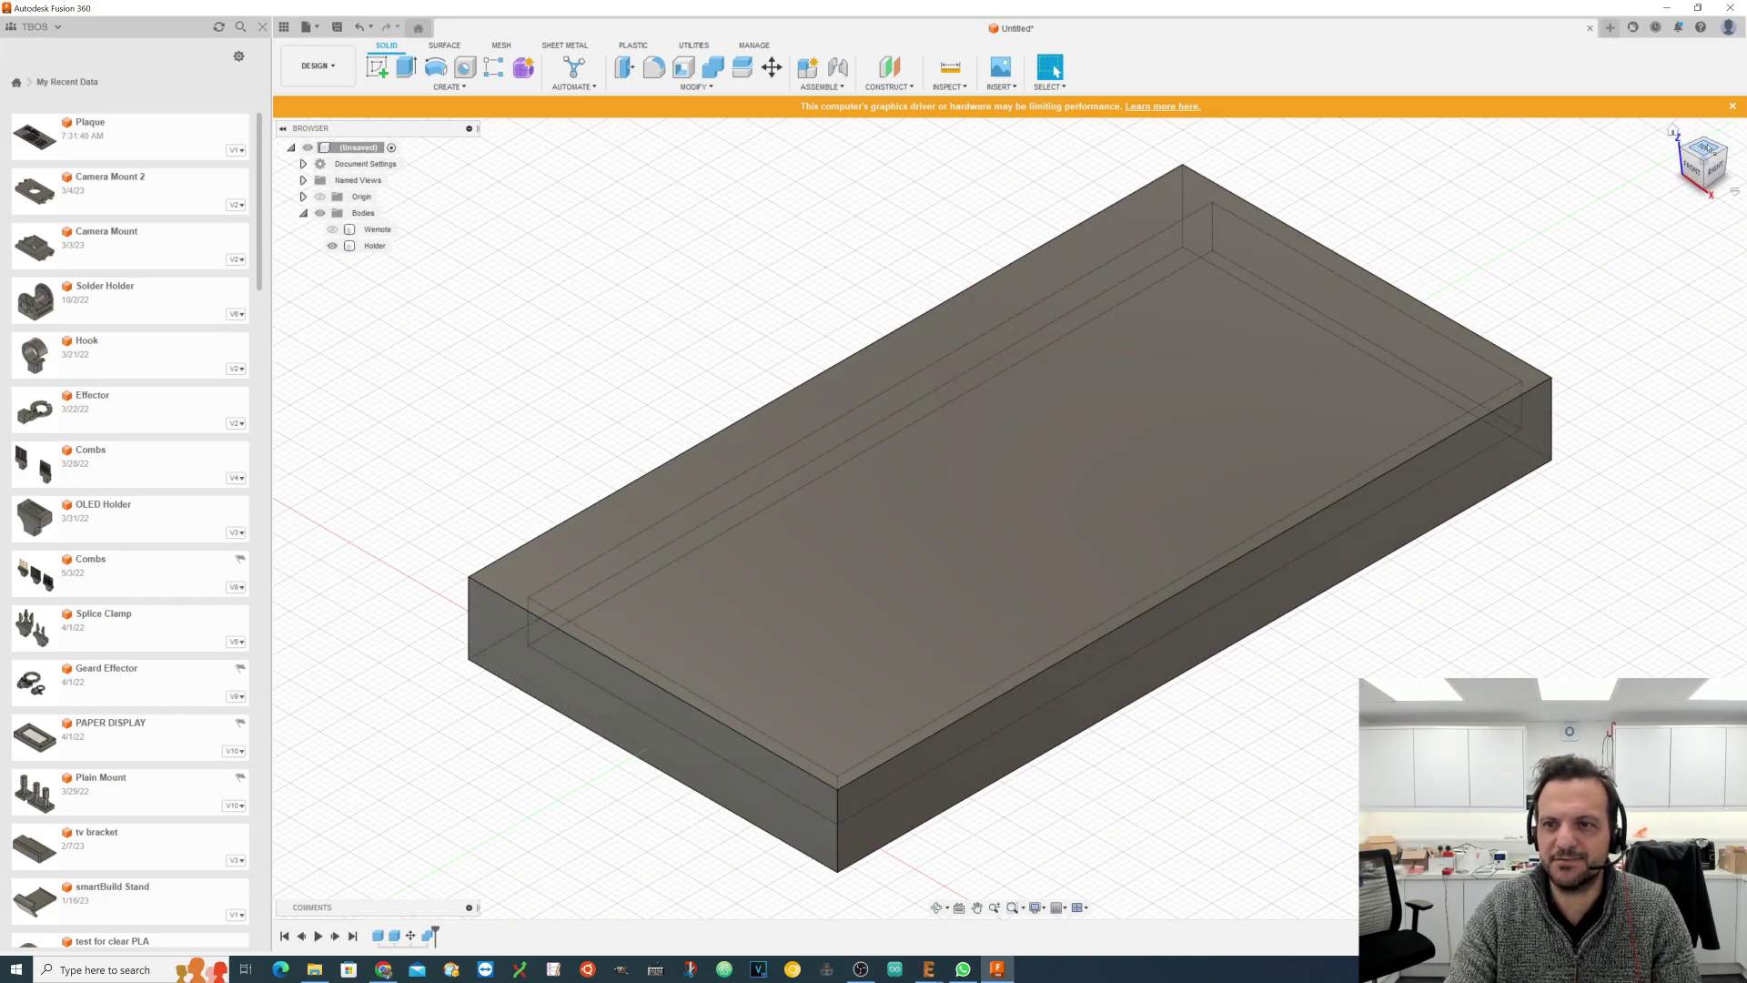
pyautogui.click(1707, 148)
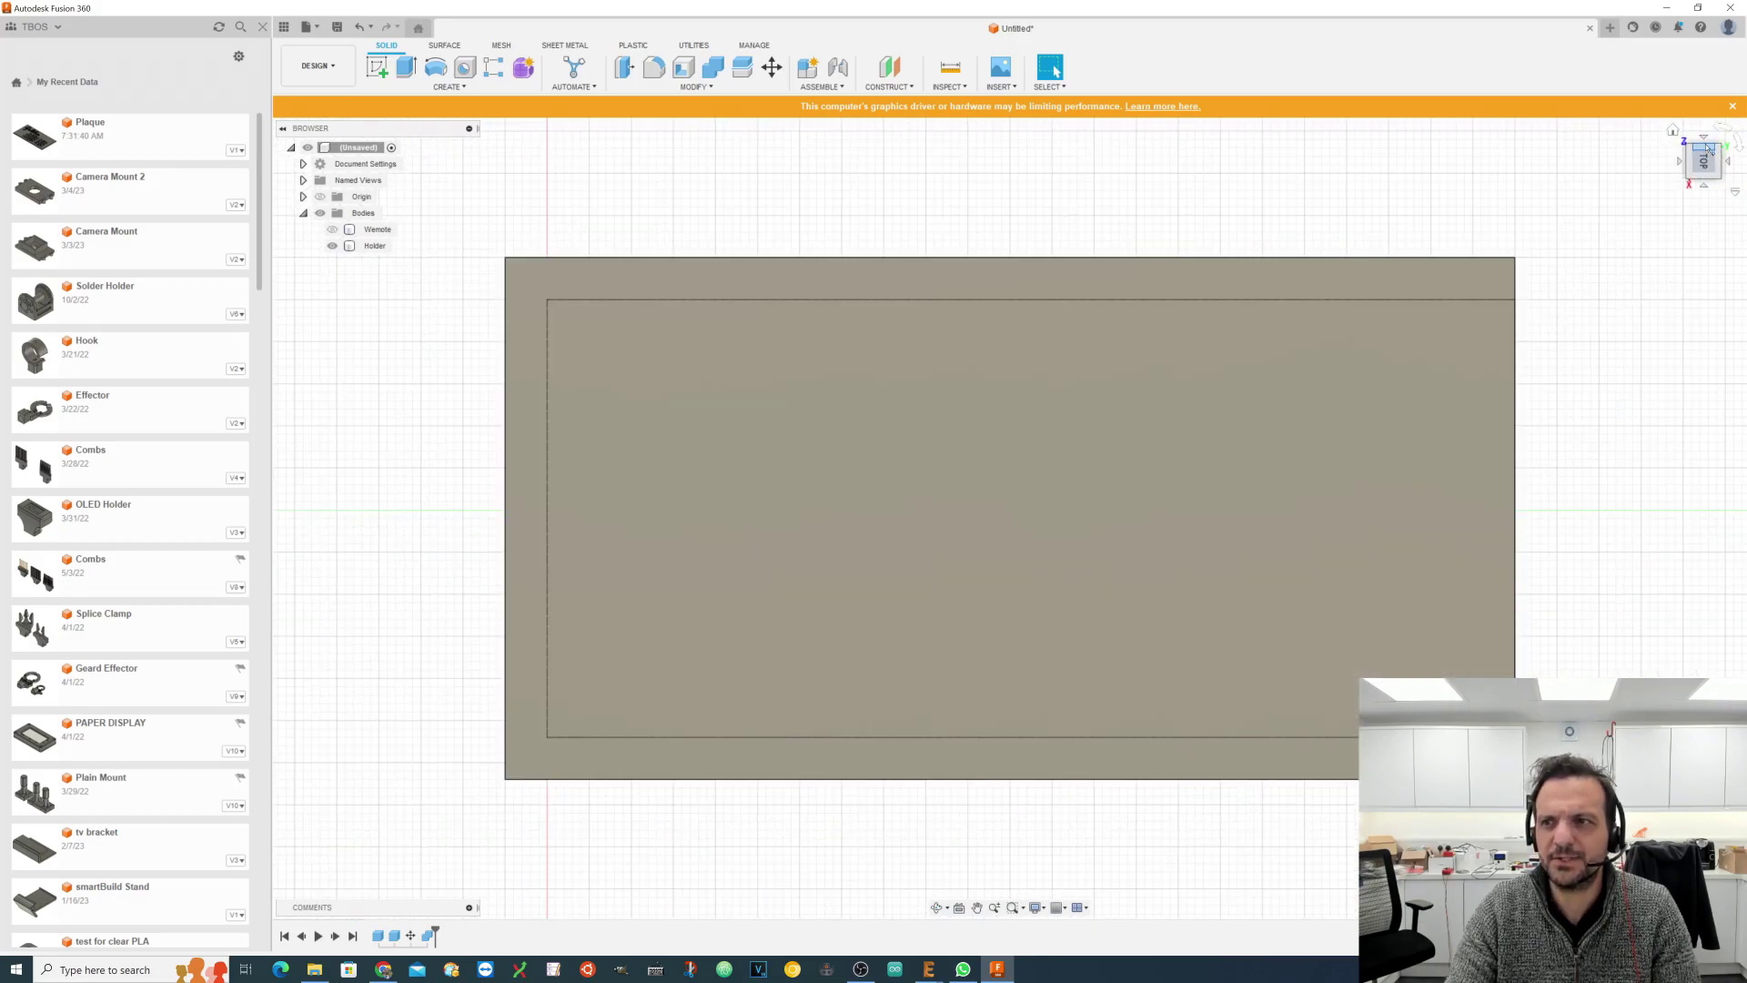
pyautogui.click(1726, 128)
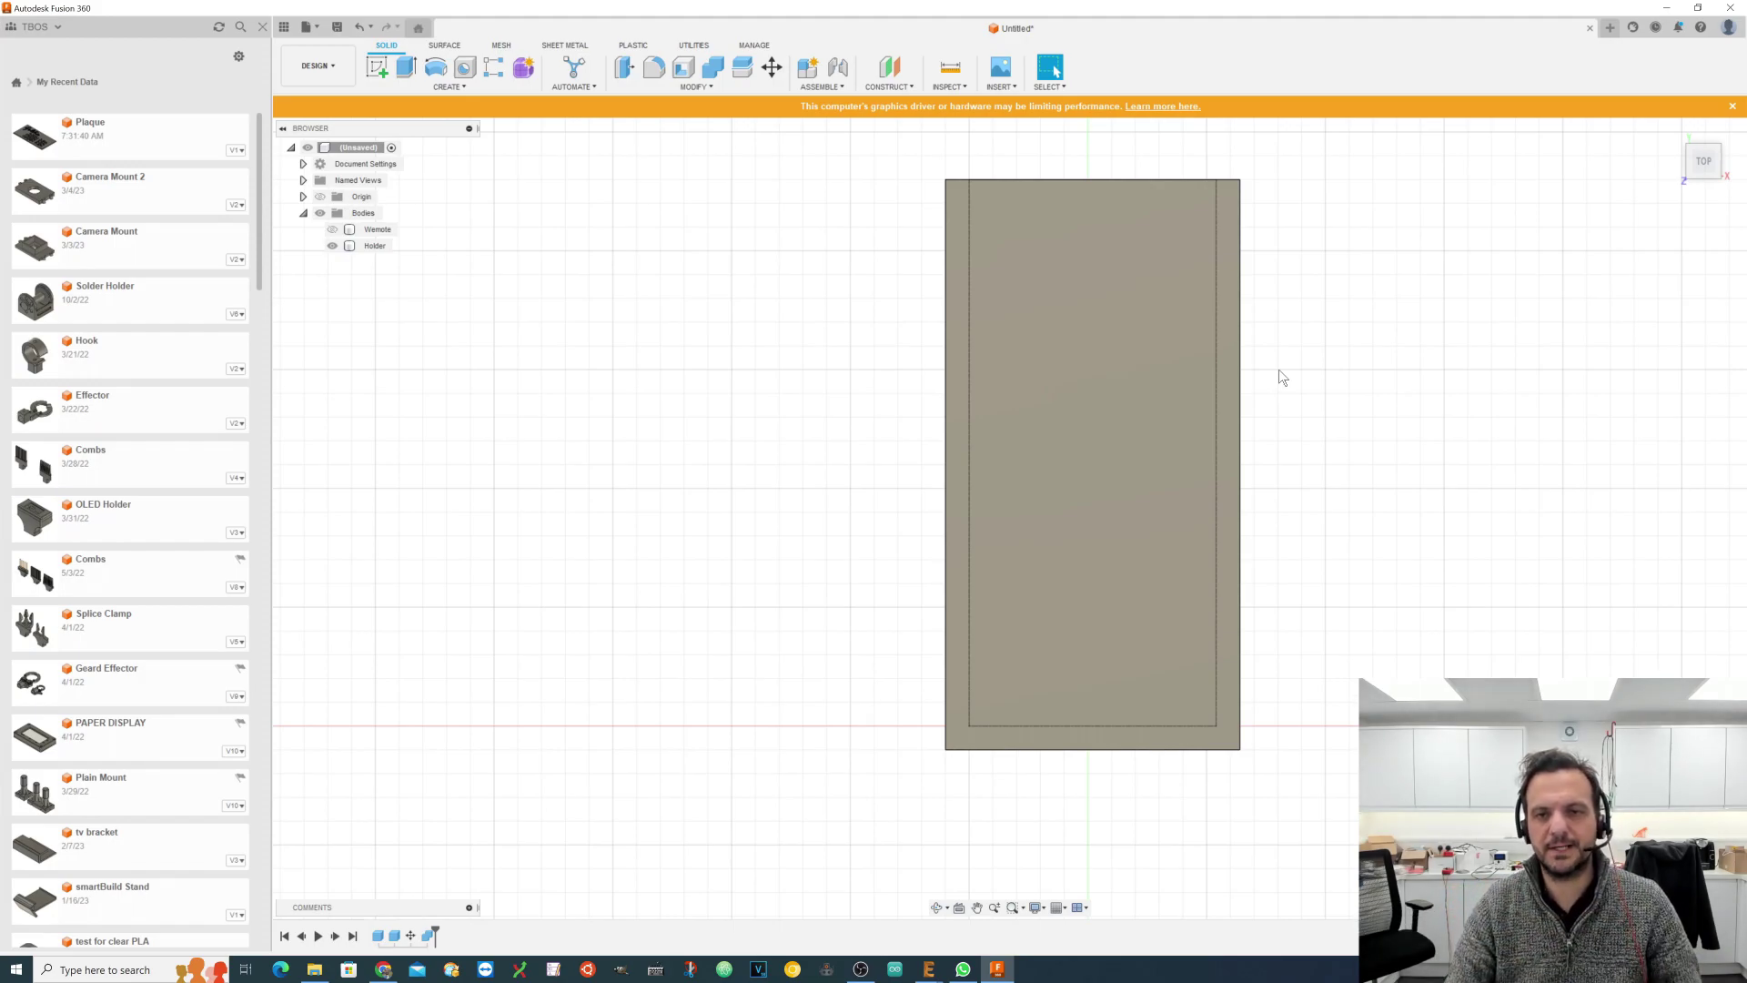
pyautogui.scroll(3, 1174, 226)
pyautogui.scroll(-2, 1104, 269)
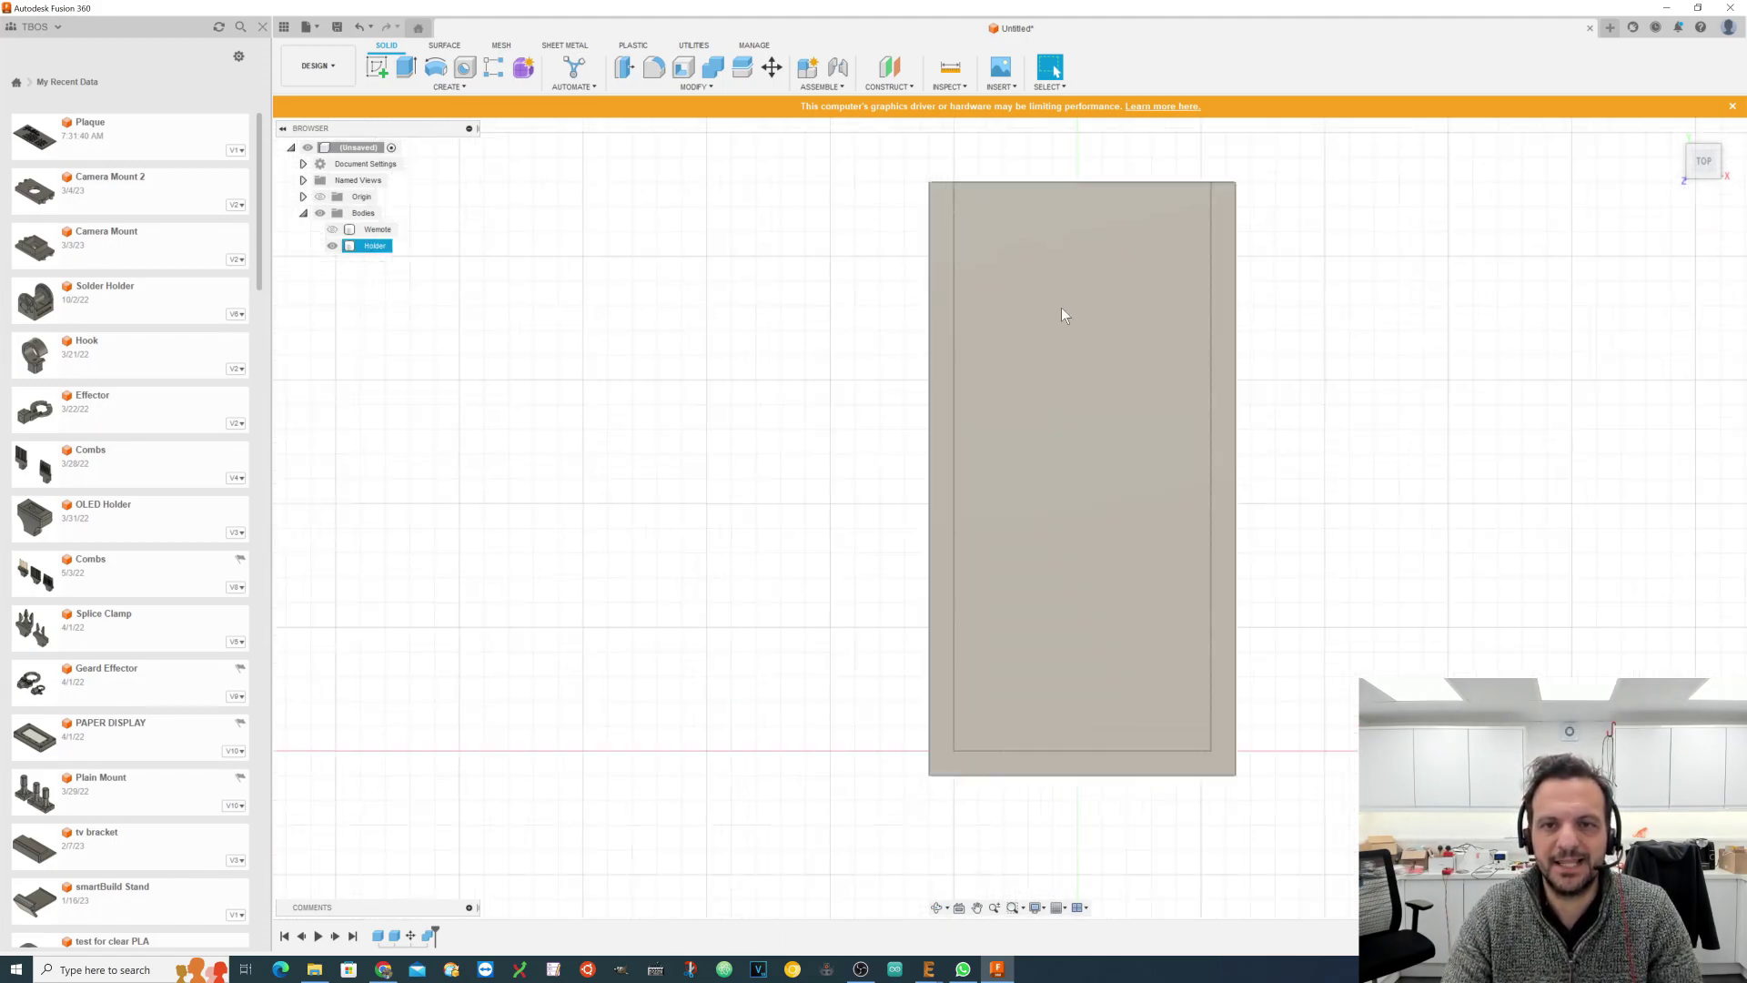
pyautogui.scroll(1, 1061, 307)
pyautogui.click(441, 85)
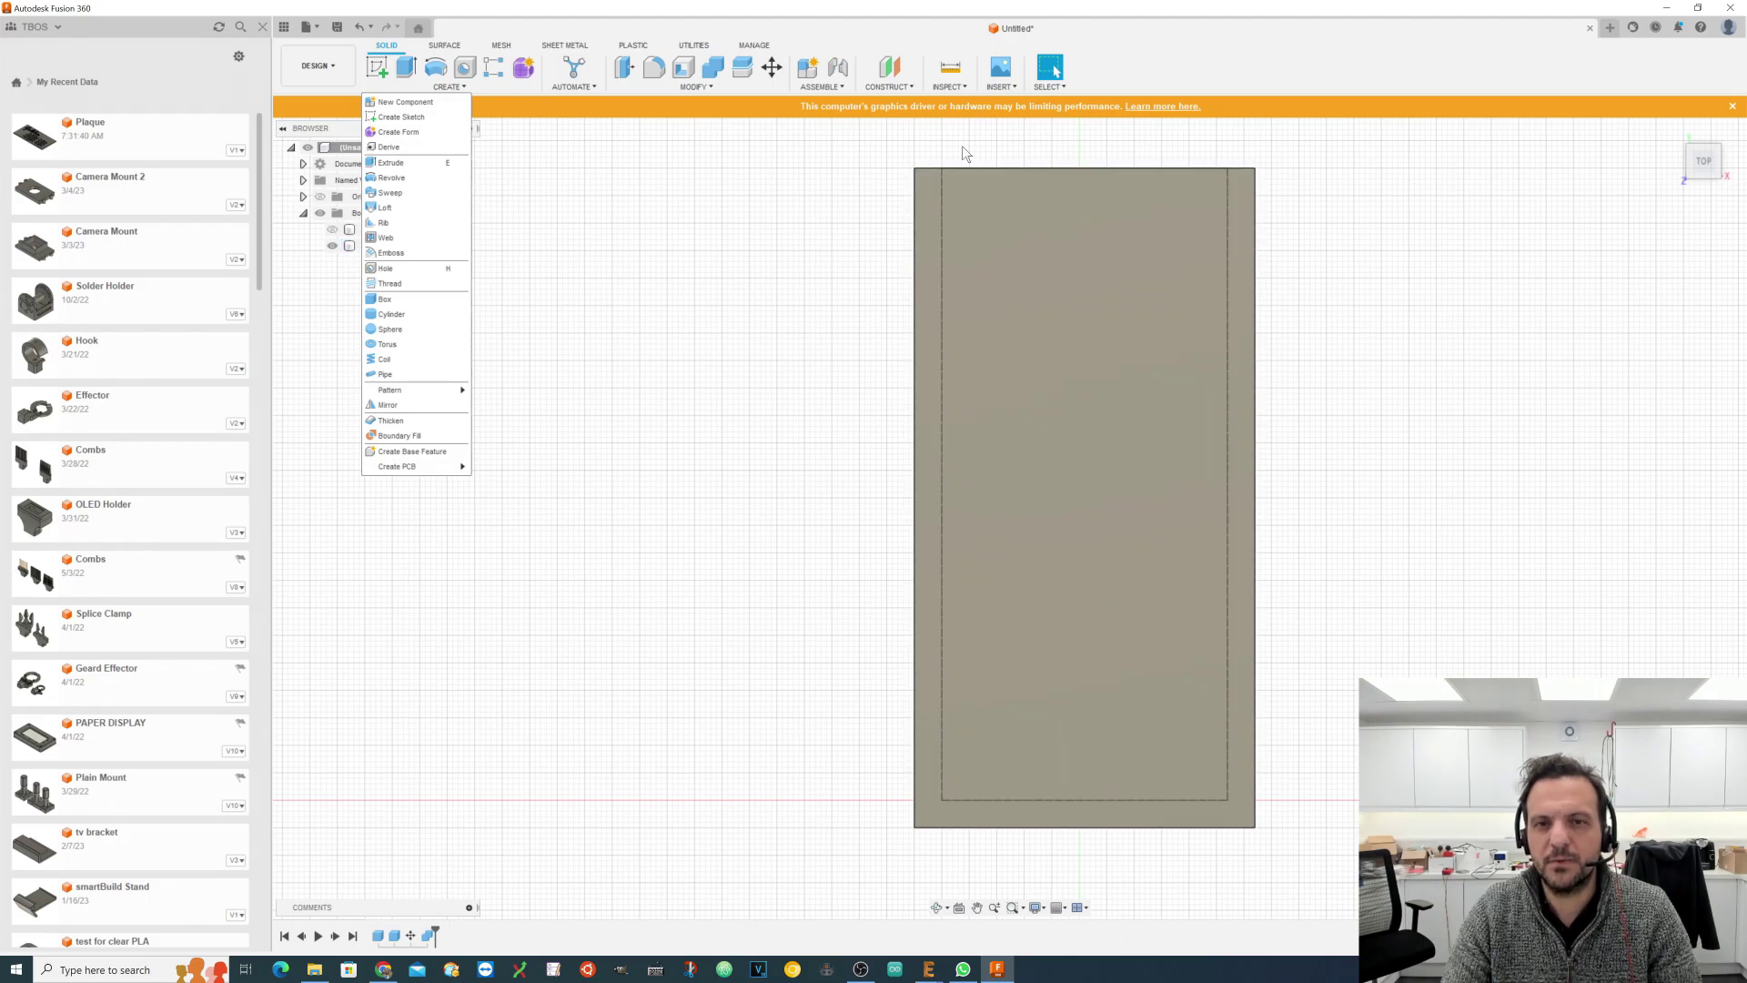
pyautogui.scroll(1, 964, 228)
pyautogui.click(392, 300)
pyautogui.click(1033, 402)
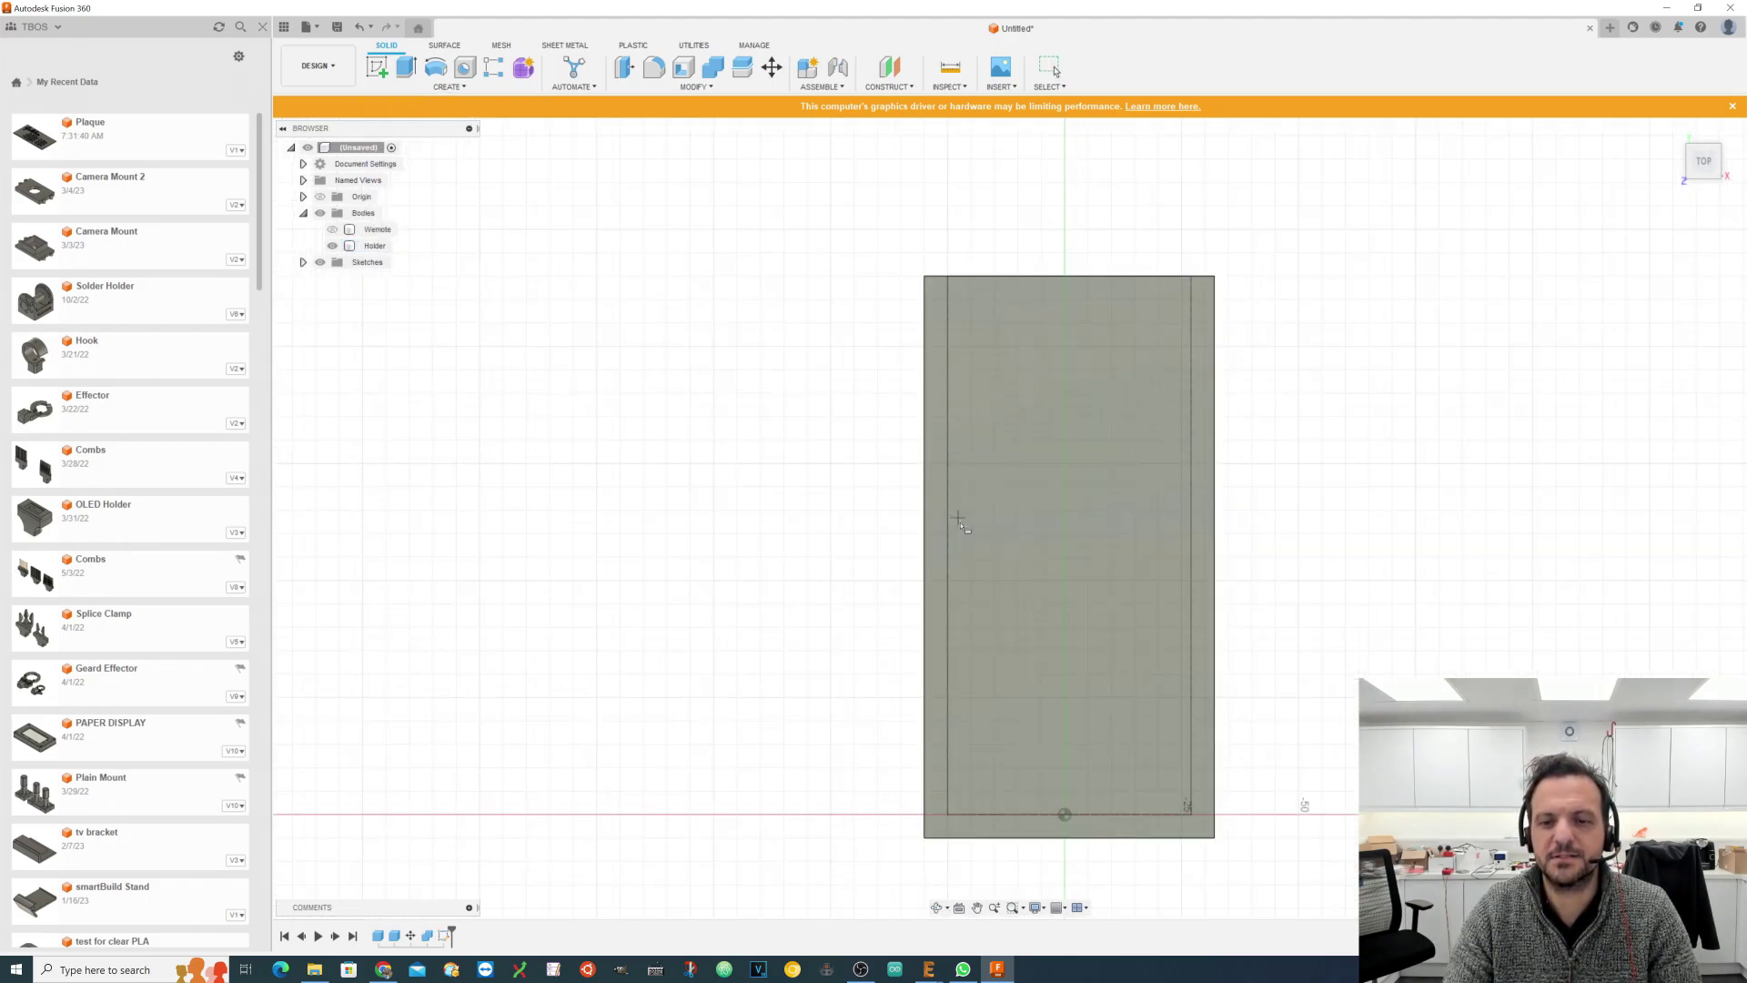
pyautogui.scroll(6, 974, 276)
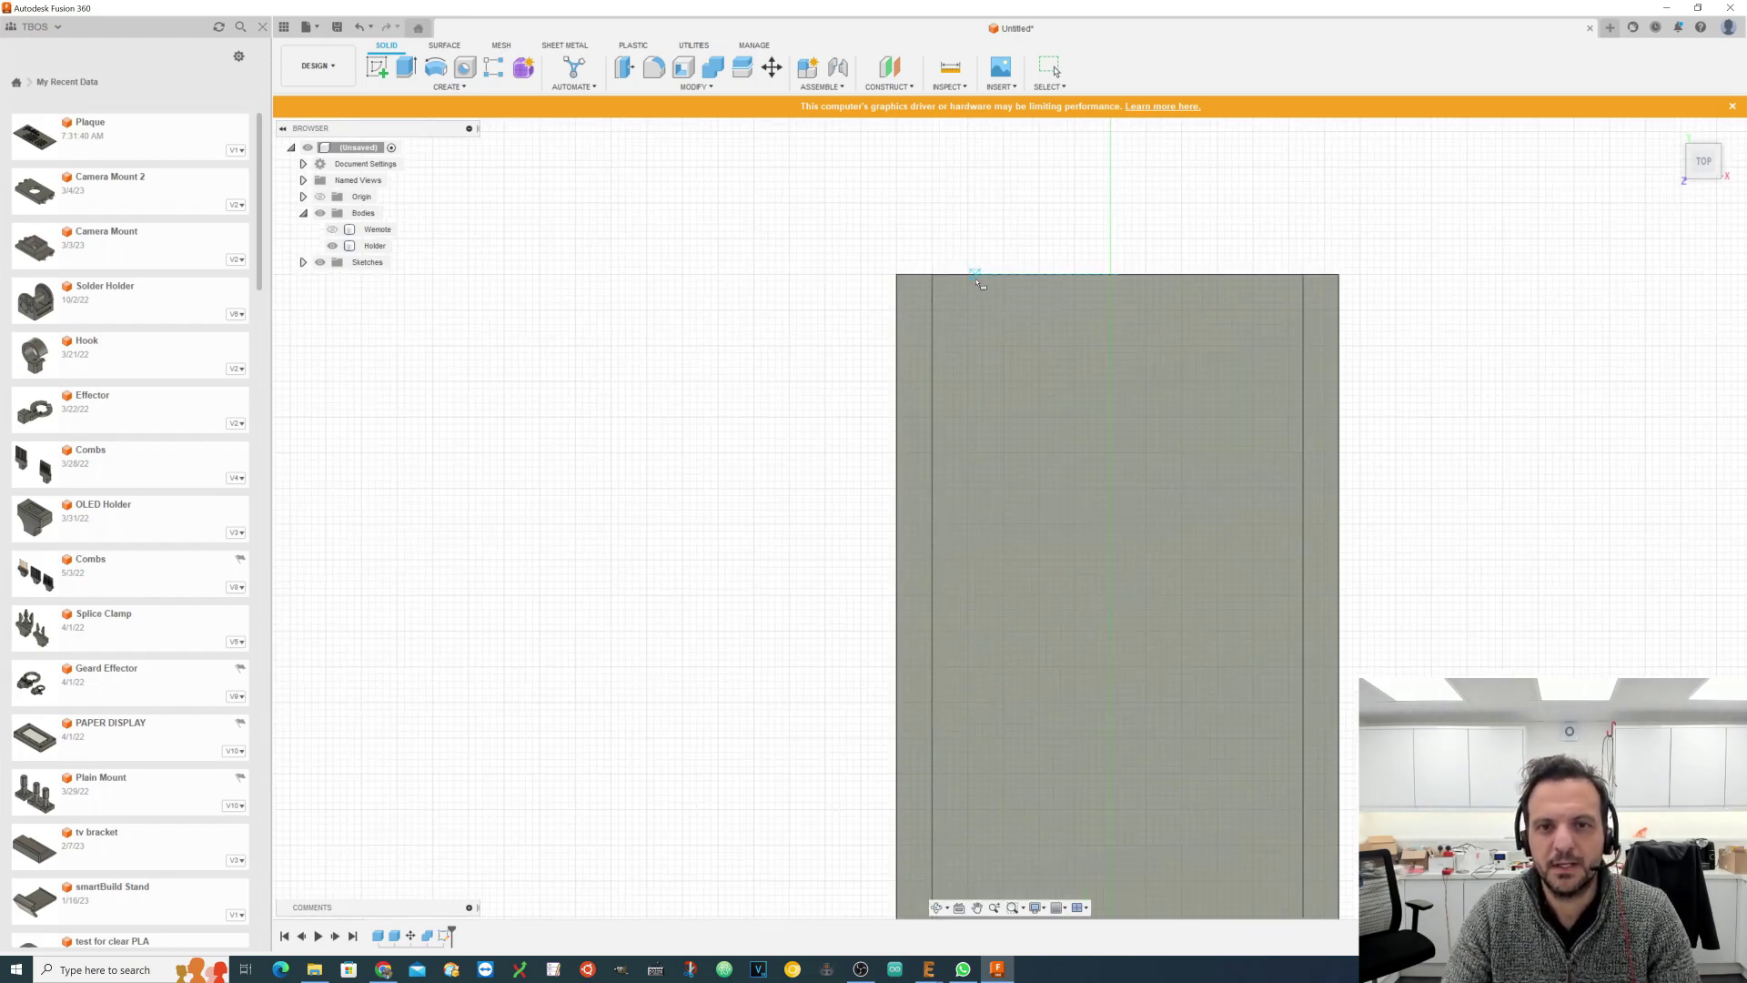
pyautogui.scroll(-2, 767, 294)
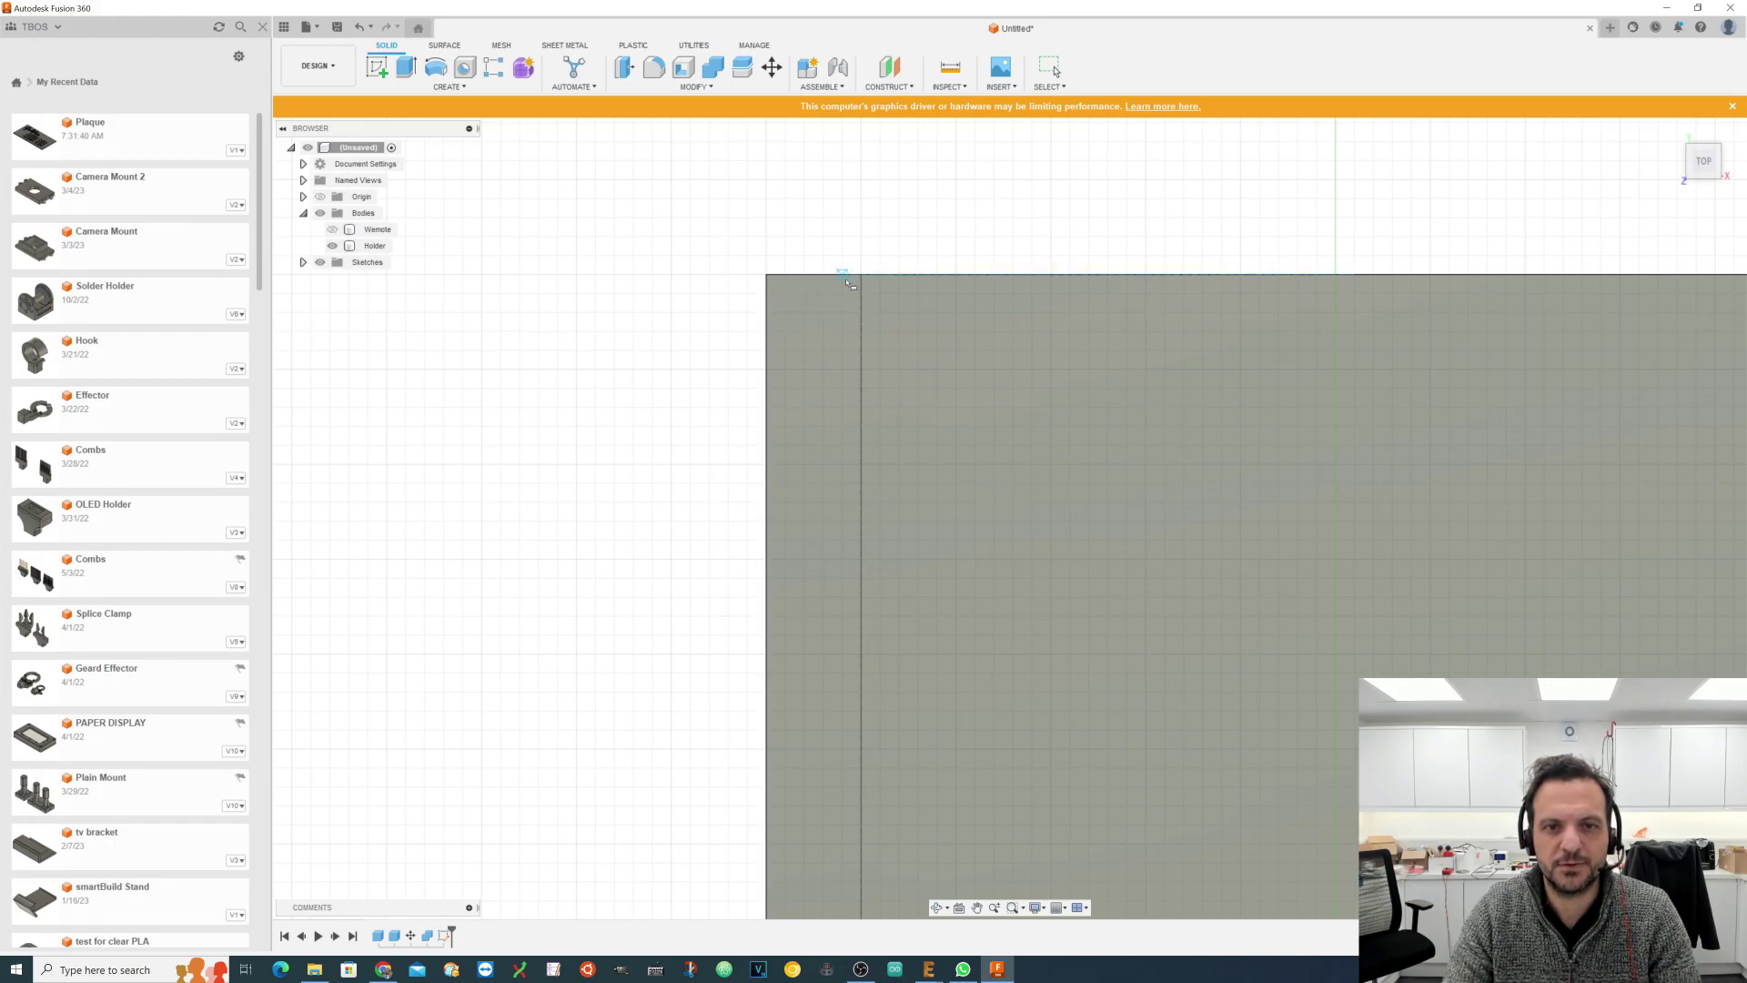
pyautogui.scroll(-5, 843, 282)
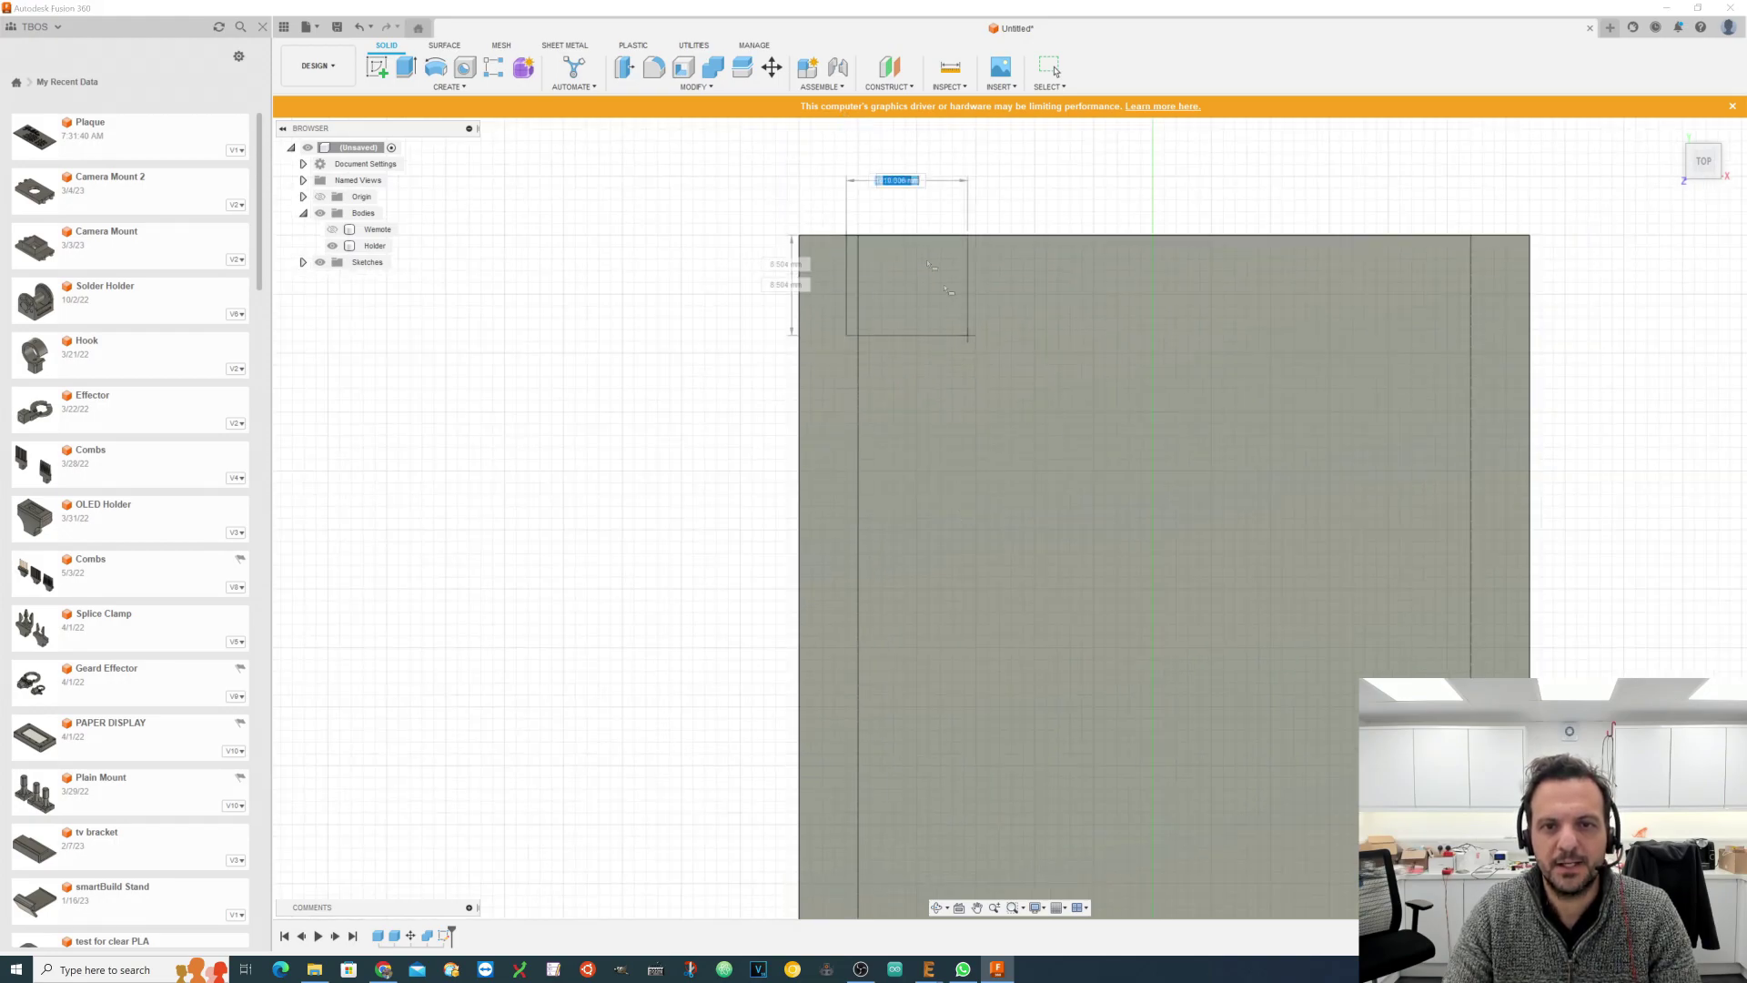
pyautogui.scroll(-2, 895, 311)
pyautogui.scroll(8, 855, 537)
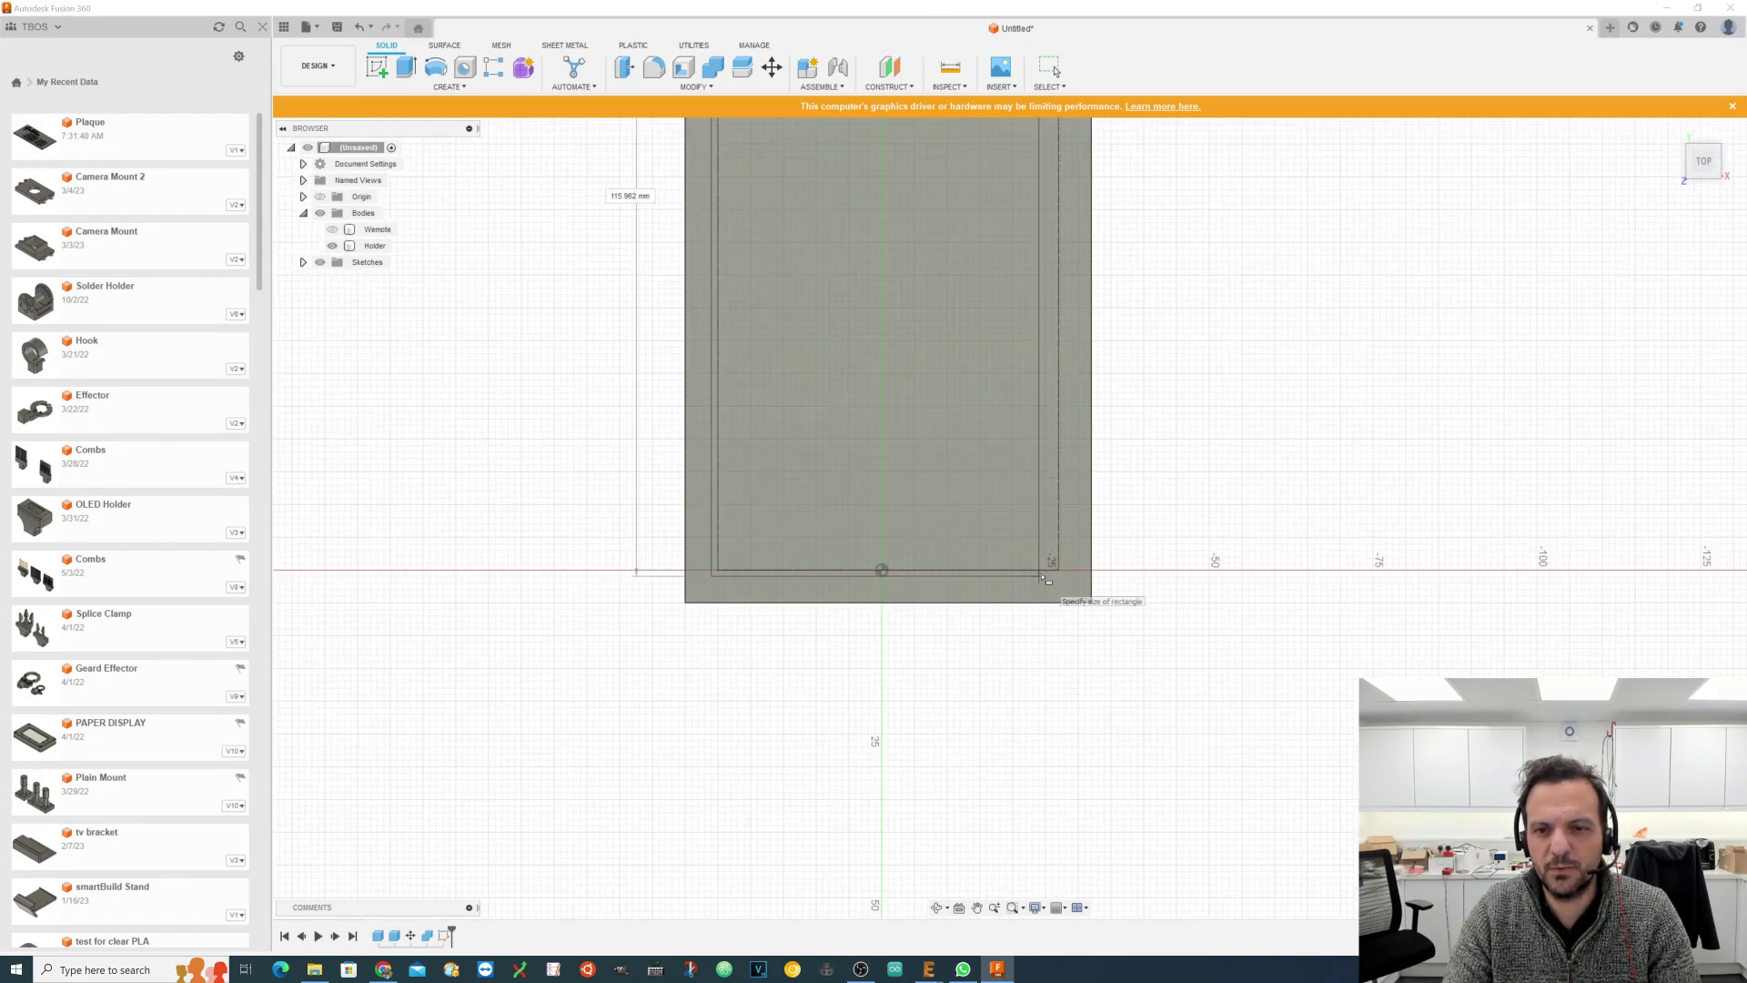
pyautogui.scroll(2, 1044, 577)
pyautogui.scroll(-3, 1044, 580)
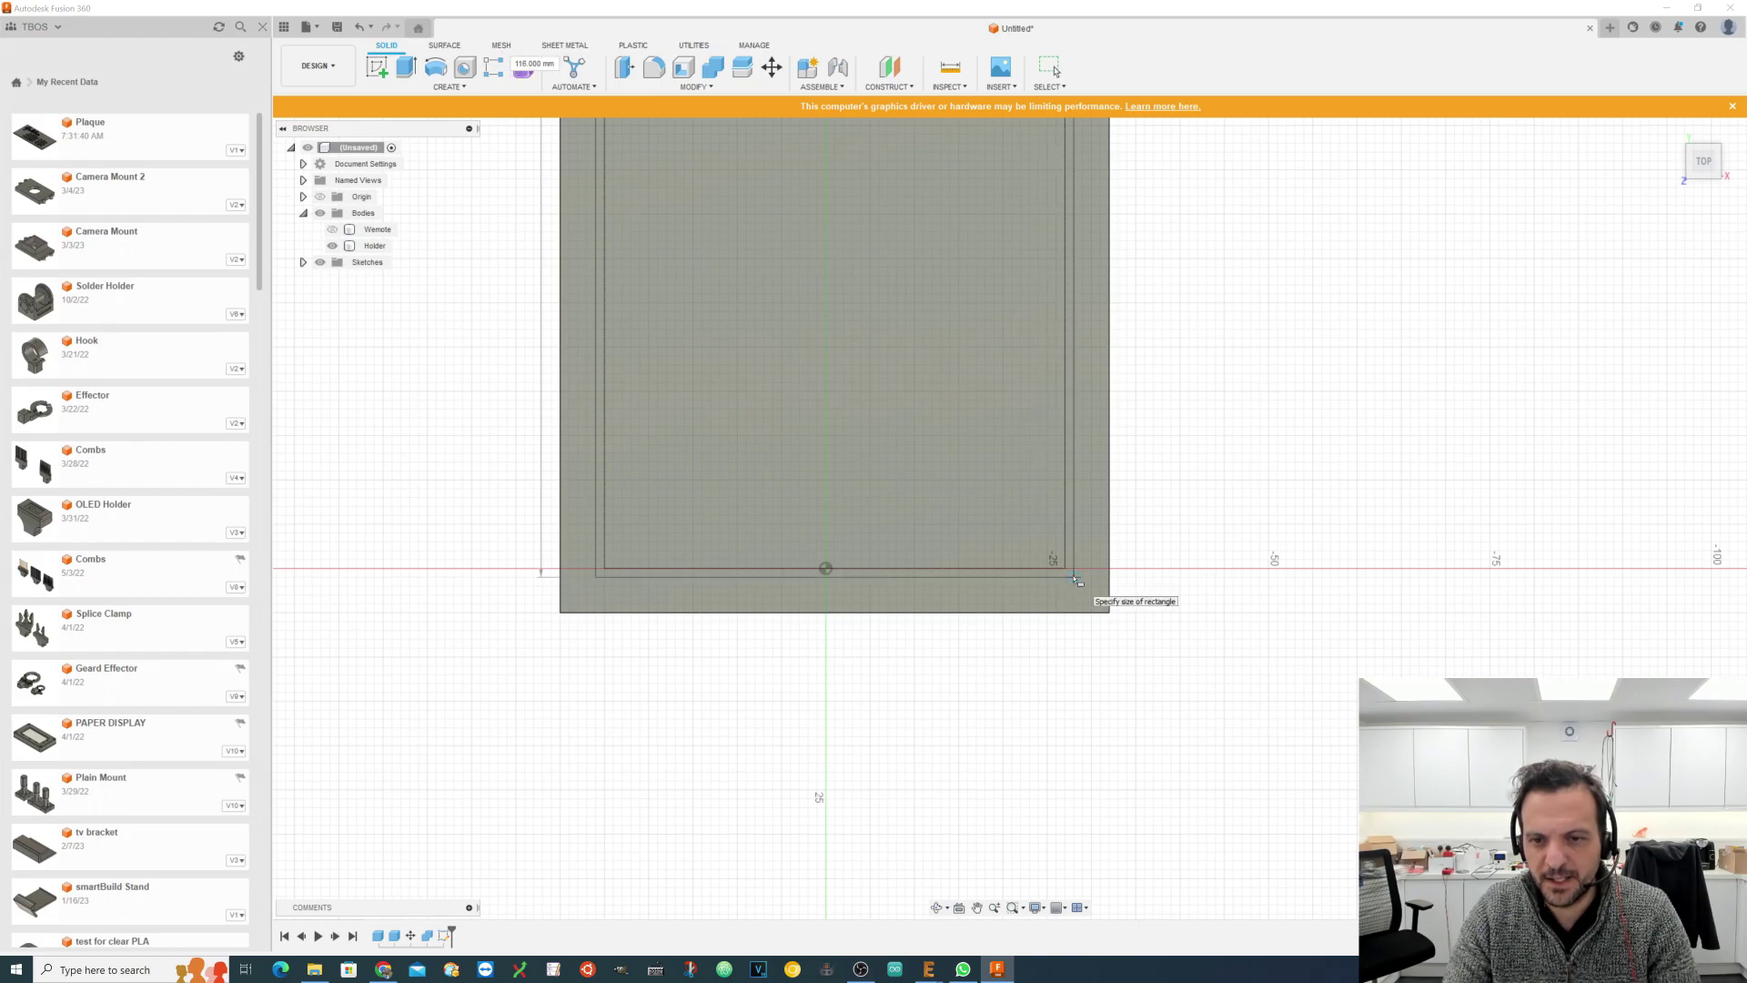
pyautogui.click(1075, 579)
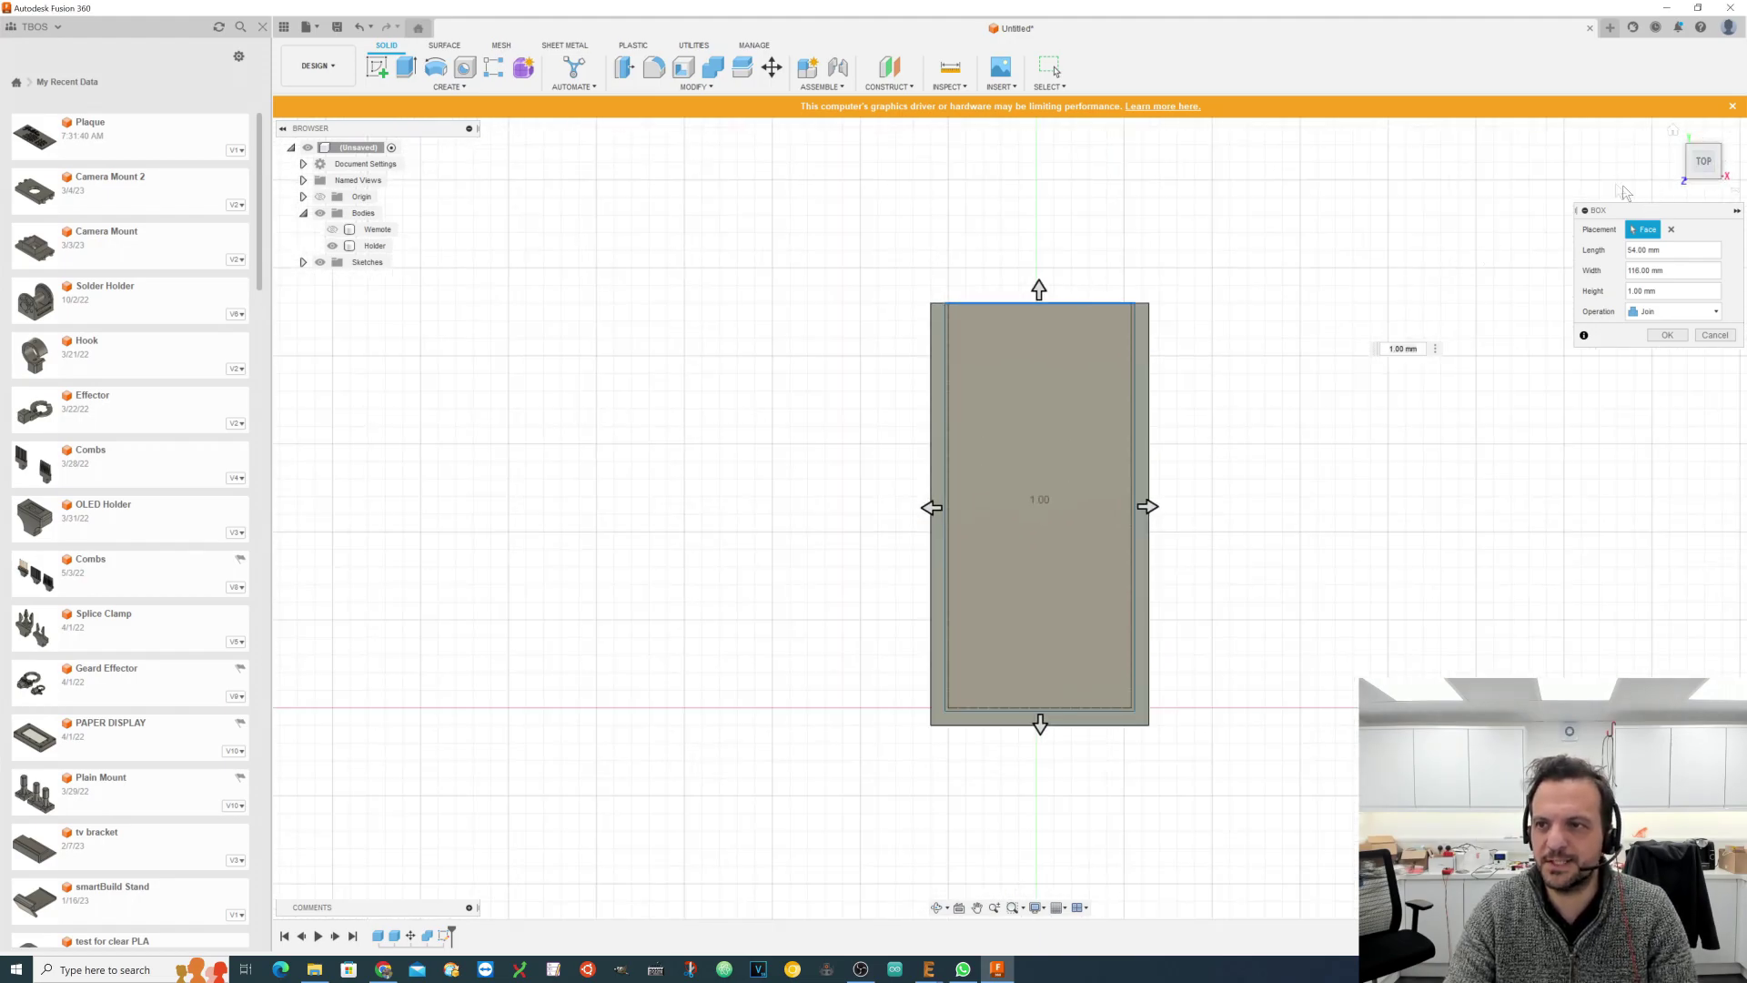
pyautogui.keyDown('shift'); pyautogui.moveTo(1006, 517); pyautogui.dragTo(1029, 562, button='middle'); pyautogui.keyUp('shift')
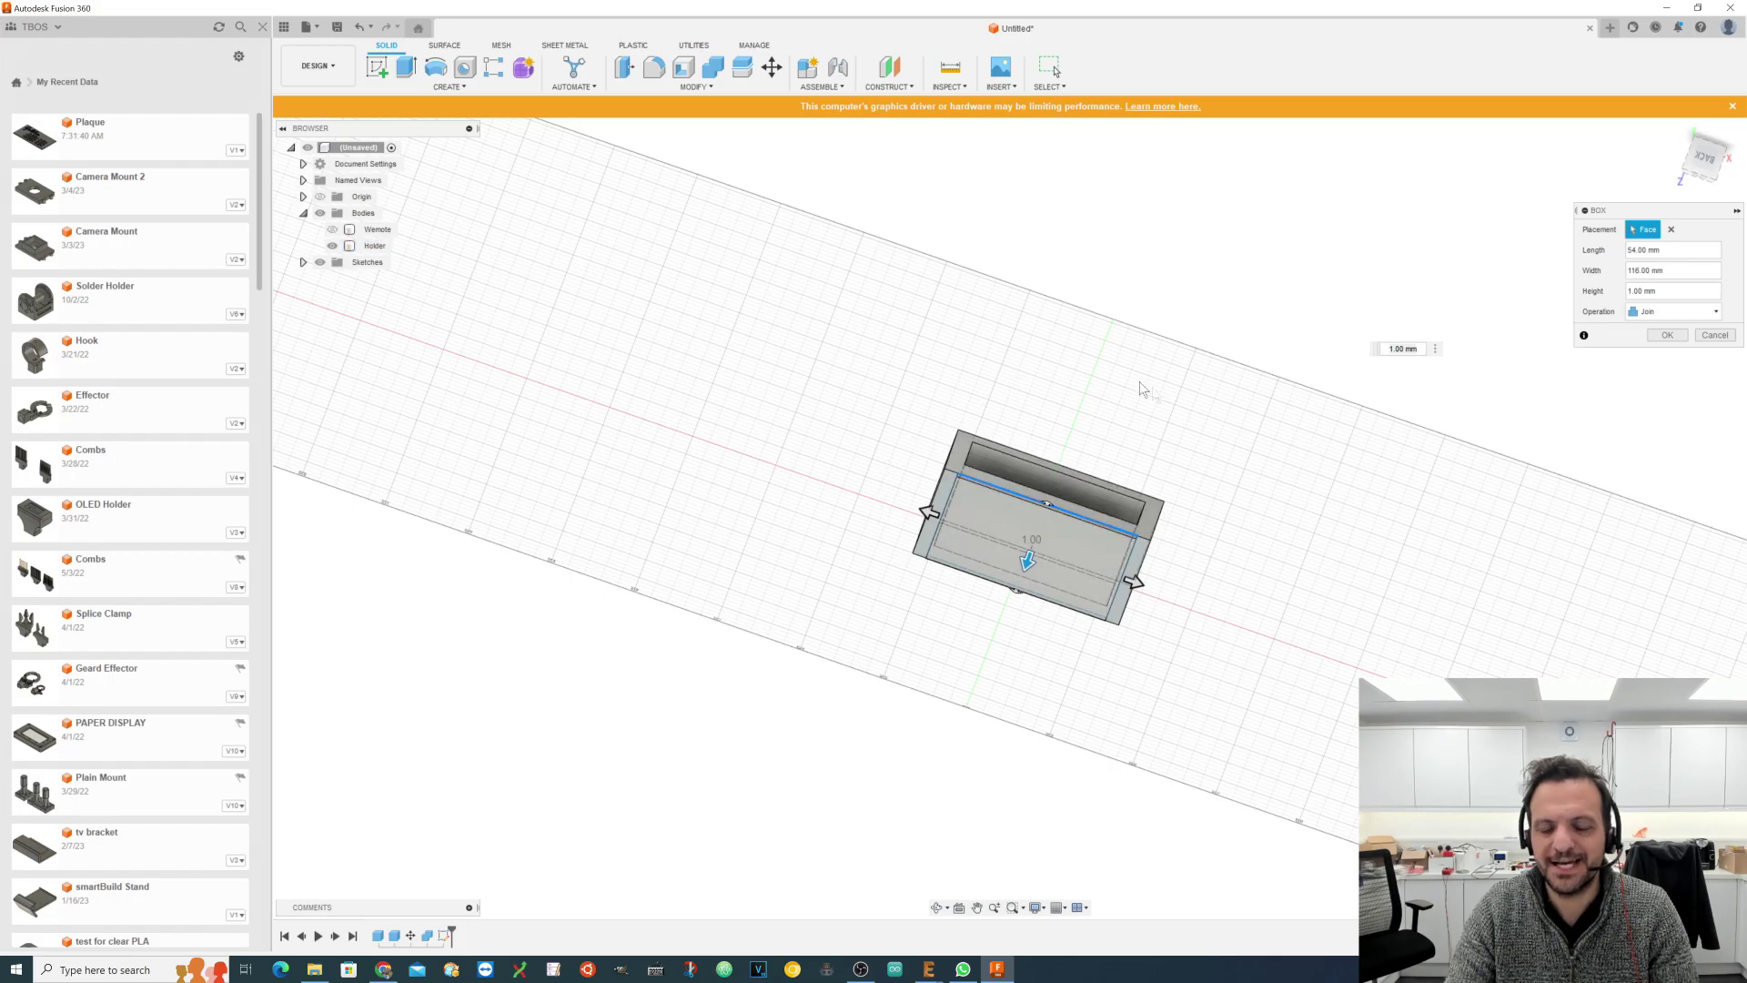
pyautogui.scroll(5, 1014, 411)
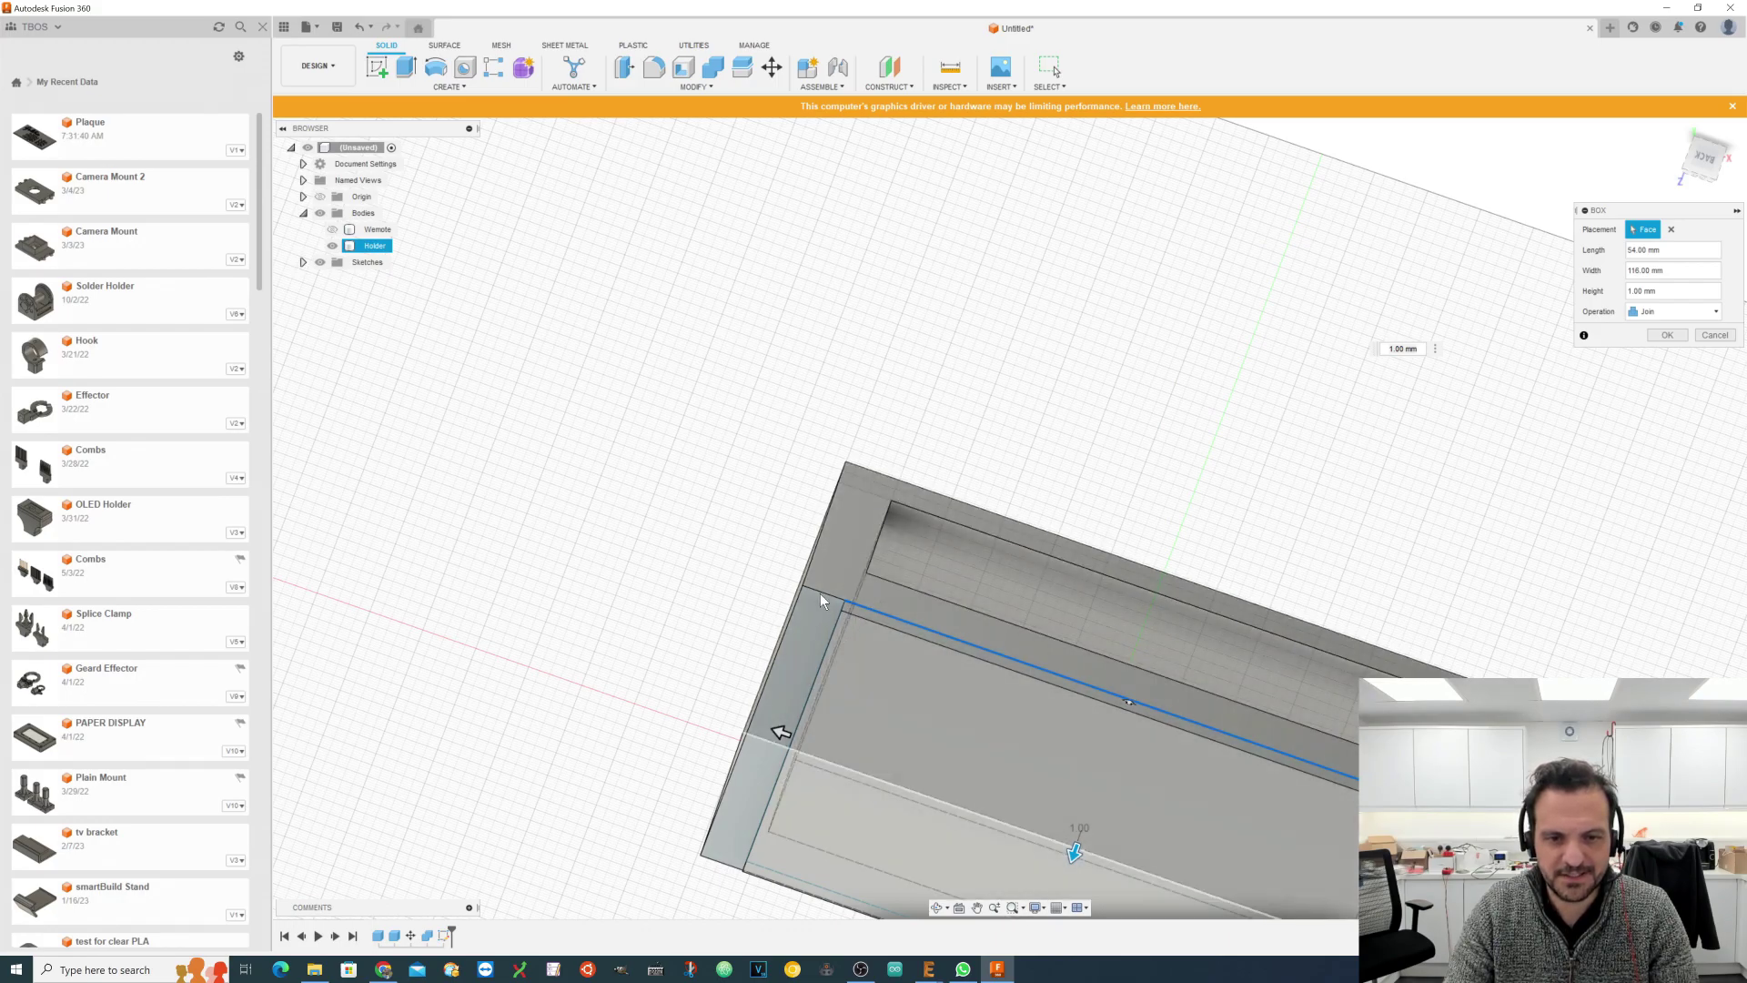
pyautogui.click(1716, 335)
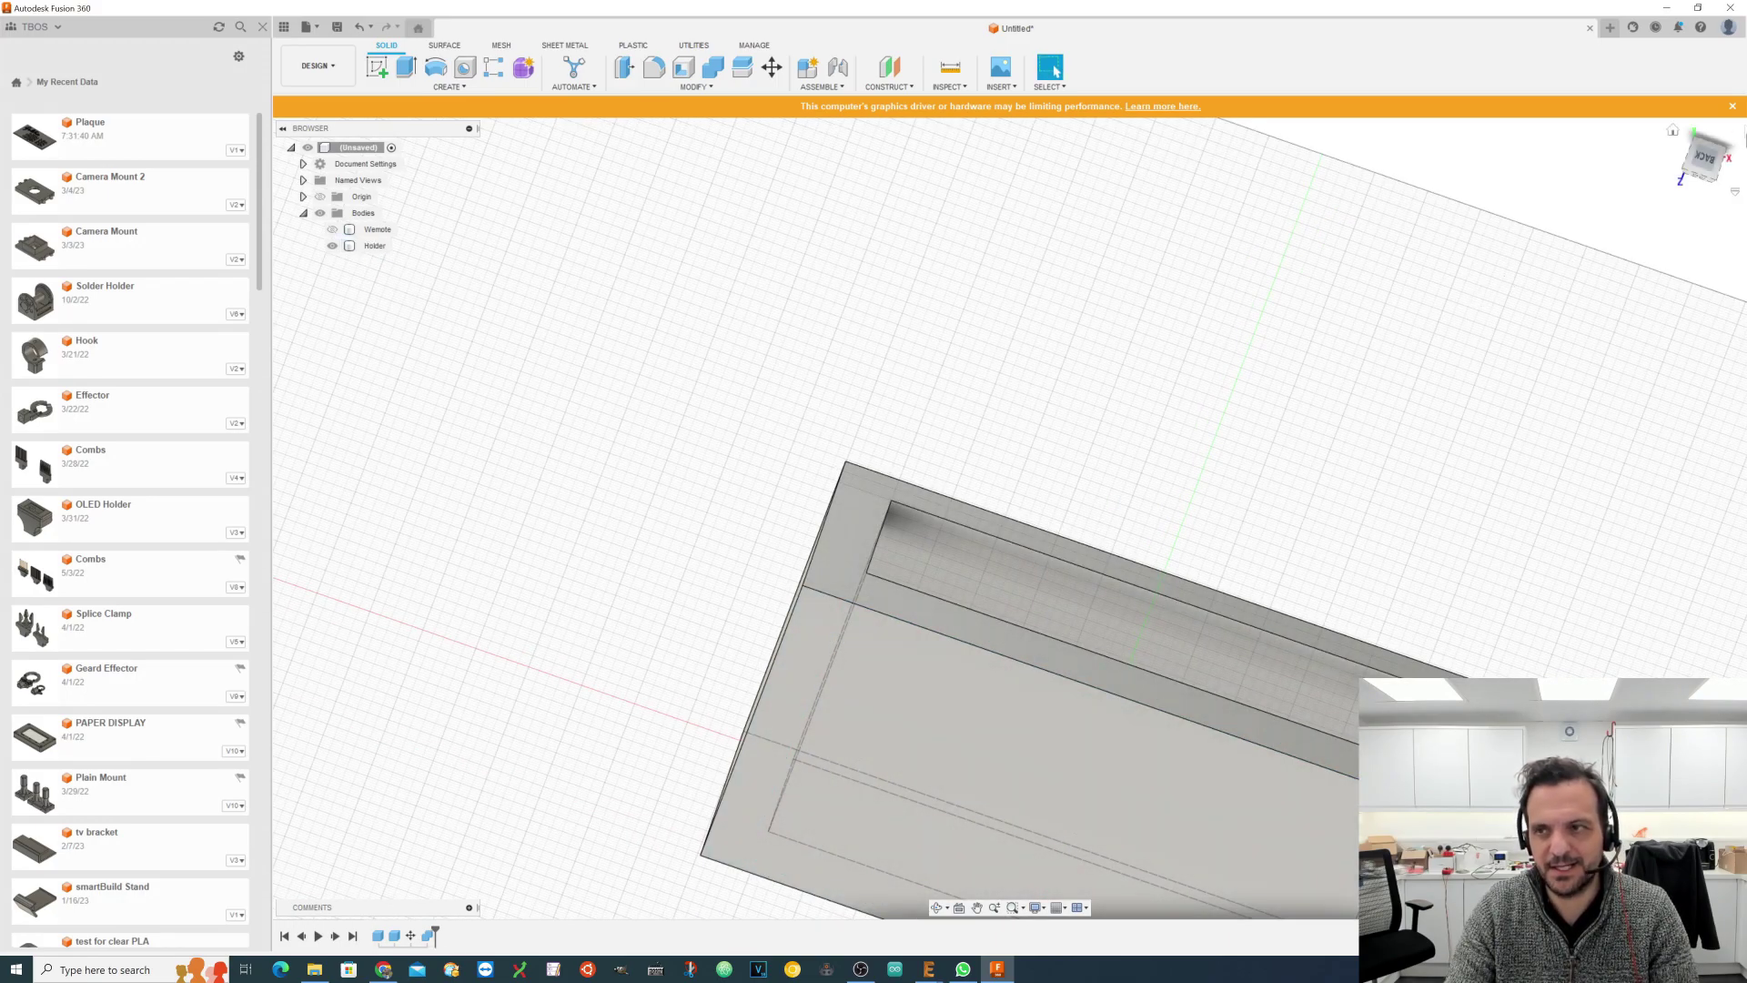
# Step: Draw a 44 × 111 mm box base on the Holder's upper face, starting on its open-end edge and inset from the cavity walls
pyautogui.click(1672, 133)
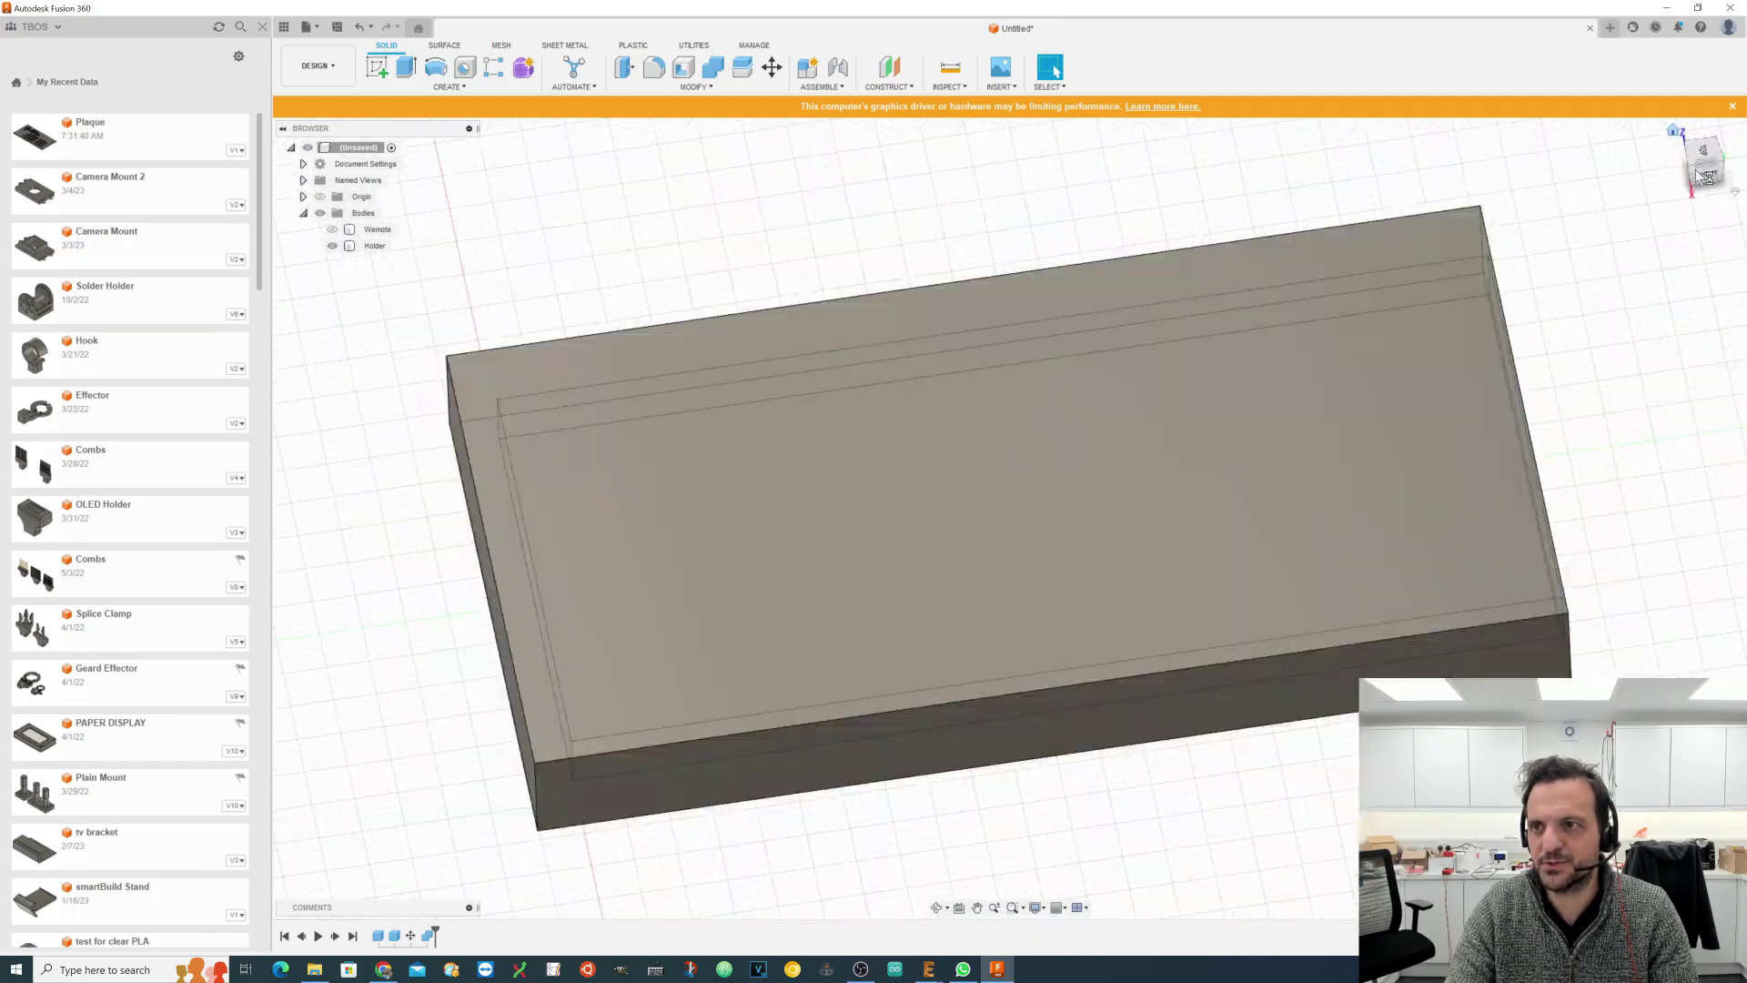
pyautogui.click(1699, 148)
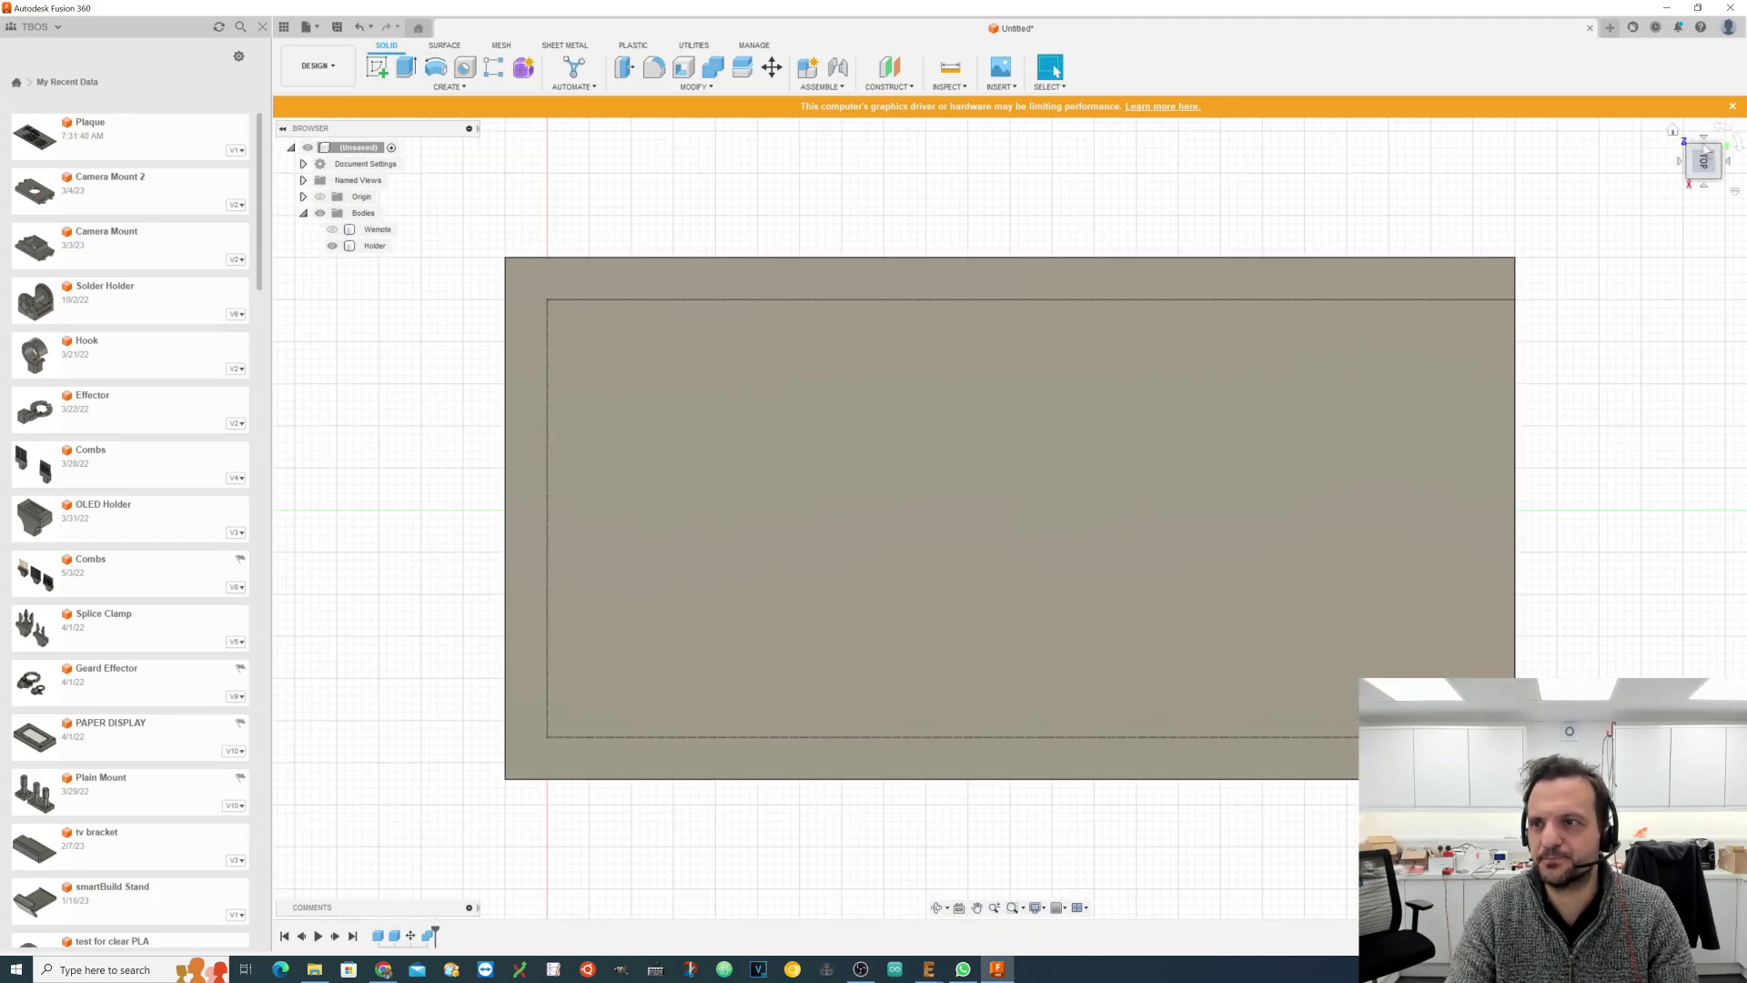
pyautogui.click(1720, 126)
pyautogui.scroll(-3, 1199, 259)
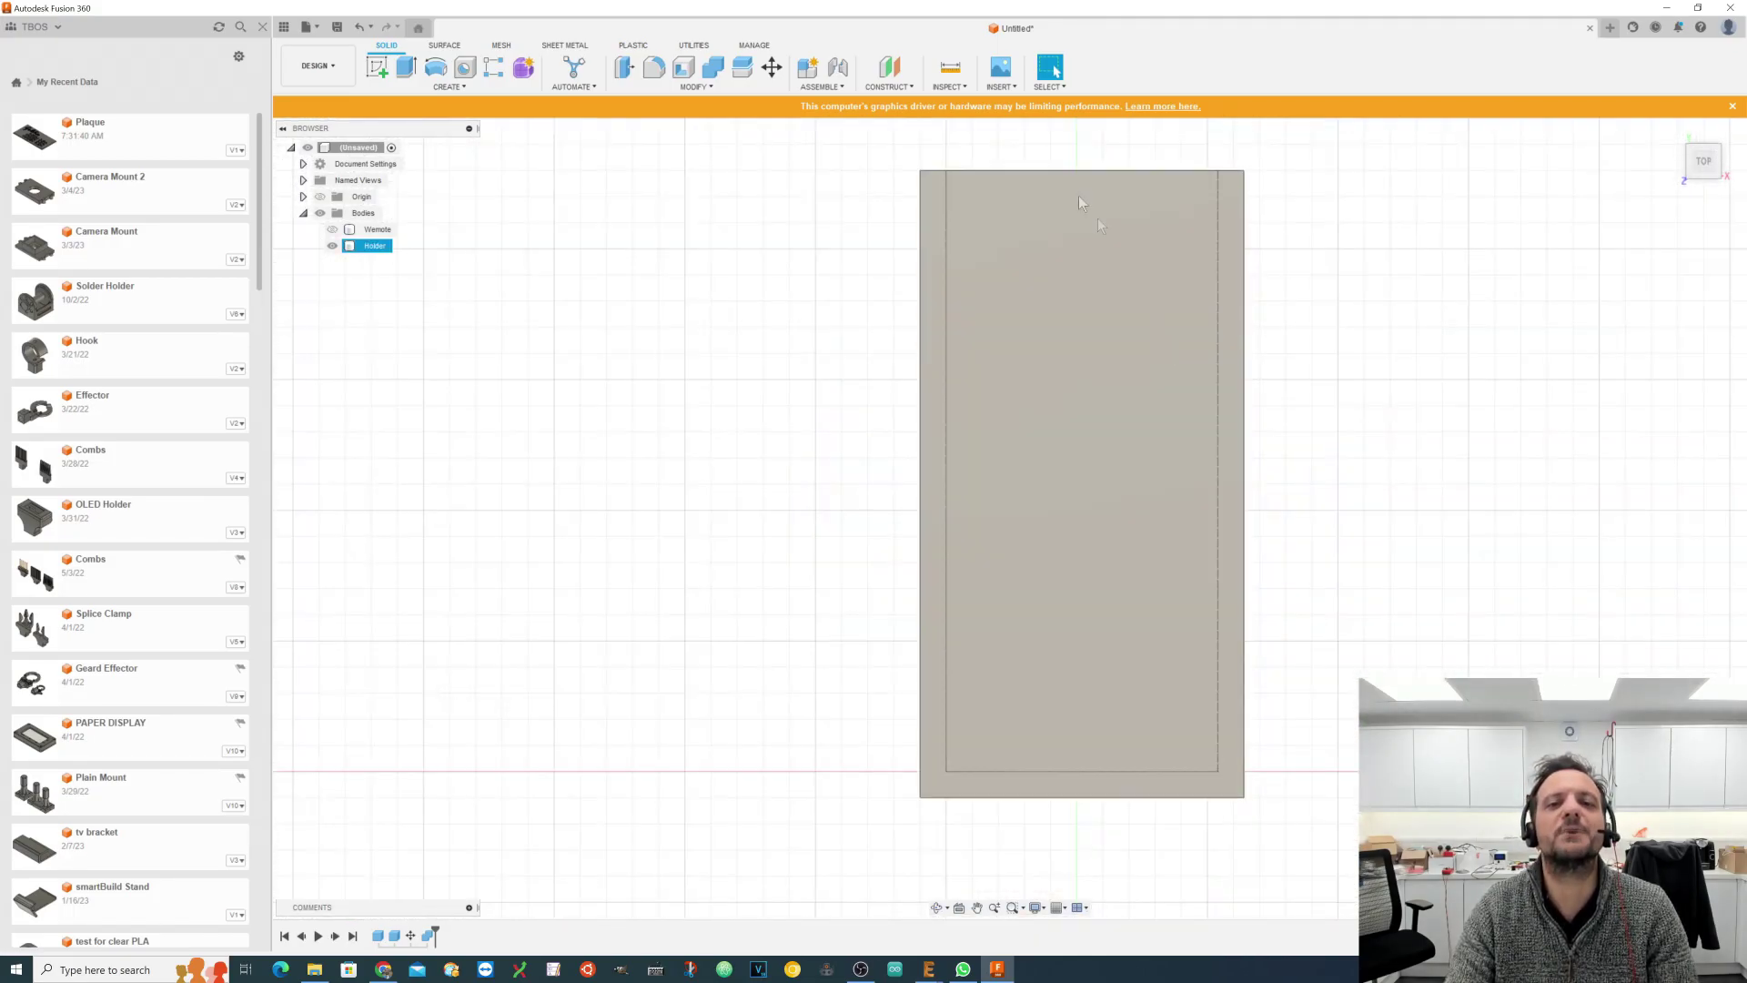
pyautogui.scroll(2, 1058, 130)
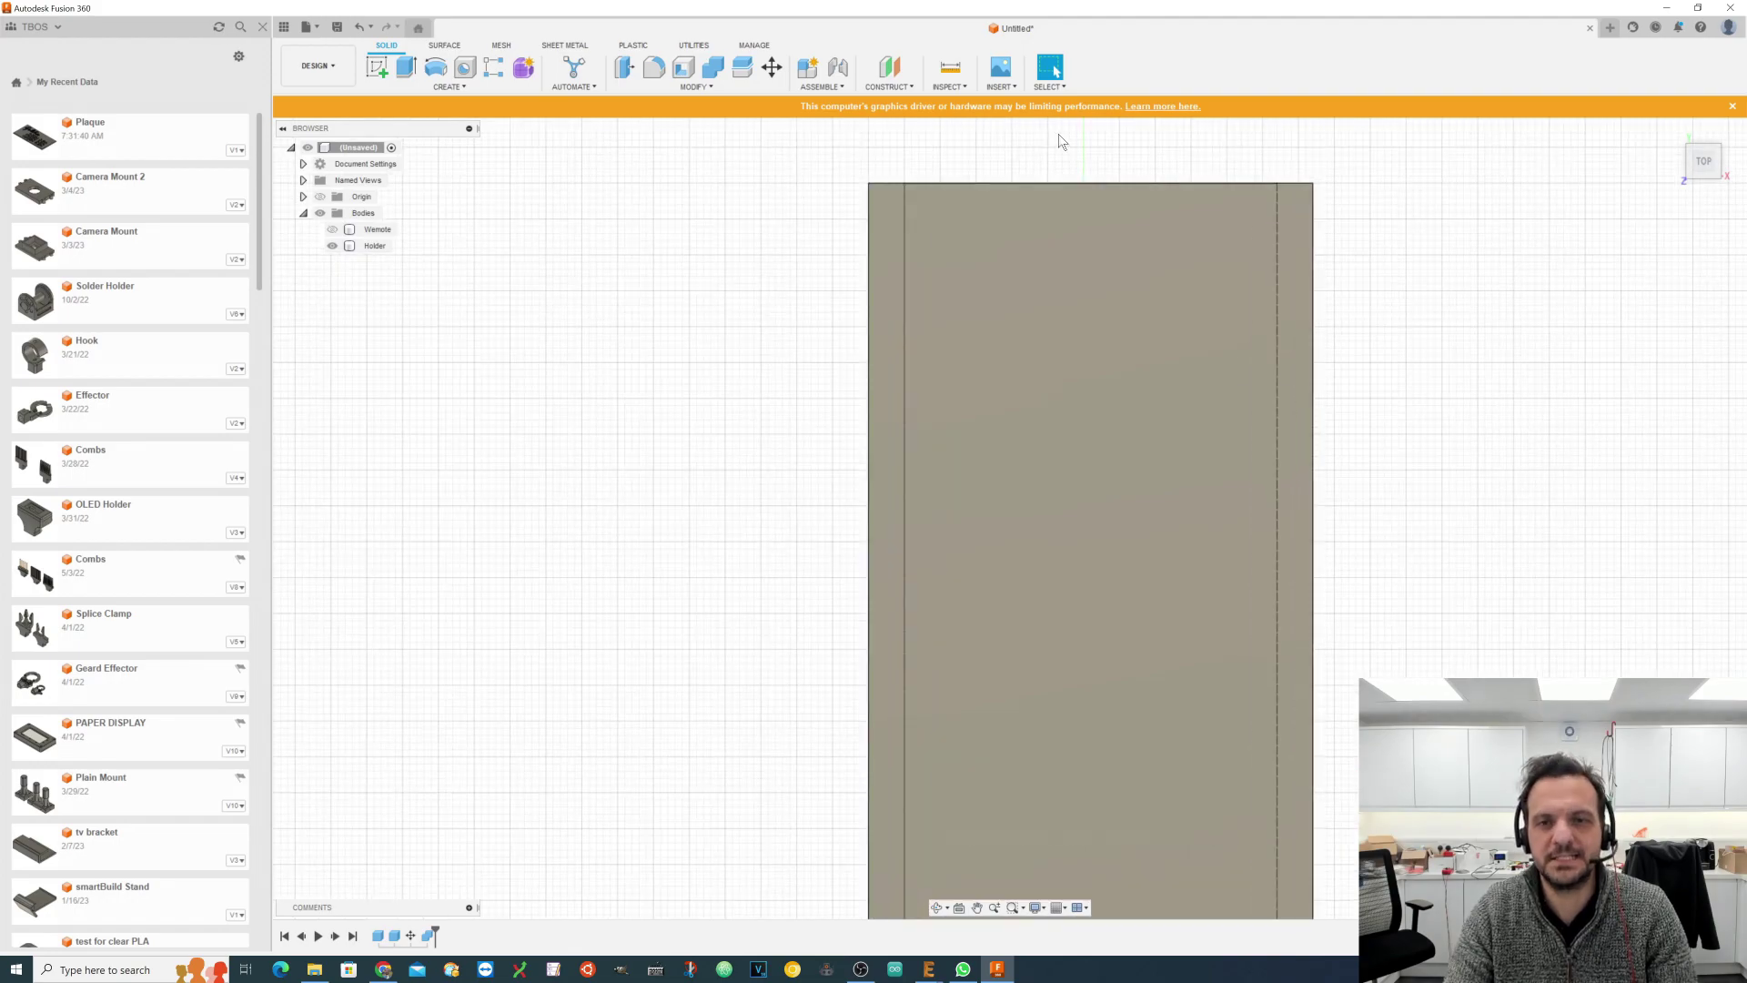
pyautogui.click(444, 86)
pyautogui.click(373, 303)
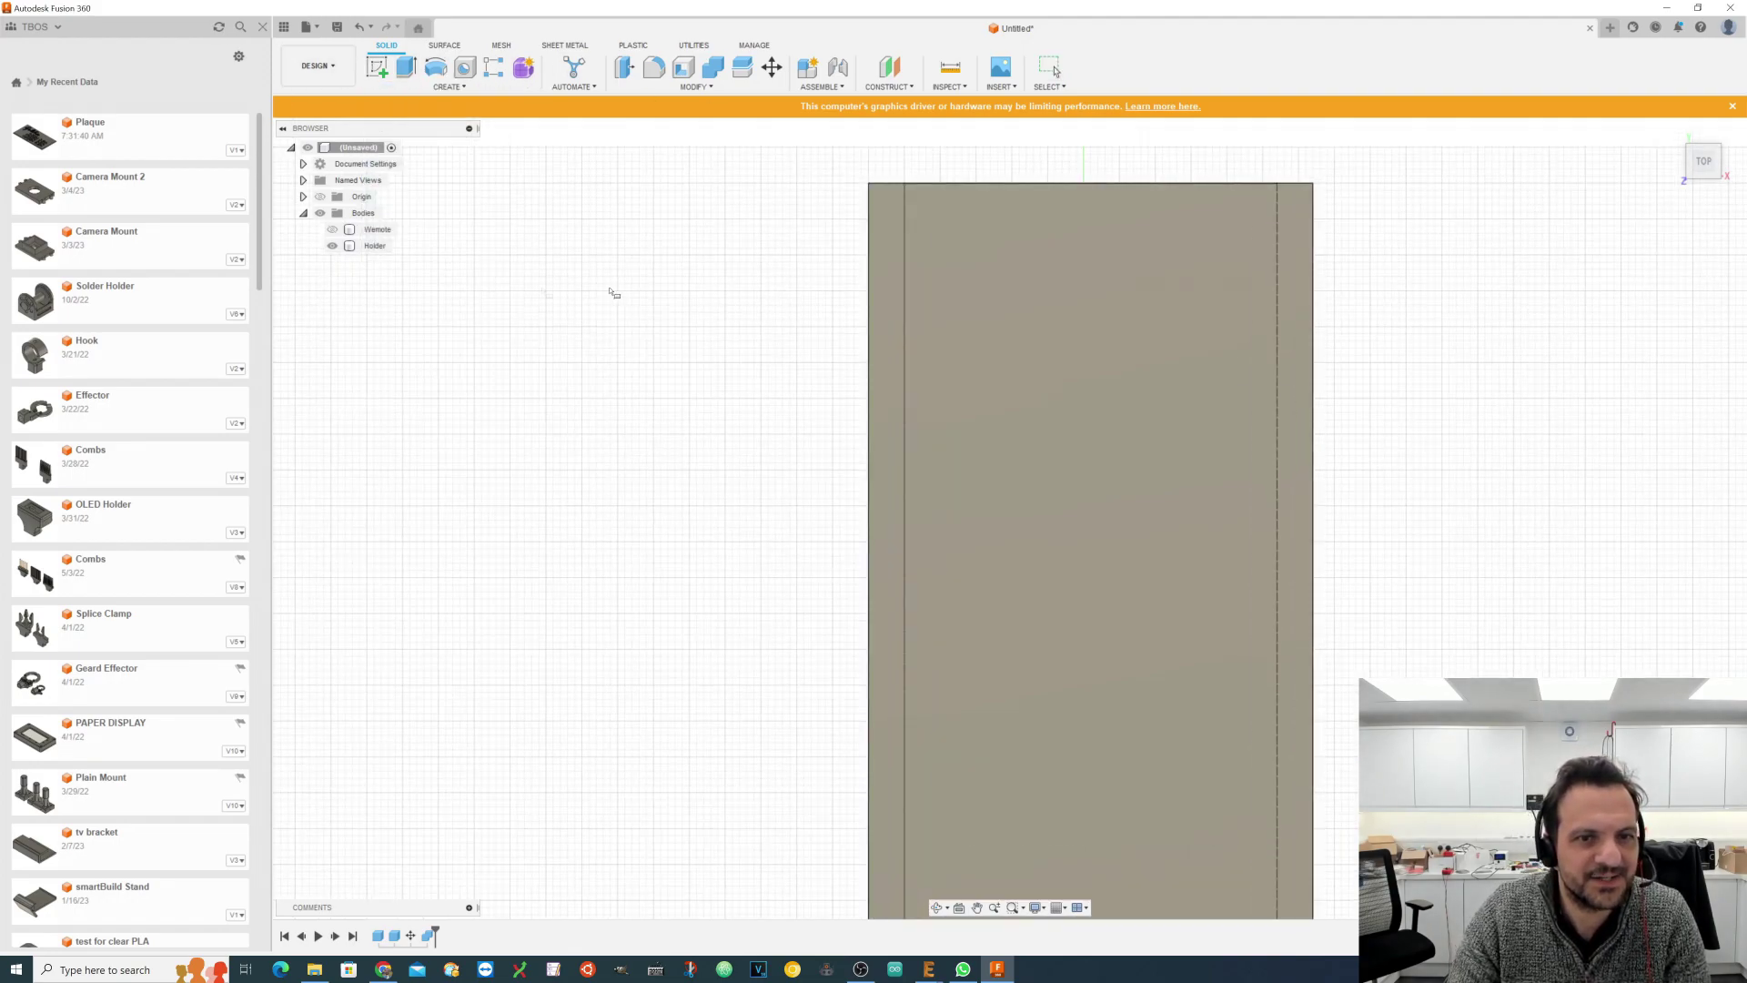
pyautogui.click(1115, 484)
pyautogui.scroll(3, 926, 162)
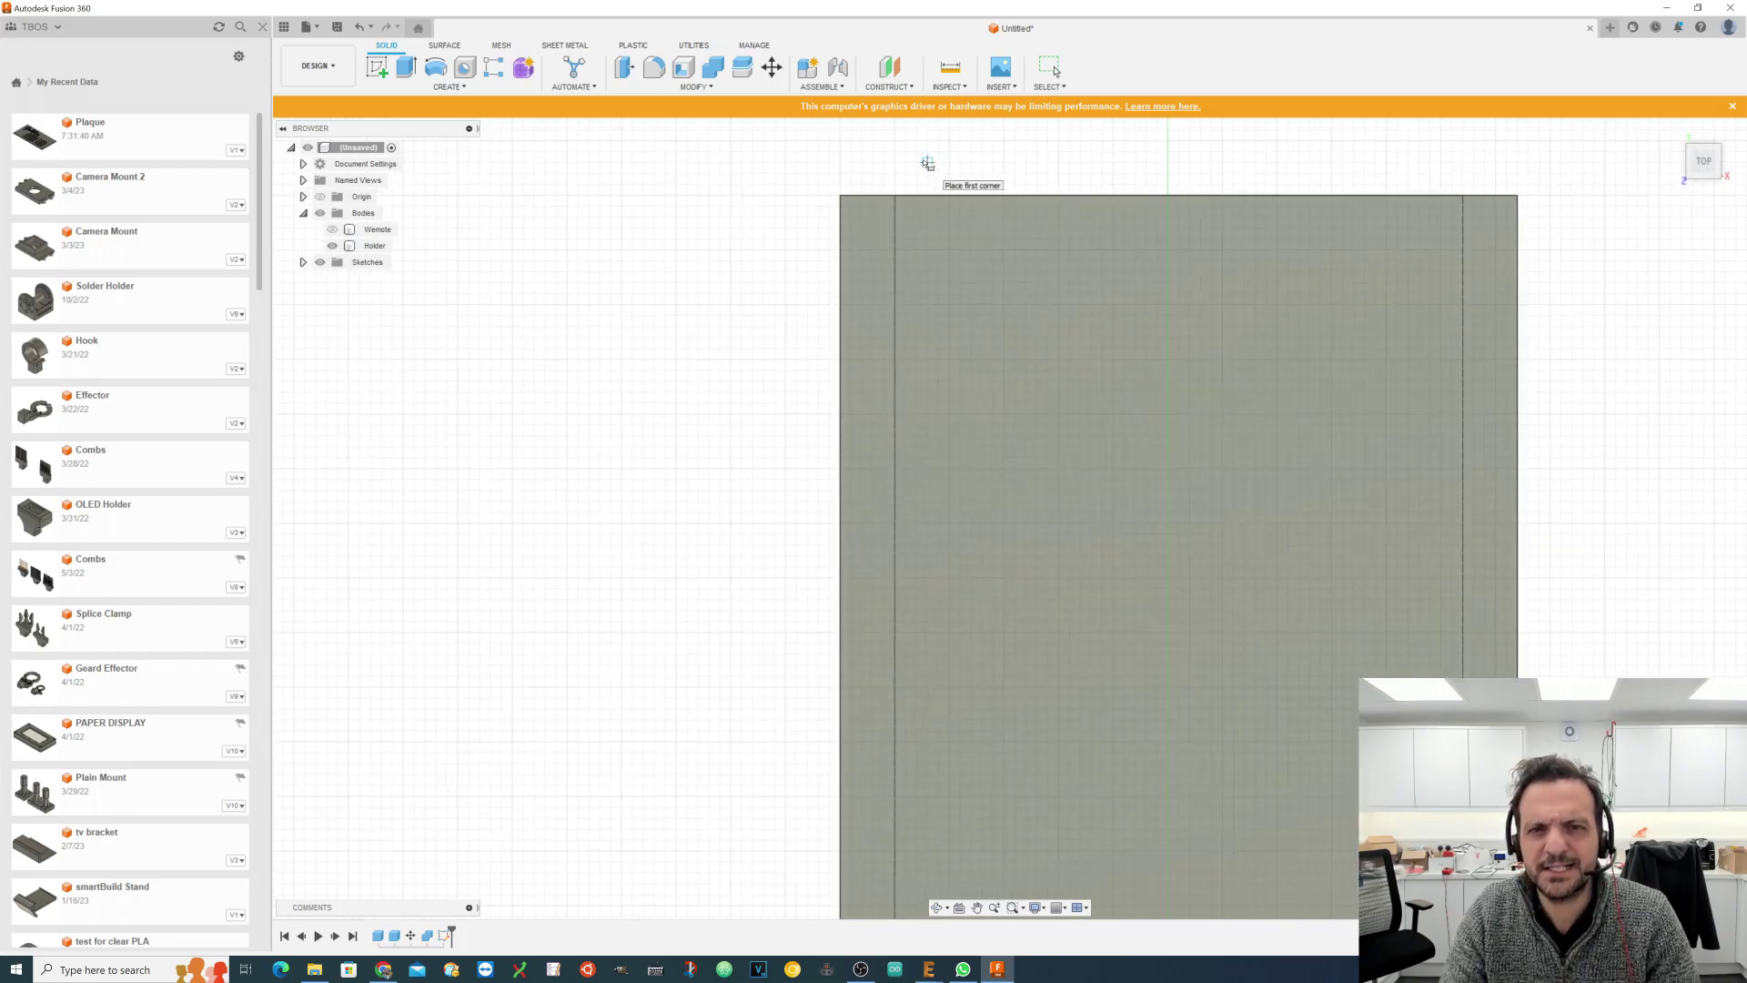
pyautogui.scroll(1, 908, 159)
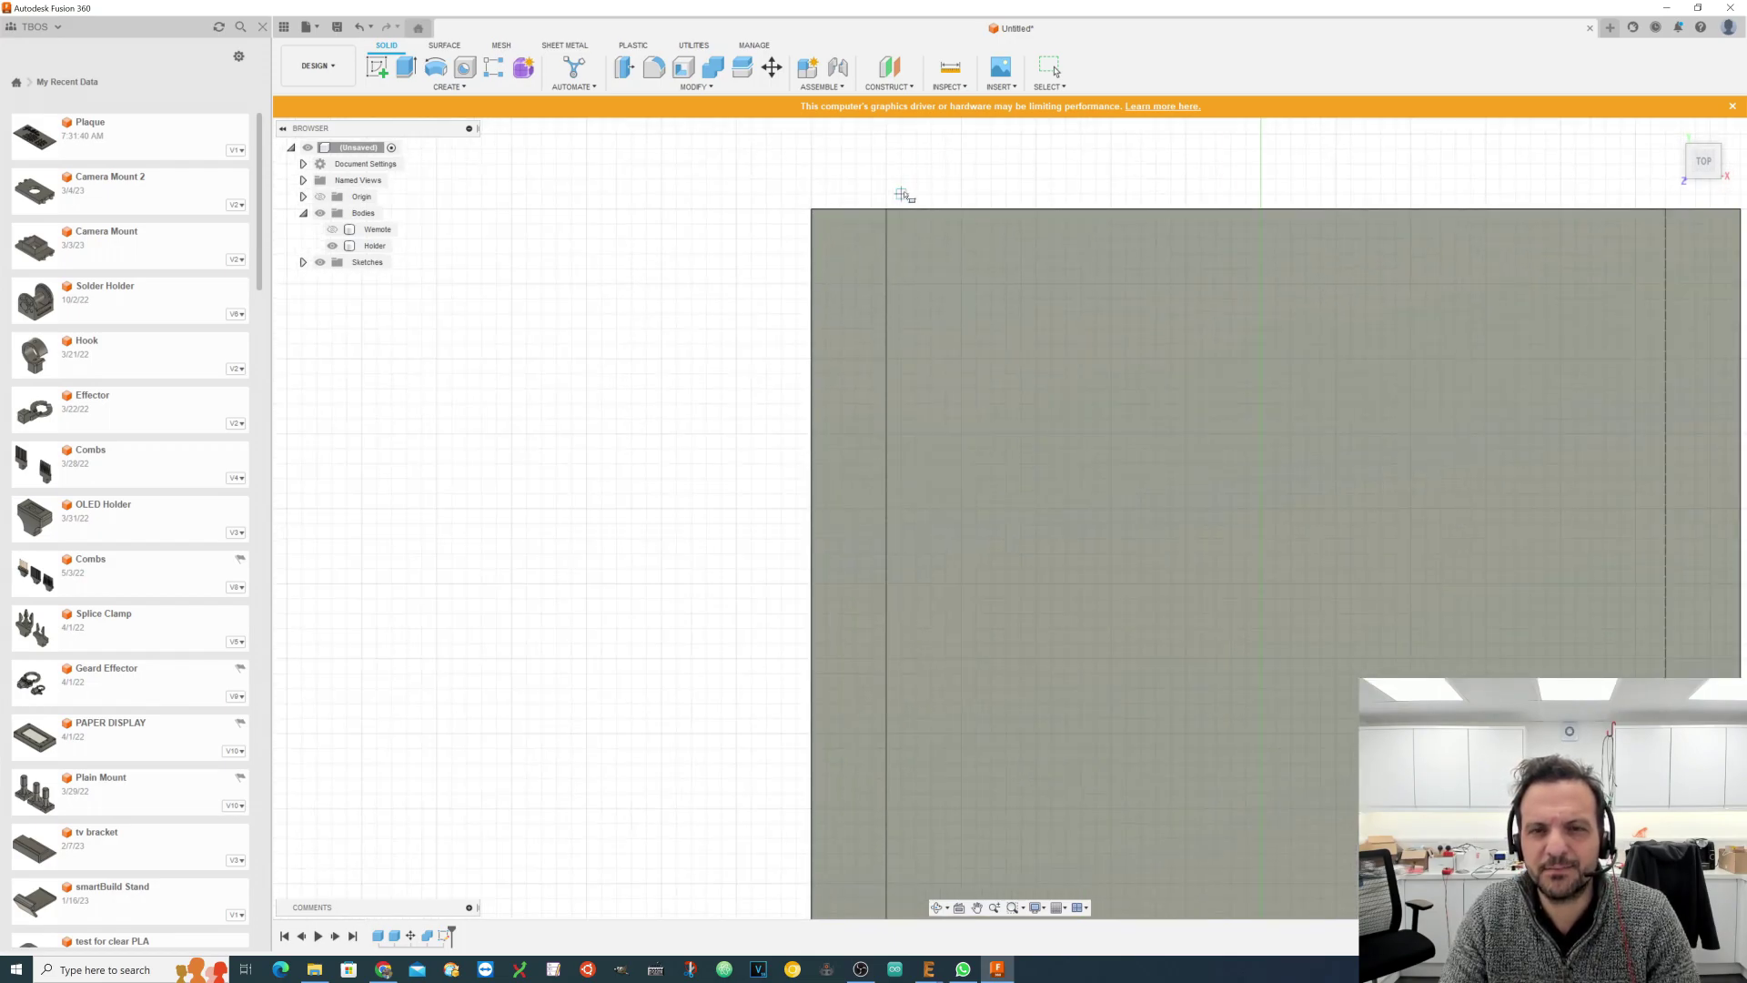
pyautogui.click(947, 211)
pyautogui.scroll(-5, 942, 291)
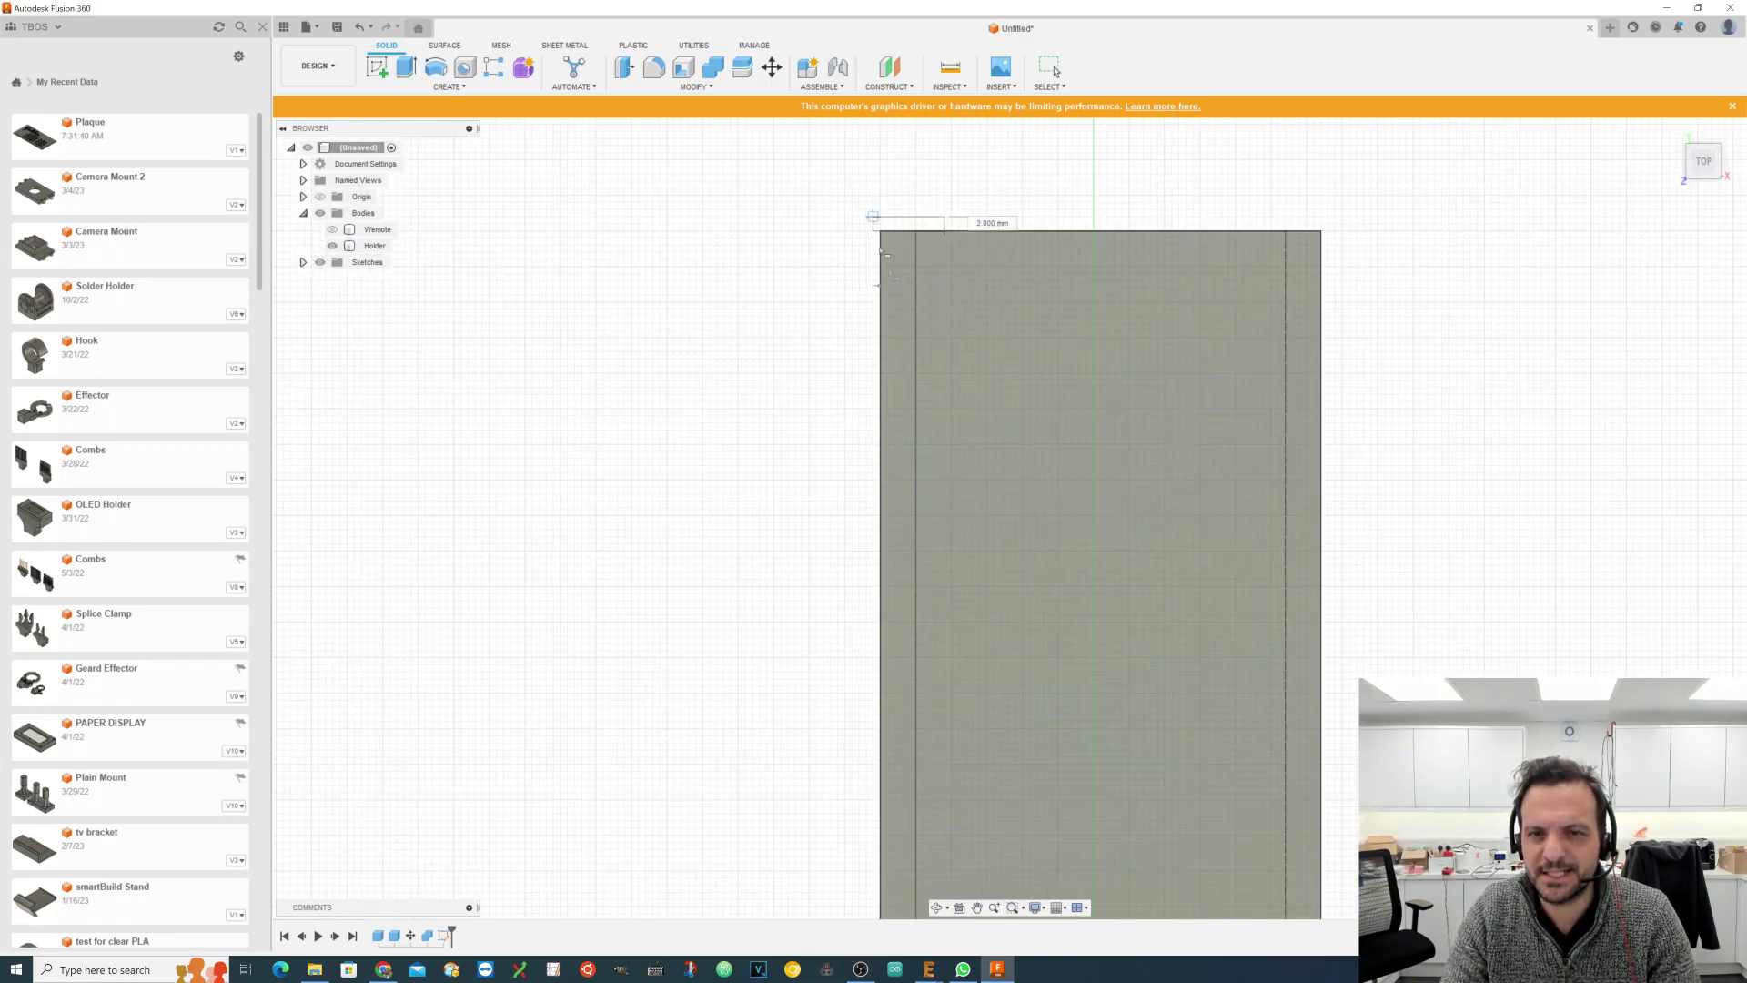
pyautogui.scroll(5, 1124, 782)
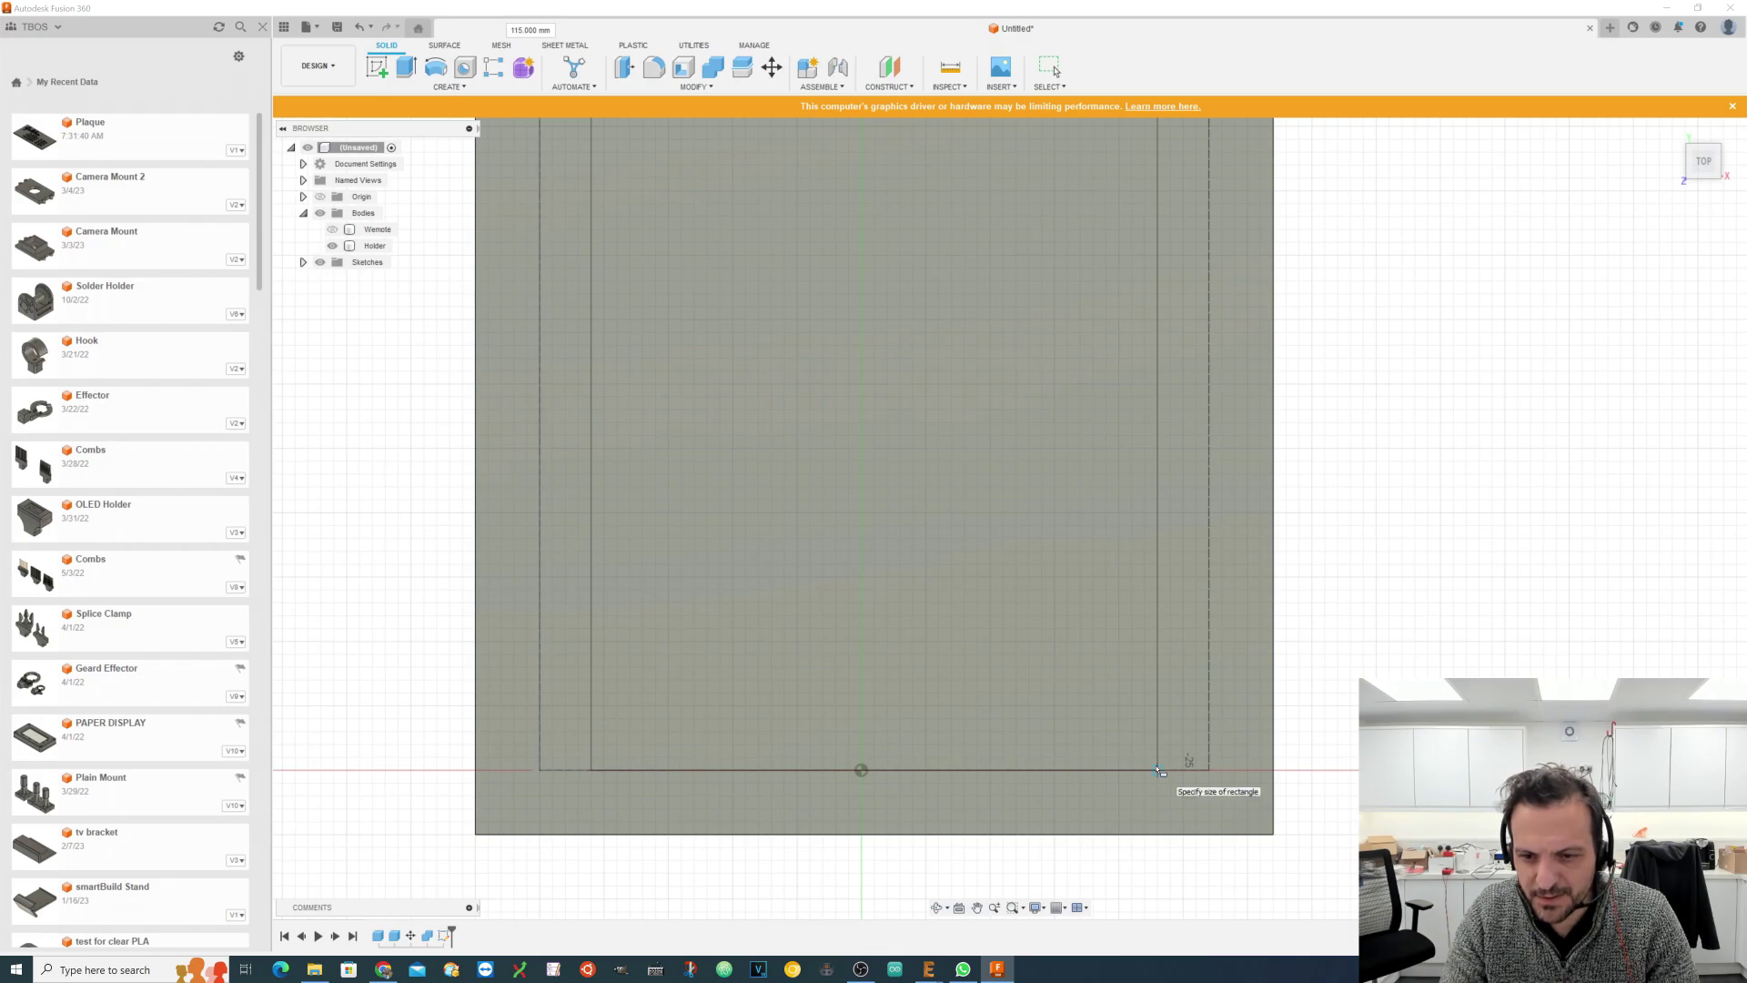
pyautogui.click(1158, 719)
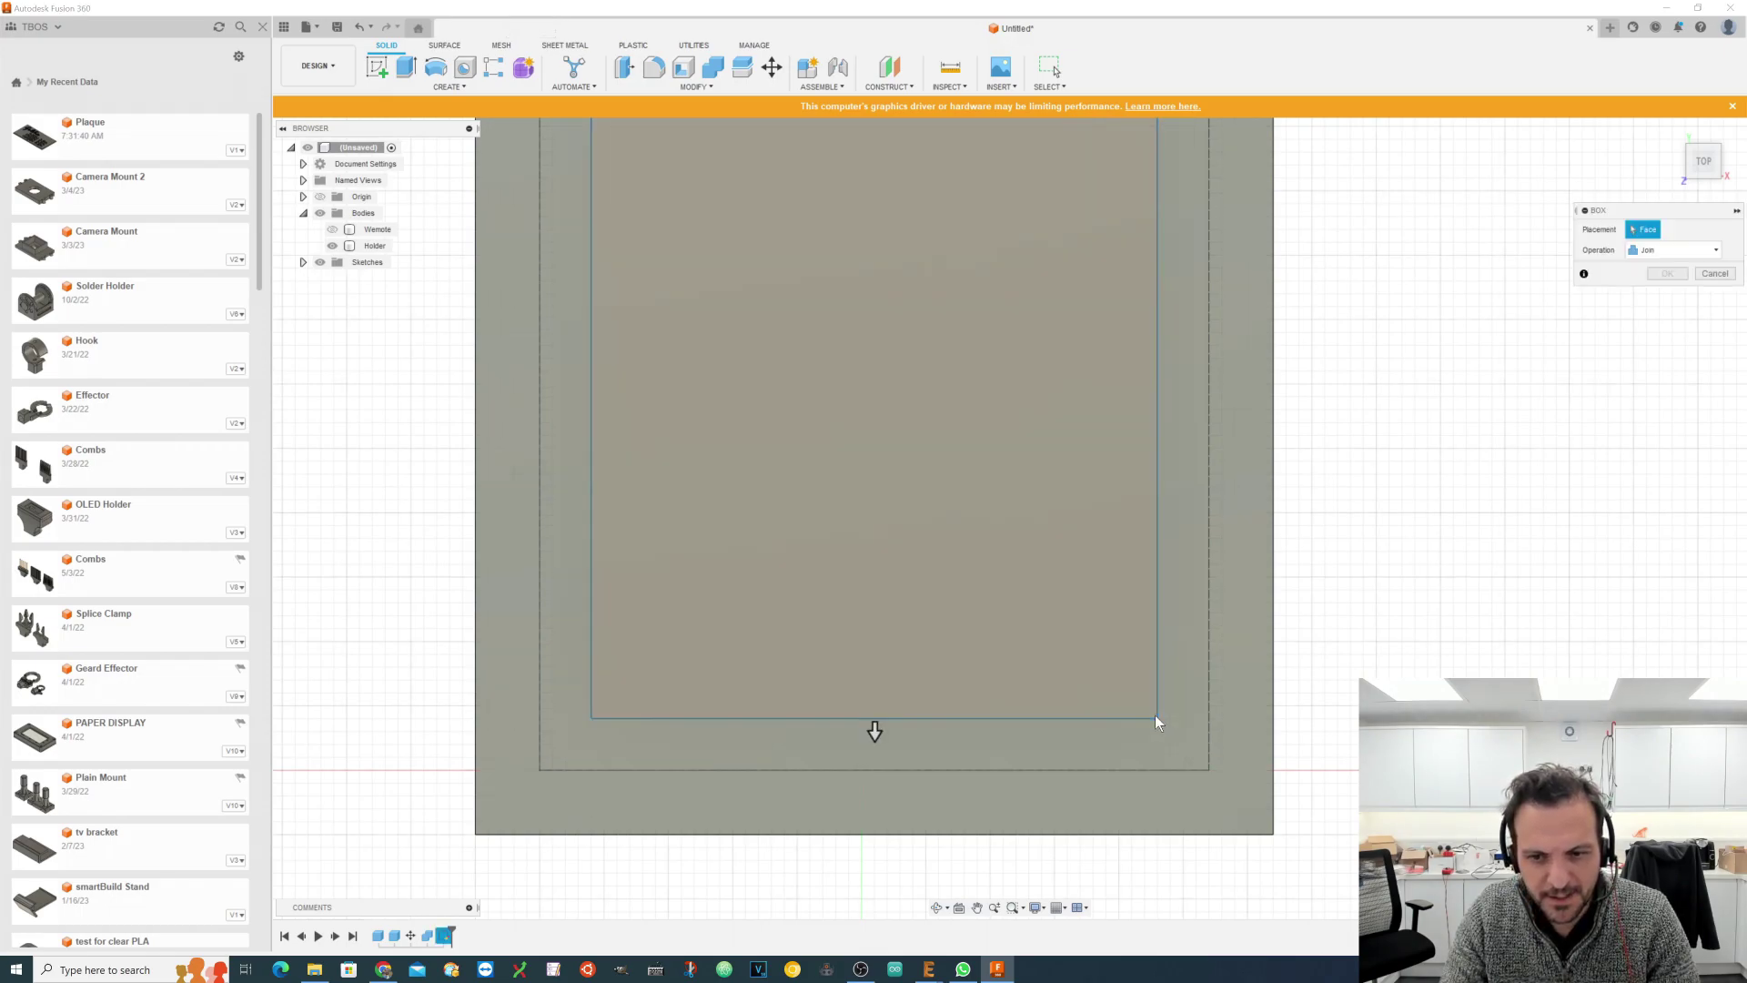
# Step: Set the box height to -5 mm with the Cut operation to open the Holder's upper face into the cavity
pyautogui.moveTo(1695, 178); pyautogui.dragTo(1680, 211)
pyautogui.scroll(-3, 1283, 418)
pyautogui.scroll(-5, 1045, 486)
pyautogui.scroll(5, 1037, 572)
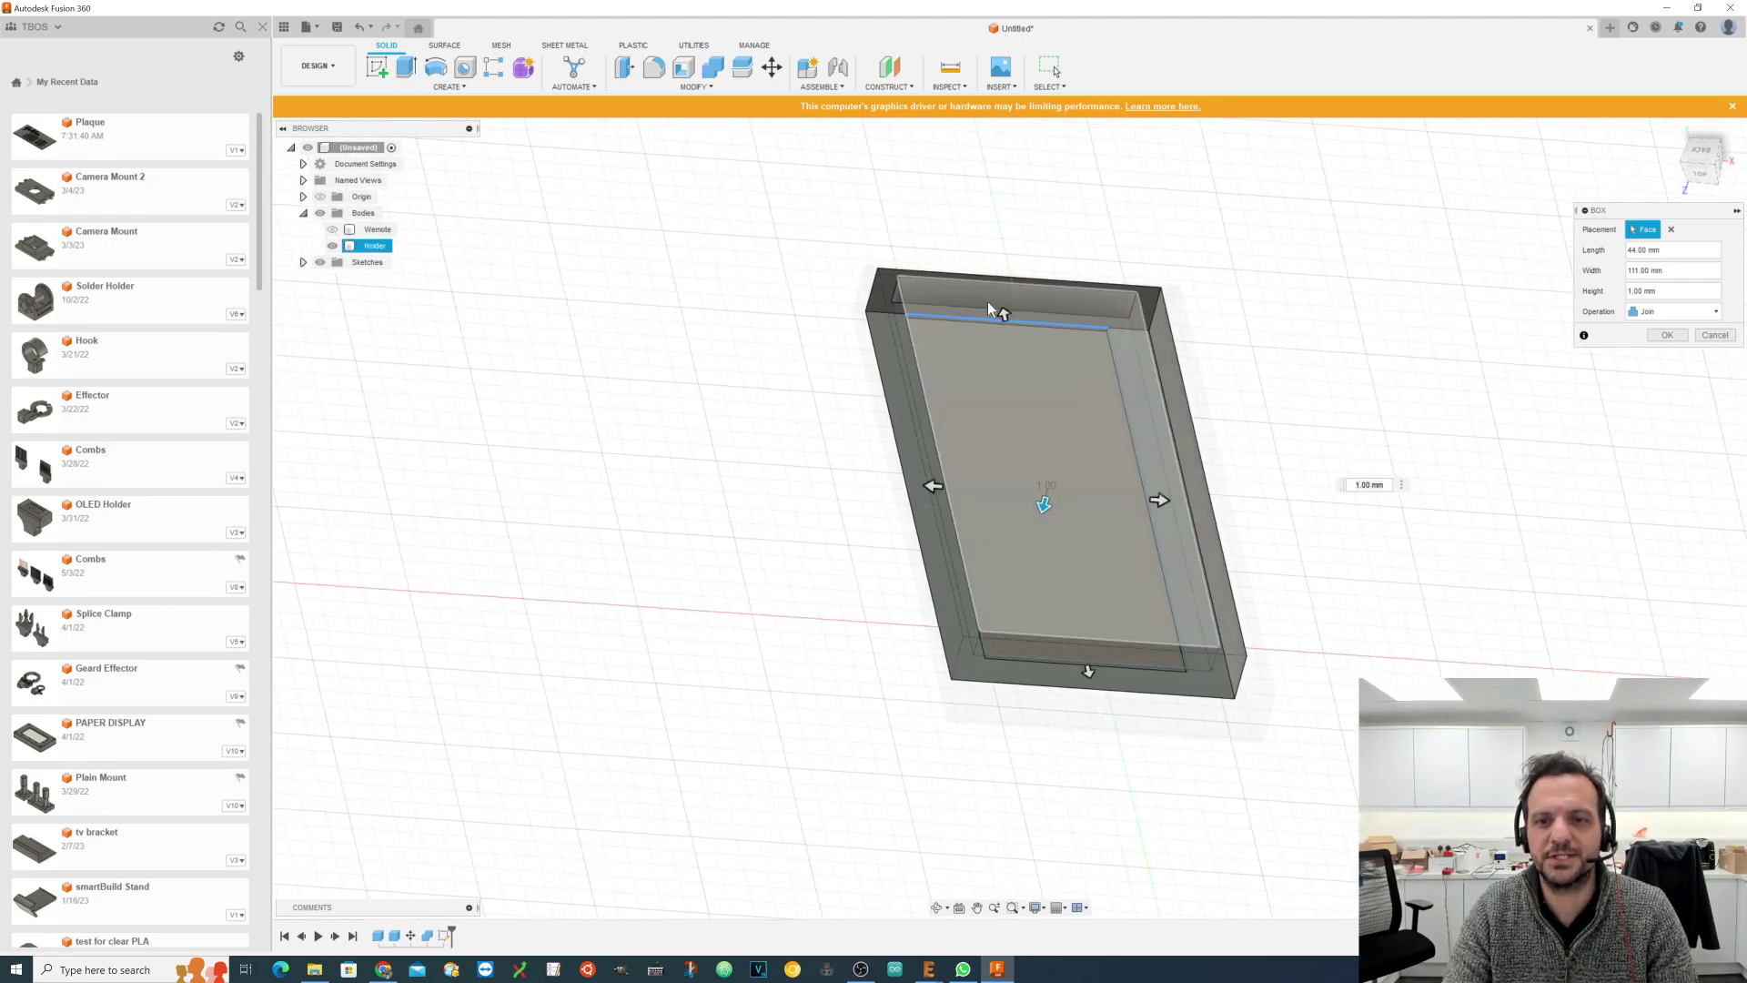
pyautogui.moveTo(1058, 584); pyautogui.dragTo(1088, 544)
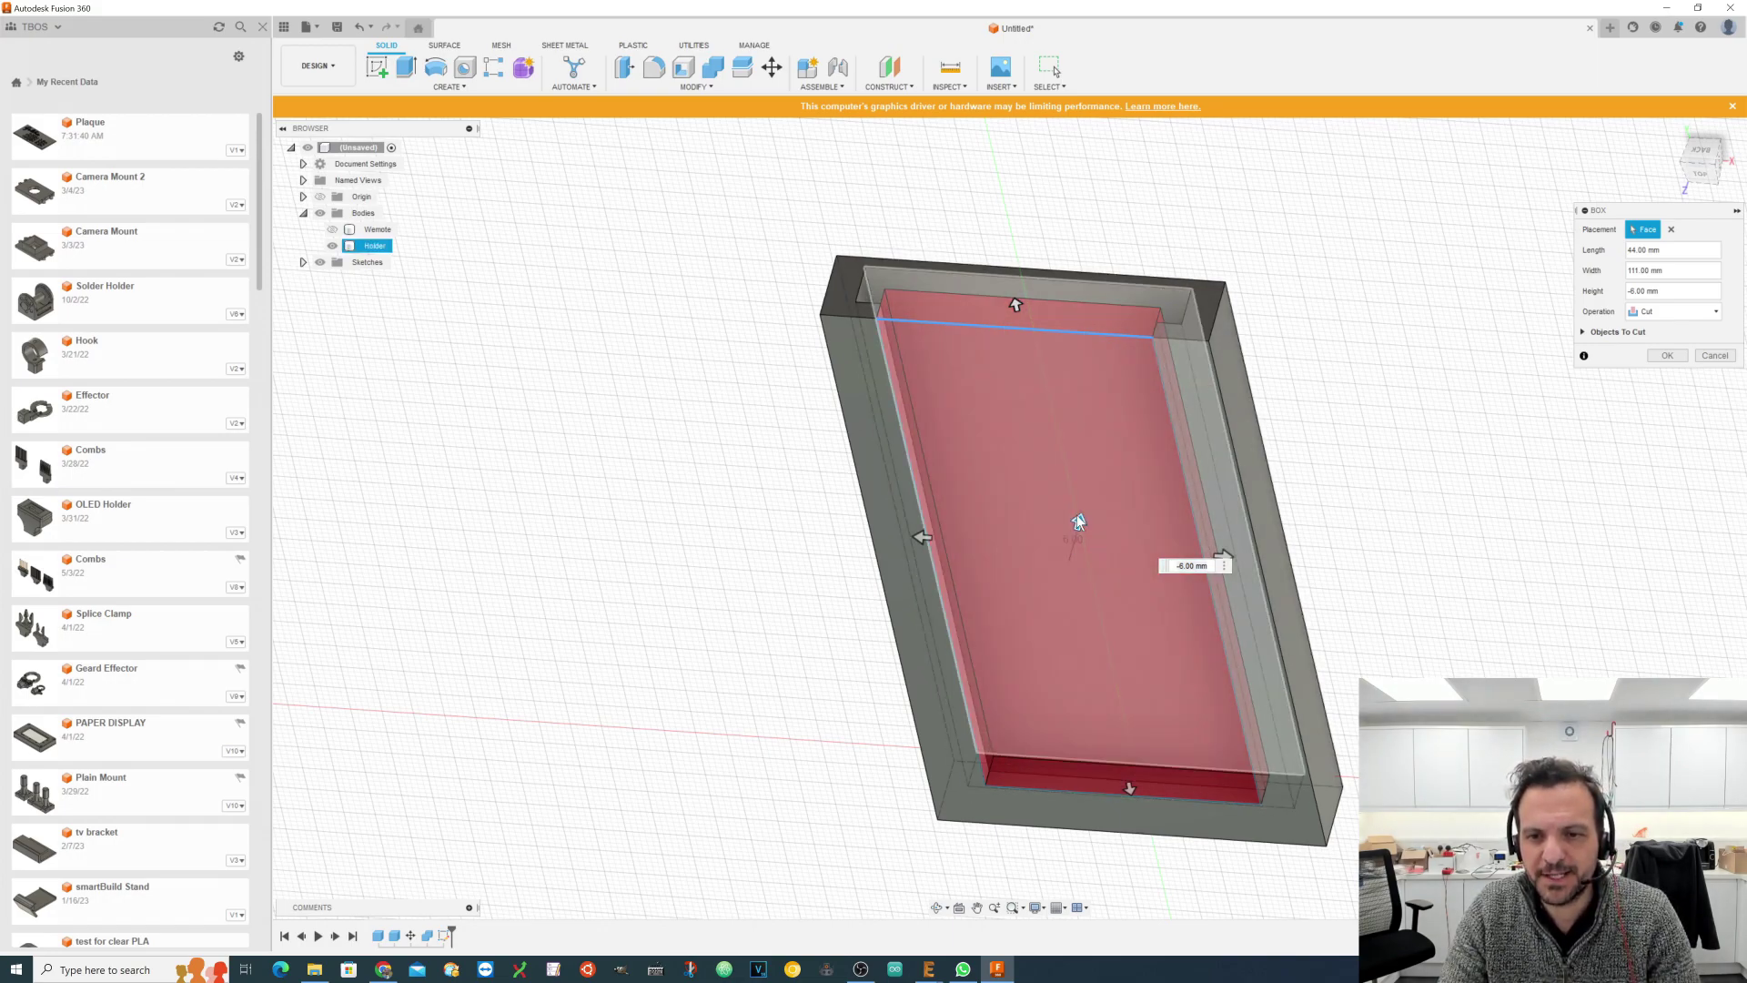
pyautogui.moveTo(1078, 522)
pyautogui.mouseDown()
pyautogui.moveTo(1053, 612)
pyautogui.moveTo(1061, 527)
pyautogui.moveTo(1082, 505)
pyautogui.moveTo(1057, 578)
pyautogui.moveTo(1080, 507)
pyautogui.moveTo(1109, 514)
pyautogui.moveTo(1078, 528)
pyautogui.mouseUp()
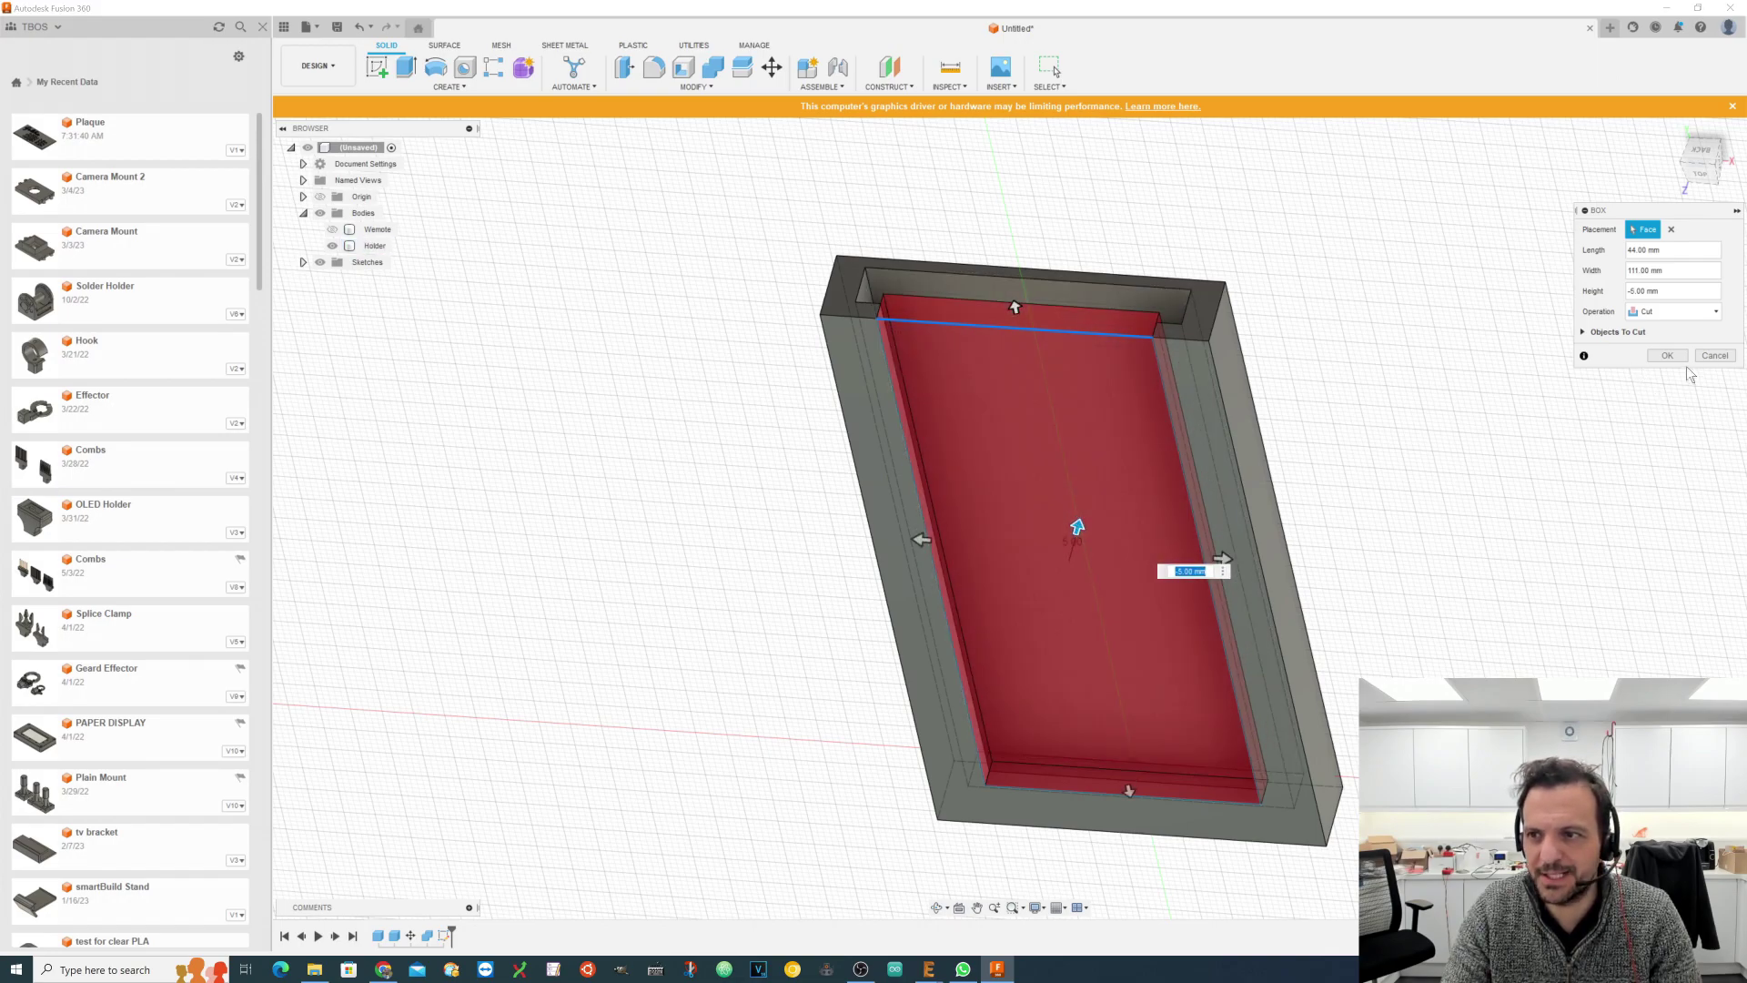
pyautogui.click(1680, 357)
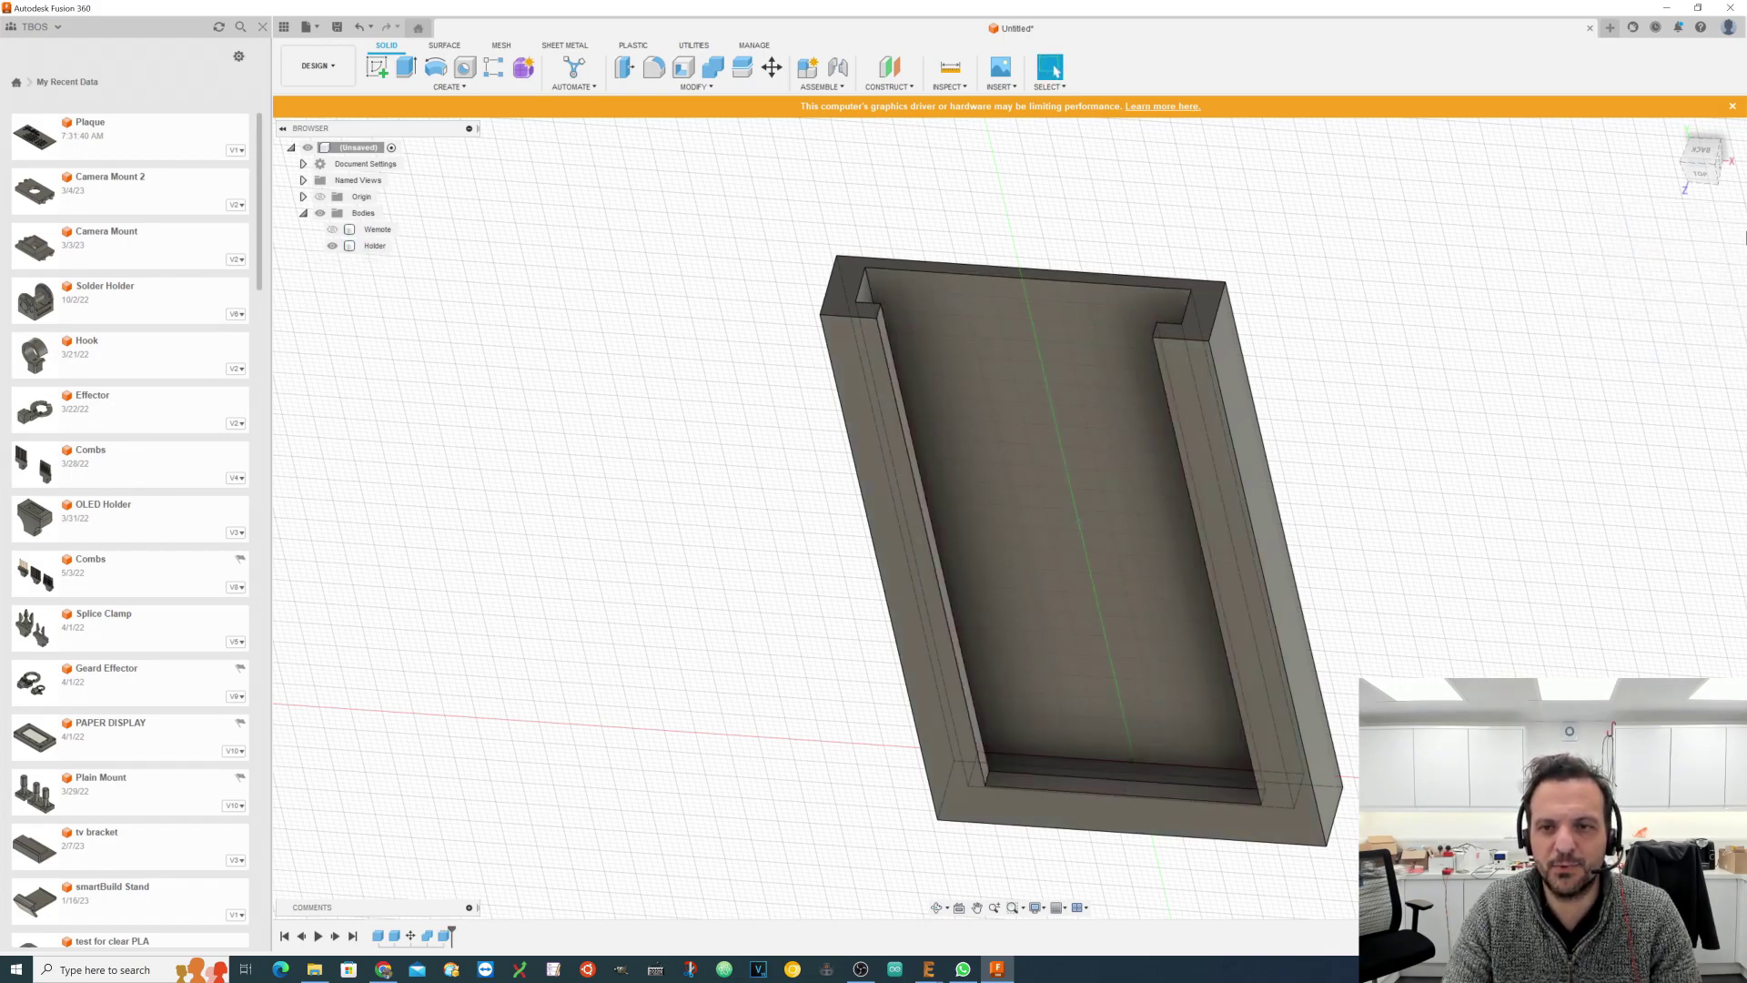
# Step: Show the Wemote body again and check how it sits under the Holder's rim
pyautogui.click(1711, 132)
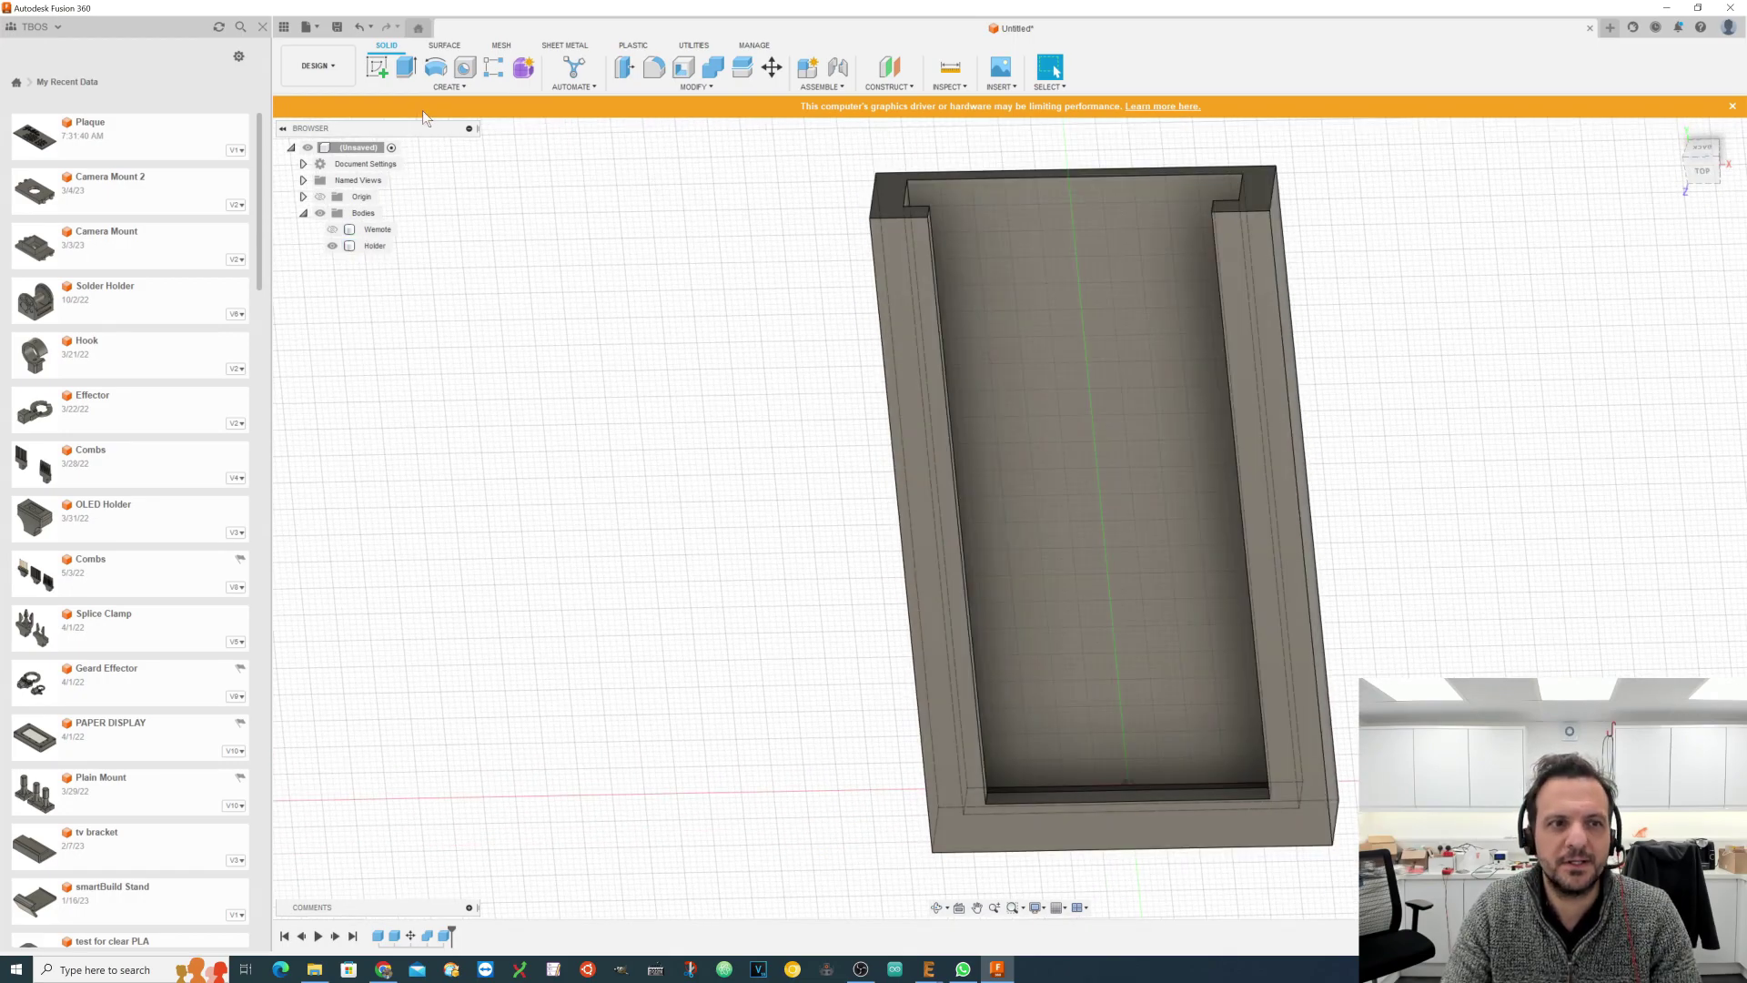
pyautogui.click(331, 230)
pyautogui.click(331, 230)
pyautogui.click(331, 230)
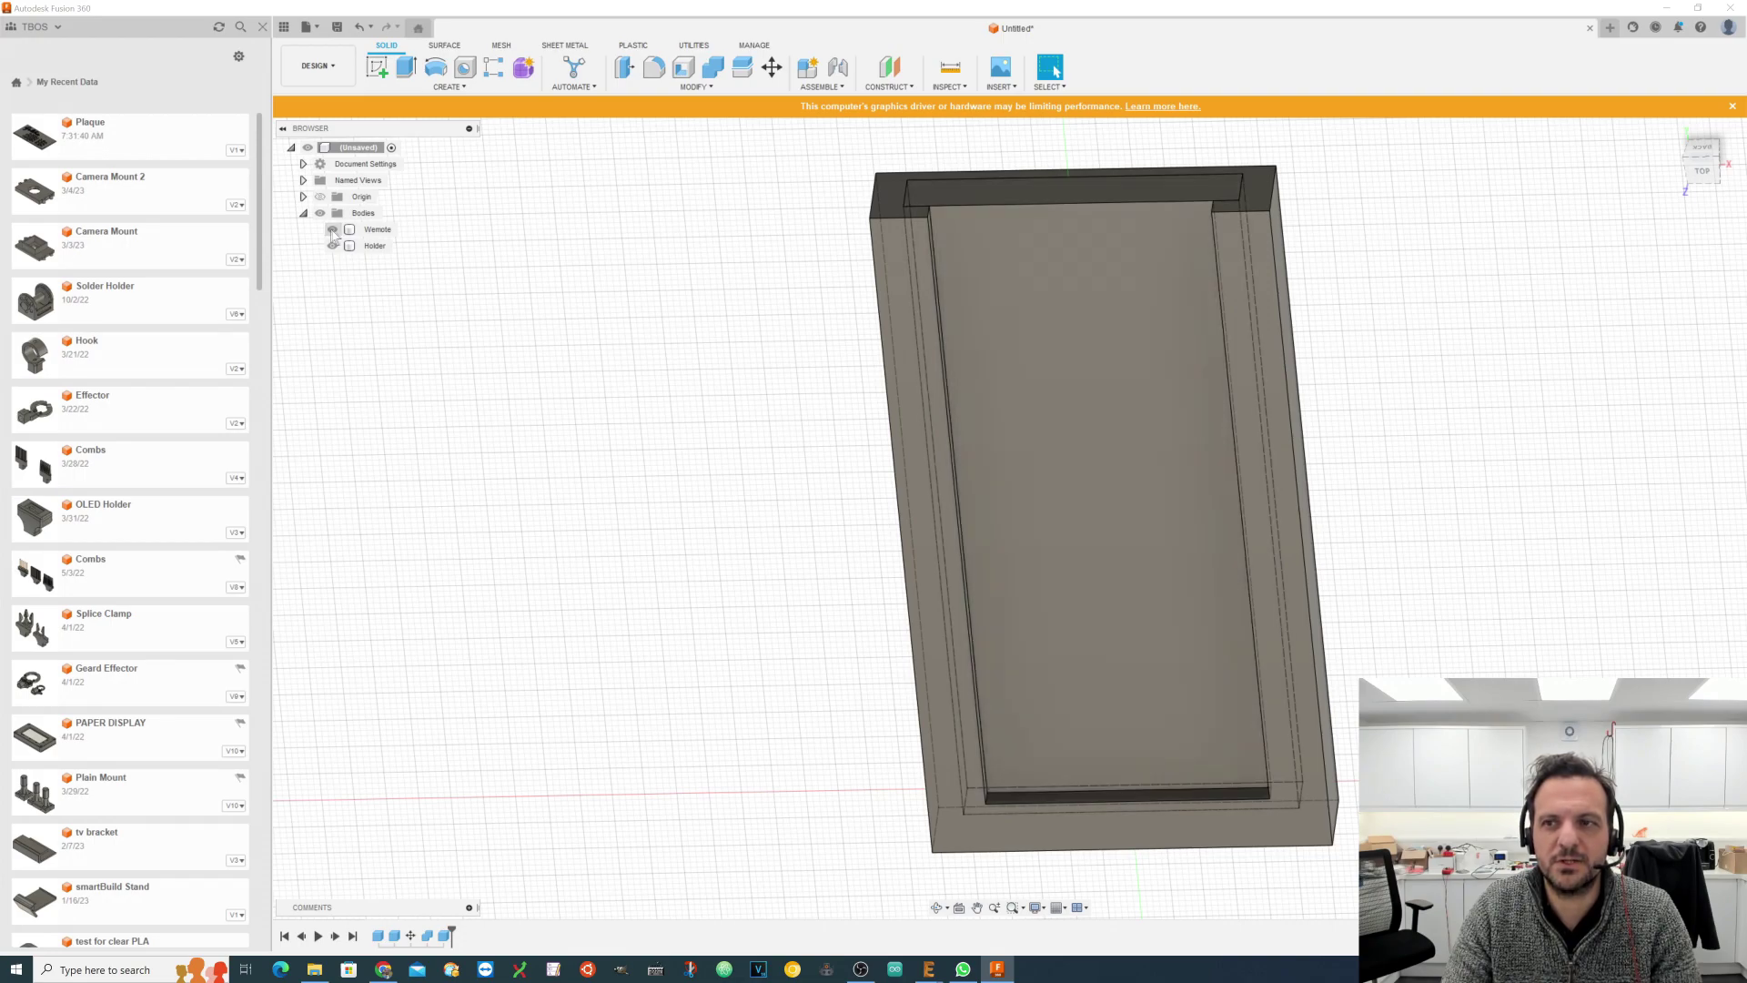
# Step: Try sliding the Wemote body 17 mm along Y through the Holder's open end
pyautogui.click(1701, 170)
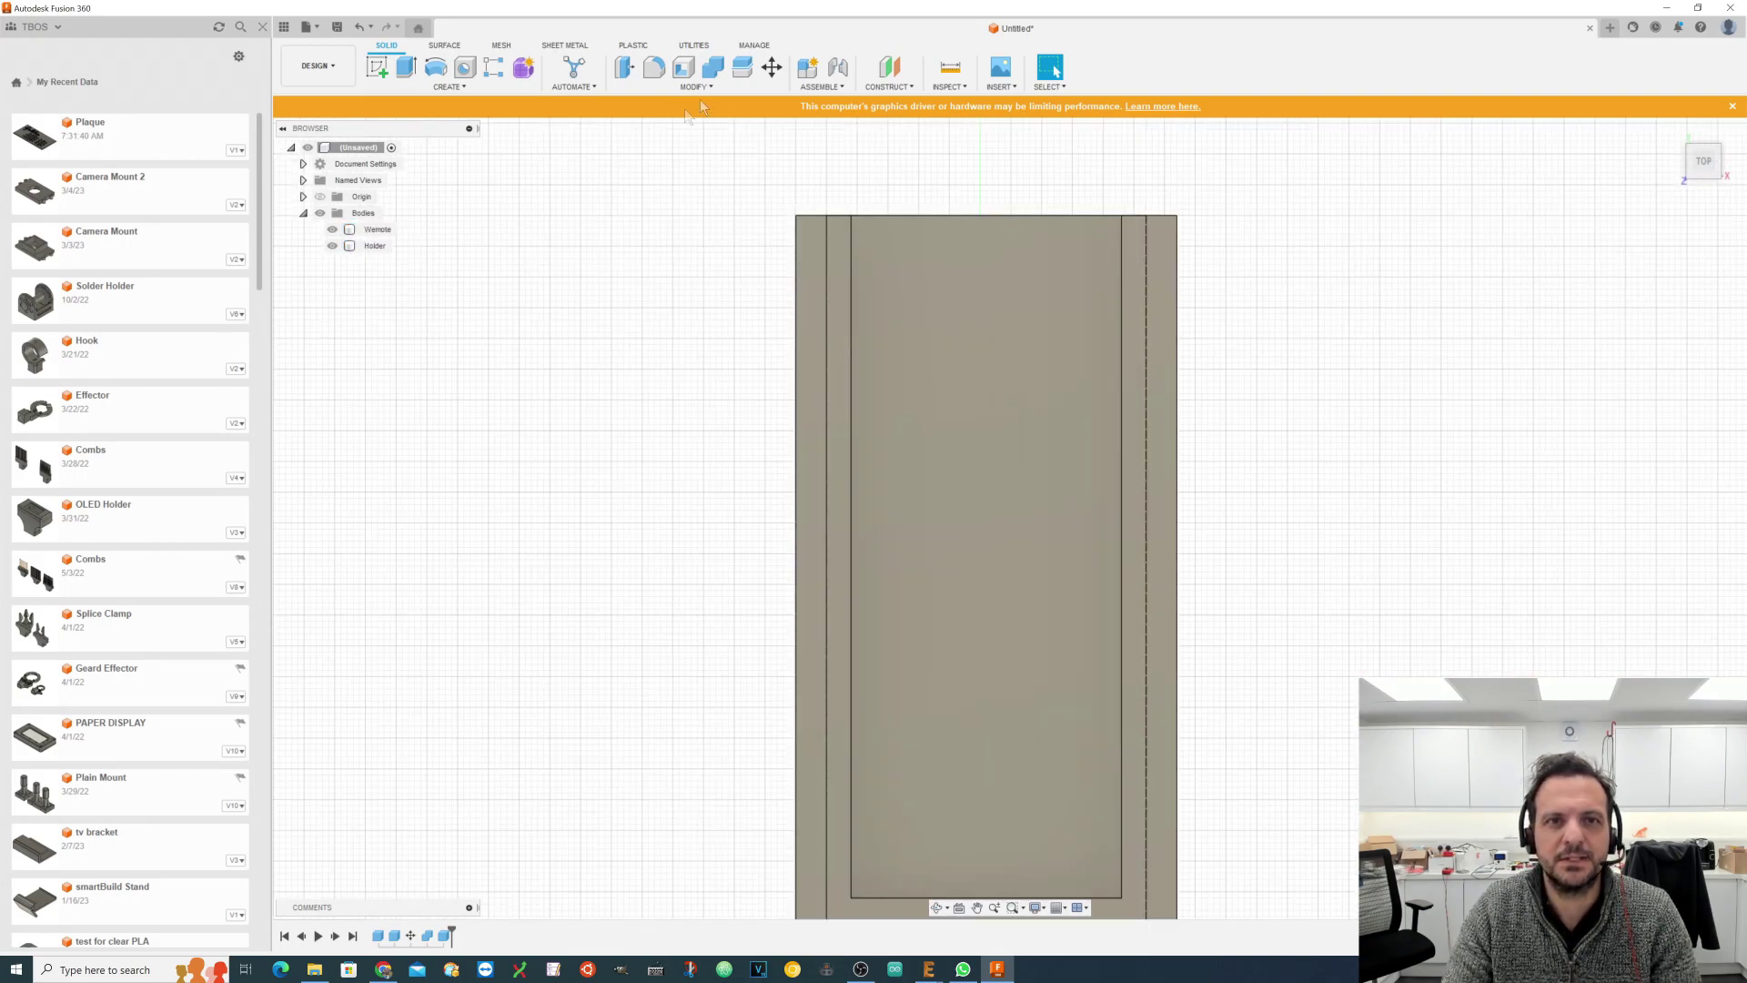
pyautogui.click(772, 68)
pyautogui.click(980, 435)
pyautogui.click(985, 569)
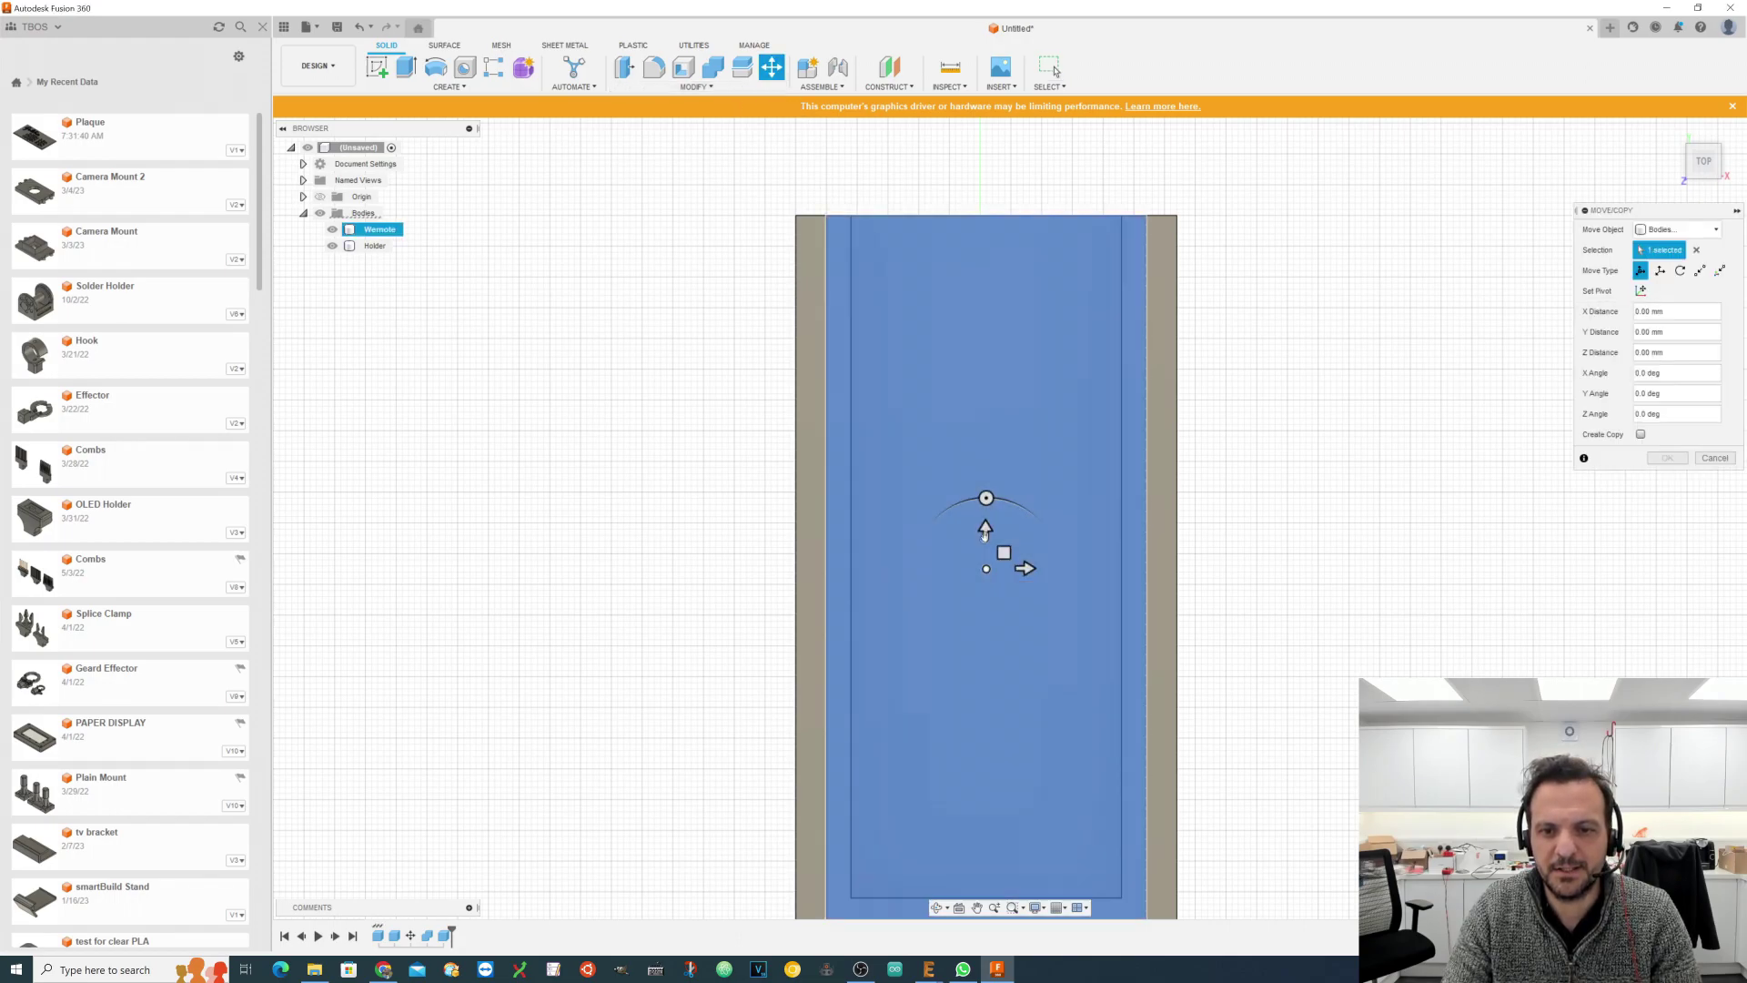
pyautogui.moveTo(986, 529); pyautogui.dragTo(1026, 428)
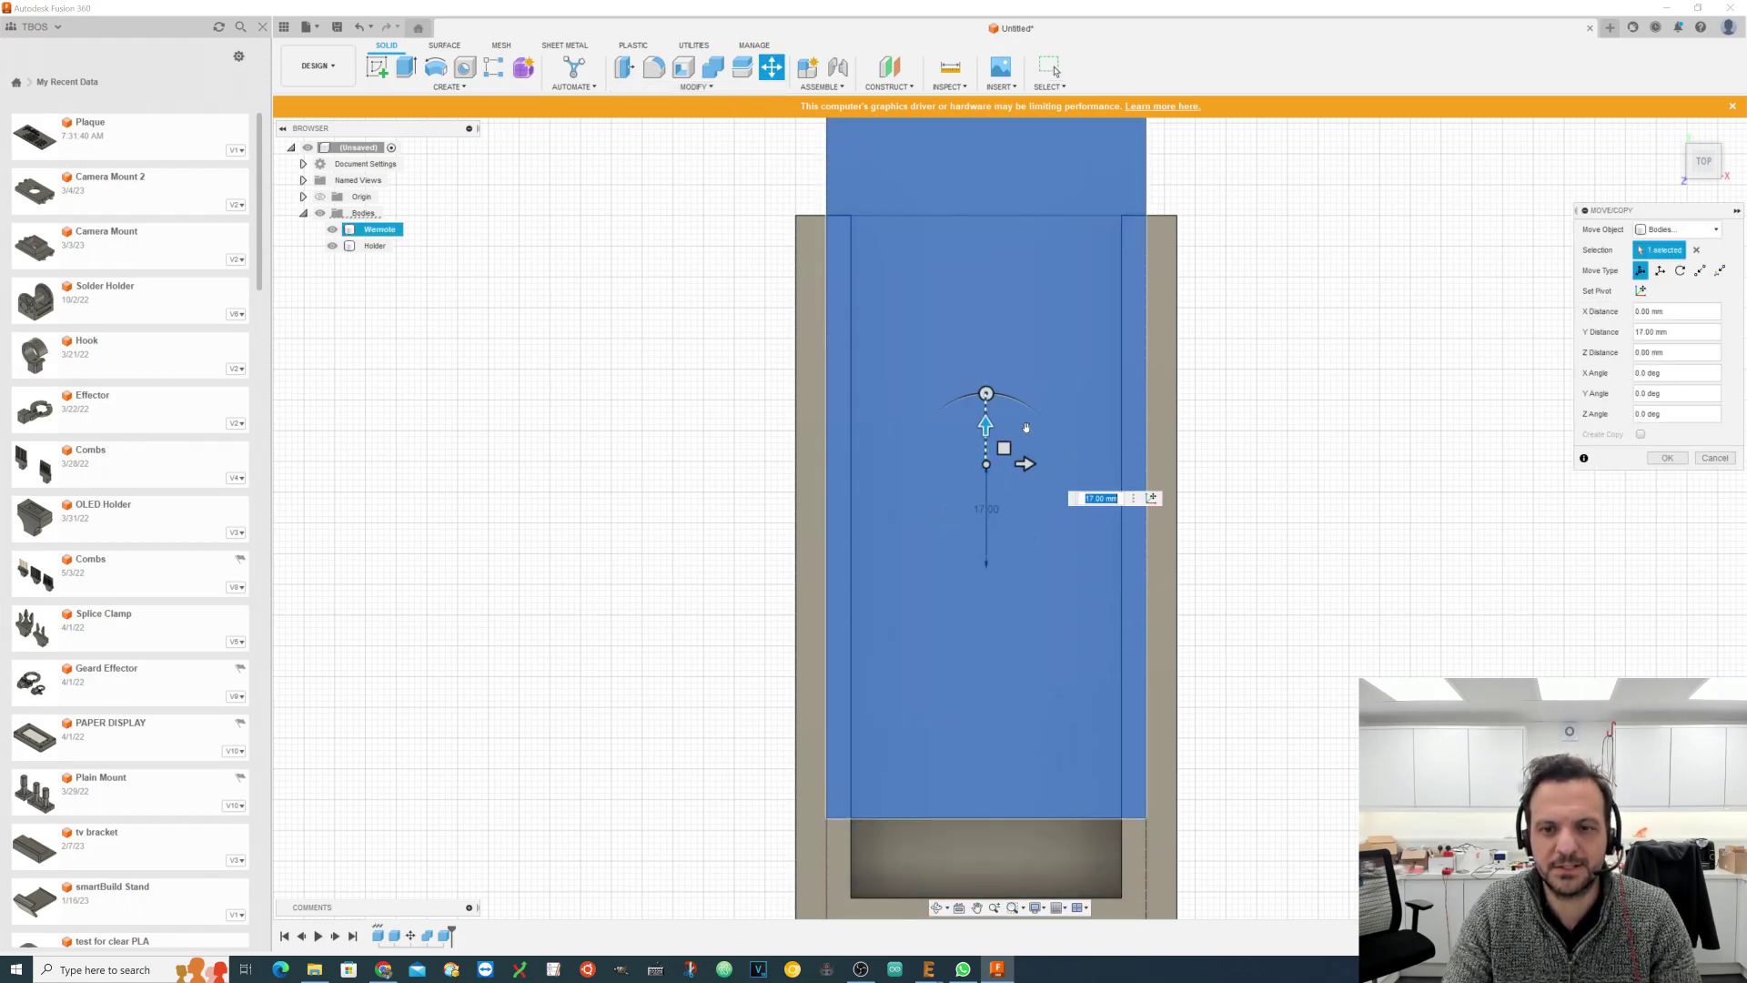
pyautogui.click(1715, 458)
# Step: Hide the Wemote body and inspect the Holder's rim and opened cavity from an angle
pyautogui.click(332, 229)
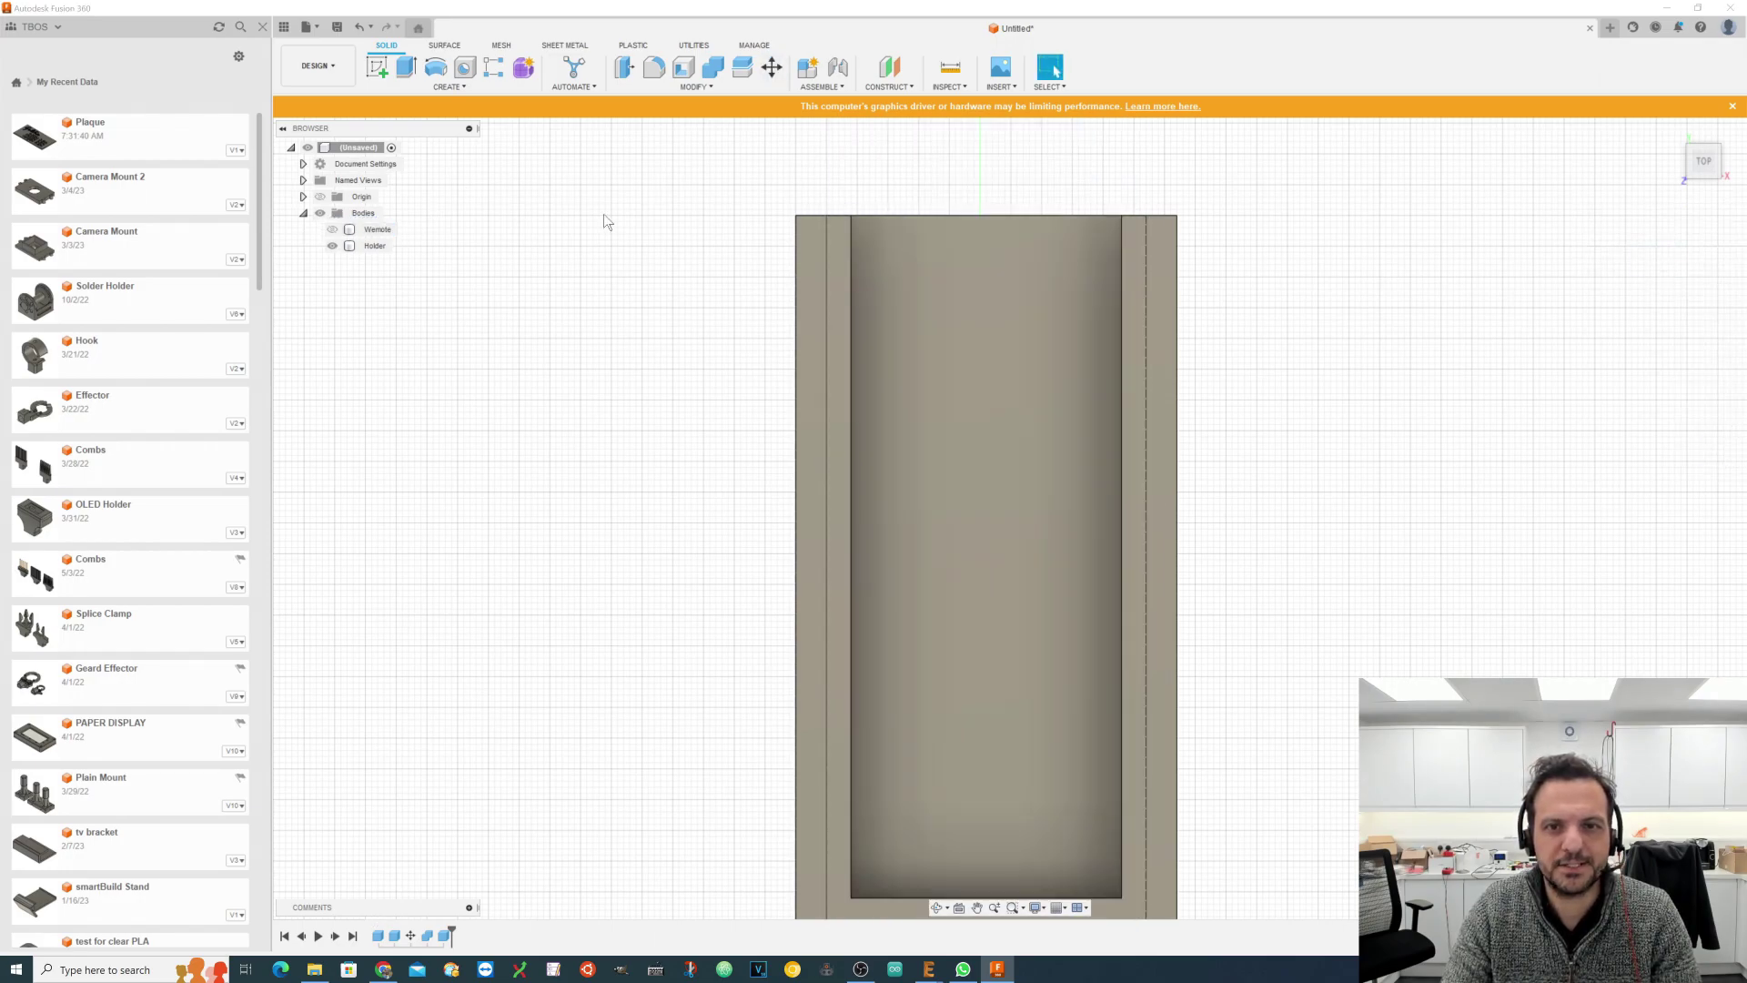
pyautogui.moveTo(1703, 165)
pyautogui.mouseDown()
pyautogui.moveTo(1685, 236)
pyautogui.moveTo(1662, 248)
pyautogui.mouseUp()
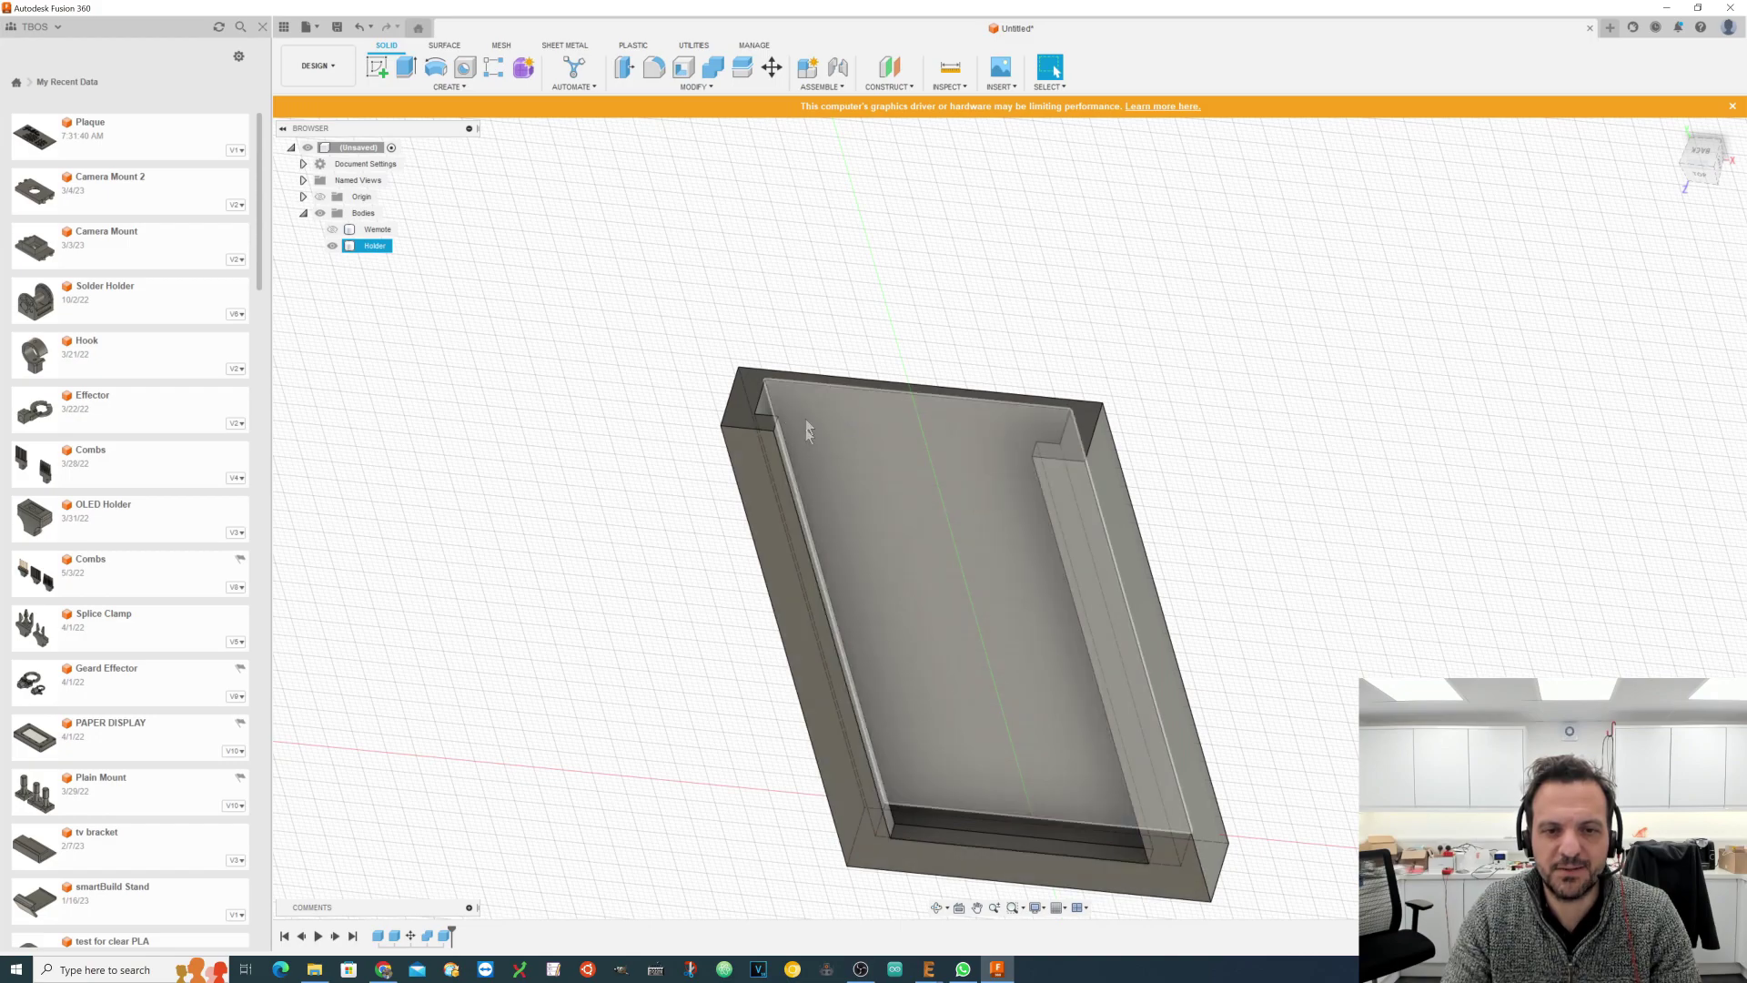
# Step: Extrude the inner face of the Holder's left long side wall, as seen from above, by -0.5 mm as a Cut
pyautogui.scroll(5, 845, 419)
pyautogui.scroll(2, 845, 423)
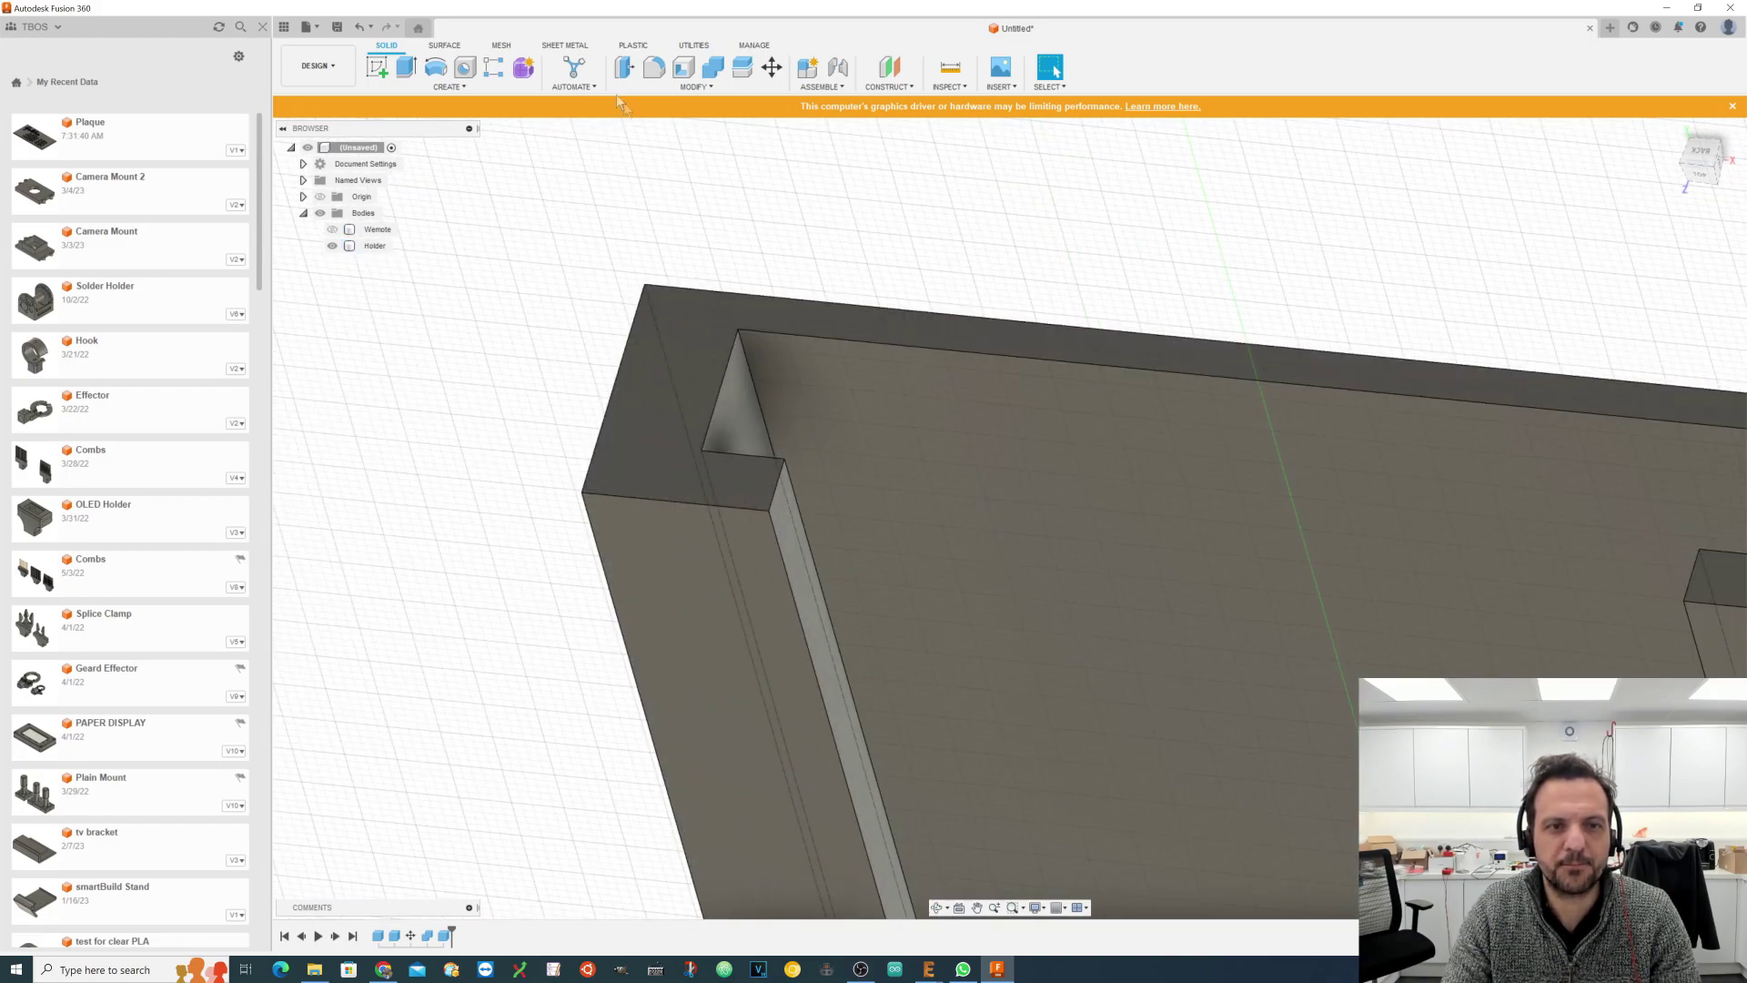
pyautogui.click(407, 67)
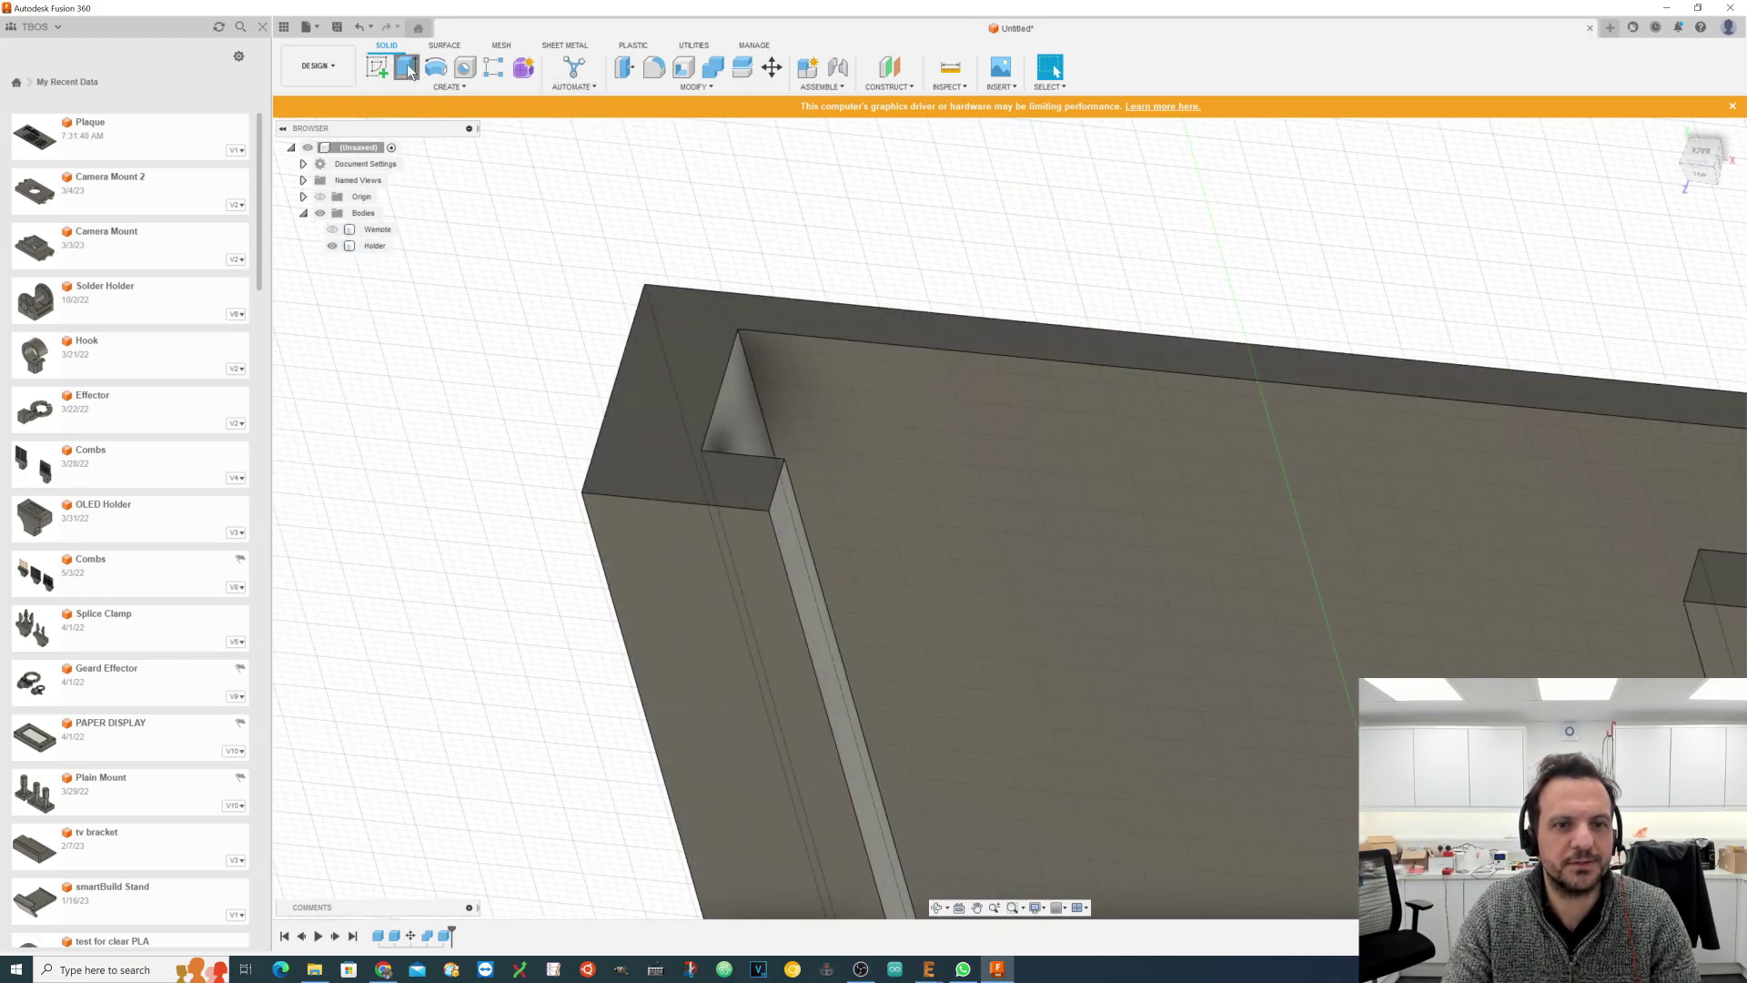
pyautogui.click(734, 438)
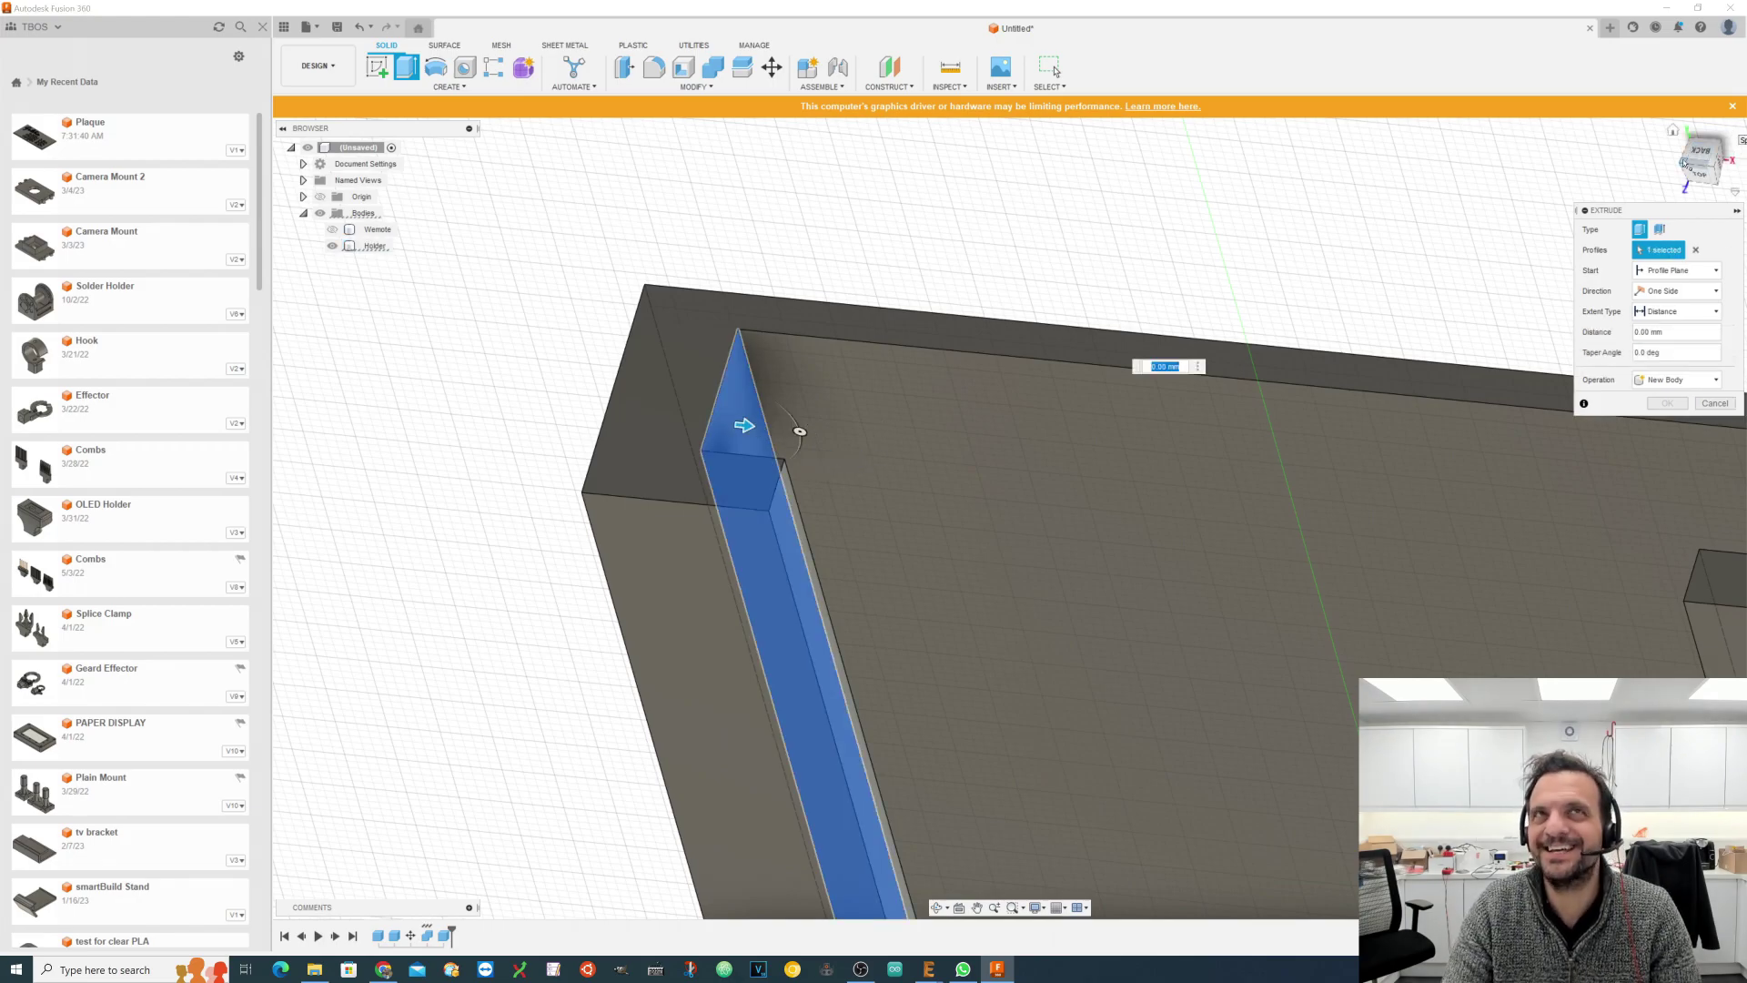
pyautogui.scroll(-2, 1471, 325)
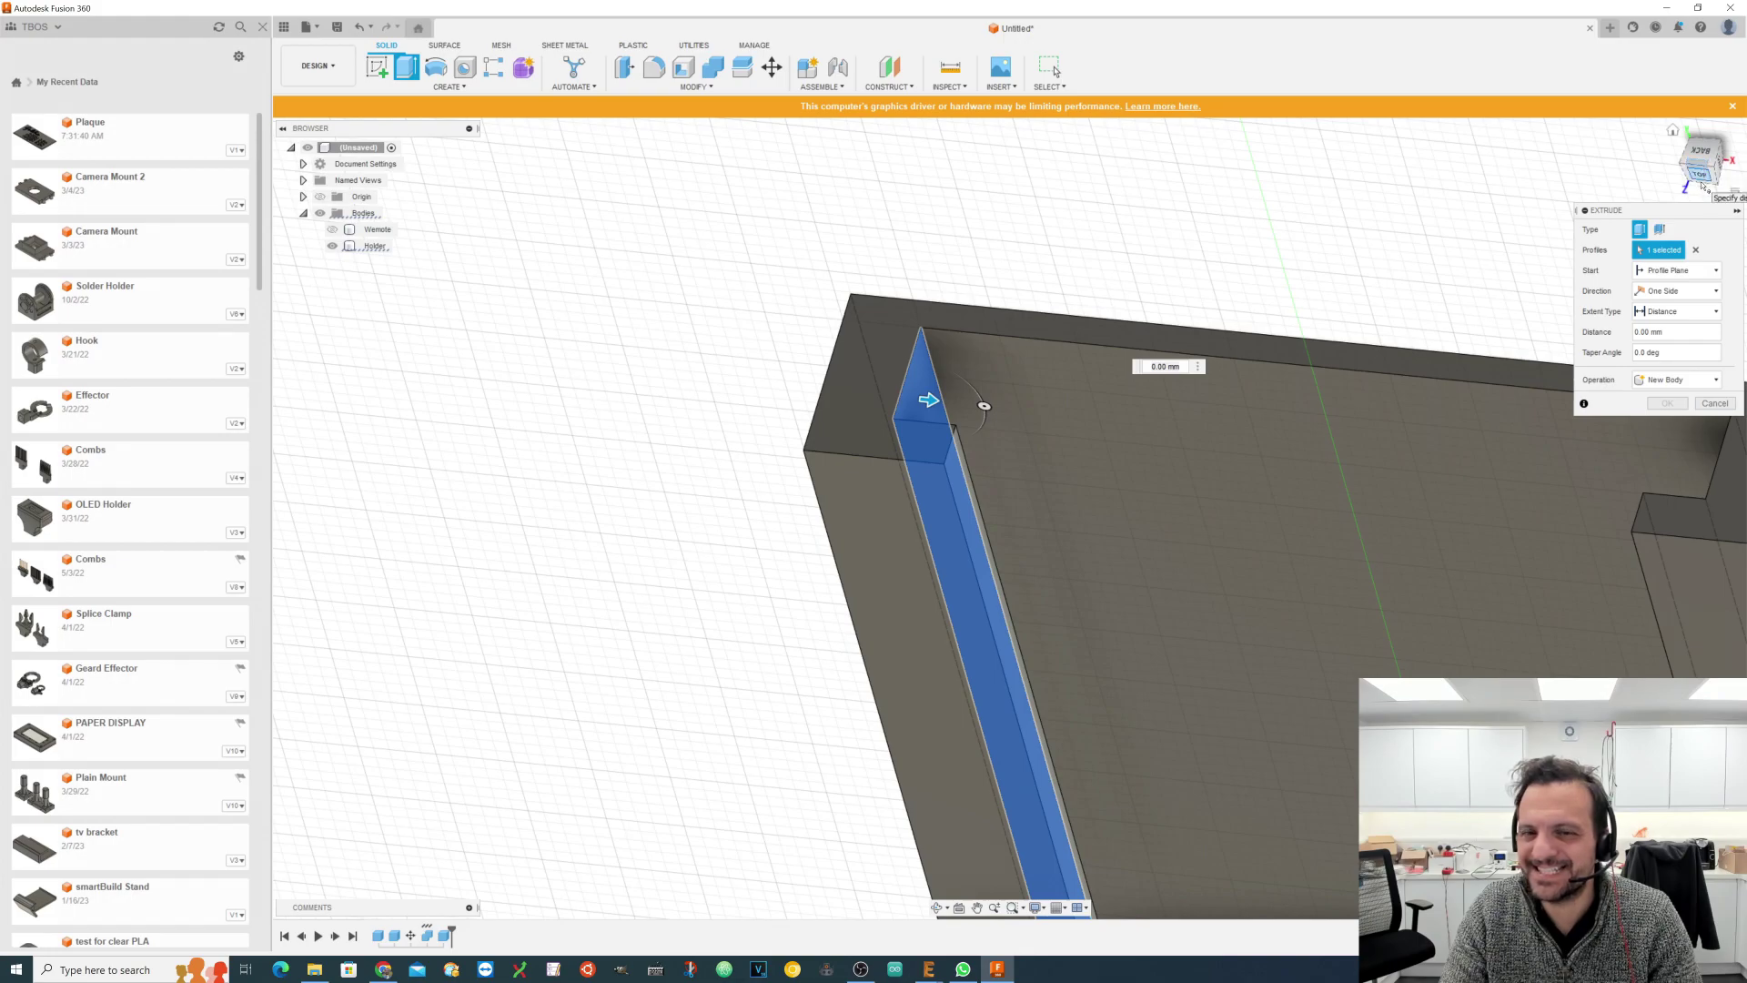
pyautogui.click(1698, 174)
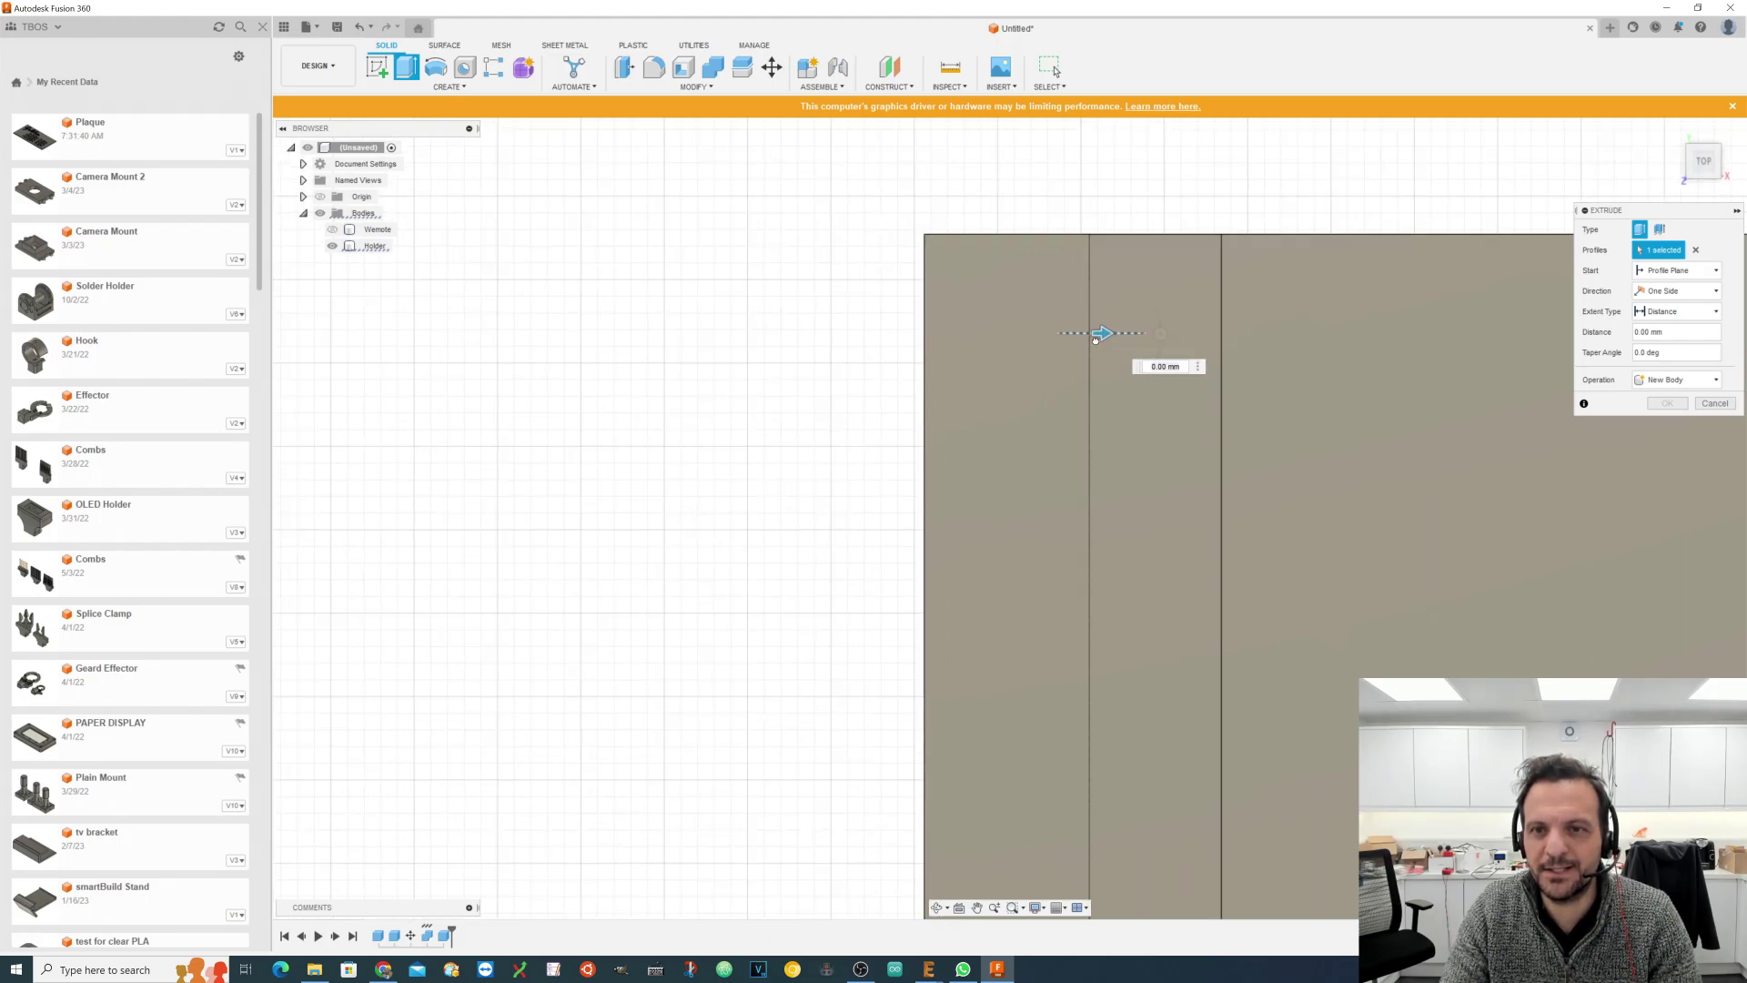
pyautogui.moveTo(1096, 339); pyautogui.dragTo(1079, 333)
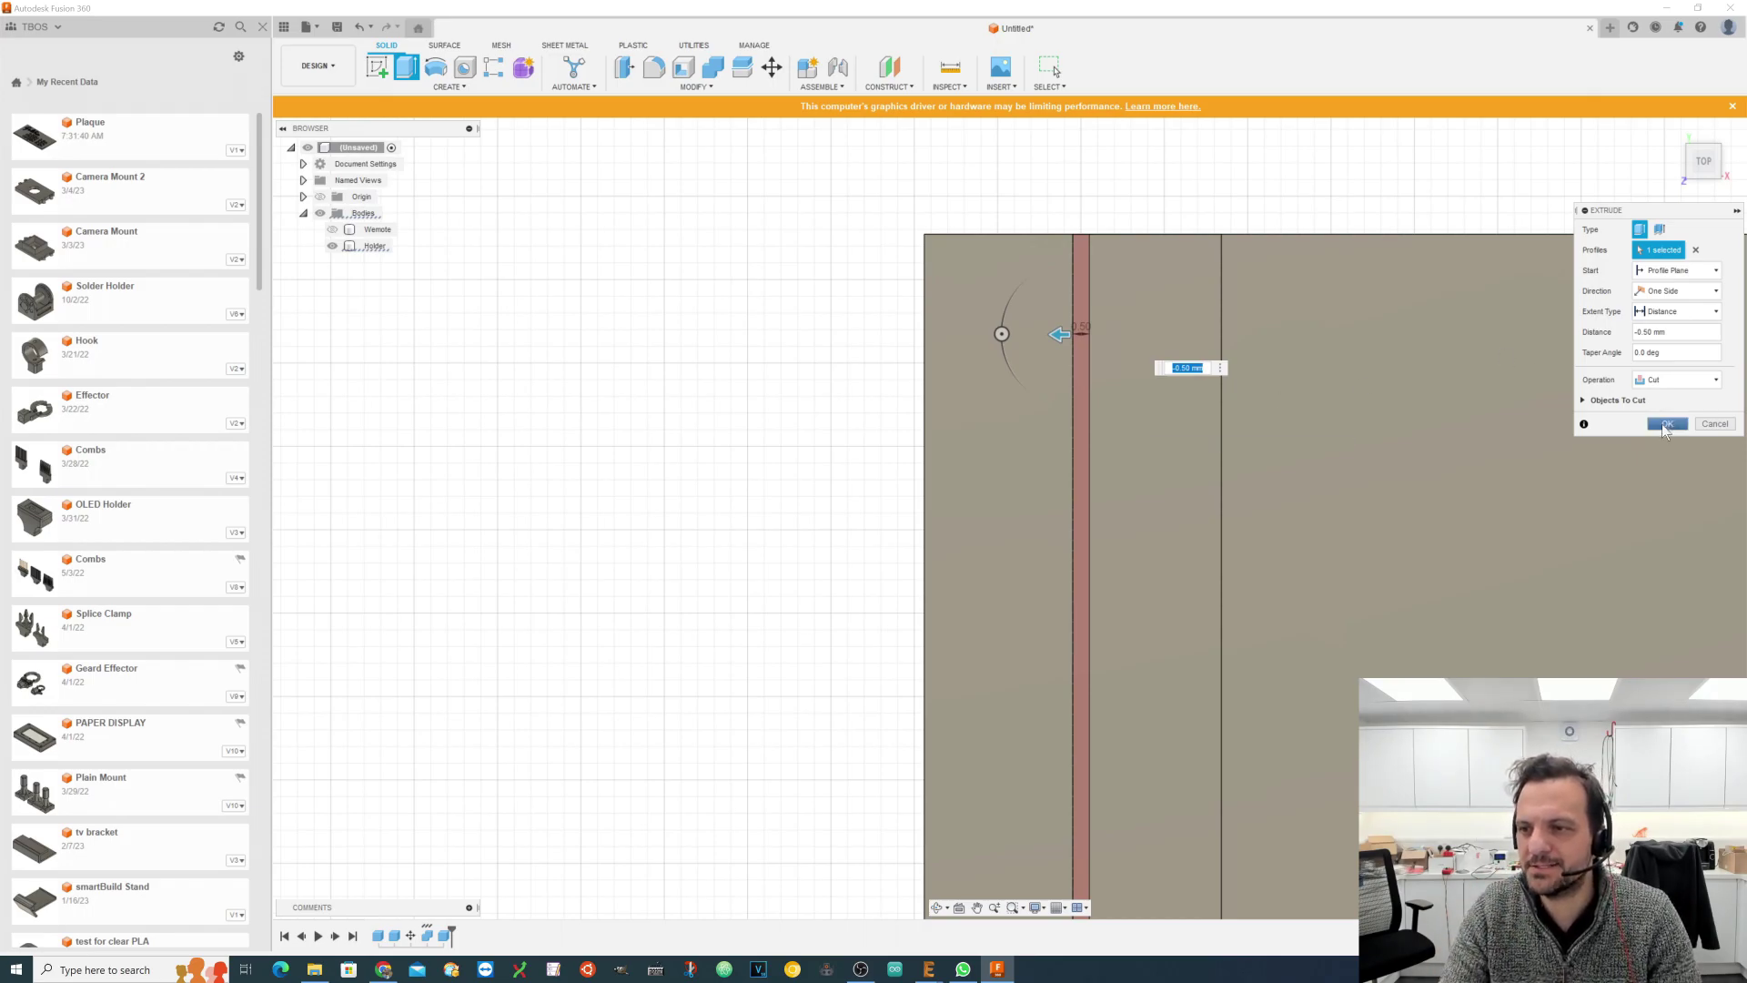
pyautogui.click(1666, 424)
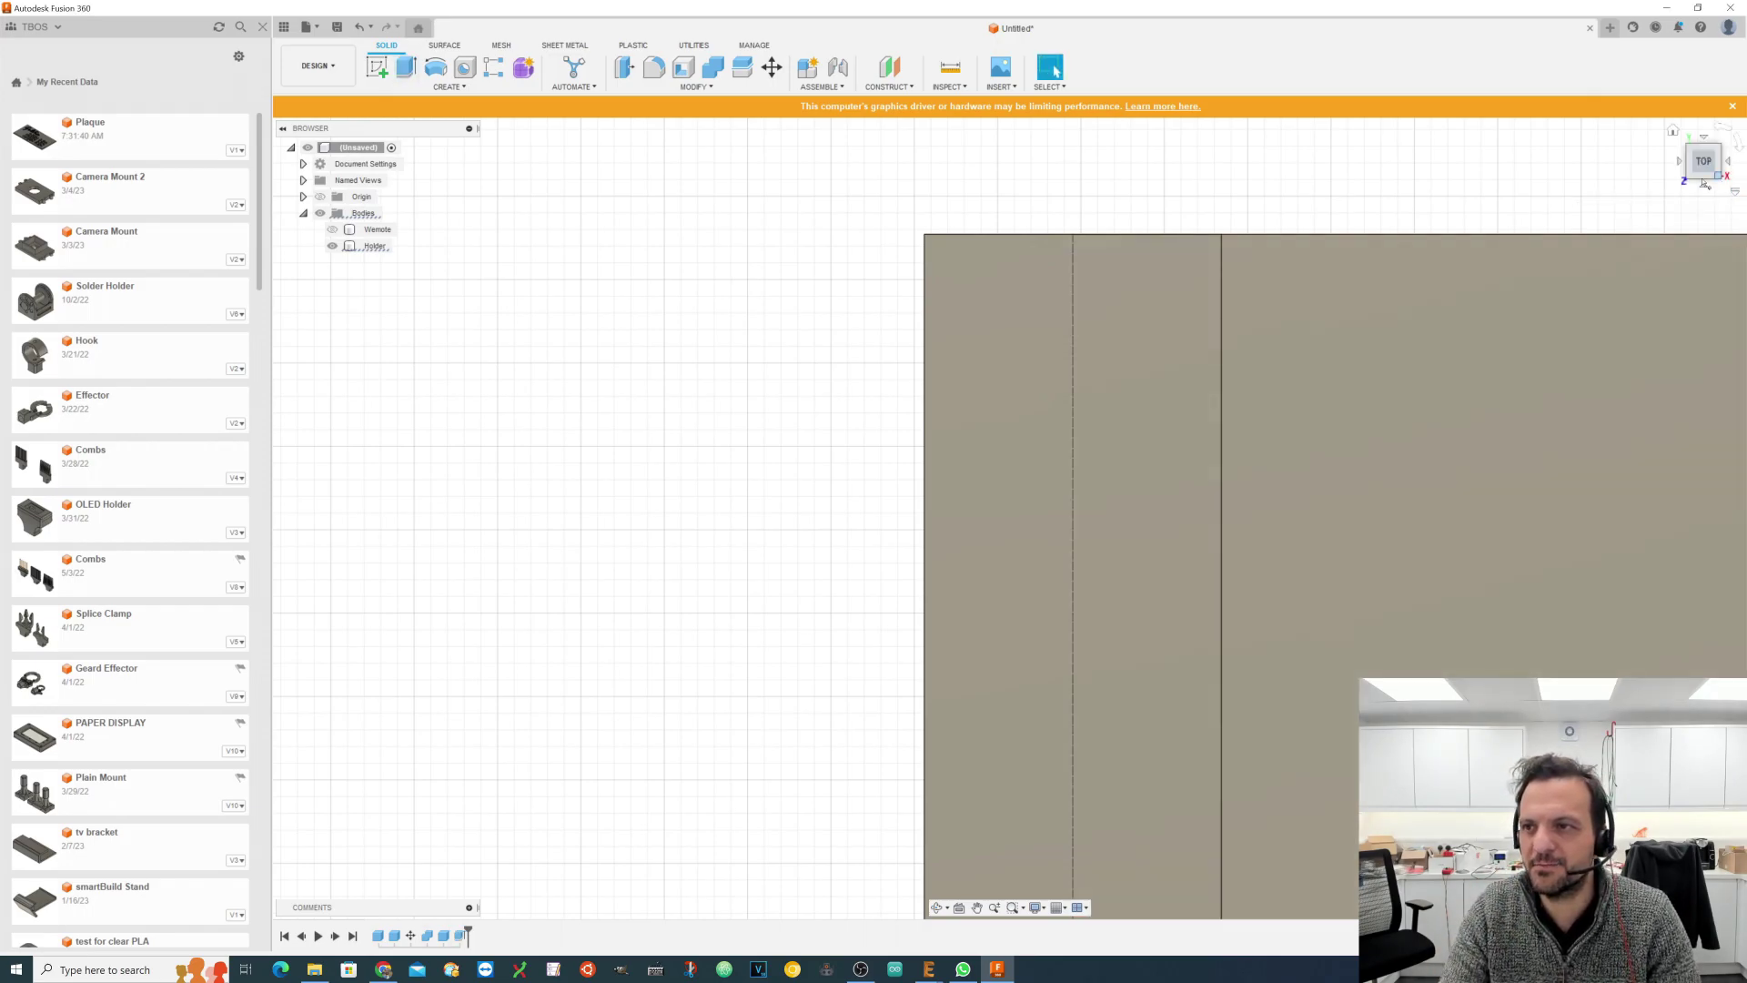
# Step: Extrude the opposite long inner side face of the Holder's cavity by -0.5 mm with the Cut operation
pyautogui.scroll(-2, 1668, 182)
pyautogui.moveTo(1694, 167); pyautogui.dragTo(1711, 195)
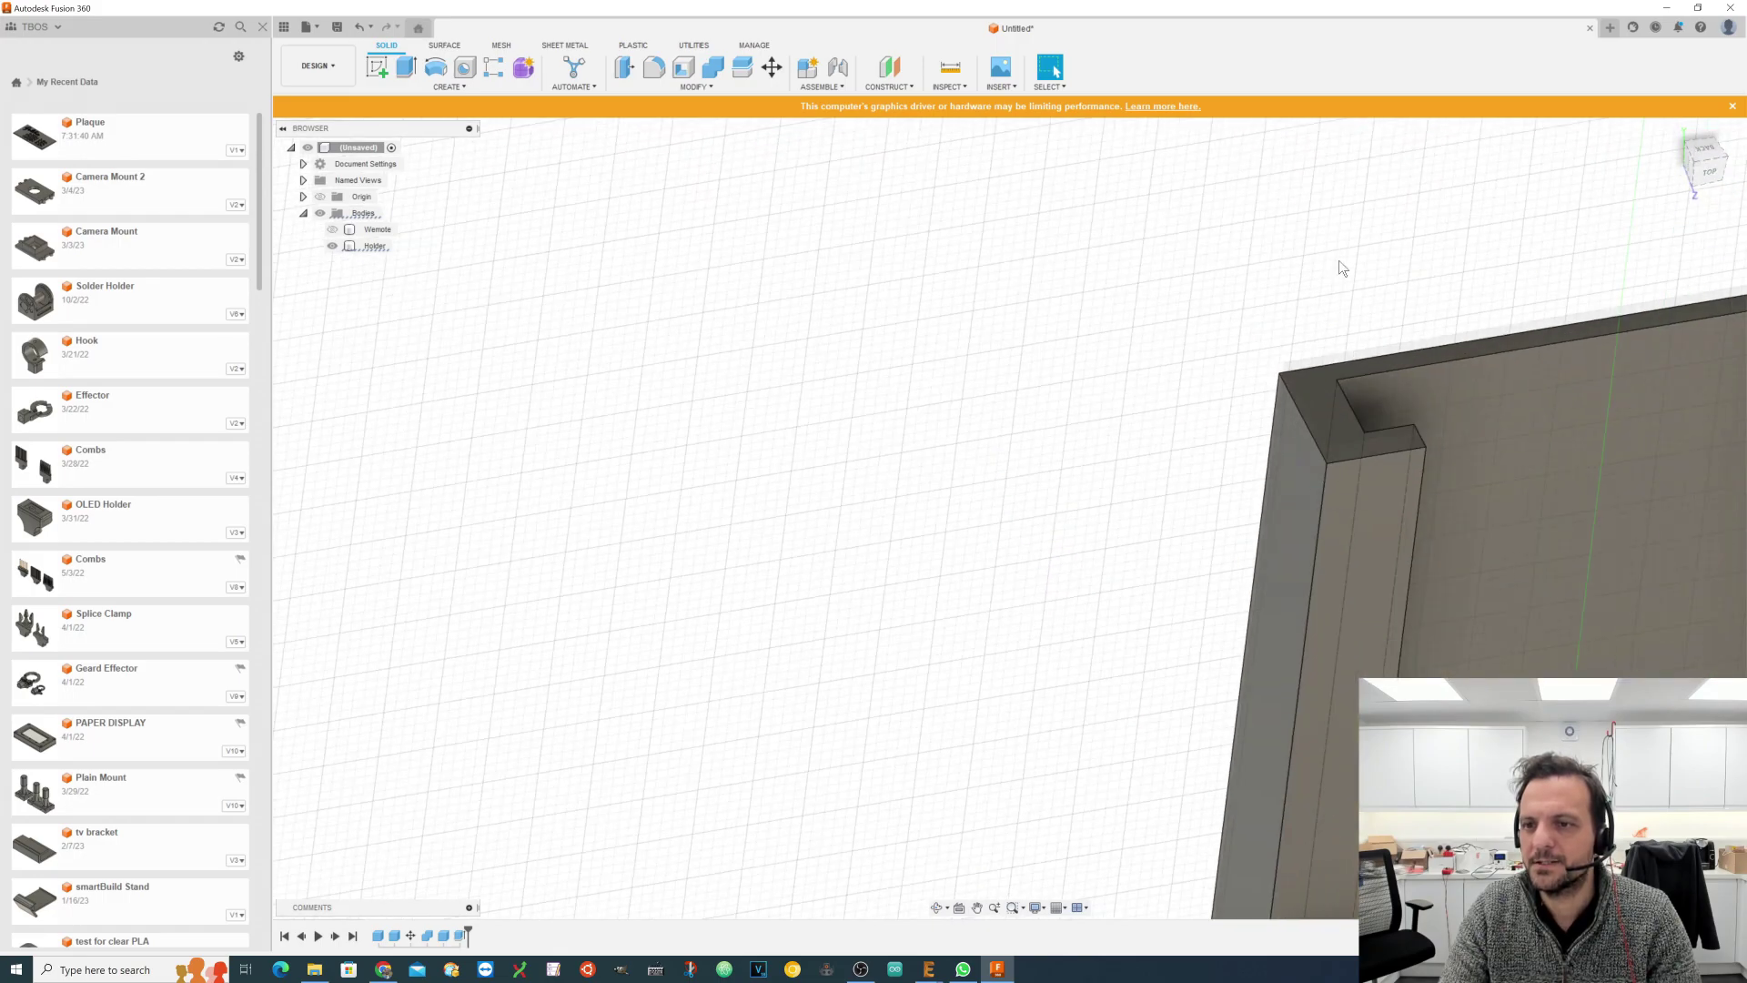
pyautogui.scroll(-4, 980, 368)
pyautogui.scroll(2, 1297, 417)
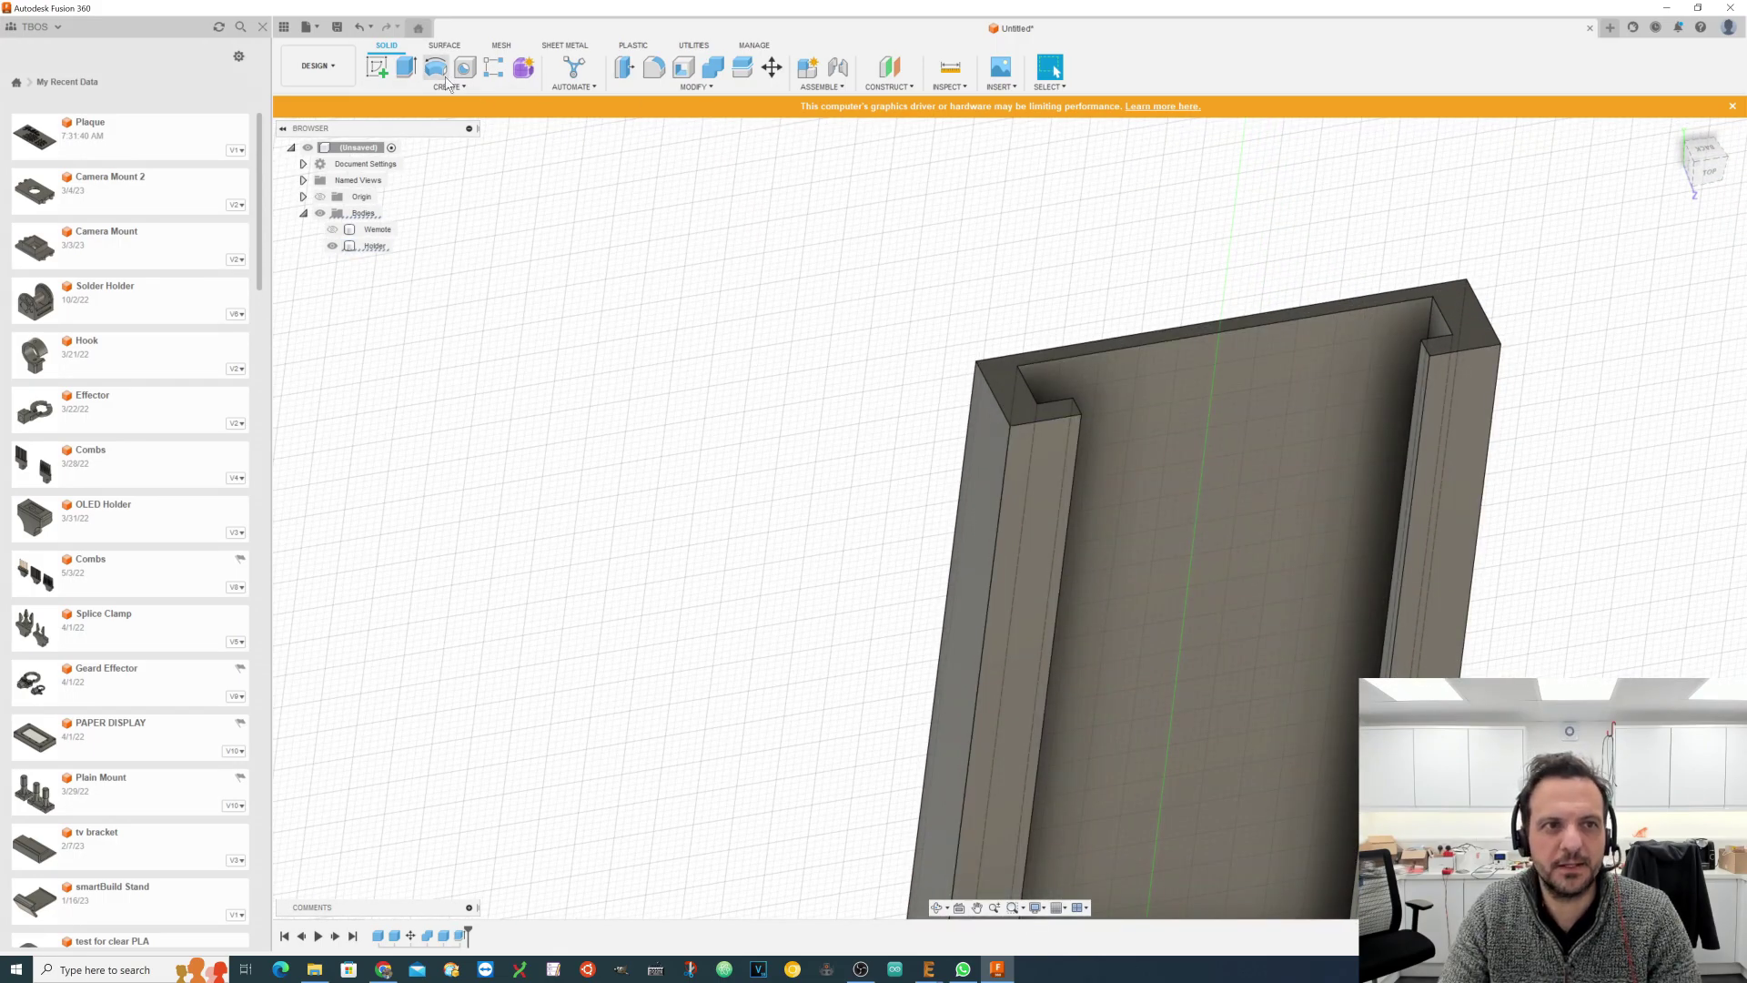
pyautogui.click(406, 66)
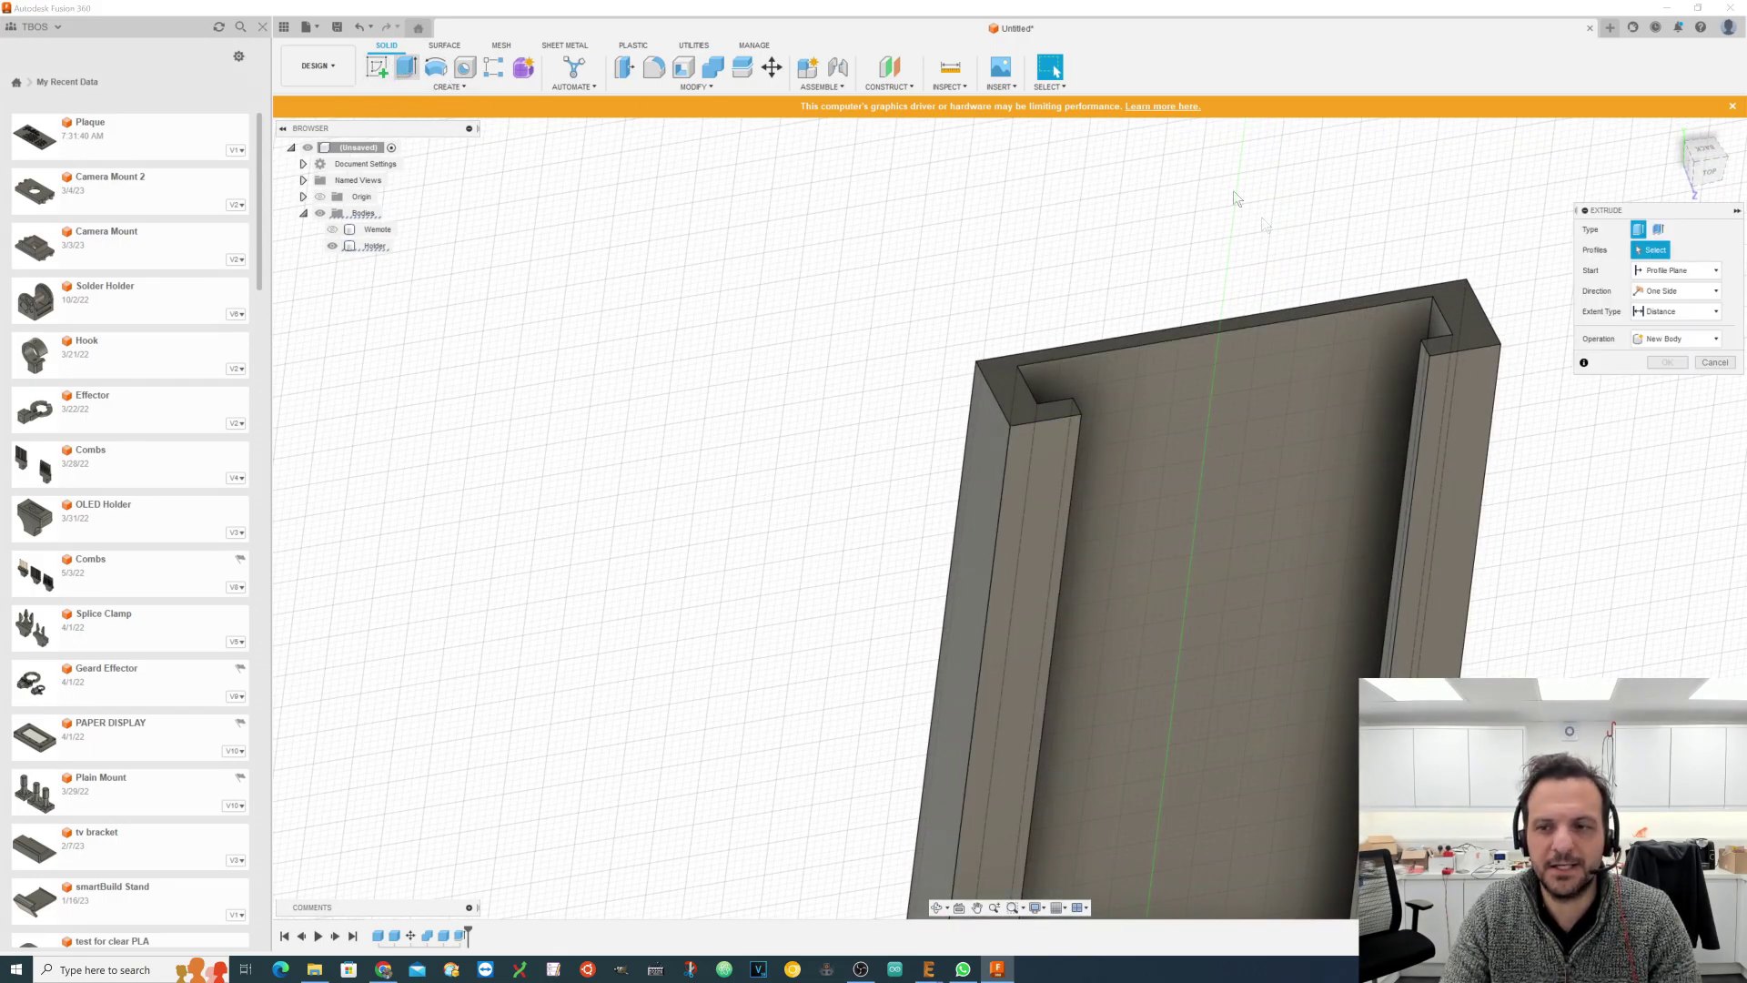
pyautogui.click(1430, 332)
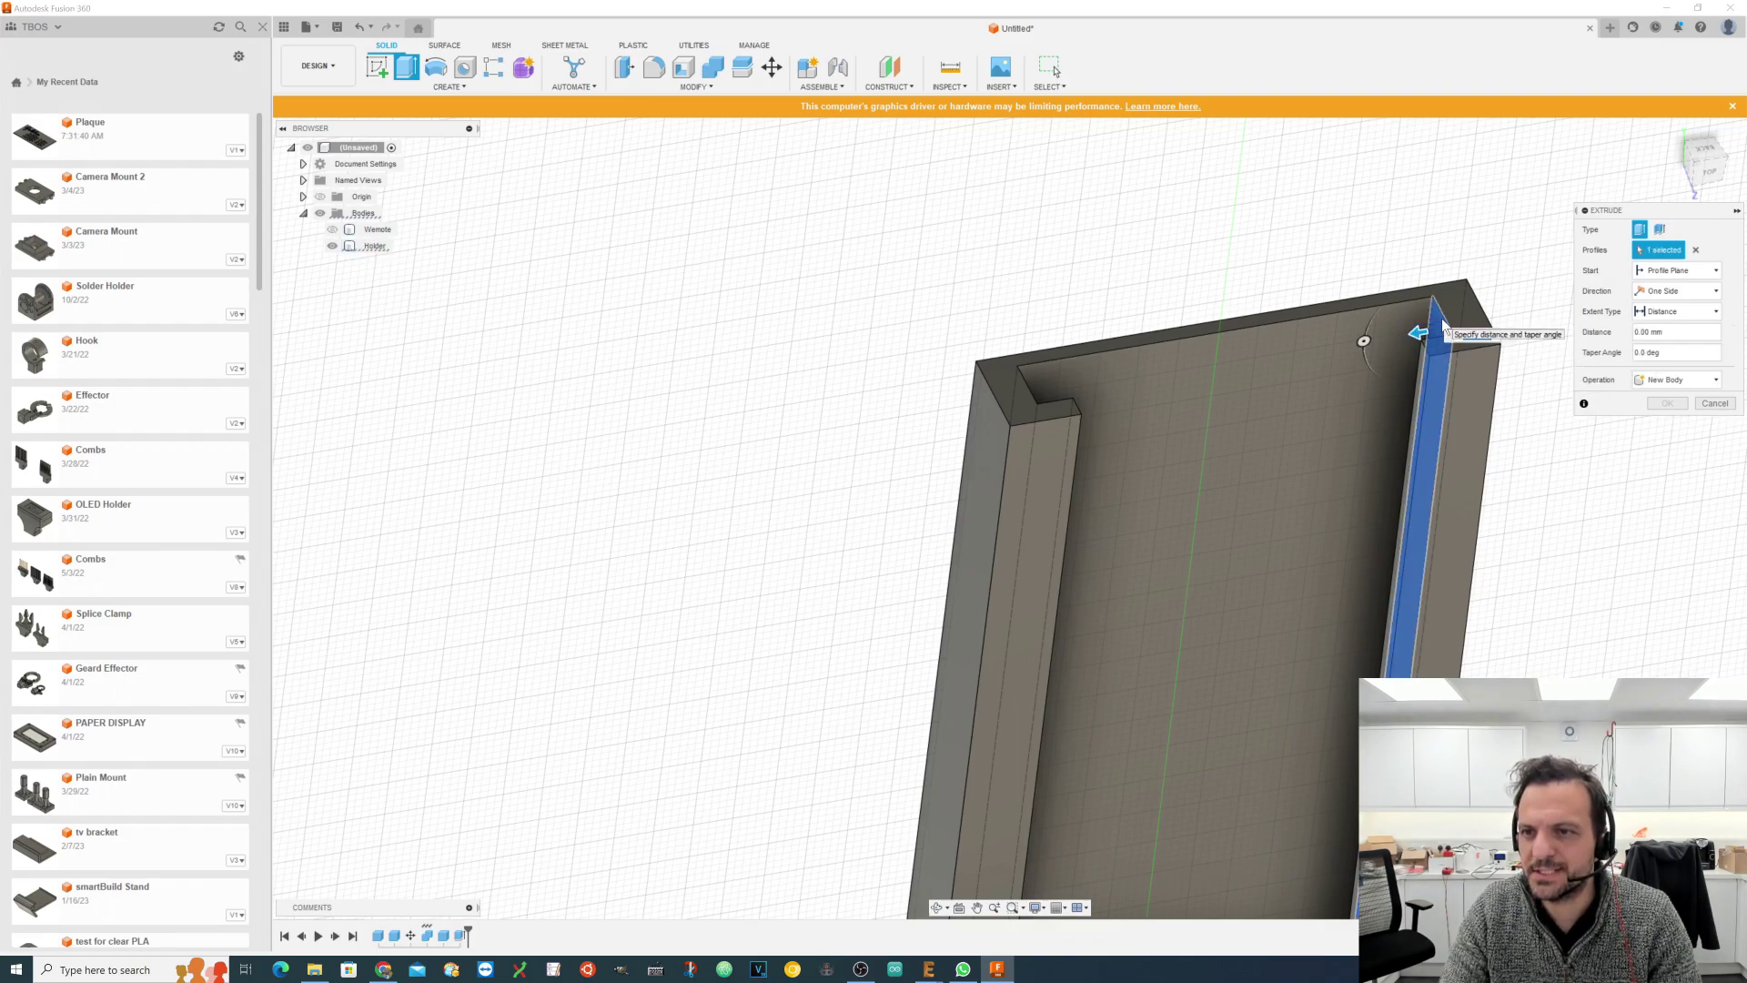
pyautogui.write('-1')
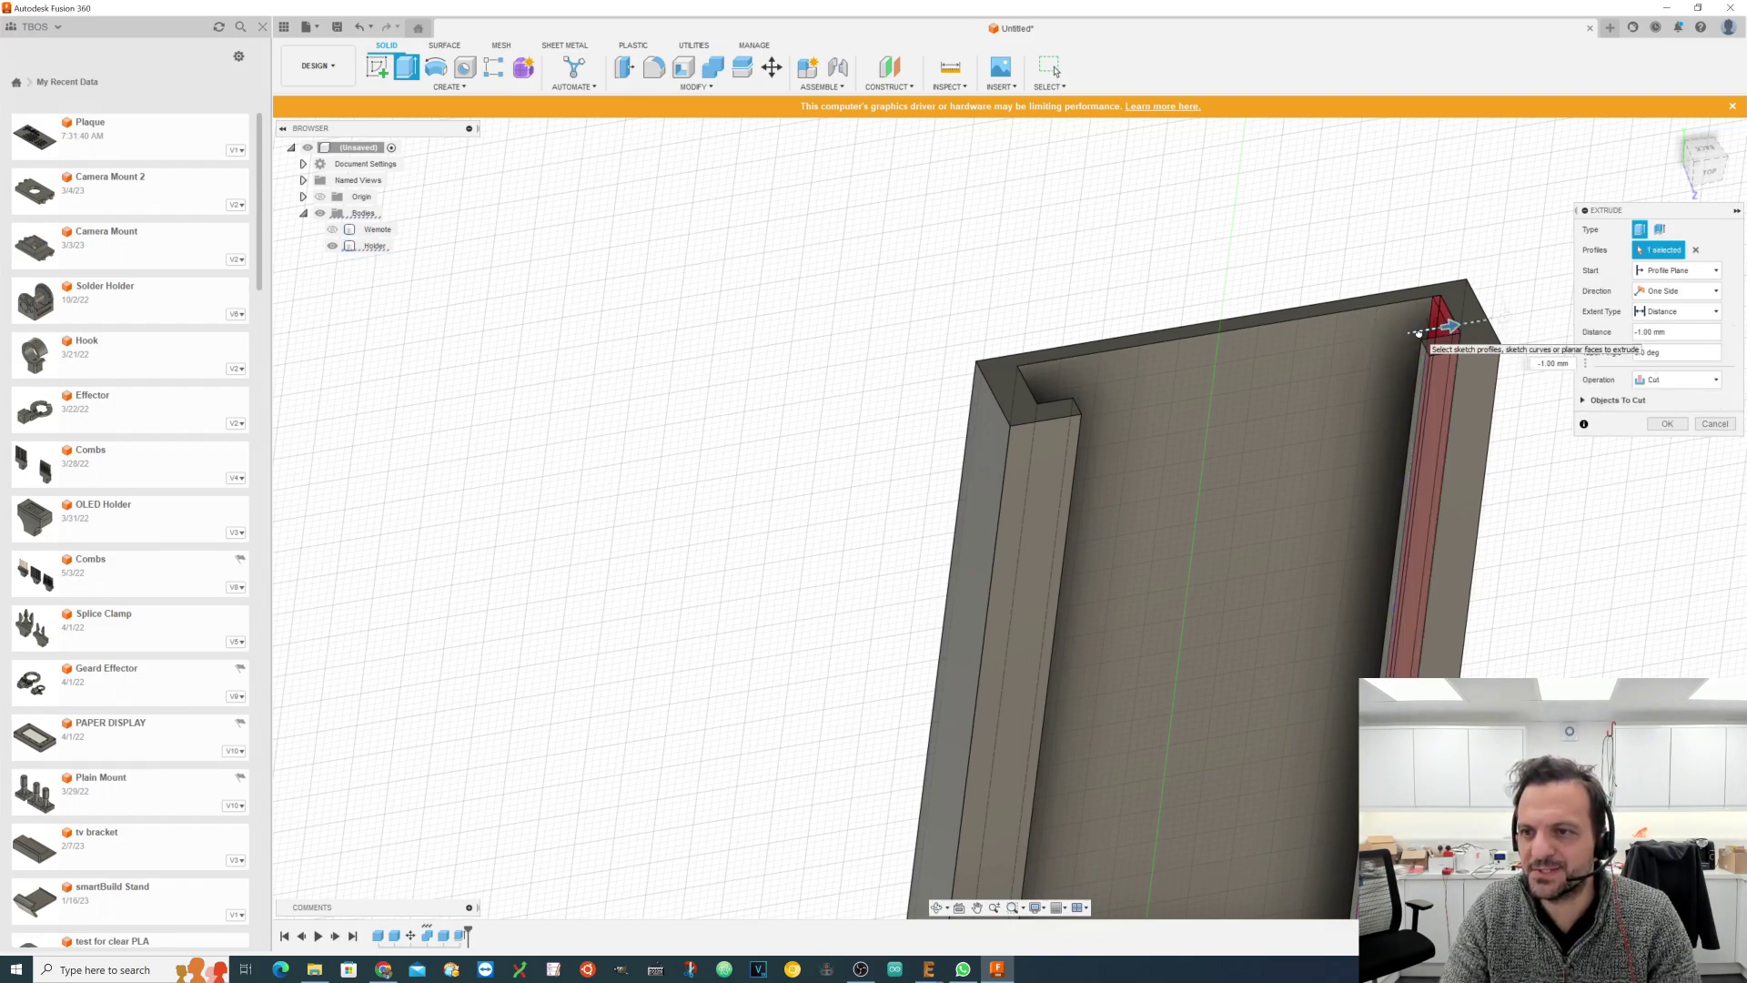
pyautogui.write('-')
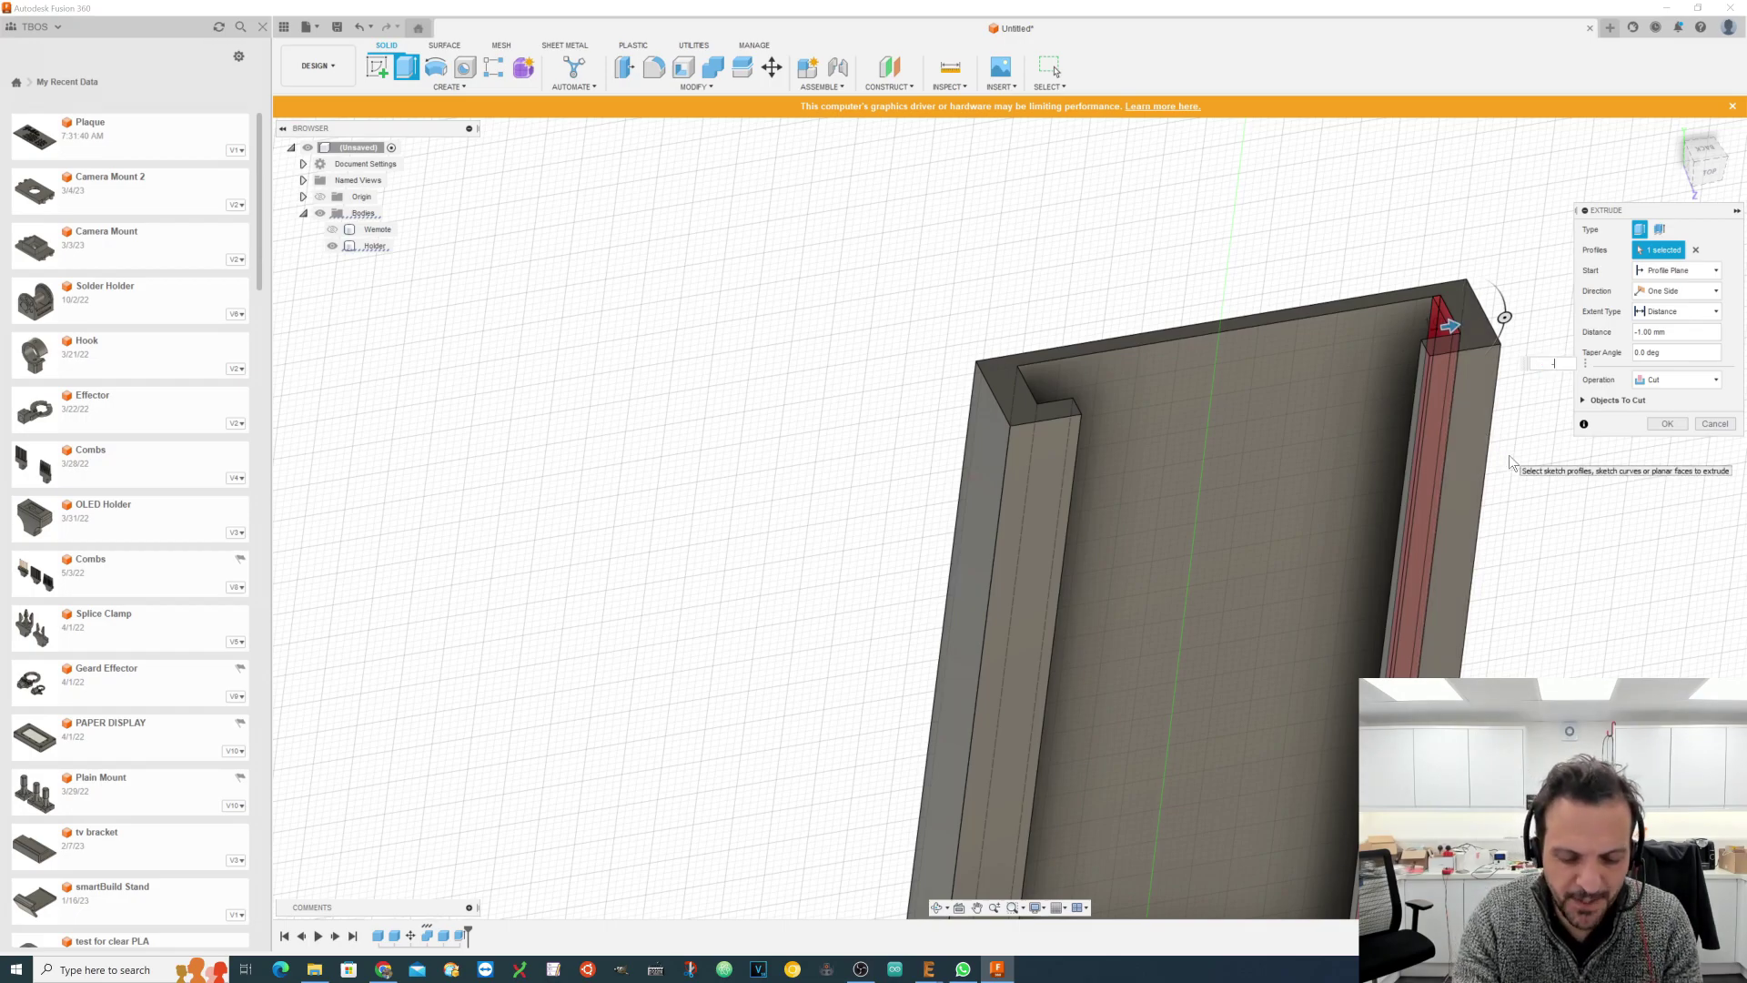
pyautogui.write('0.5')
pyautogui.press('Return')
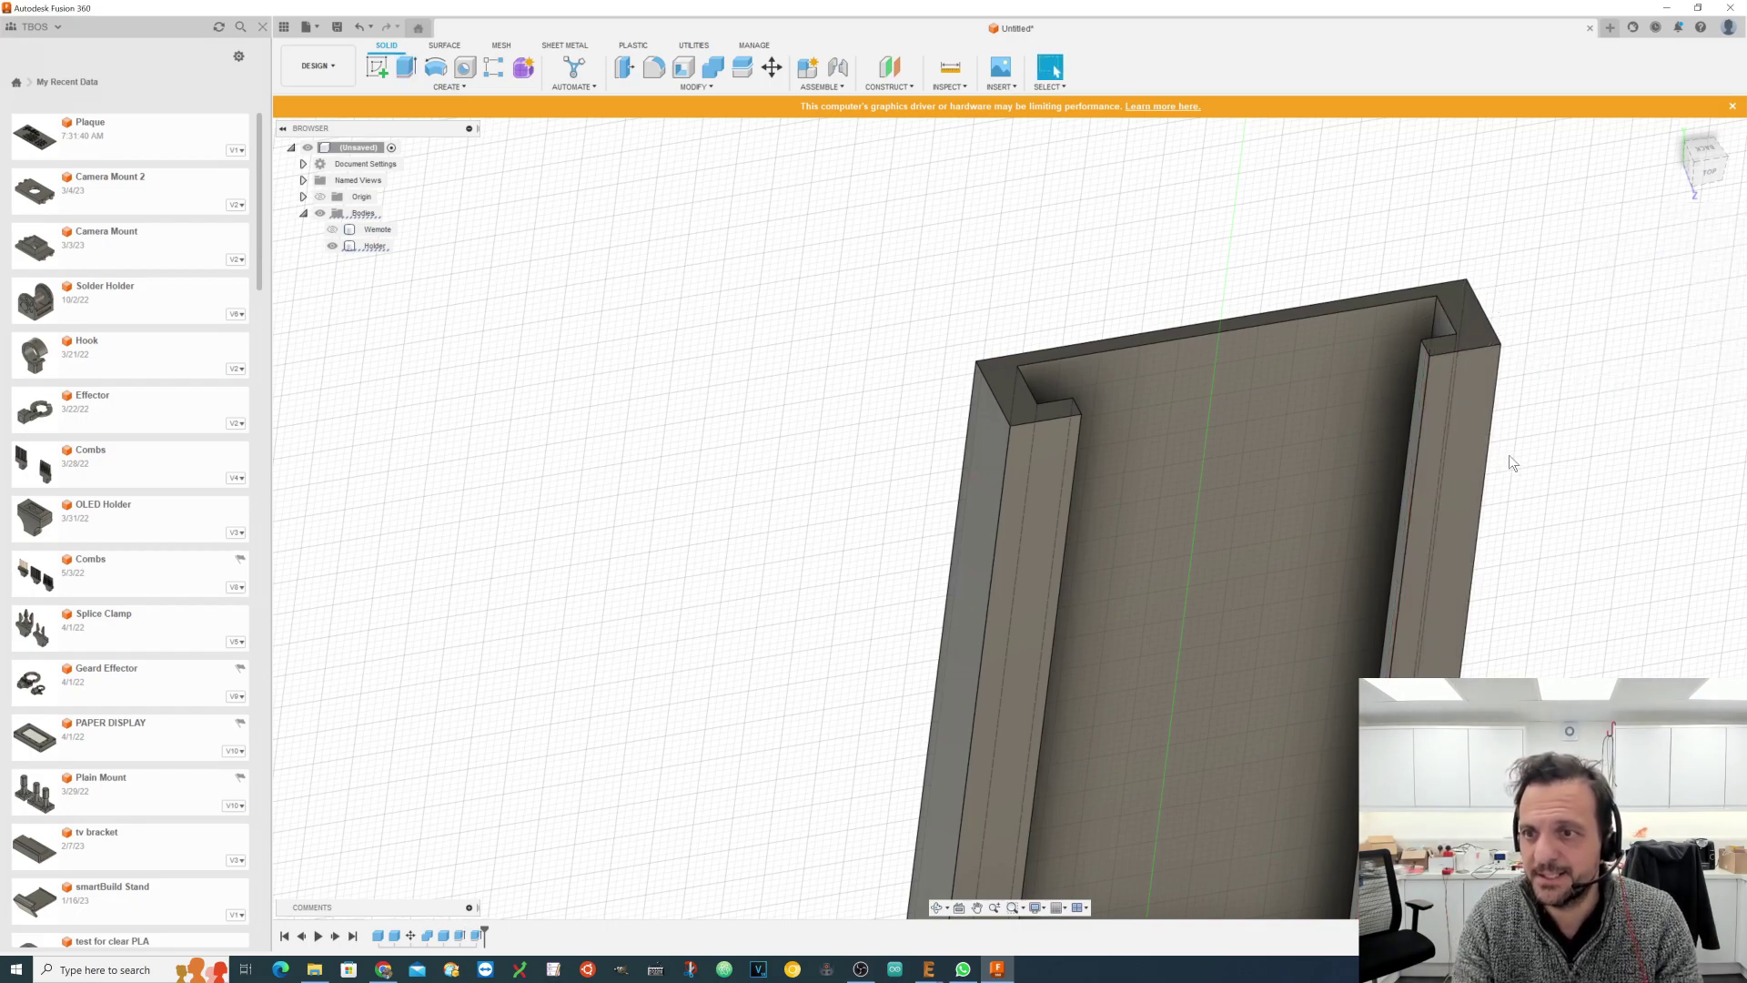
pyautogui.moveTo(1696, 222)
pyautogui.keyDown('shift'); pyautogui.mouseDown(button='middle')
pyautogui.moveTo(1693, 192)
pyautogui.moveTo(1456, 391)
pyautogui.moveTo(1396, 337)
pyautogui.mouseUp(button='middle'); pyautogui.keyUp('shift')
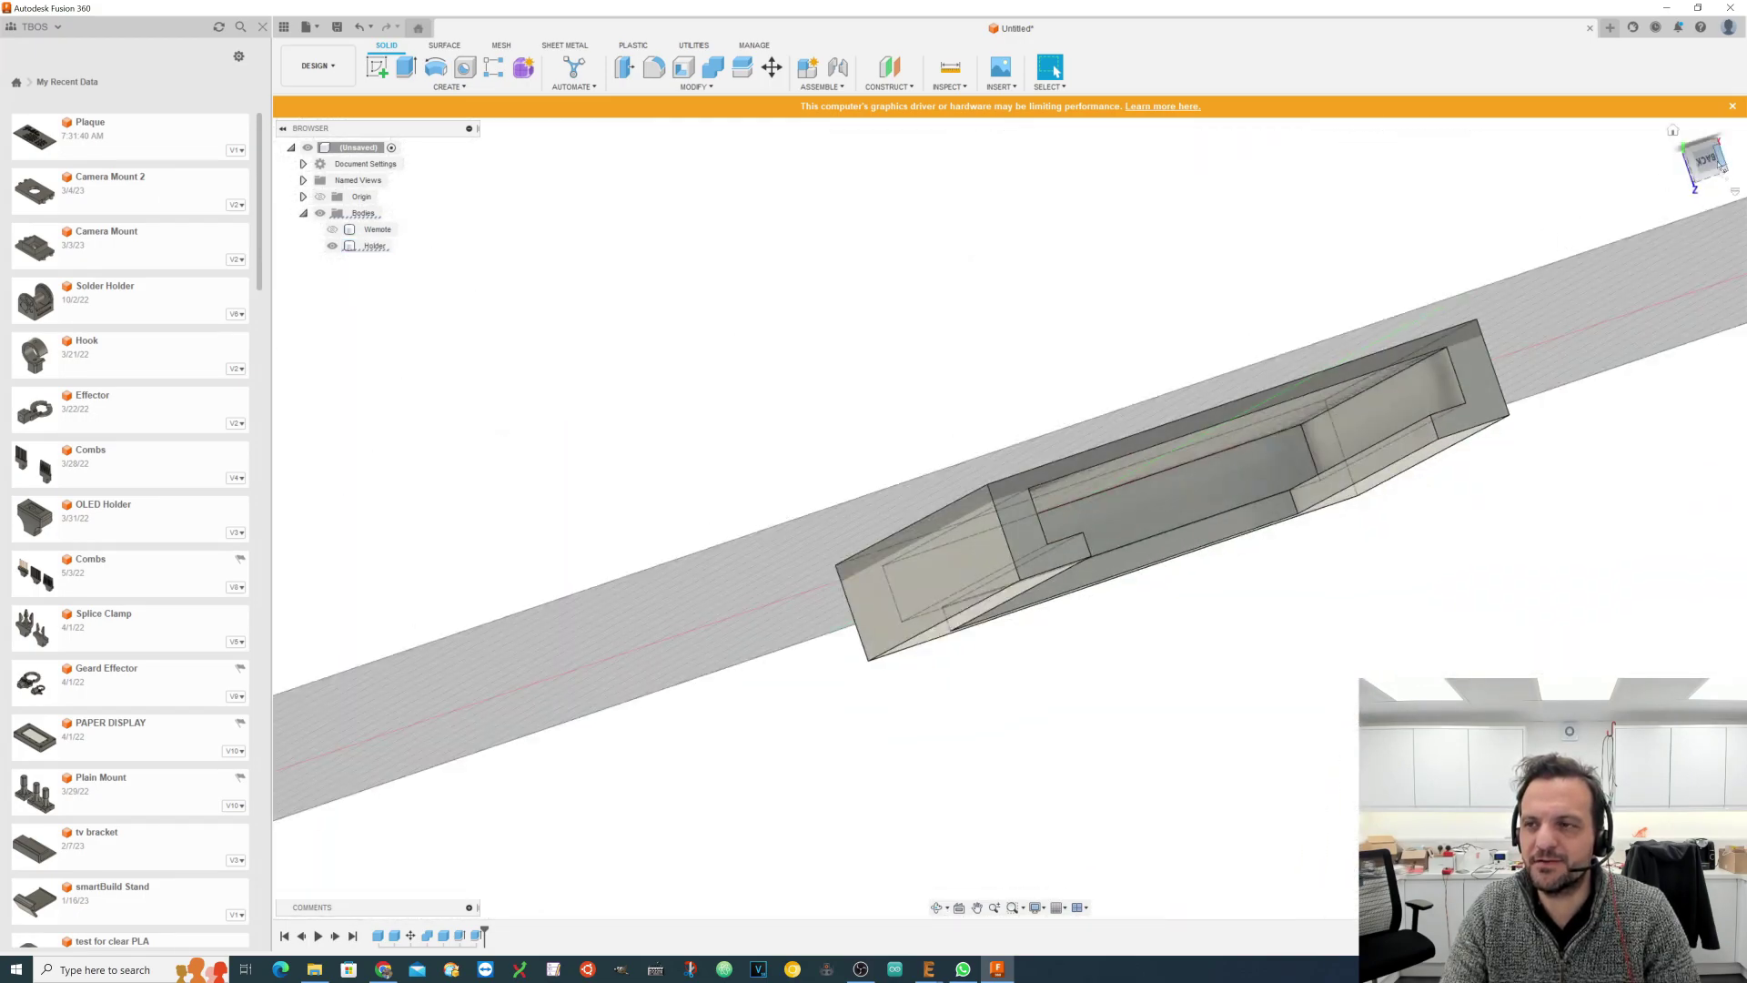
pyautogui.keyDown('shift'); pyautogui.moveTo(1708, 164); pyautogui.dragTo(1676, 177, button='middle'); pyautogui.keyUp('shift')
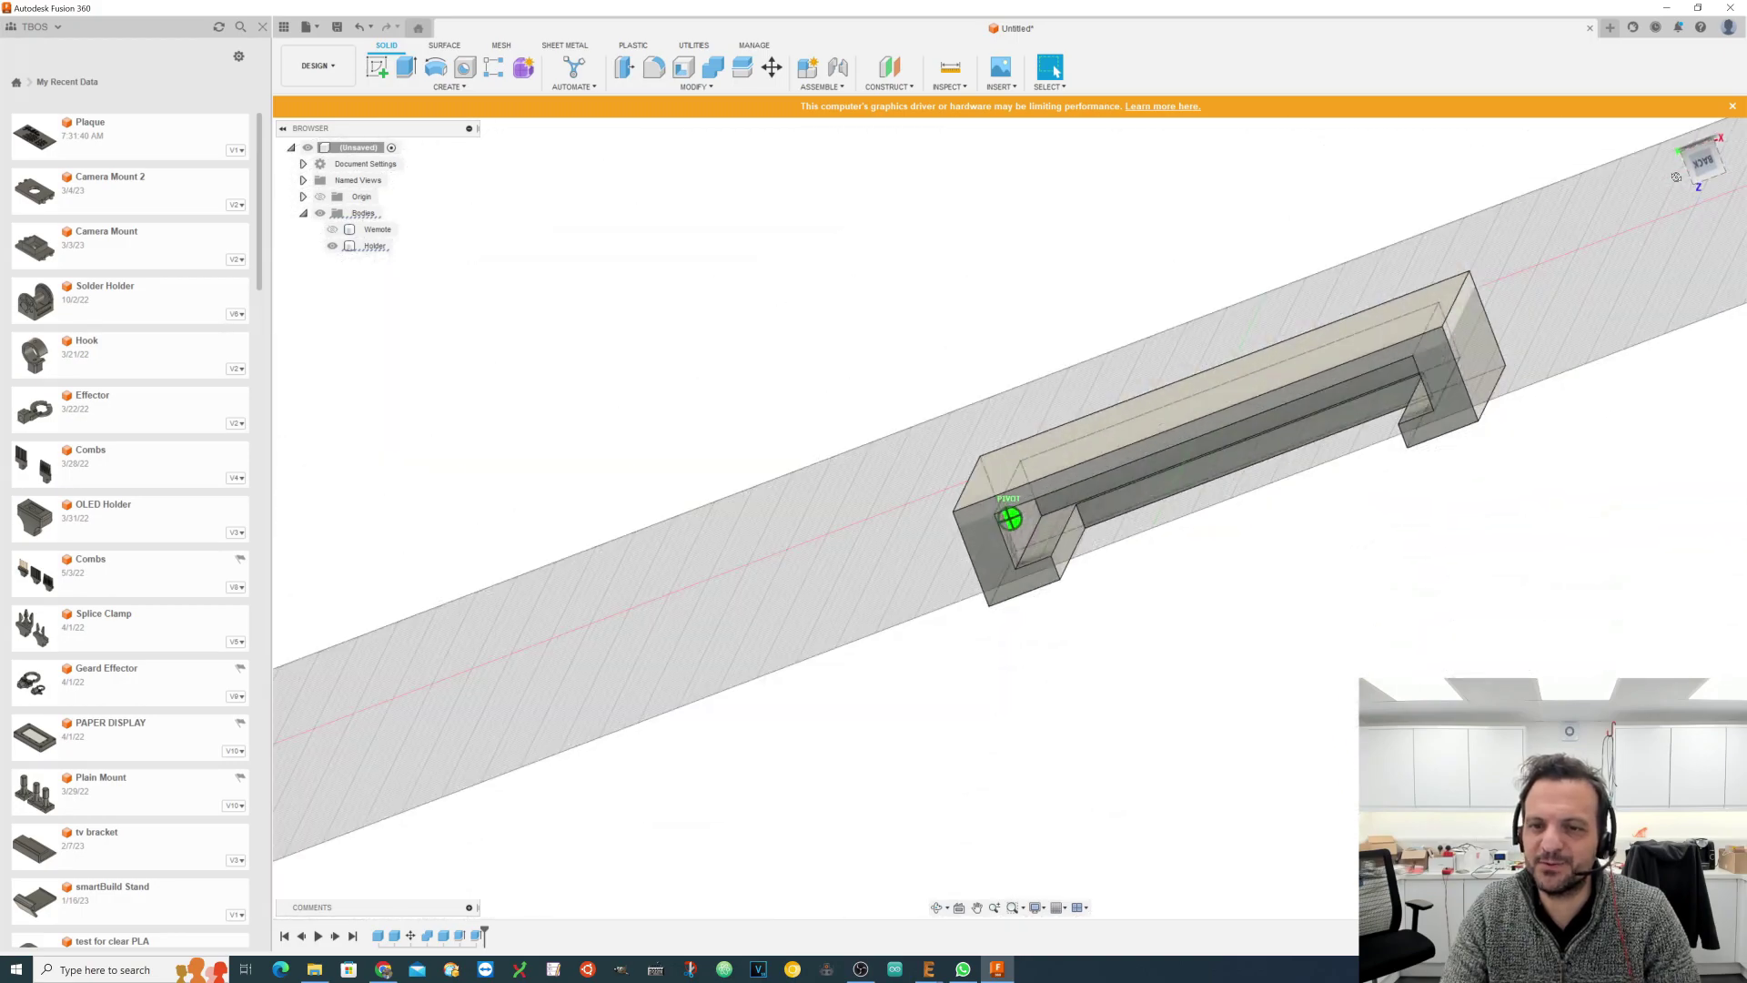
pyautogui.click(411, 65)
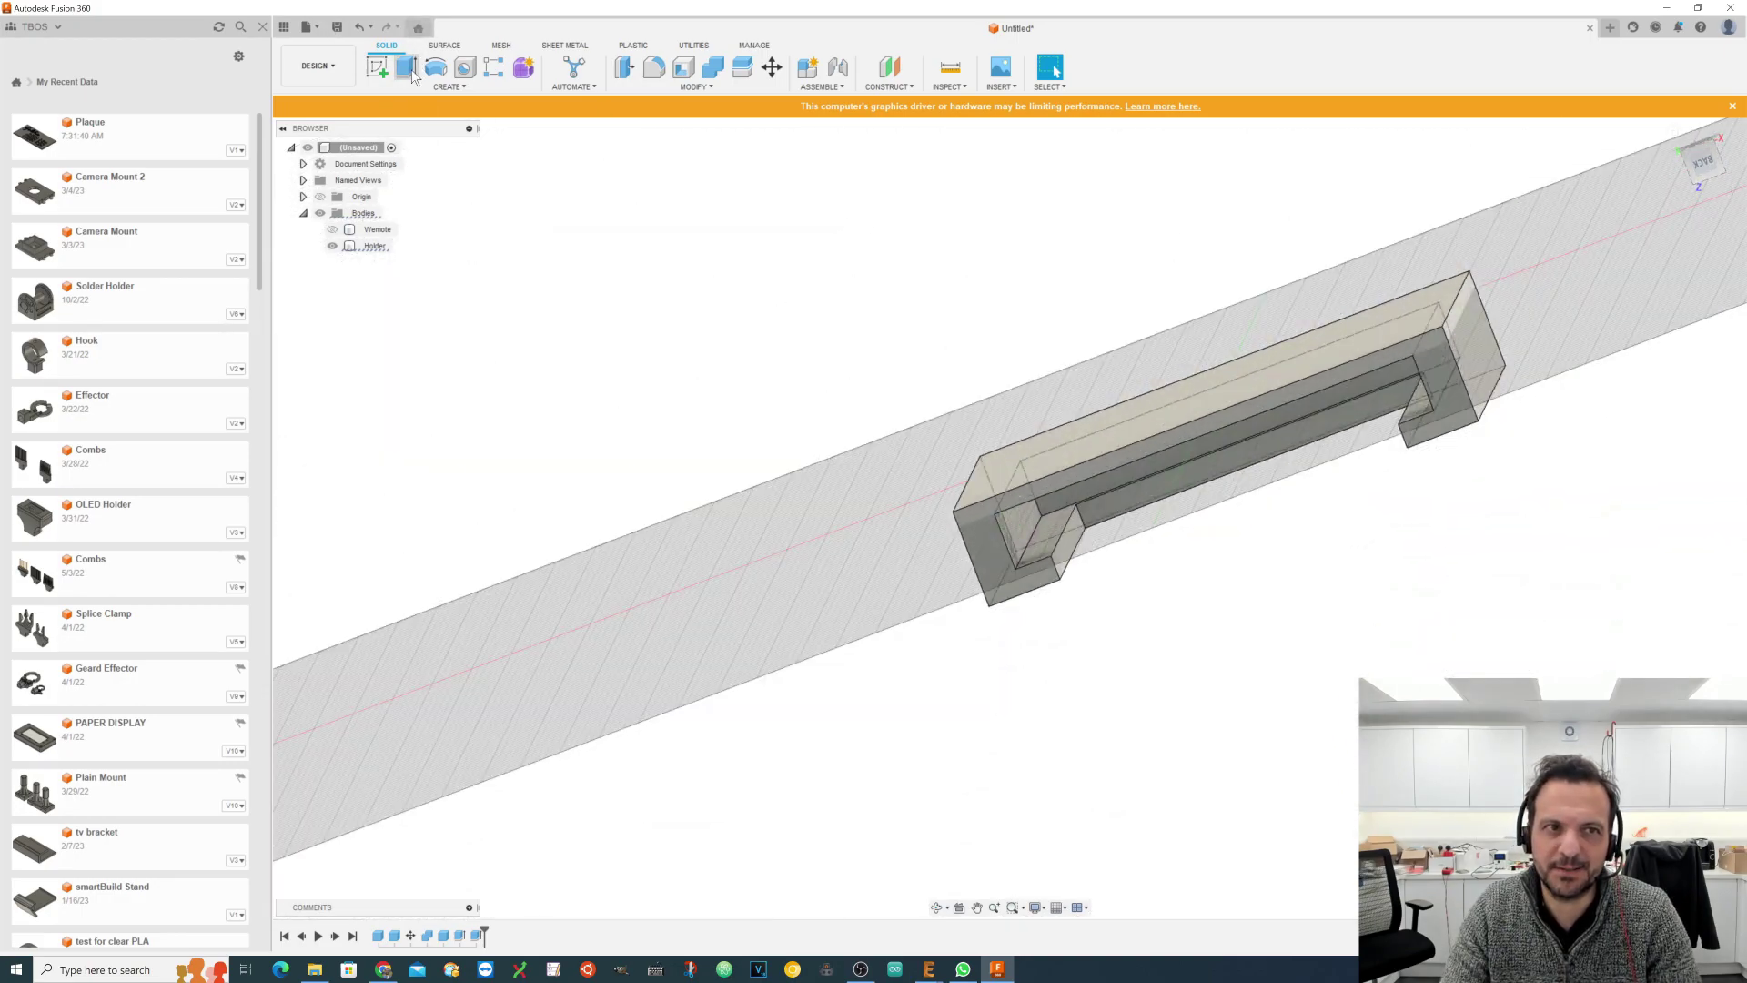
pyautogui.click(1050, 537)
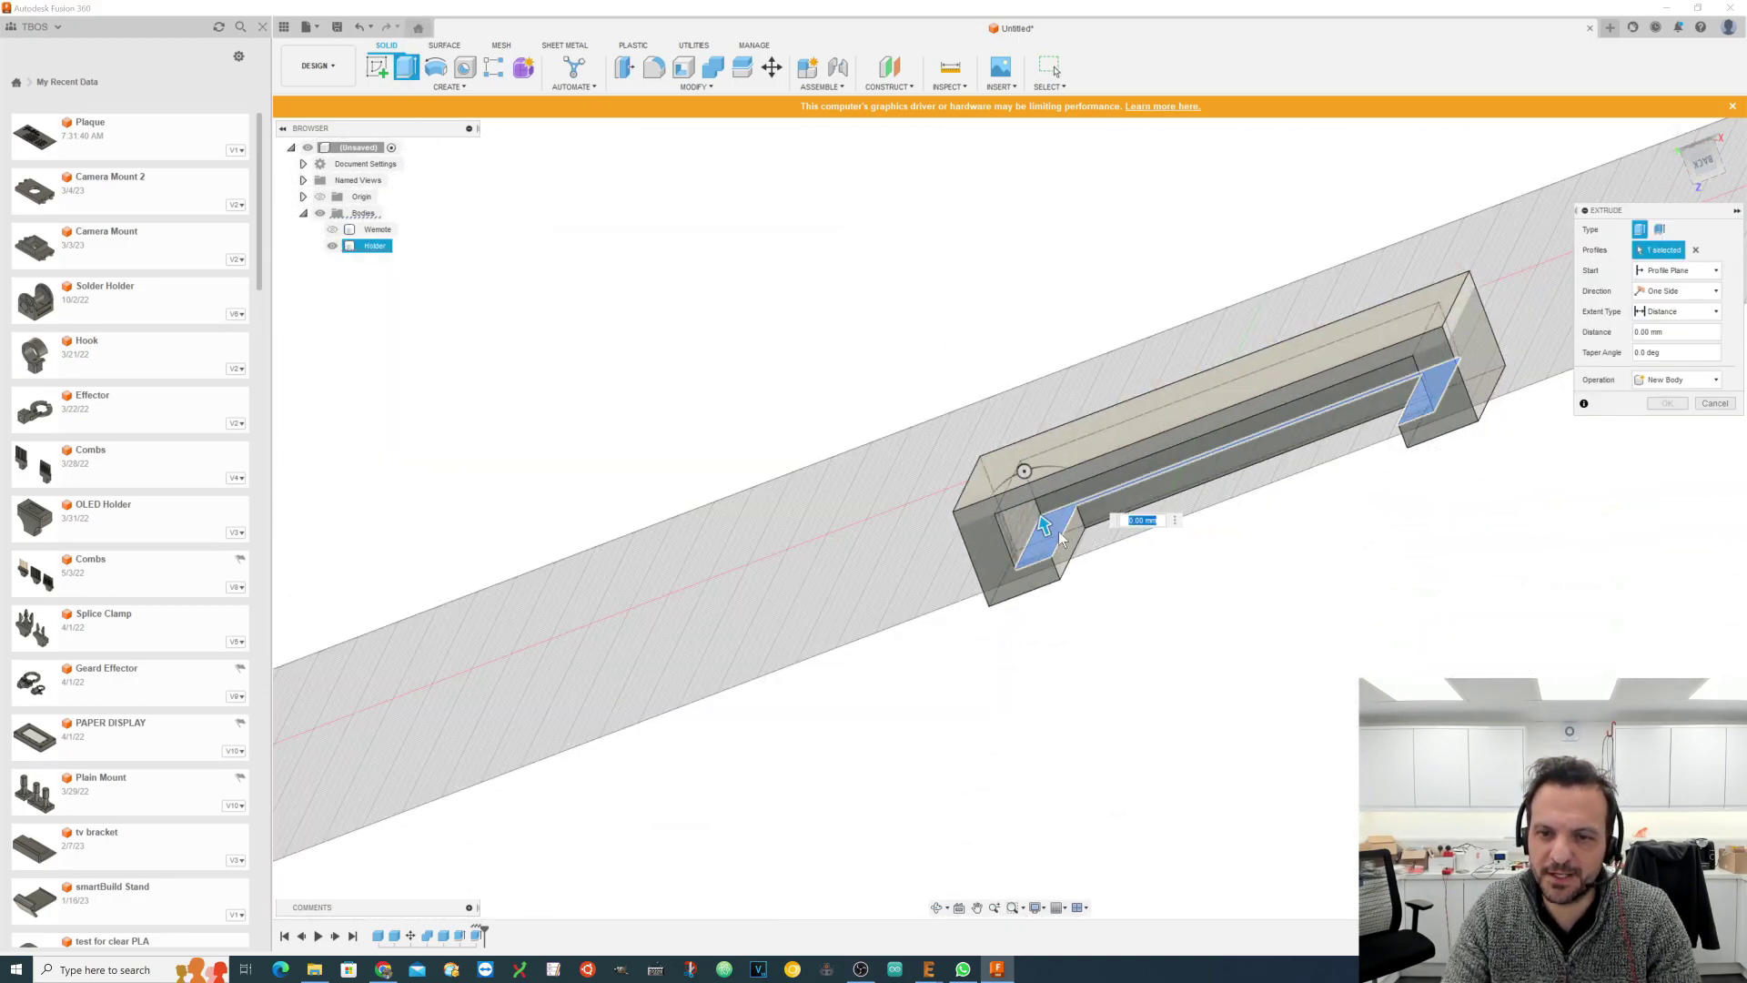
pyautogui.moveTo(1045, 526); pyautogui.dragTo(1060, 537)
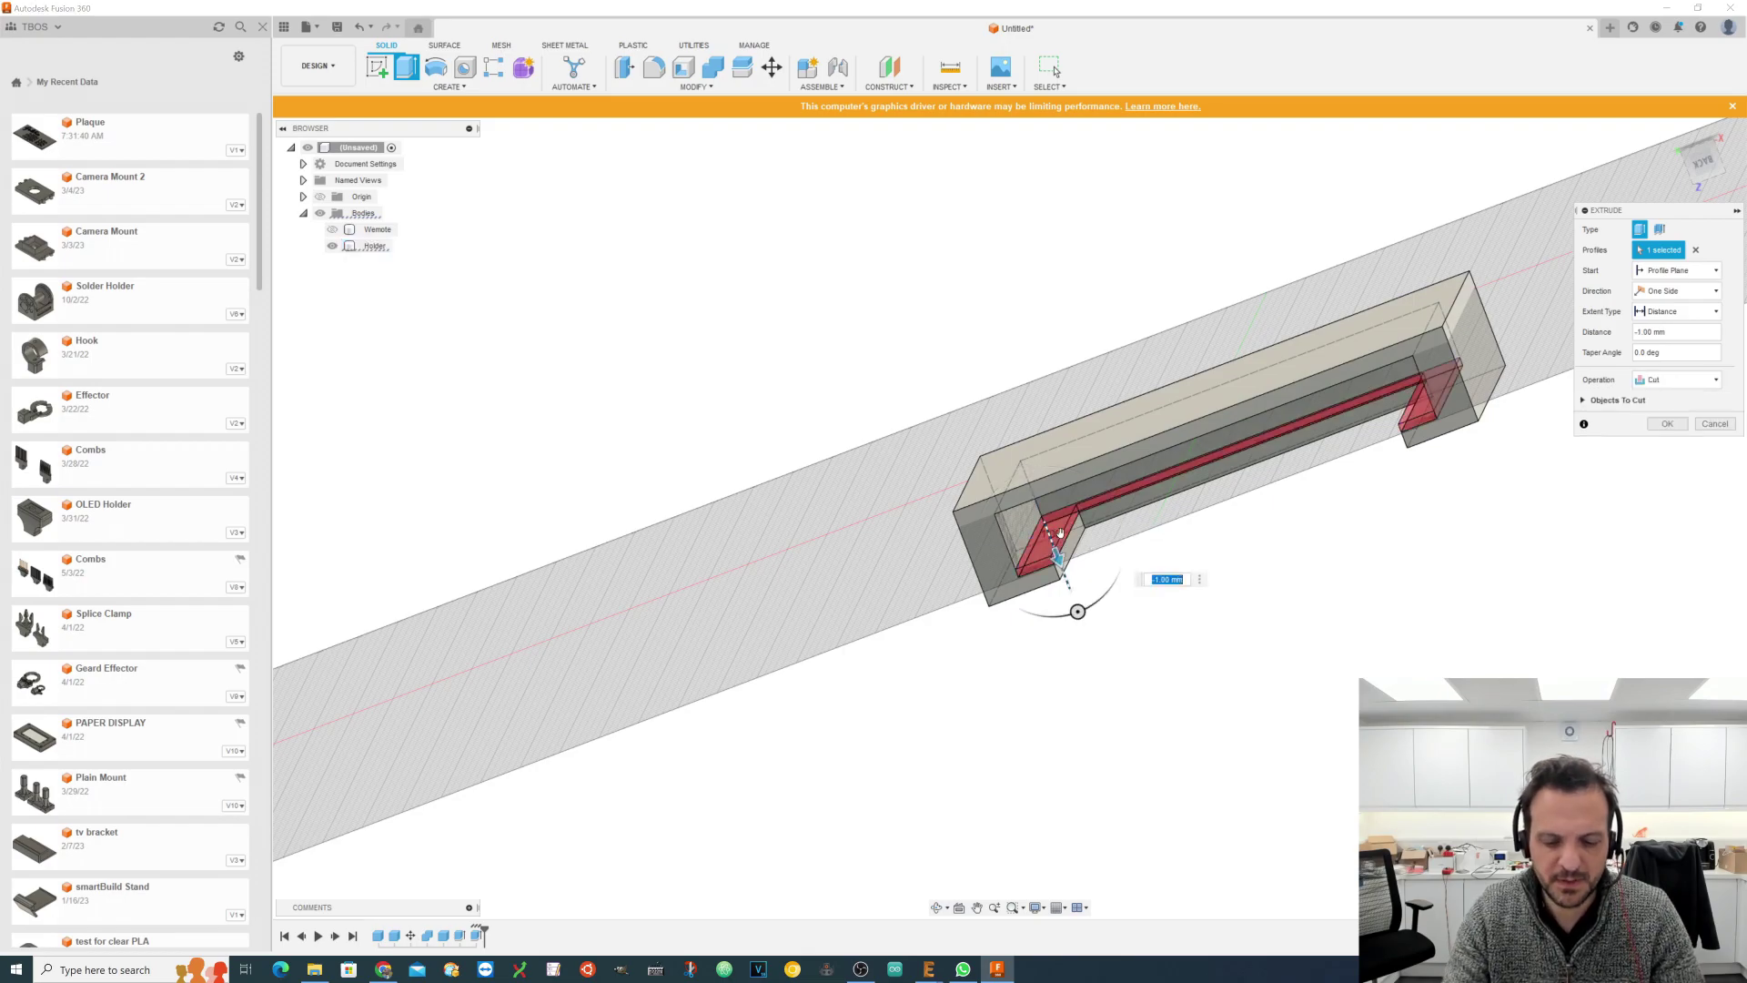
pyautogui.write('0.5')
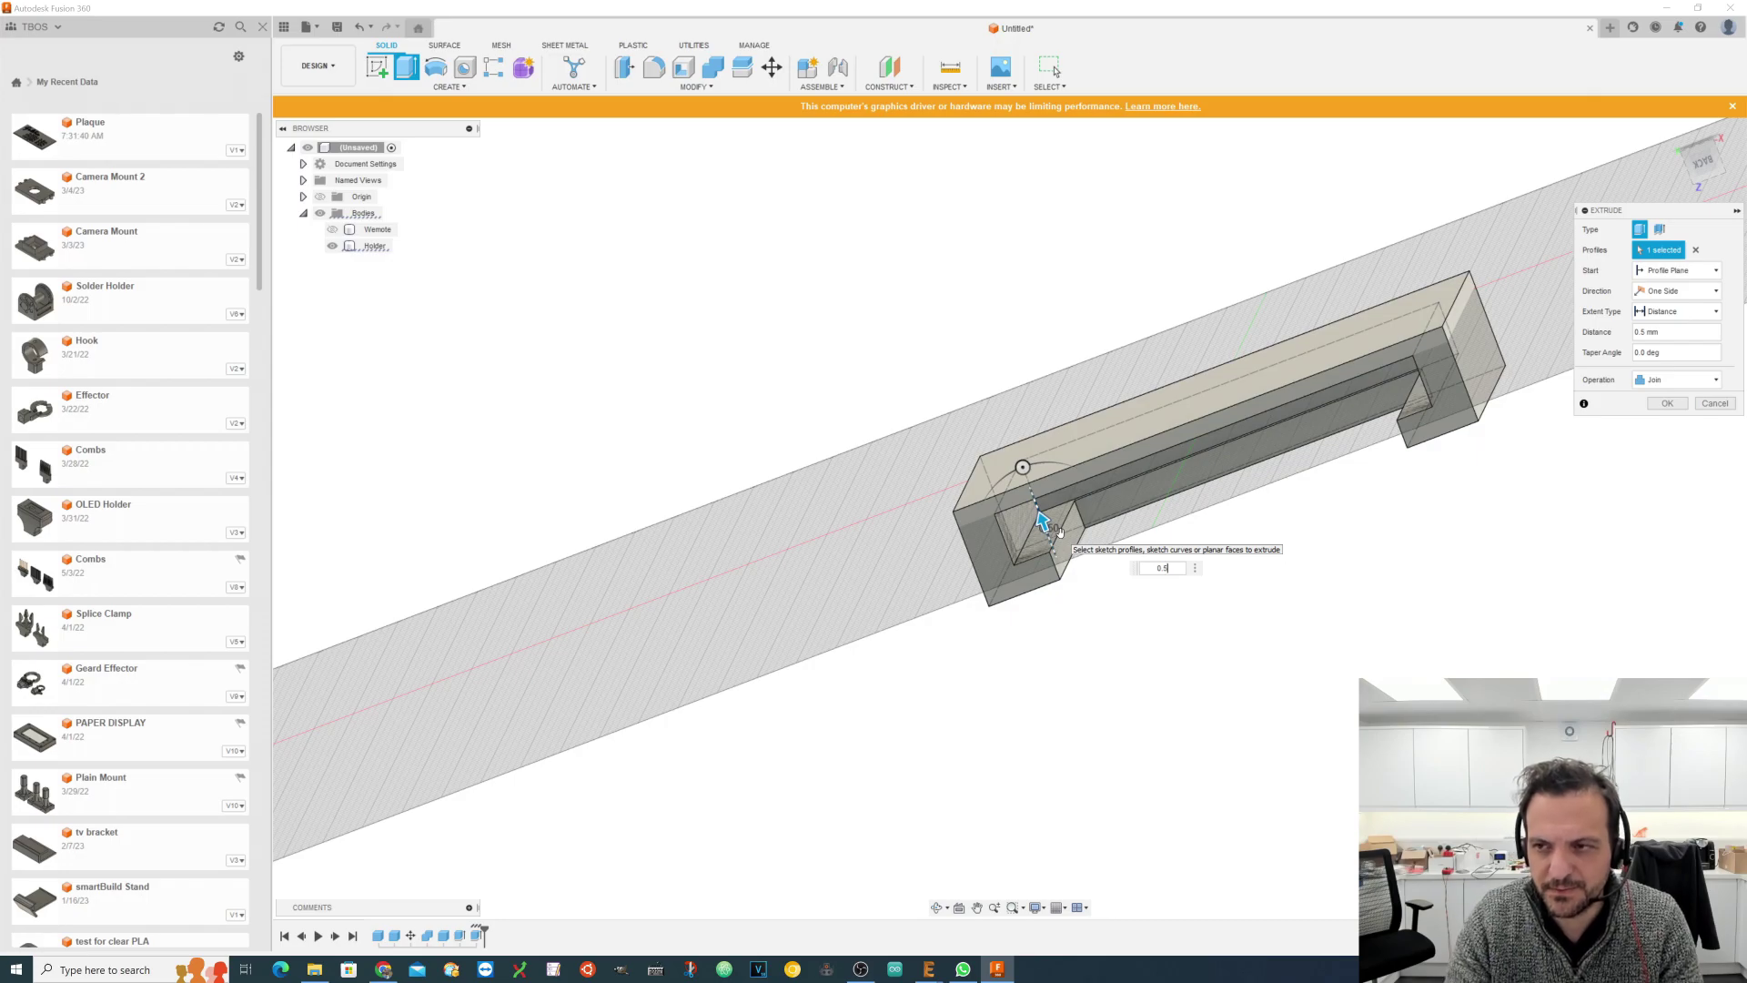
pyautogui.click(1722, 405)
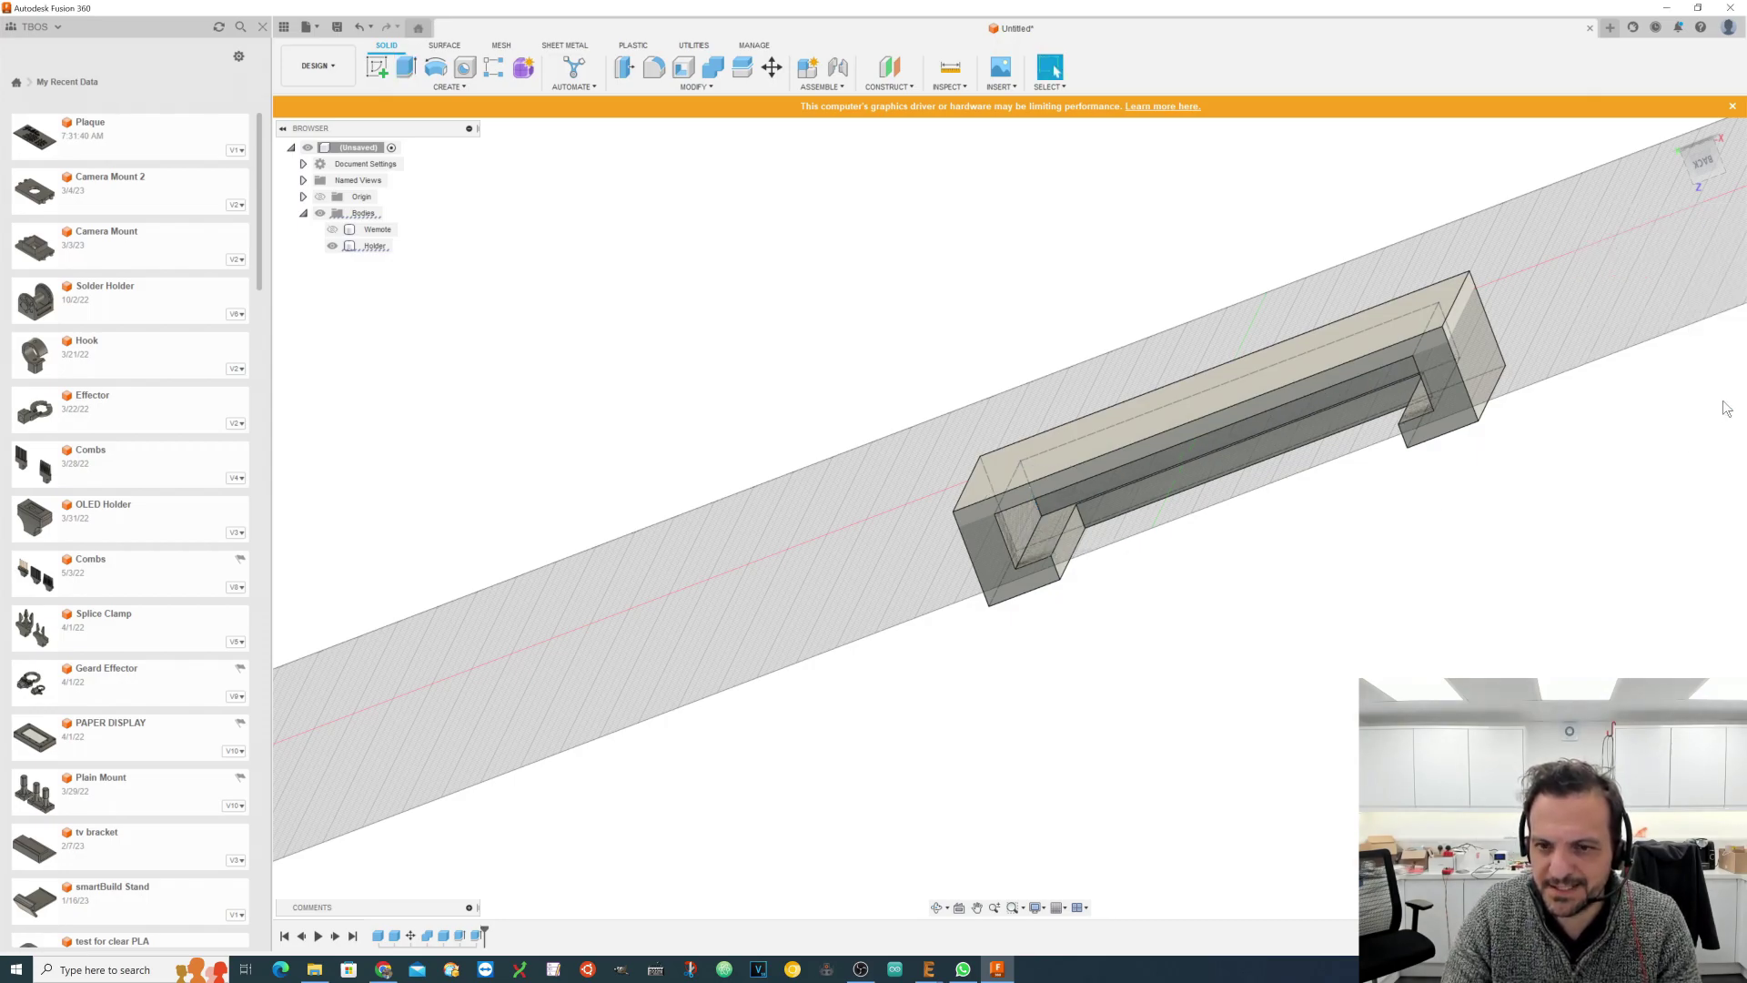
# Step: Cut the underside of the Holder's rim back by extruding its cavity-side face -0.5 mm
pyautogui.click(406, 64)
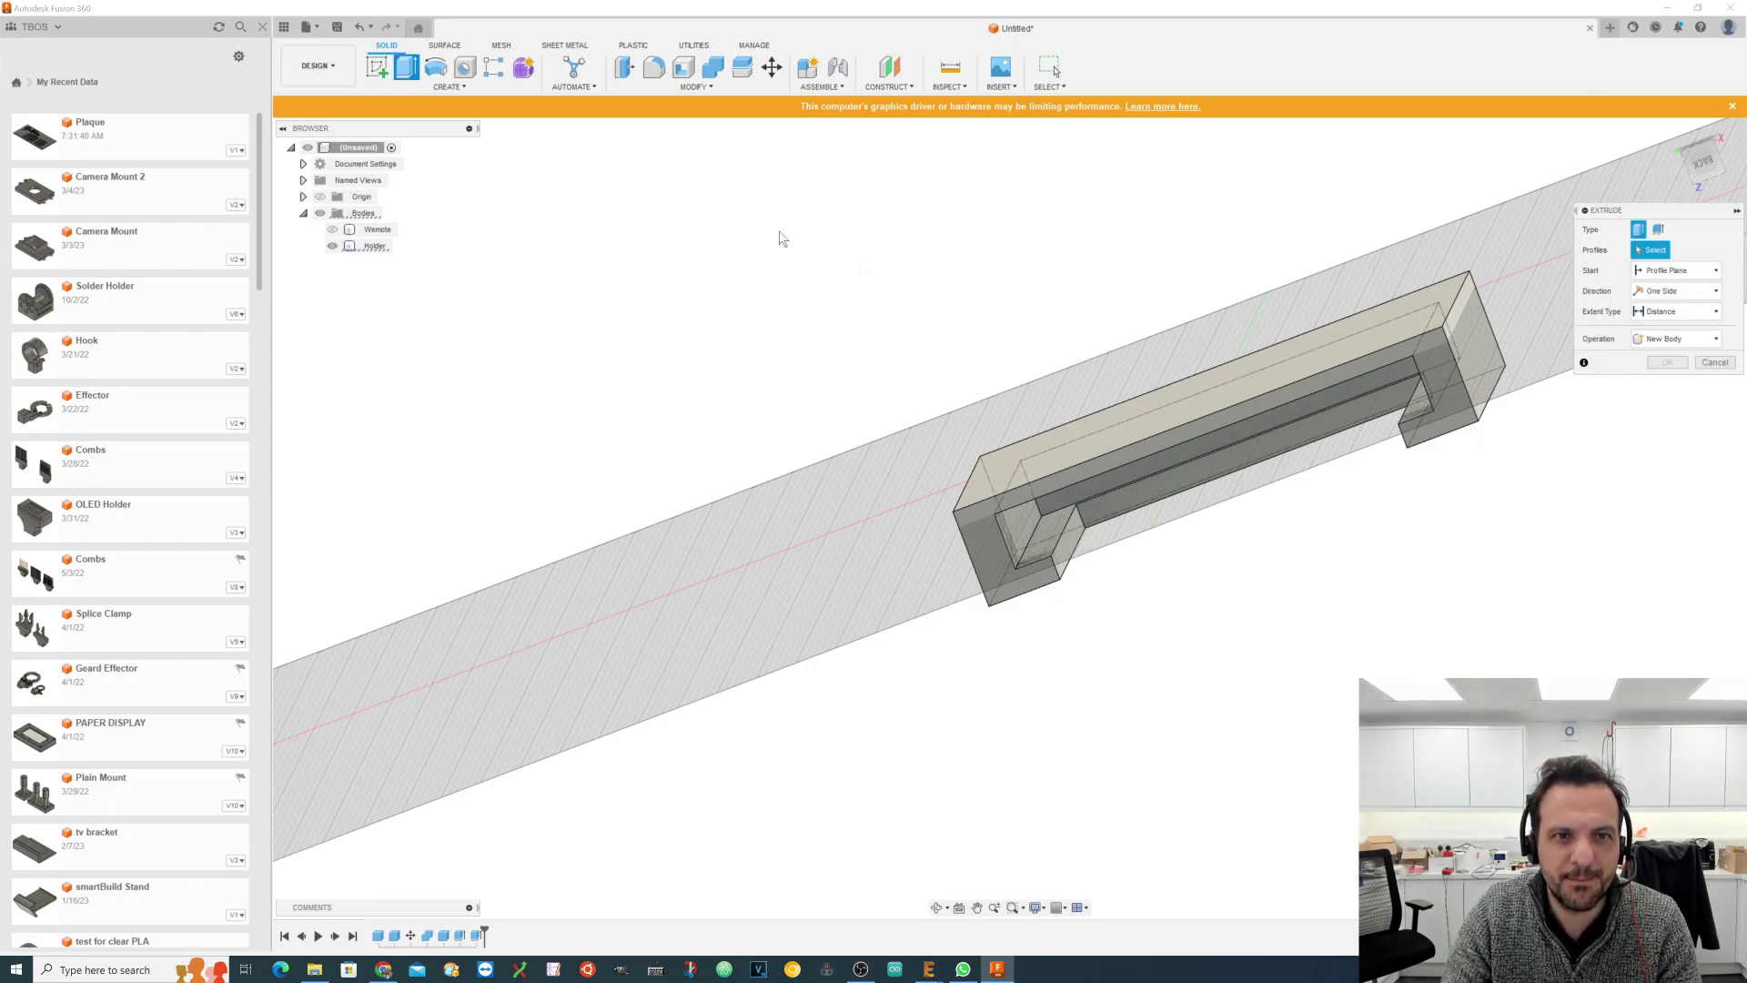
pyautogui.click(1056, 527)
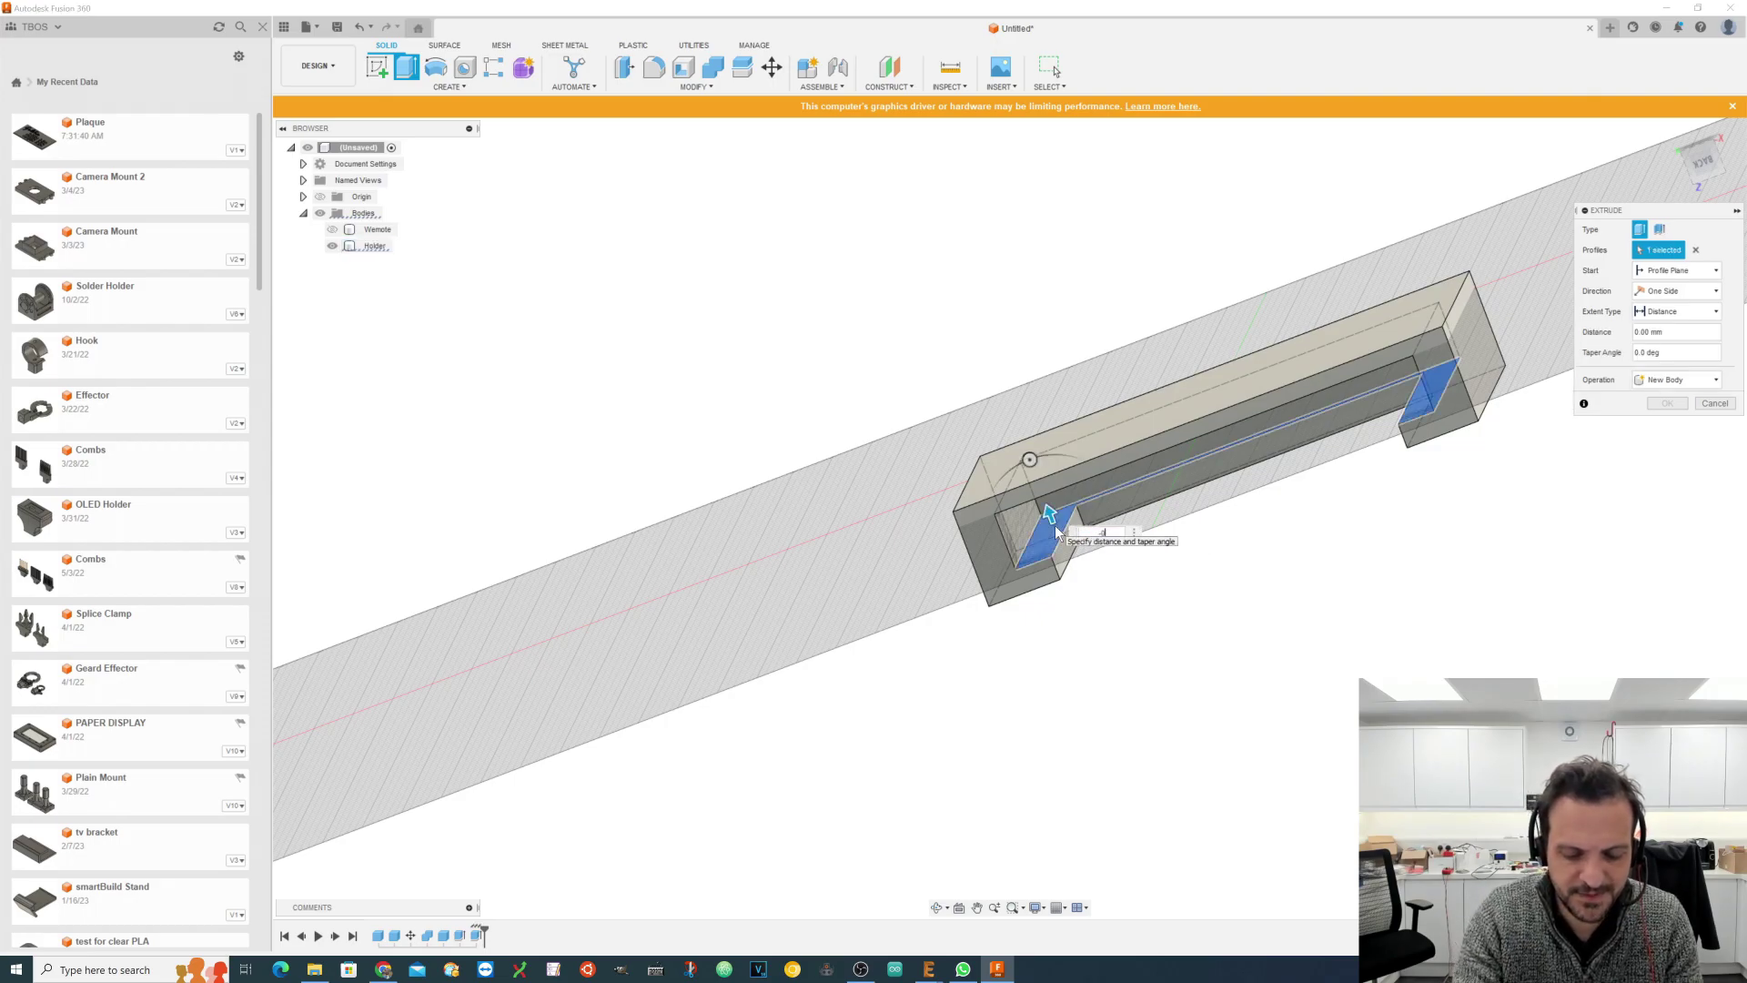
pyautogui.write('-0.5')
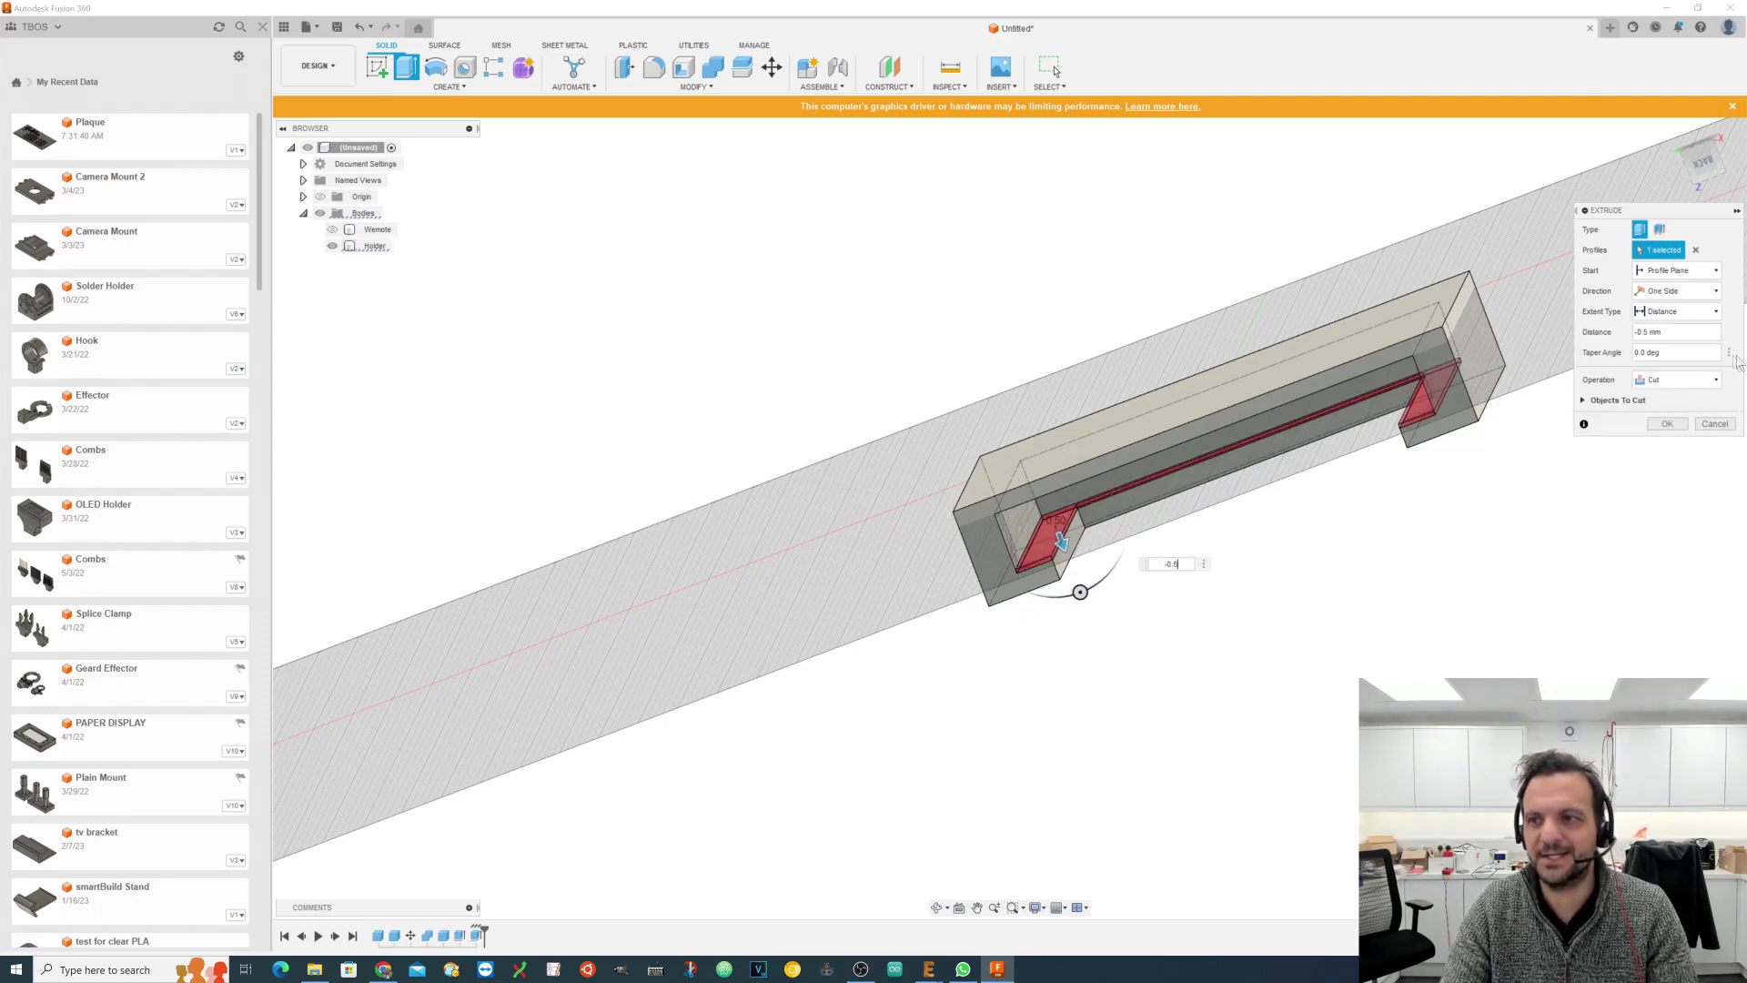
pyautogui.press('Return')
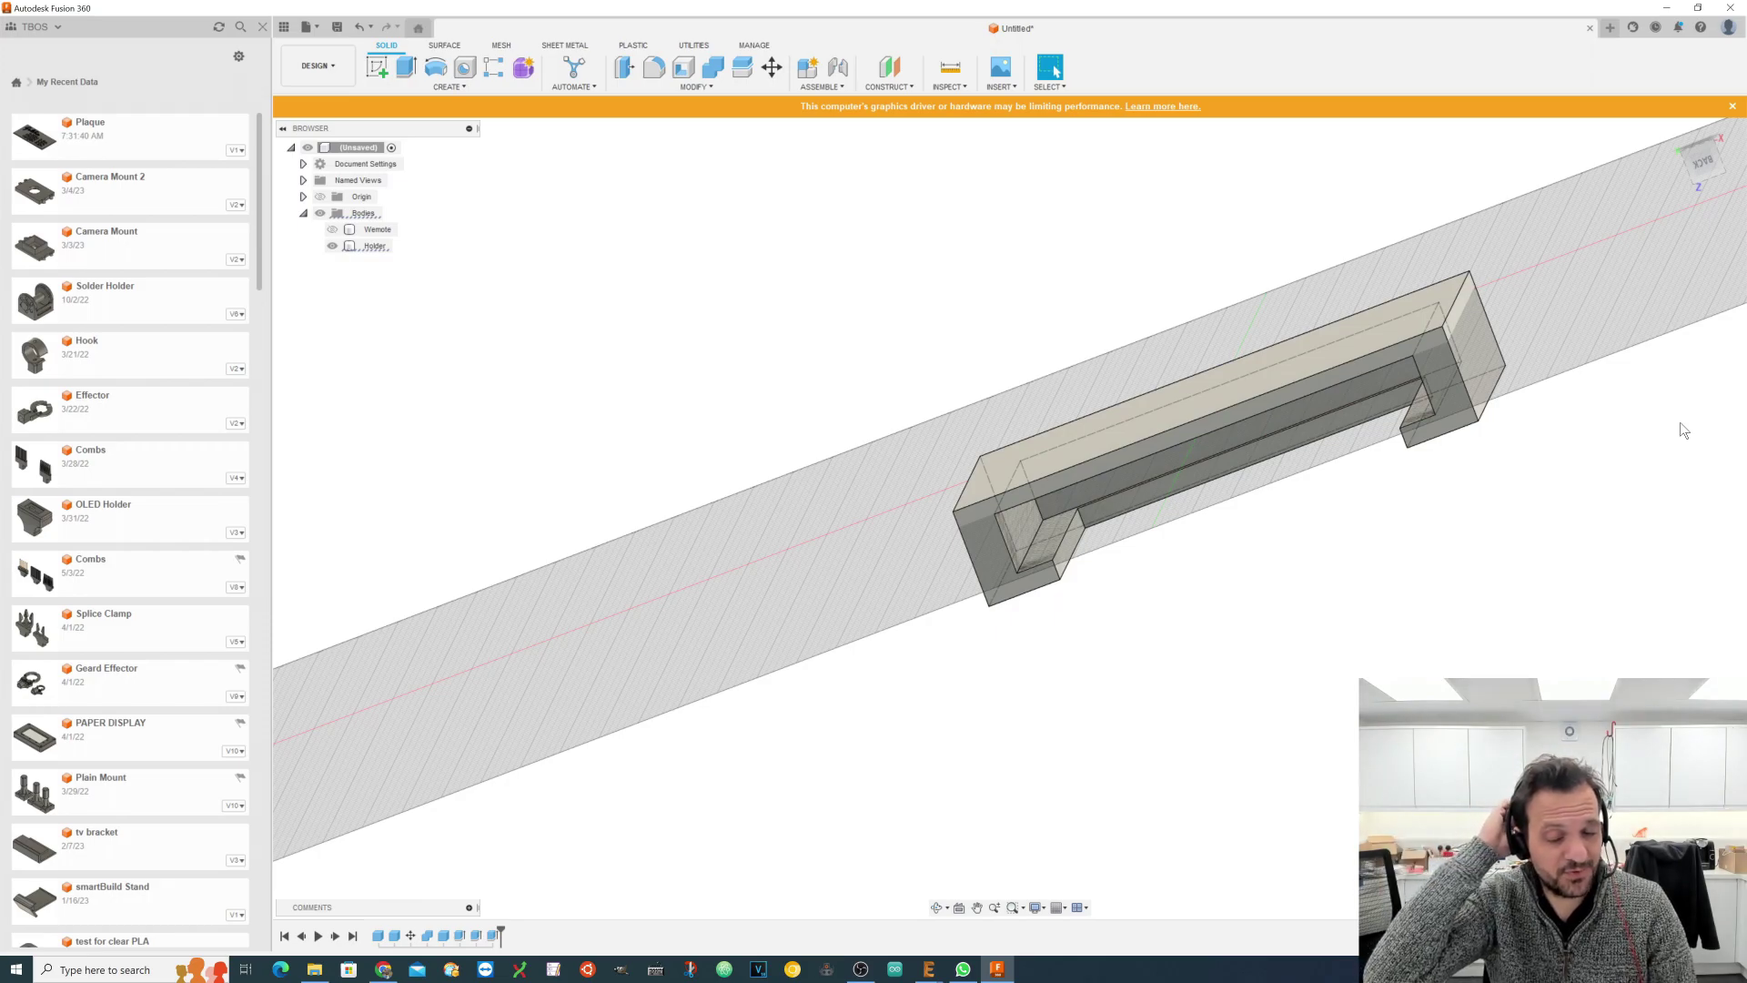
# Step: Turn the Holder to the top view and examine its rim and closed end
pyautogui.click(1684, 141)
pyautogui.click(1705, 151)
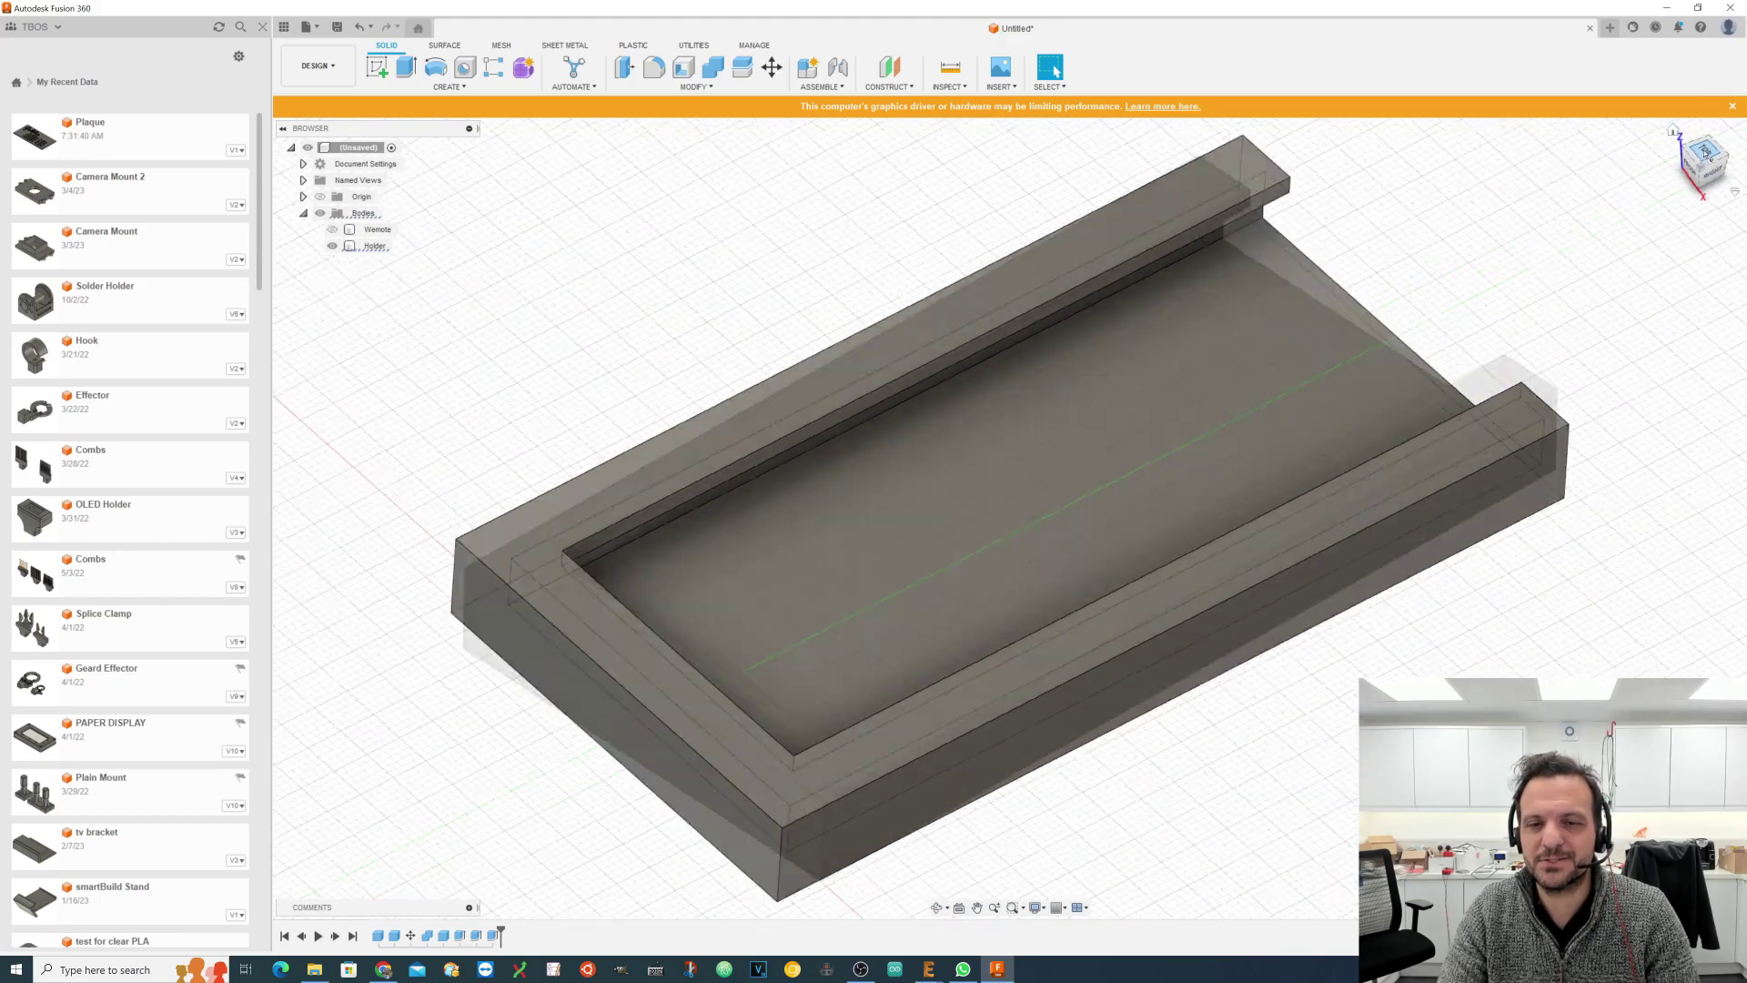
pyautogui.click(1726, 126)
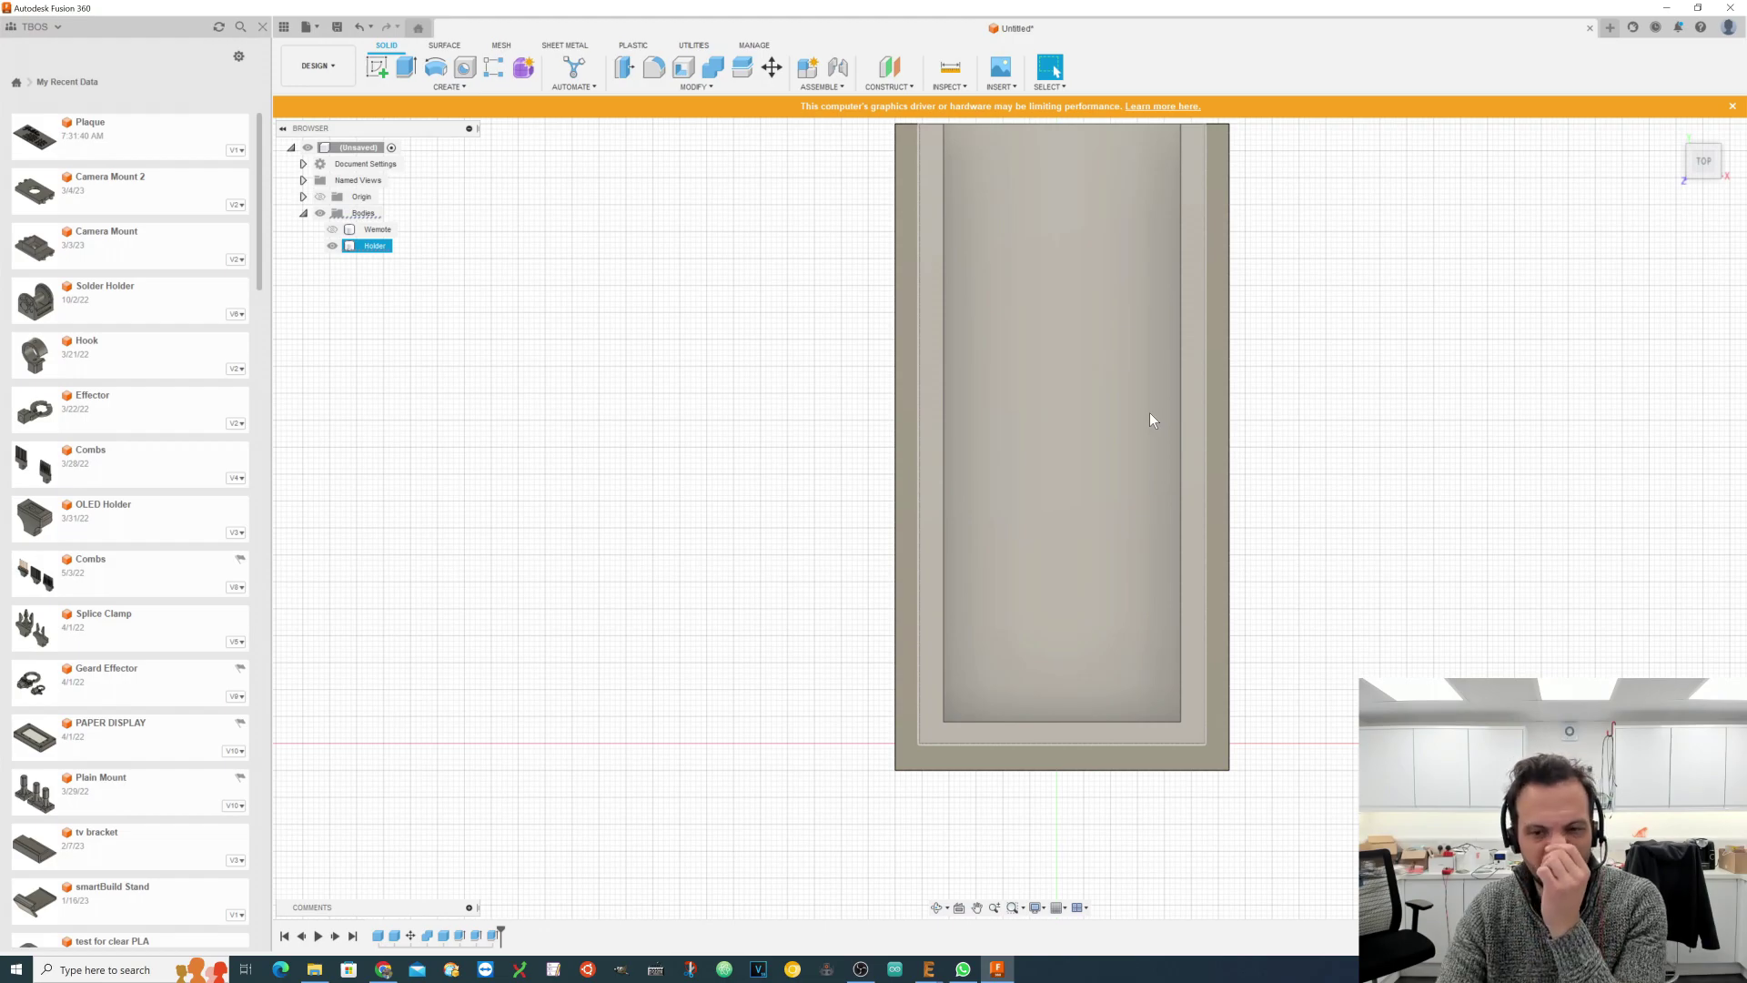
pyautogui.scroll(-1, 1150, 419)
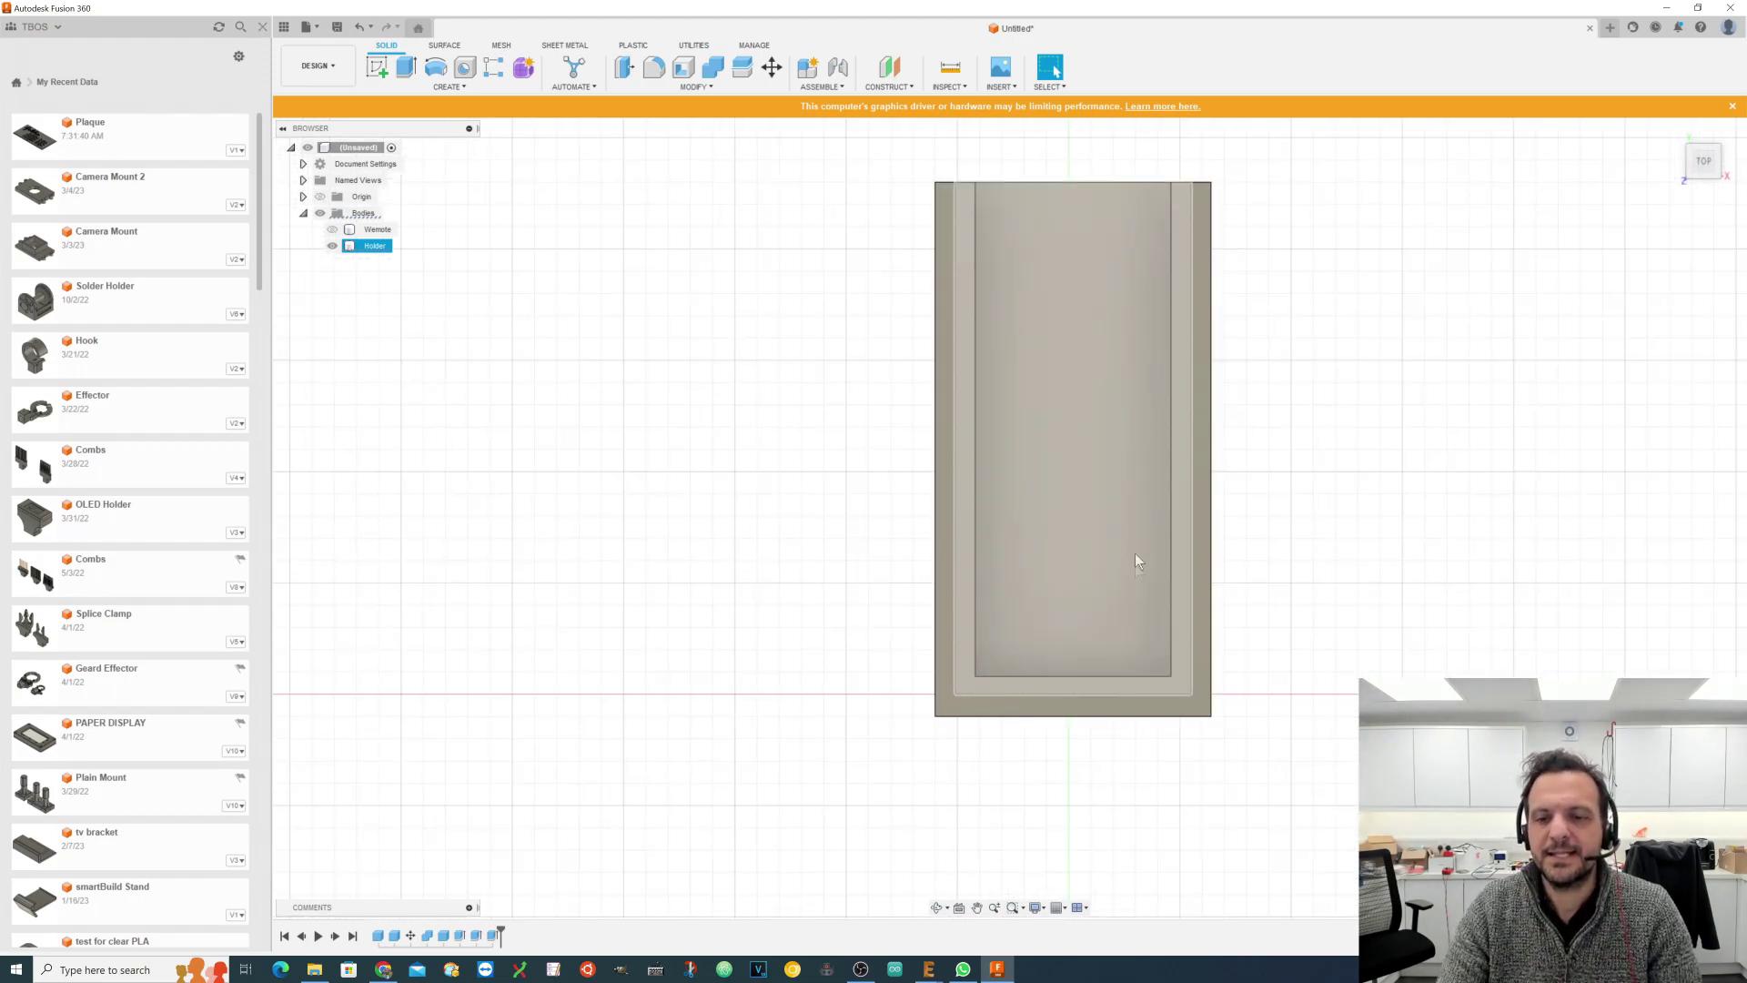
pyautogui.scroll(2, 1135, 563)
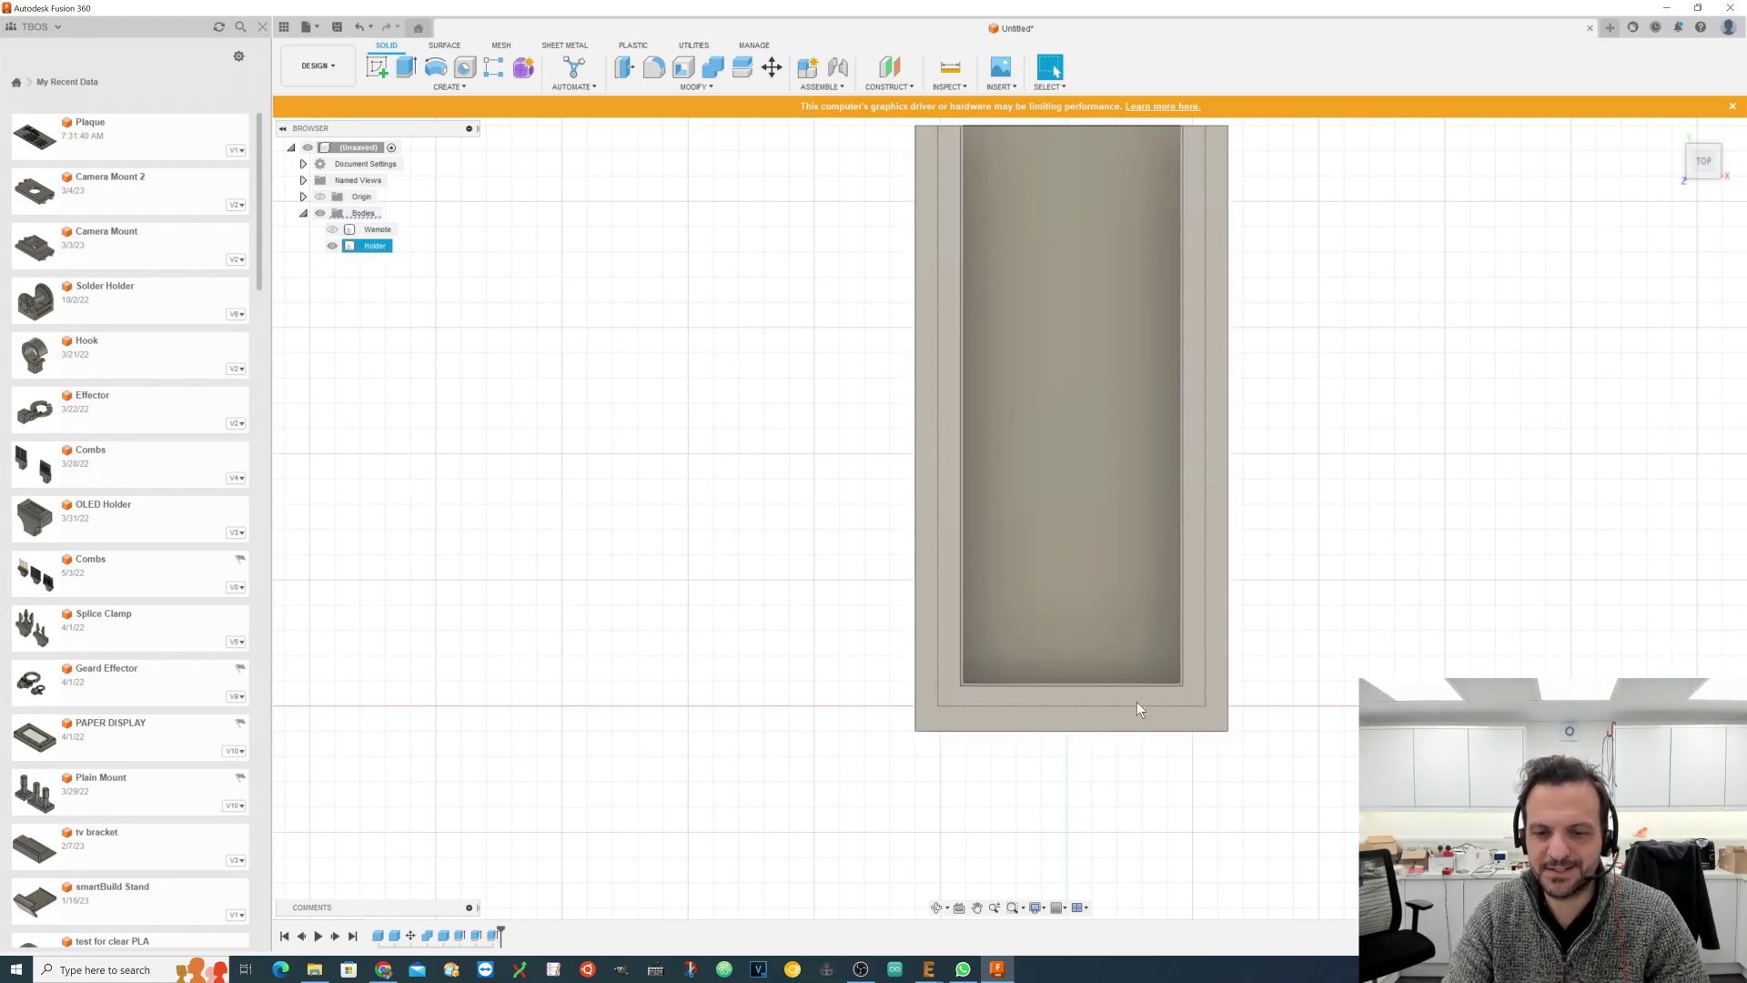
pyautogui.click(439, 88)
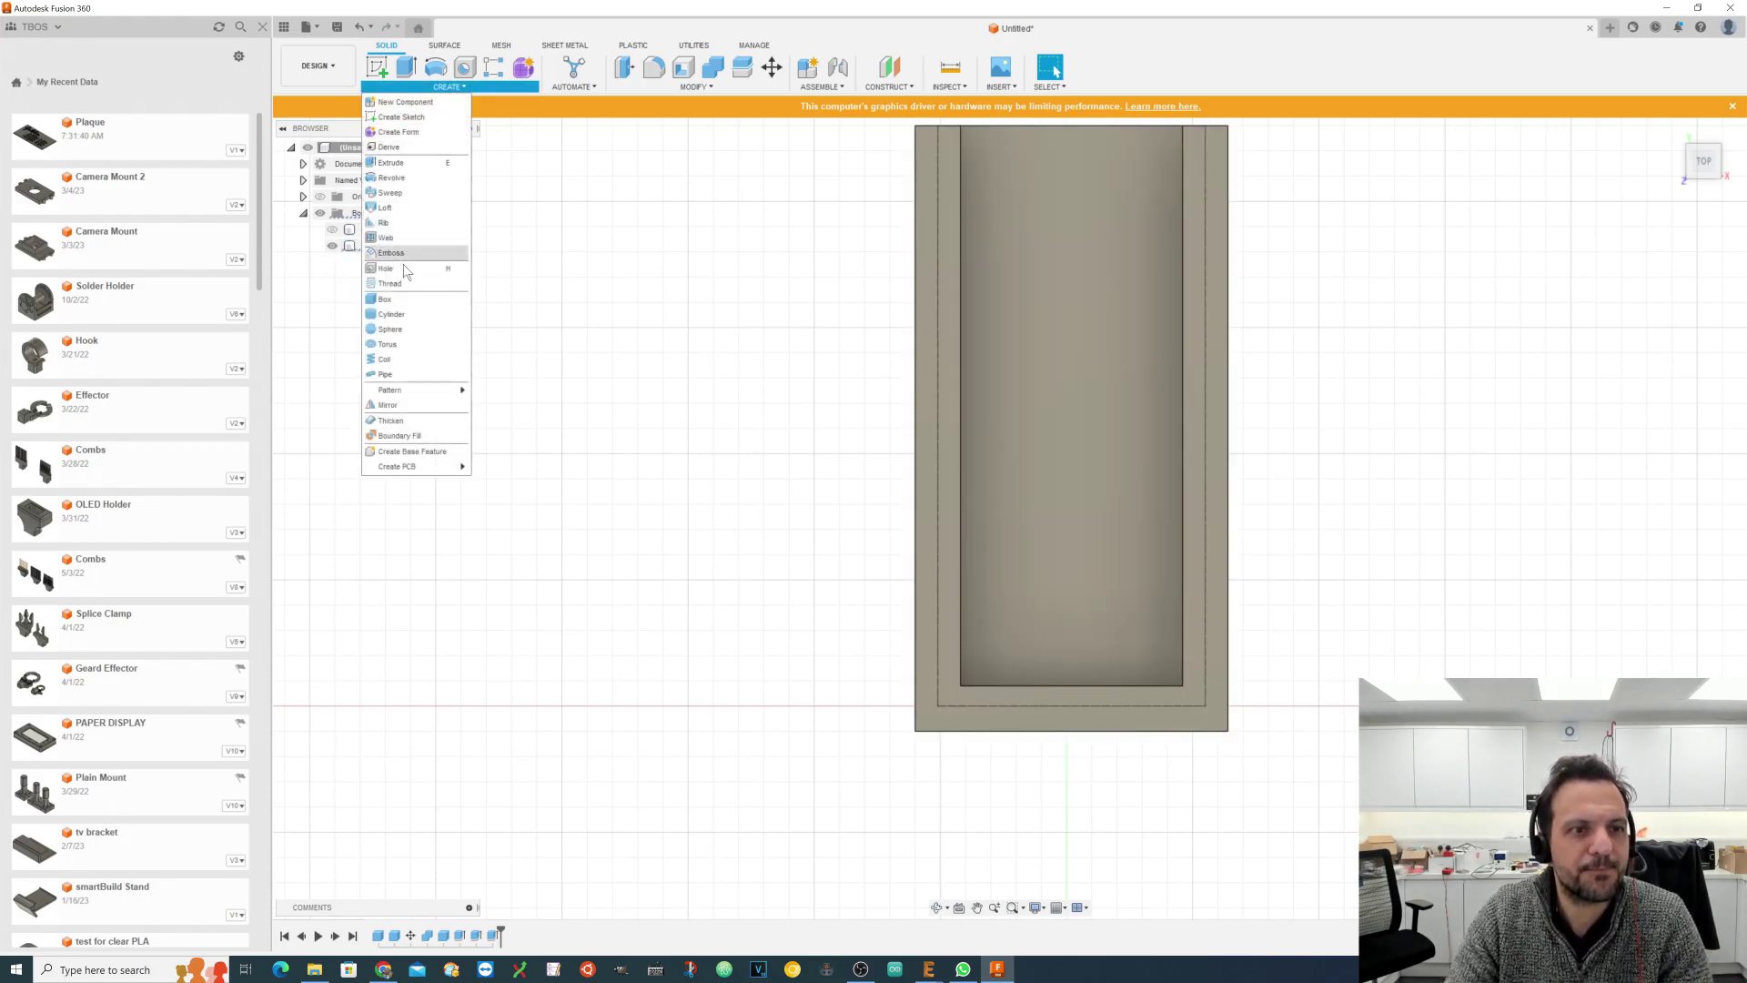
pyautogui.click(386, 315)
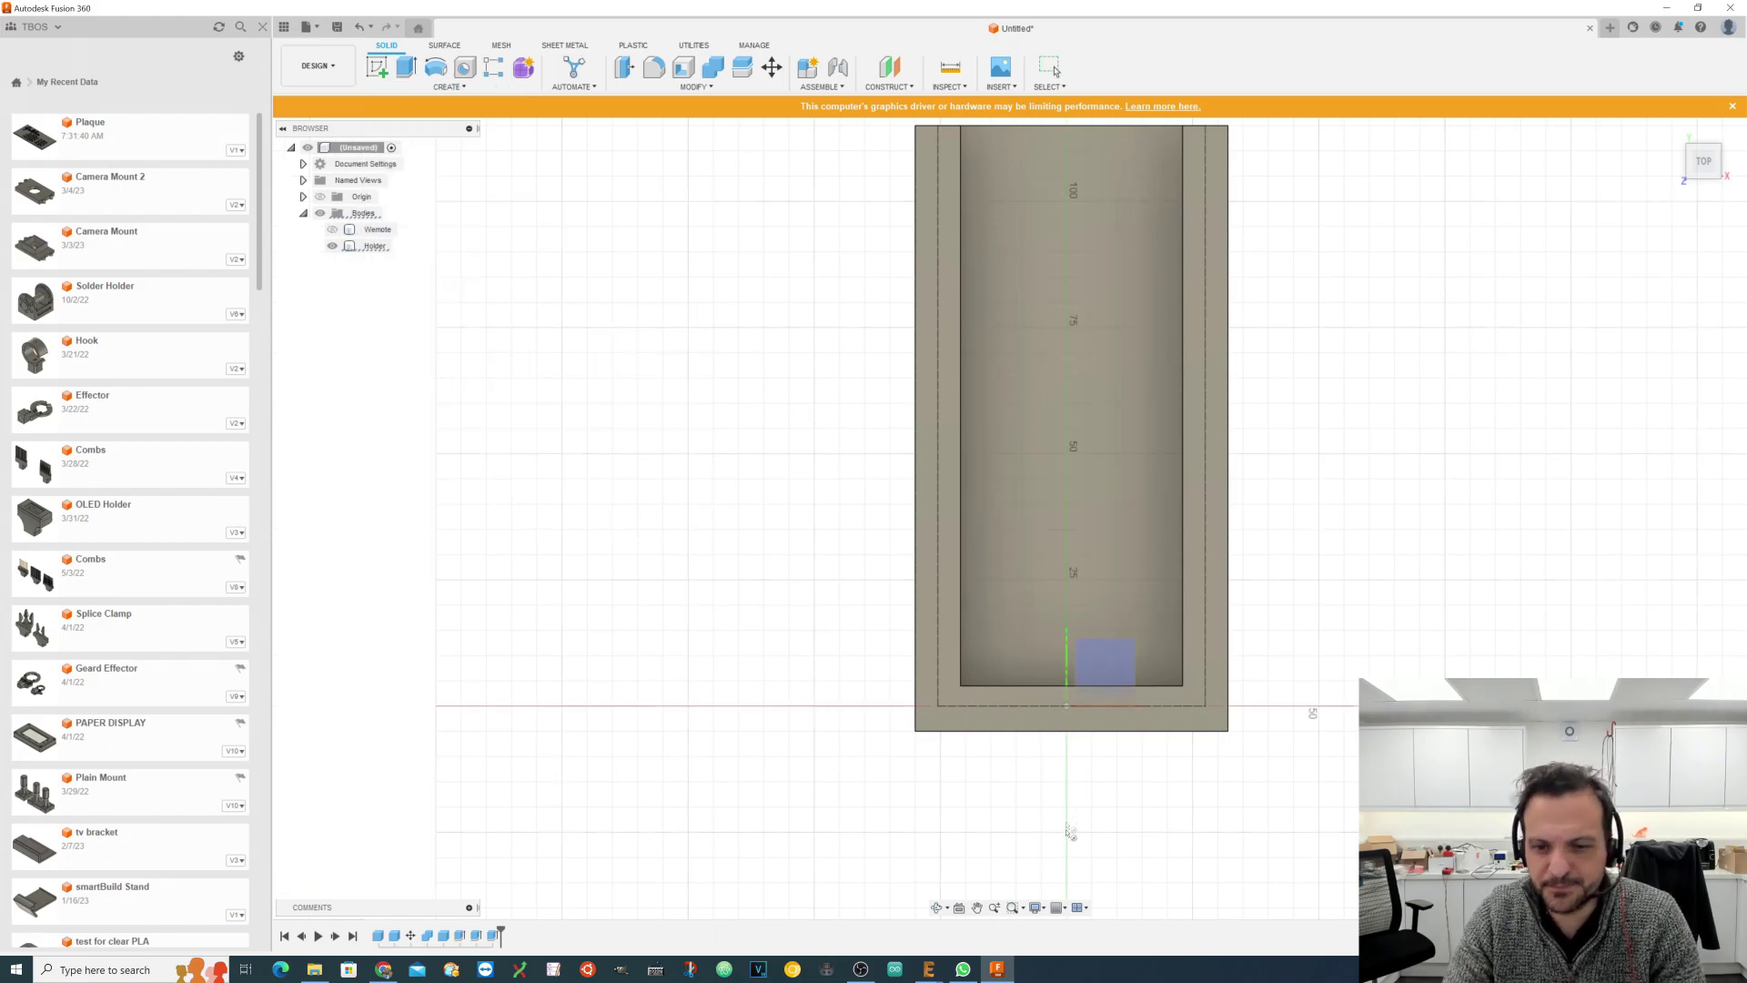
pyautogui.click(1069, 711)
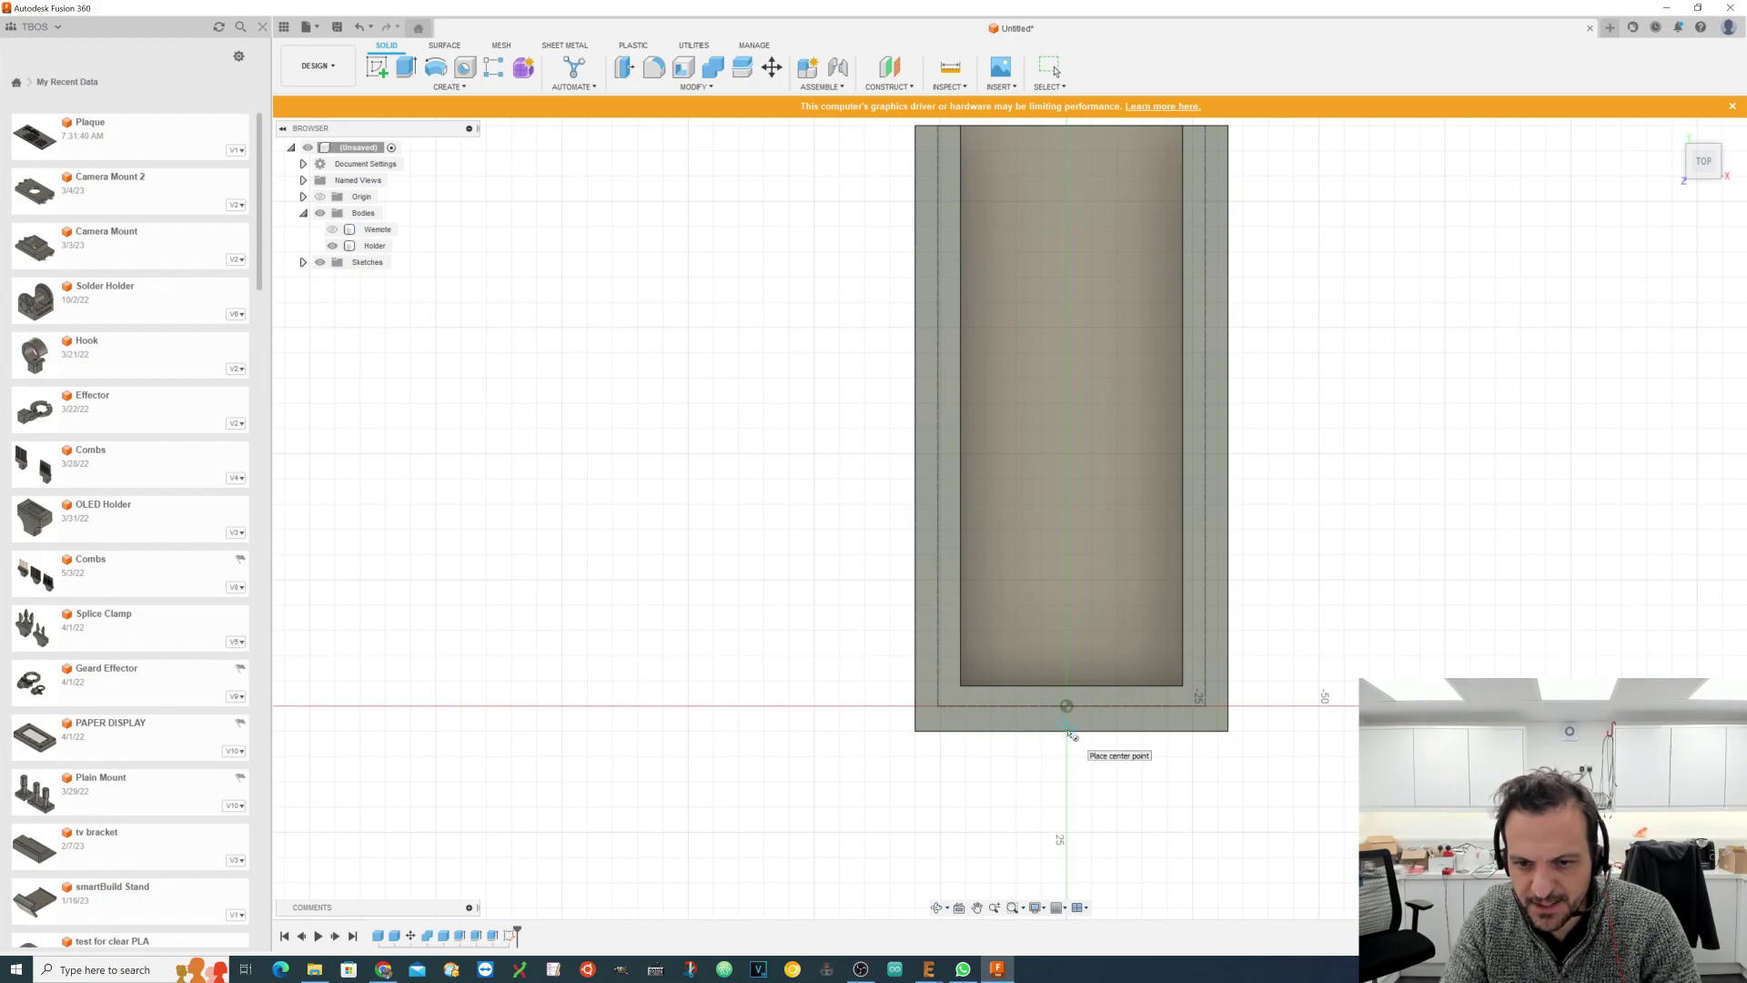
pyautogui.scroll(6, 1070, 734)
pyautogui.click(1065, 735)
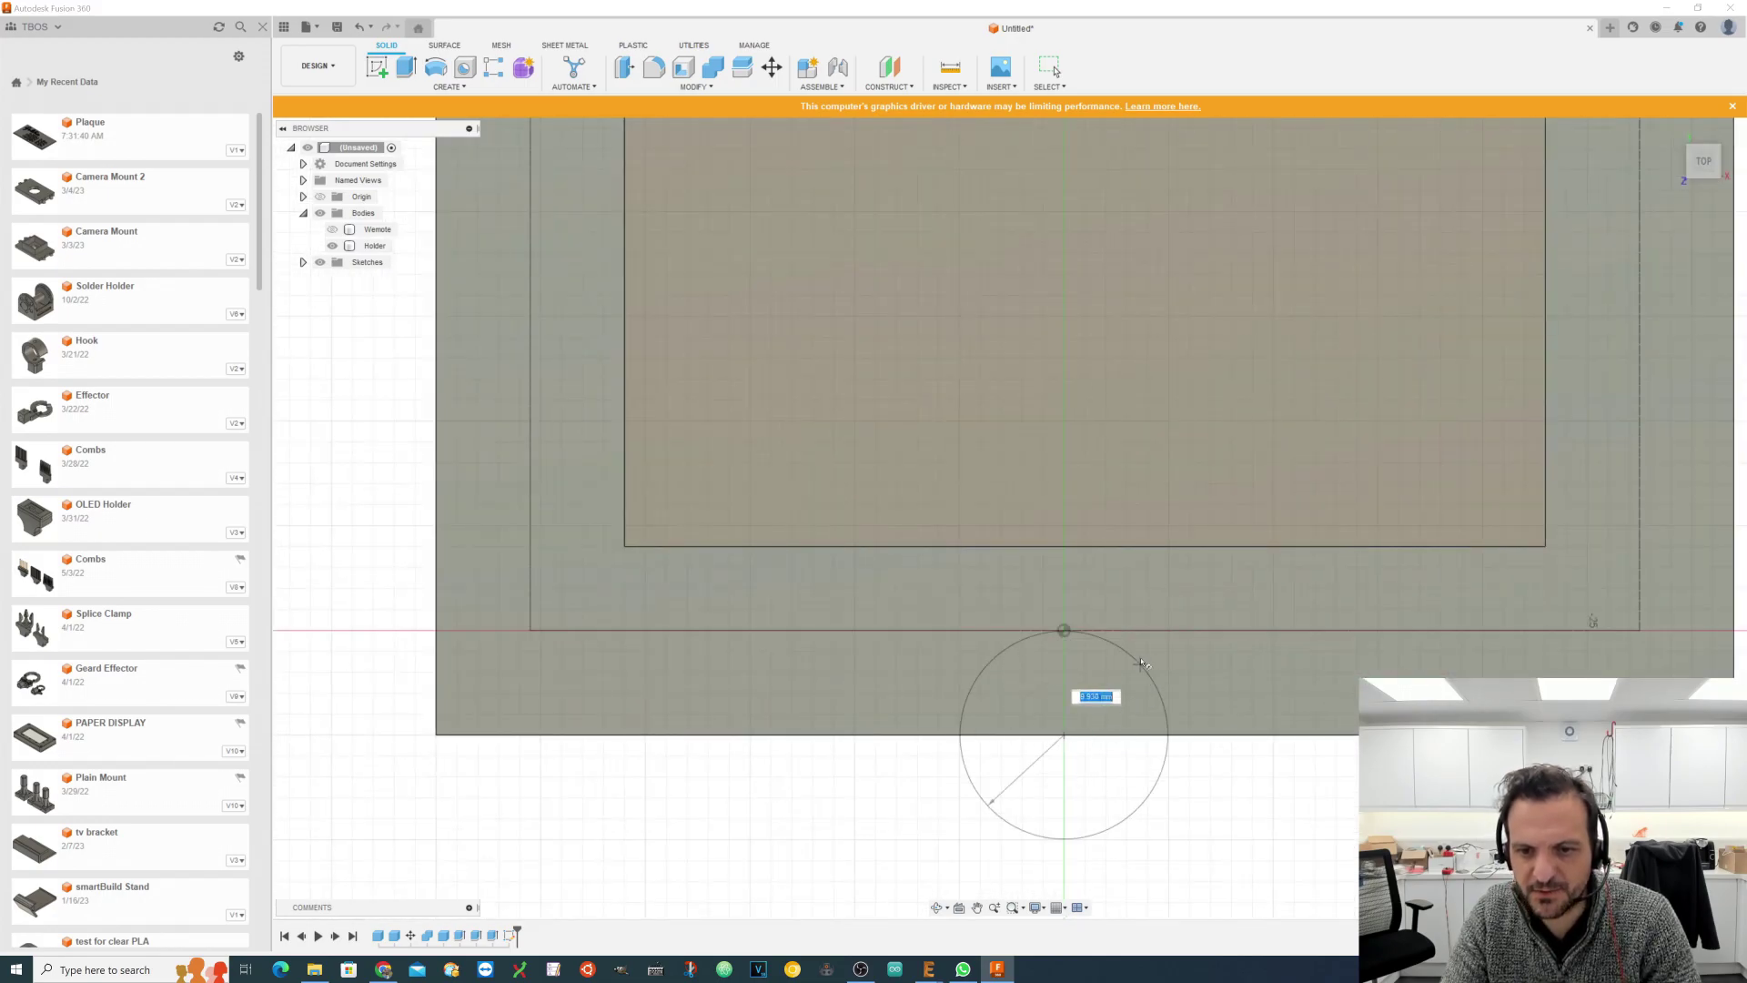
pyautogui.scroll(-1, 1076, 476)
pyautogui.scroll(-5, 1083, 482)
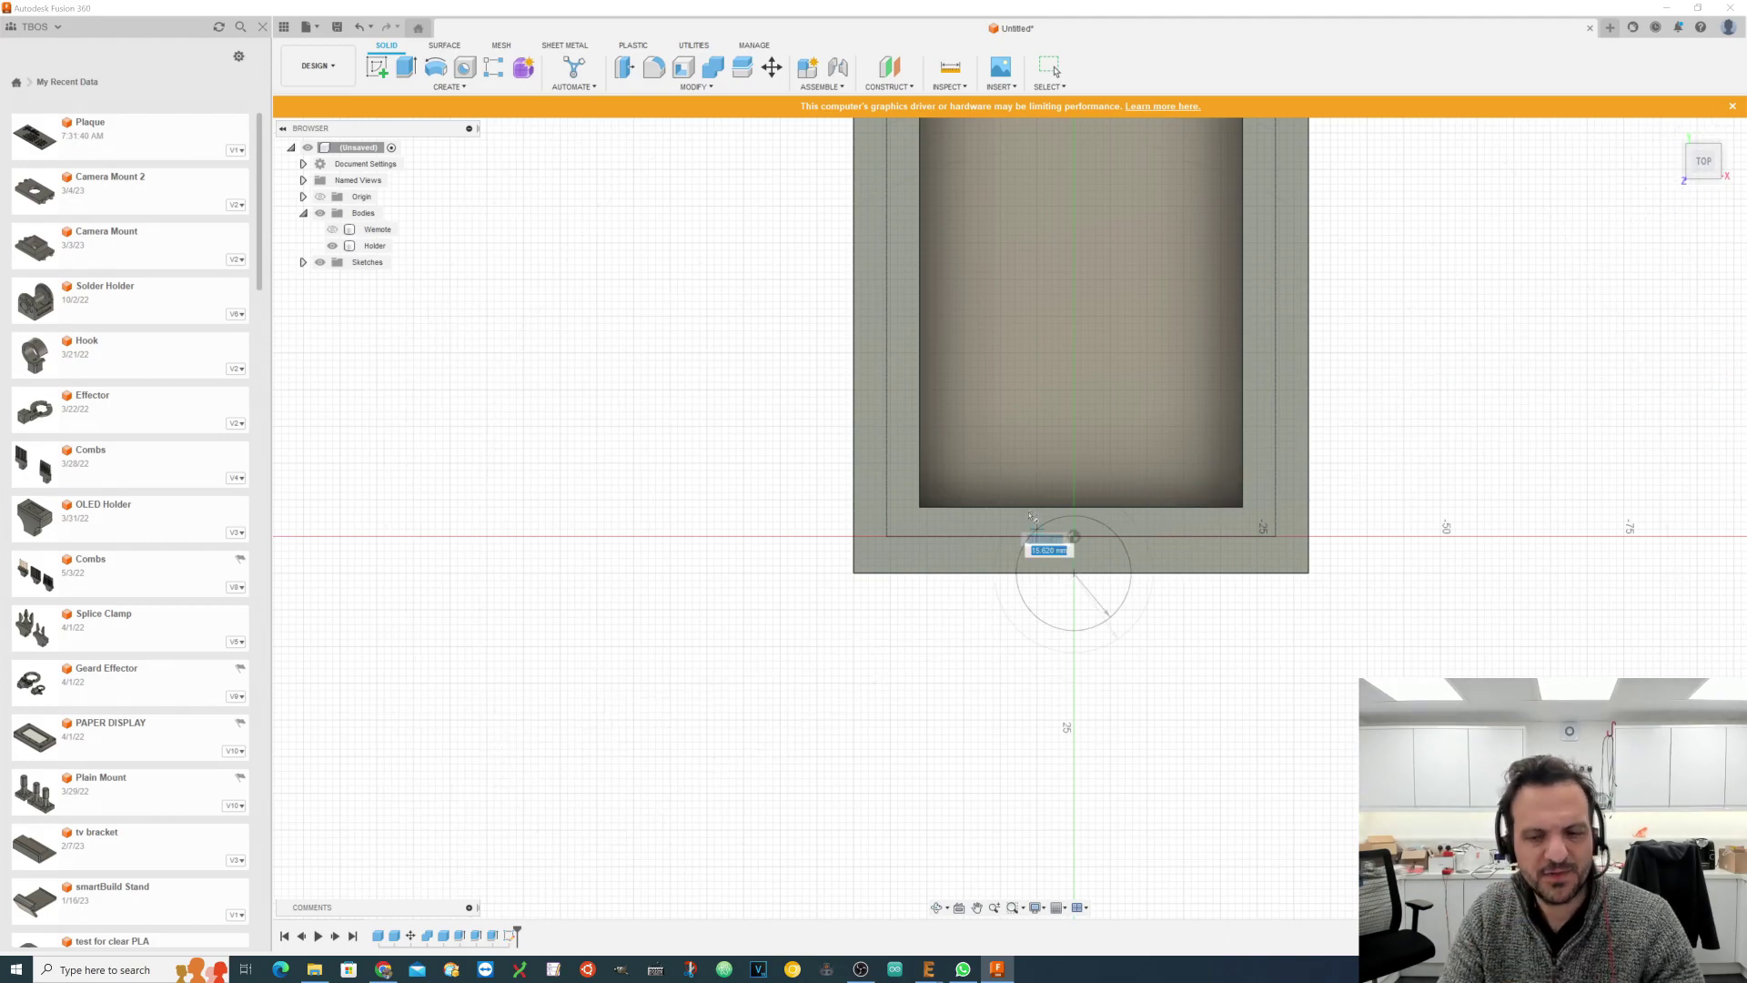
pyautogui.press('Escape')
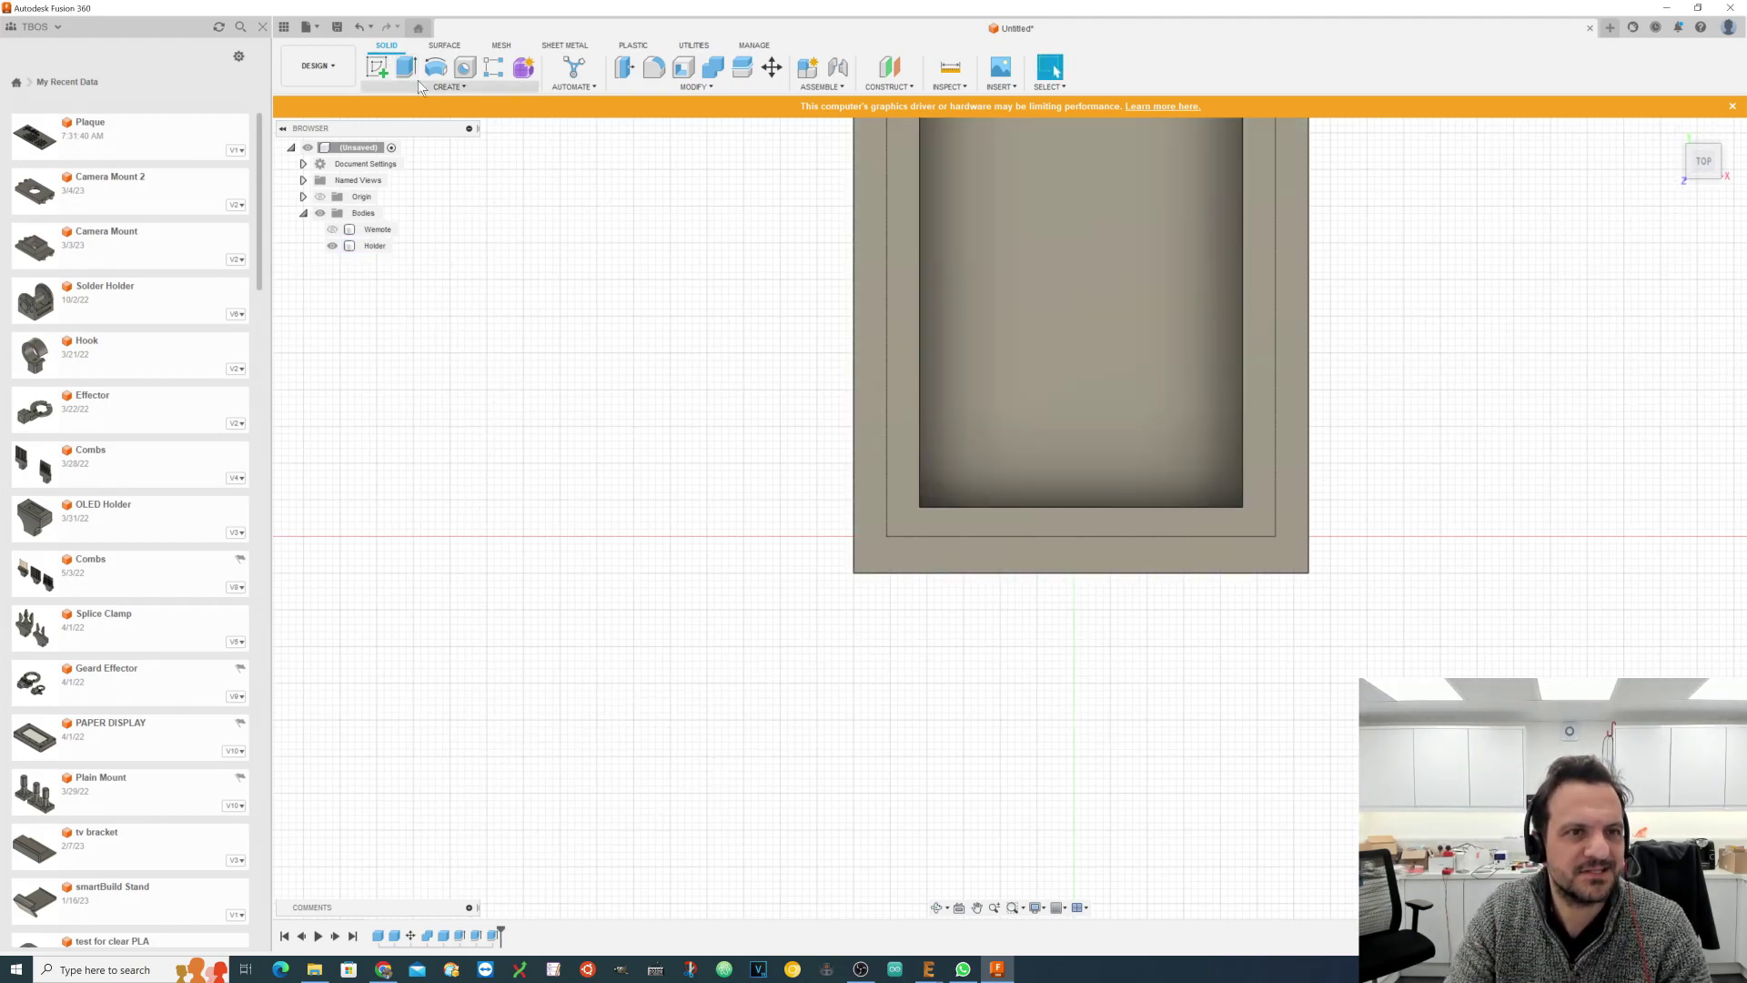
# Step: Place the base of a 20 × 9 mm box on the Holder's upper face, centred across the rim at the closed end
pyautogui.click(428, 88)
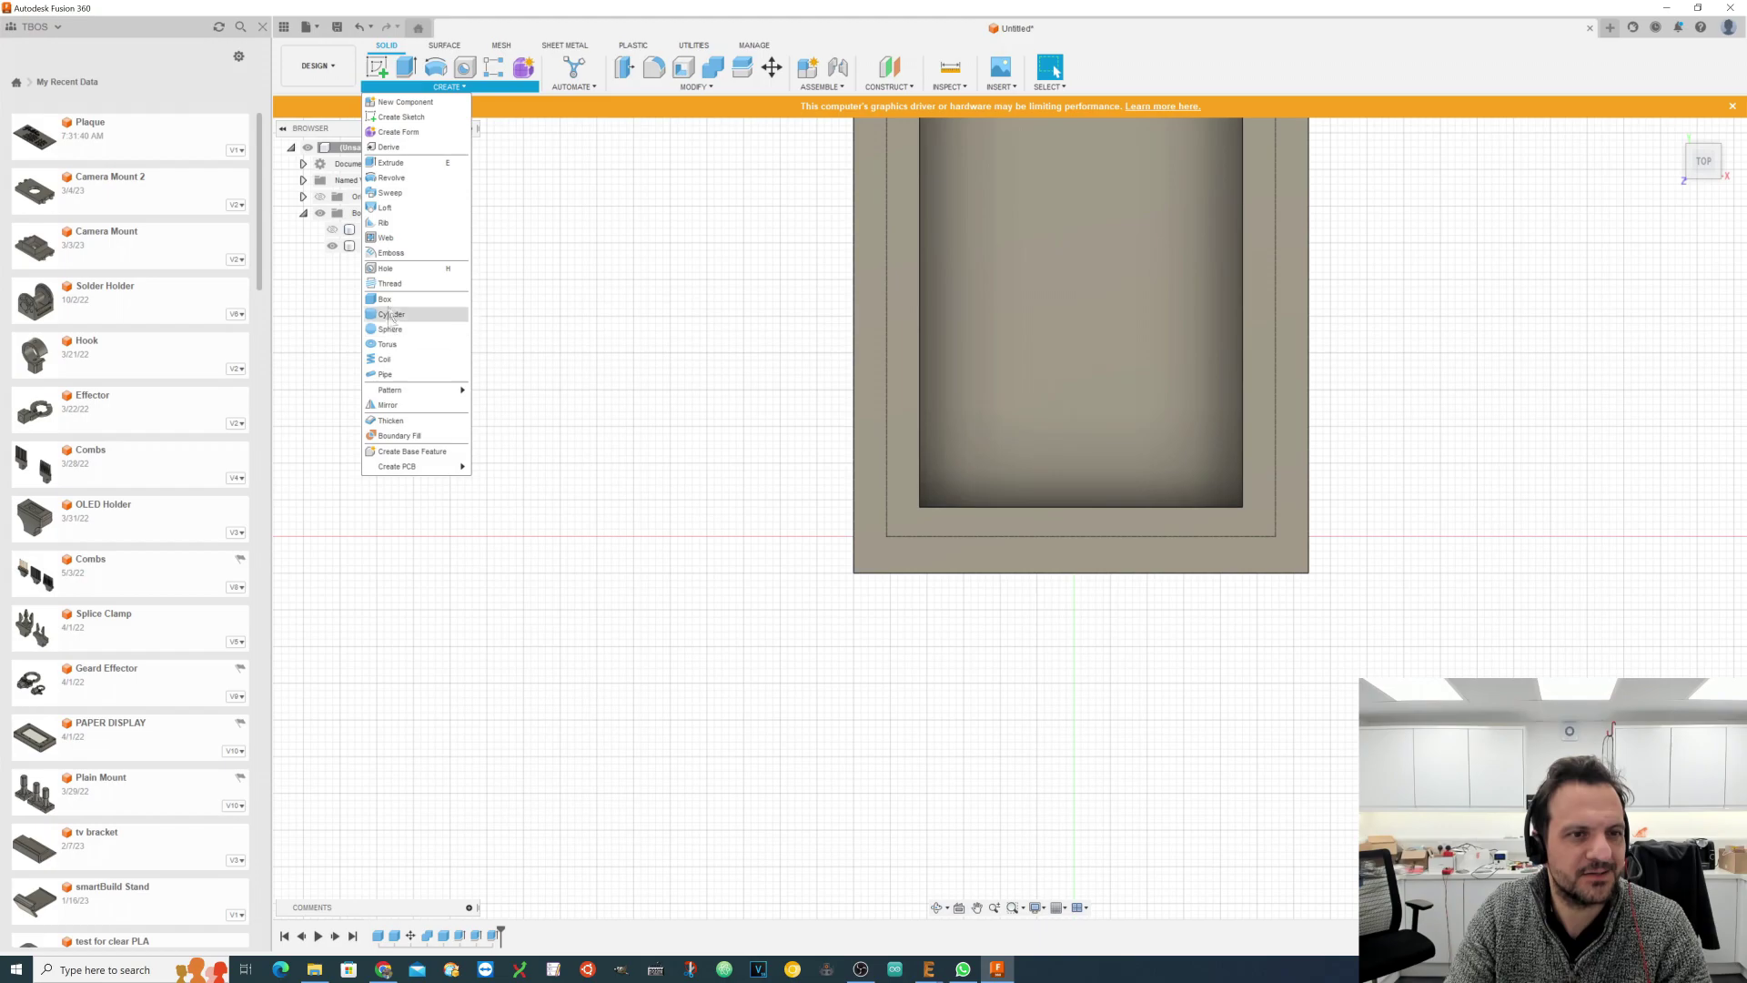
pyautogui.click(391, 314)
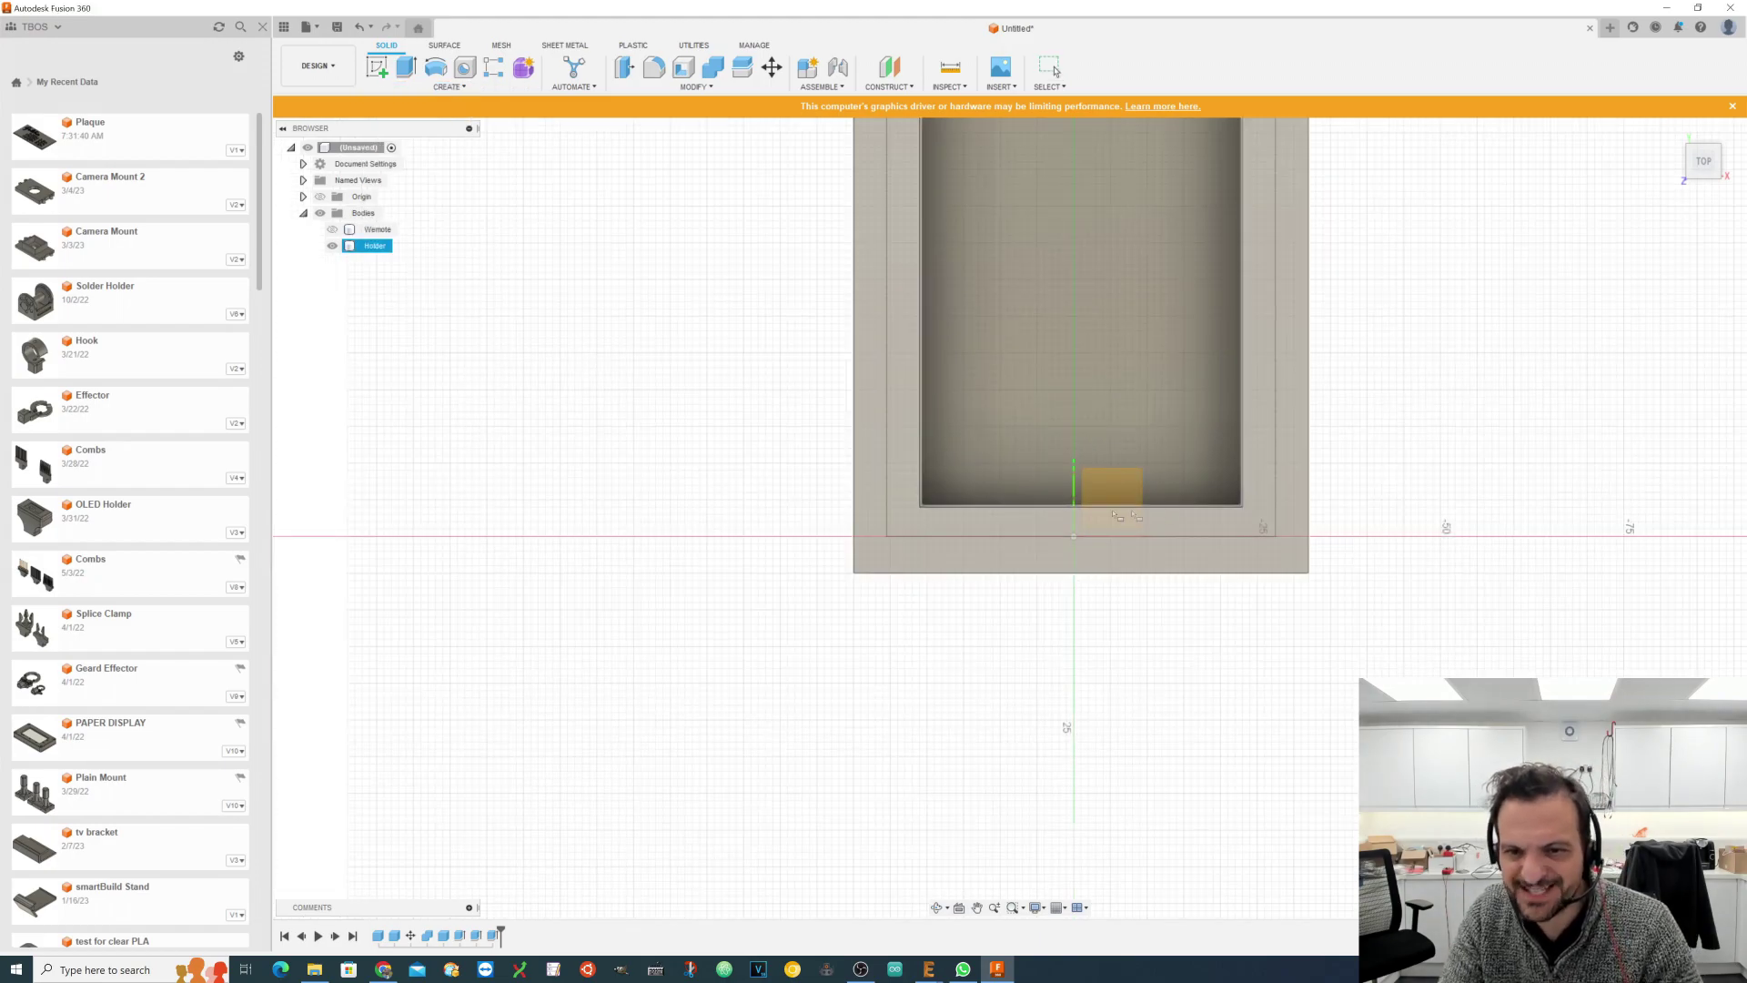
pyautogui.click(1006, 528)
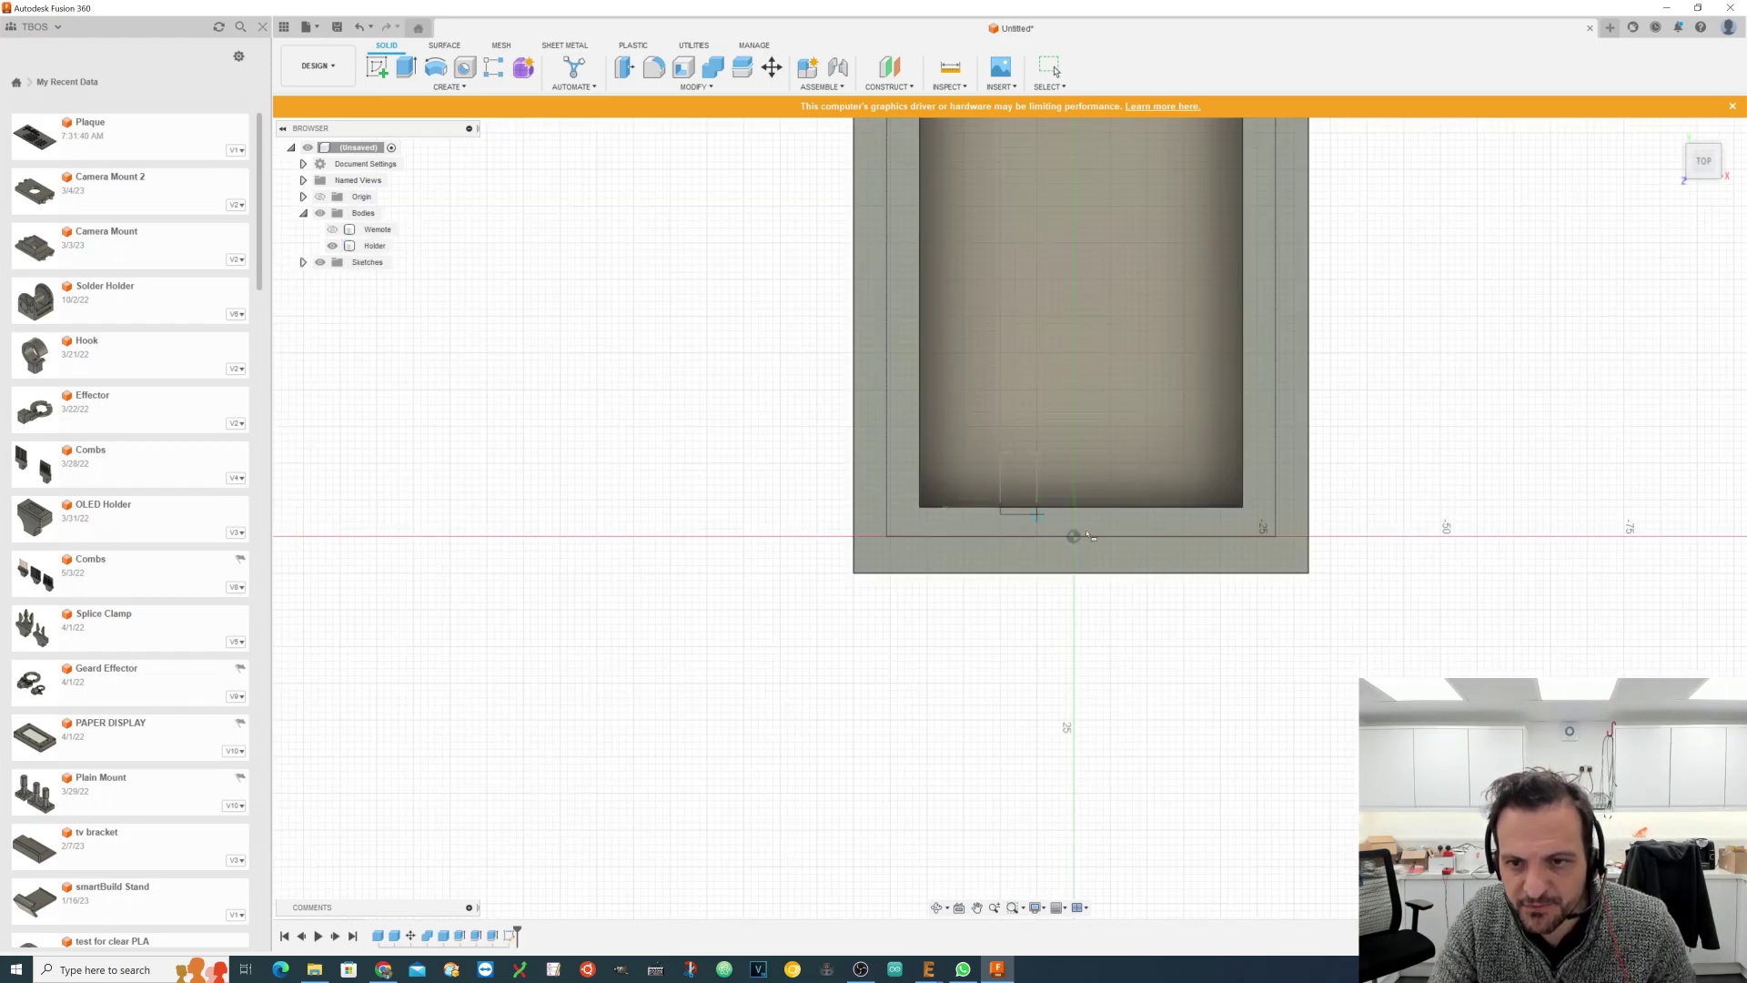
pyautogui.click(1001, 508)
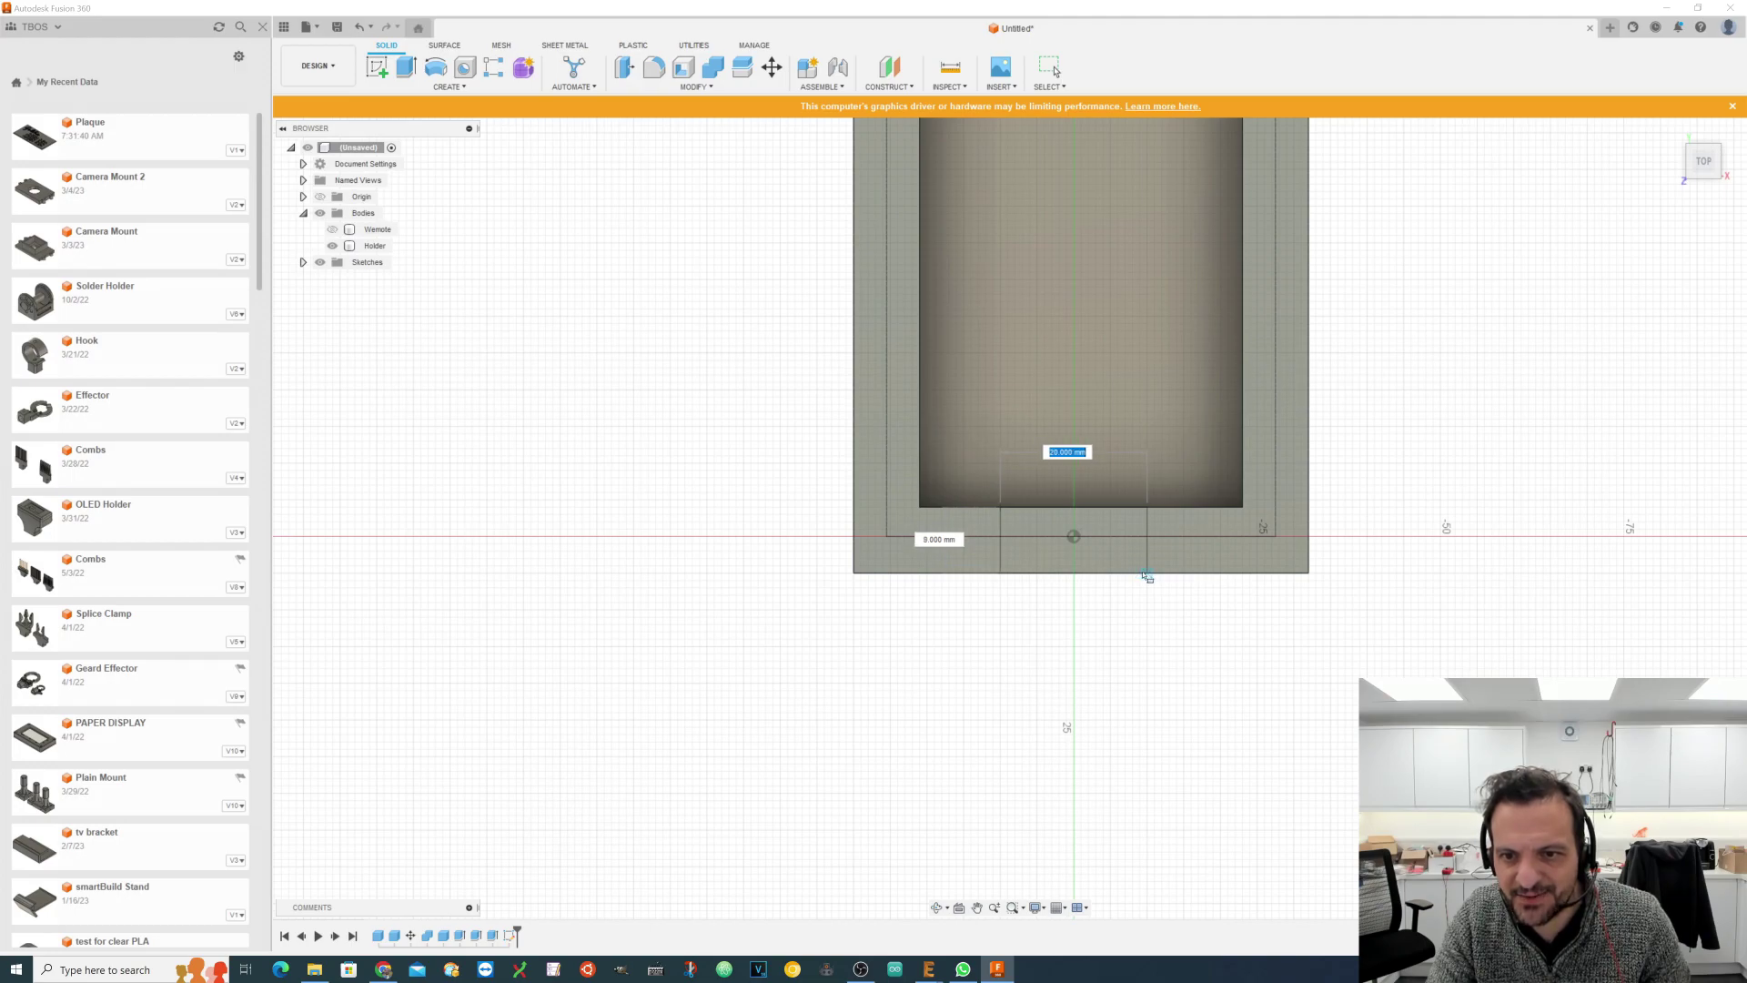
pyautogui.click(1148, 577)
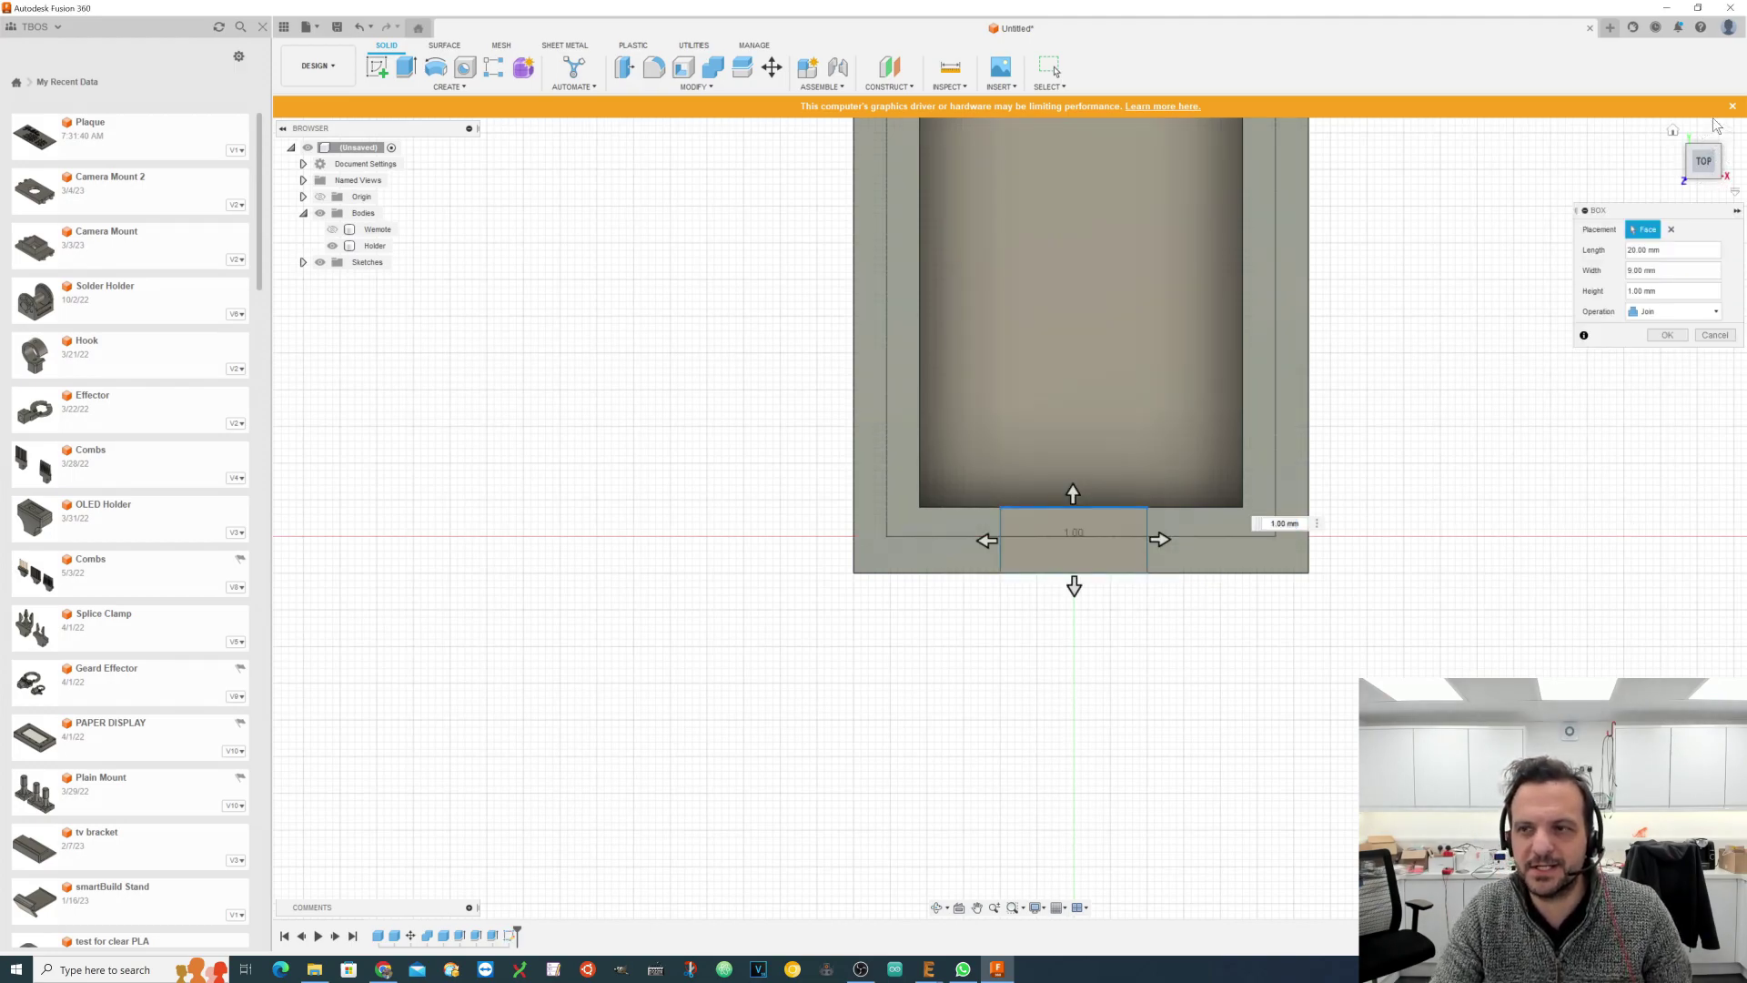
# Step: Give the box a height of -10 mm with the Cut operation to notch through the Holder's closed end wall
pyautogui.click(1707, 174)
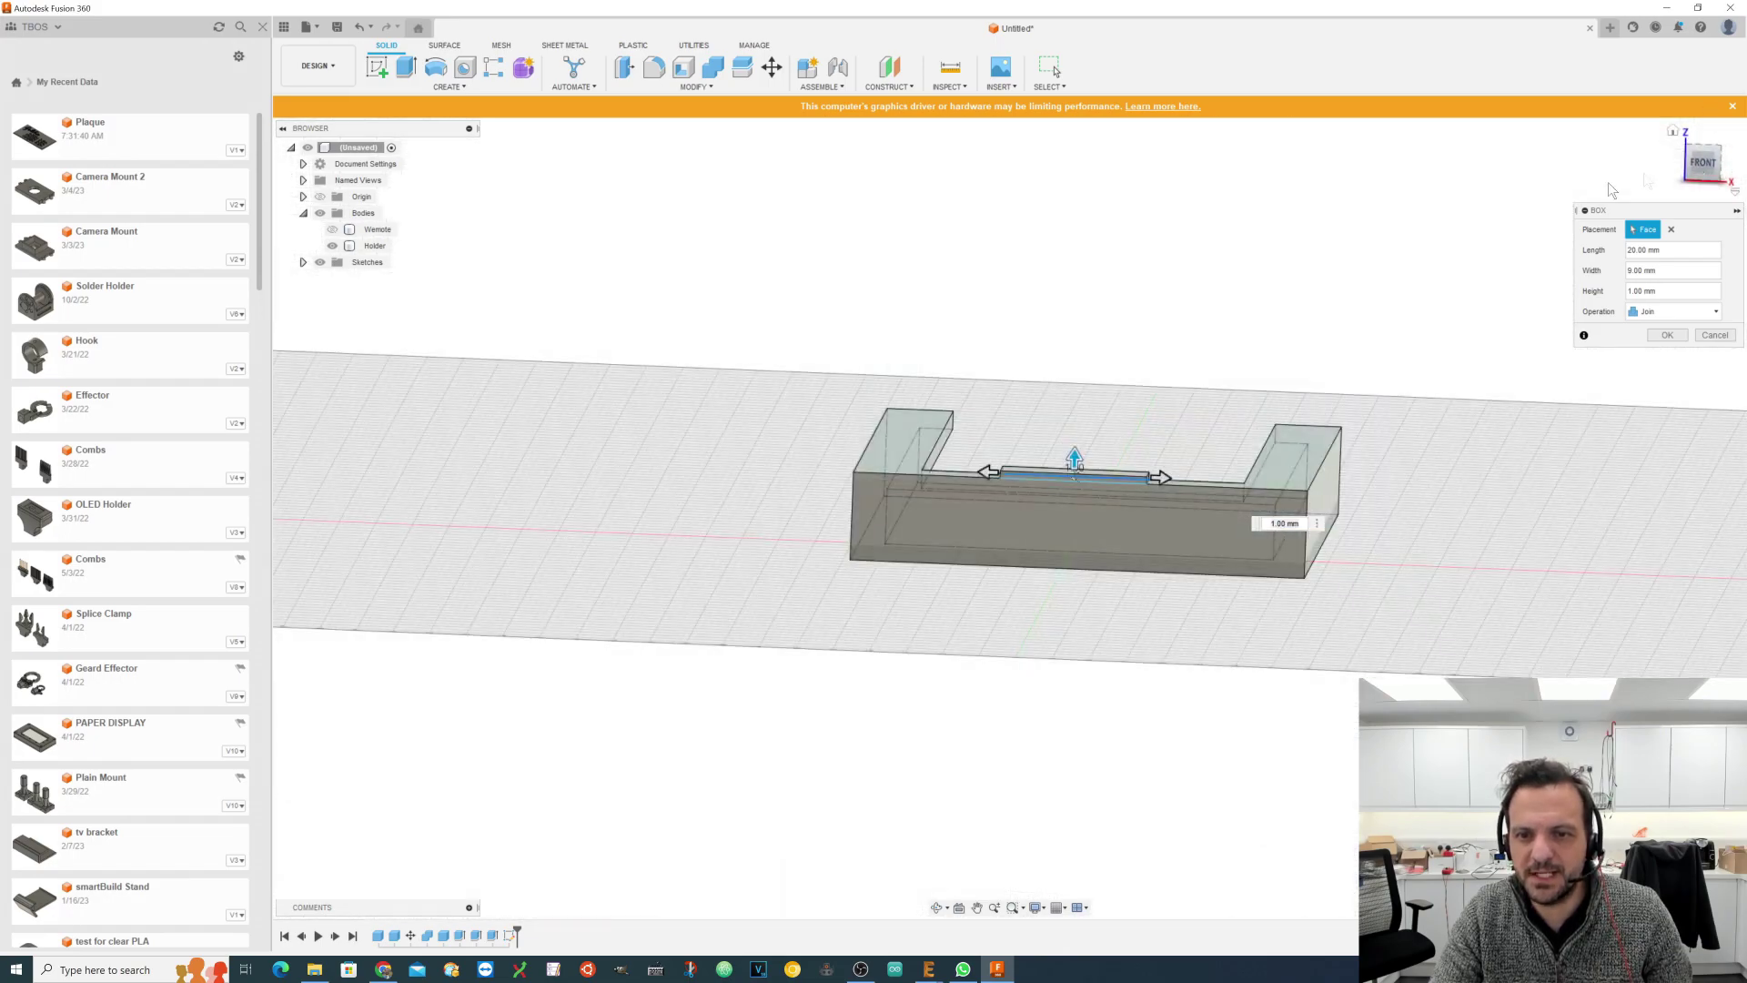
pyautogui.moveTo(1075, 459); pyautogui.dragTo(1072, 559)
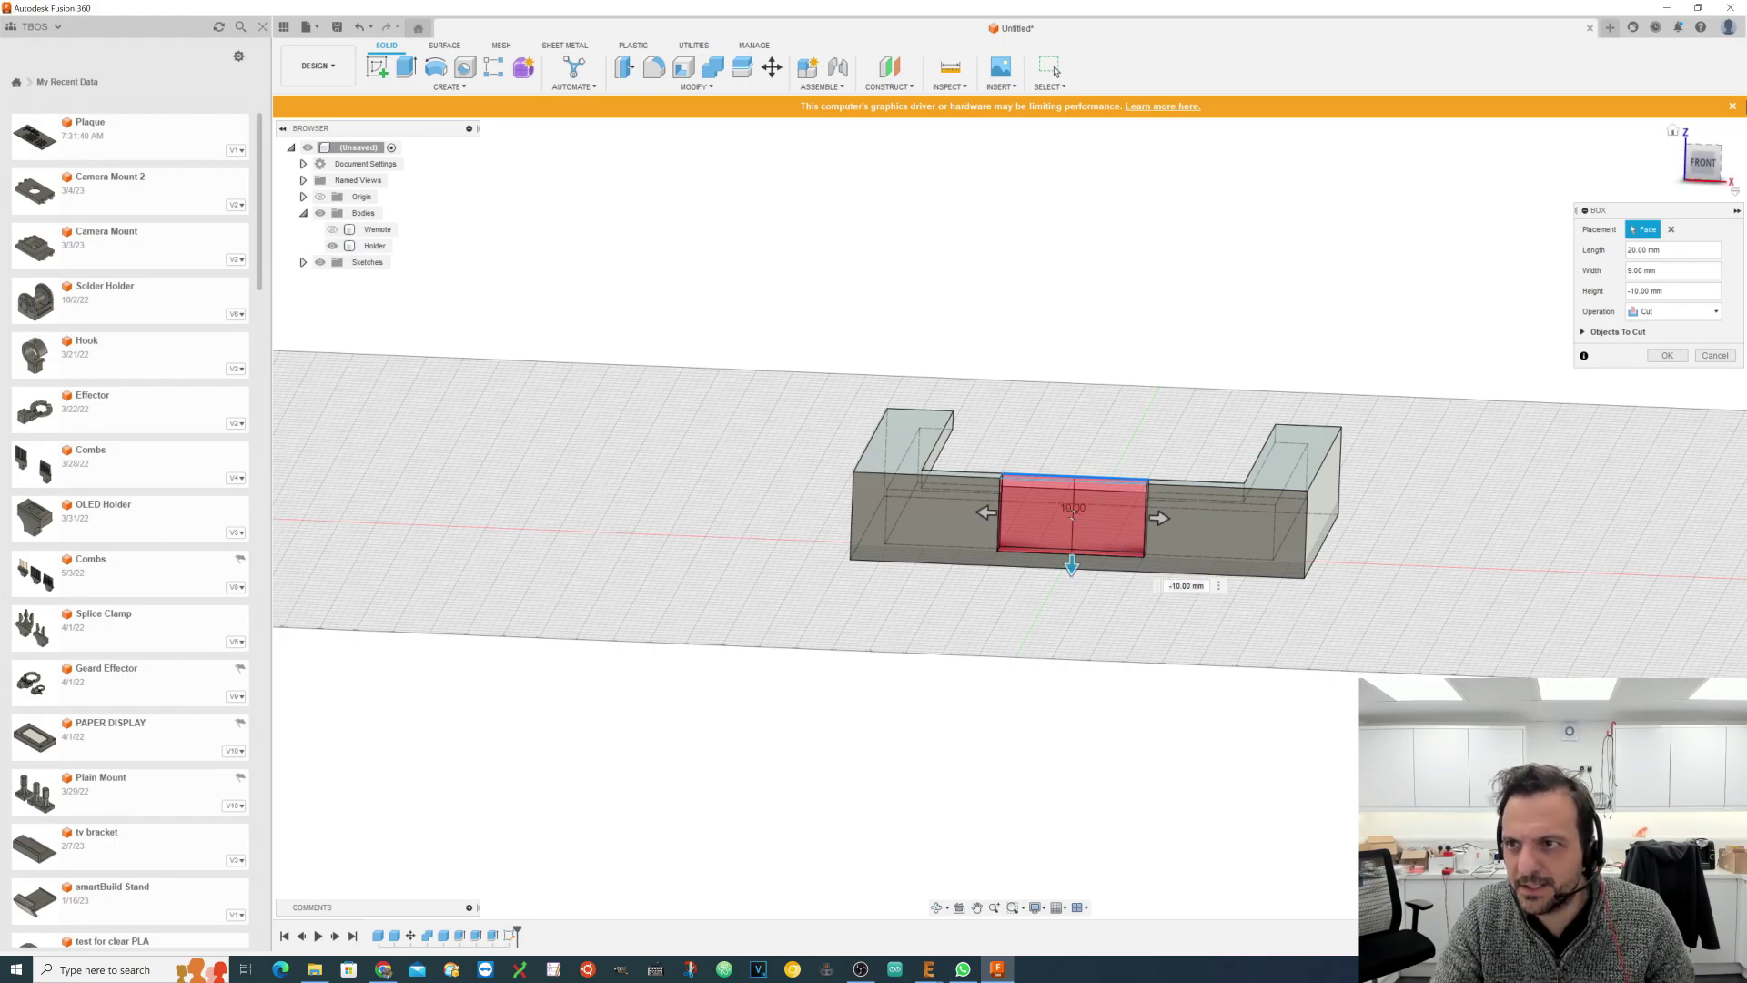
pyautogui.click(1705, 164)
pyautogui.scroll(3, 1123, 584)
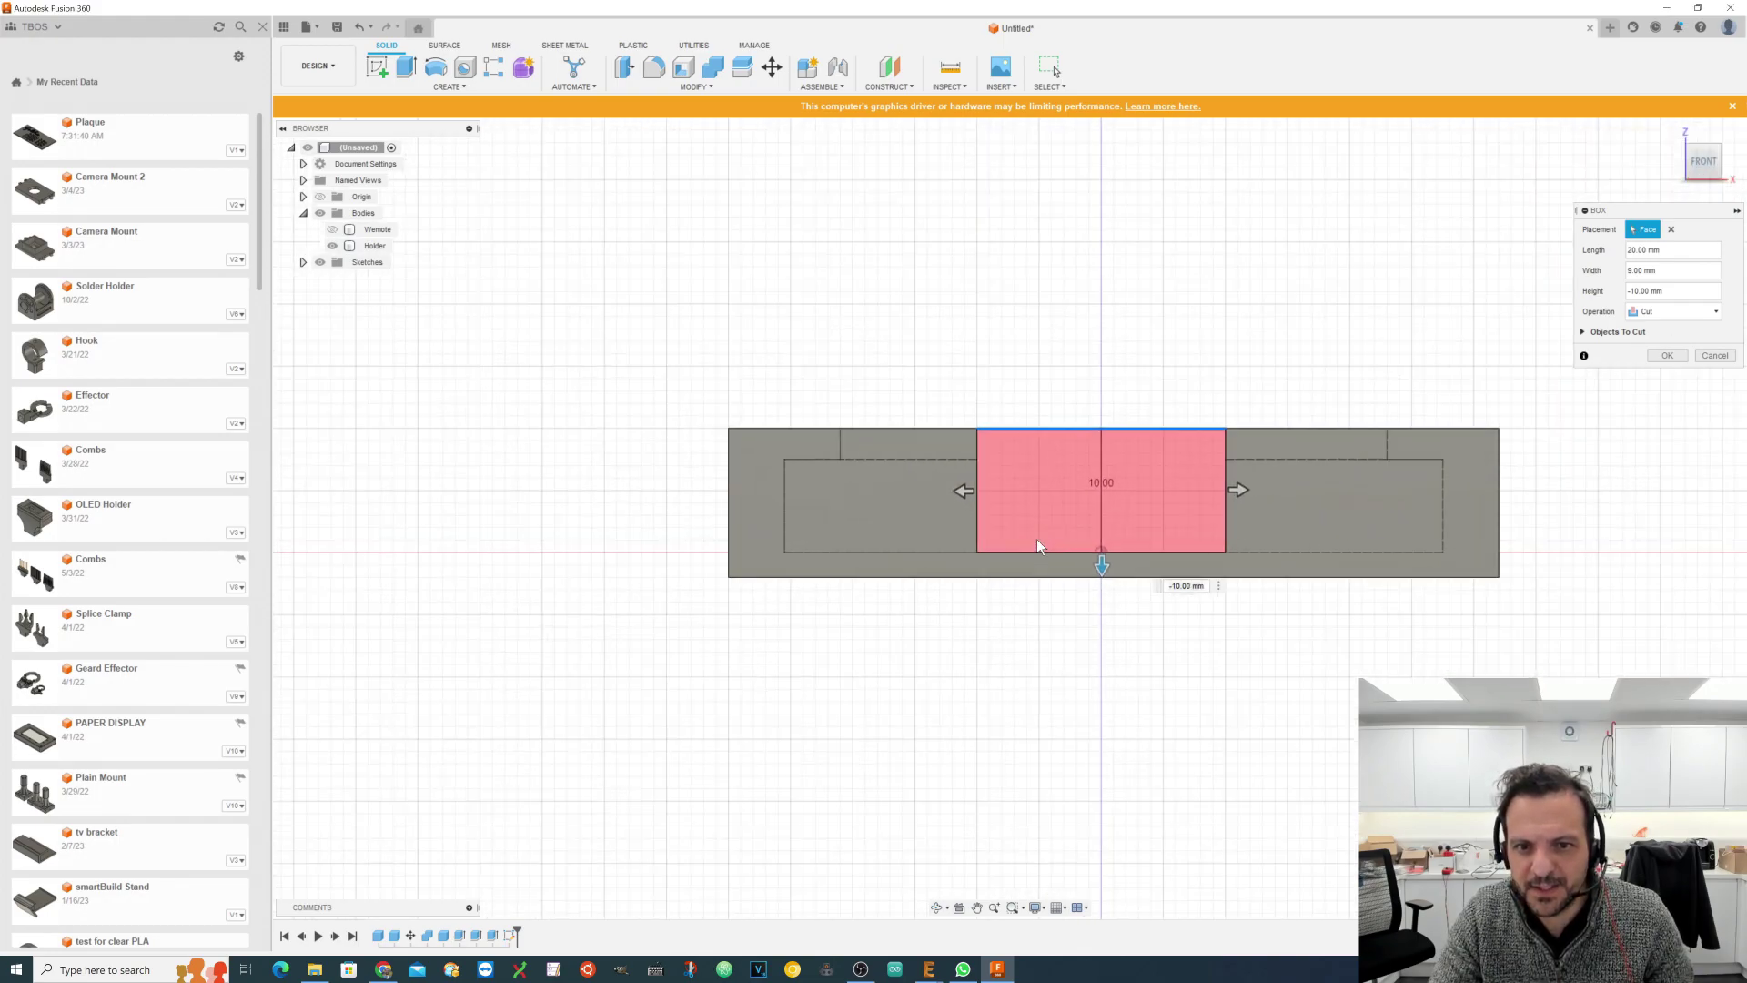
pyautogui.moveTo(1123, 573)
pyautogui.mouseDown()
pyautogui.moveTo(1123, 537)
pyautogui.moveTo(1123, 571)
pyautogui.mouseUp()
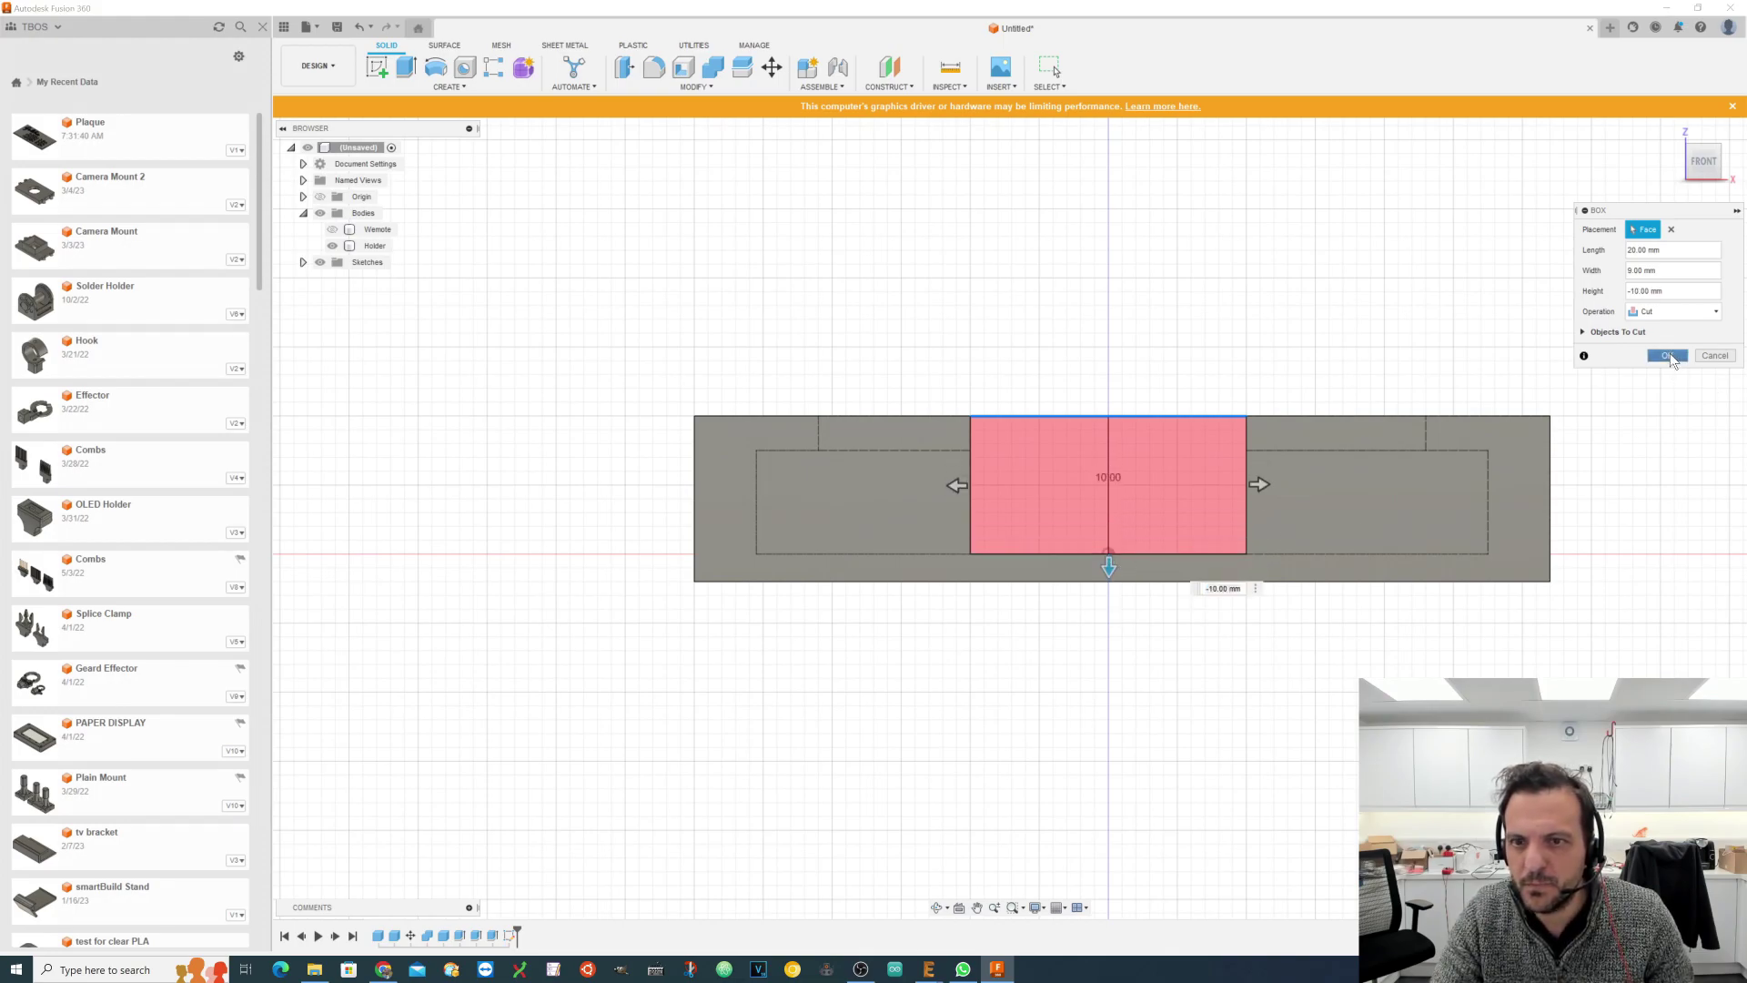
pyautogui.click(1669, 356)
# Step: Examine the notched Holder in the home view and from above, ending with its closed end facing down
pyautogui.click(1678, 135)
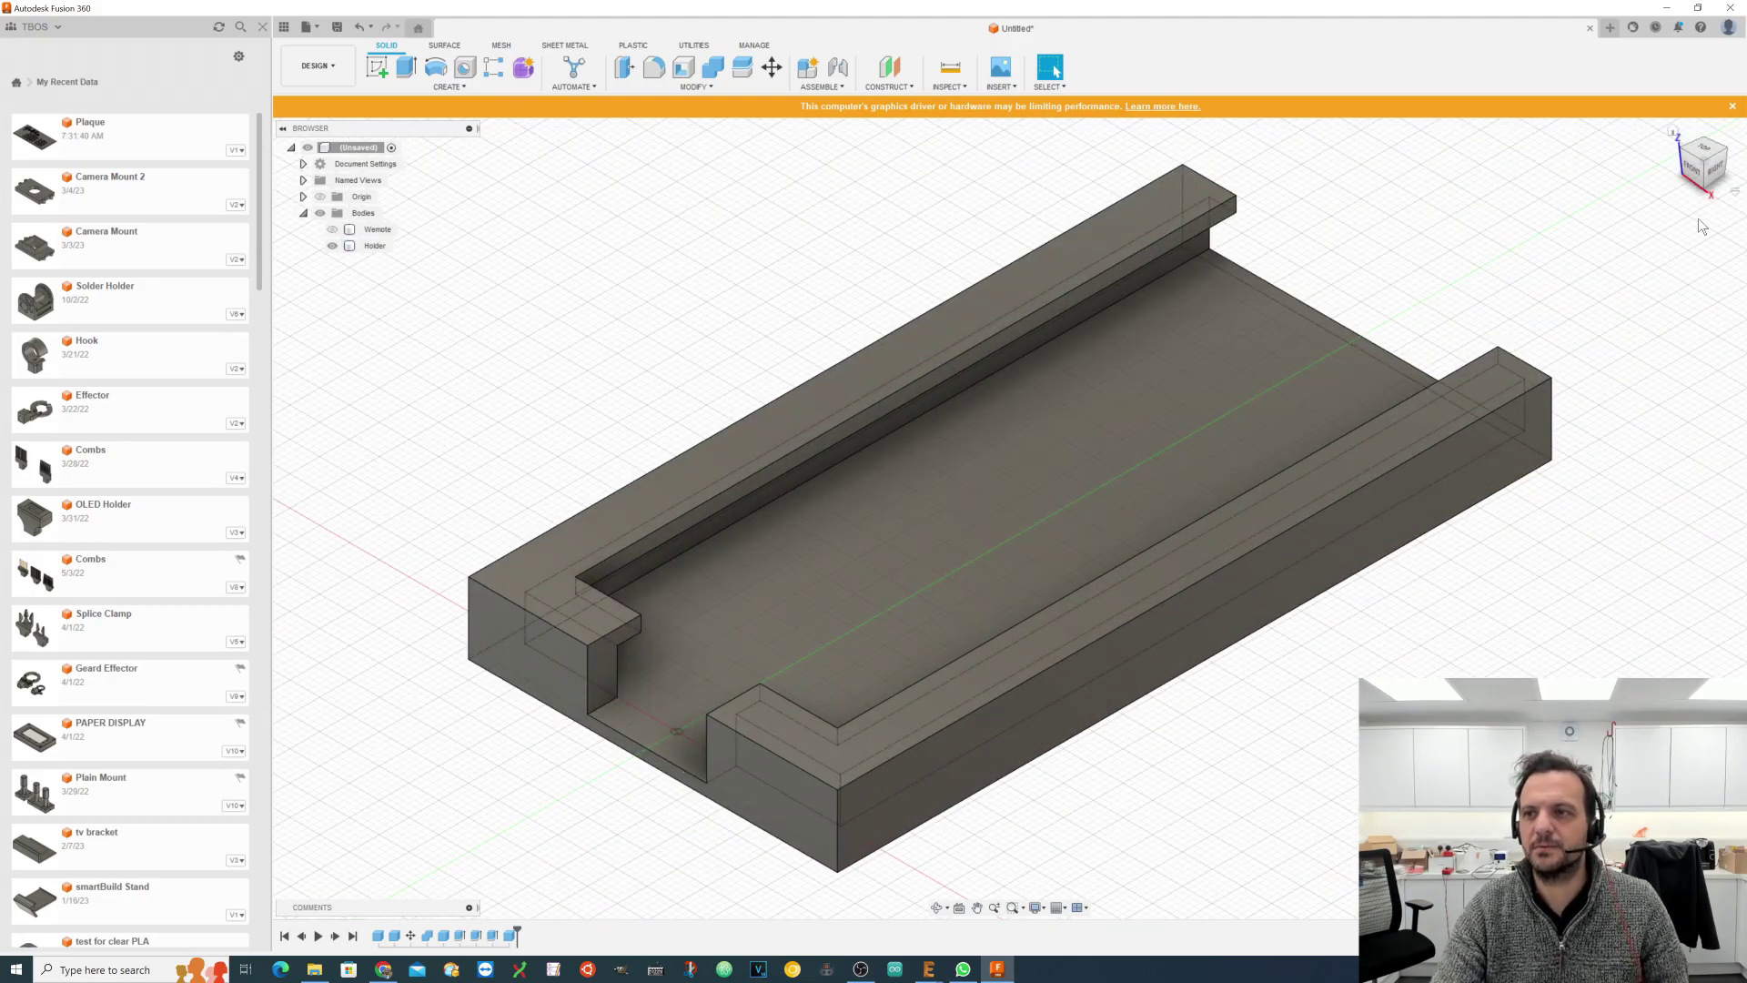
pyautogui.click(1704, 151)
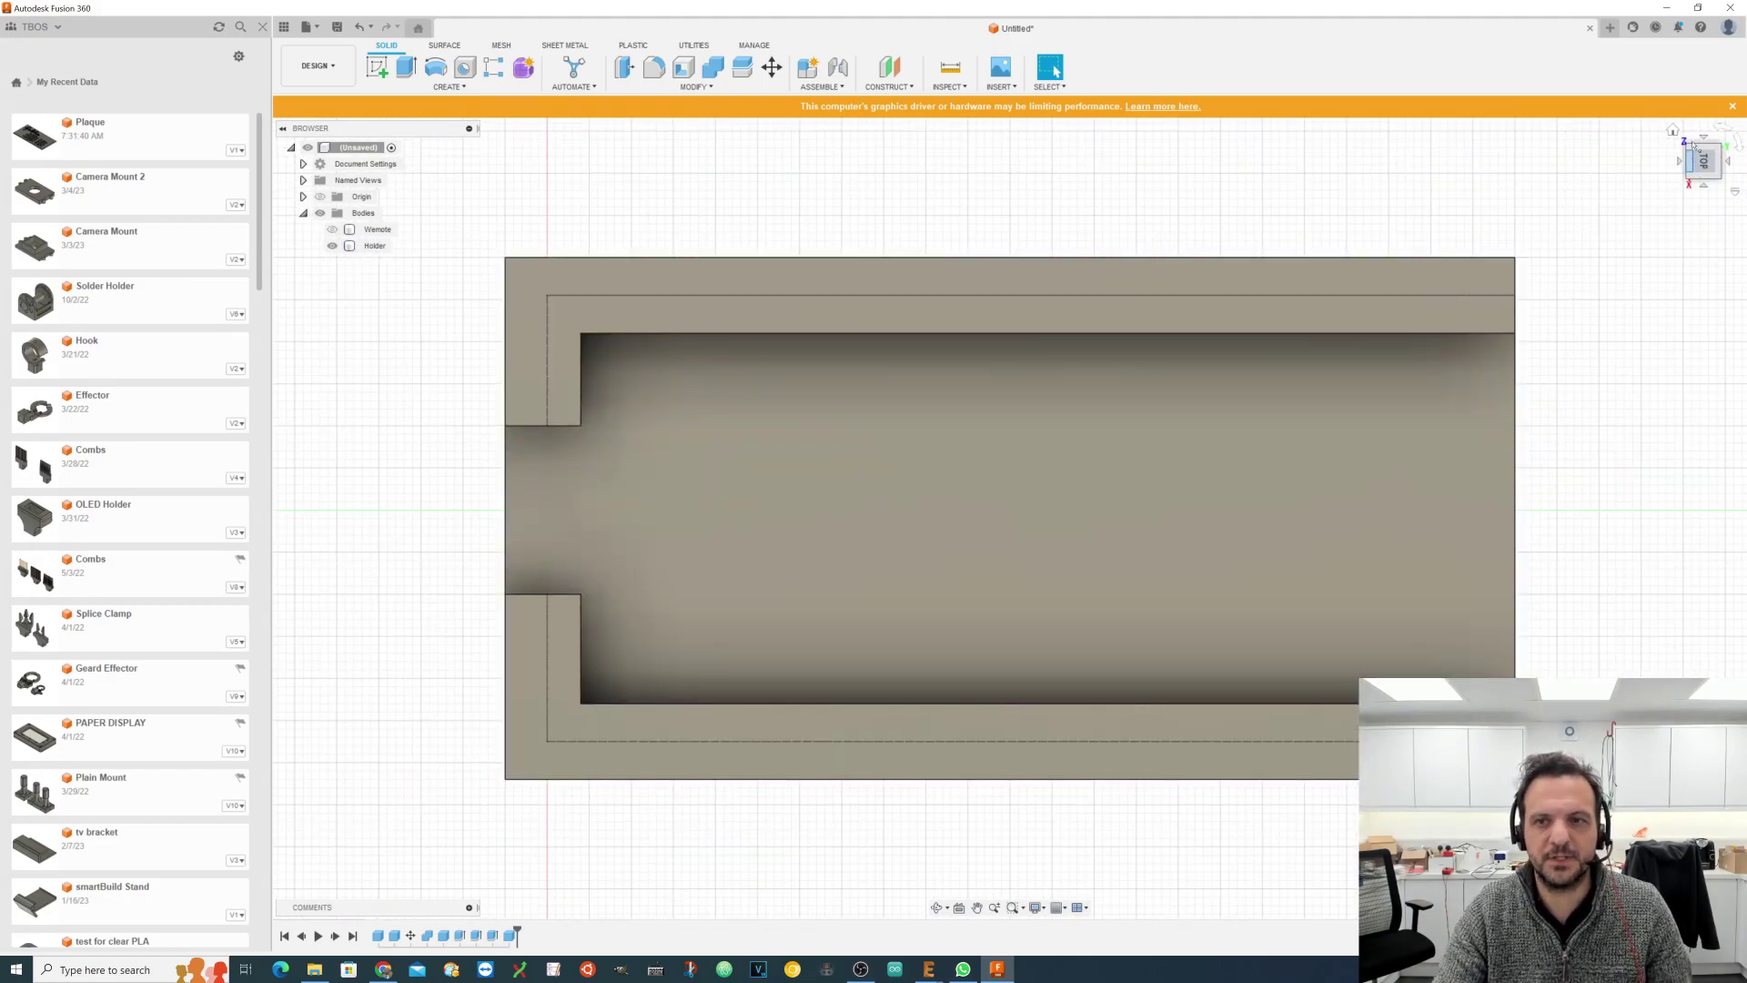
pyautogui.click(1670, 133)
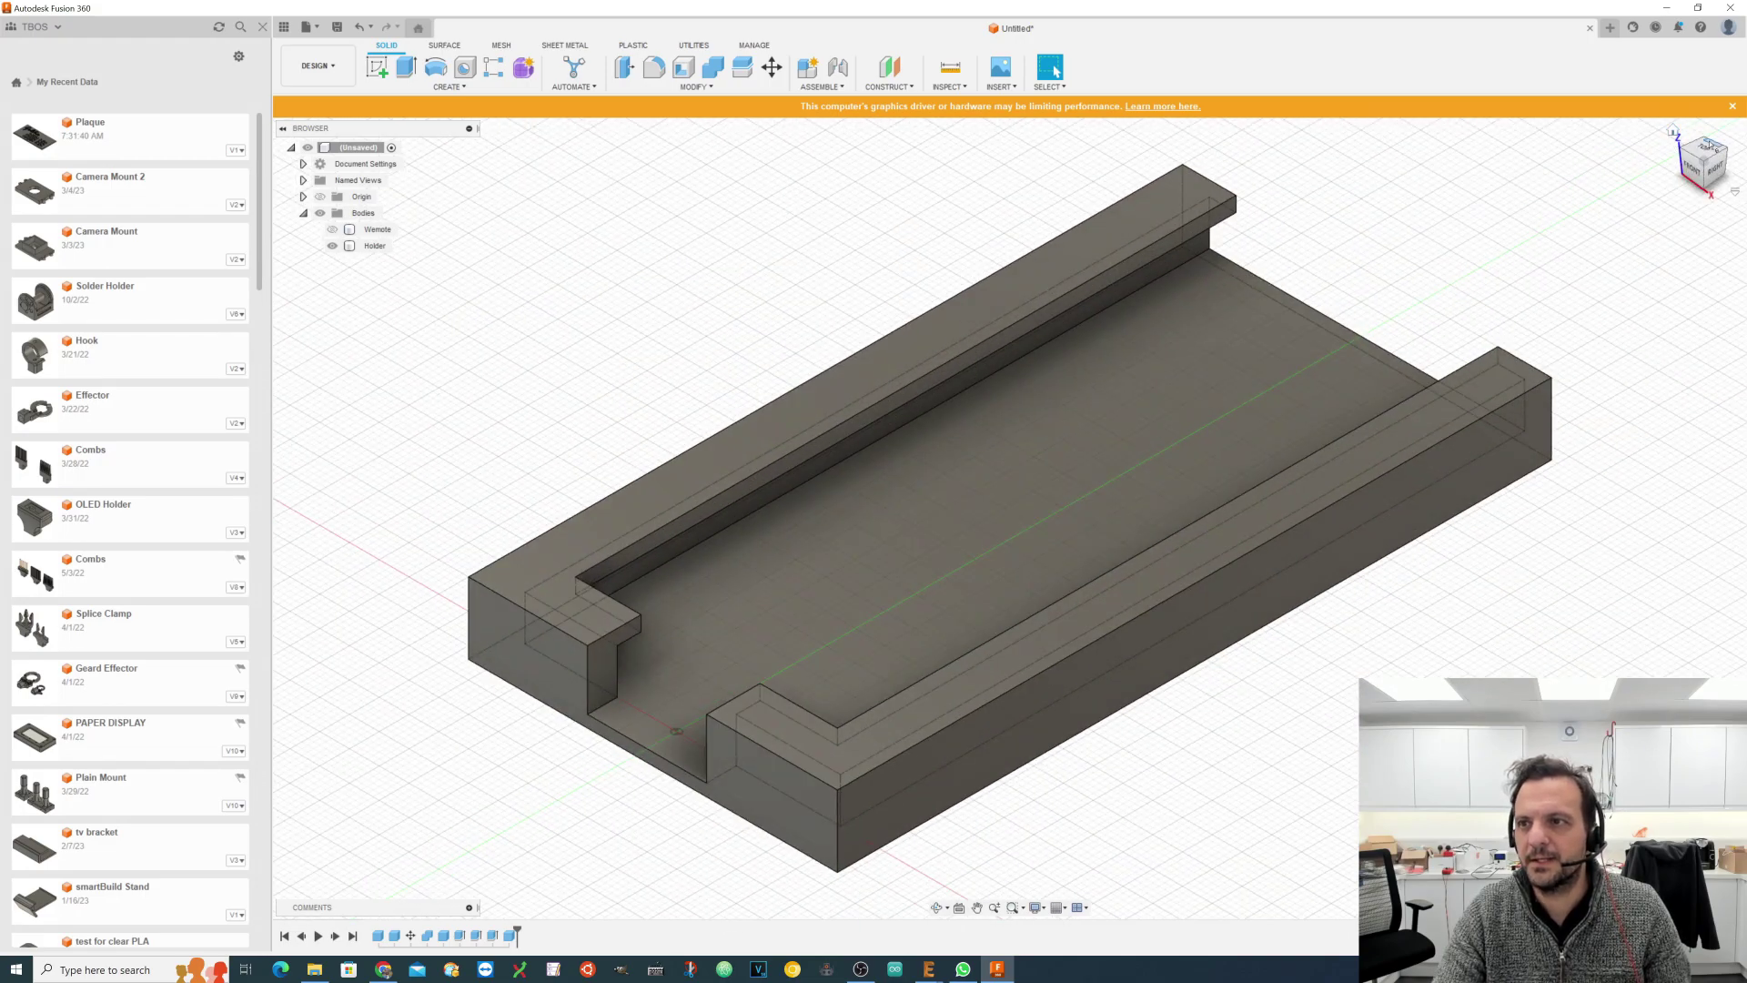
pyautogui.click(1700, 156)
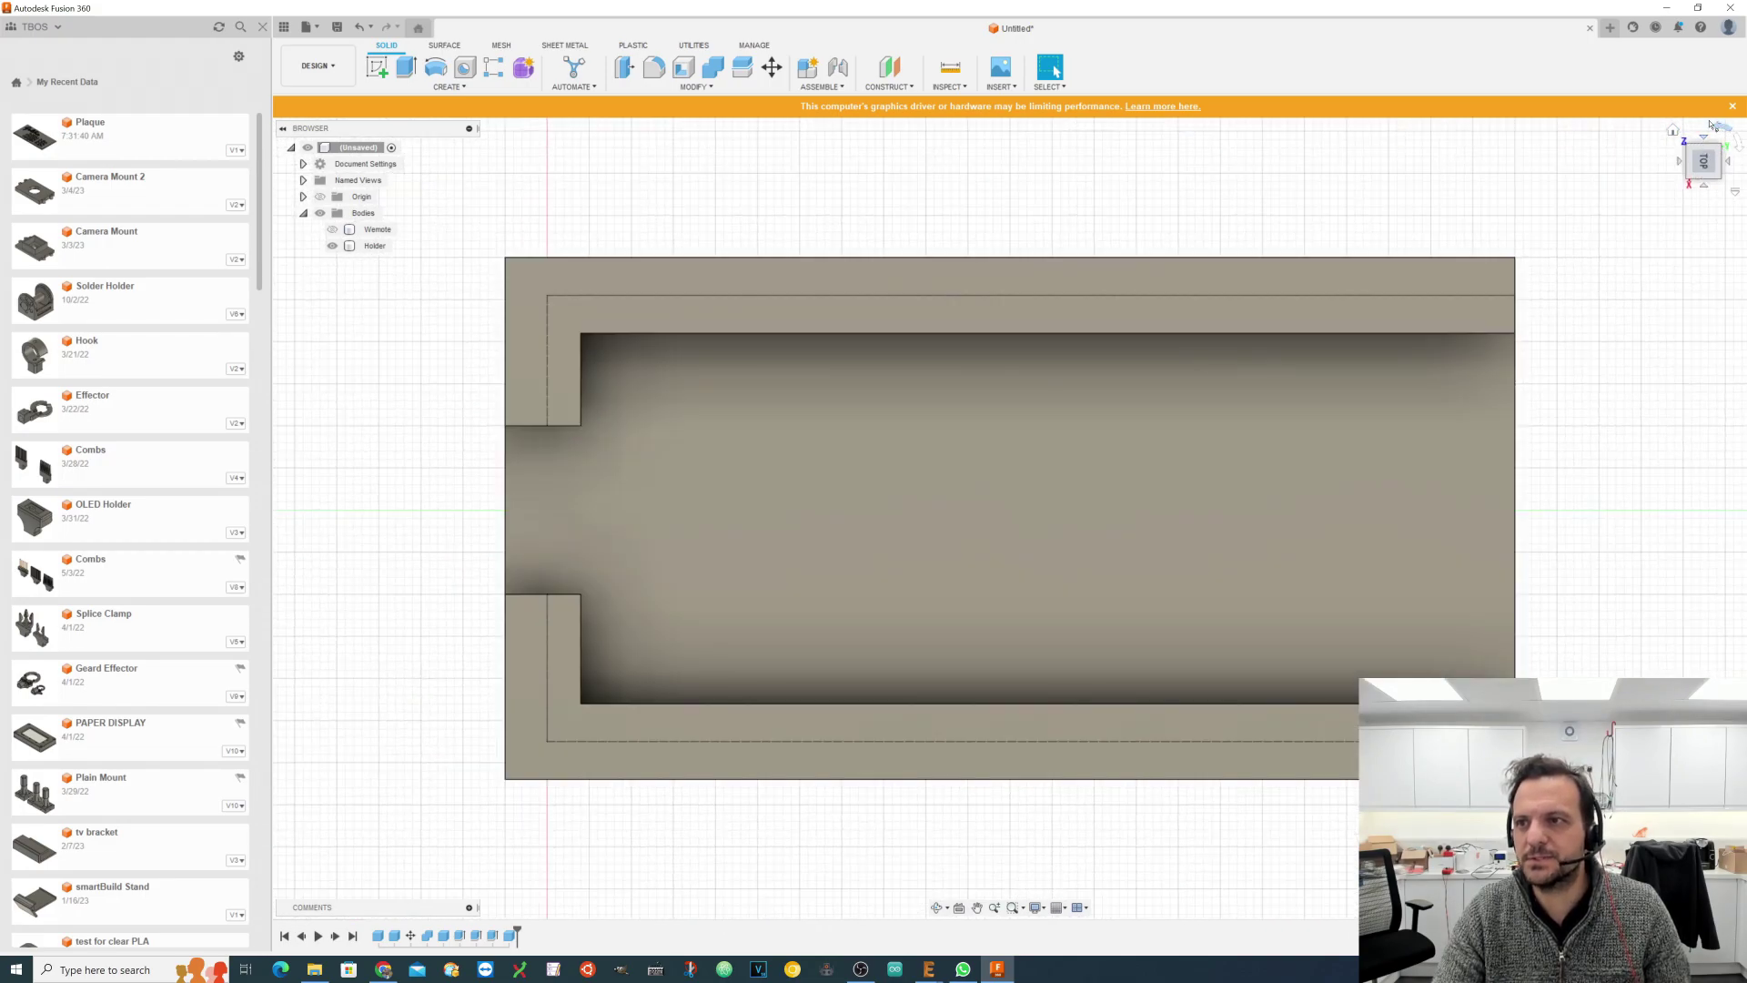
pyautogui.click(1726, 131)
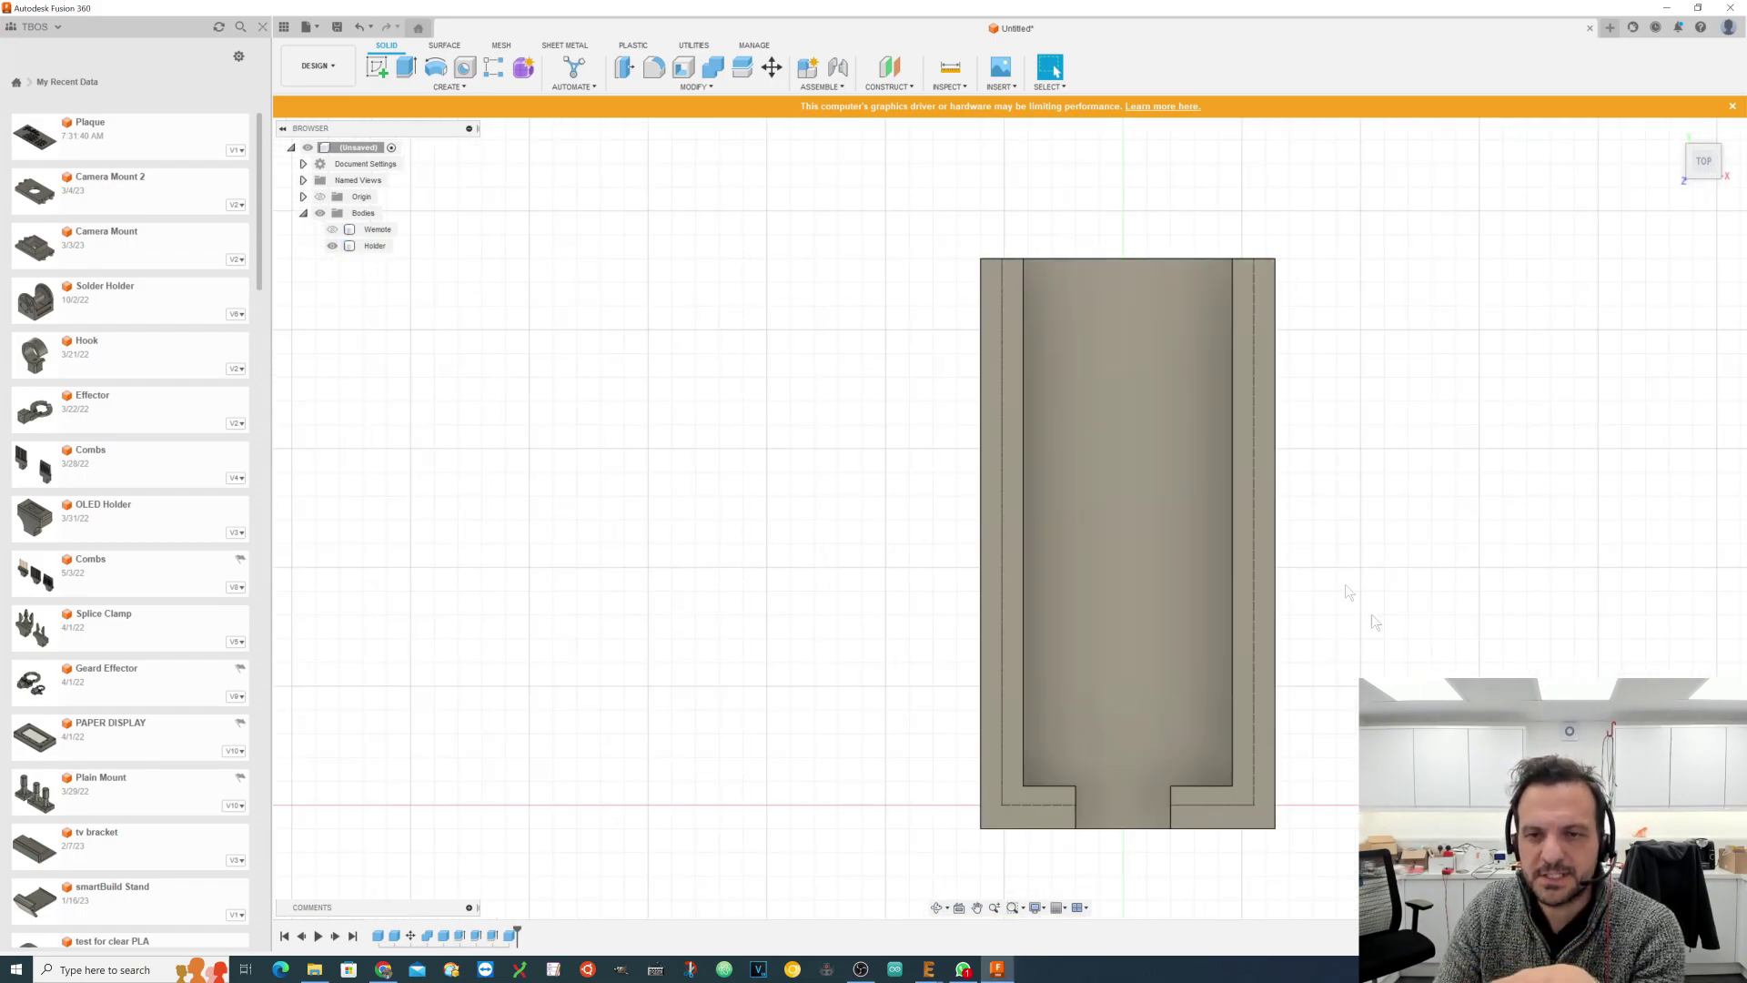
# Step: Close the running WhatsApp window
pyautogui.rightClick(967, 971)
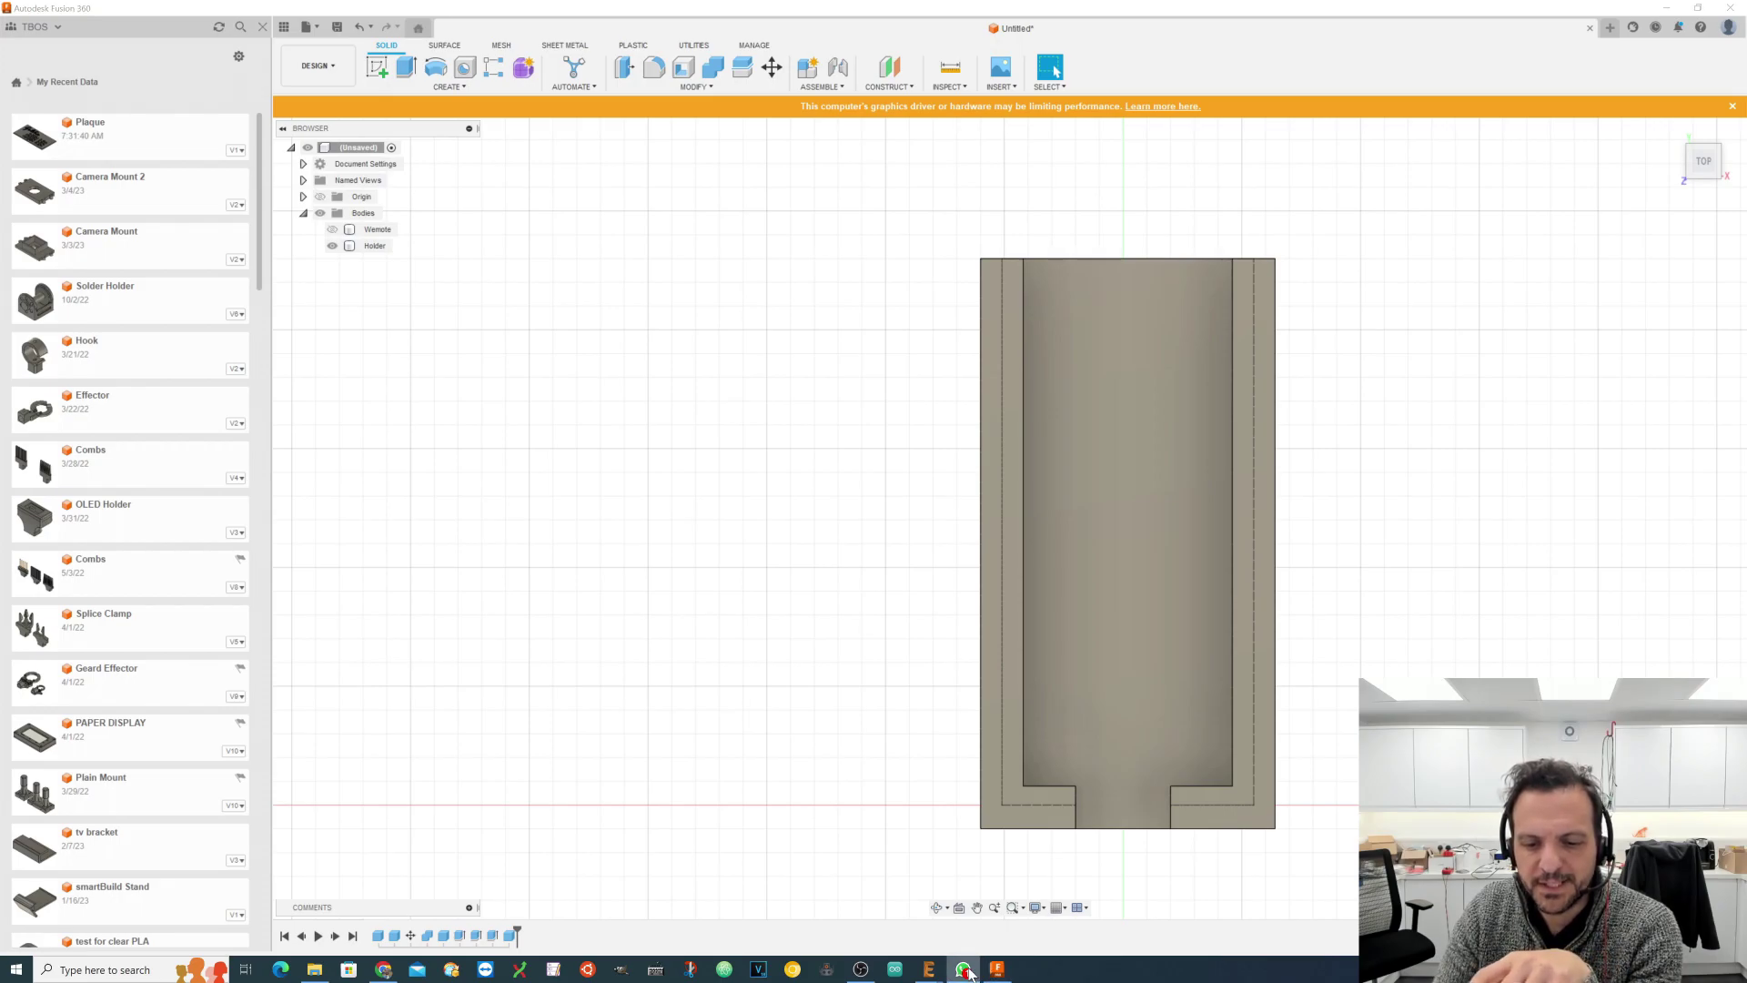
pyautogui.click(939, 942)
# Step: Examine the Holder's side rims, open end and notch from above, finishing at a slightly tilted angle
pyautogui.scroll(5, 1150, 368)
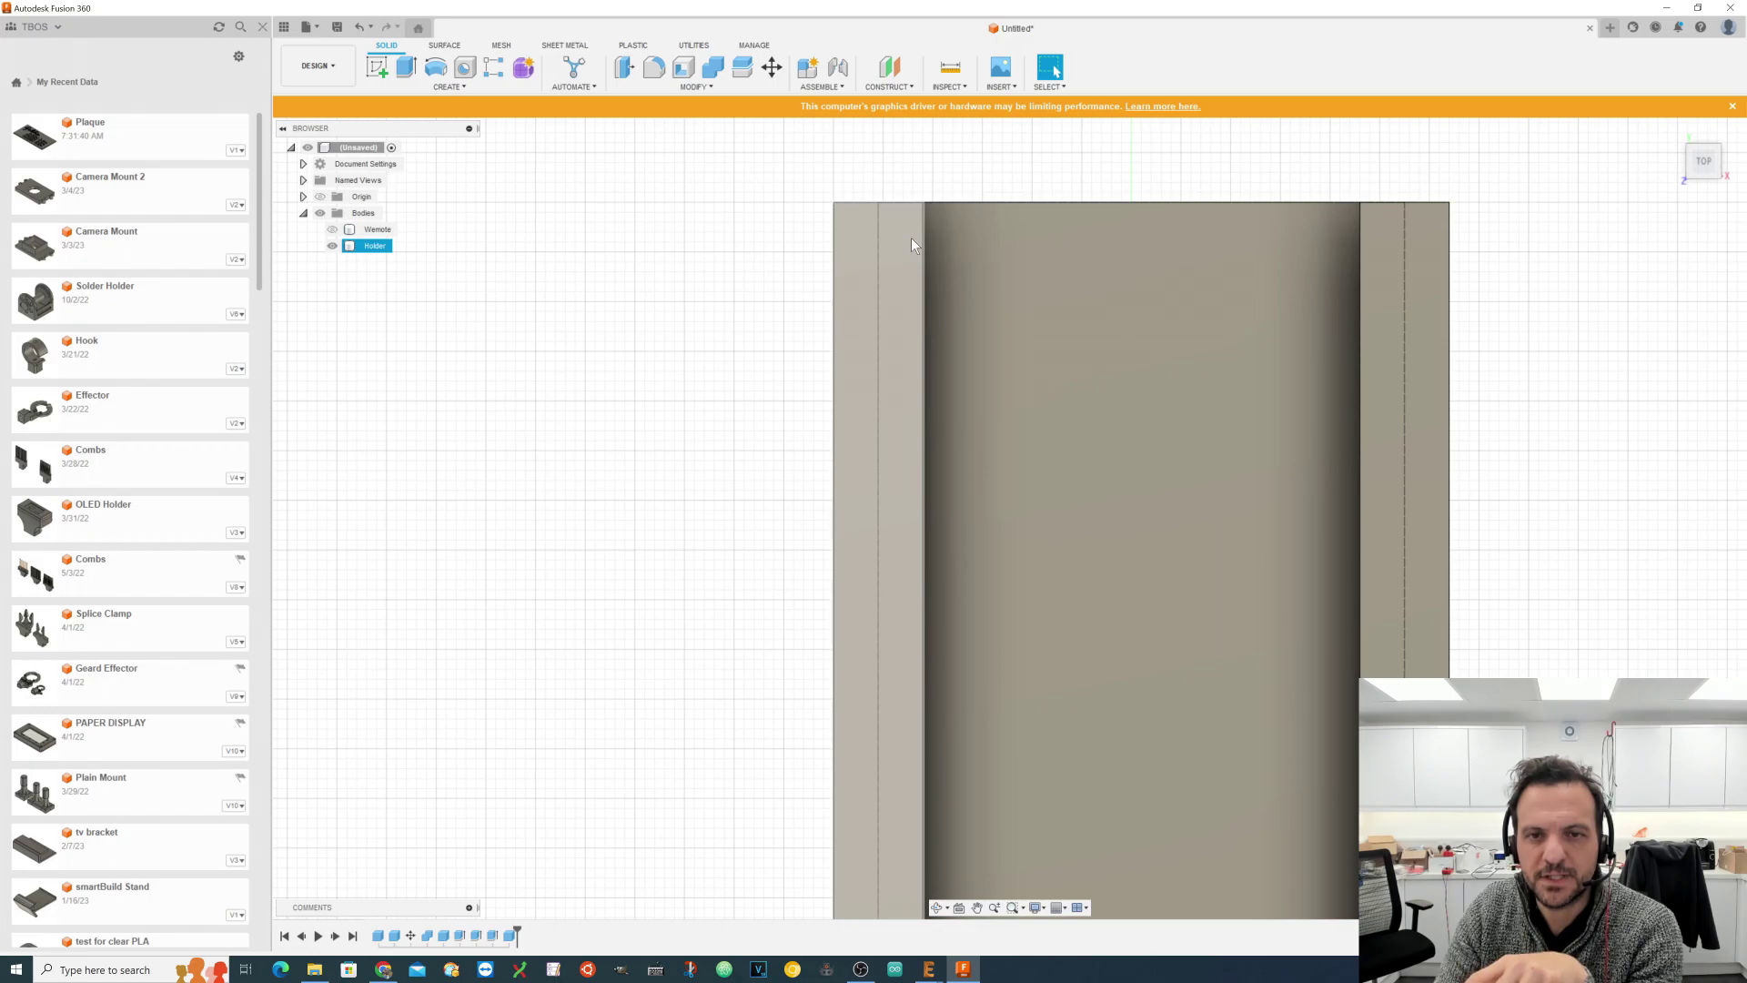
pyautogui.scroll(-4, 872, 489)
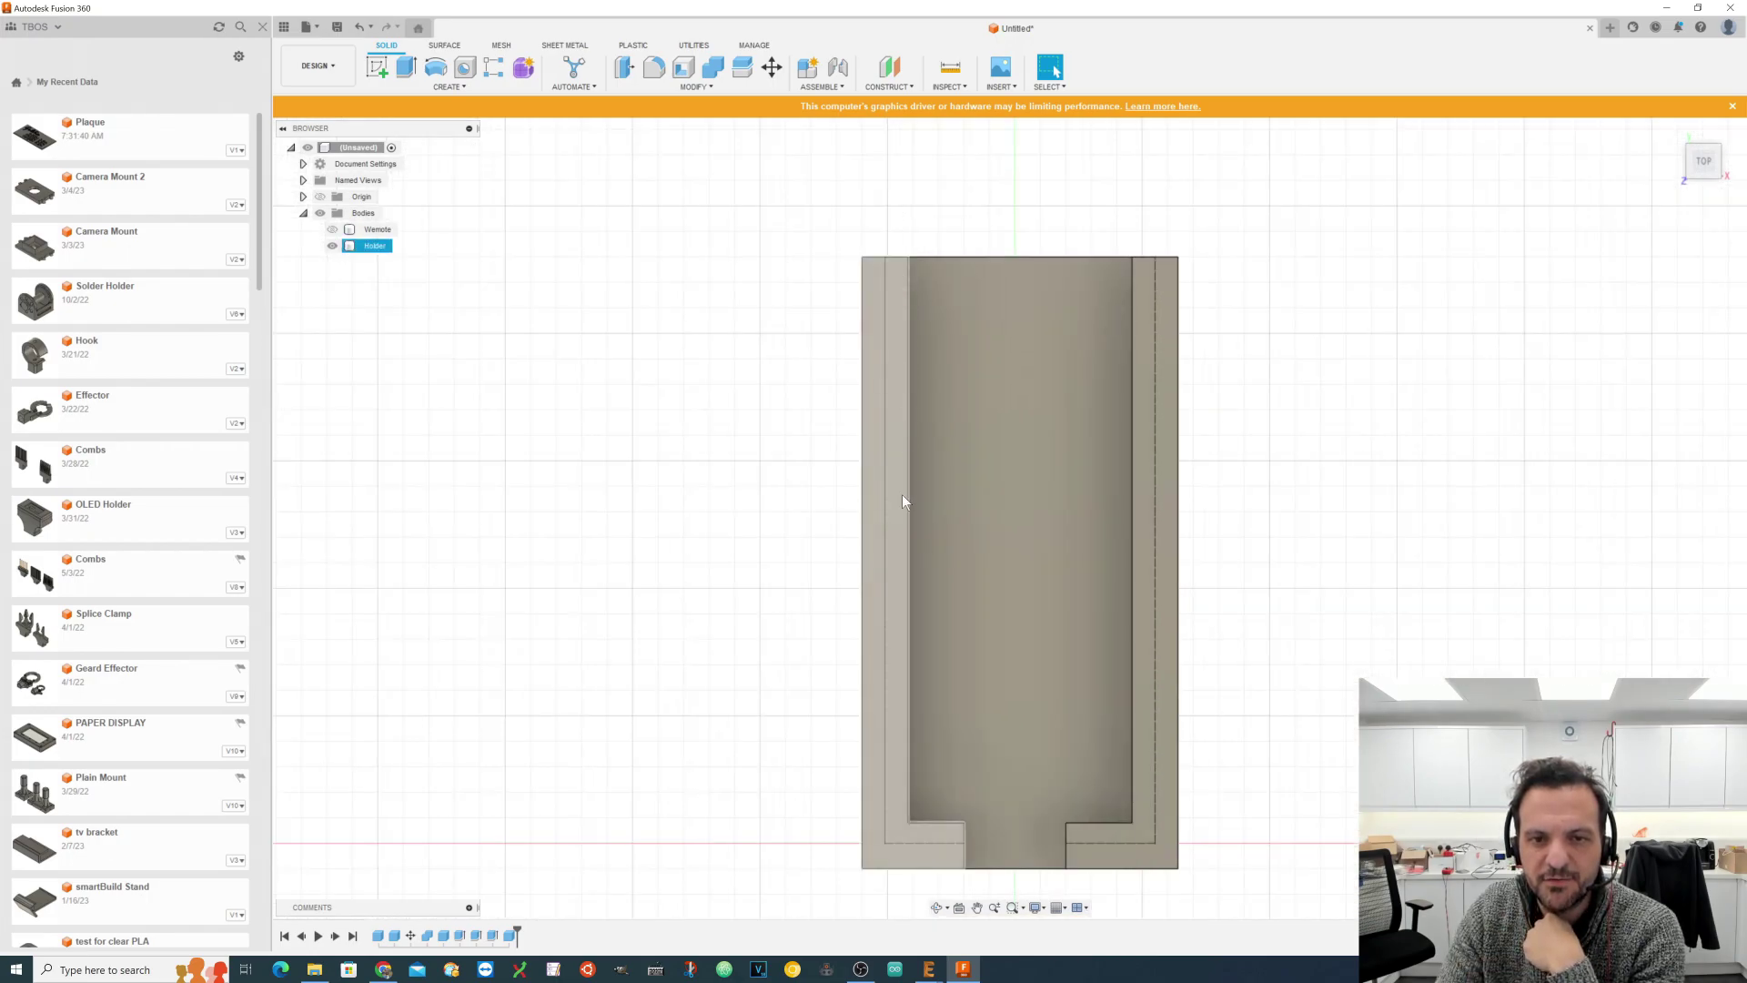
pyautogui.scroll(3, 894, 505)
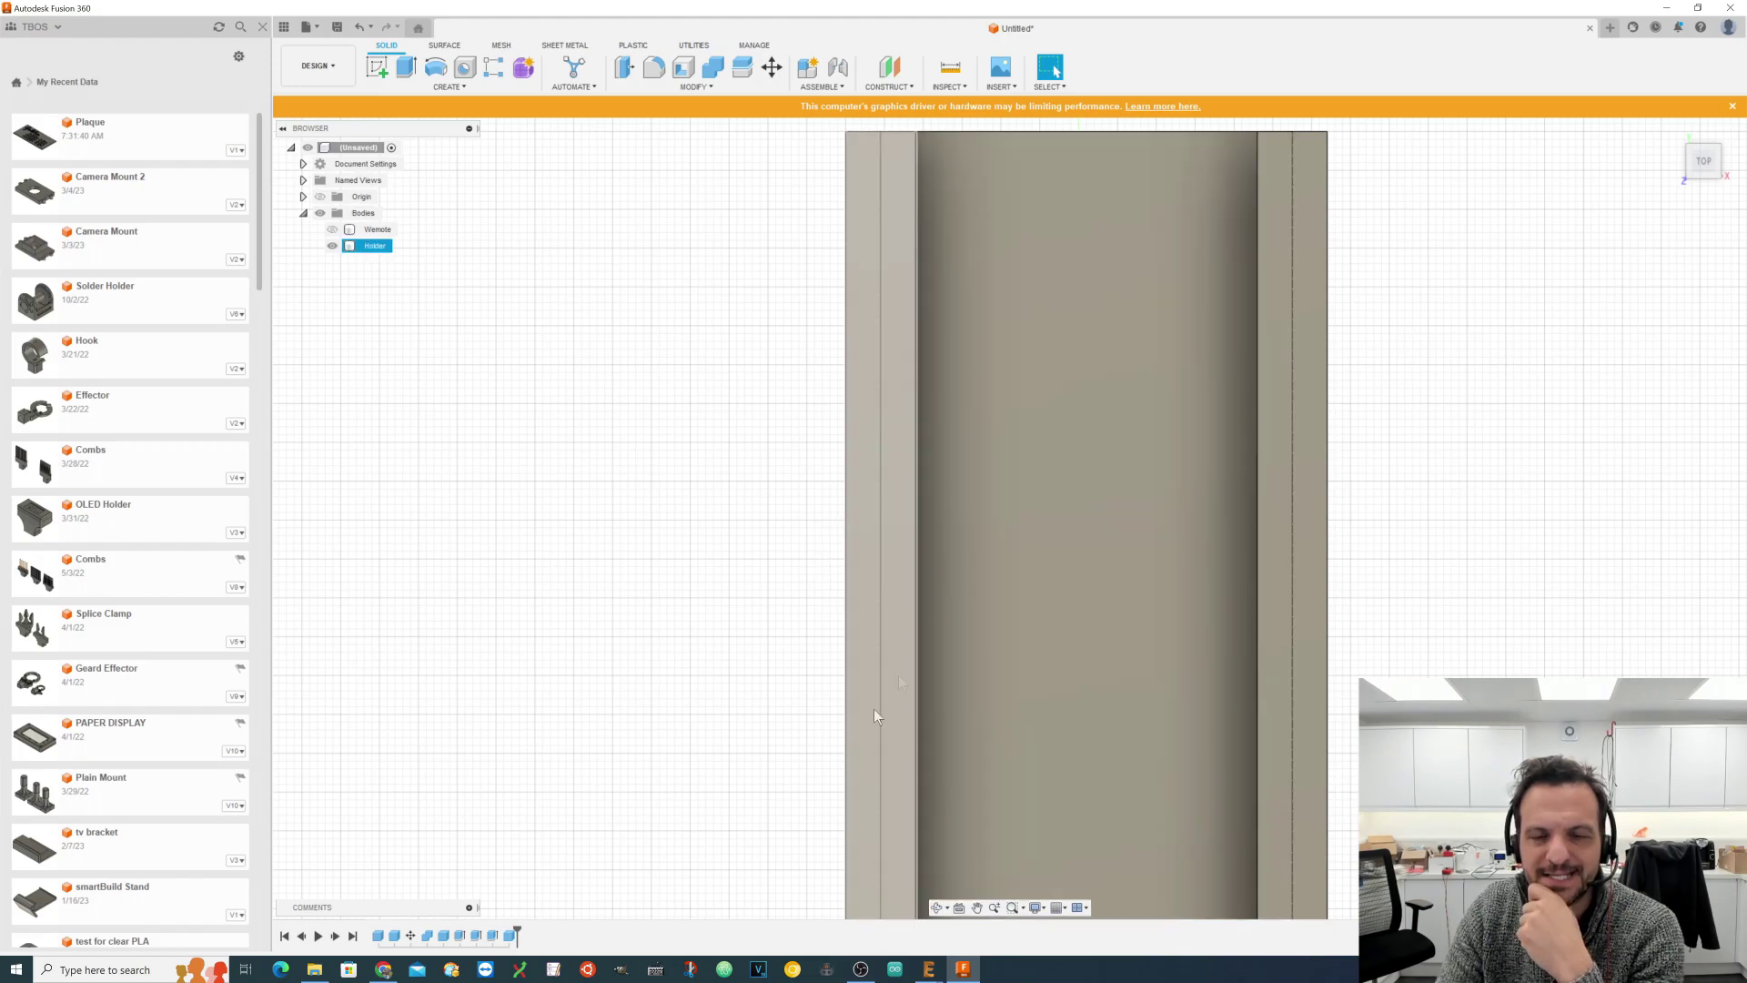
pyautogui.scroll(-2, 974, 569)
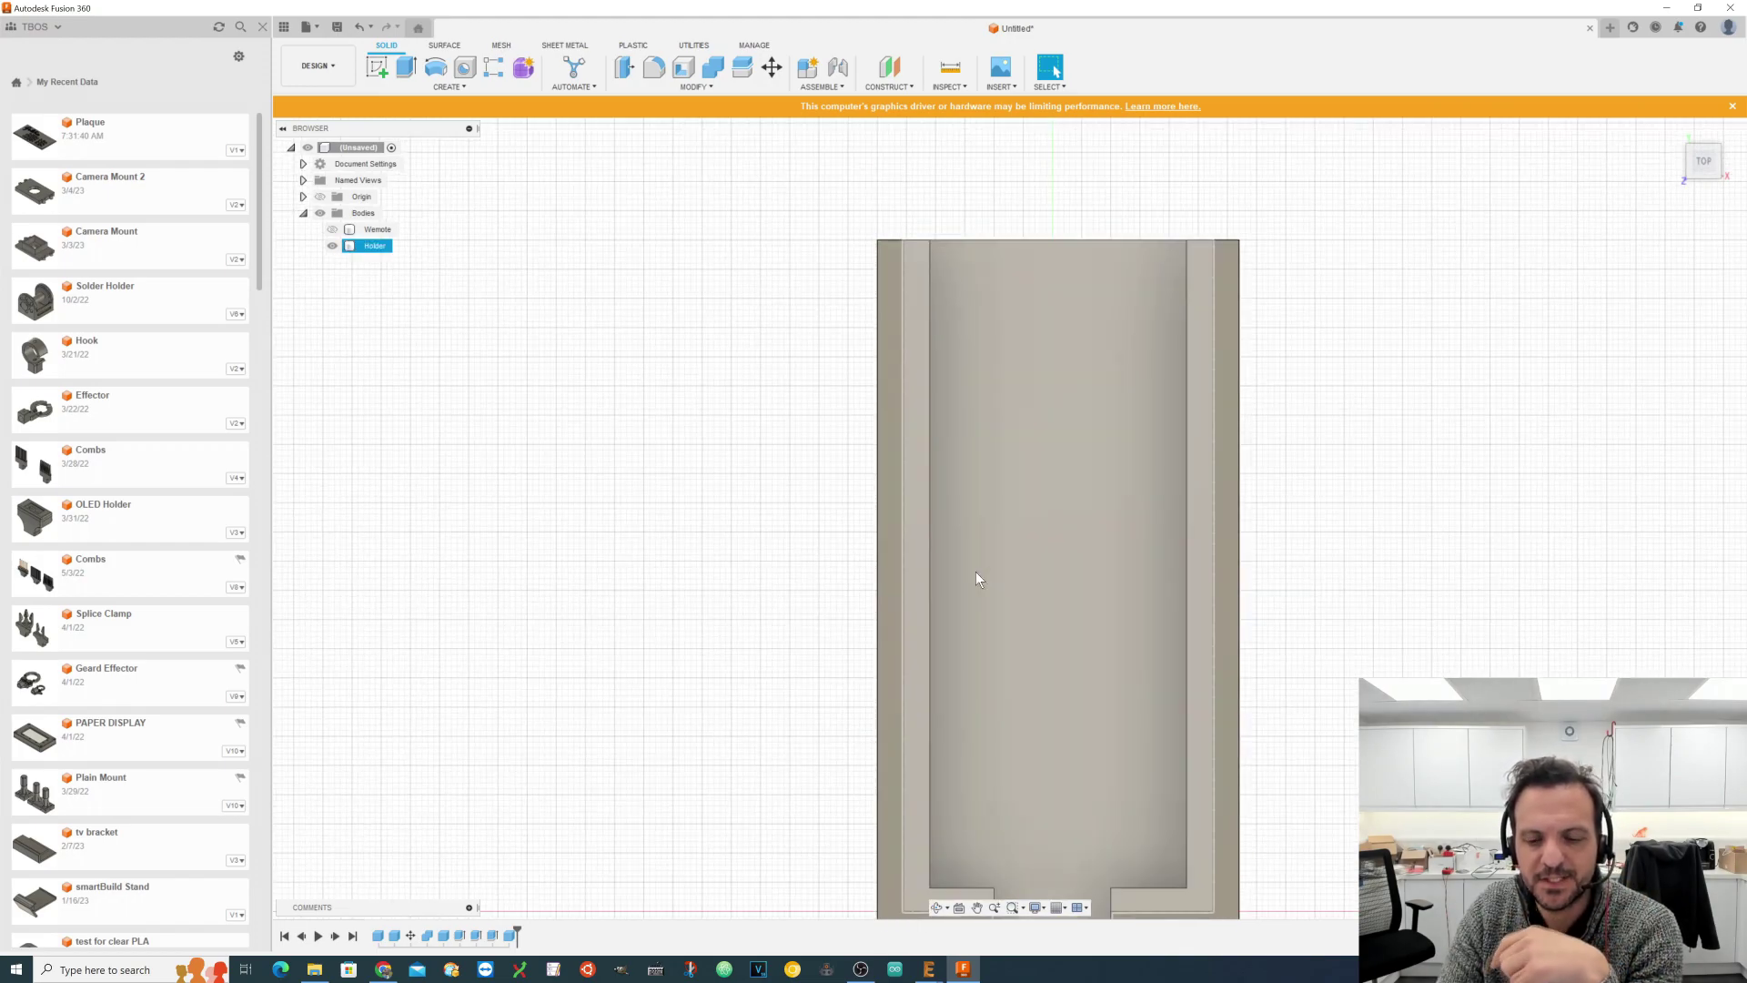
pyautogui.scroll(-3, 1172, 452)
pyautogui.scroll(1, 1423, 295)
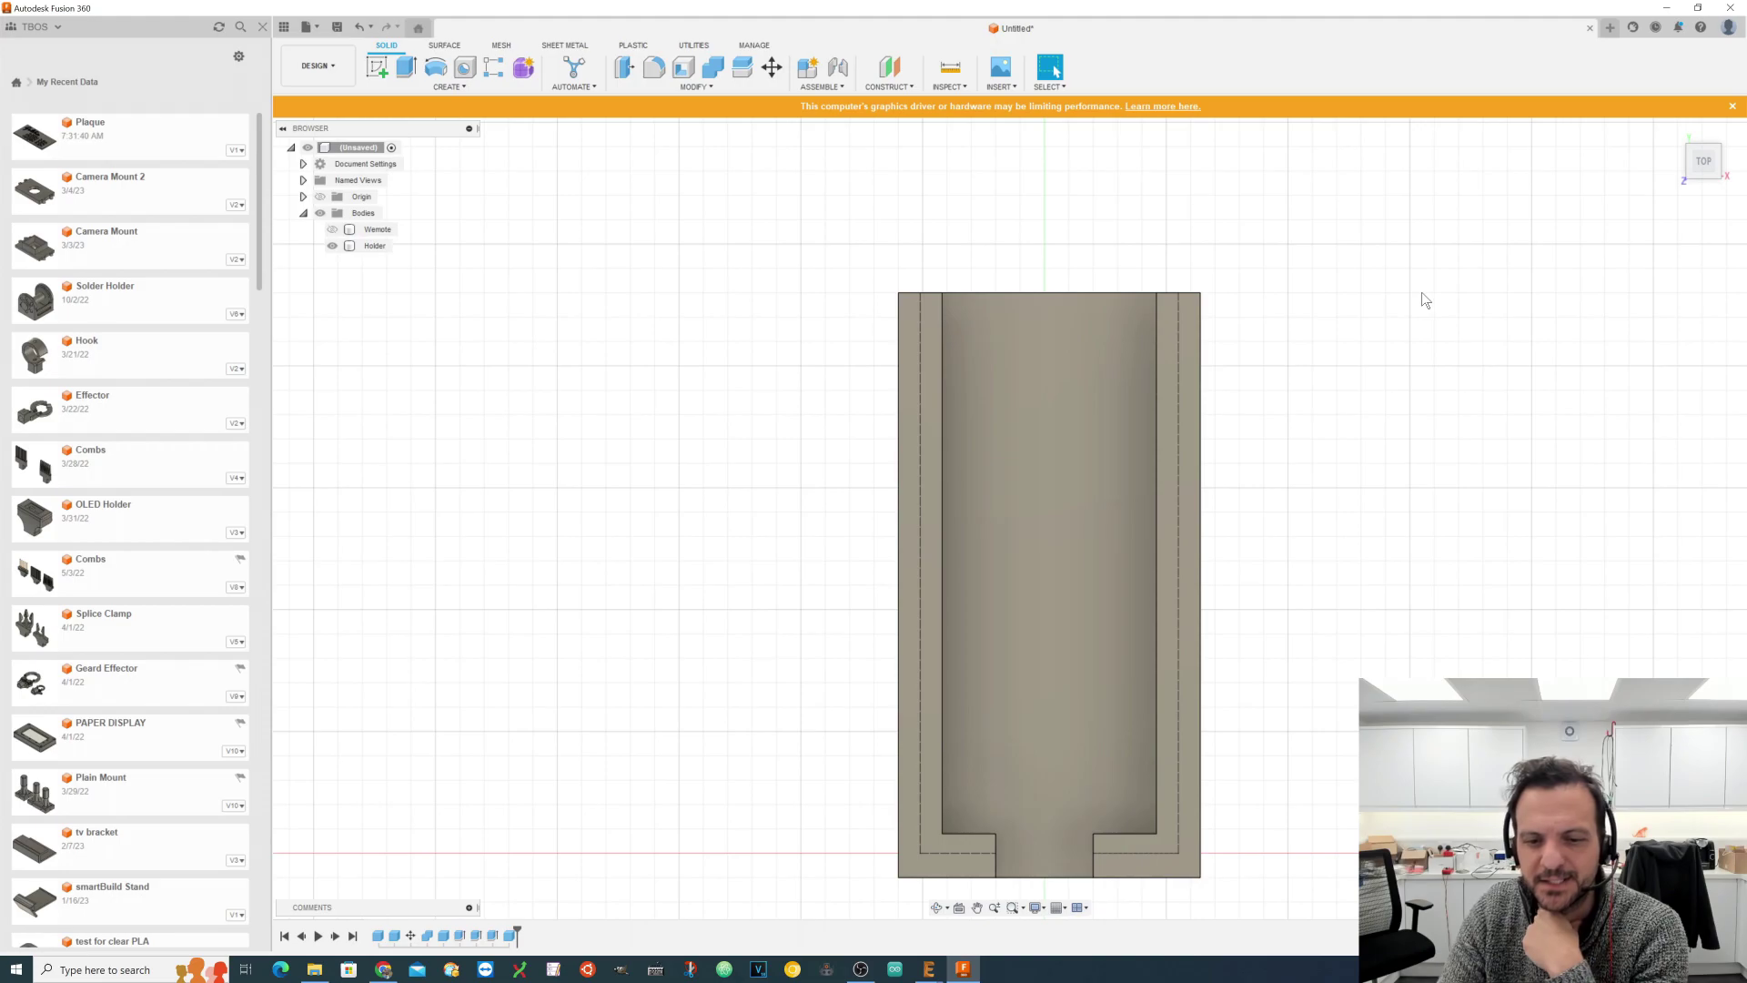
pyautogui.keyDown('shift'); pyautogui.moveTo(1010, 518); pyautogui.dragTo(1012, 517, button='middle'); pyautogui.keyUp('shift')
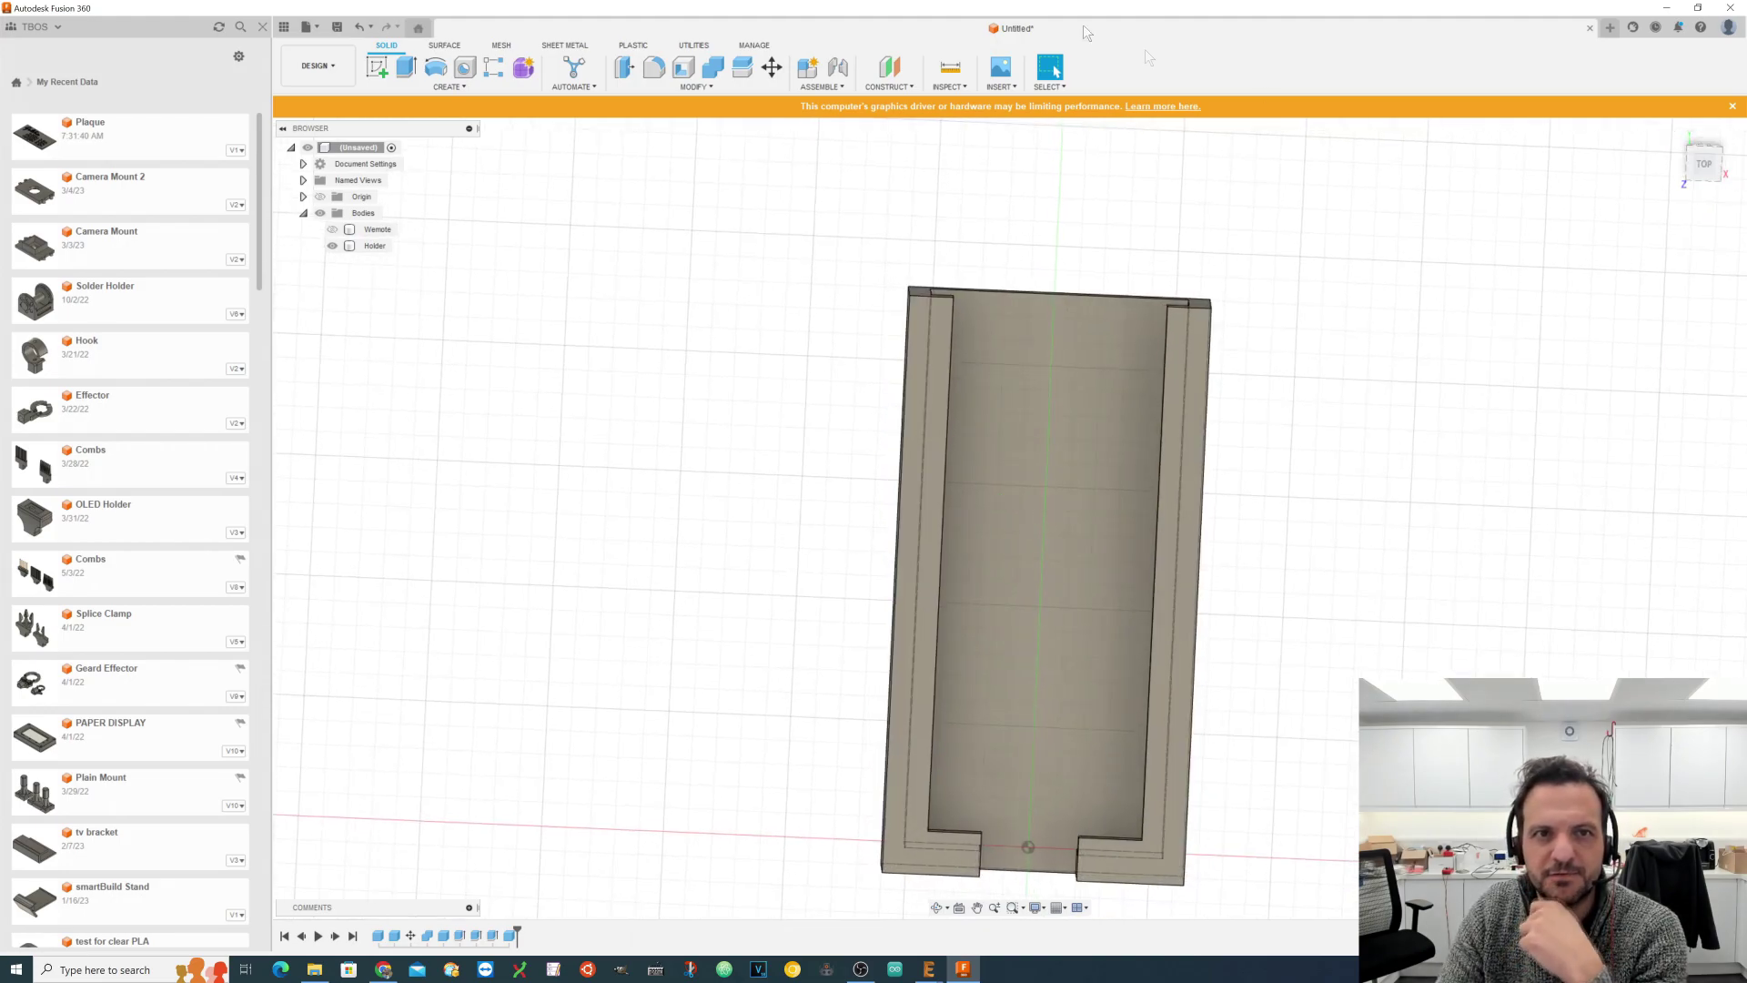
# Step: Start a Fillet on the Holder's two vertical outer corner edges at the open end
pyautogui.click(652, 68)
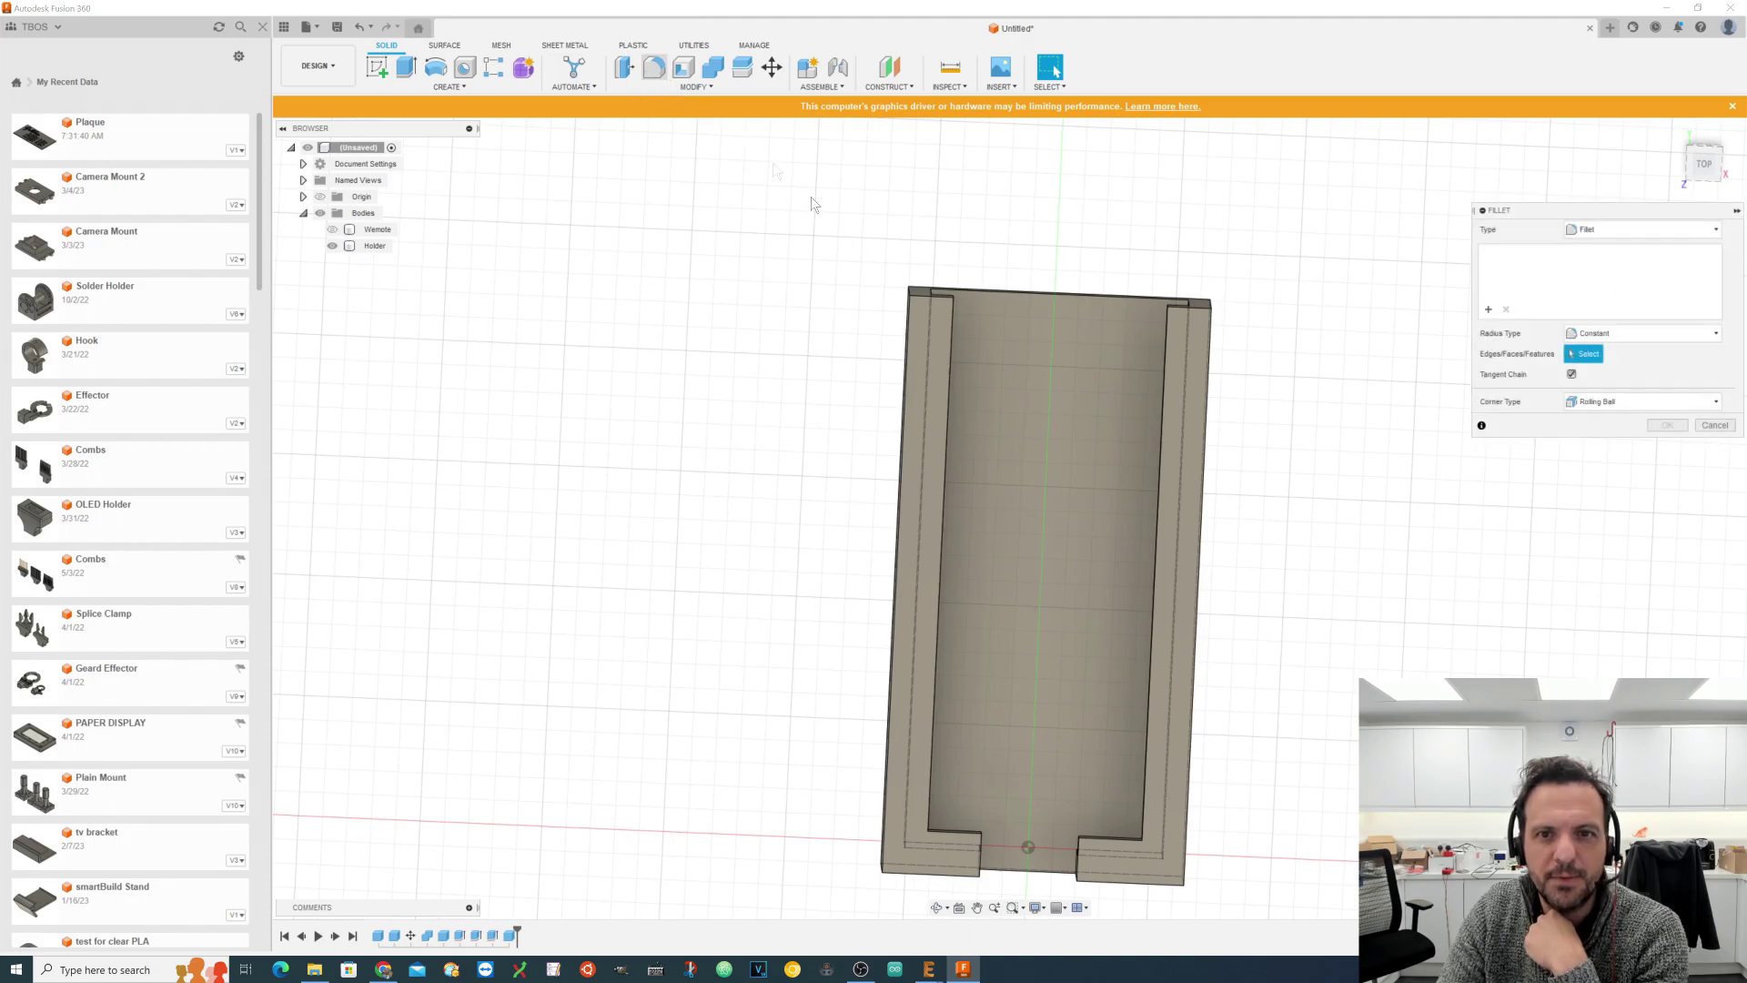
pyautogui.click(912, 299)
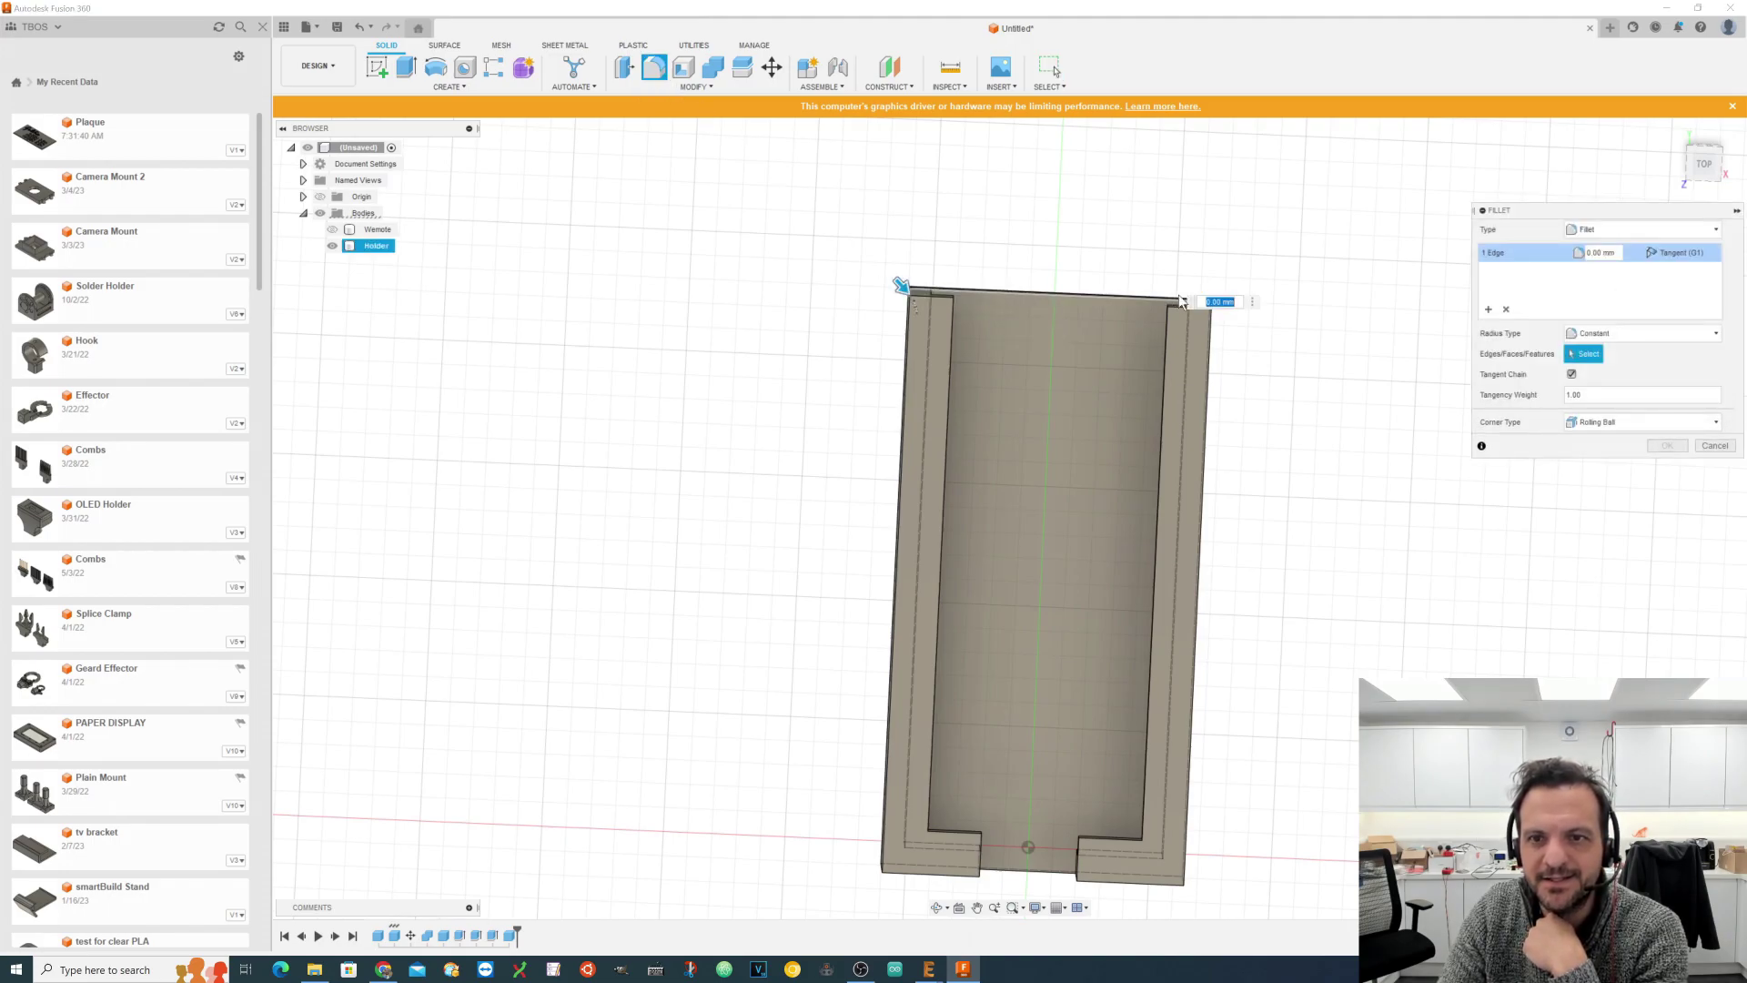
pyautogui.scroll(4, 1351, 347)
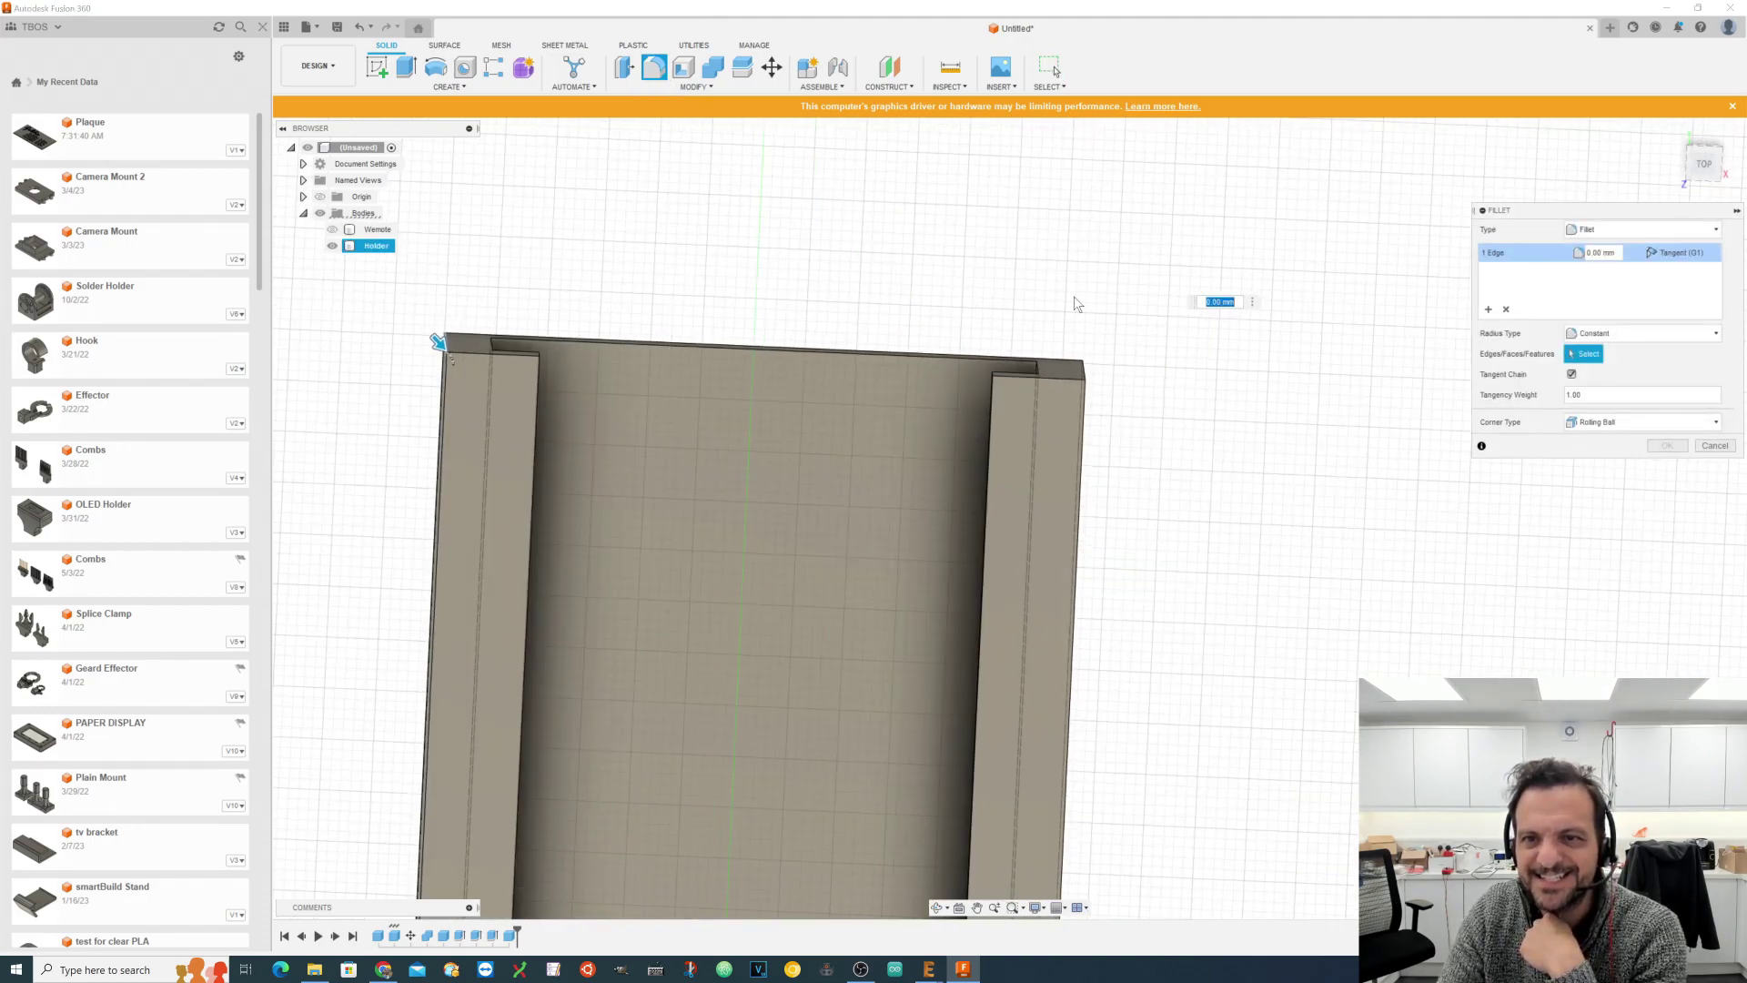
pyautogui.click(1079, 381)
pyautogui.scroll(-4, 1106, 251)
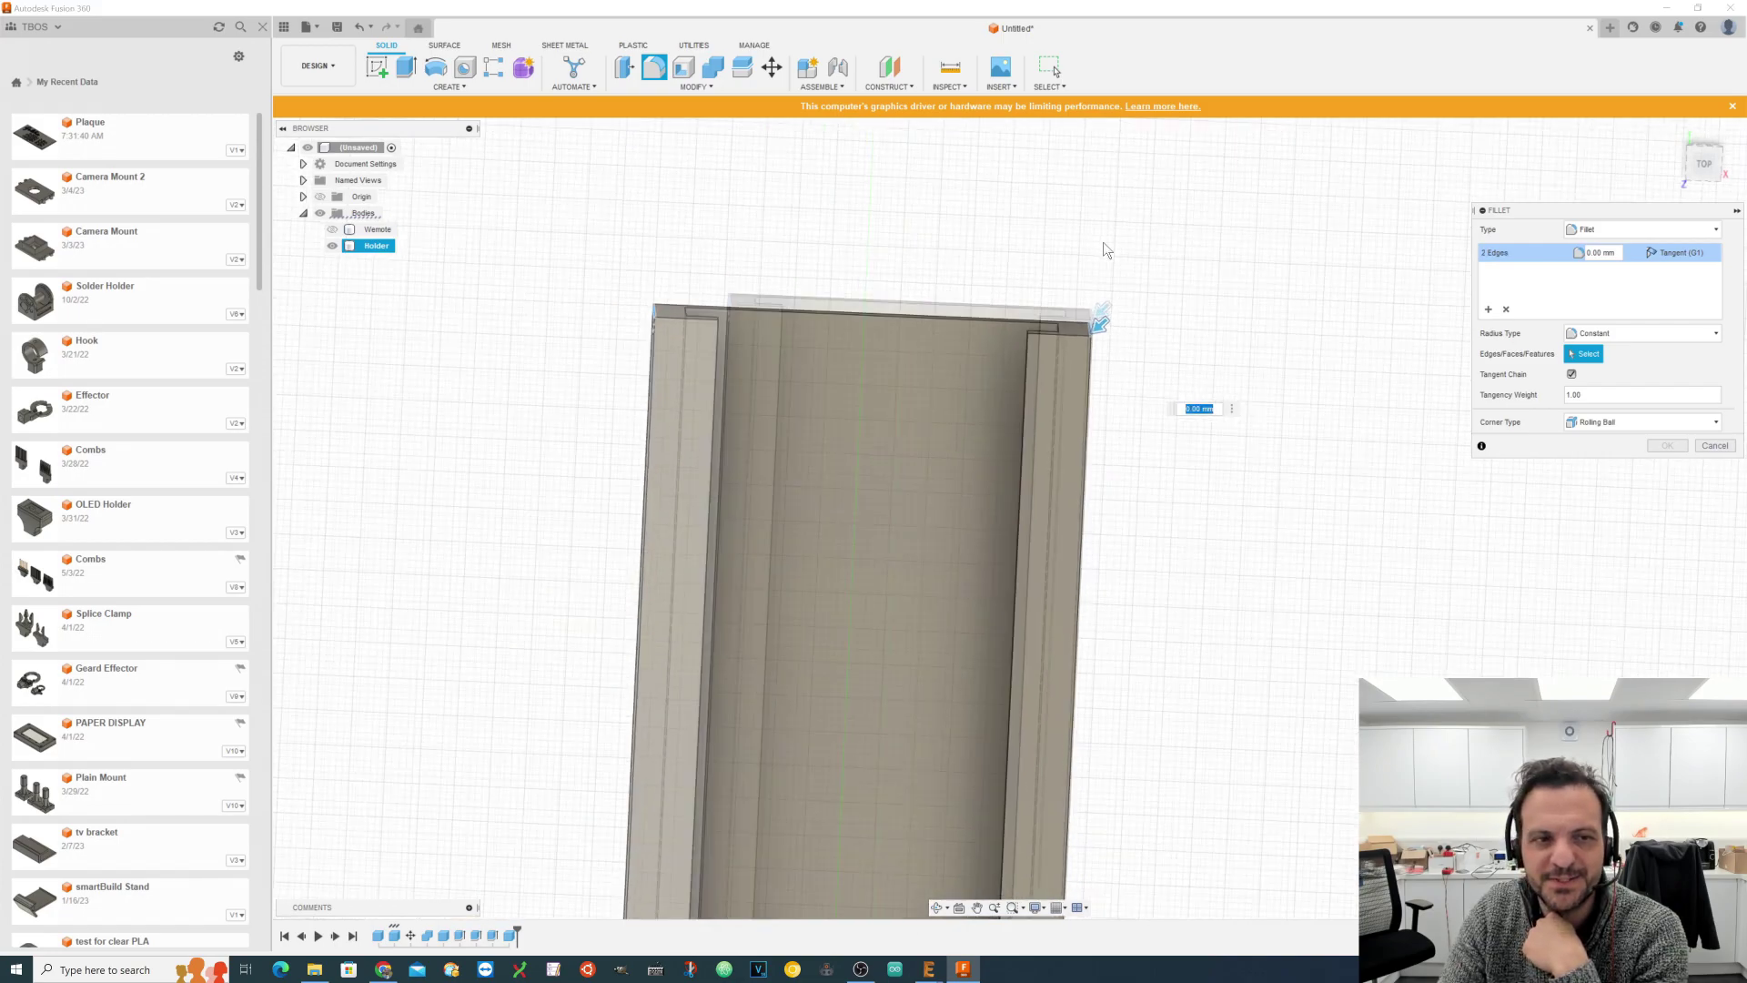
pyautogui.scroll(-1, 774, 874)
pyautogui.scroll(2, 974, 878)
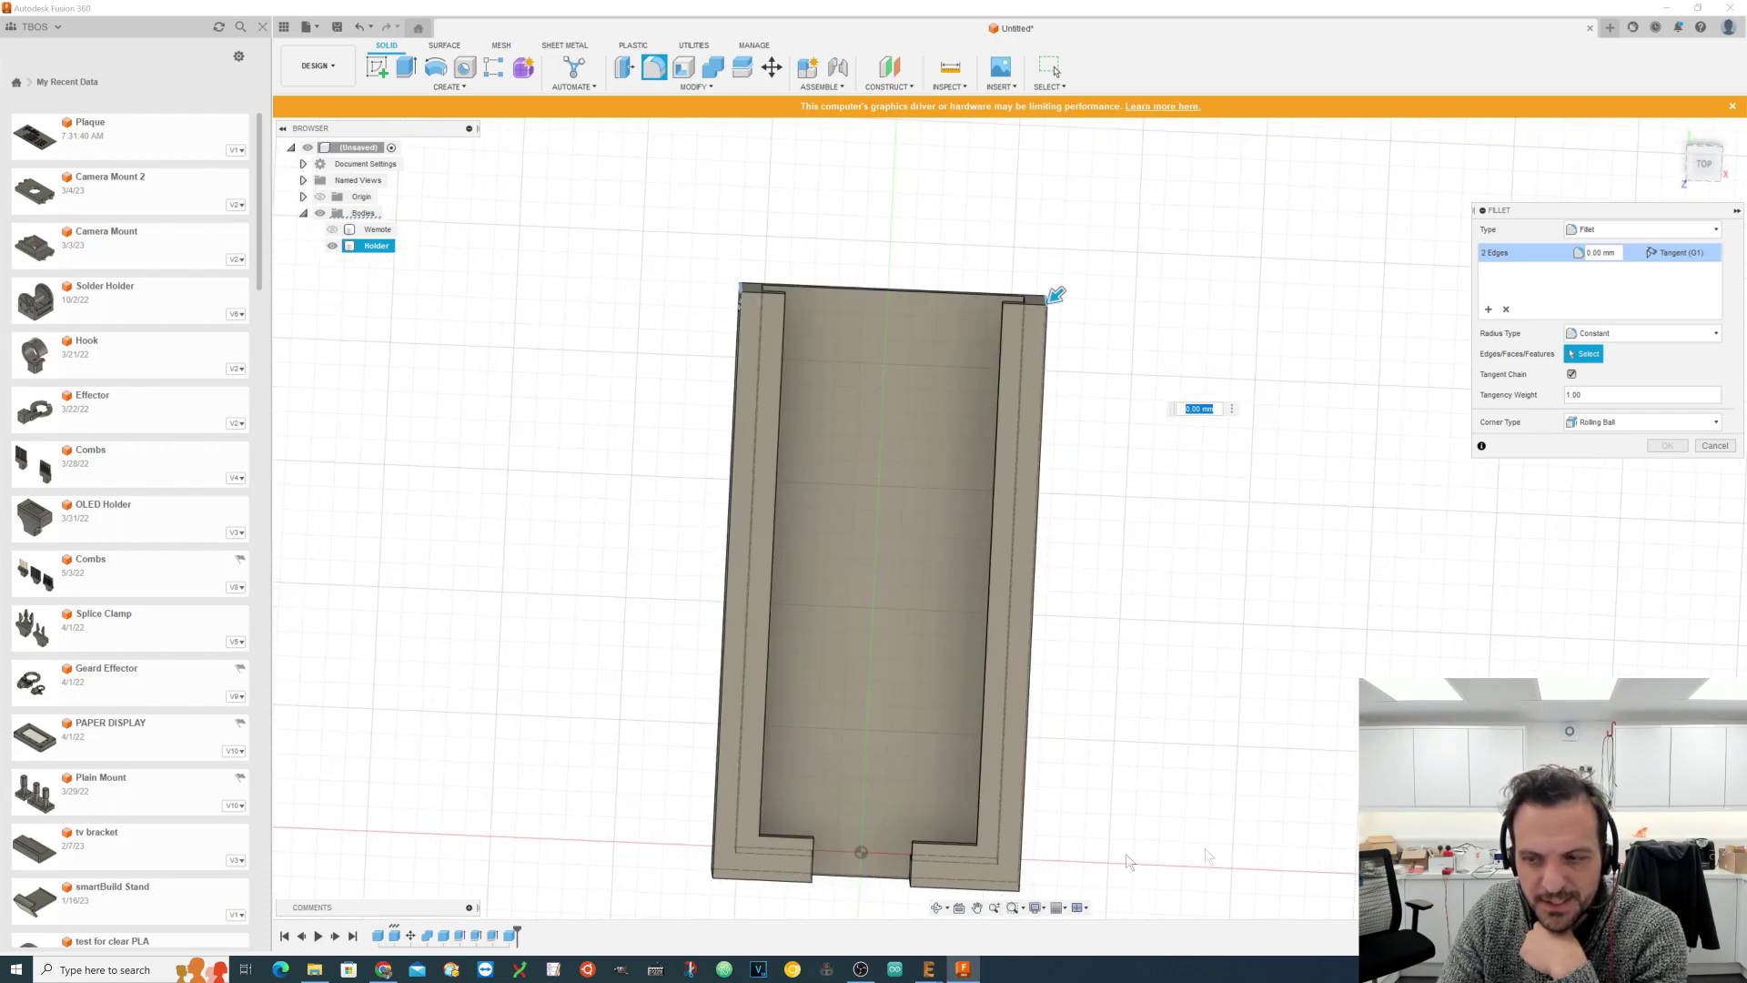
# Step: Add the two outer corner edges of the notched end and the notch's two outer vertical edges to the fillet selection
pyautogui.moveTo(1708, 166); pyautogui.dragTo(1709, 140)
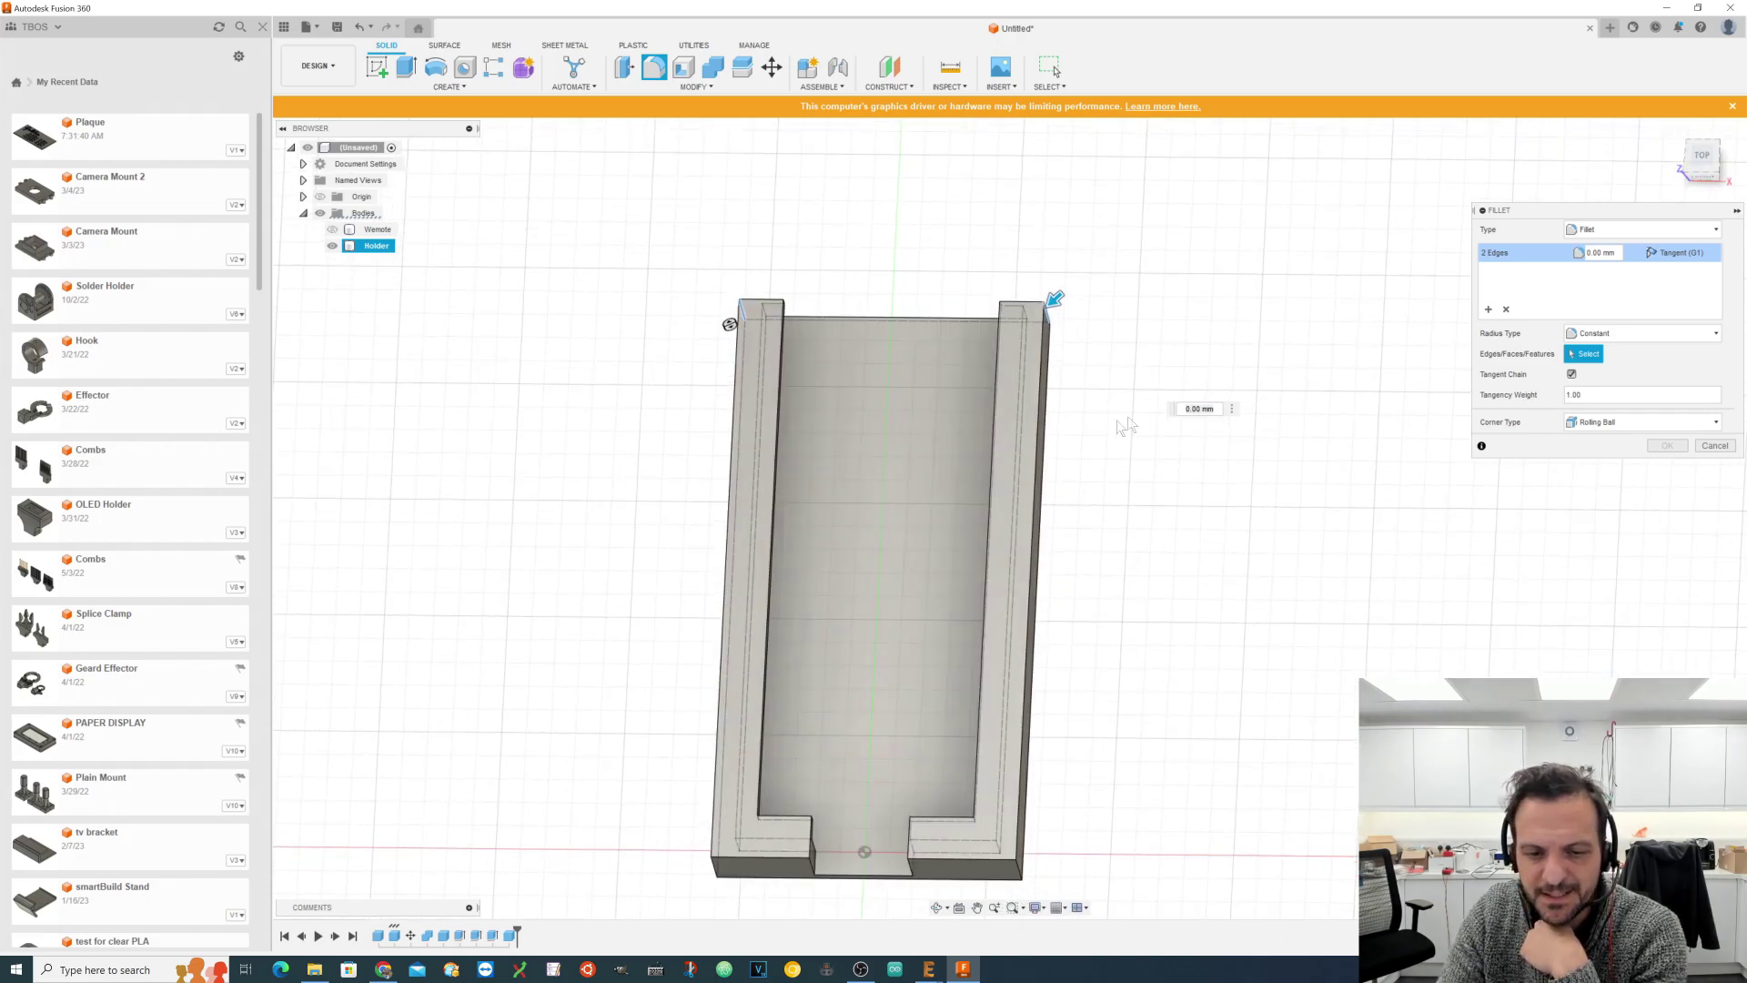
pyautogui.scroll(-2, 1121, 424)
pyautogui.scroll(2, 749, 879)
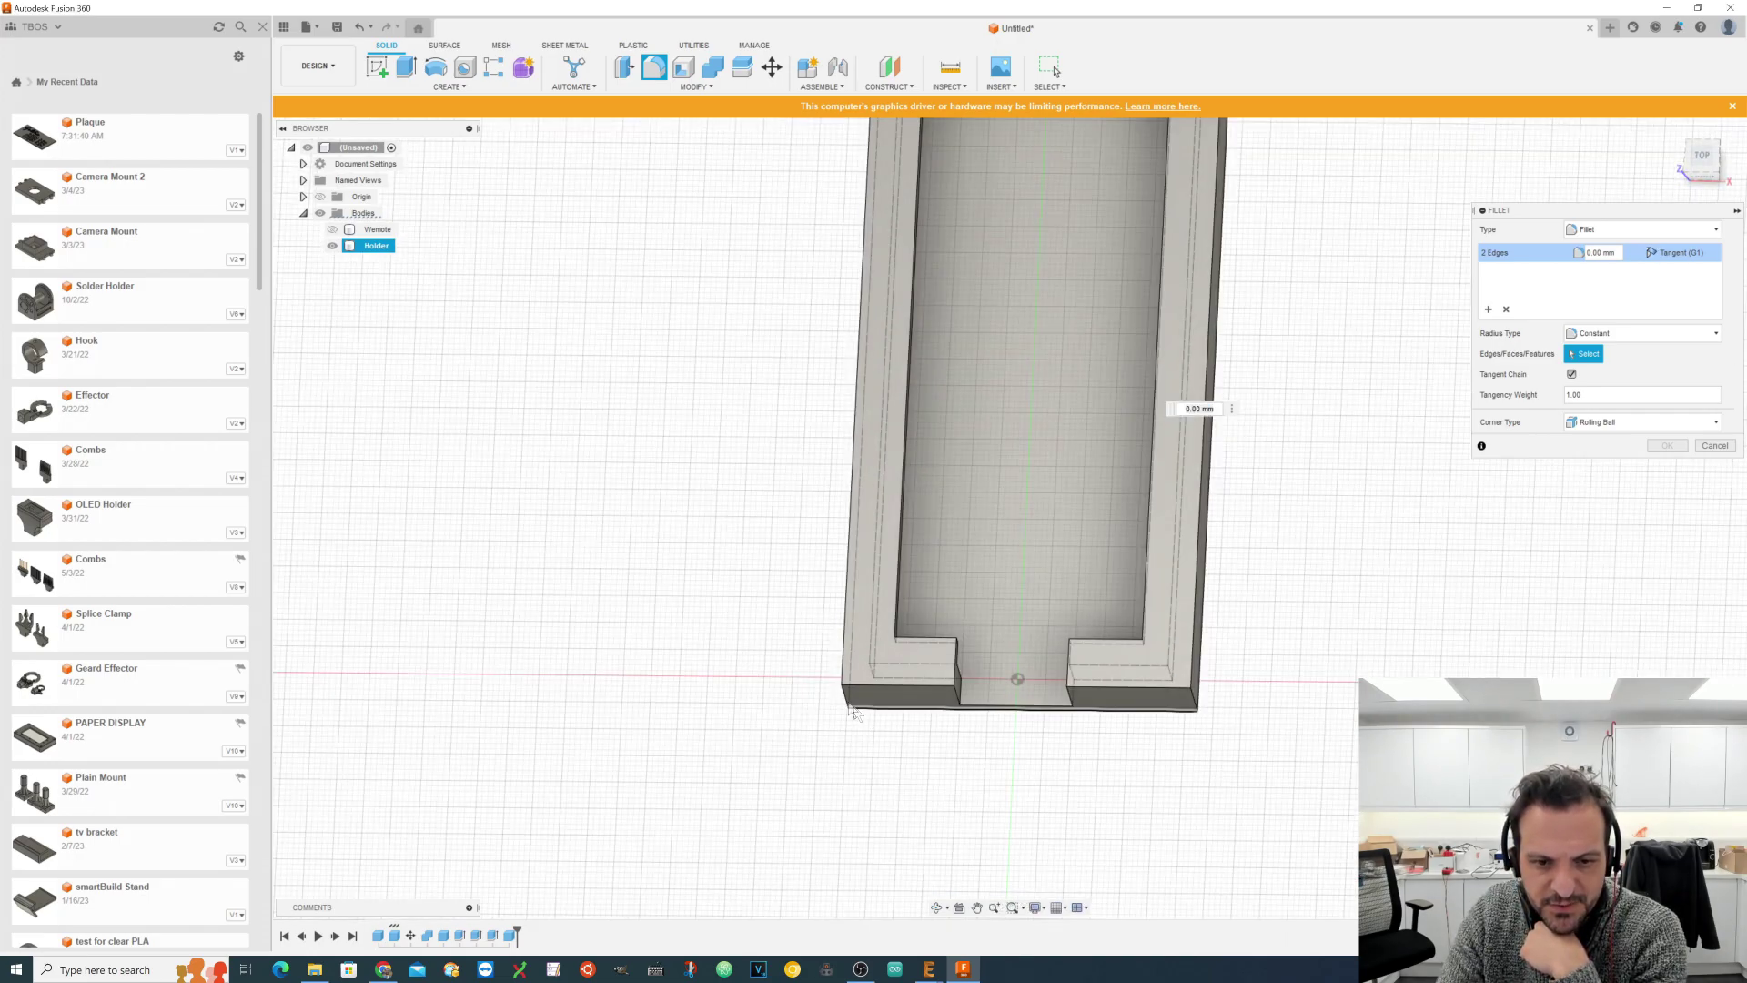
pyautogui.click(845, 702)
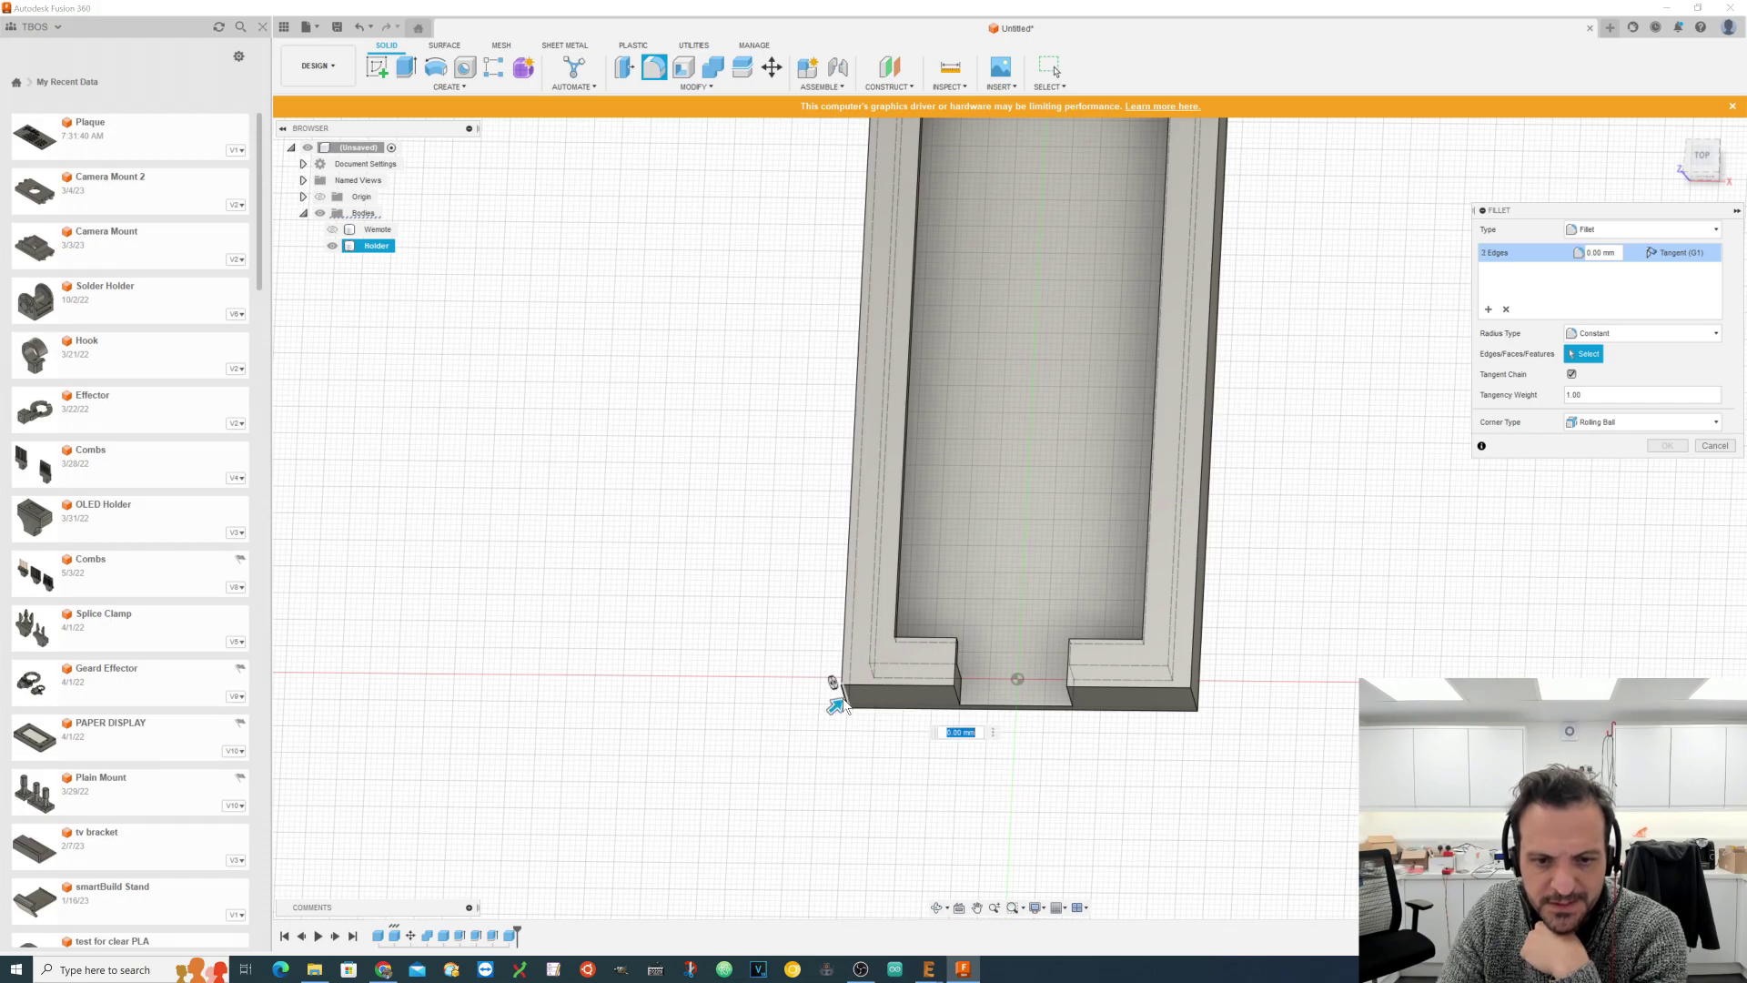
pyautogui.click(961, 699)
pyautogui.click(1070, 699)
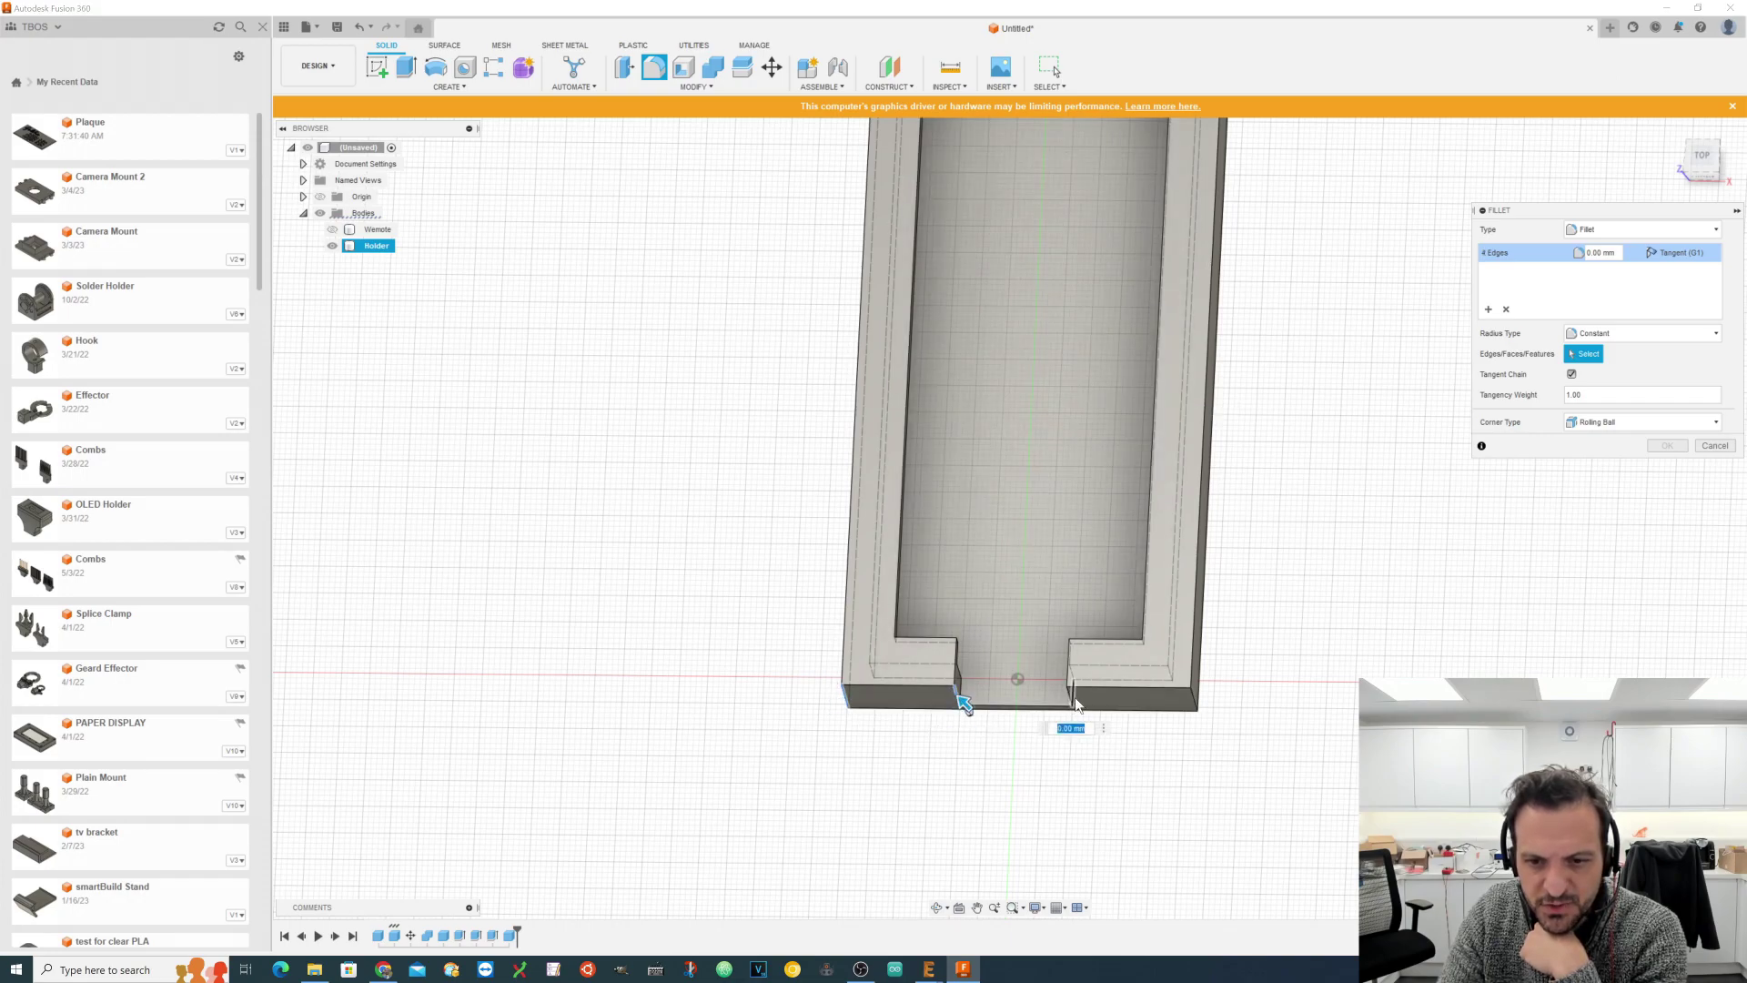
pyautogui.click(1198, 706)
pyautogui.scroll(-2, 1362, 568)
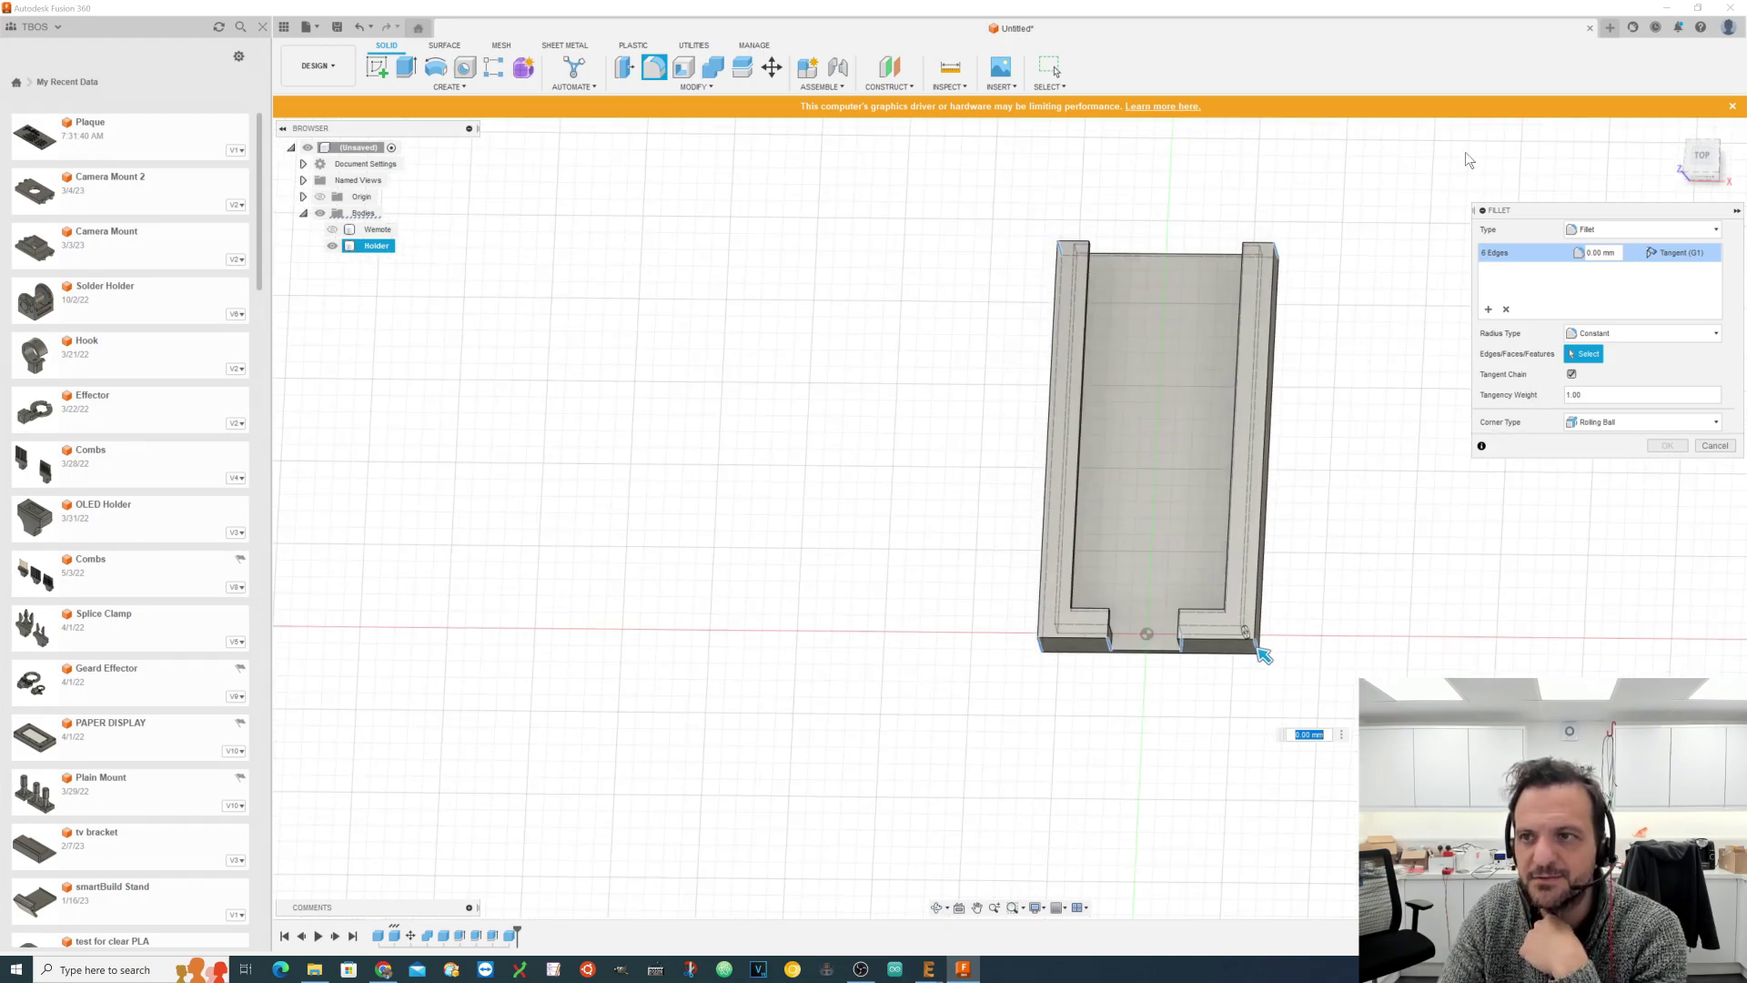
pyautogui.moveTo(1266, 655); pyautogui.dragTo(1257, 650)
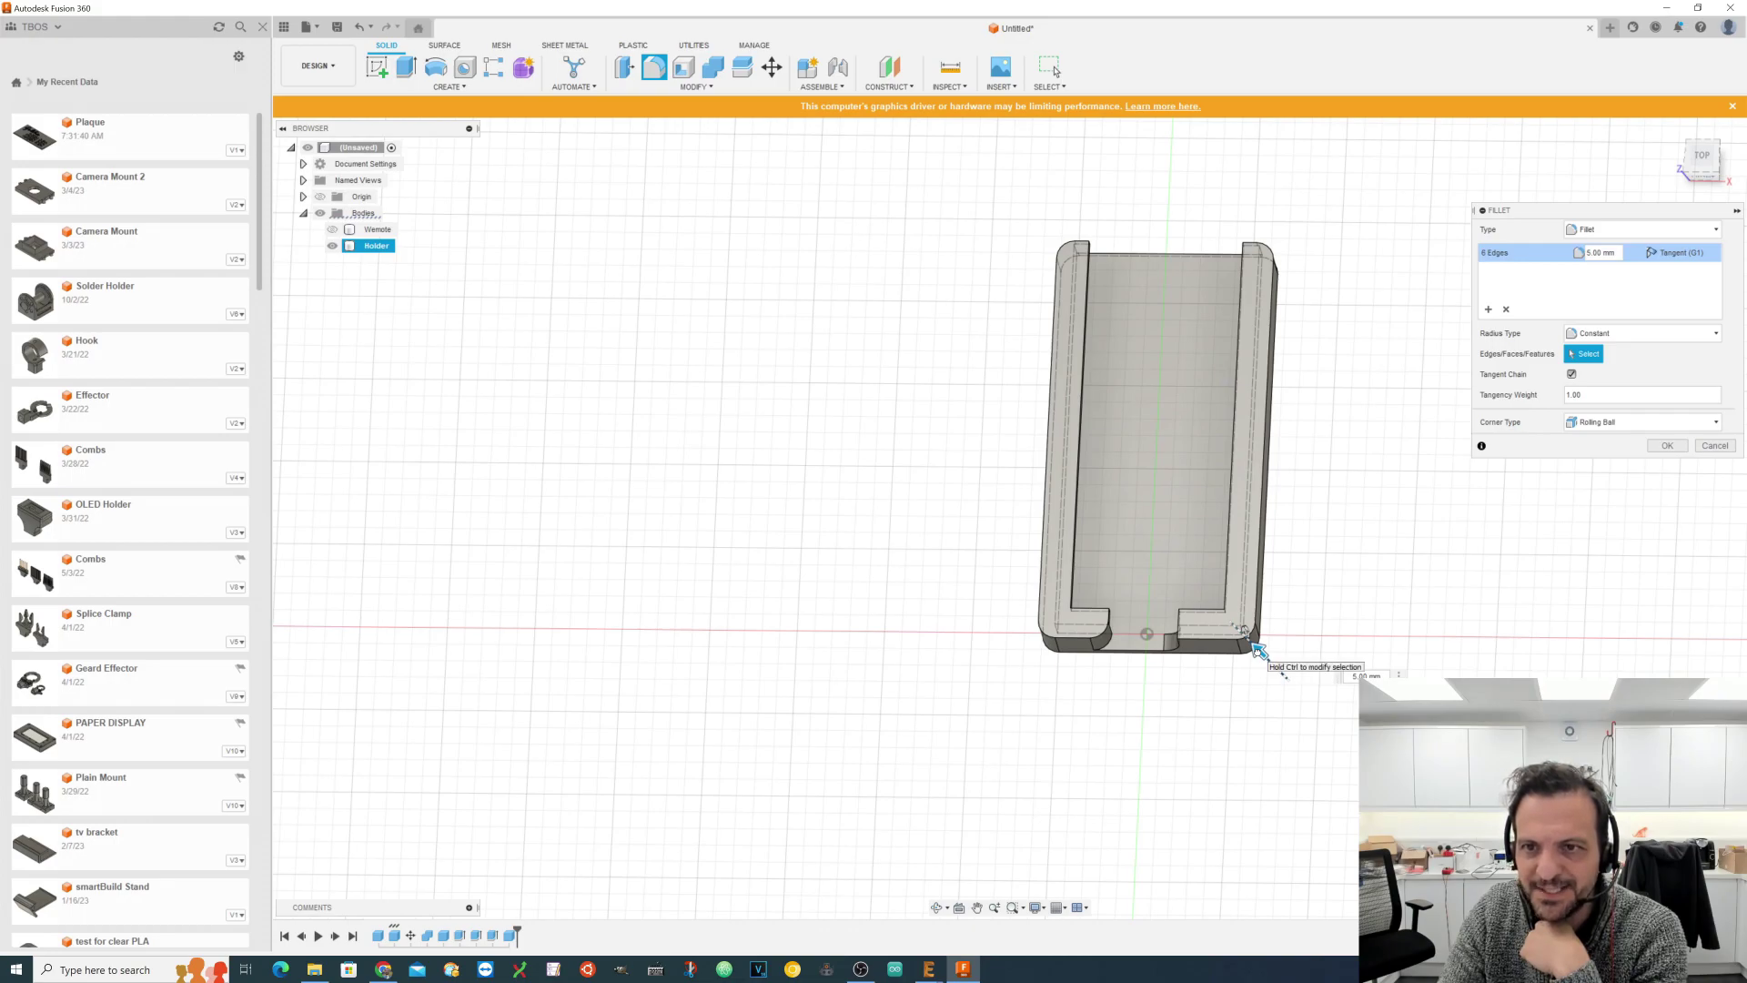
pyautogui.moveTo(1259, 651); pyautogui.dragTo(1183, 643)
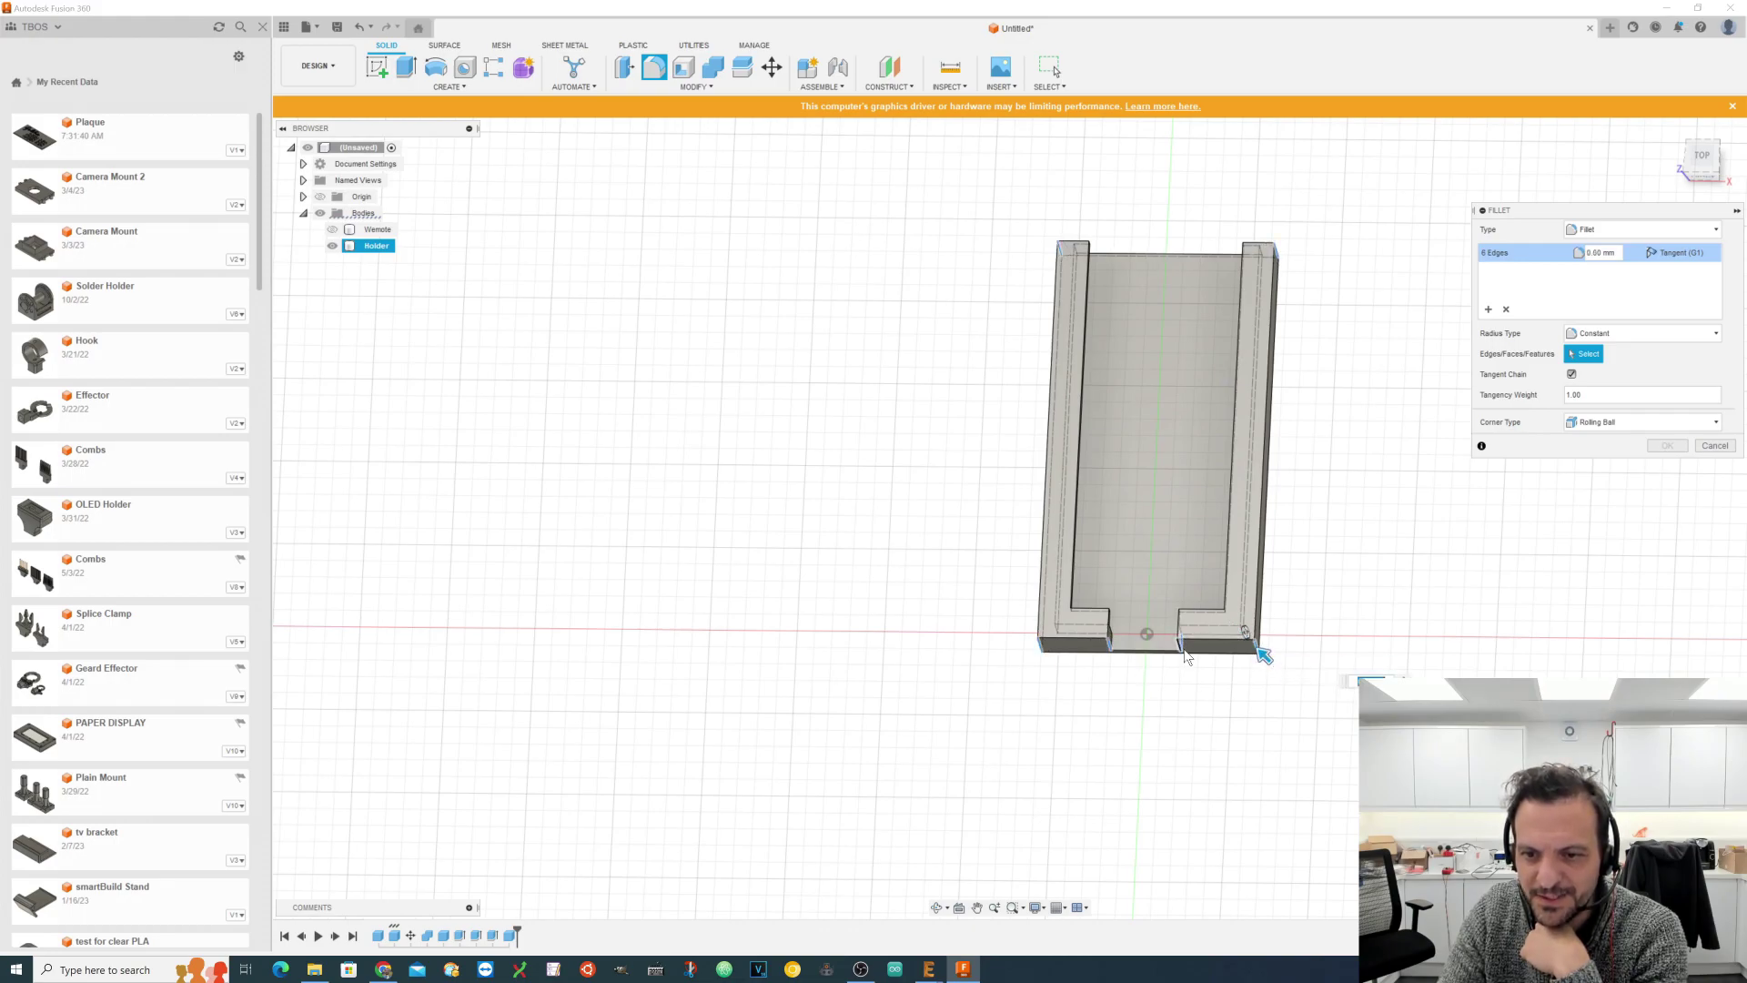
pyautogui.scroll(5, 1174, 601)
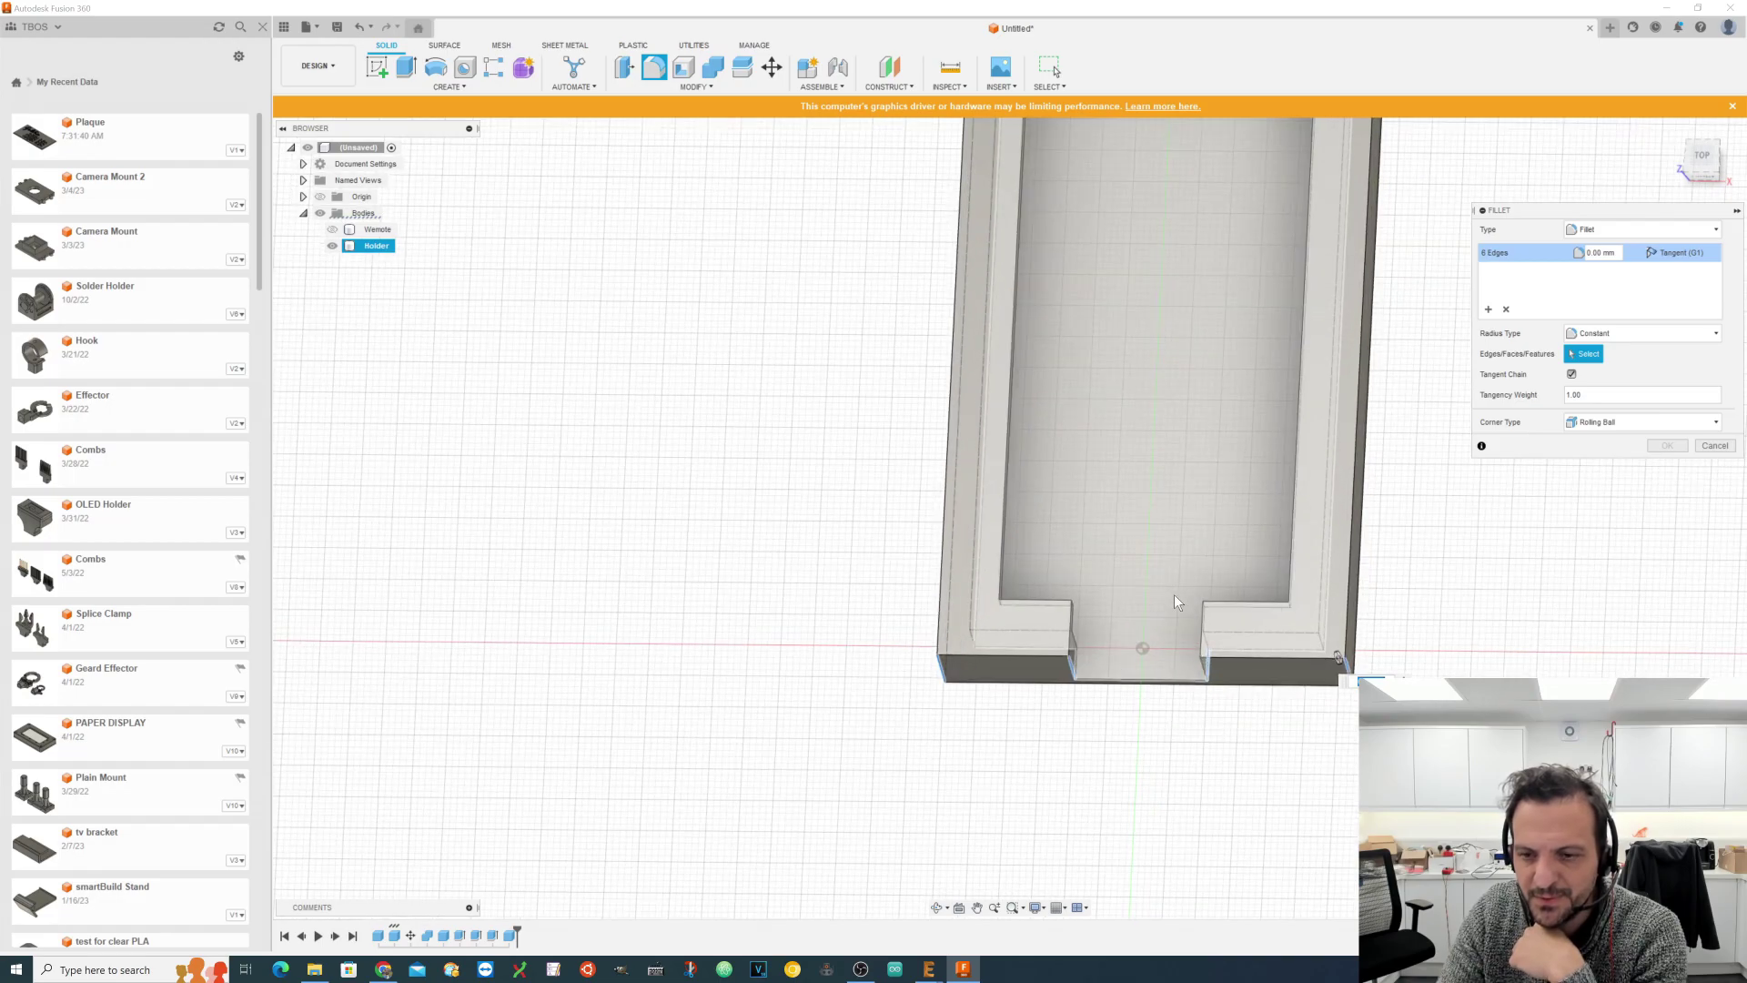
pyautogui.click(1194, 653)
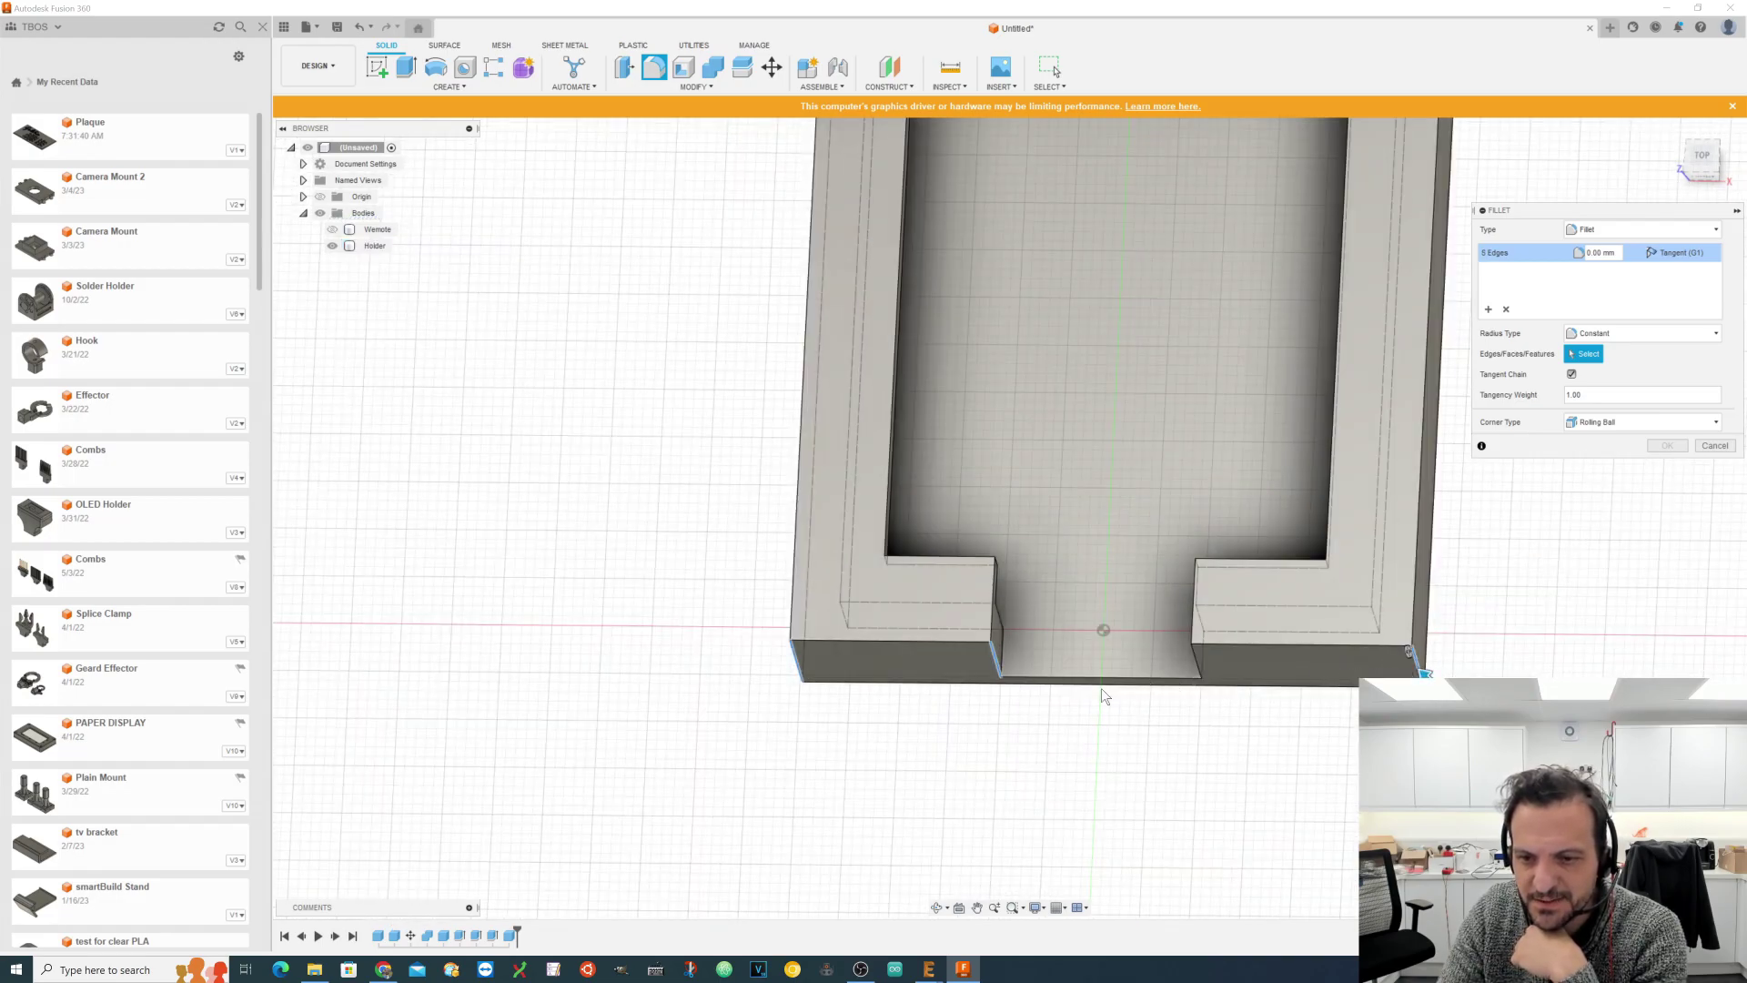
pyautogui.click(1193, 664)
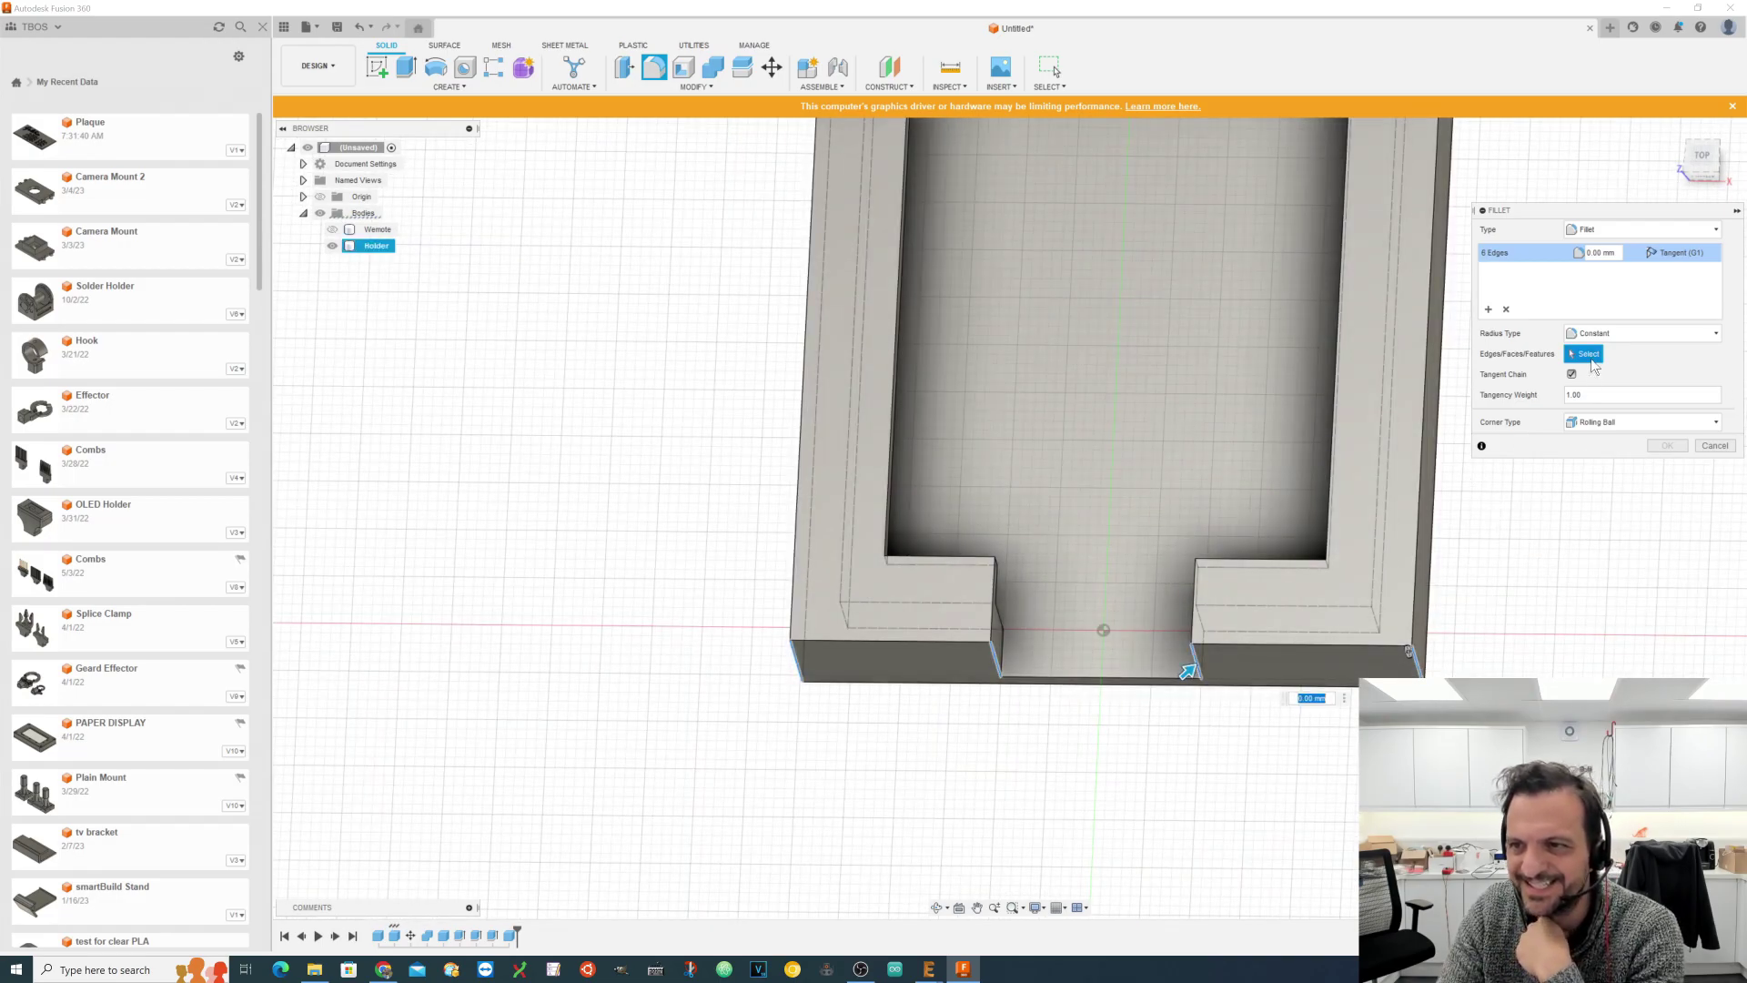
# Step: Apply a 3.5 mm fillet radius to the six selected outer corner and notch edges of the Holder
pyautogui.moveTo(1187, 669); pyautogui.dragTo(1199, 663)
pyautogui.moveTo(1717, 162); pyautogui.dragTo(1731, 200)
pyautogui.scroll(-2, 1287, 502)
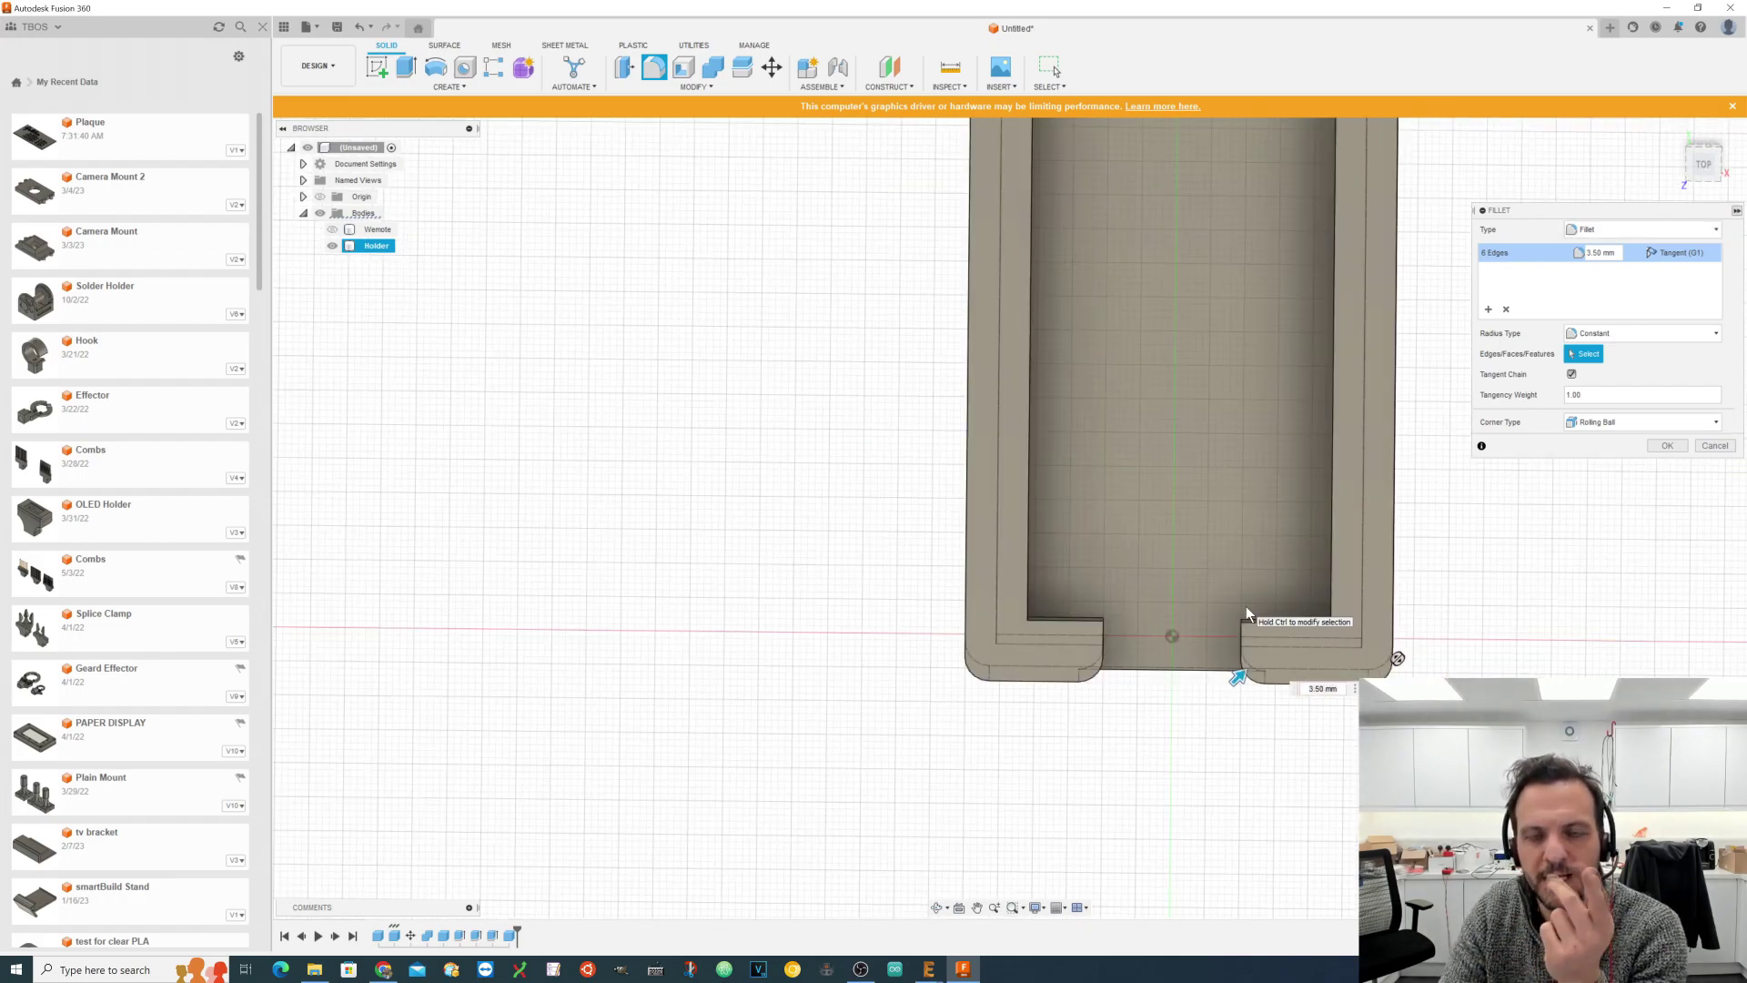
pyautogui.scroll(-4, 1247, 607)
pyautogui.scroll(4, 1236, 183)
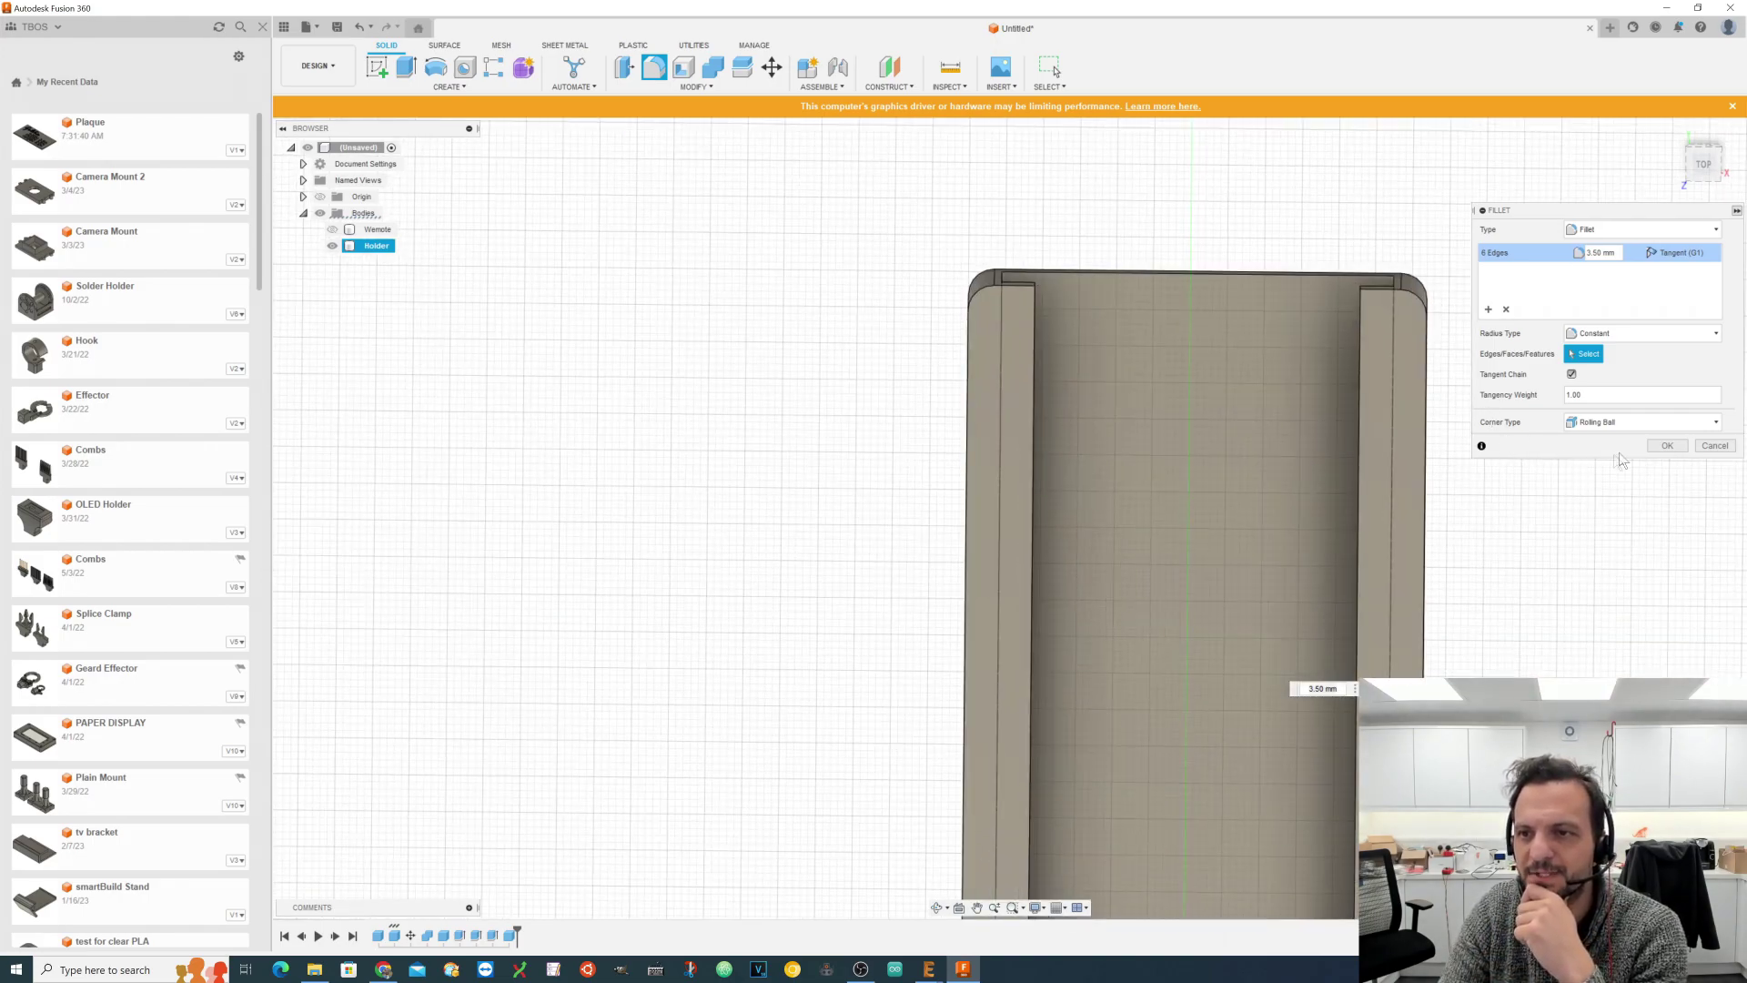
pyautogui.click(1668, 450)
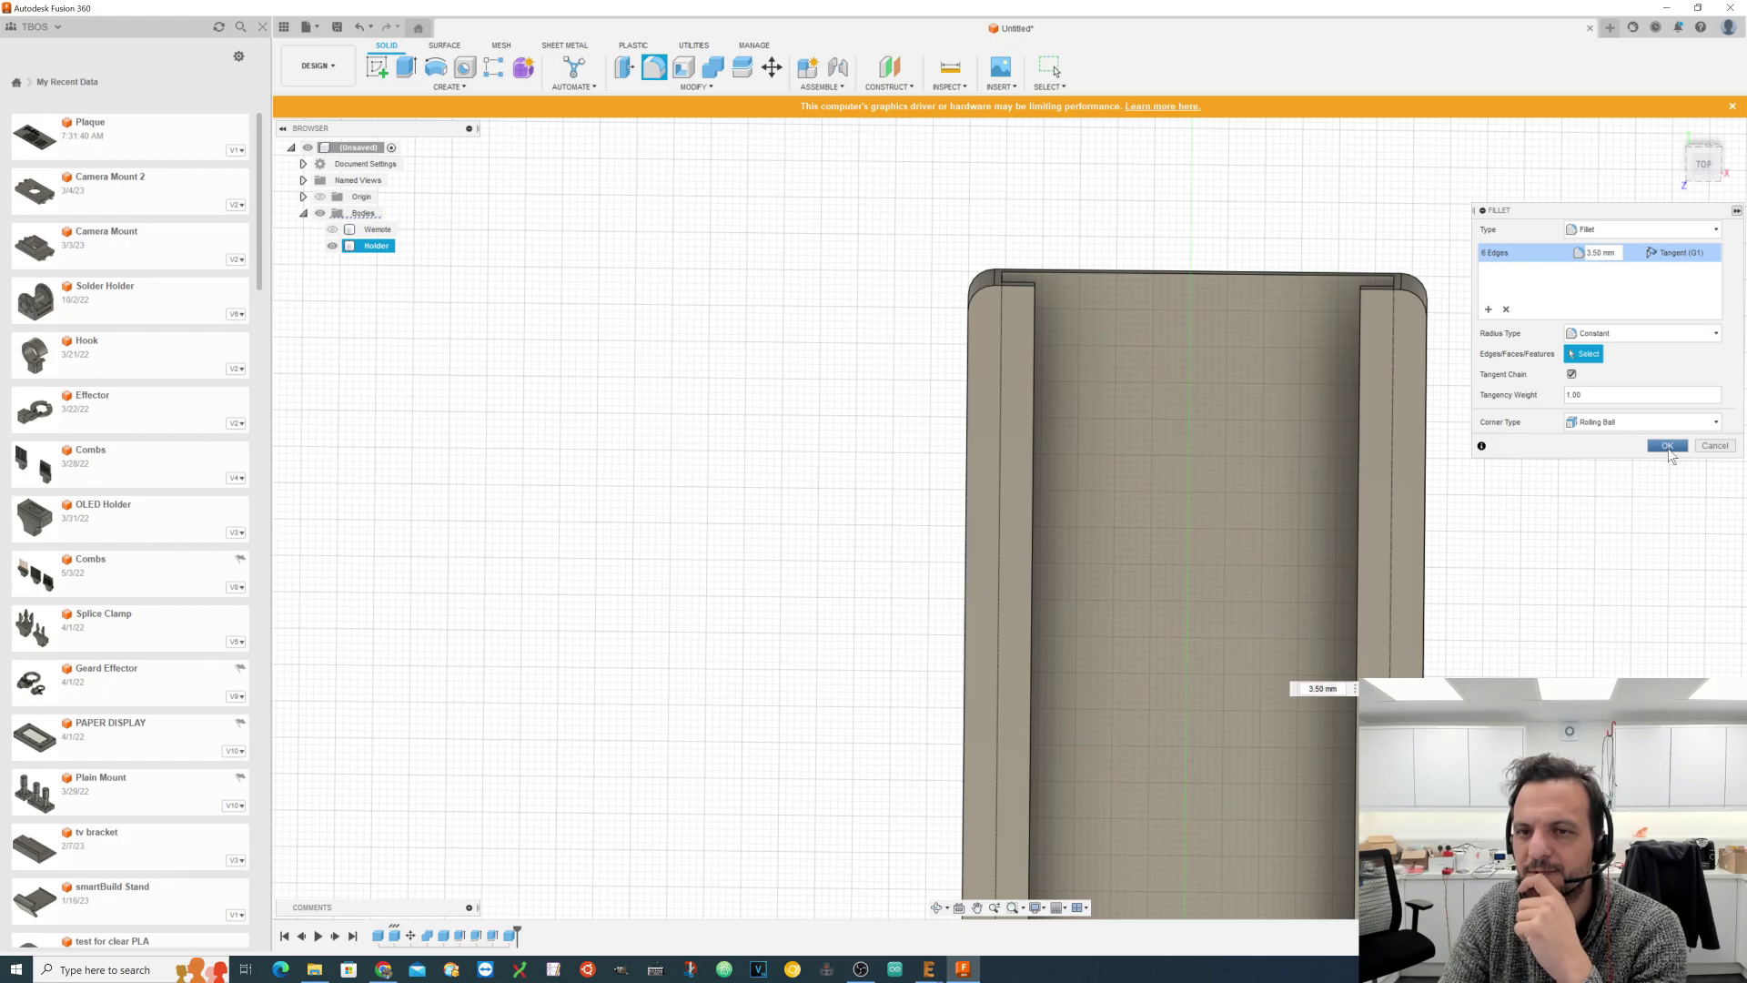
# Step: Fillet the inner corner edges of the two side rims at the Holder's open end with a 4 mm radius
pyautogui.moveTo(1700, 164); pyautogui.dragTo(1694, 182)
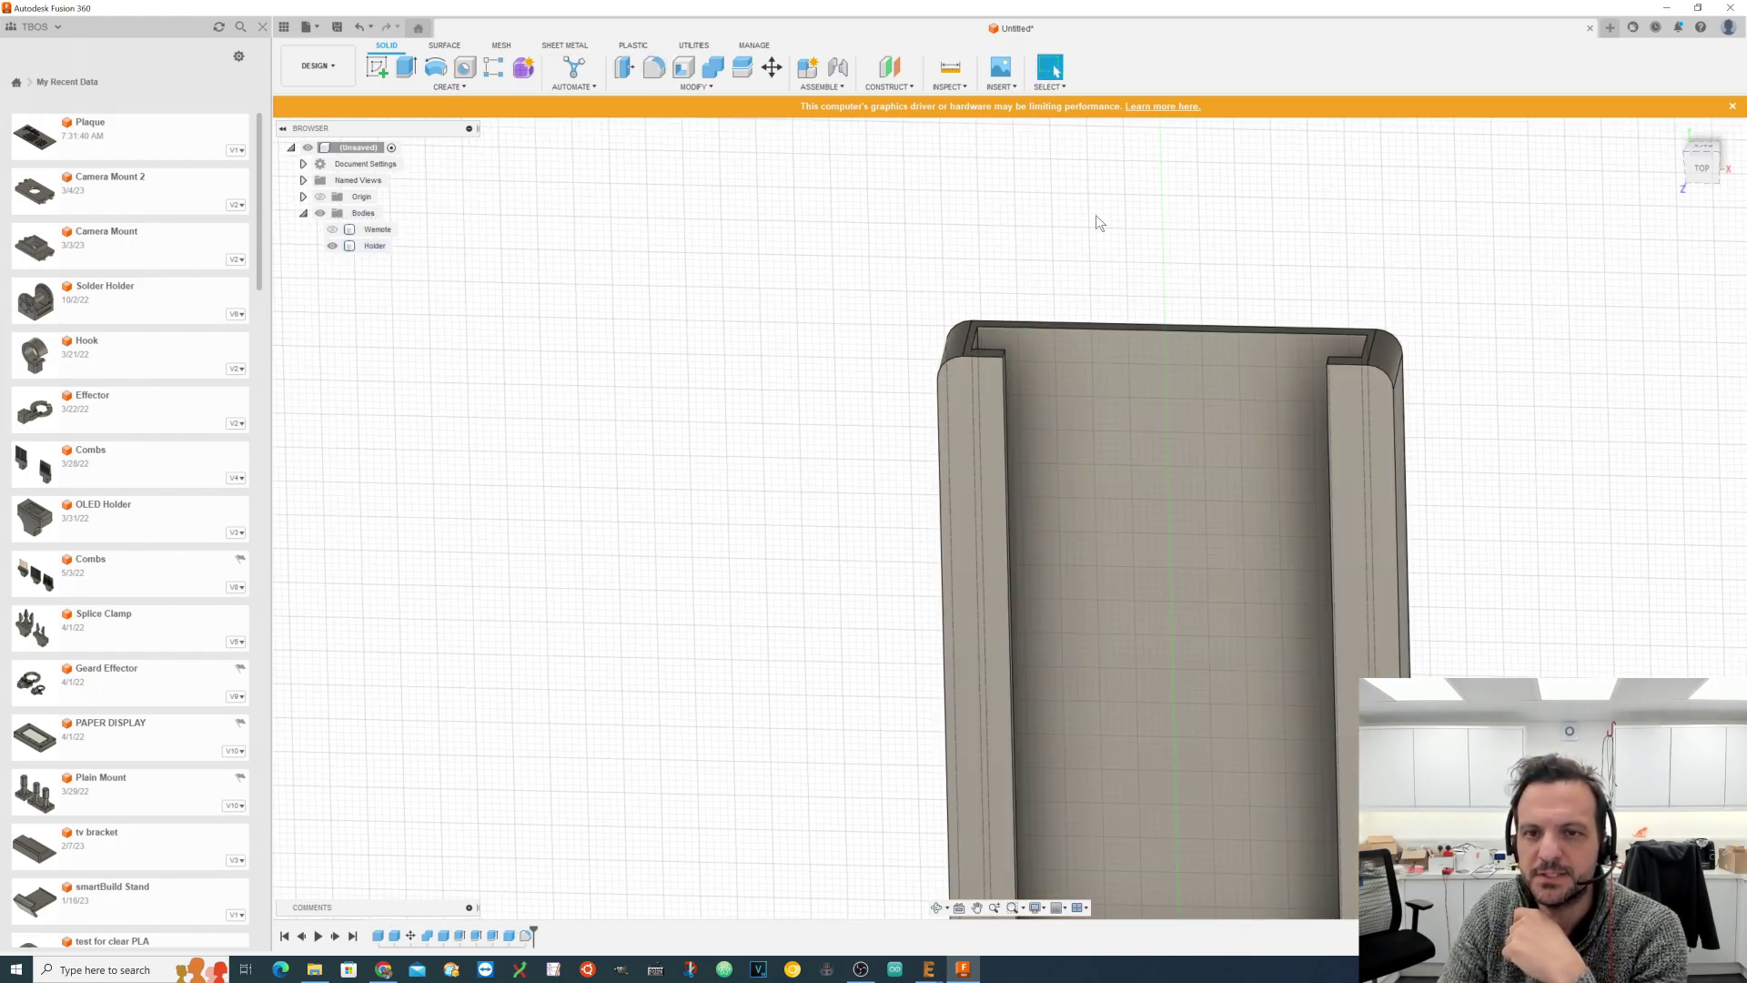
pyautogui.click(656, 71)
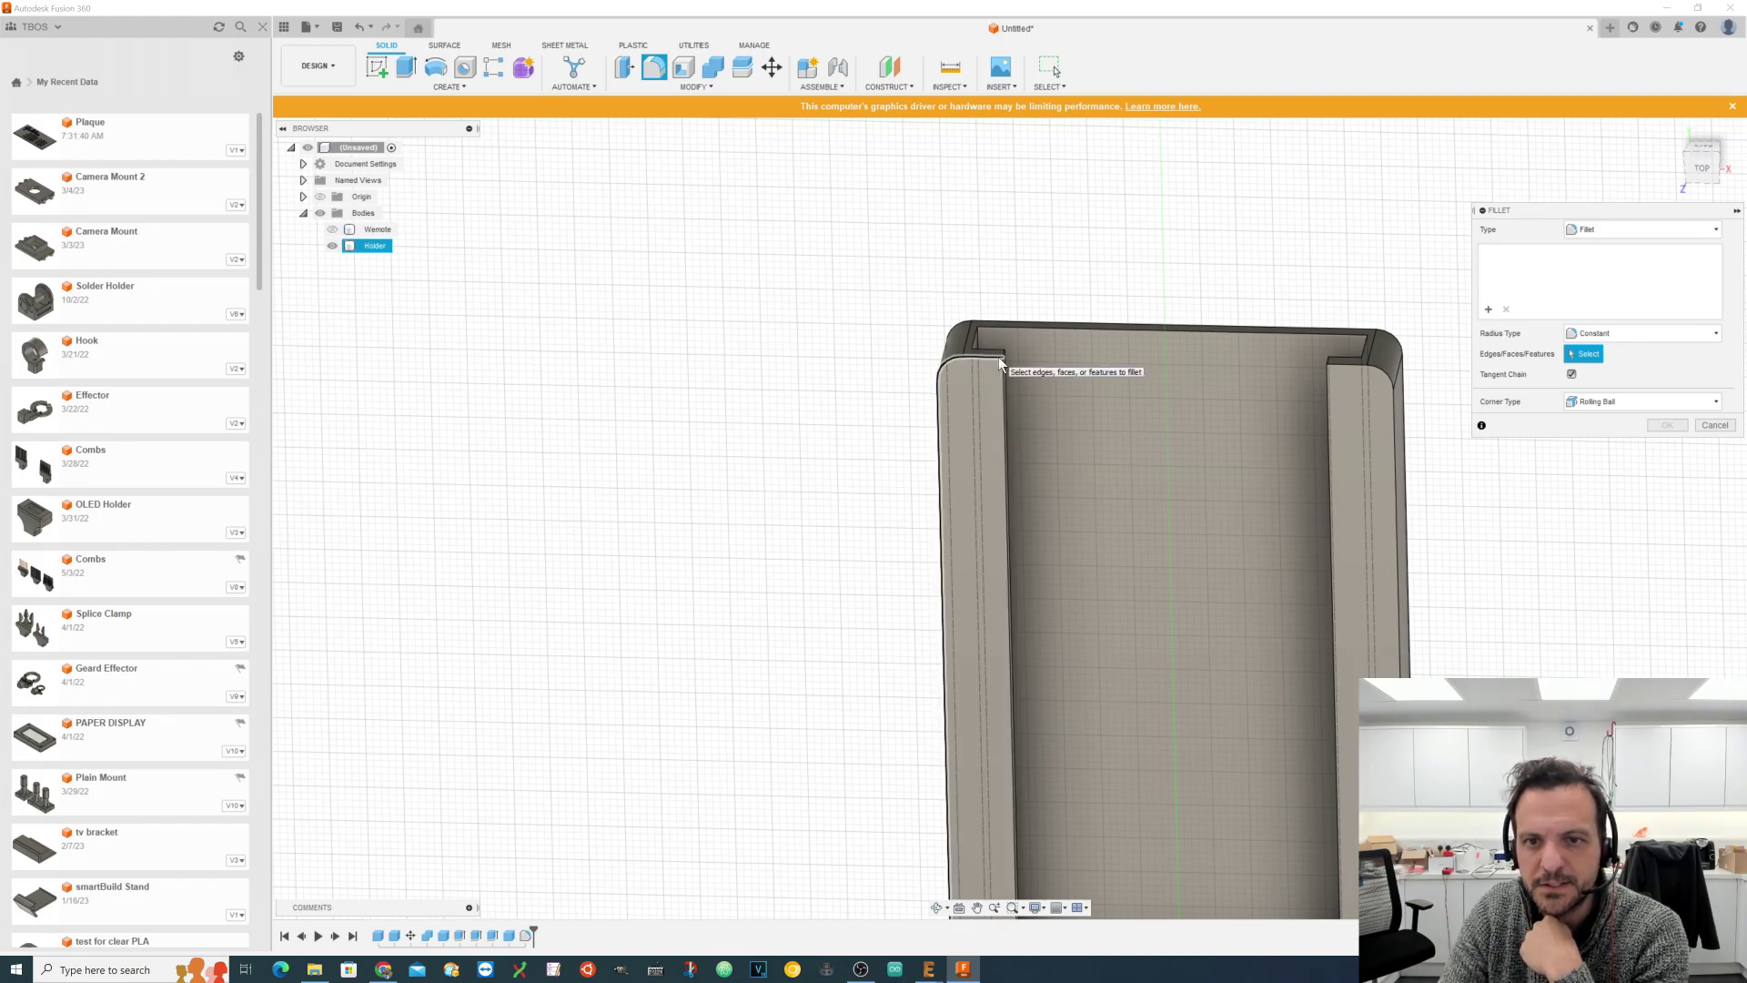
pyautogui.click(1003, 355)
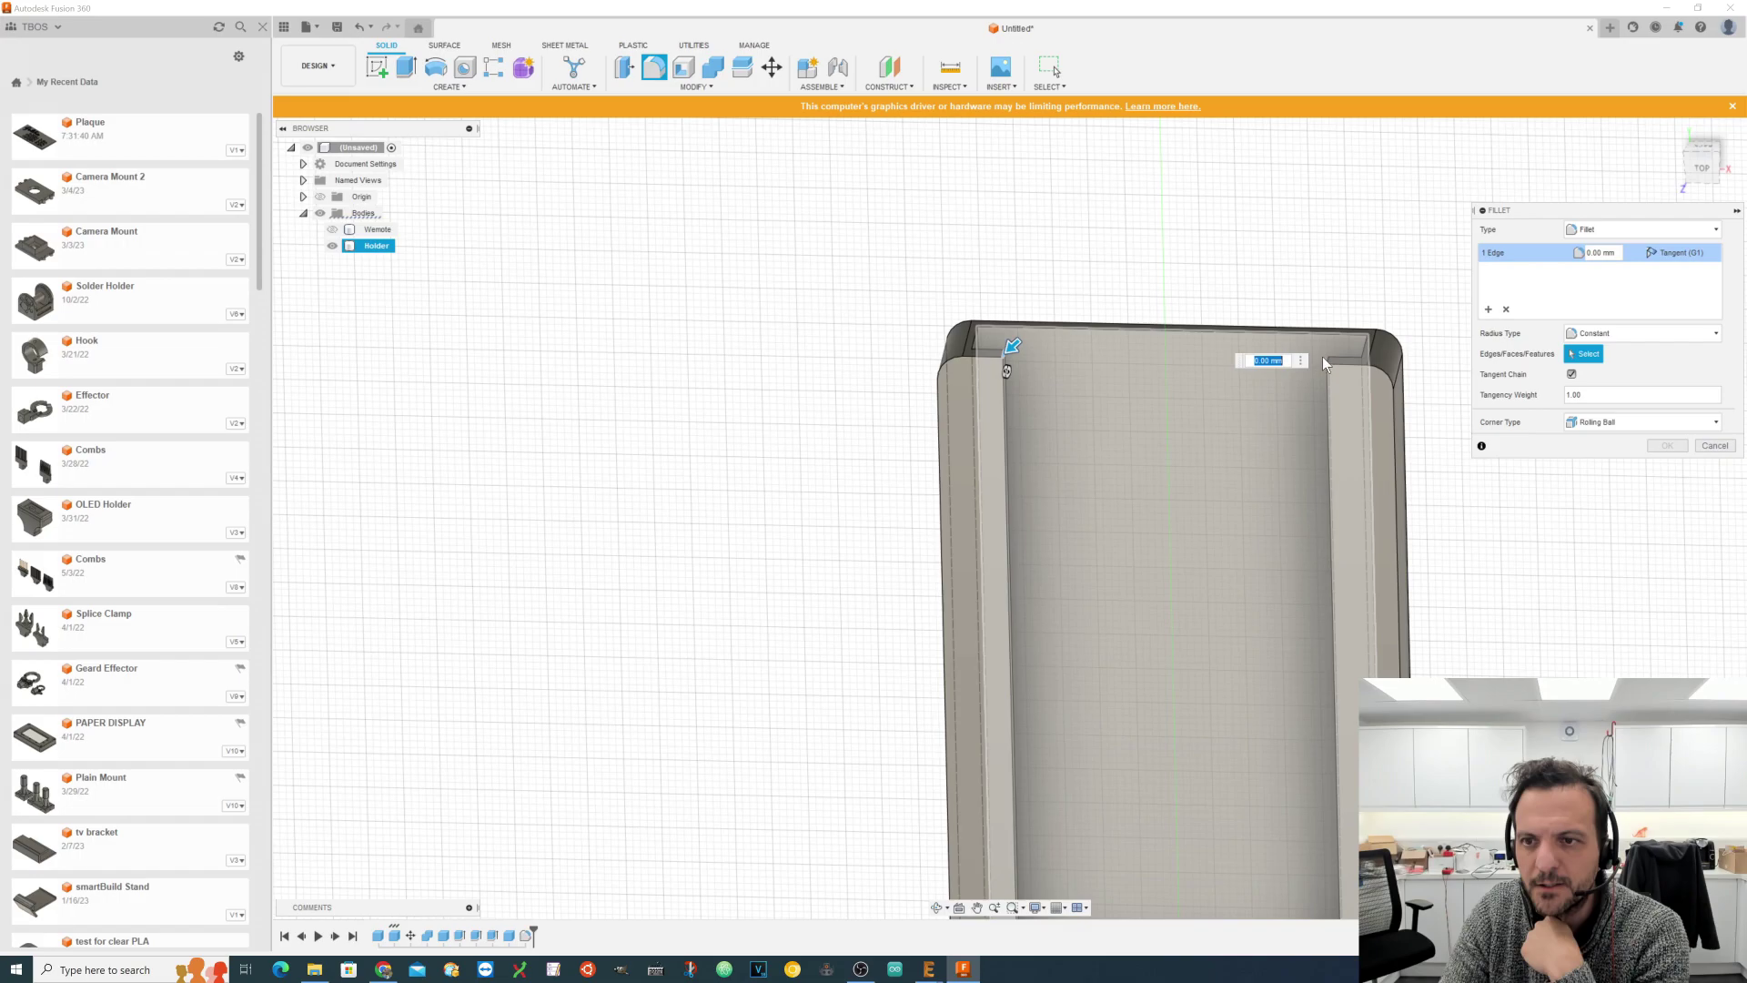
pyautogui.click(1327, 360)
pyautogui.moveTo(1322, 347); pyautogui.dragTo(1336, 352)
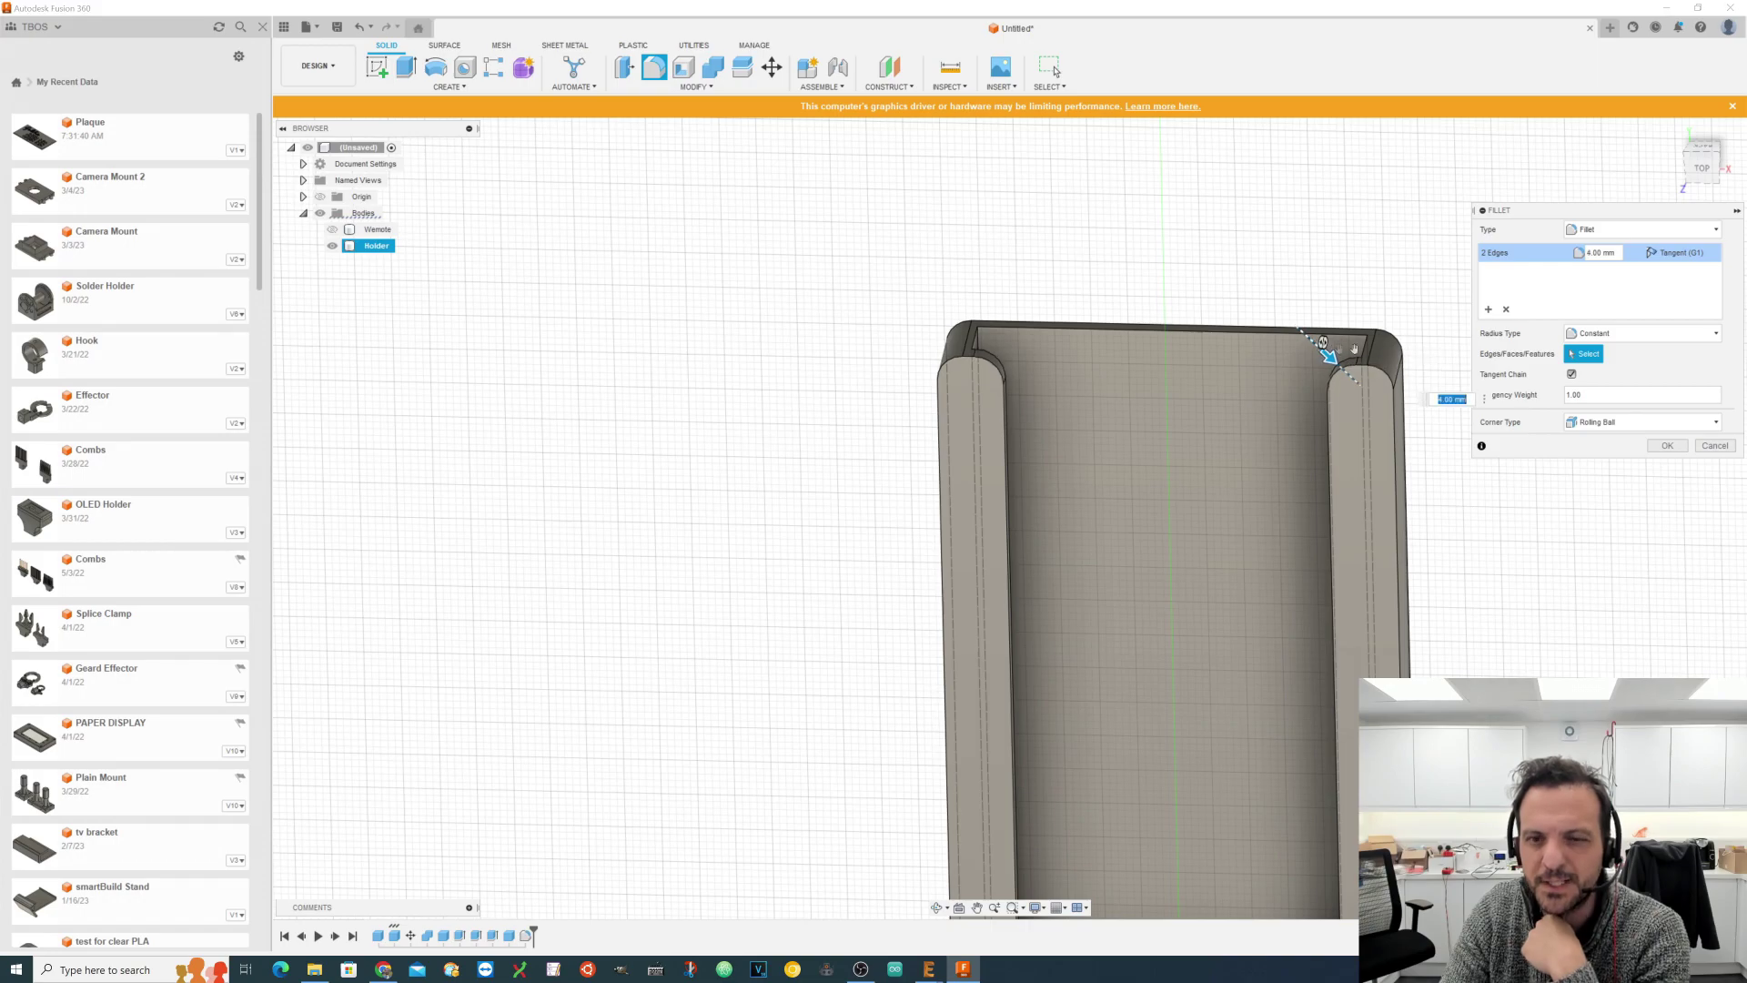
pyautogui.click(1680, 448)
# Step: Fillet the two inner corner edges of the end notch's rim tabs with a 3.5 mm radius
pyautogui.click(1694, 167)
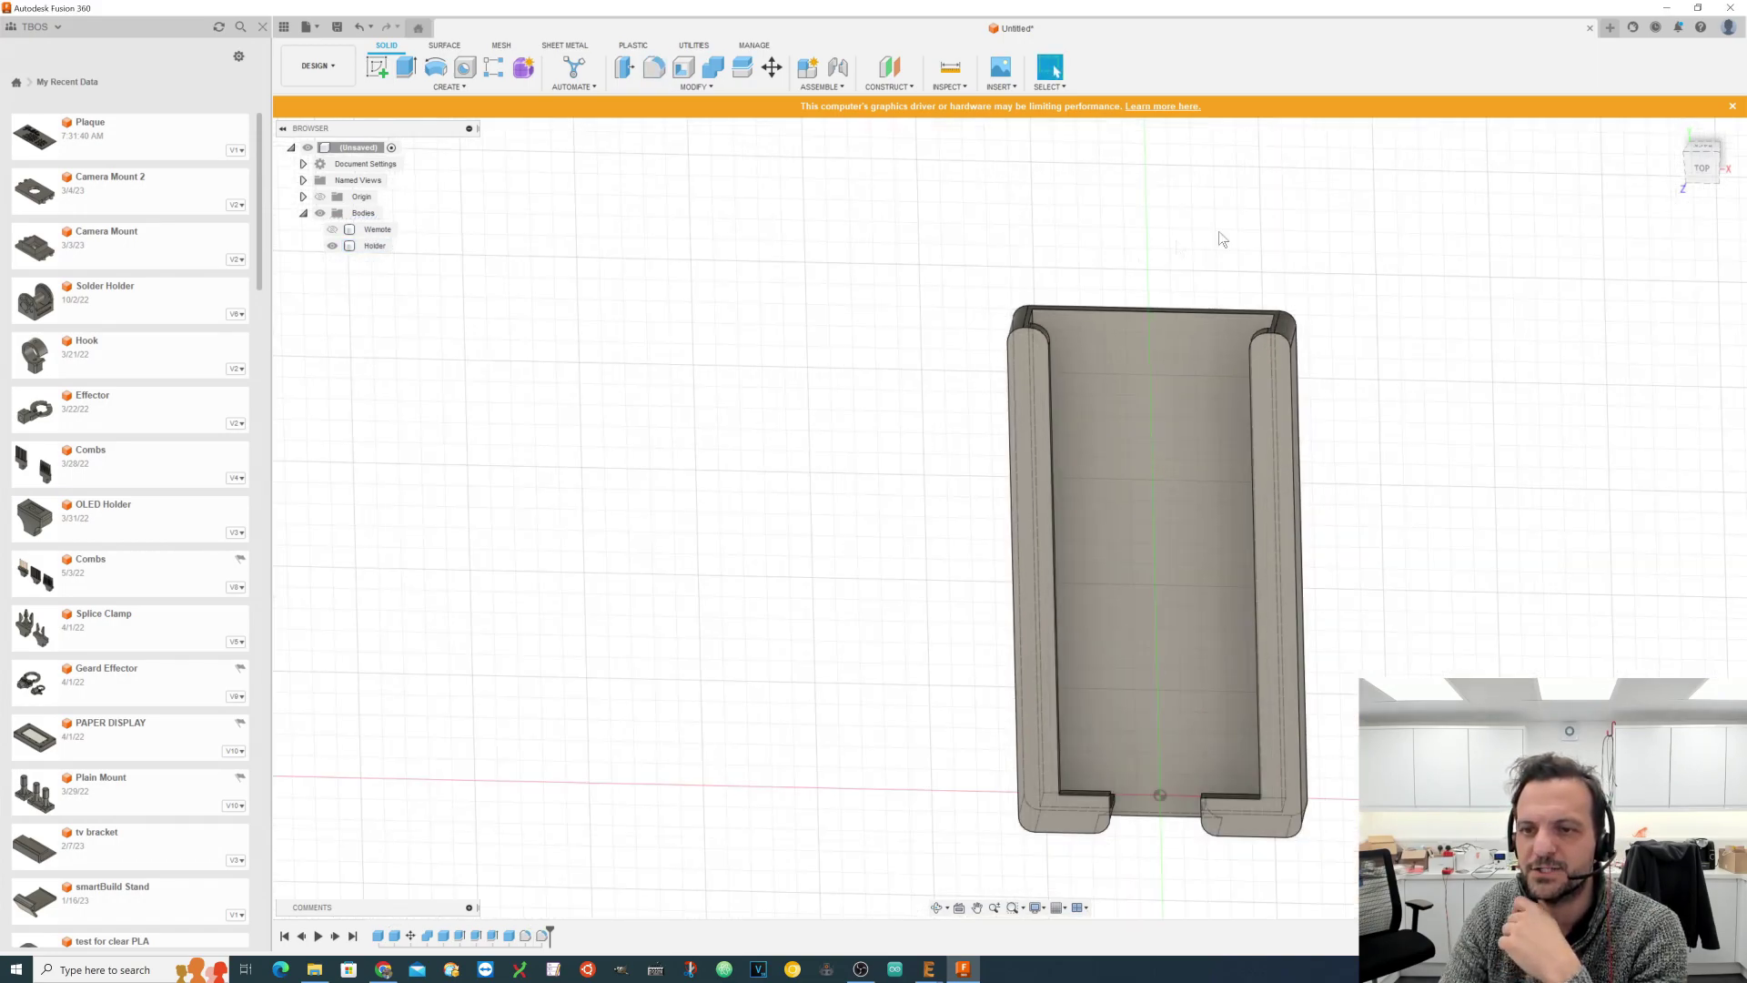
pyautogui.scroll(-3, 1078, 423)
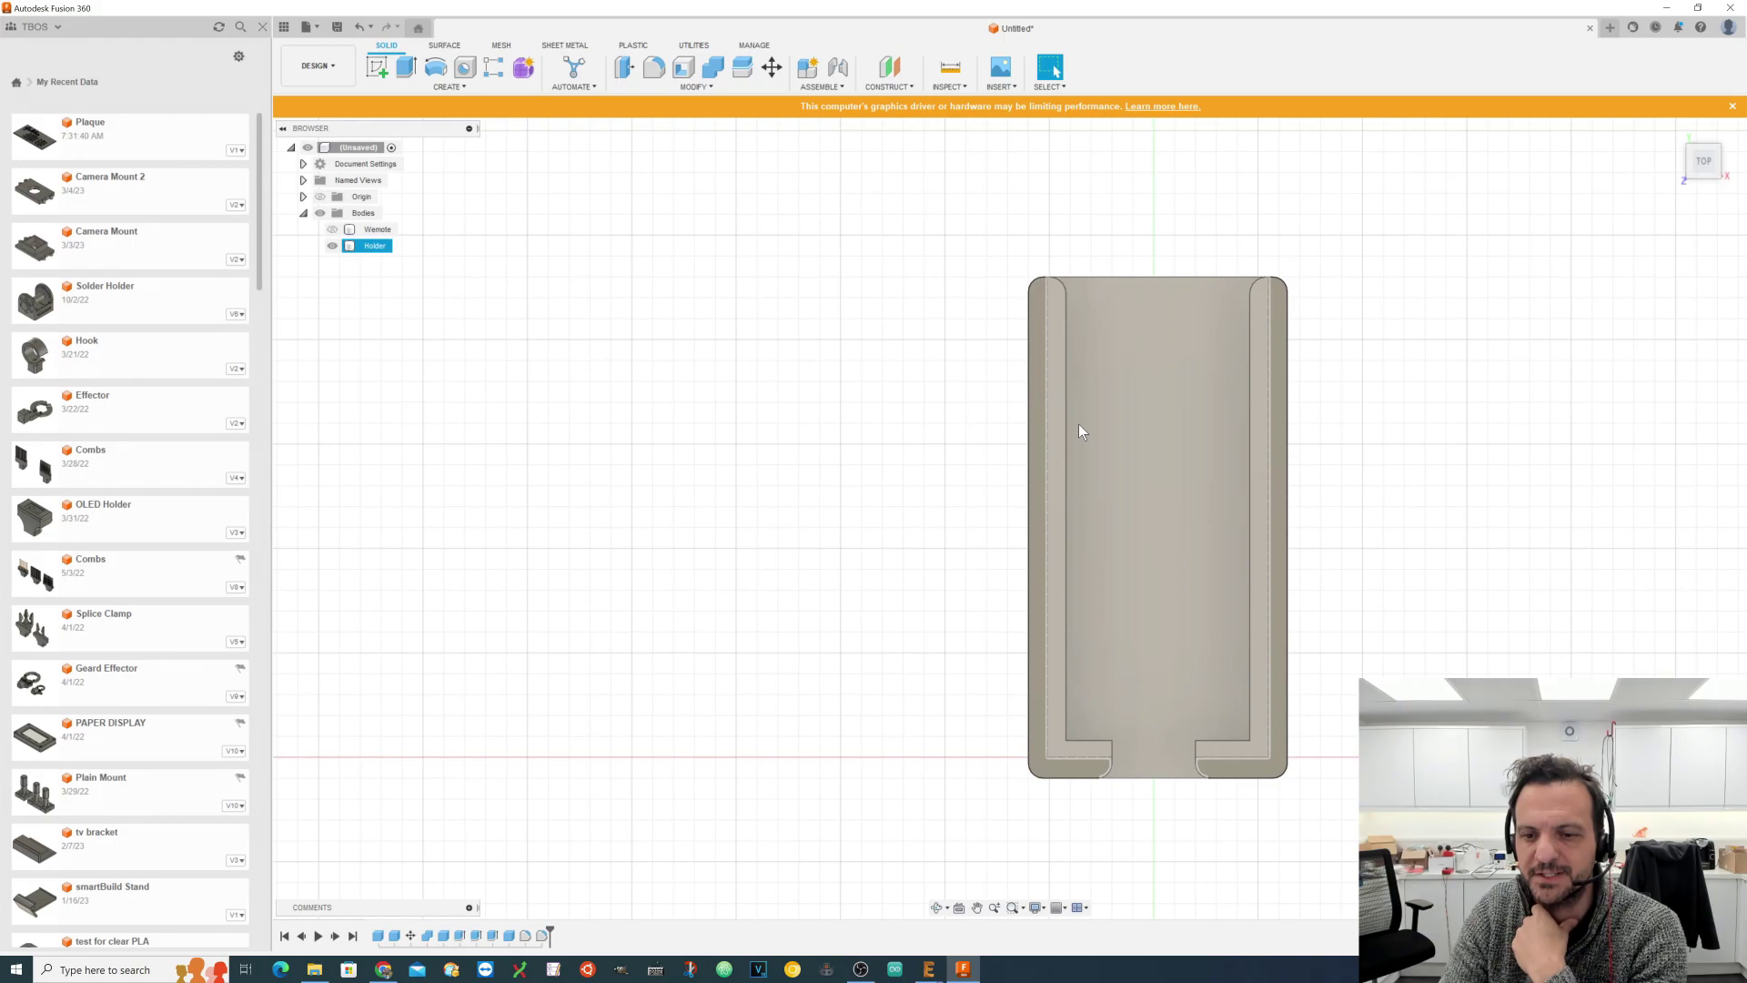
pyautogui.scroll(3, 1105, 592)
pyautogui.scroll(3, 1174, 701)
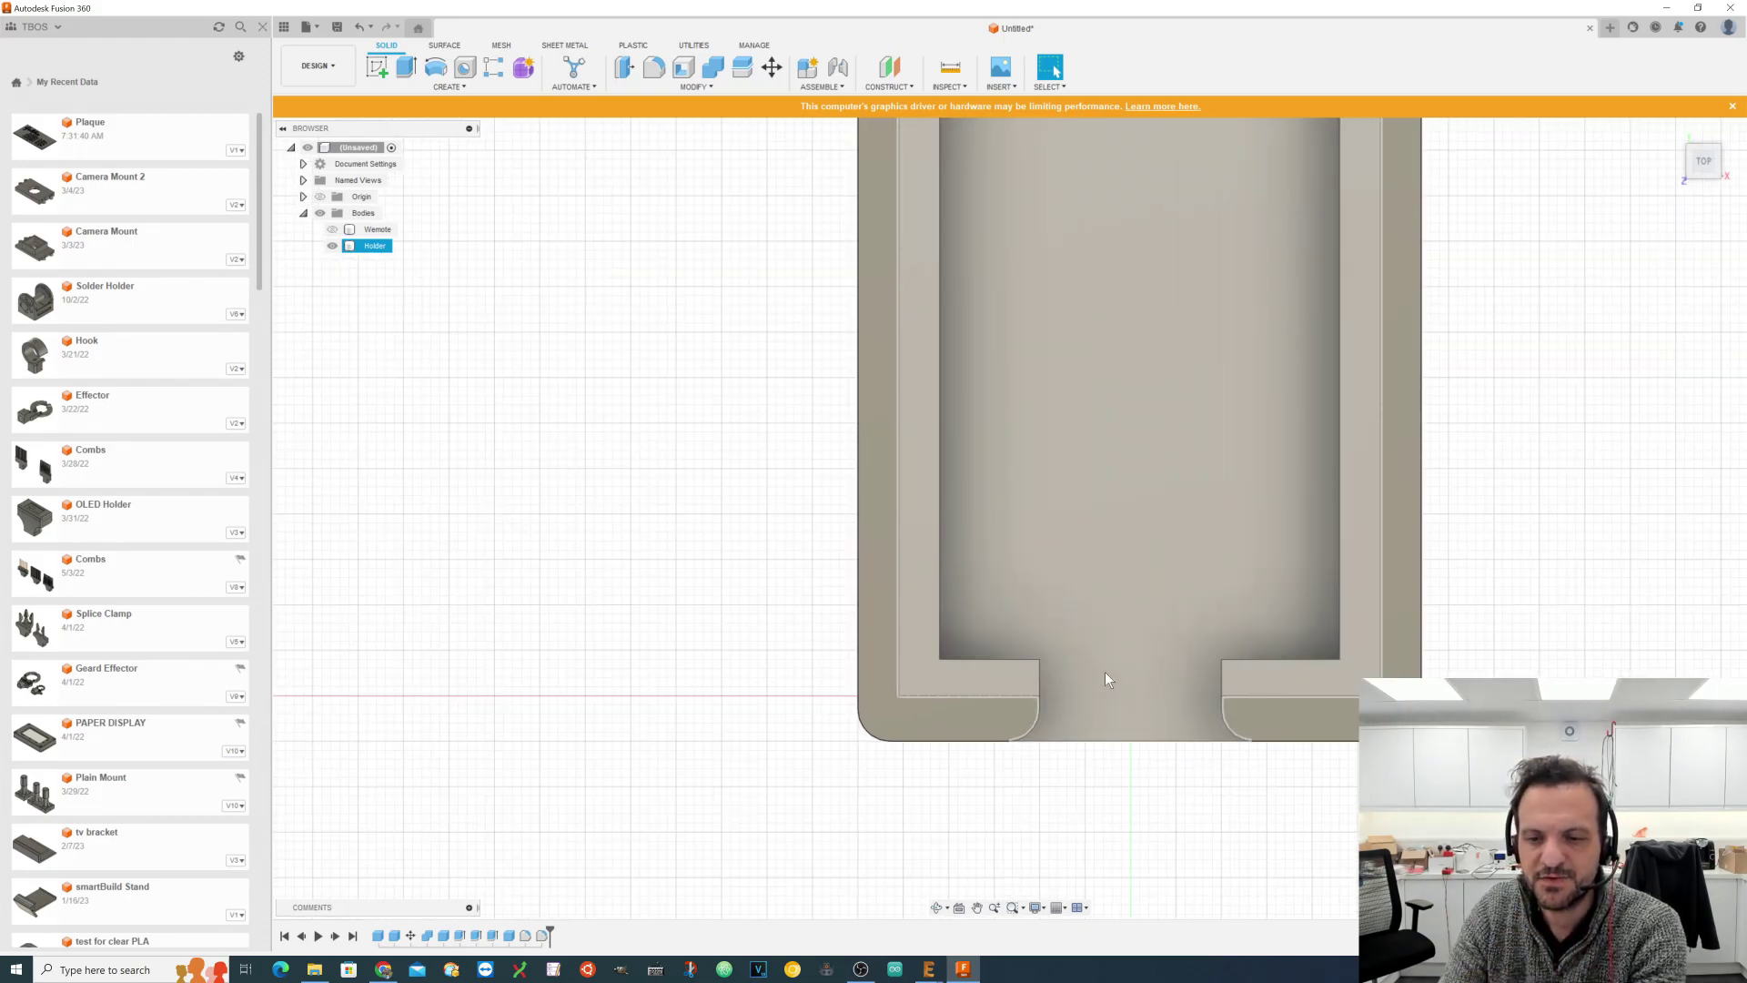
pyautogui.moveTo(1010, 515)
pyautogui.keyDown('shift'); pyautogui.mouseDown(button='middle')
pyautogui.moveTo(1009, 582)
pyautogui.moveTo(988, 587)
pyautogui.mouseUp(button='middle'); pyautogui.keyUp('shift')
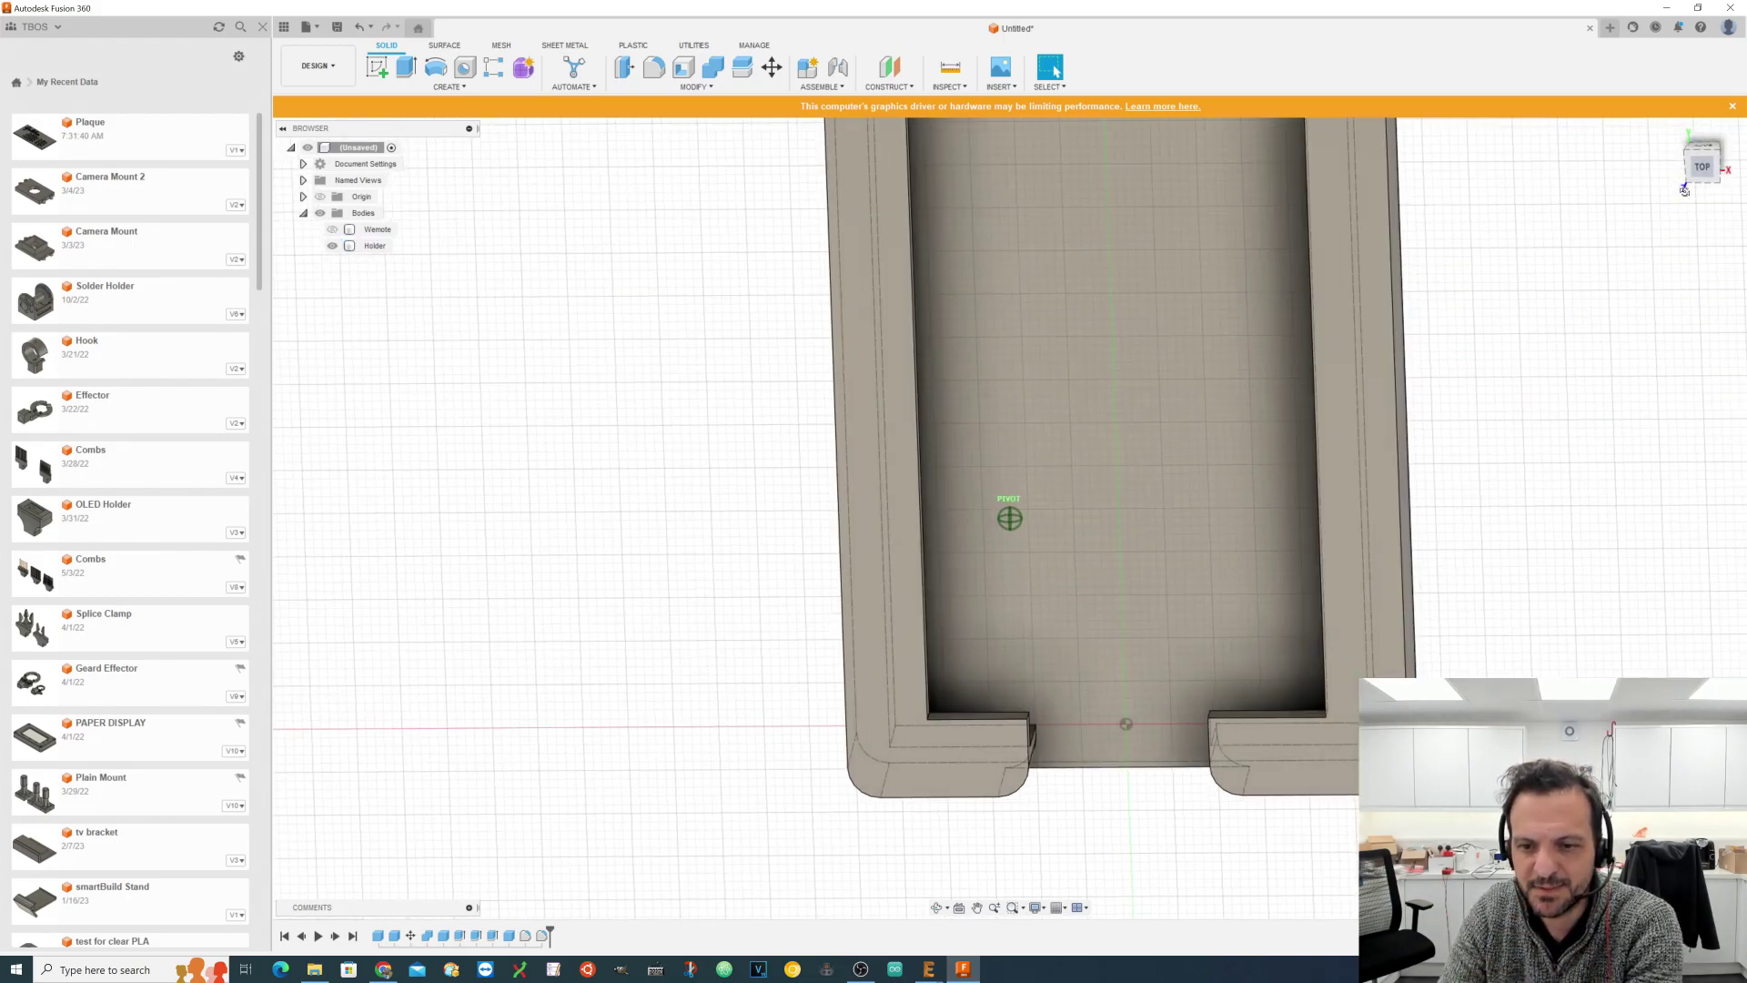
pyautogui.click(653, 67)
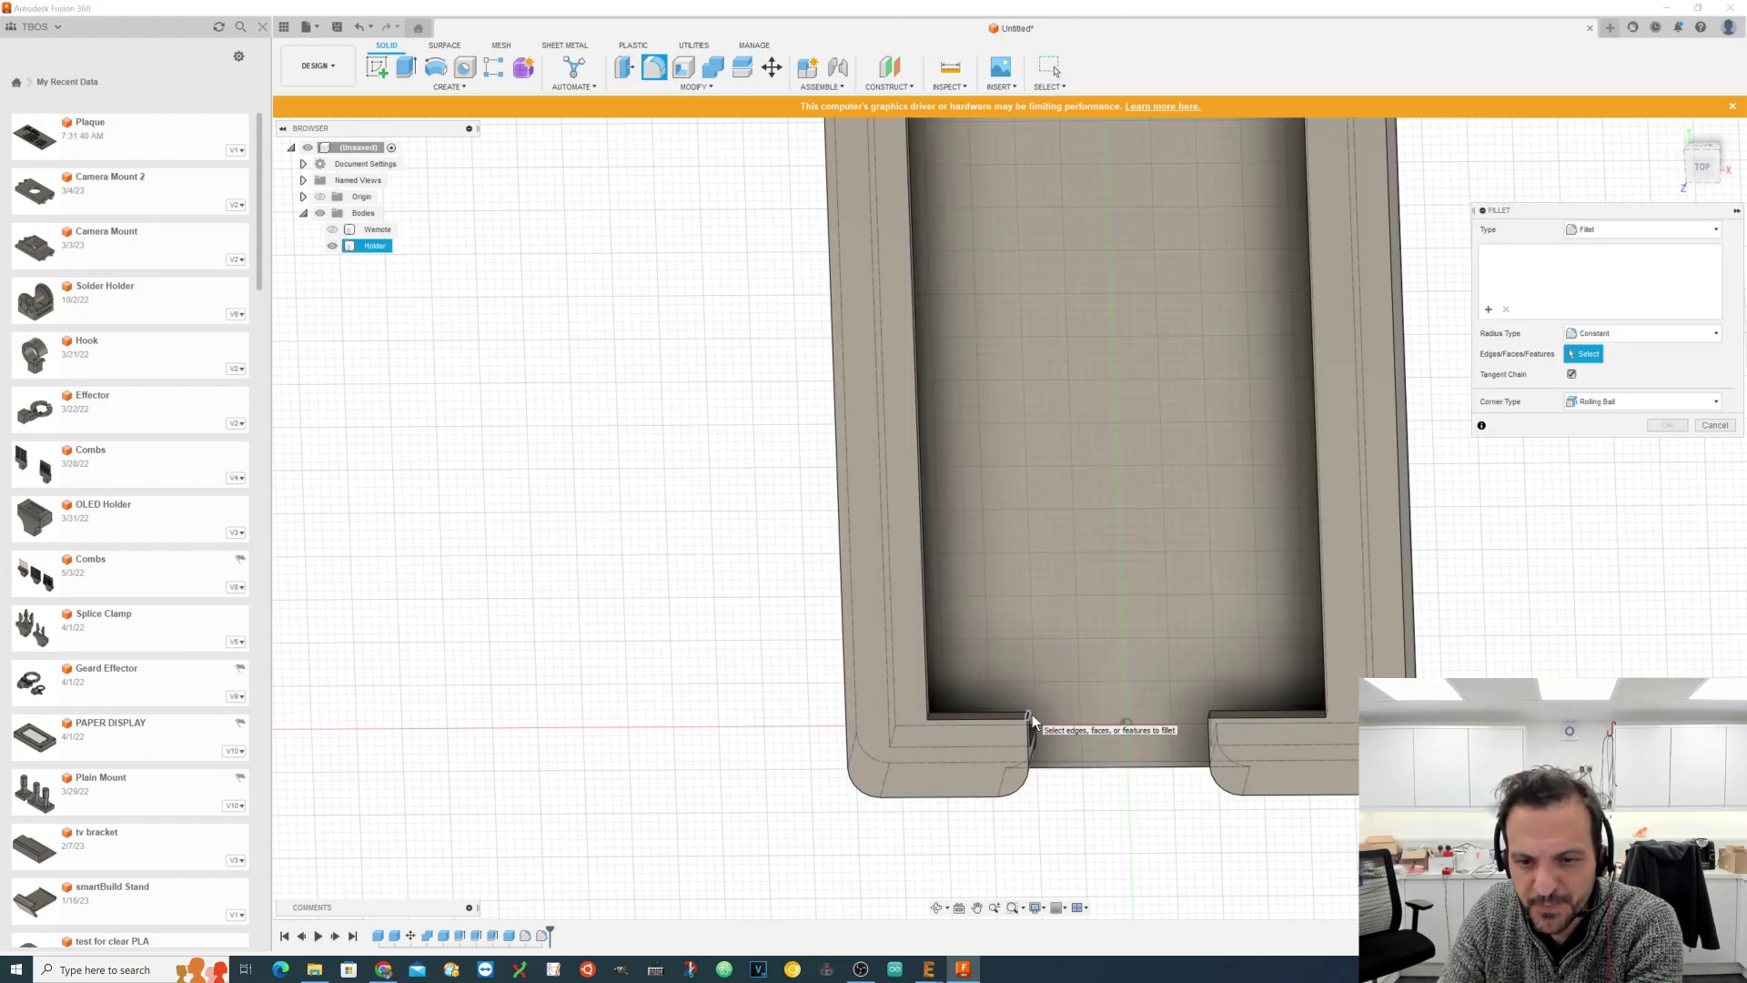
pyautogui.click(1034, 723)
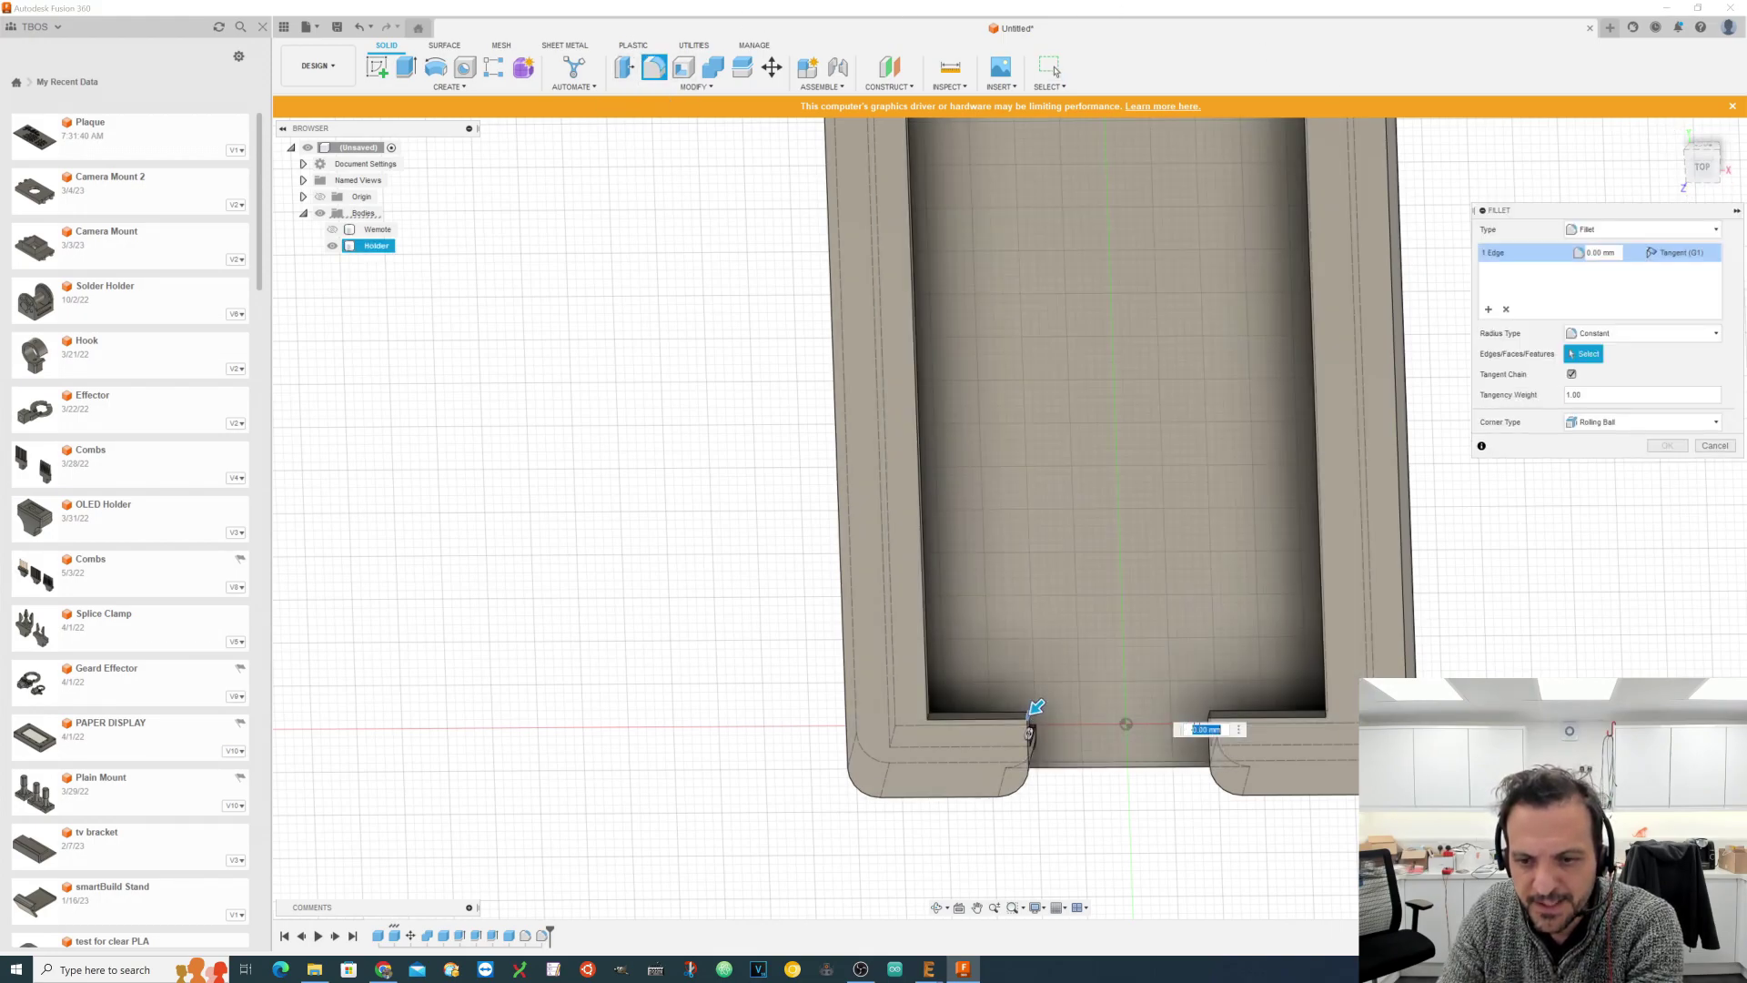
pyautogui.click(1204, 705)
pyautogui.moveTo(1201, 703); pyautogui.dragTo(1212, 703)
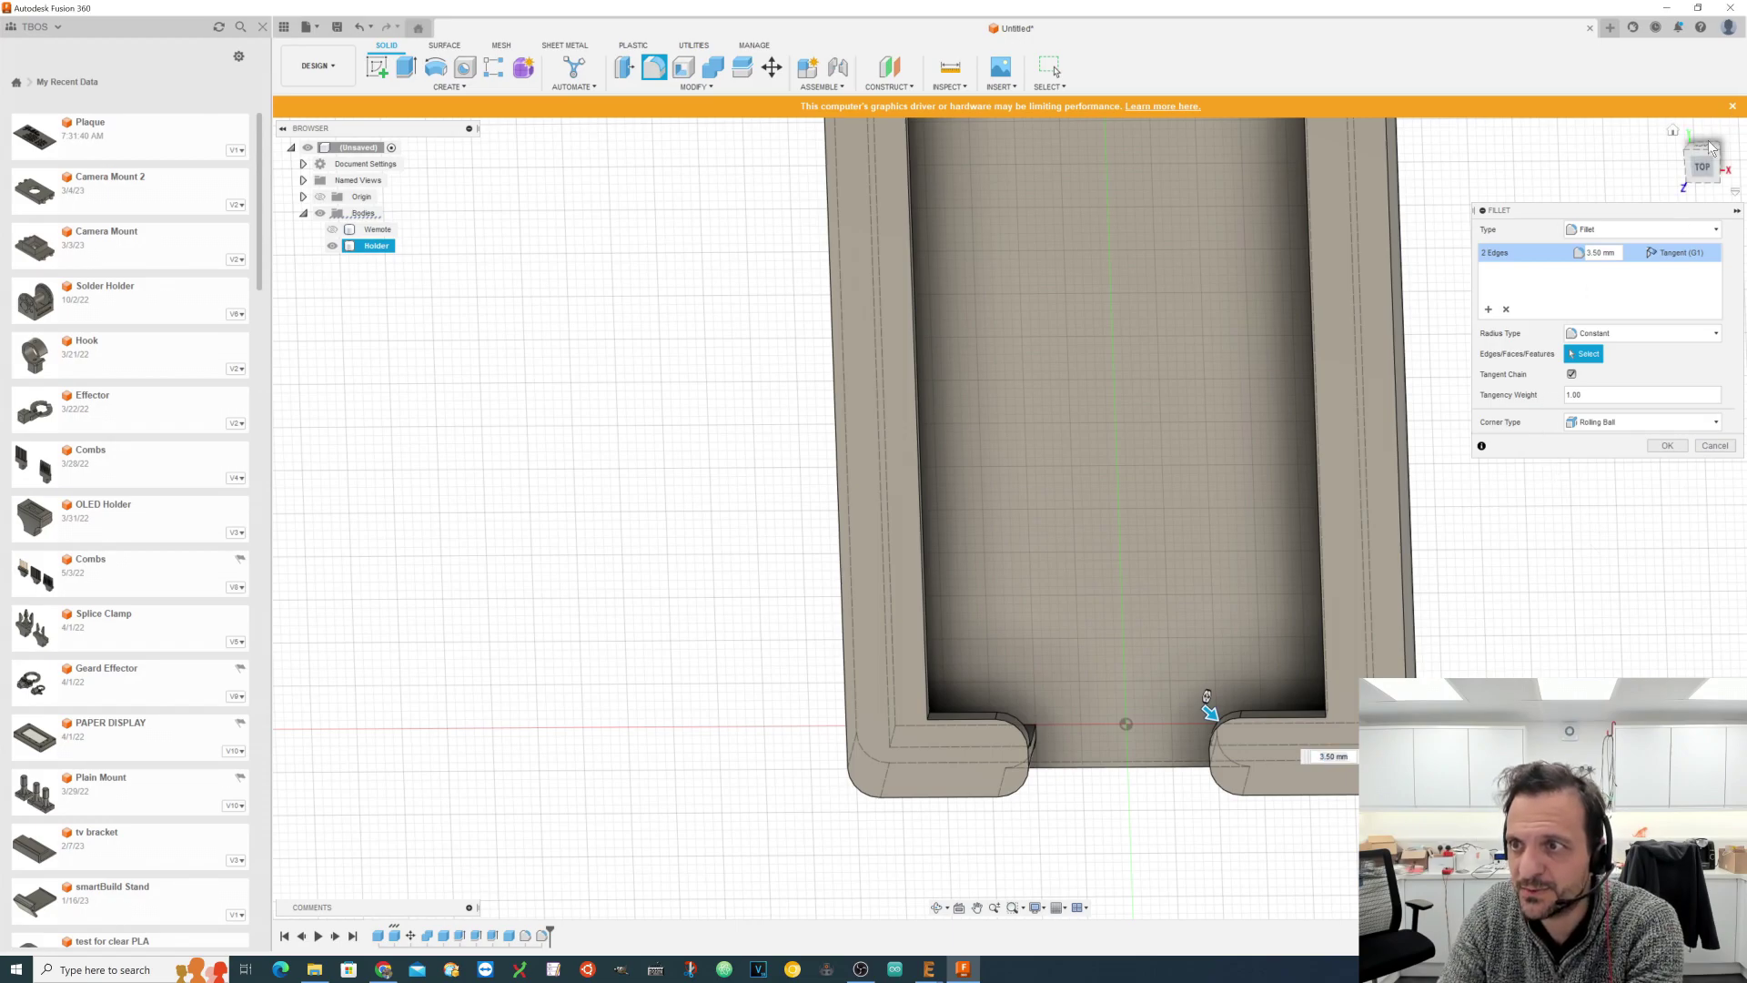
pyautogui.click(1703, 168)
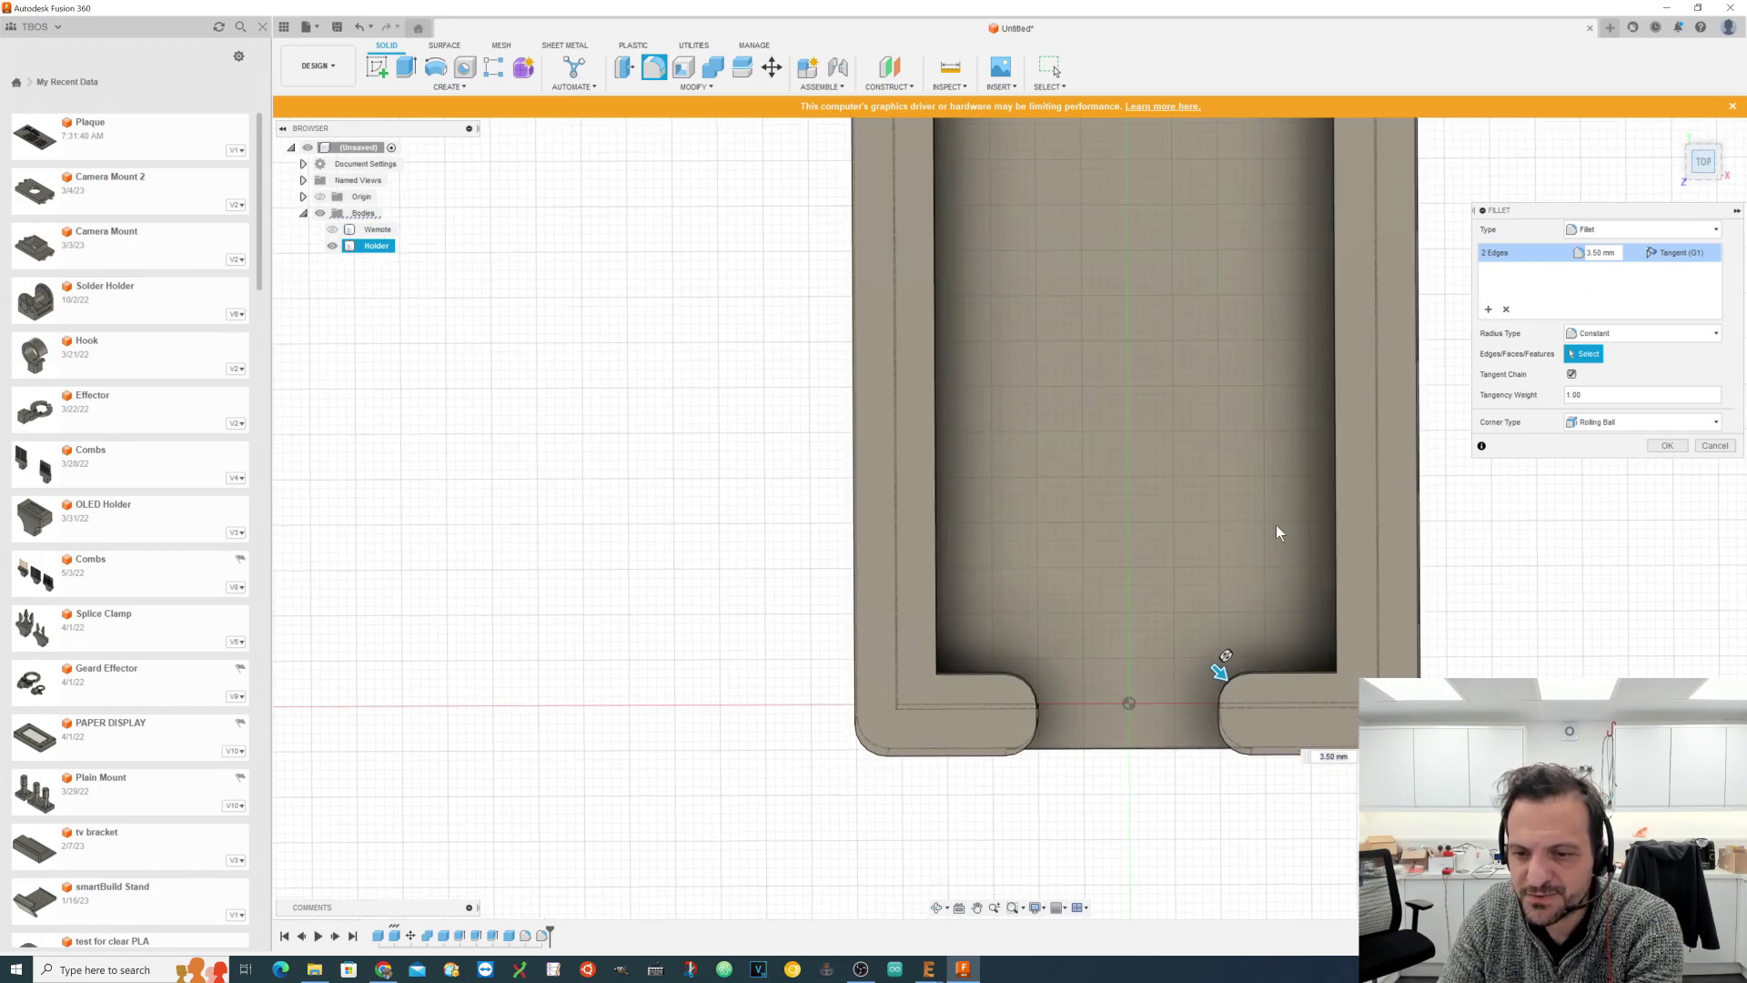
pyautogui.click(1667, 446)
# Step: Extrude the Holder's back face outward by 1 mm, joined to the body
pyautogui.scroll(-5, 1014, 722)
pyautogui.scroll(2, 1201, 273)
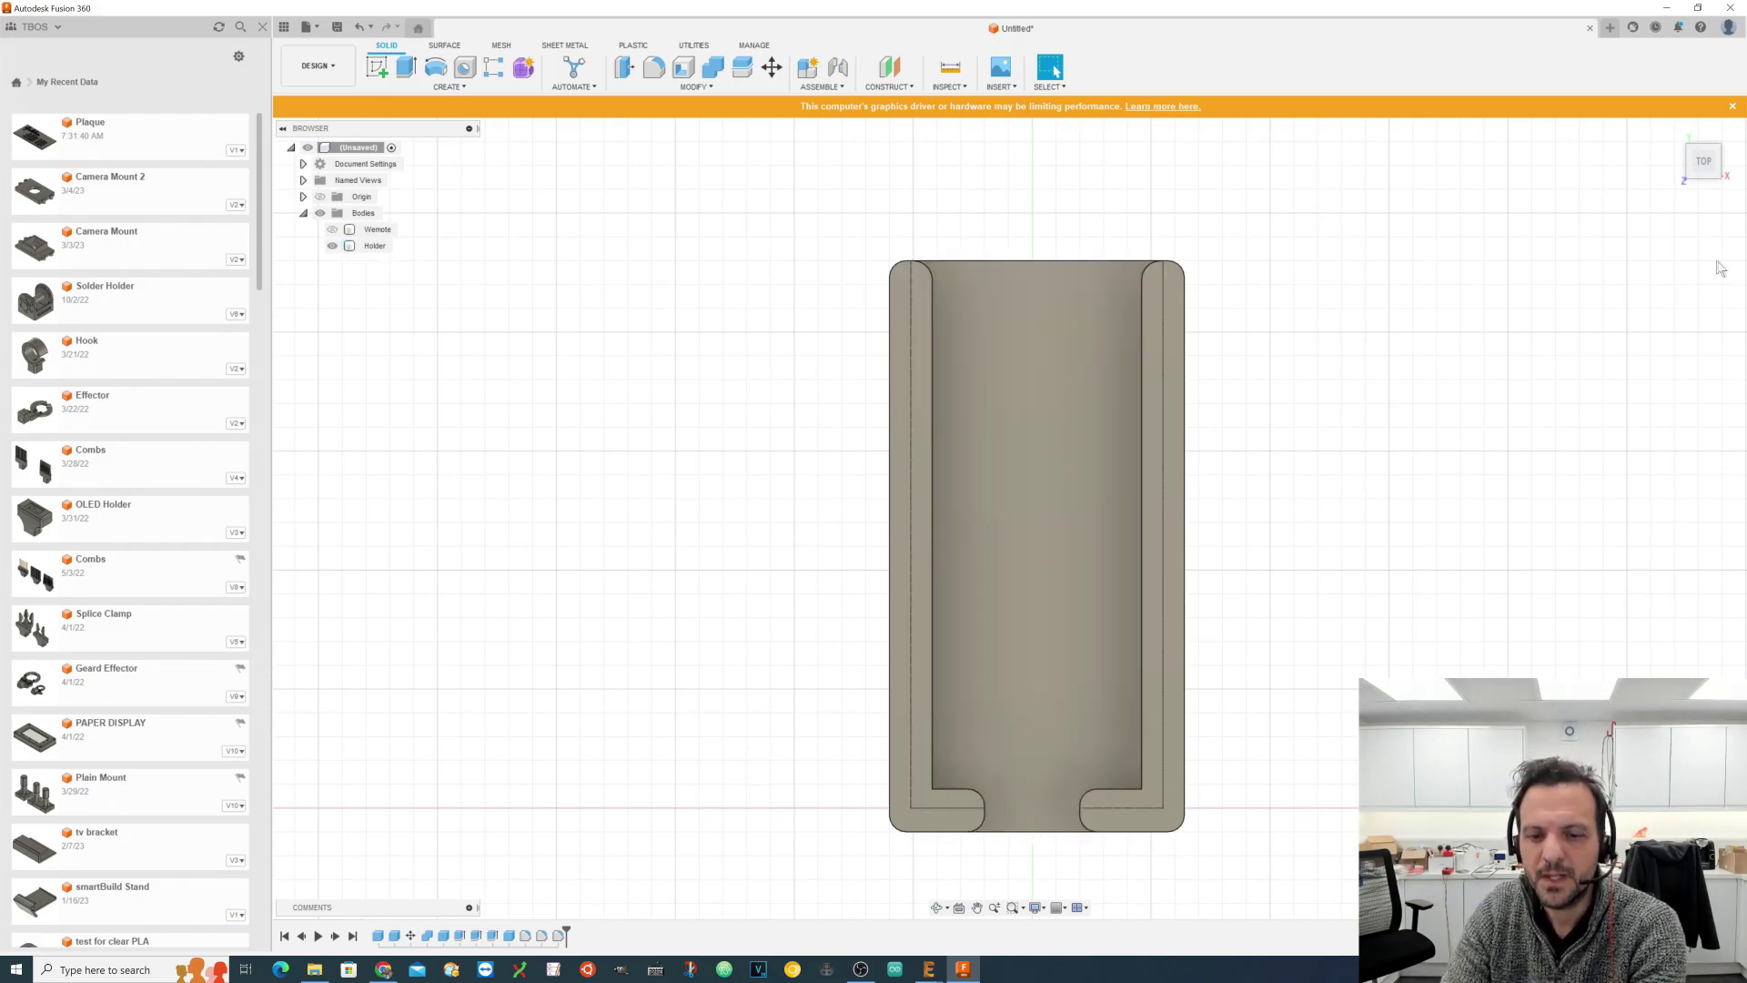
pyautogui.keyDown('shift'); pyautogui.moveTo(1717, 166); pyautogui.dragTo(1338, 719, button='middle'); pyautogui.keyUp('shift')
pyautogui.moveTo(1706, 180); pyautogui.dragTo(1682, 164)
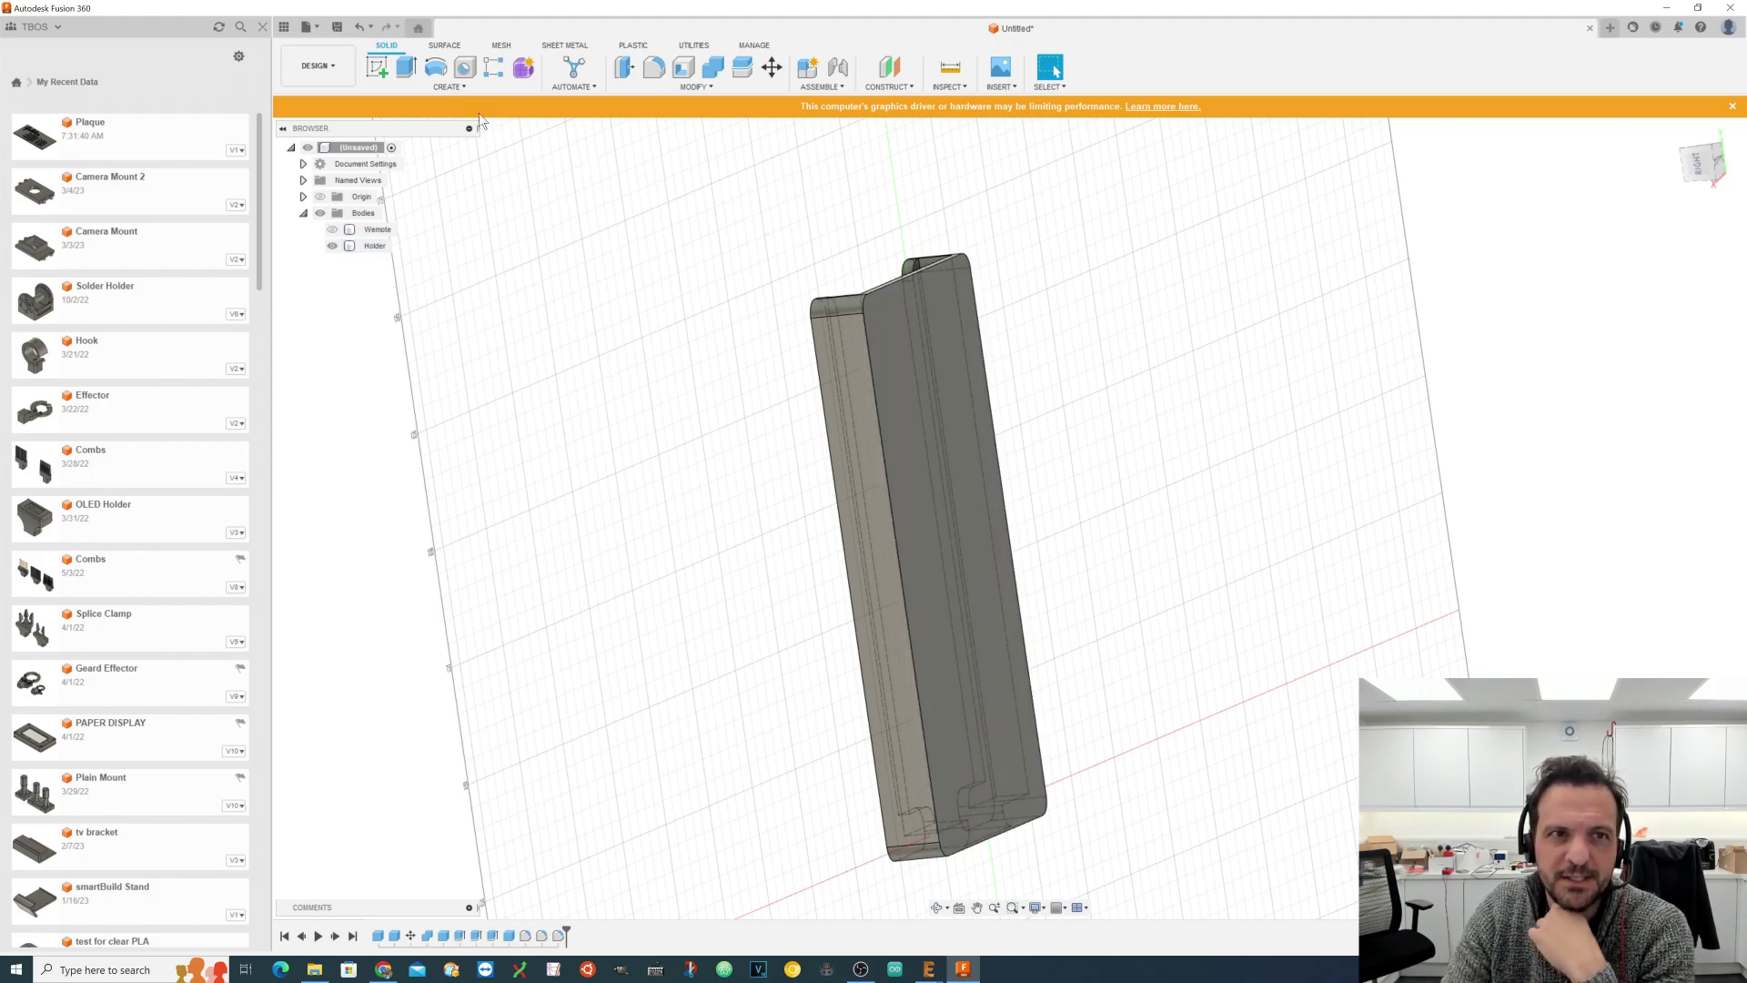
pyautogui.click(440, 87)
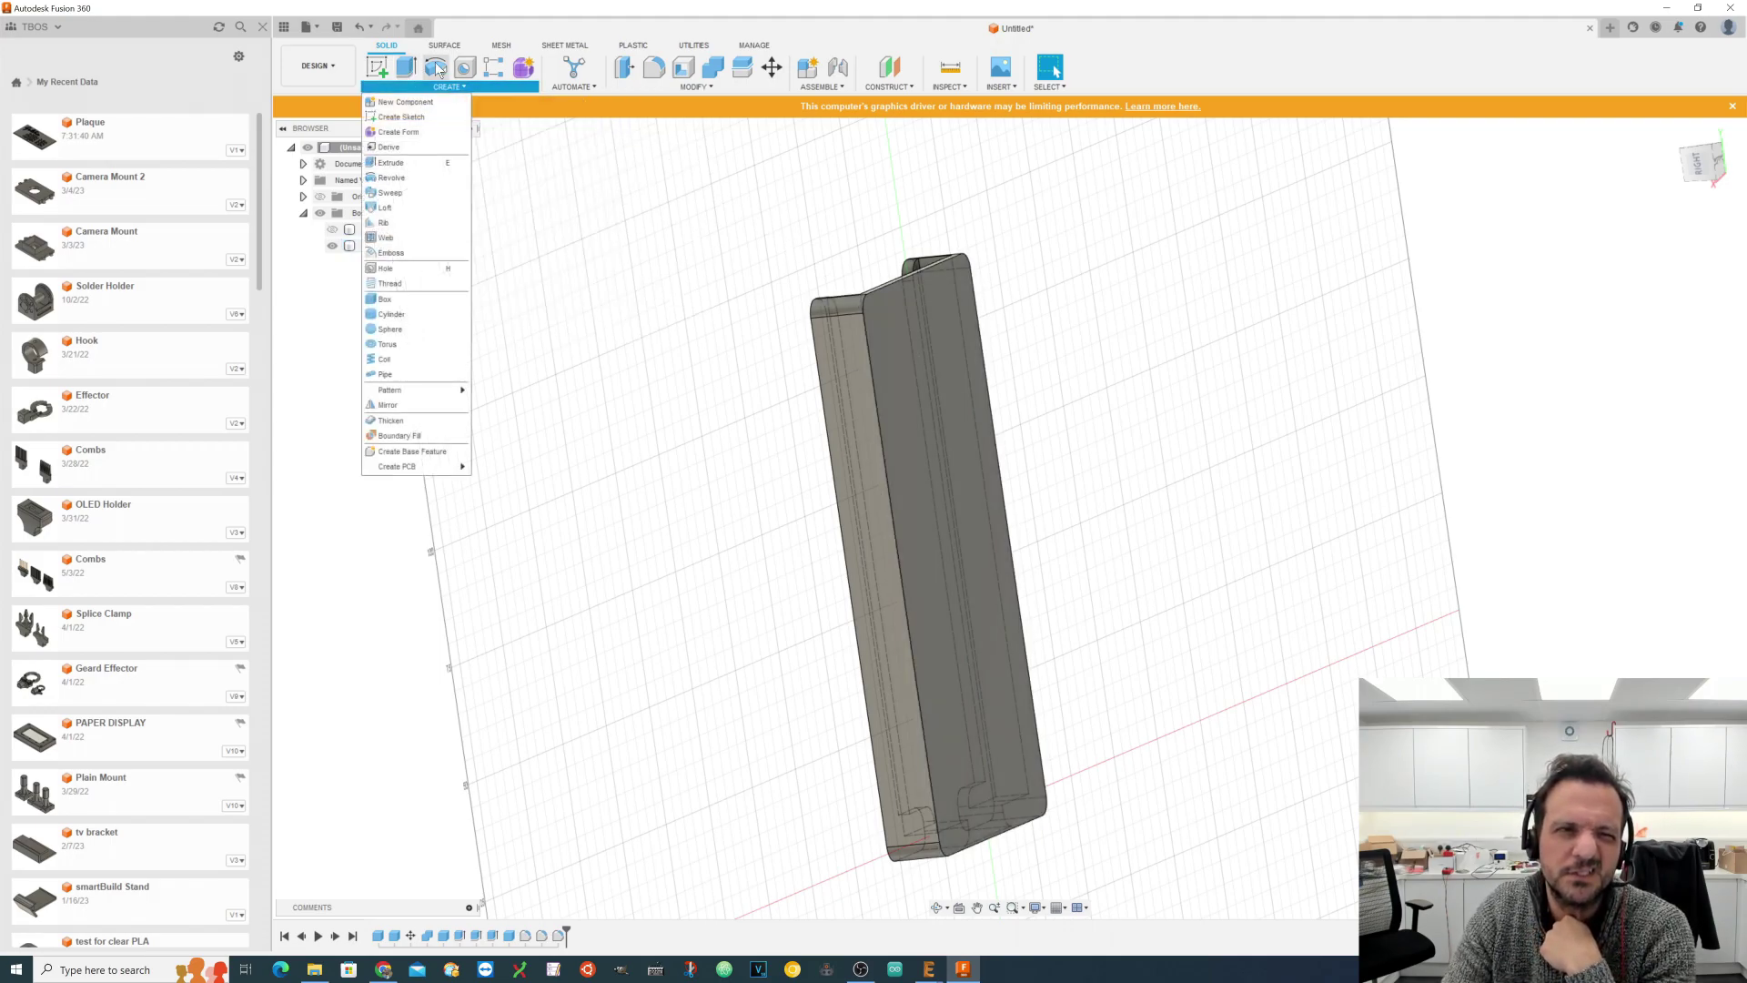
pyautogui.click(405, 103)
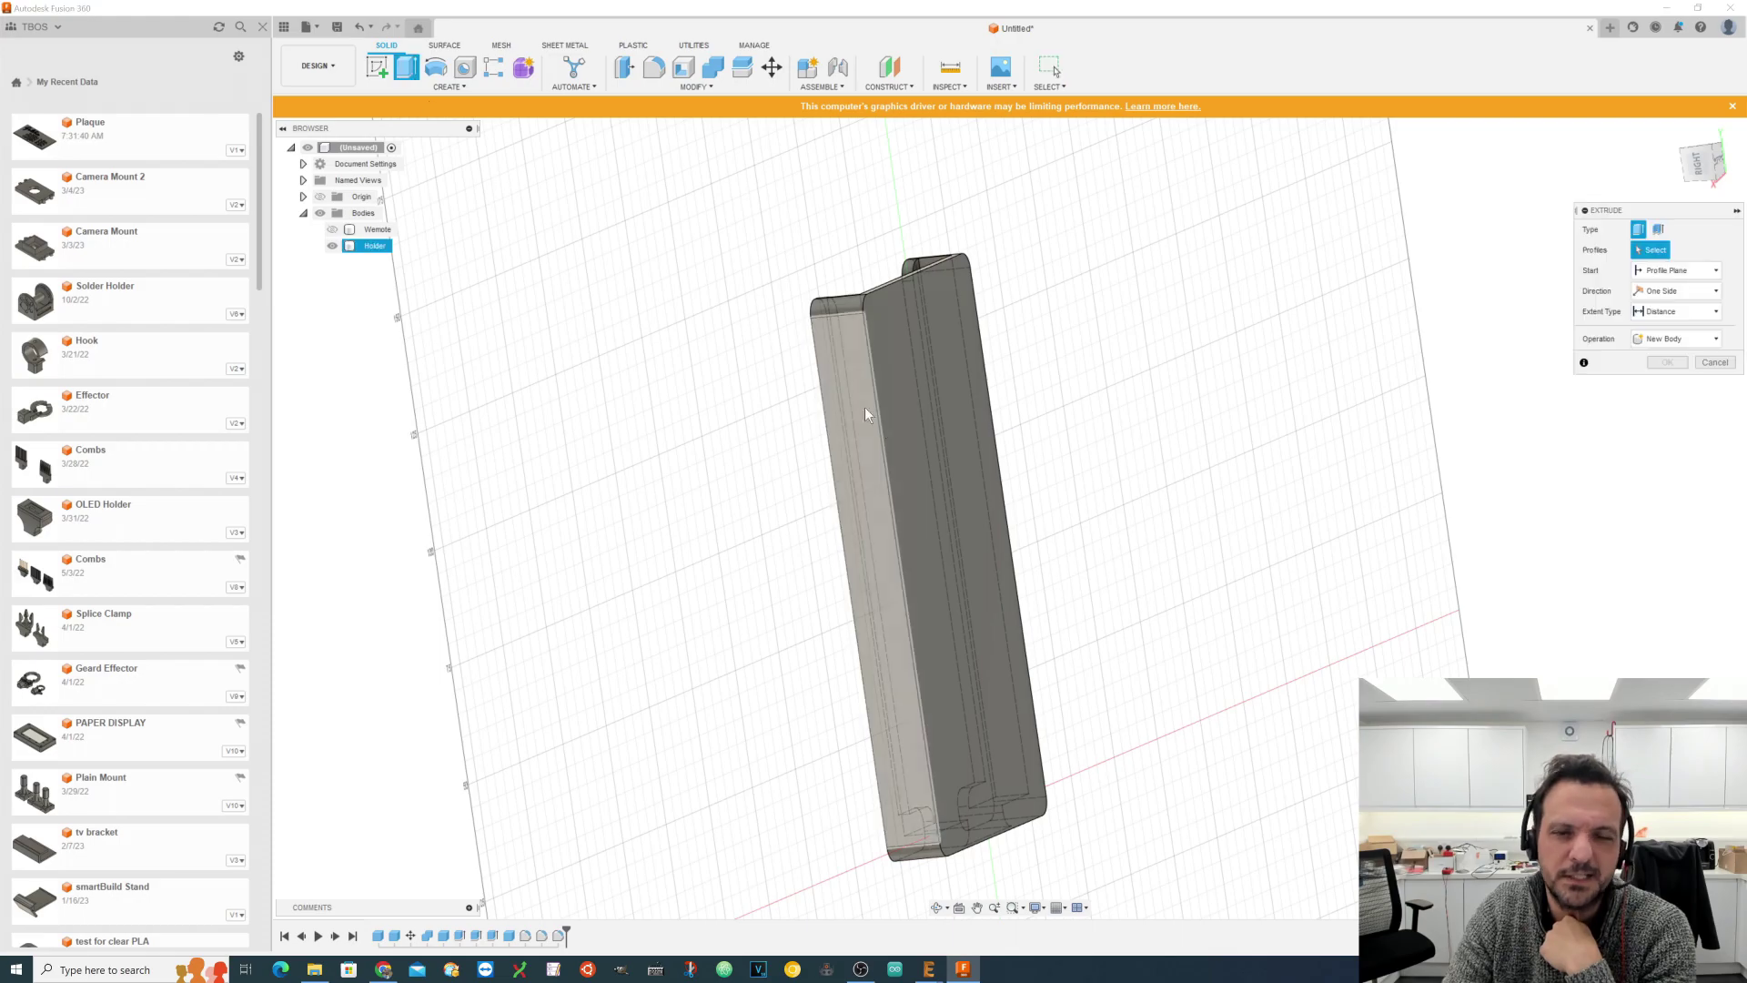
pyautogui.click(904, 452)
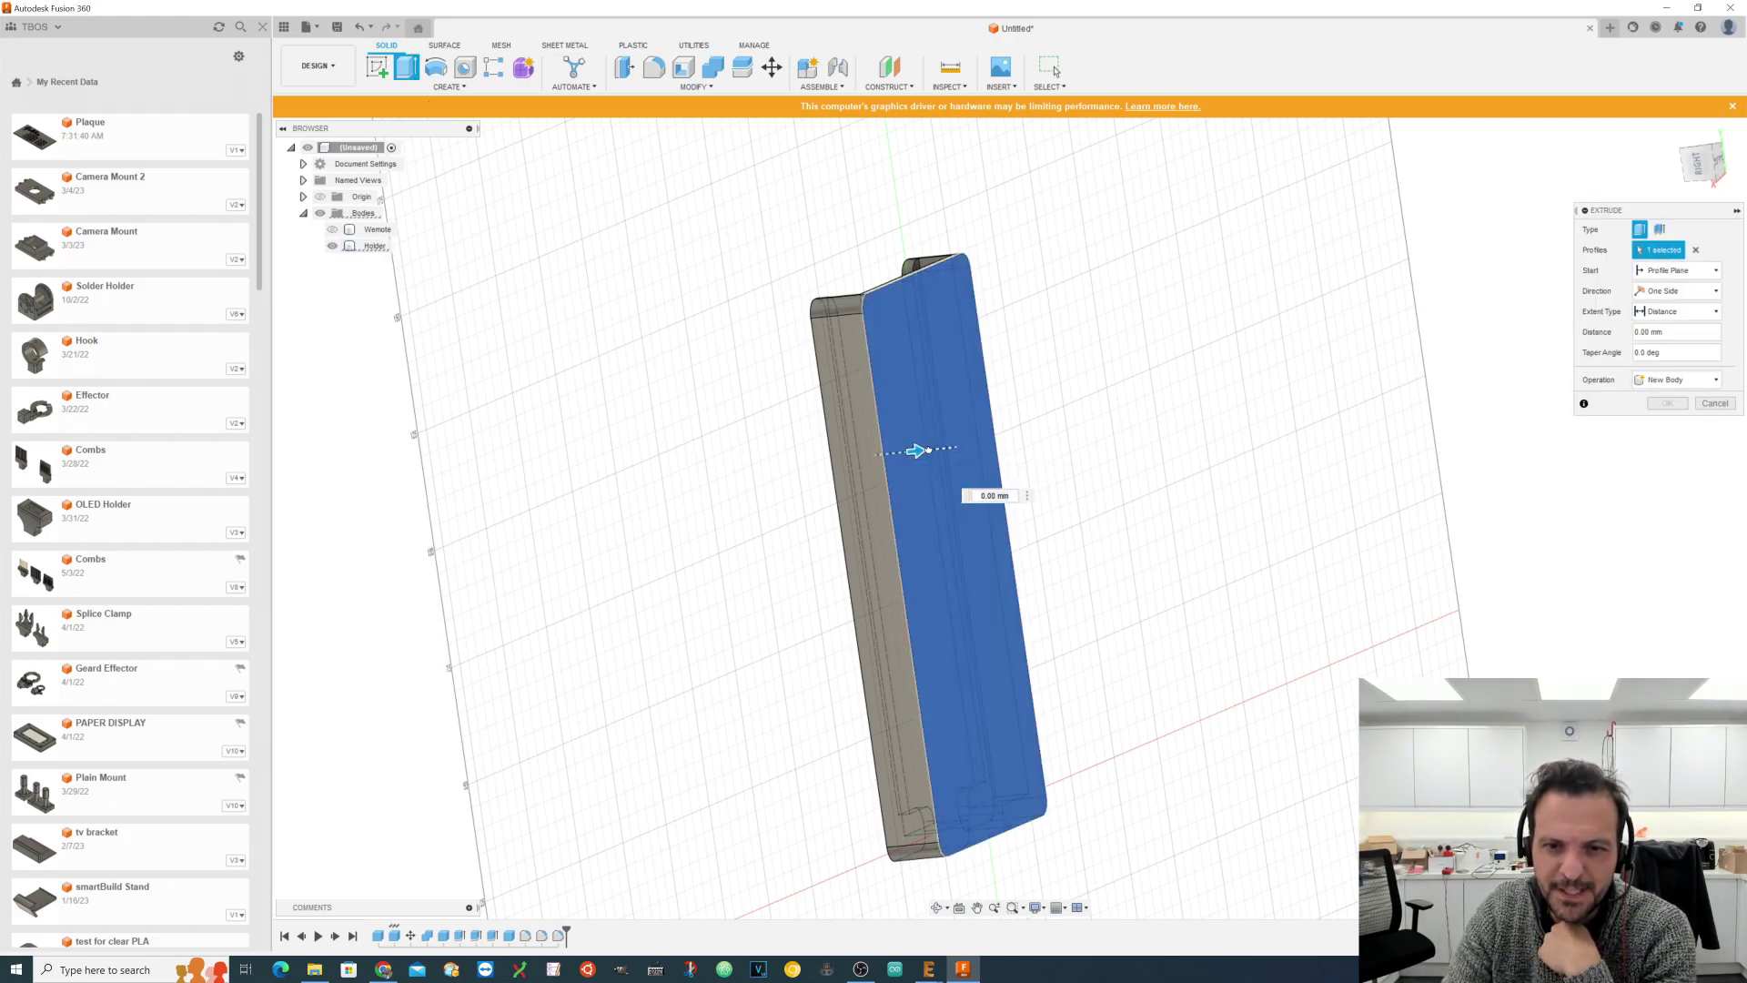
pyautogui.moveTo(930, 450); pyautogui.dragTo(932, 449)
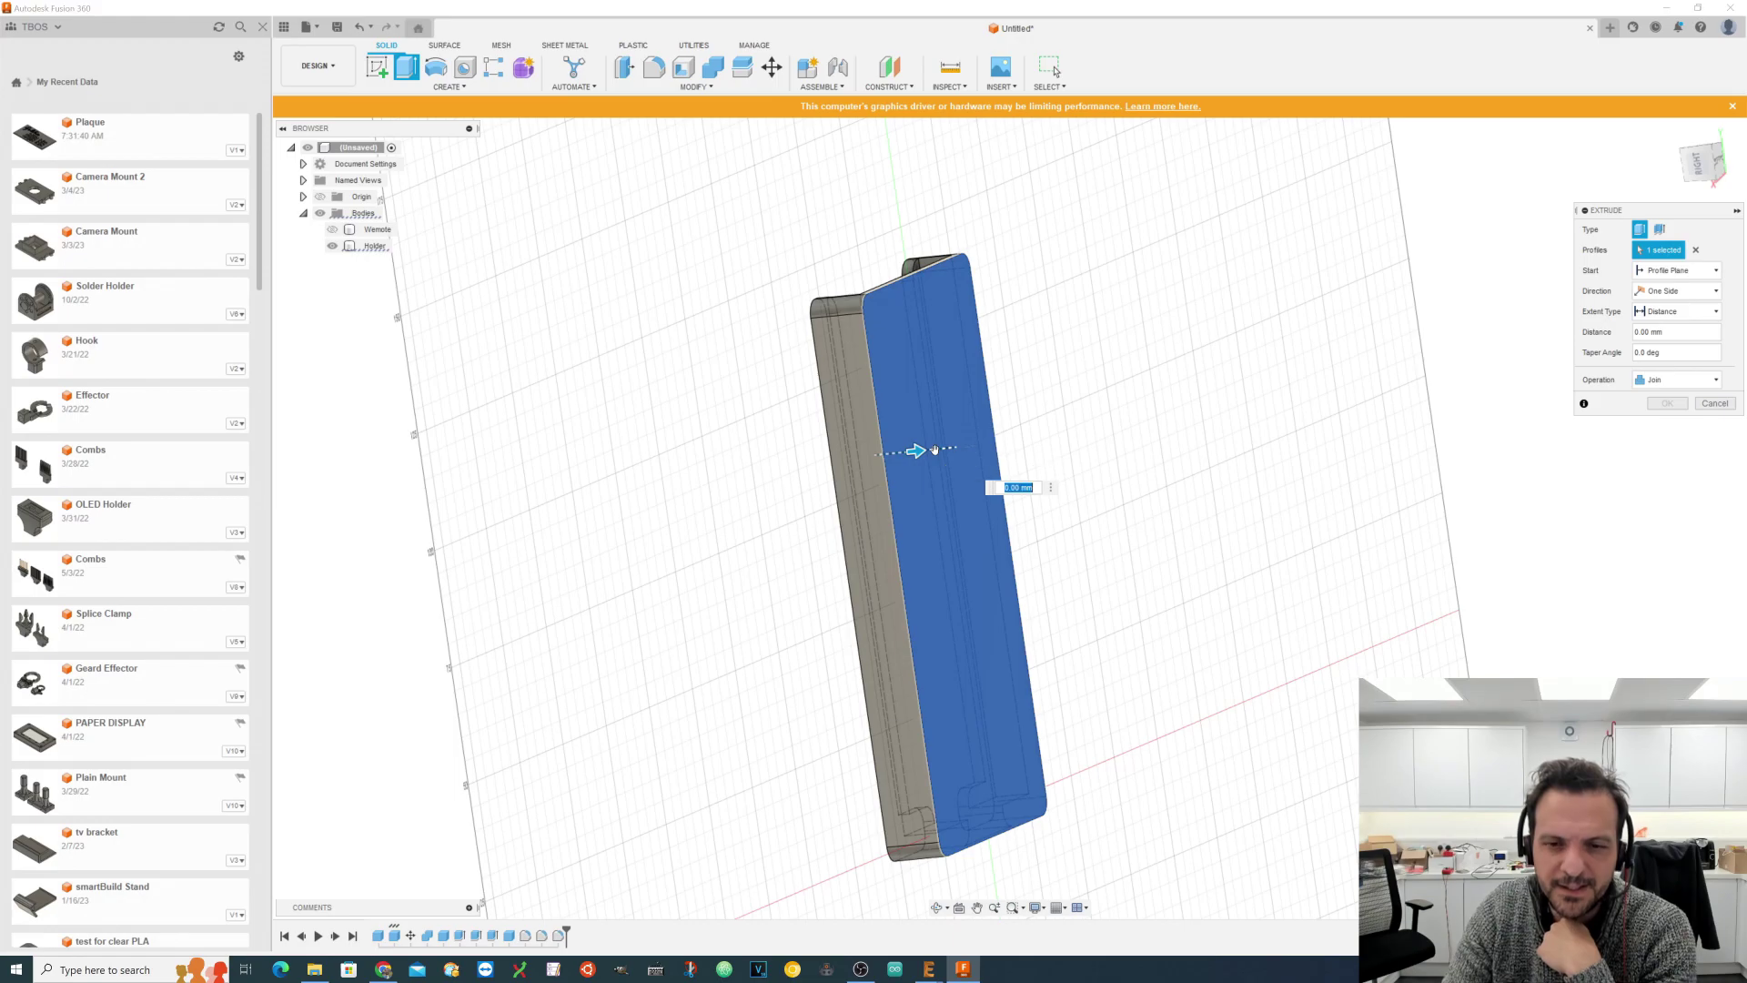
pyautogui.write('1mm')
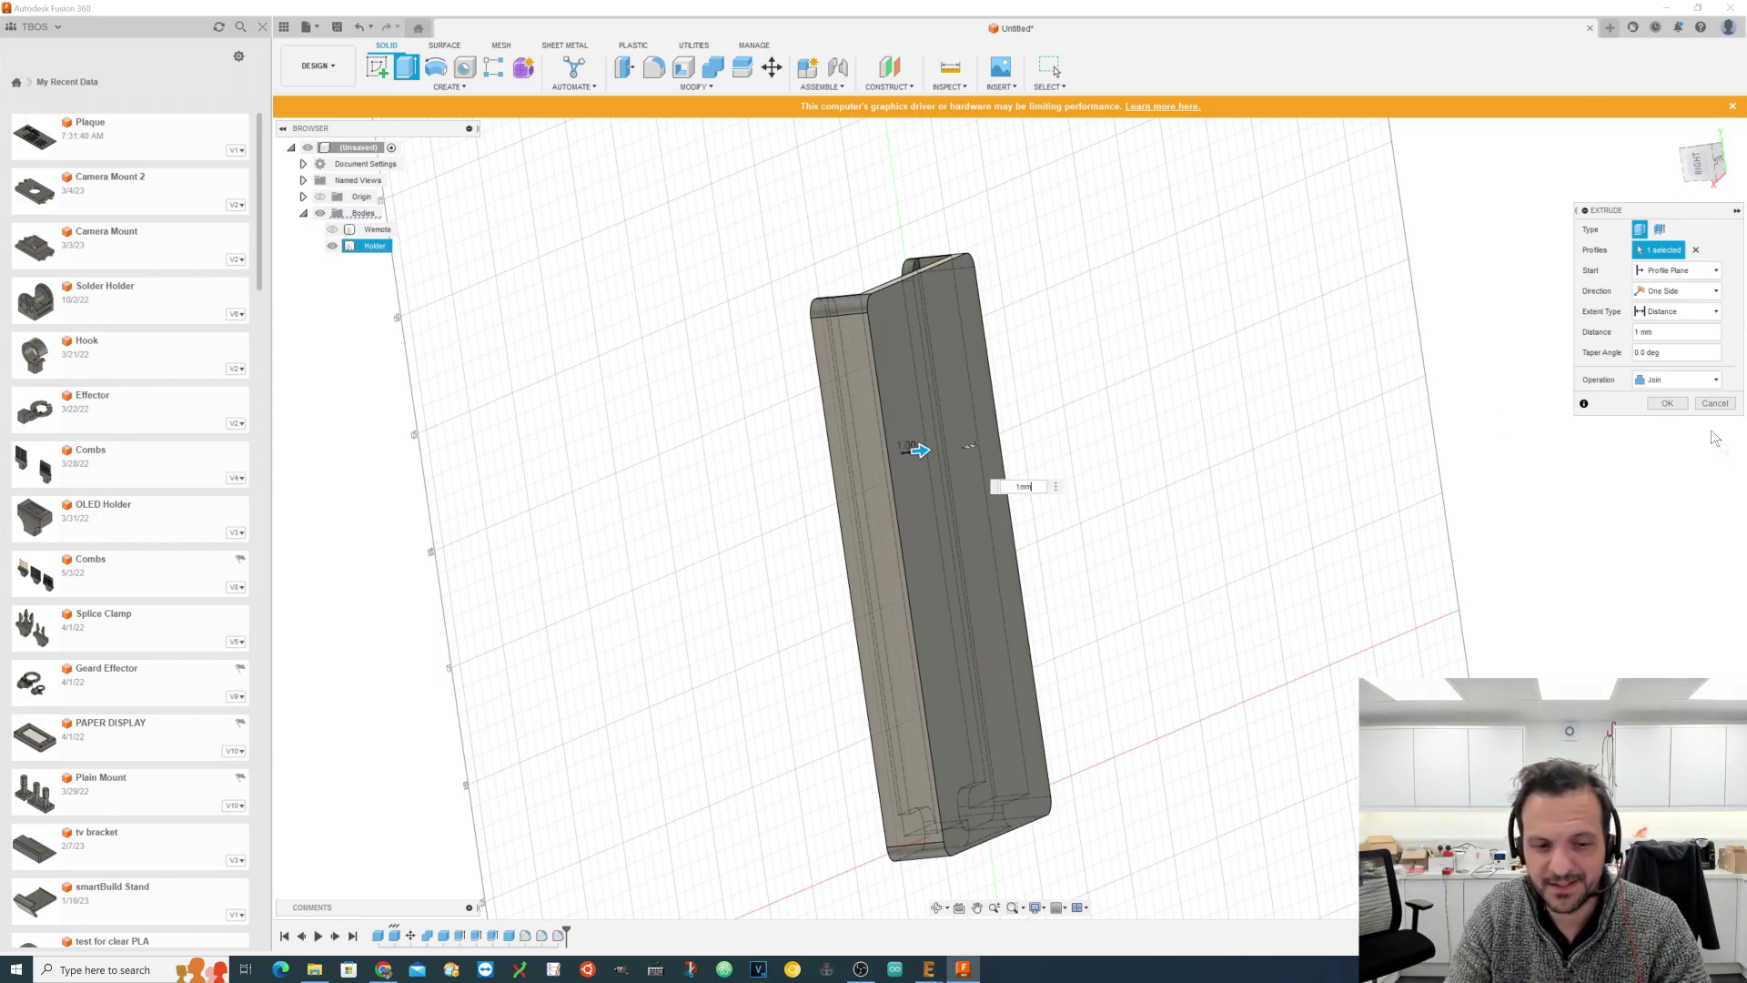
pyautogui.click(1668, 403)
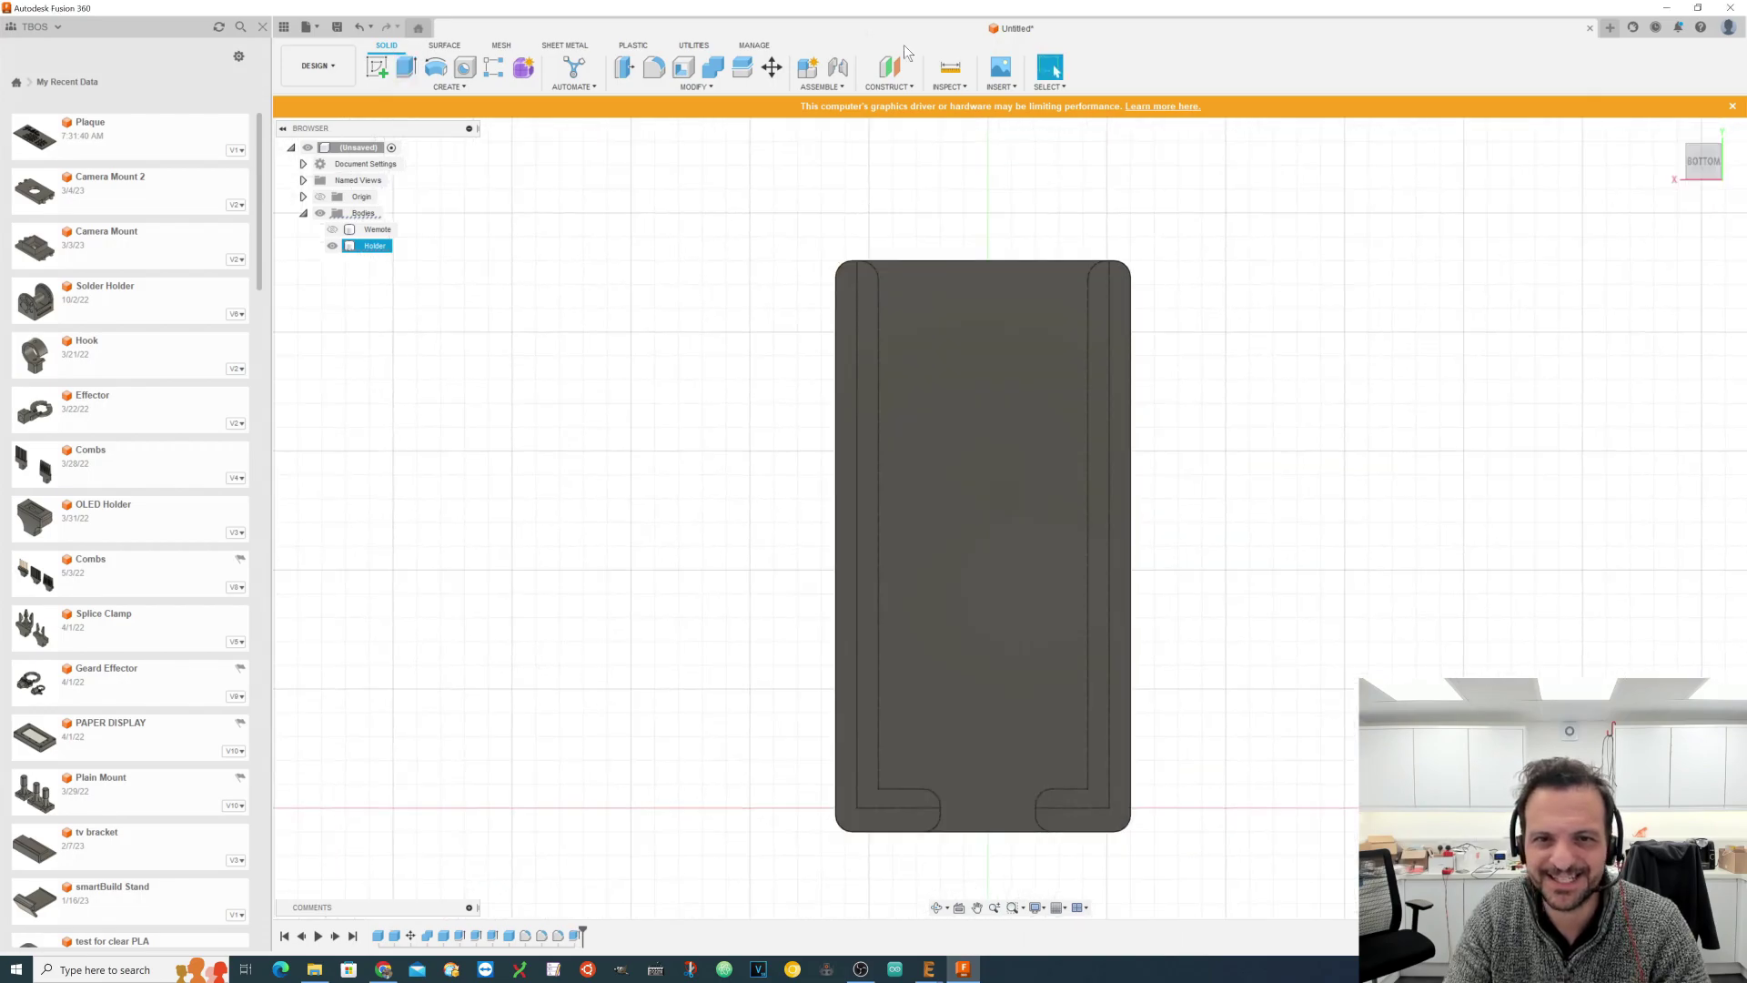
# Step: Start a Box on the Holder's back face with a lengthwise base rectangle about 22.3 × 110.5 mm, beside the centre line
pyautogui.click(375, 91)
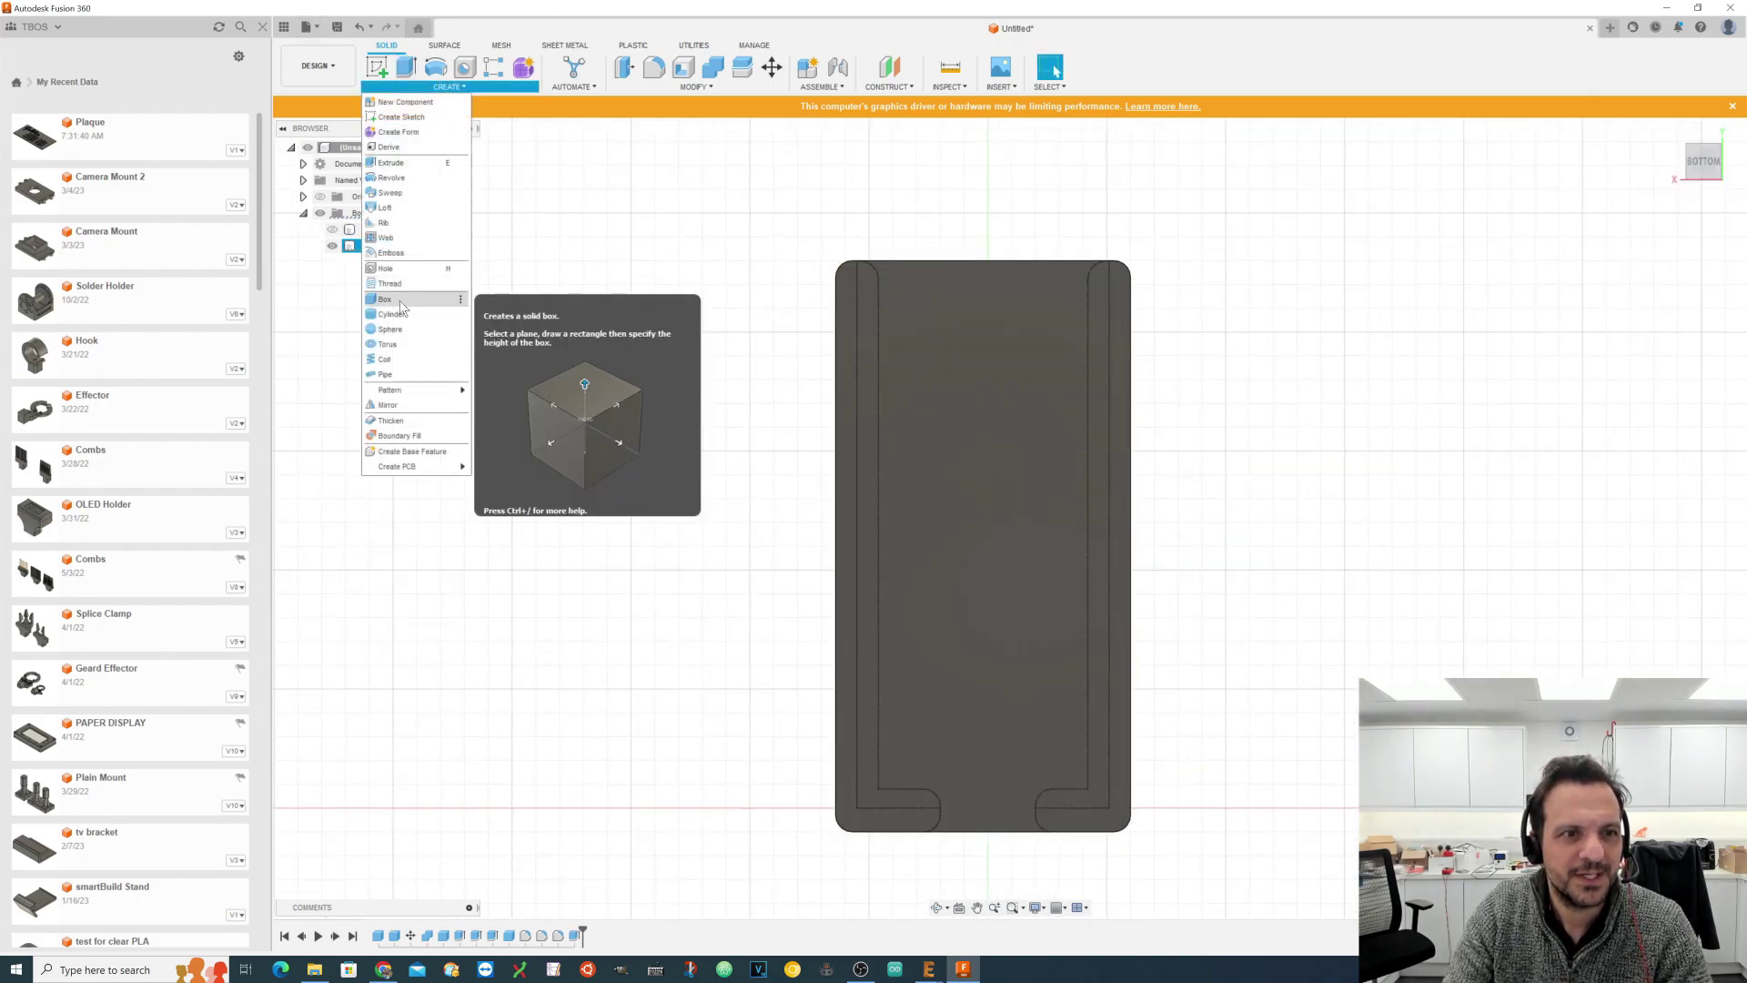
pyautogui.click(400, 300)
pyautogui.click(1017, 512)
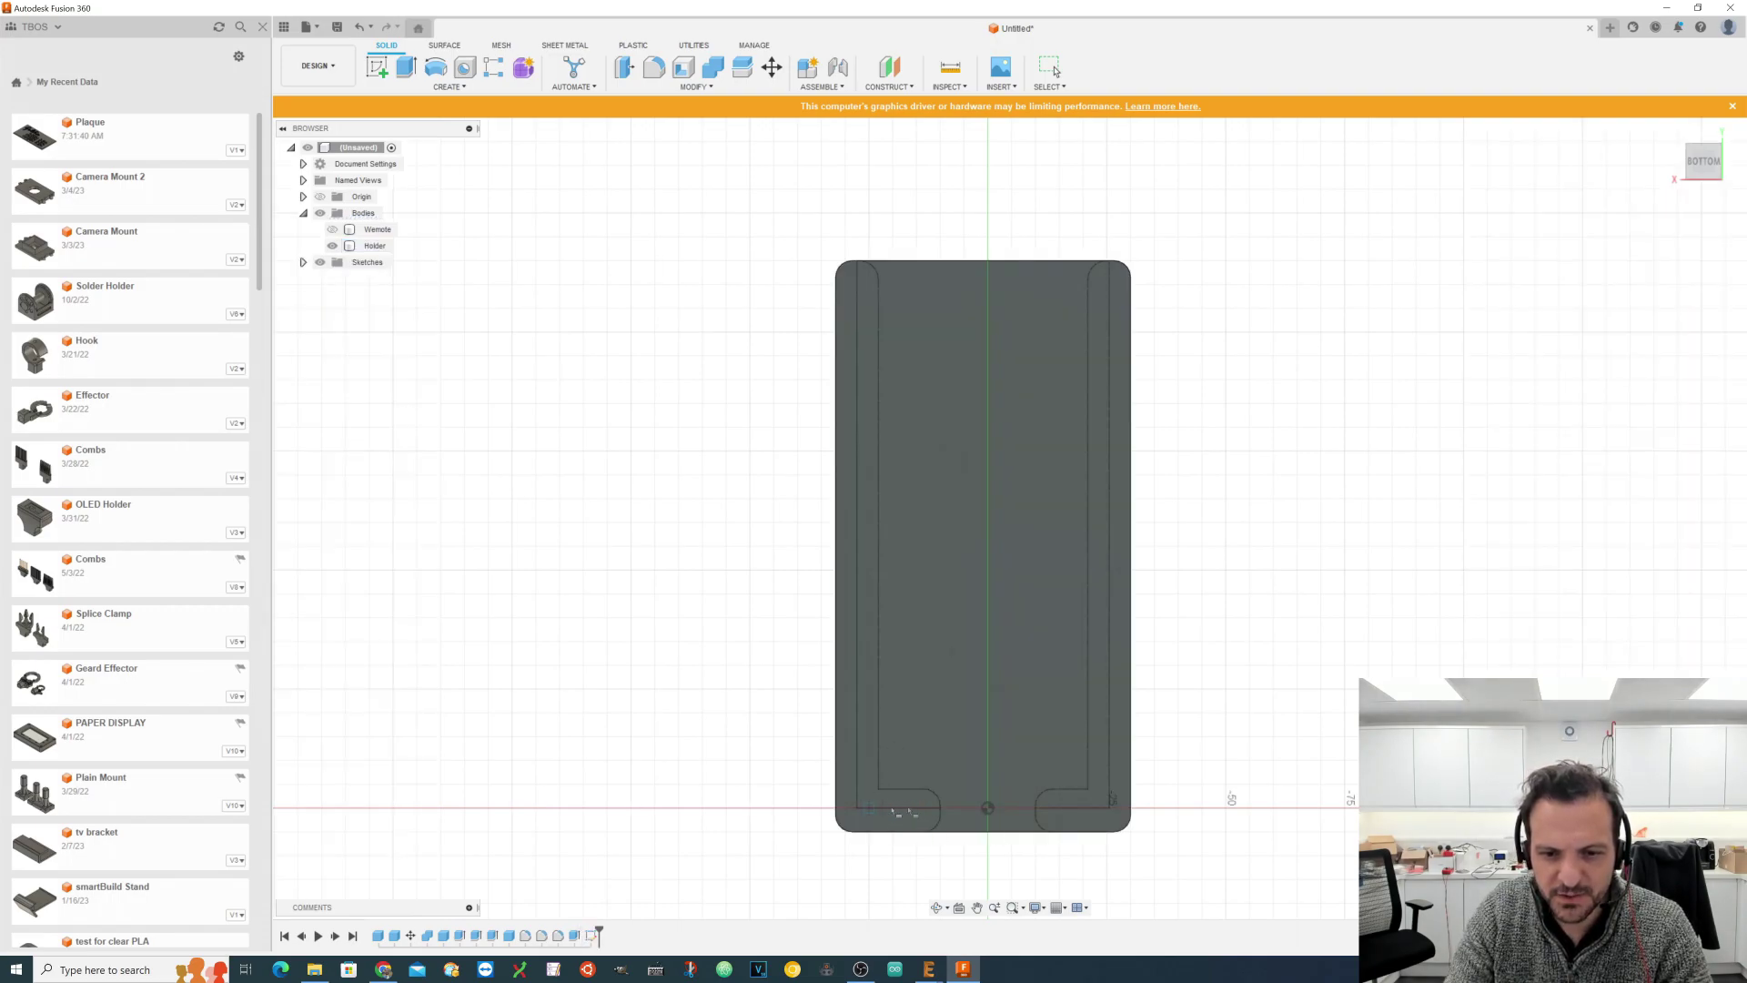
pyautogui.click(853, 812)
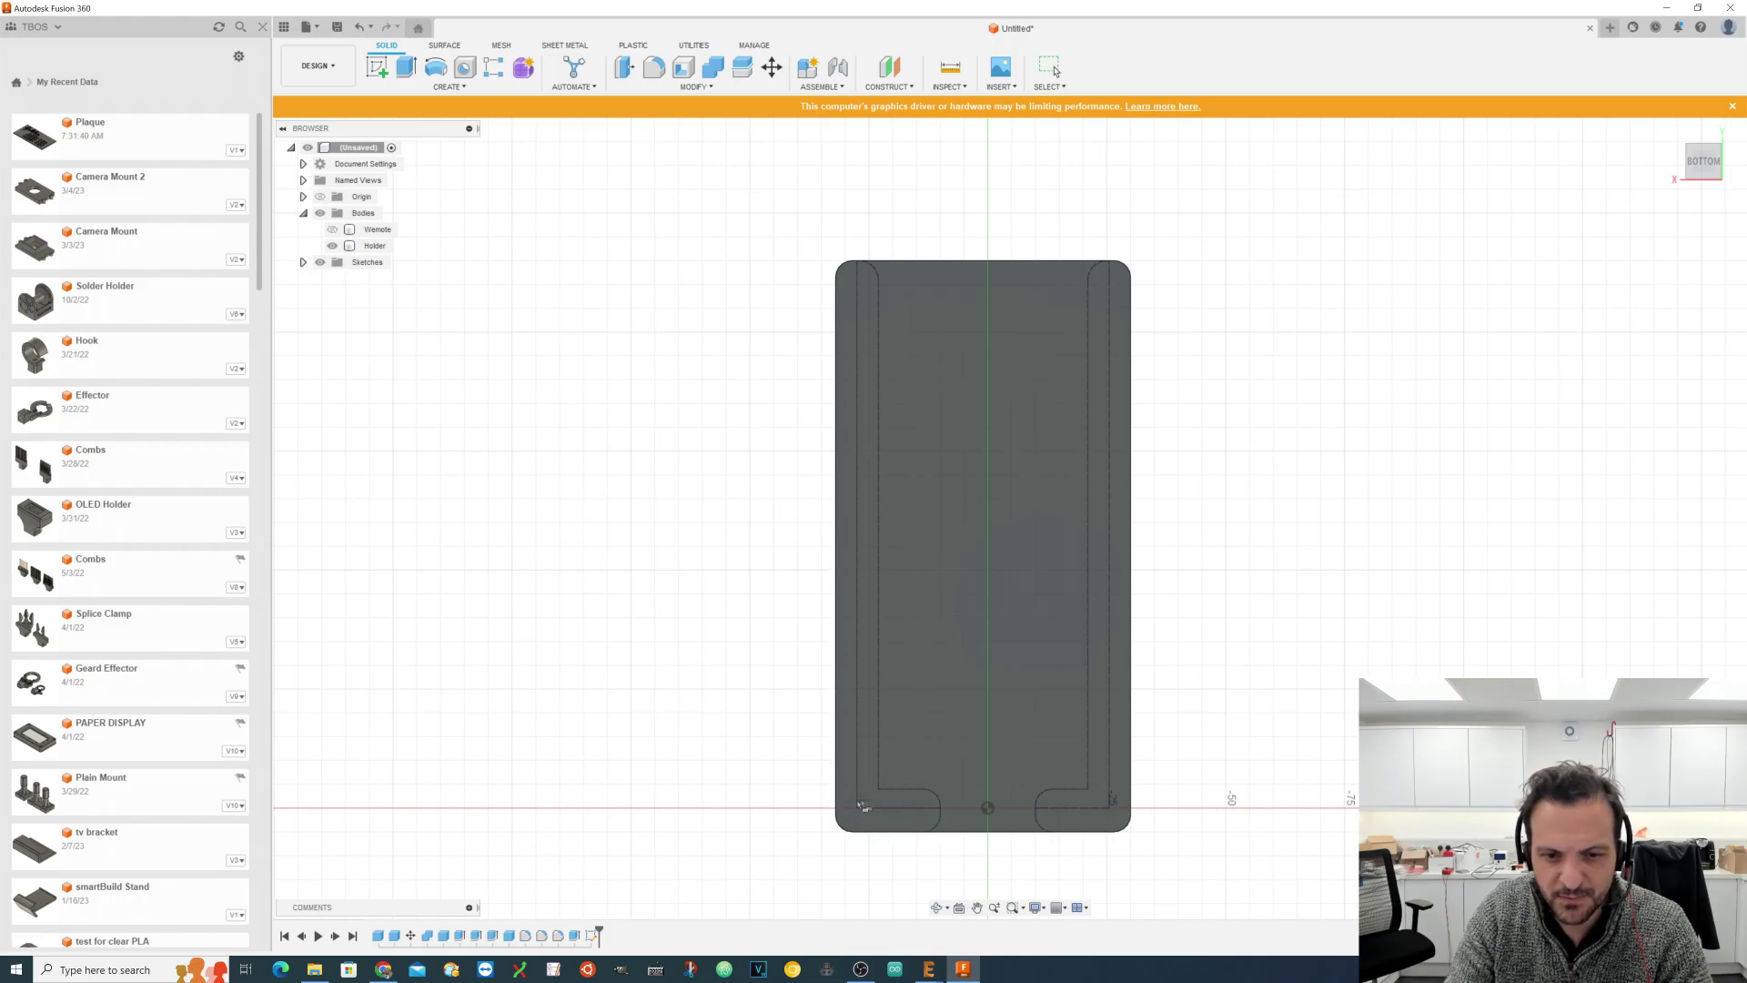
pyautogui.click(867, 807)
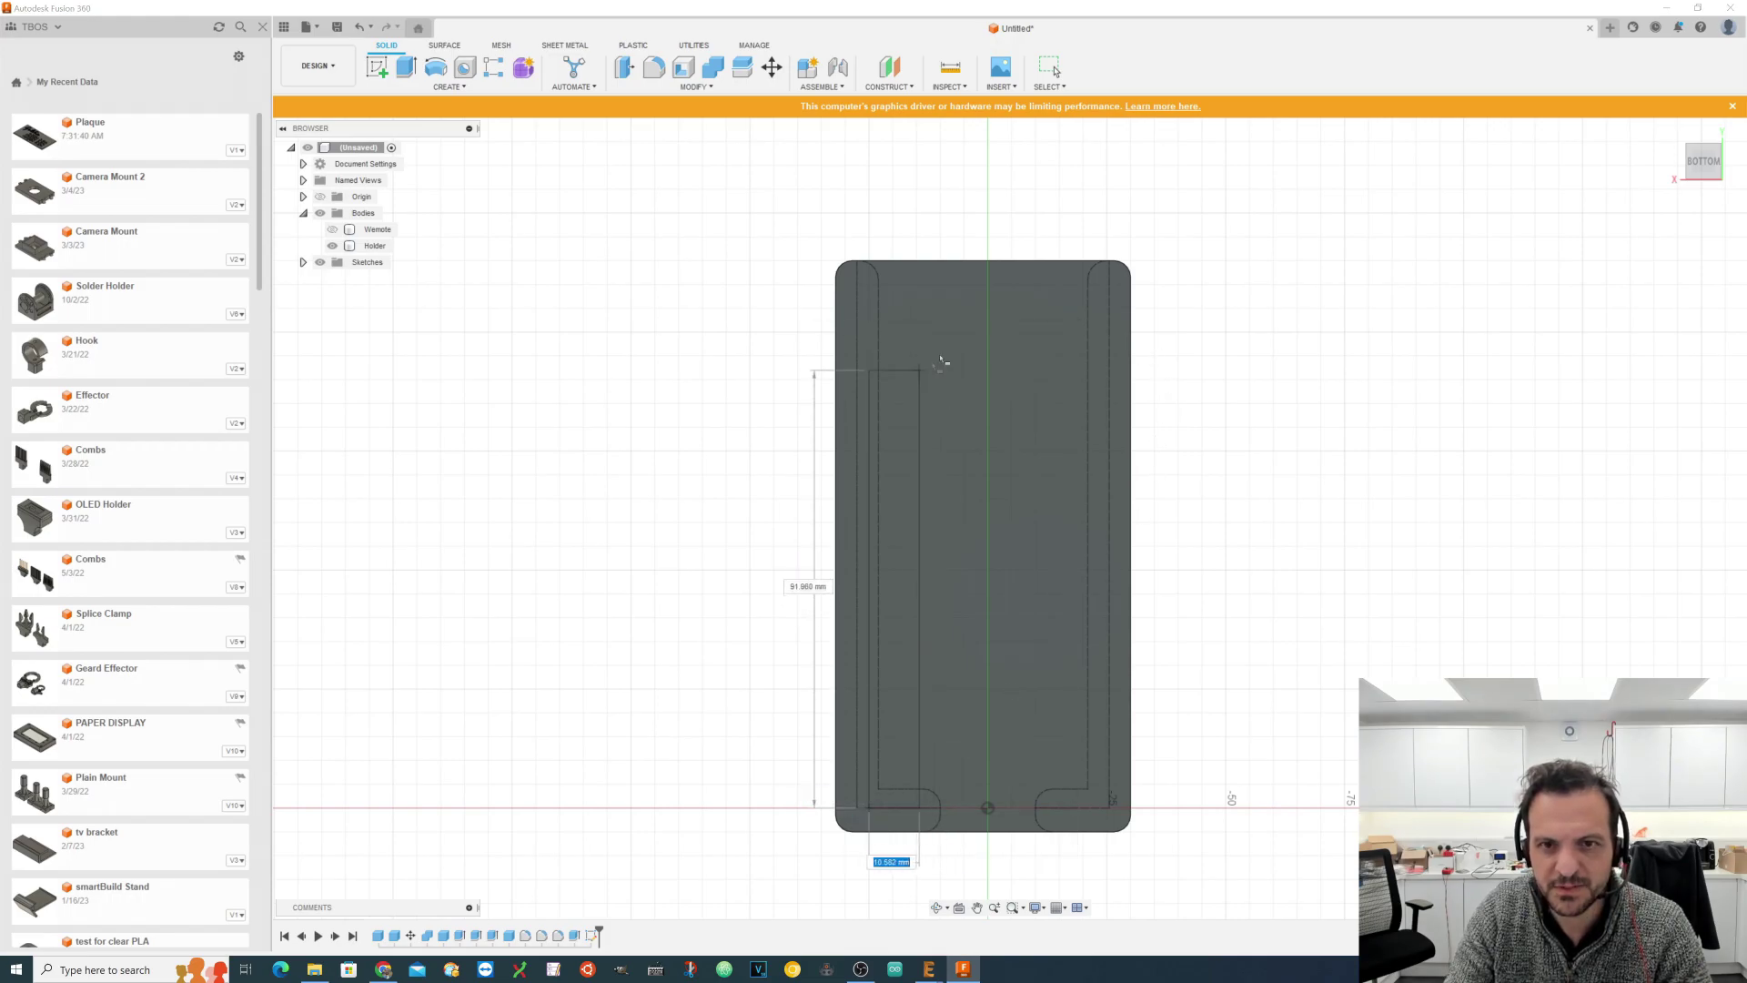
pyautogui.click(976, 281)
# Step: Cut the lengthwise Box 1 mm deep into the Holder's back face to form a recess
pyautogui.keyDown('shift'); pyautogui.moveTo(1214, 531); pyautogui.dragTo(1172, 431, button='middle'); pyautogui.keyUp('shift')
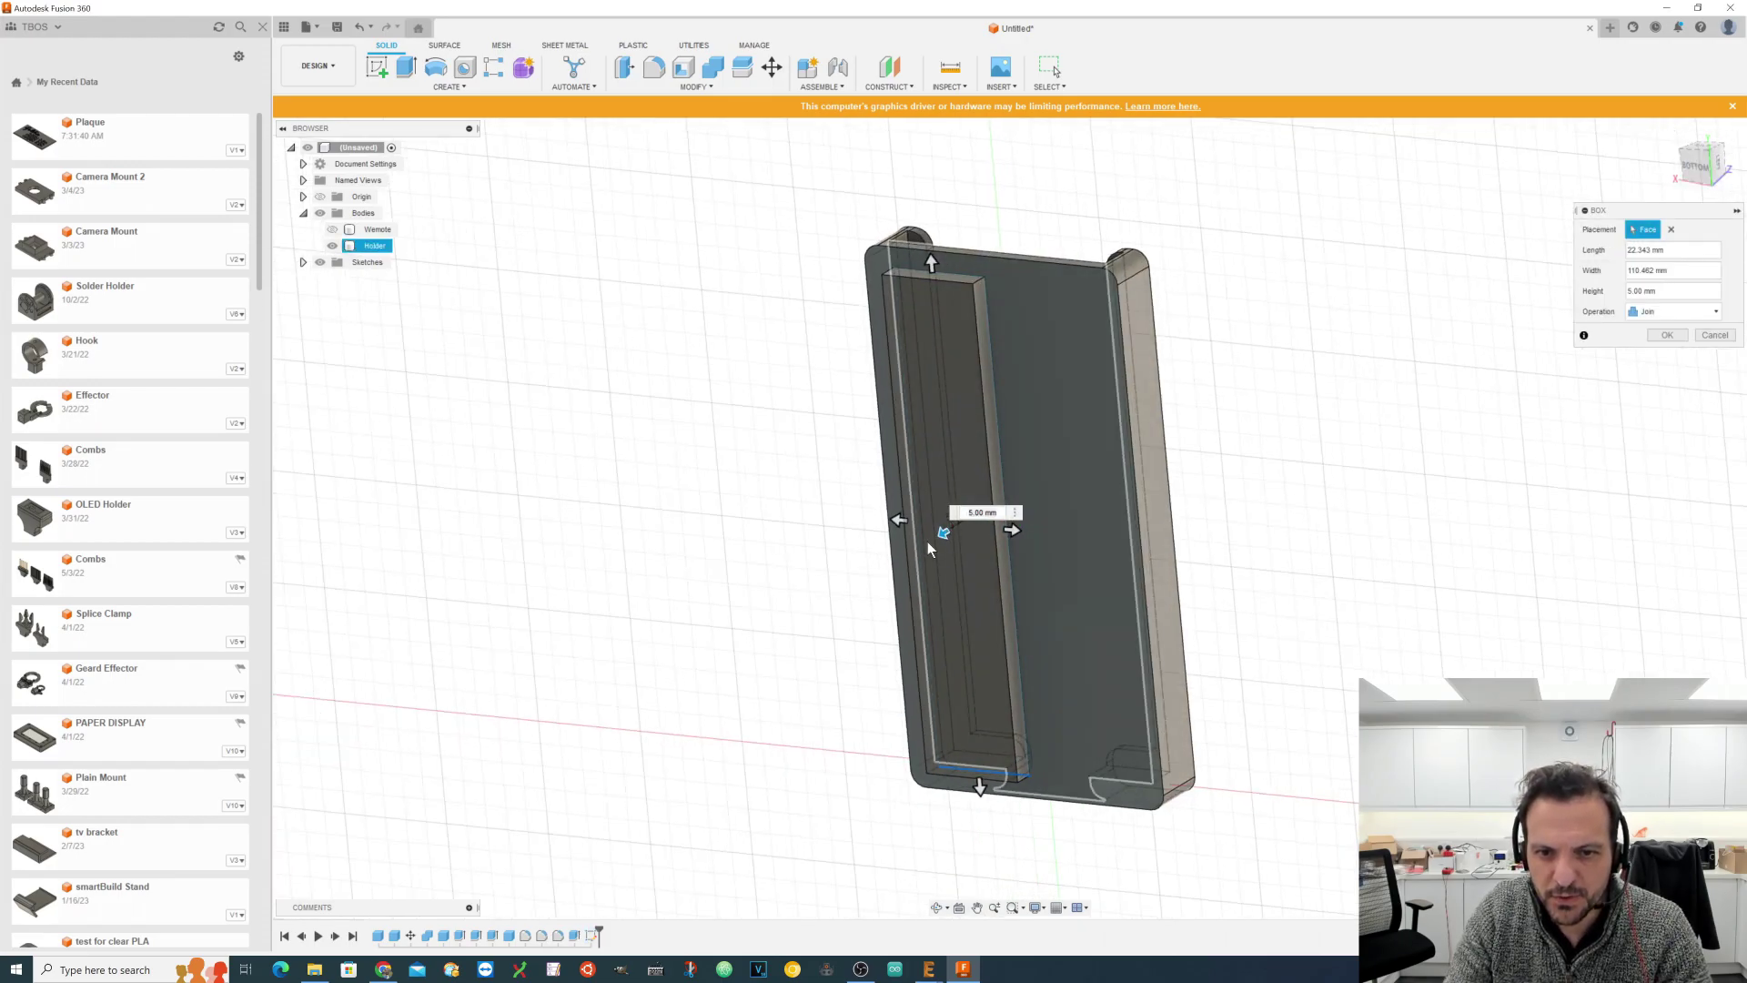
pyautogui.moveTo(947, 530); pyautogui.dragTo(968, 517)
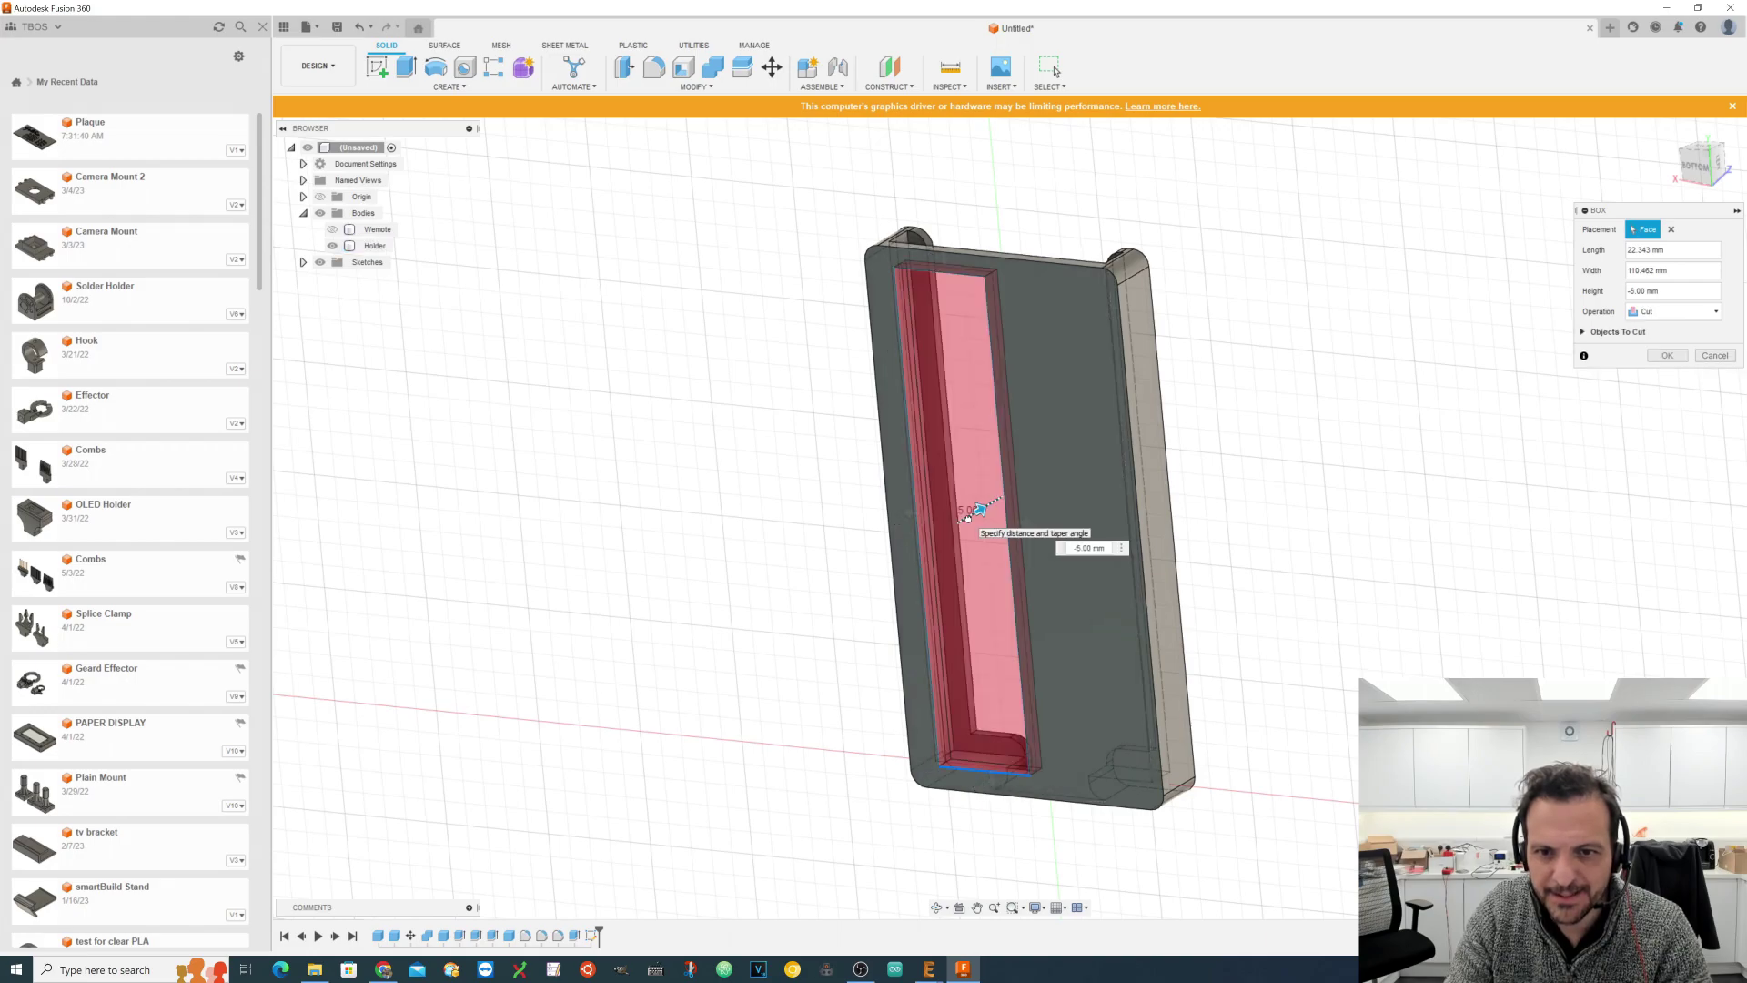
pyautogui.write('0.1')
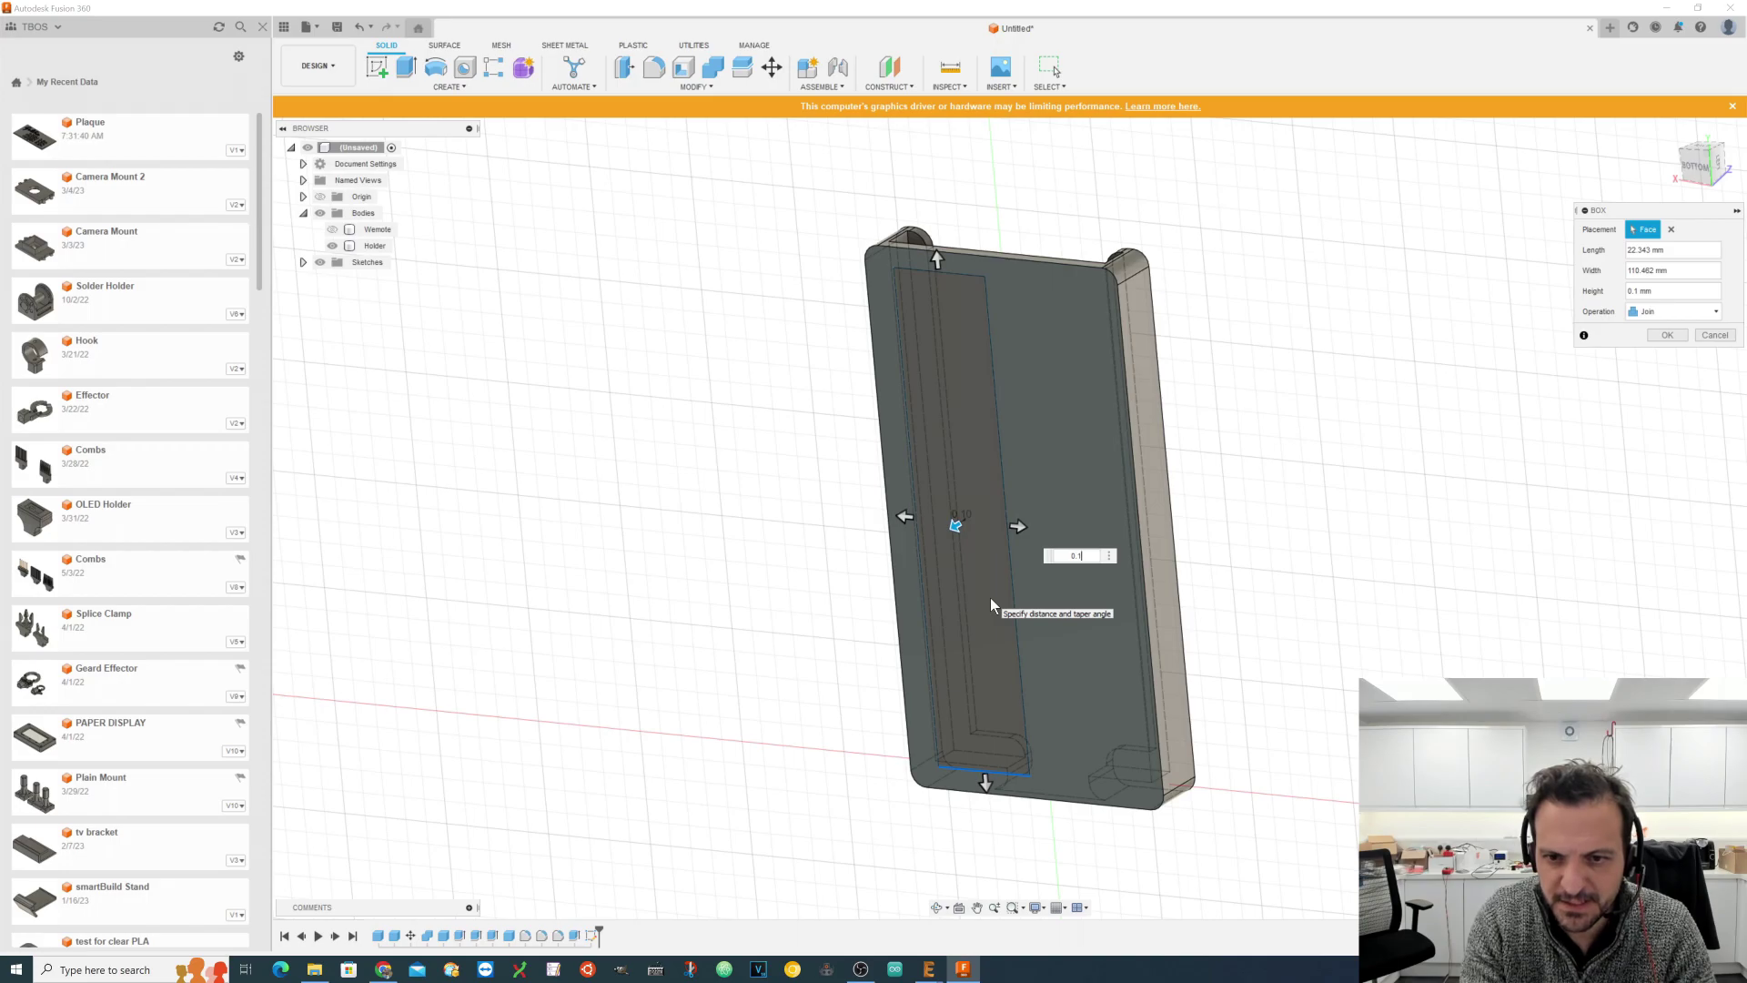
pyautogui.press('BackSpace')
pyautogui.press('BackSpace')
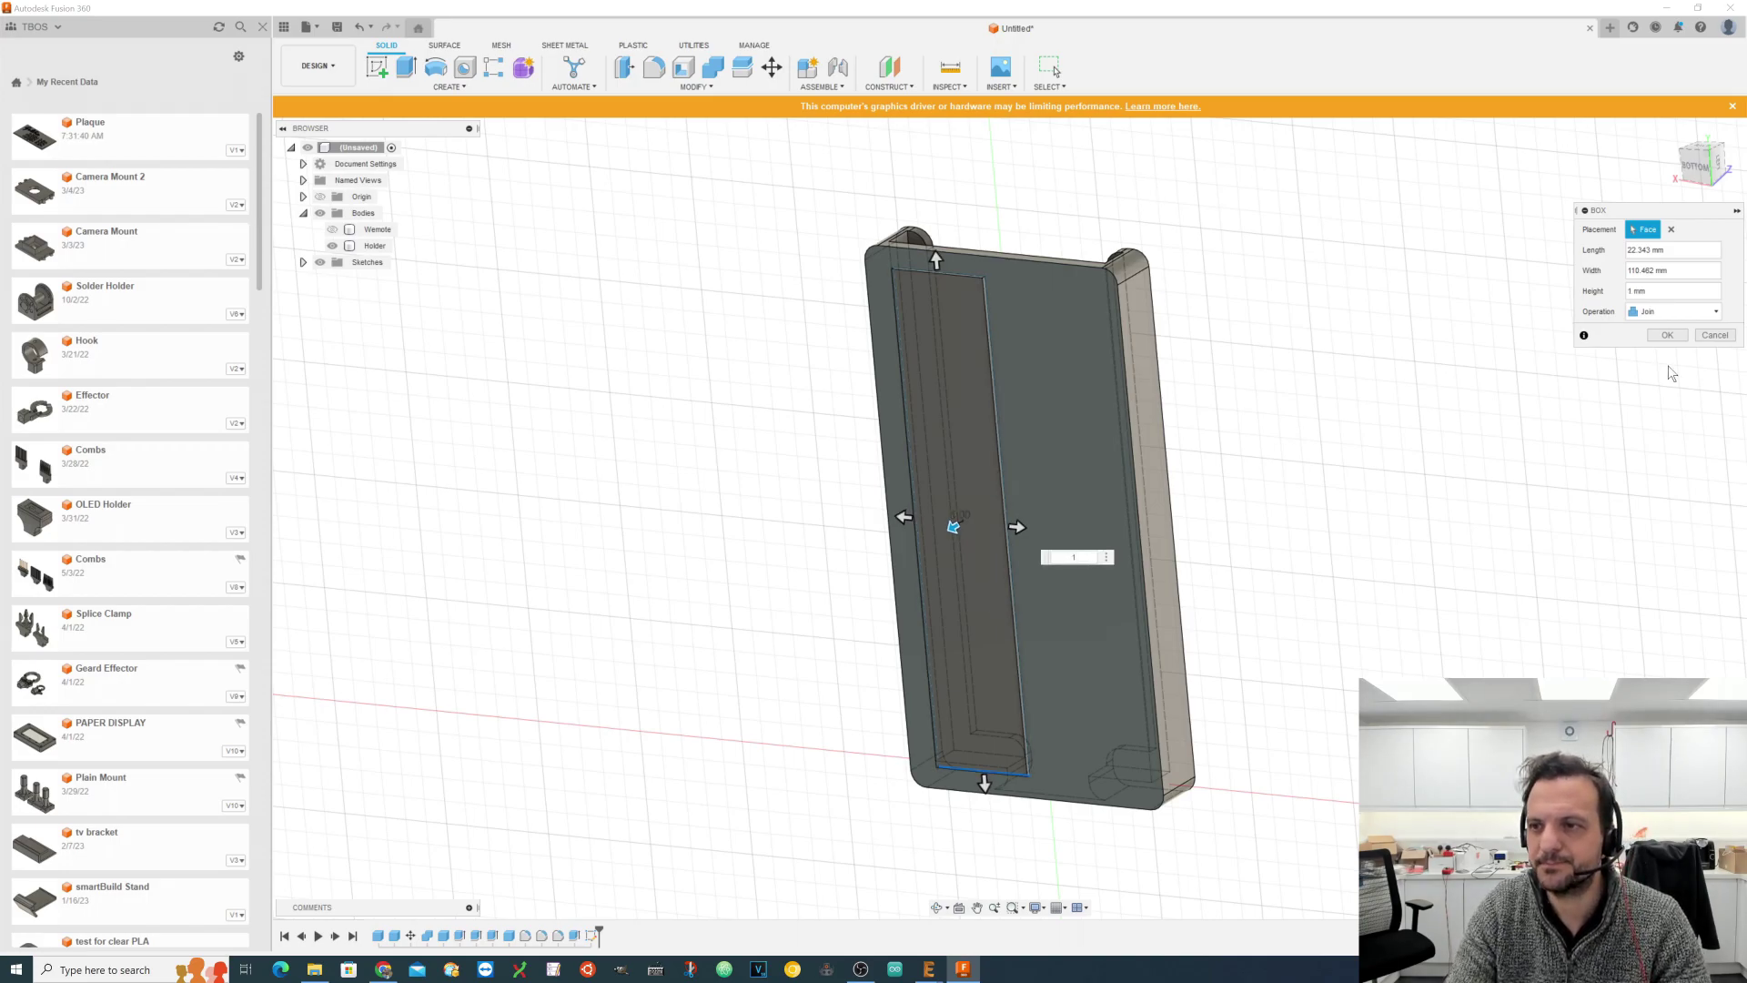
pyautogui.click(1668, 315)
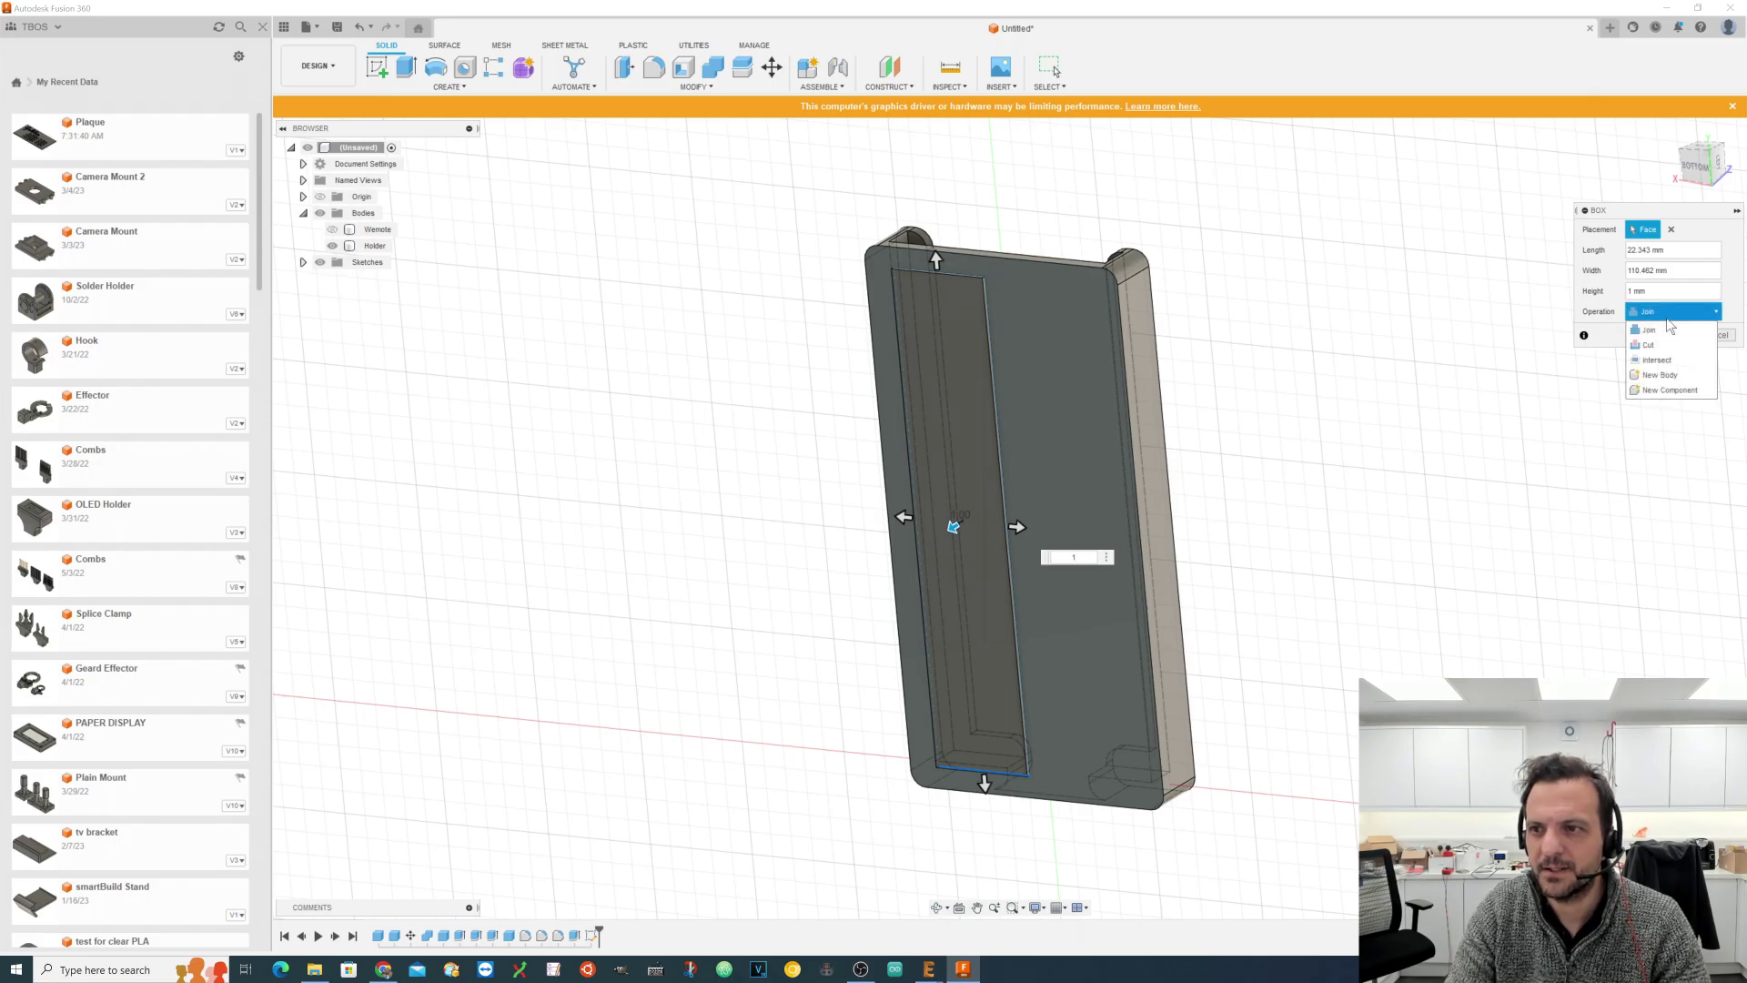
pyautogui.click(1662, 340)
pyautogui.click(966, 544)
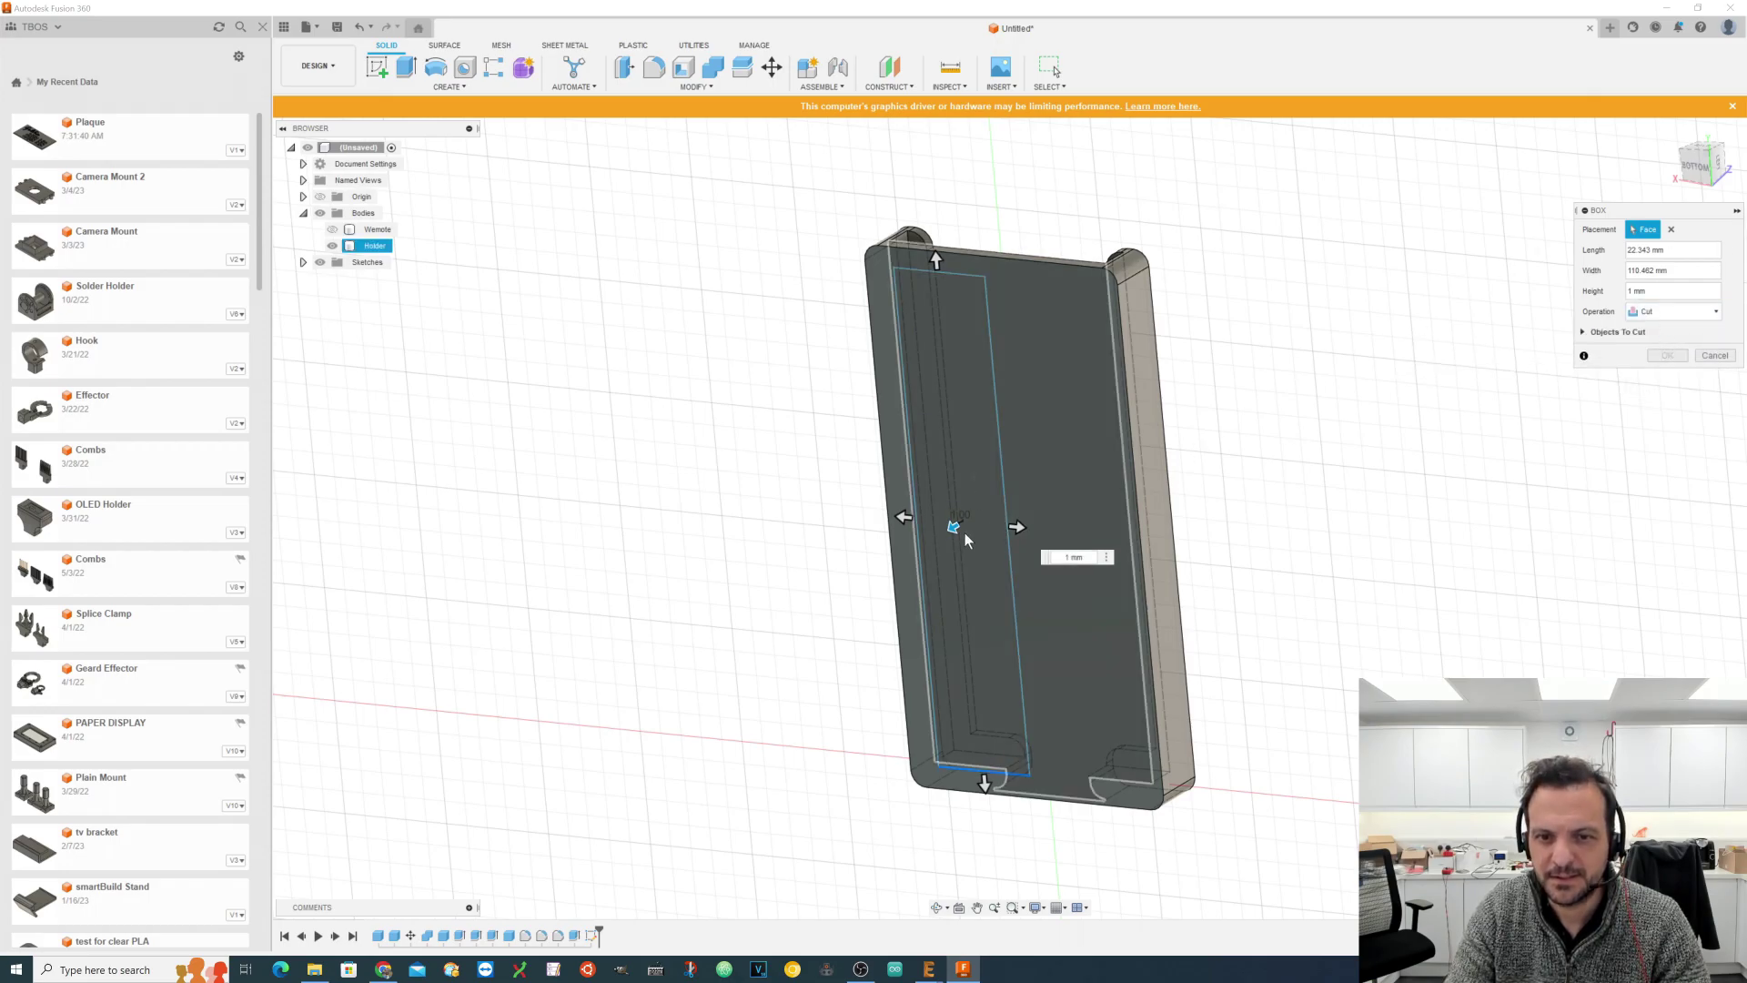
pyautogui.moveTo(954, 526); pyautogui.dragTo(980, 509)
pyautogui.write('-')
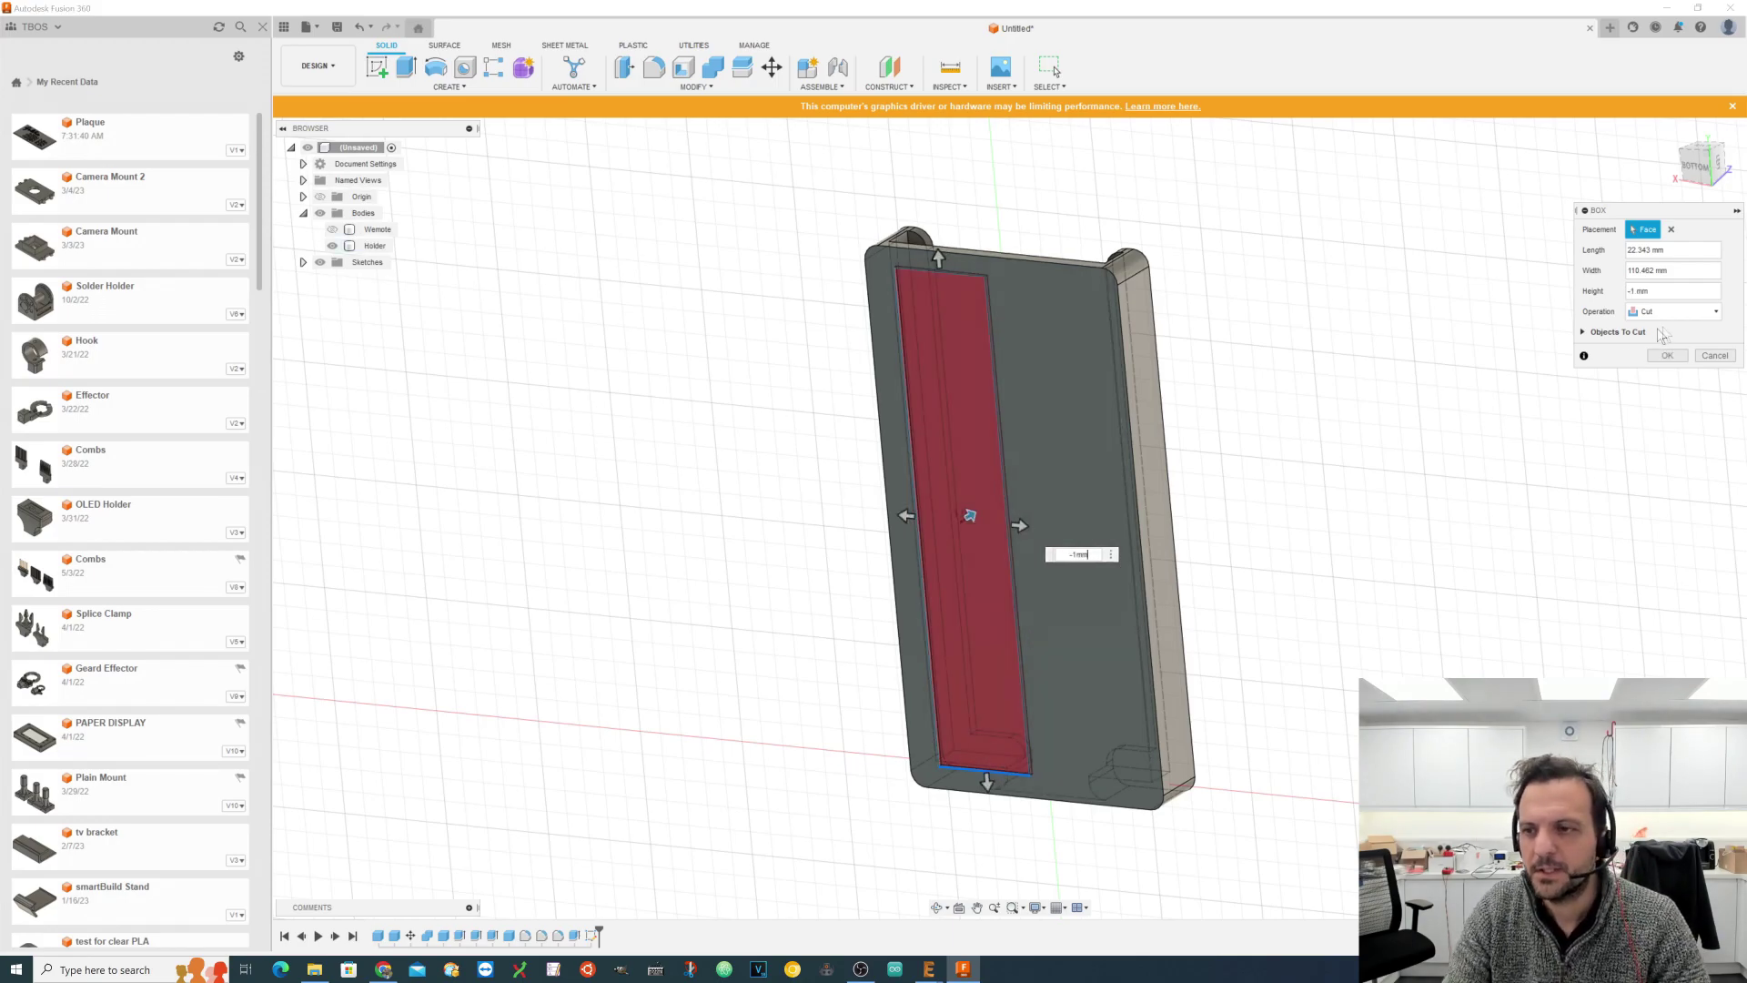
pyautogui.click(1680, 358)
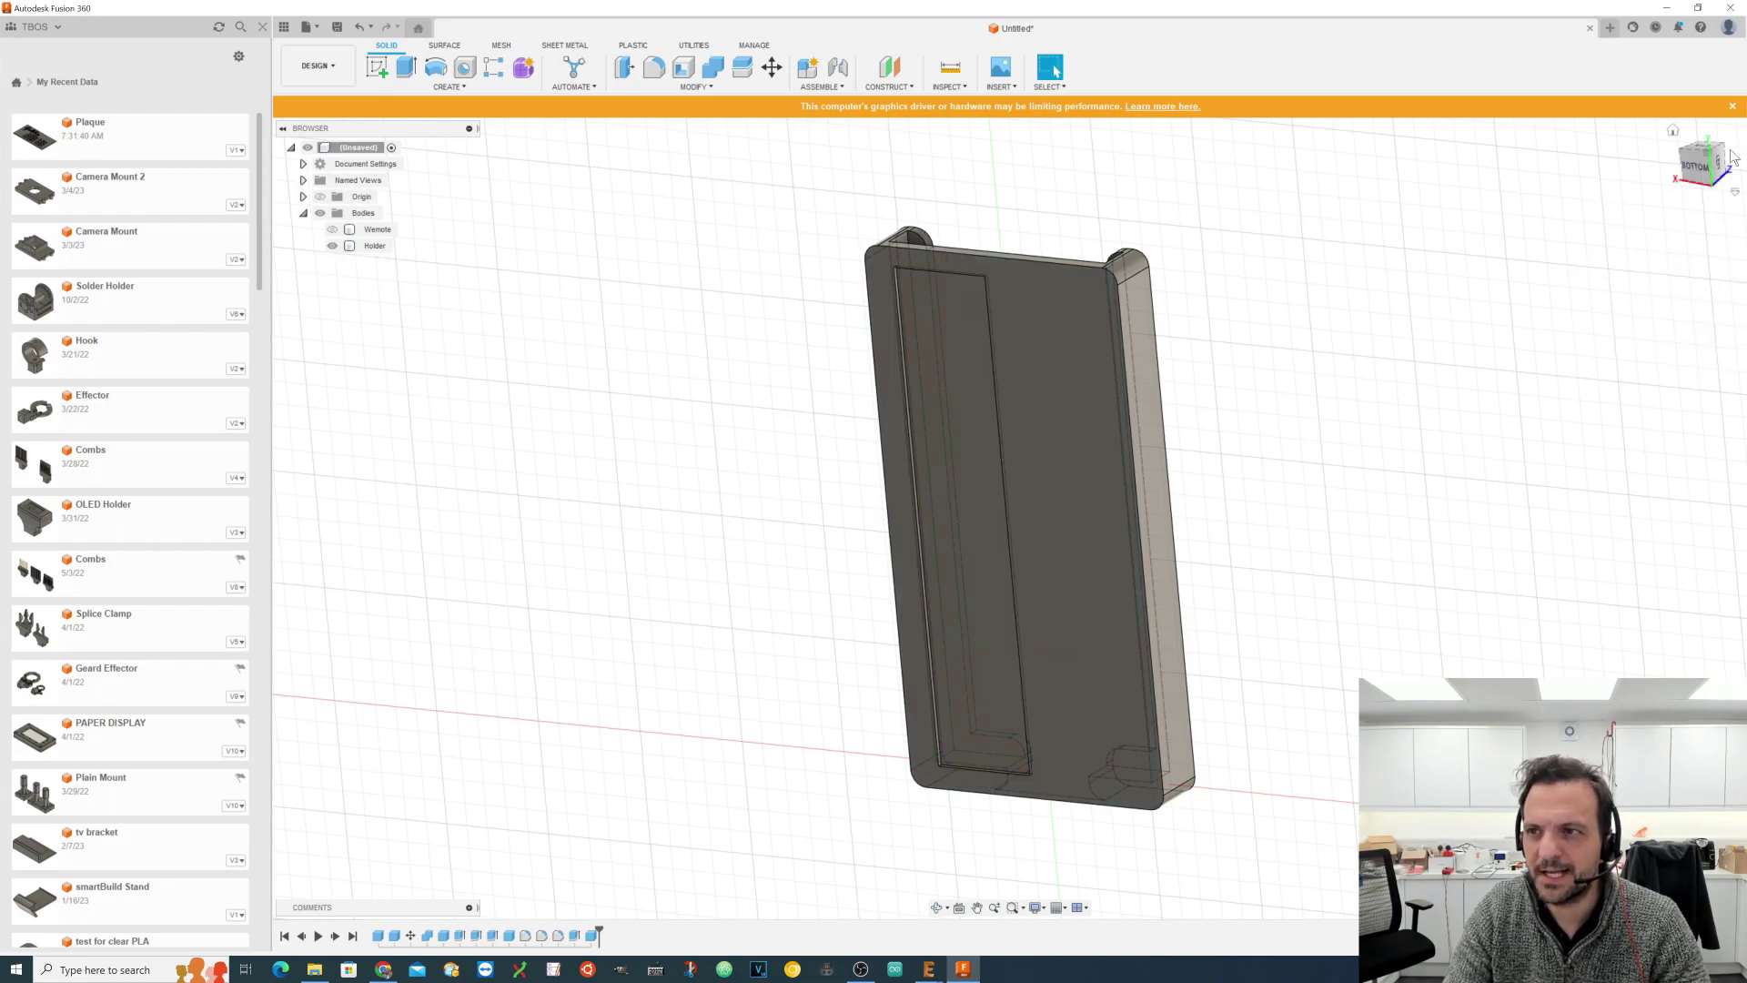
# Step: Undo the recess cut in the Holder's back face and the 1 mm back face extrusion before it
pyautogui.moveTo(1696, 171)
pyautogui.mouseDown()
pyautogui.moveTo(1733, 171)
pyautogui.moveTo(1549, 276)
pyautogui.mouseUp()
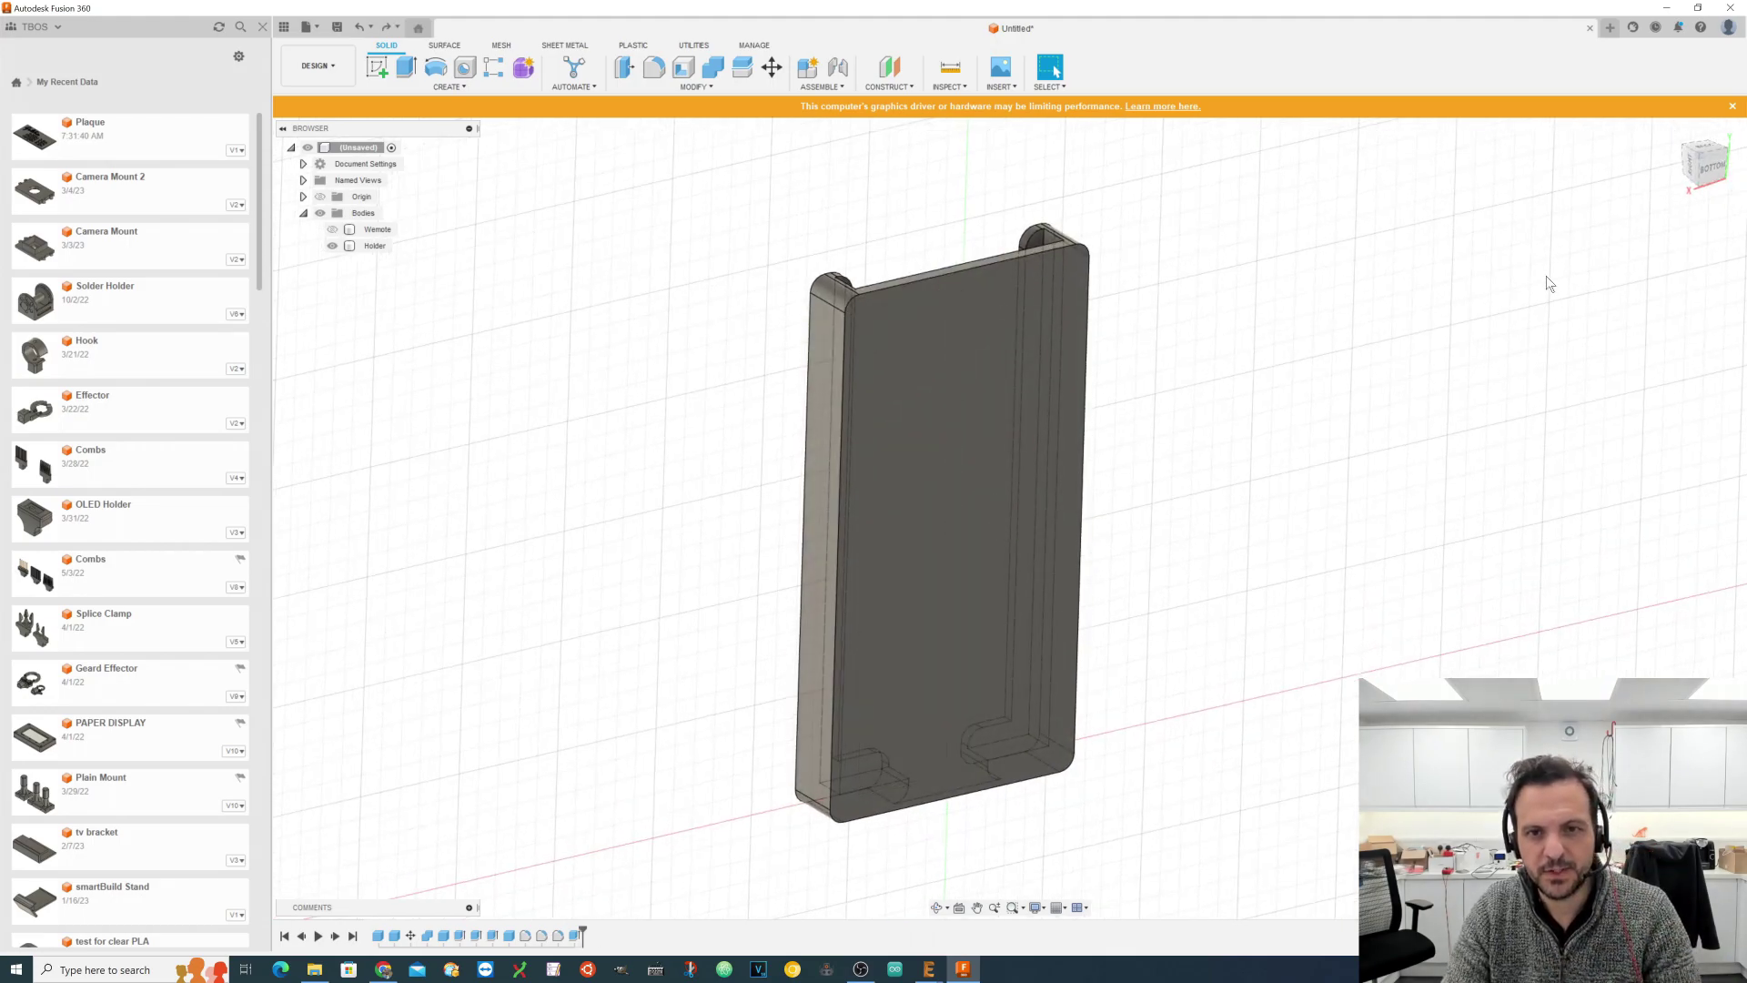
pyautogui.hotkey('ctrl', 'z')
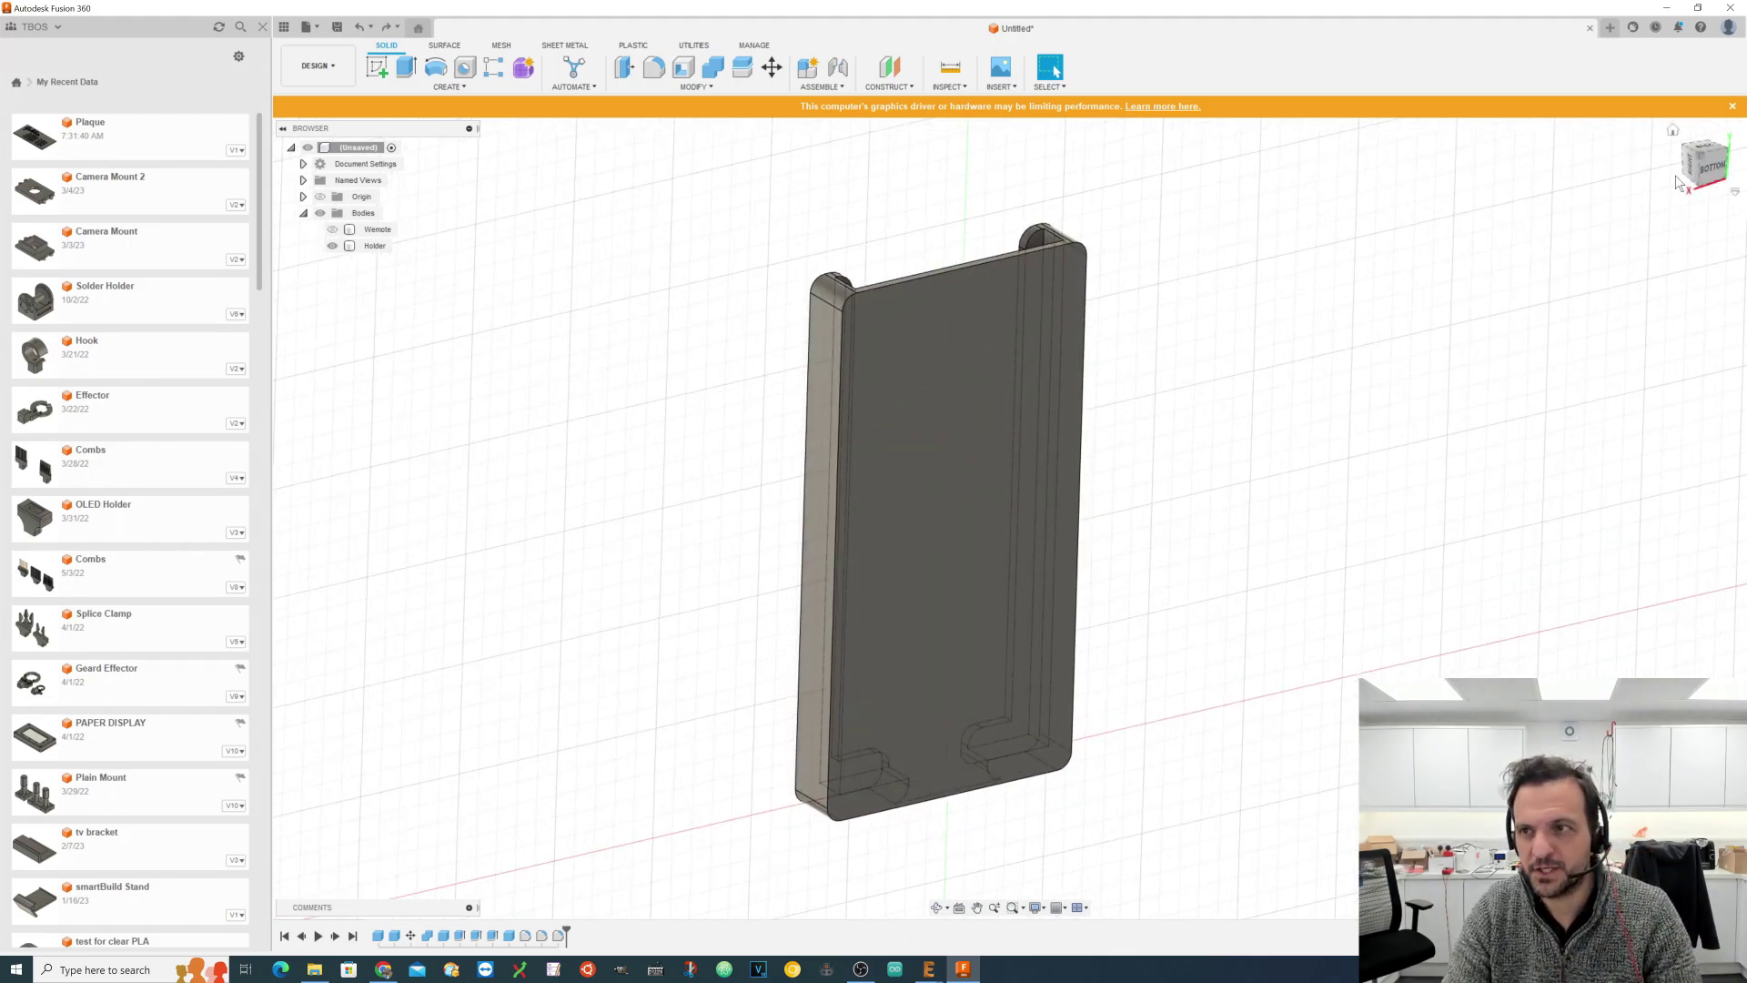
# Step: Examine the Holder's rims, end notch and floor from above and from several oblique angles
pyautogui.click(1673, 131)
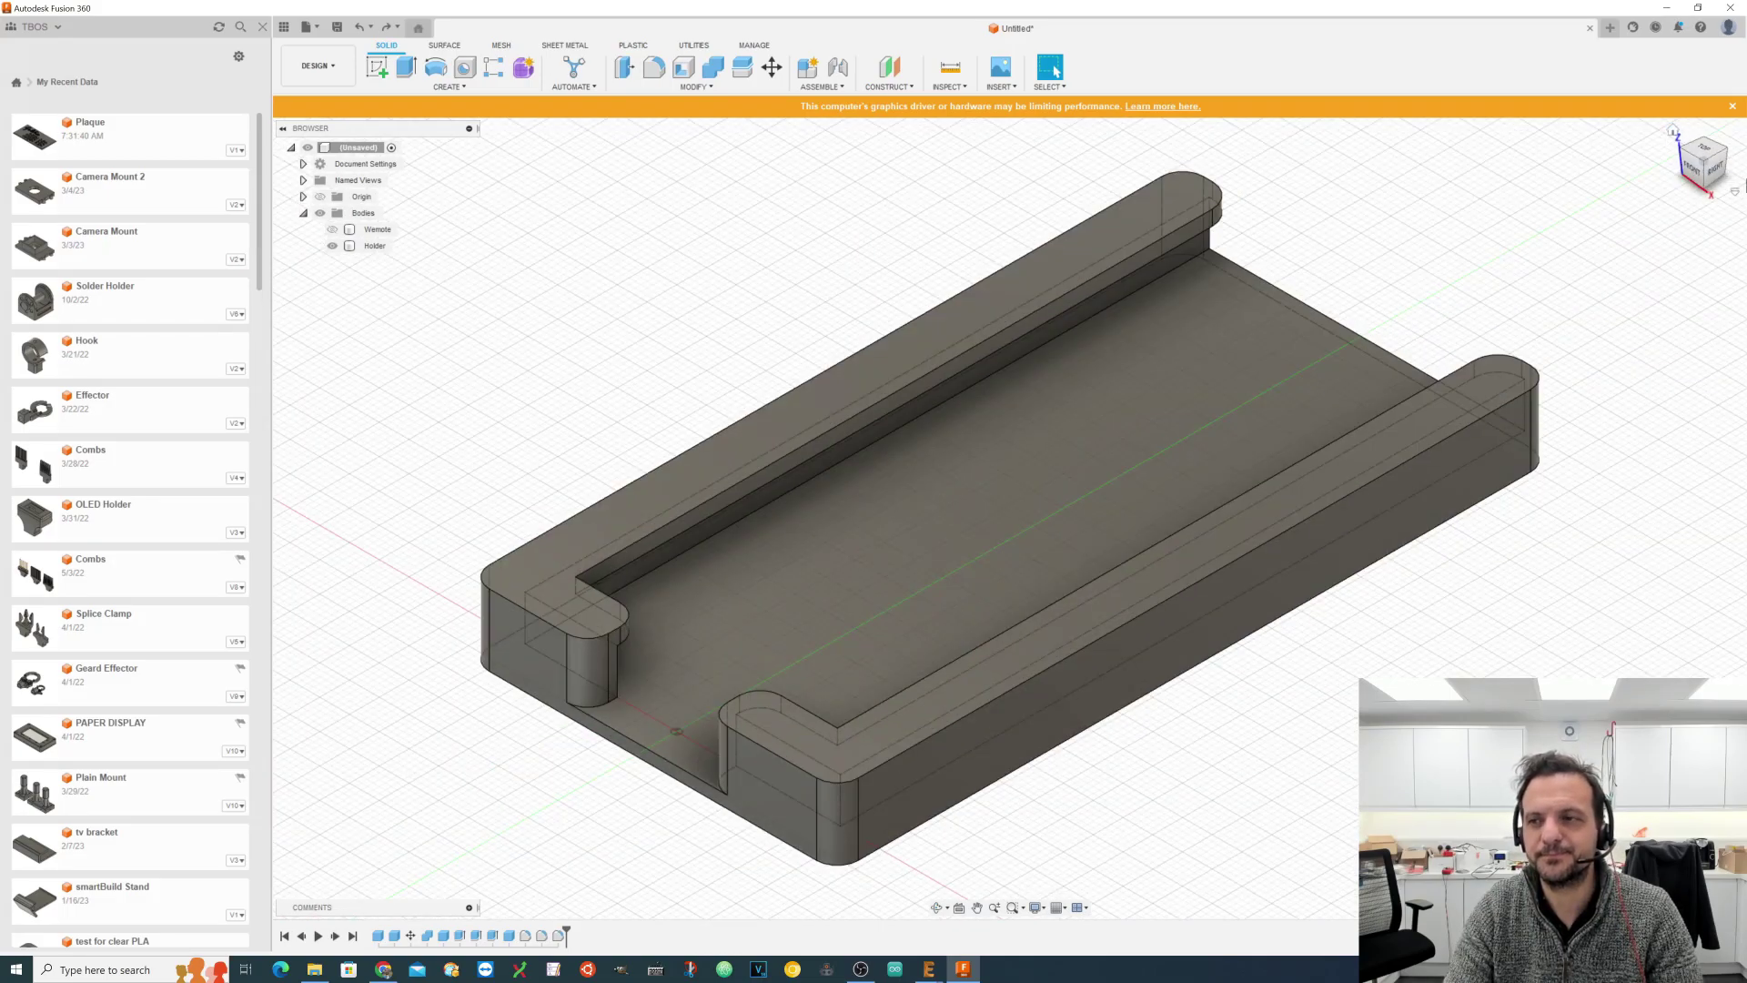
pyautogui.click(1702, 155)
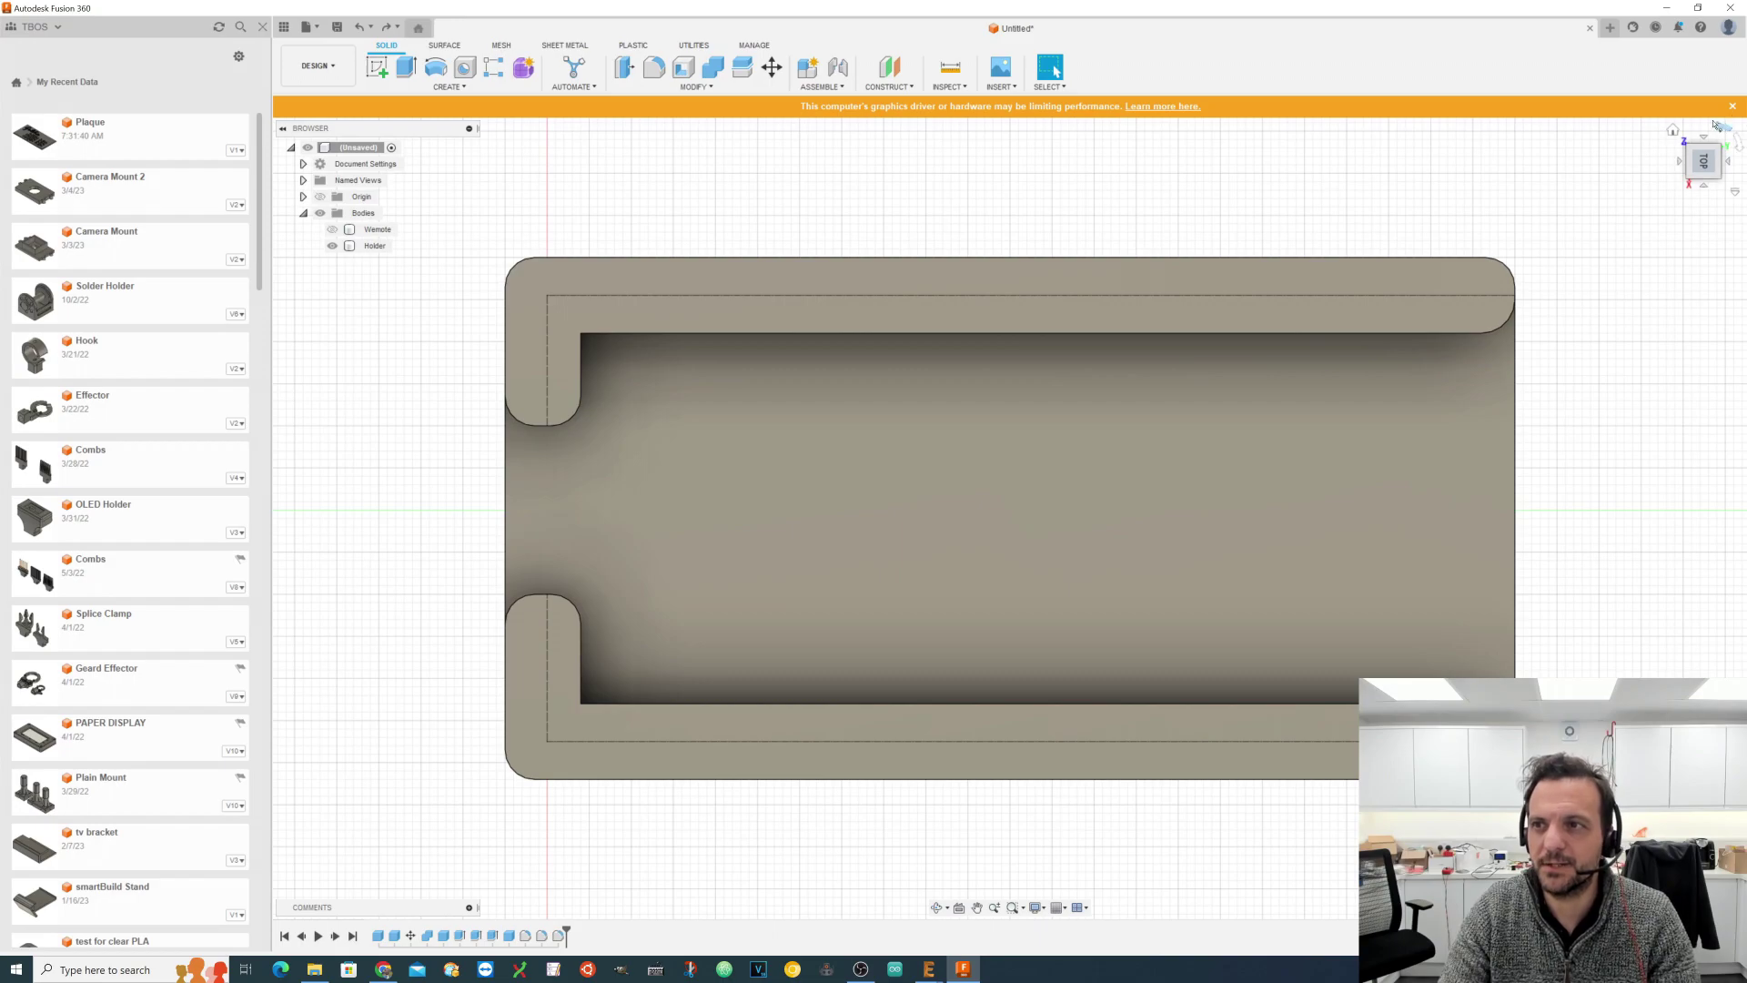
pyautogui.click(1720, 126)
pyautogui.scroll(-4, 1132, 401)
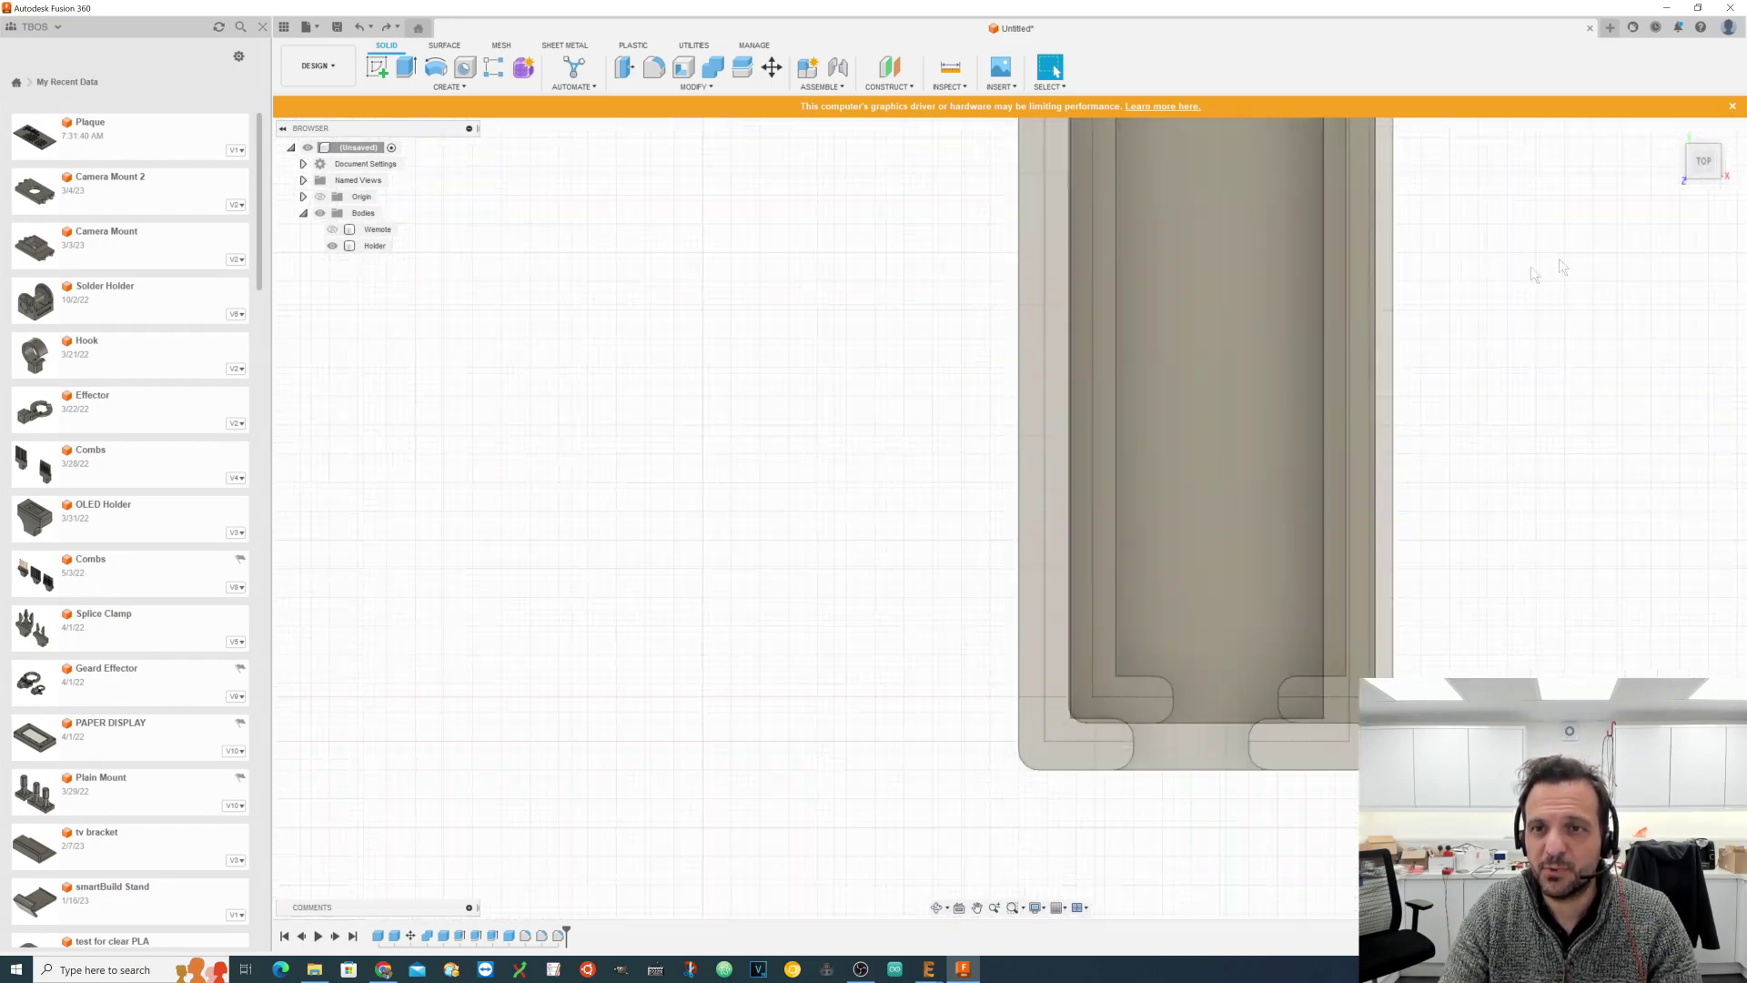
pyautogui.scroll(3, 1292, 341)
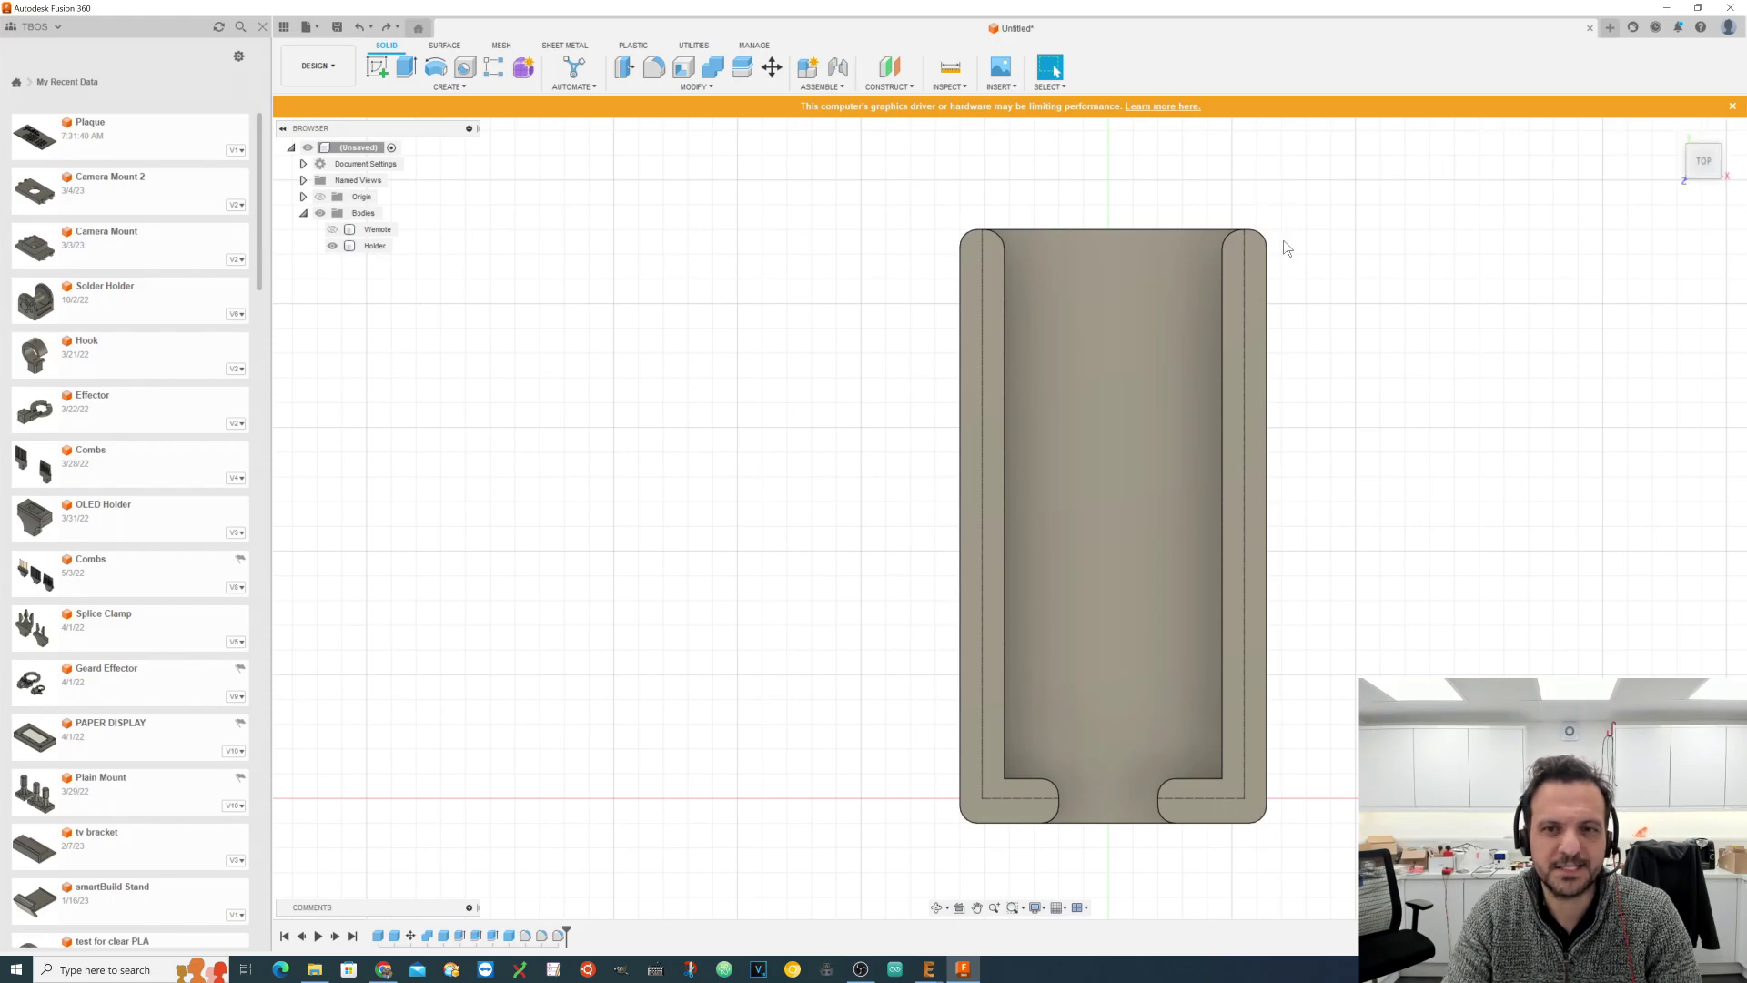
pyautogui.moveTo(1010, 514)
pyautogui.keyDown('shift'); pyautogui.mouseDown(button='middle')
pyautogui.moveTo(1092, 555)
pyautogui.moveTo(1021, 524)
pyautogui.moveTo(1047, 529)
pyautogui.mouseUp(button='middle'); pyautogui.keyUp('shift')
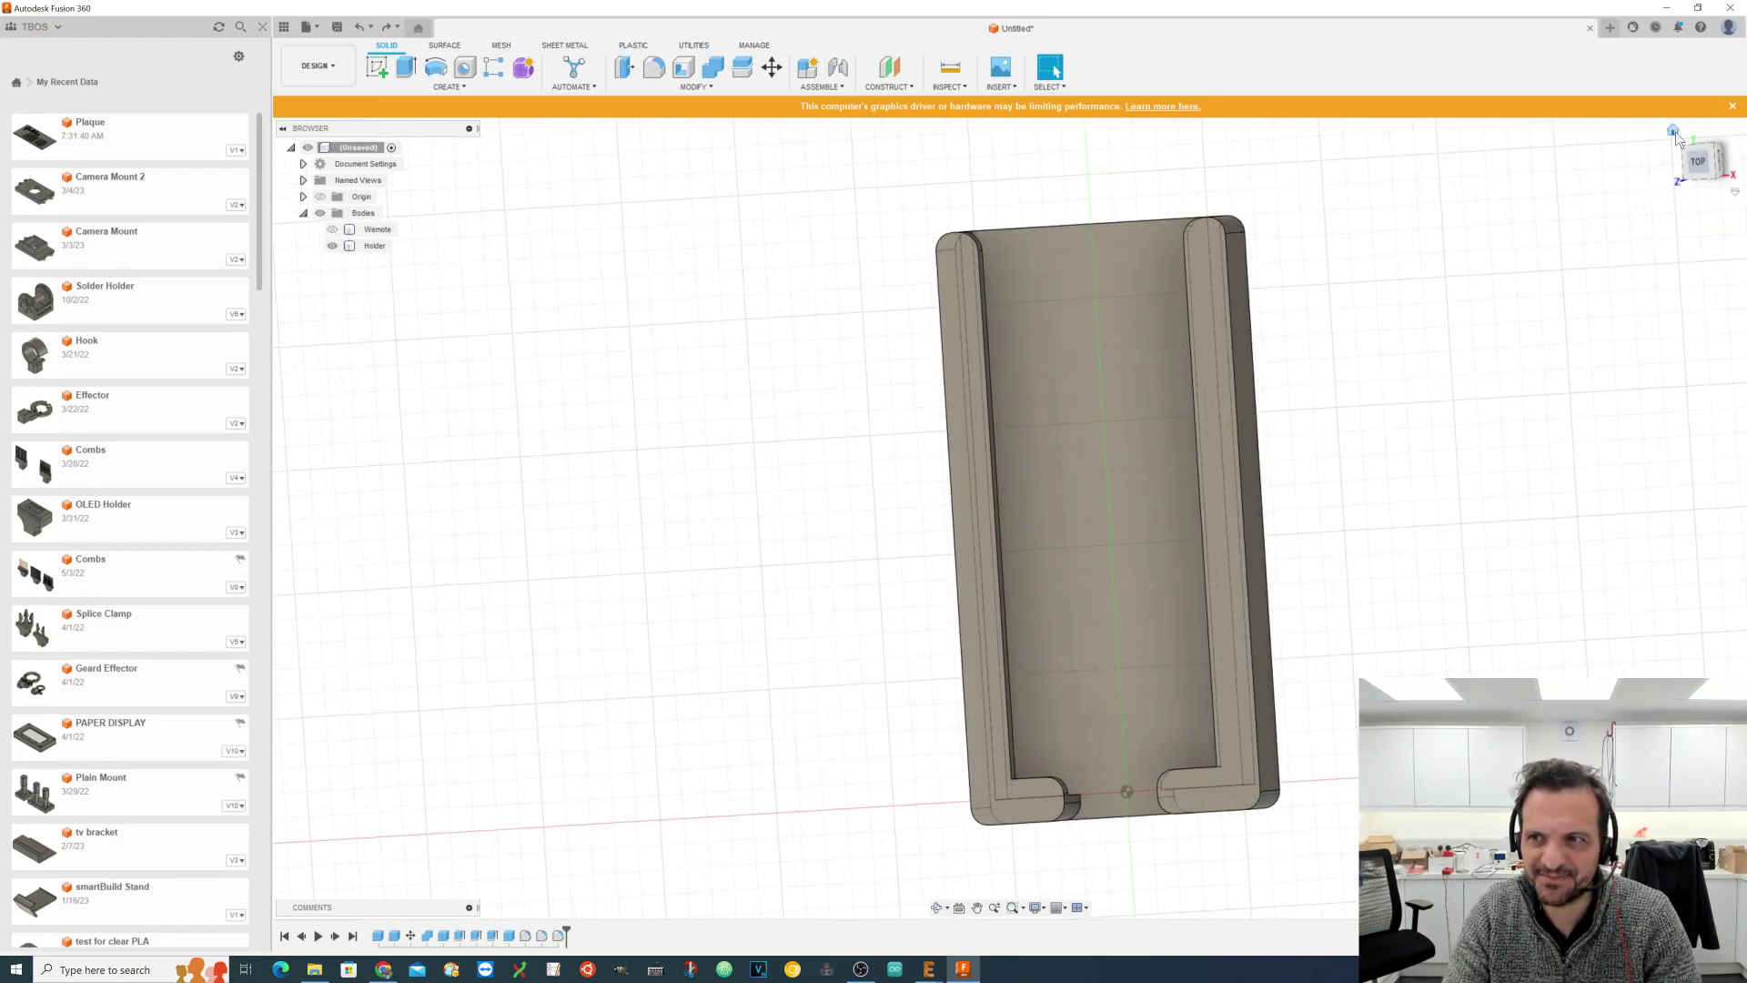
pyautogui.click(1675, 133)
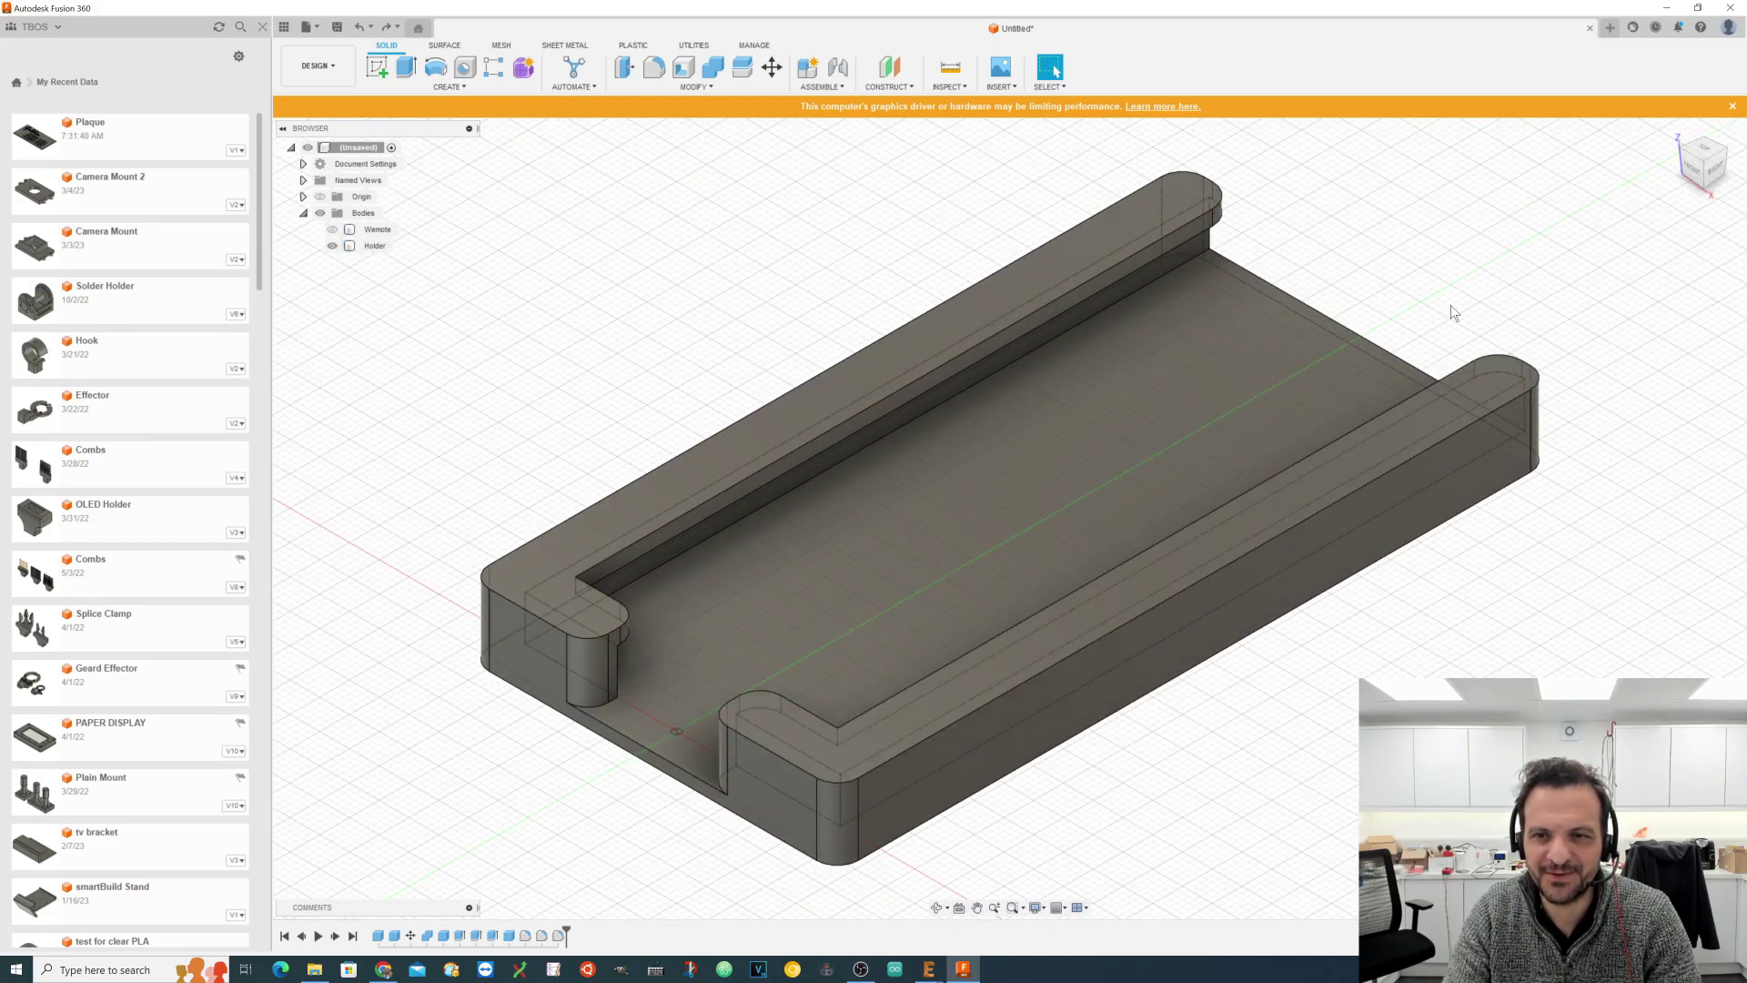
pyautogui.moveTo(1697, 167)
pyautogui.mouseDown()
pyautogui.moveTo(1660, 185)
pyautogui.moveTo(1686, 153)
pyautogui.mouseUp()
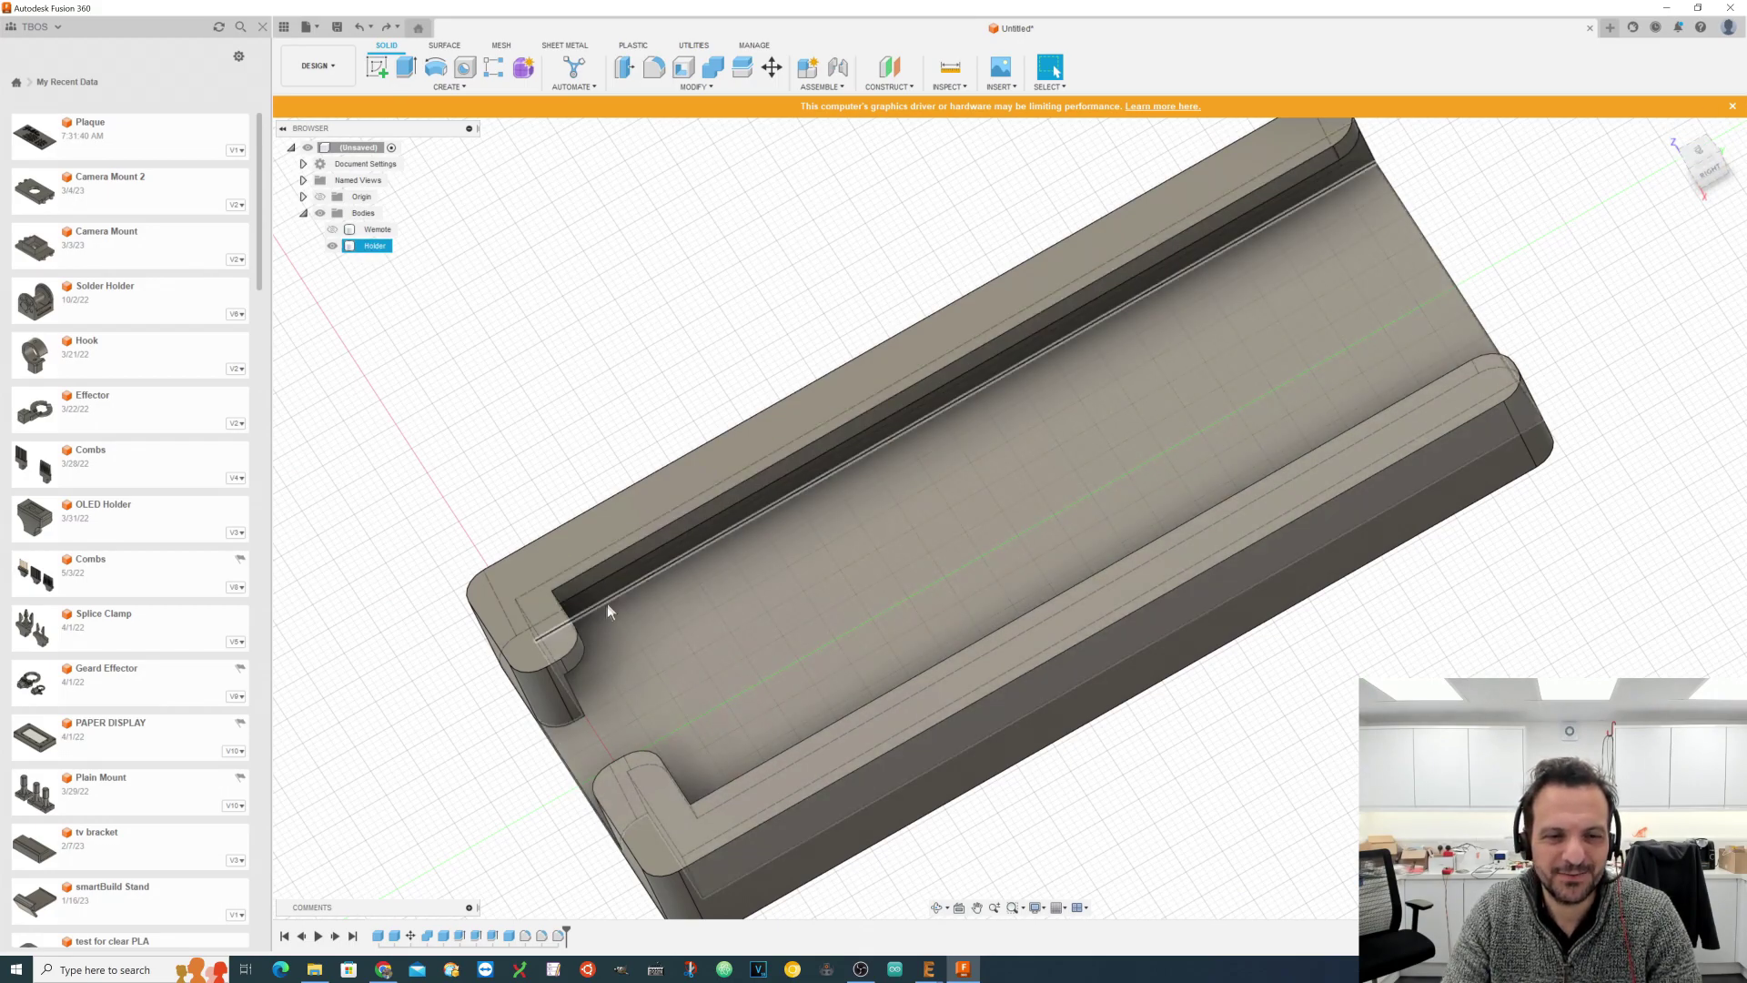
pyautogui.moveTo(1704, 164)
pyautogui.mouseDown()
pyautogui.moveTo(1652, 178)
pyautogui.moveTo(1689, 150)
pyautogui.mouseUp()
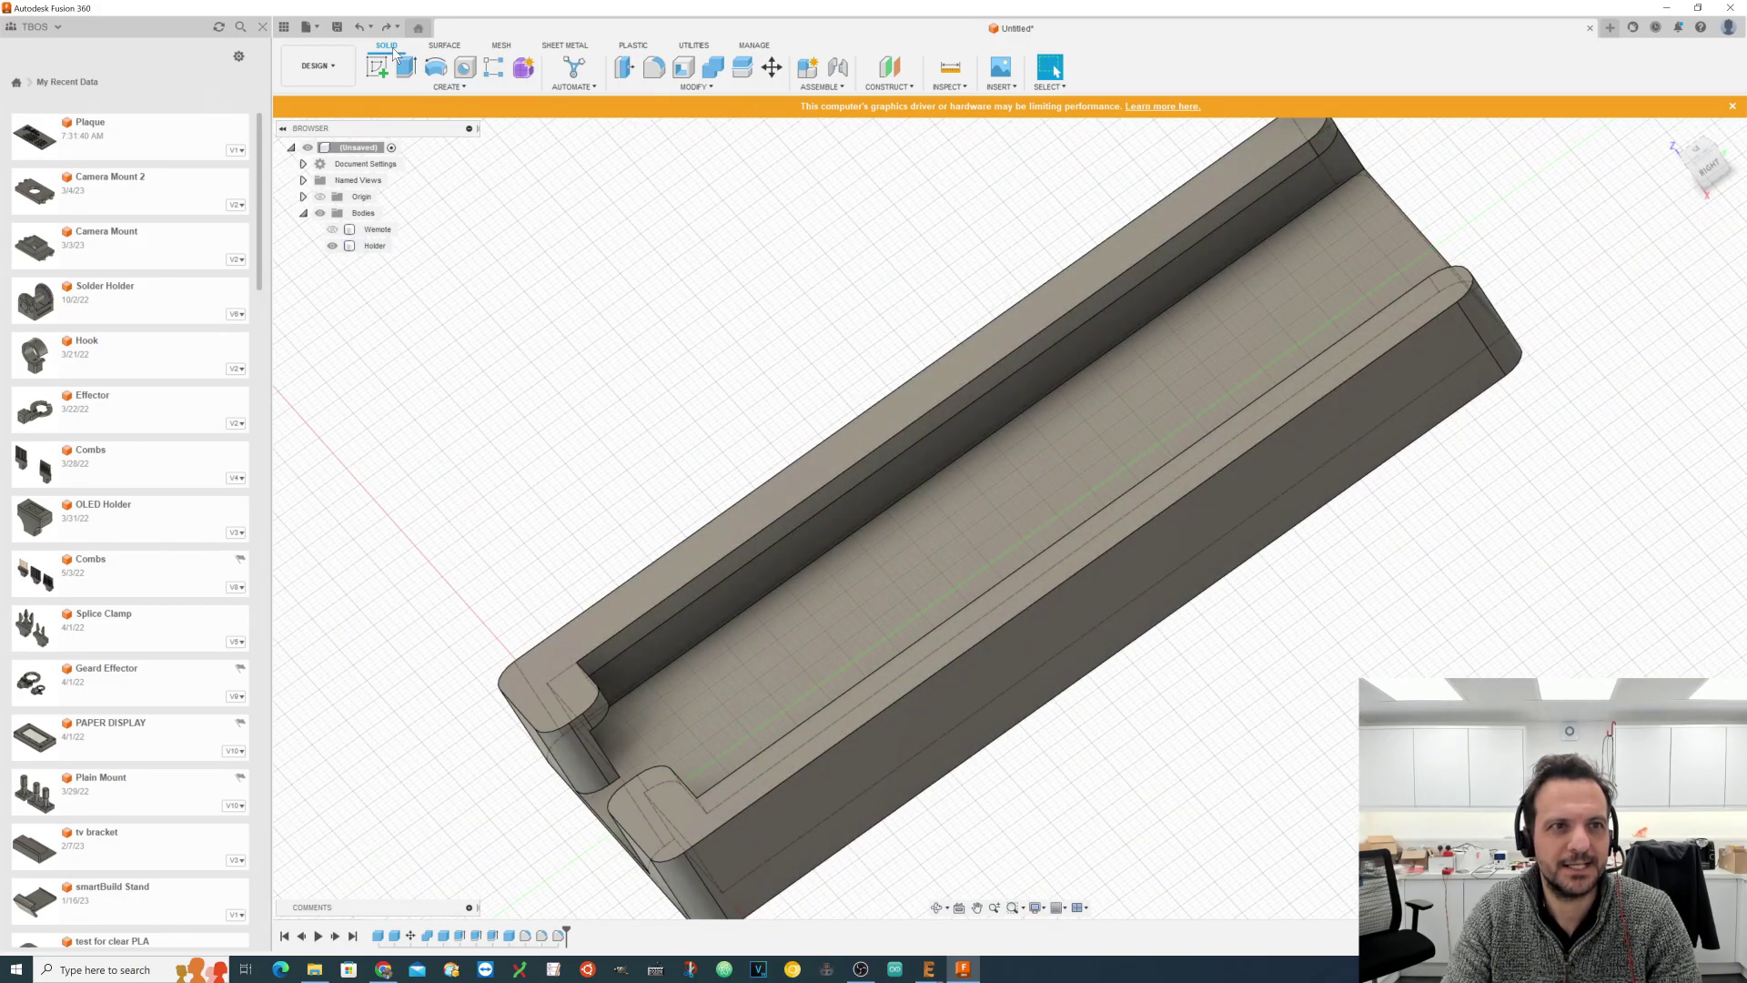
# Step: Save the design as "Wemote Holder" in the Admin Project
pyautogui.click(337, 27)
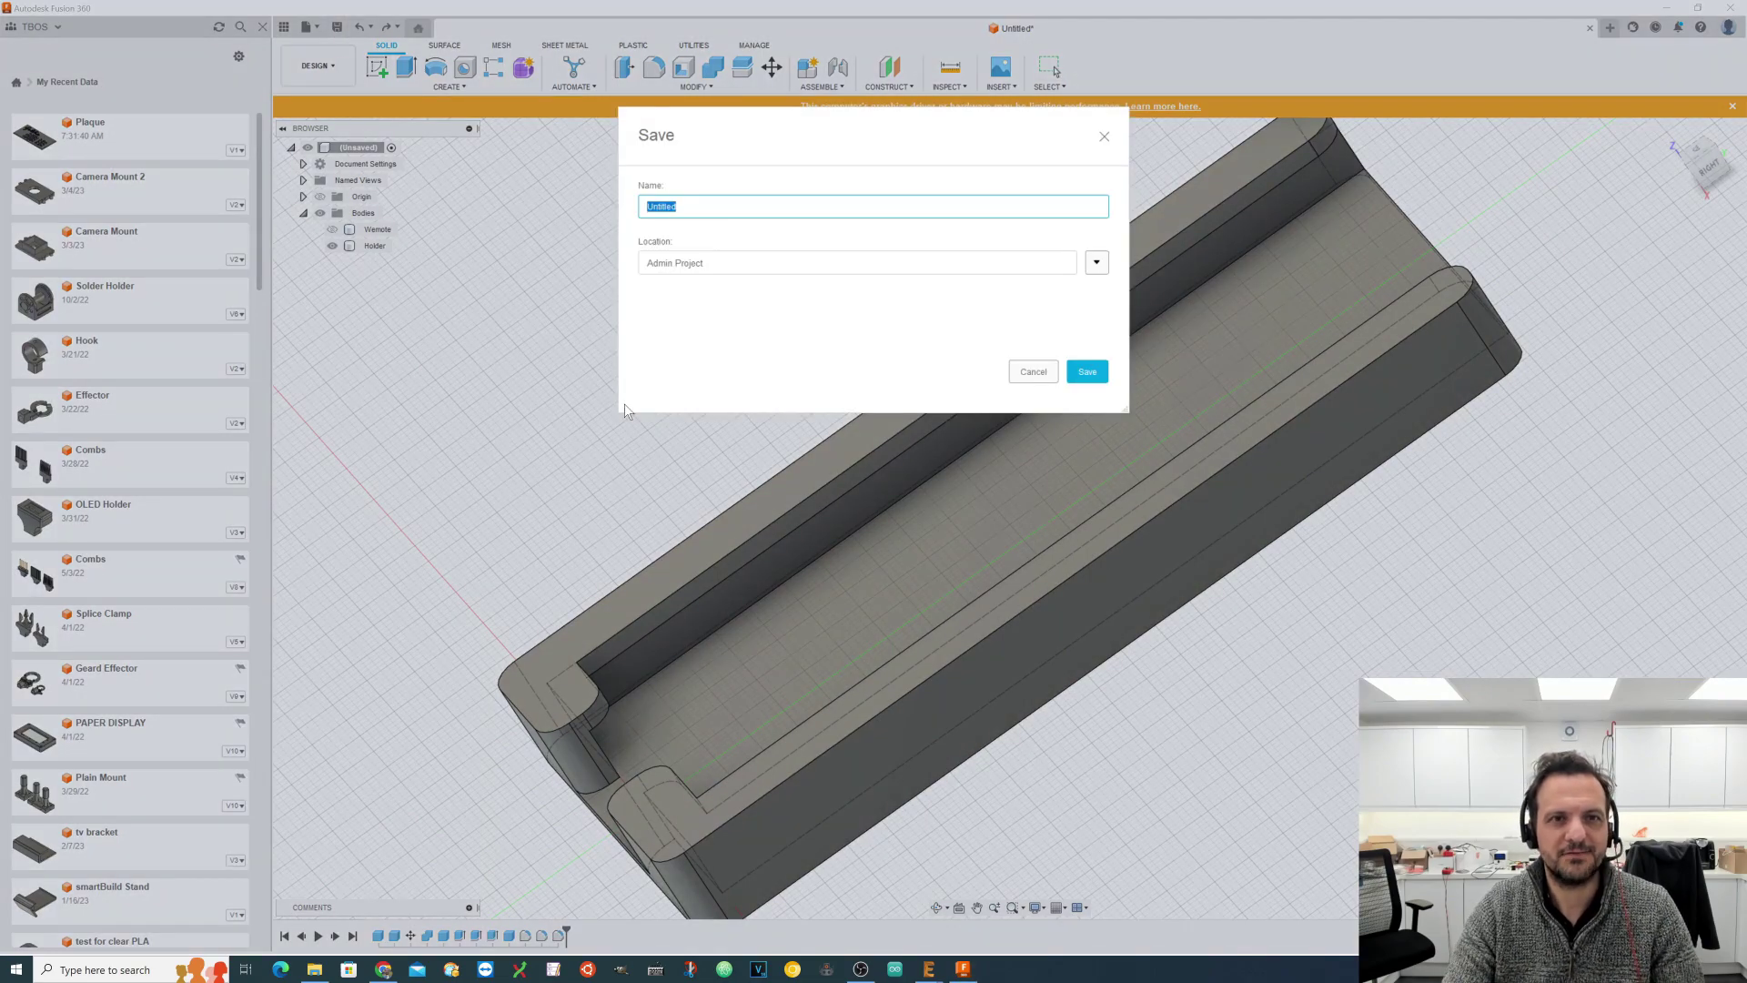
pyautogui.write('Wemote')
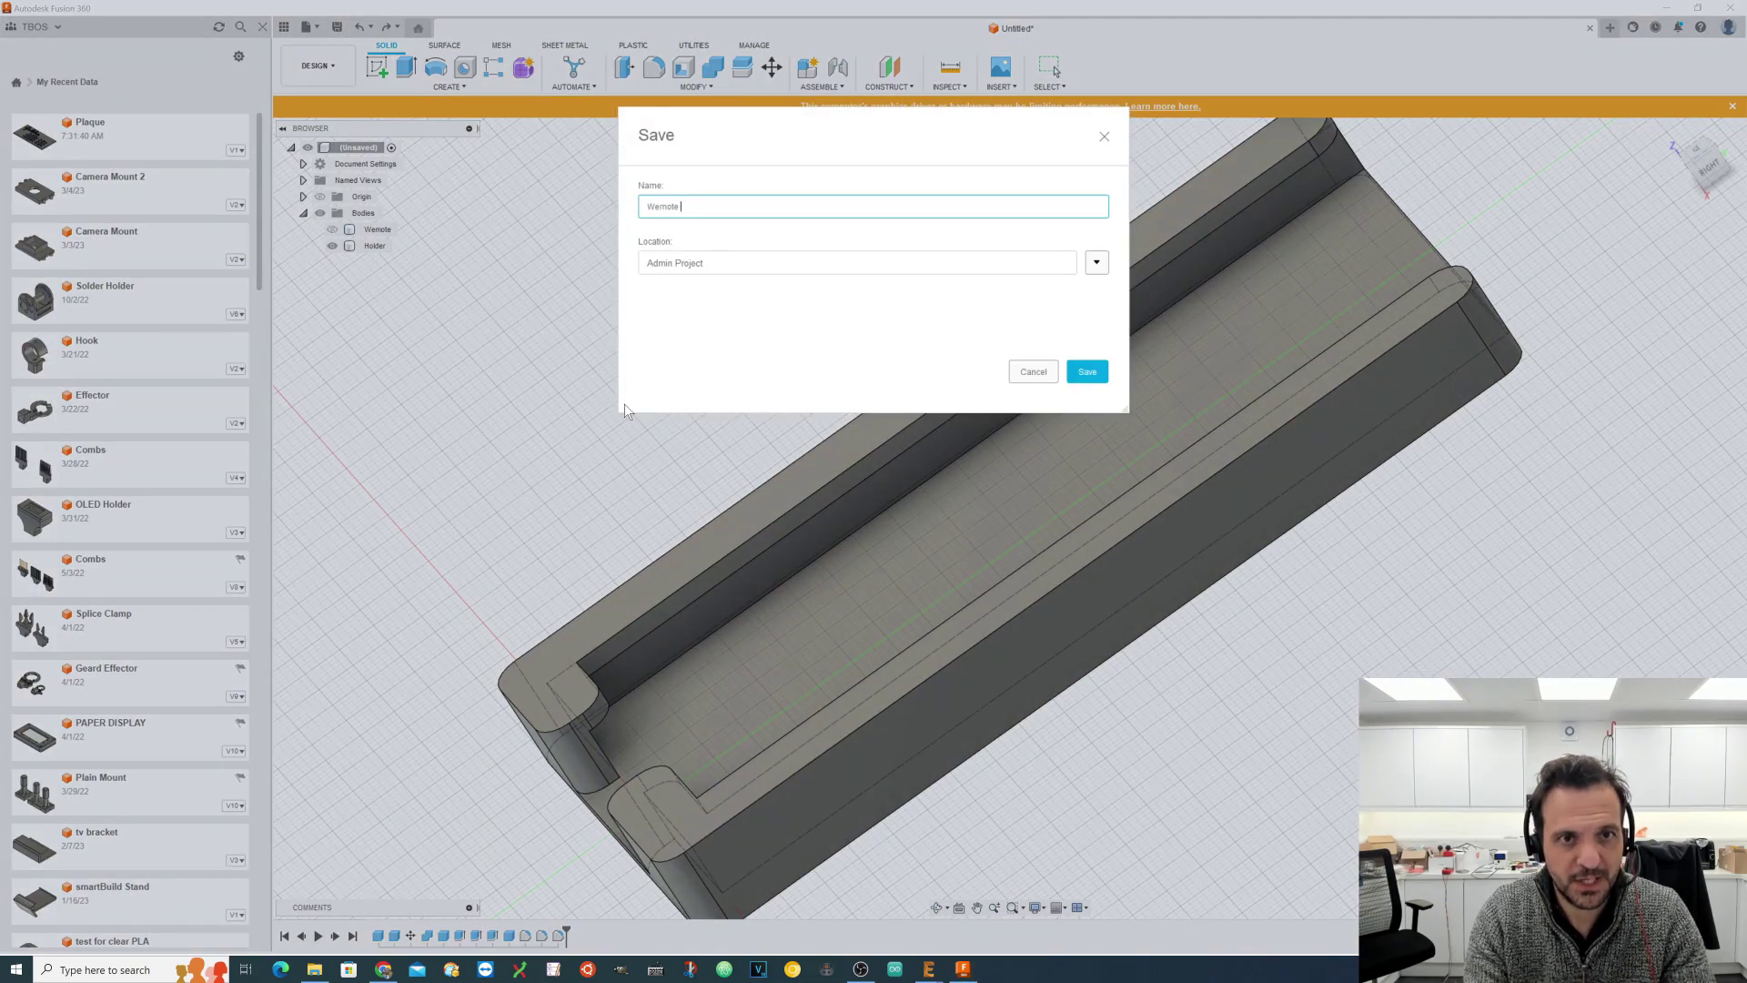
pyautogui.write(' Holder')
pyautogui.press('Return')
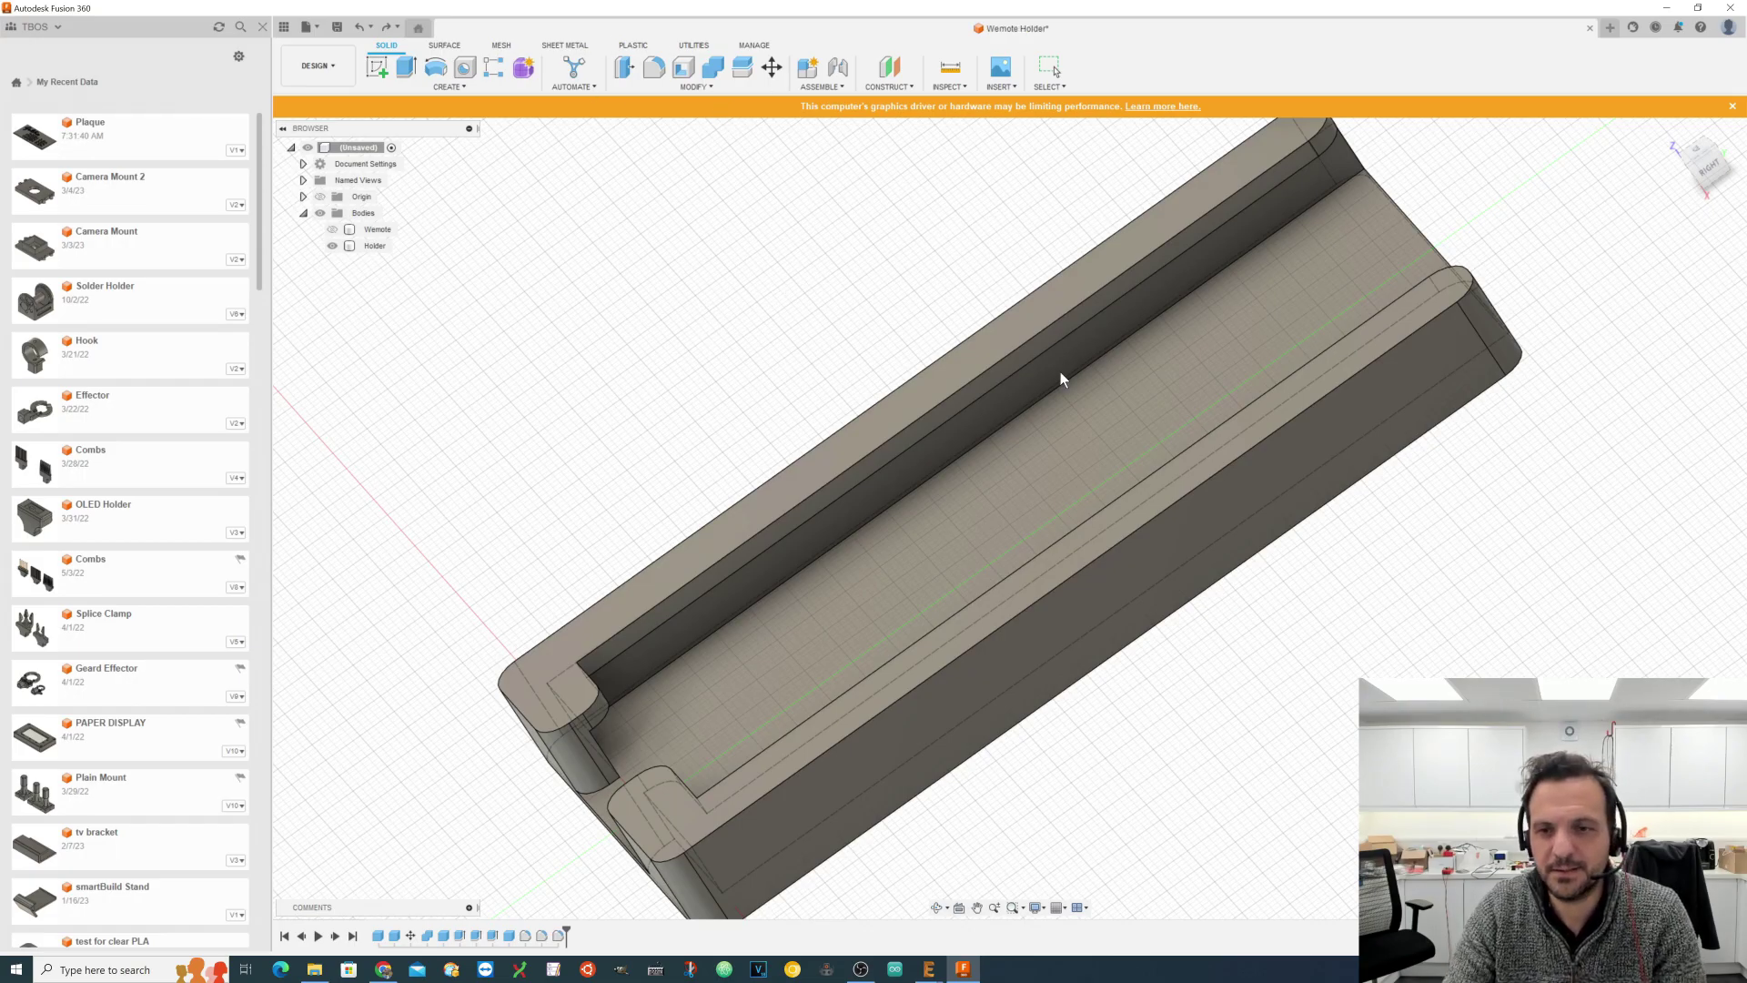
# Step: Send the Holder body to the Bambu Studio slicer for 3D printing as an STL
pyautogui.scroll(2, 1073, 463)
pyautogui.scroll(-5, 1180, 375)
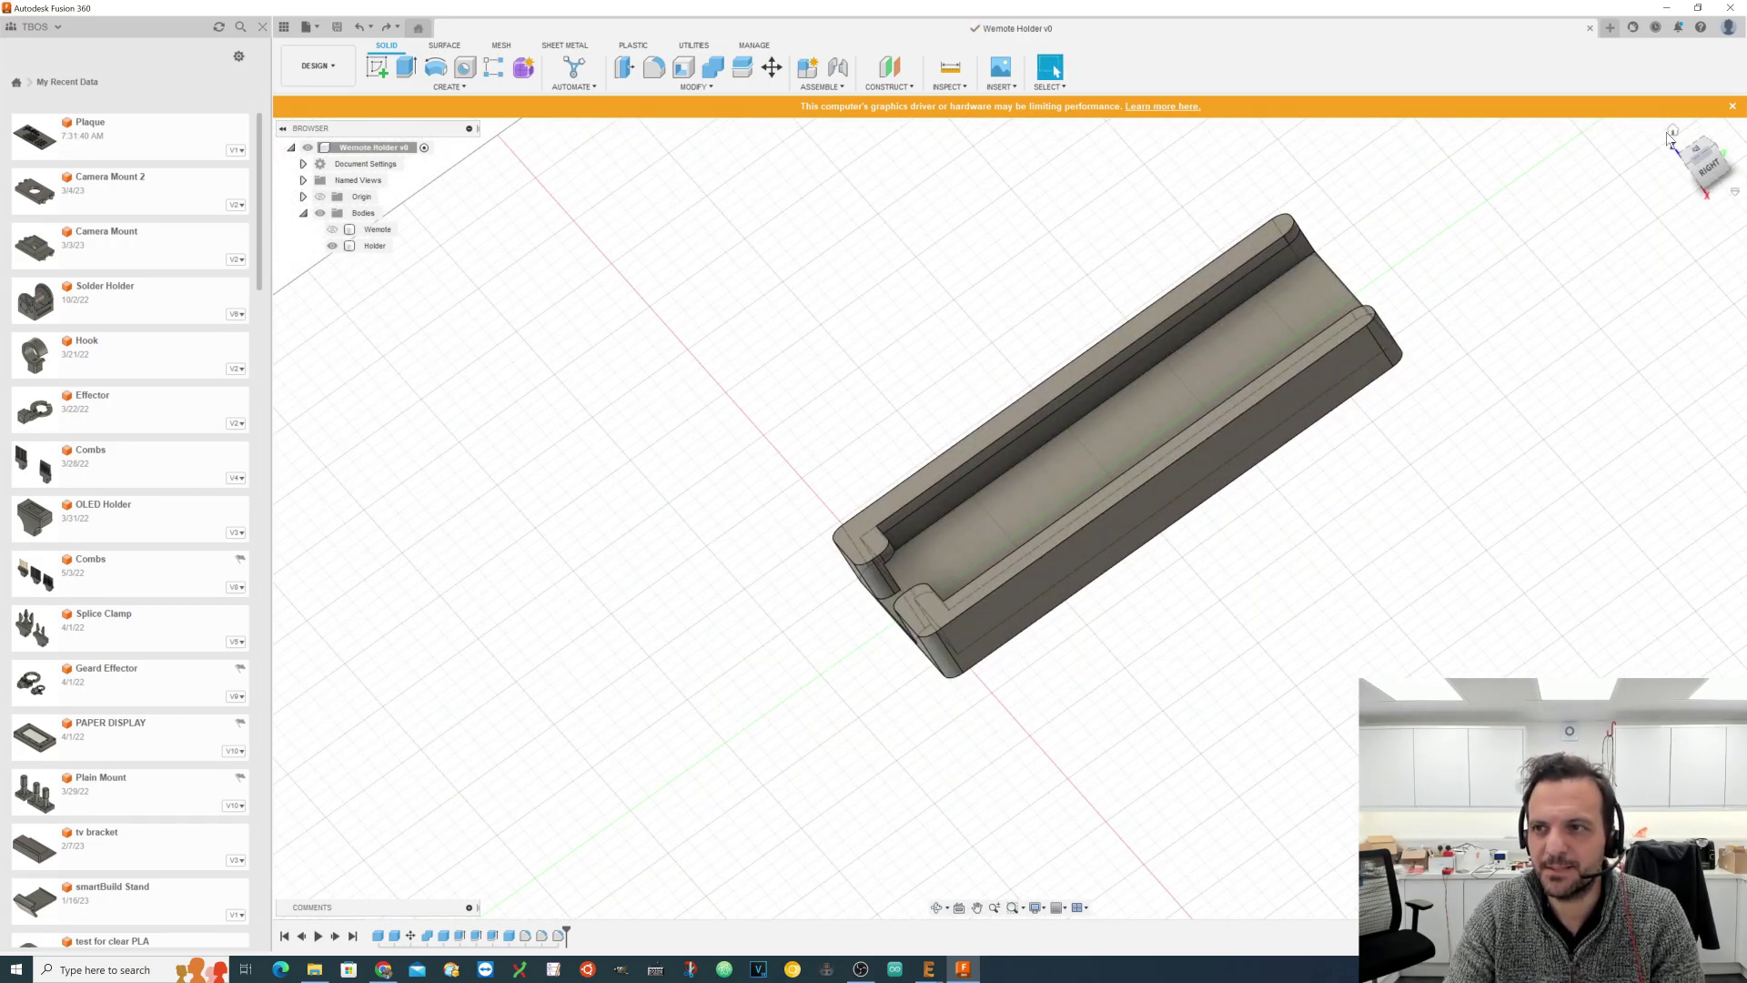
pyautogui.click(1673, 126)
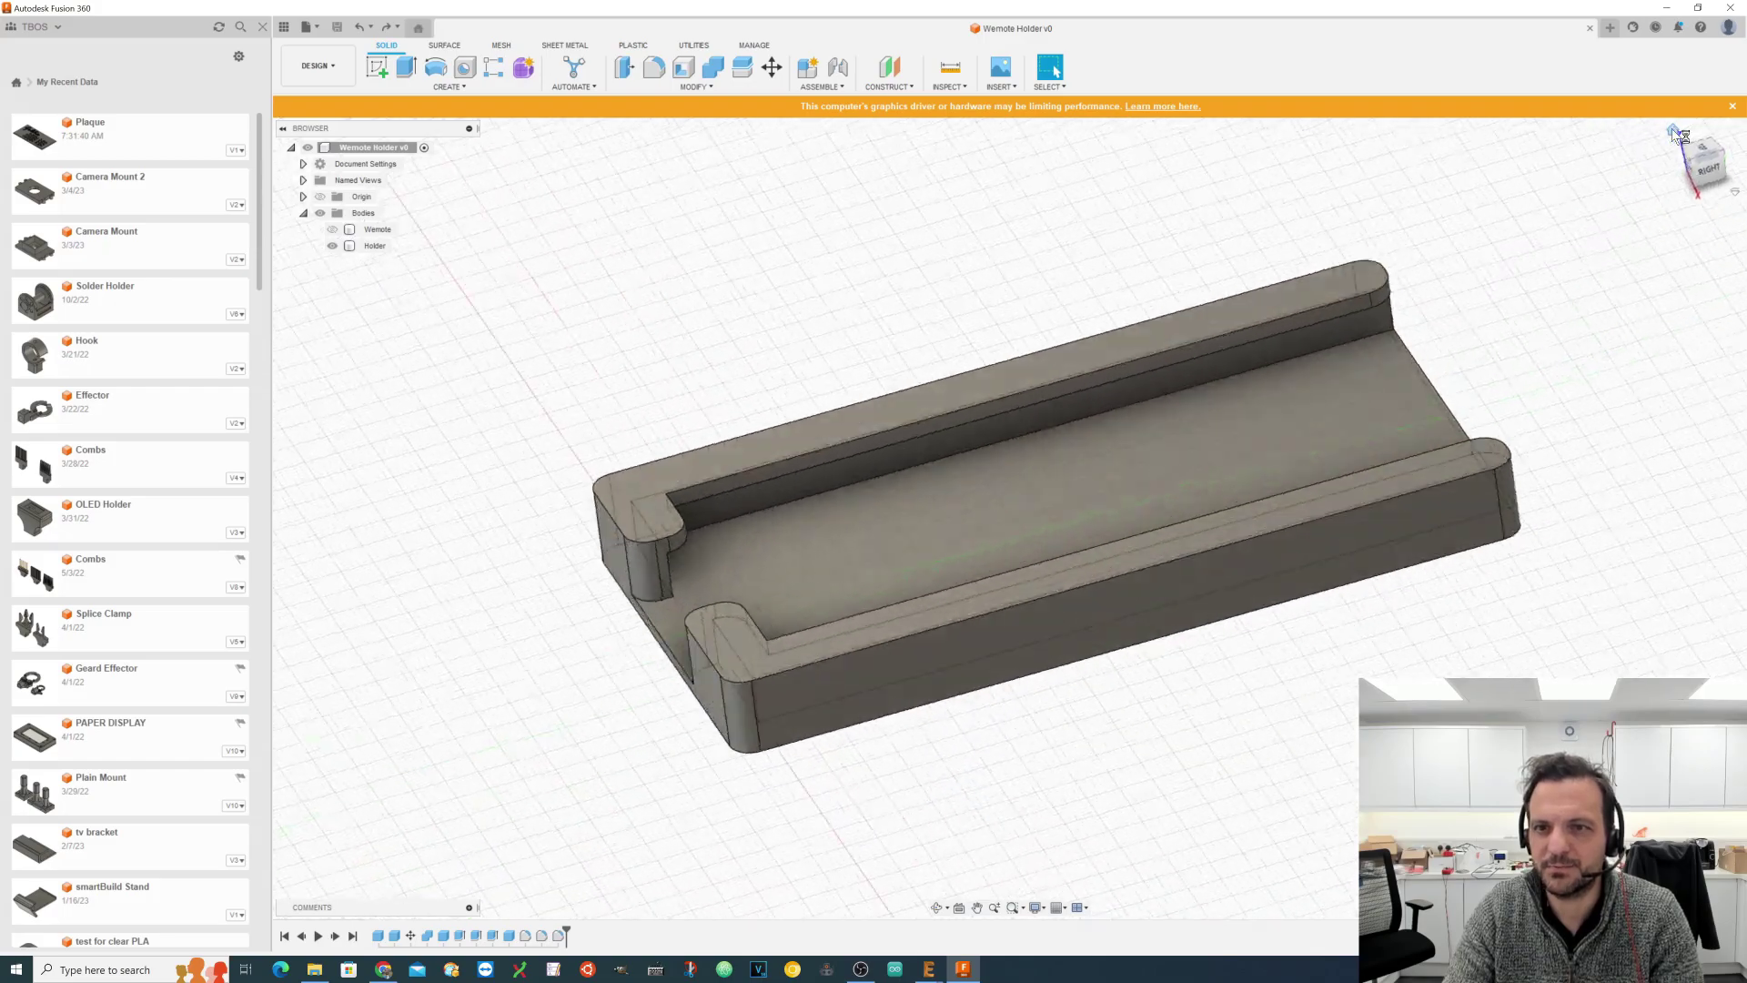
pyautogui.click(313, 26)
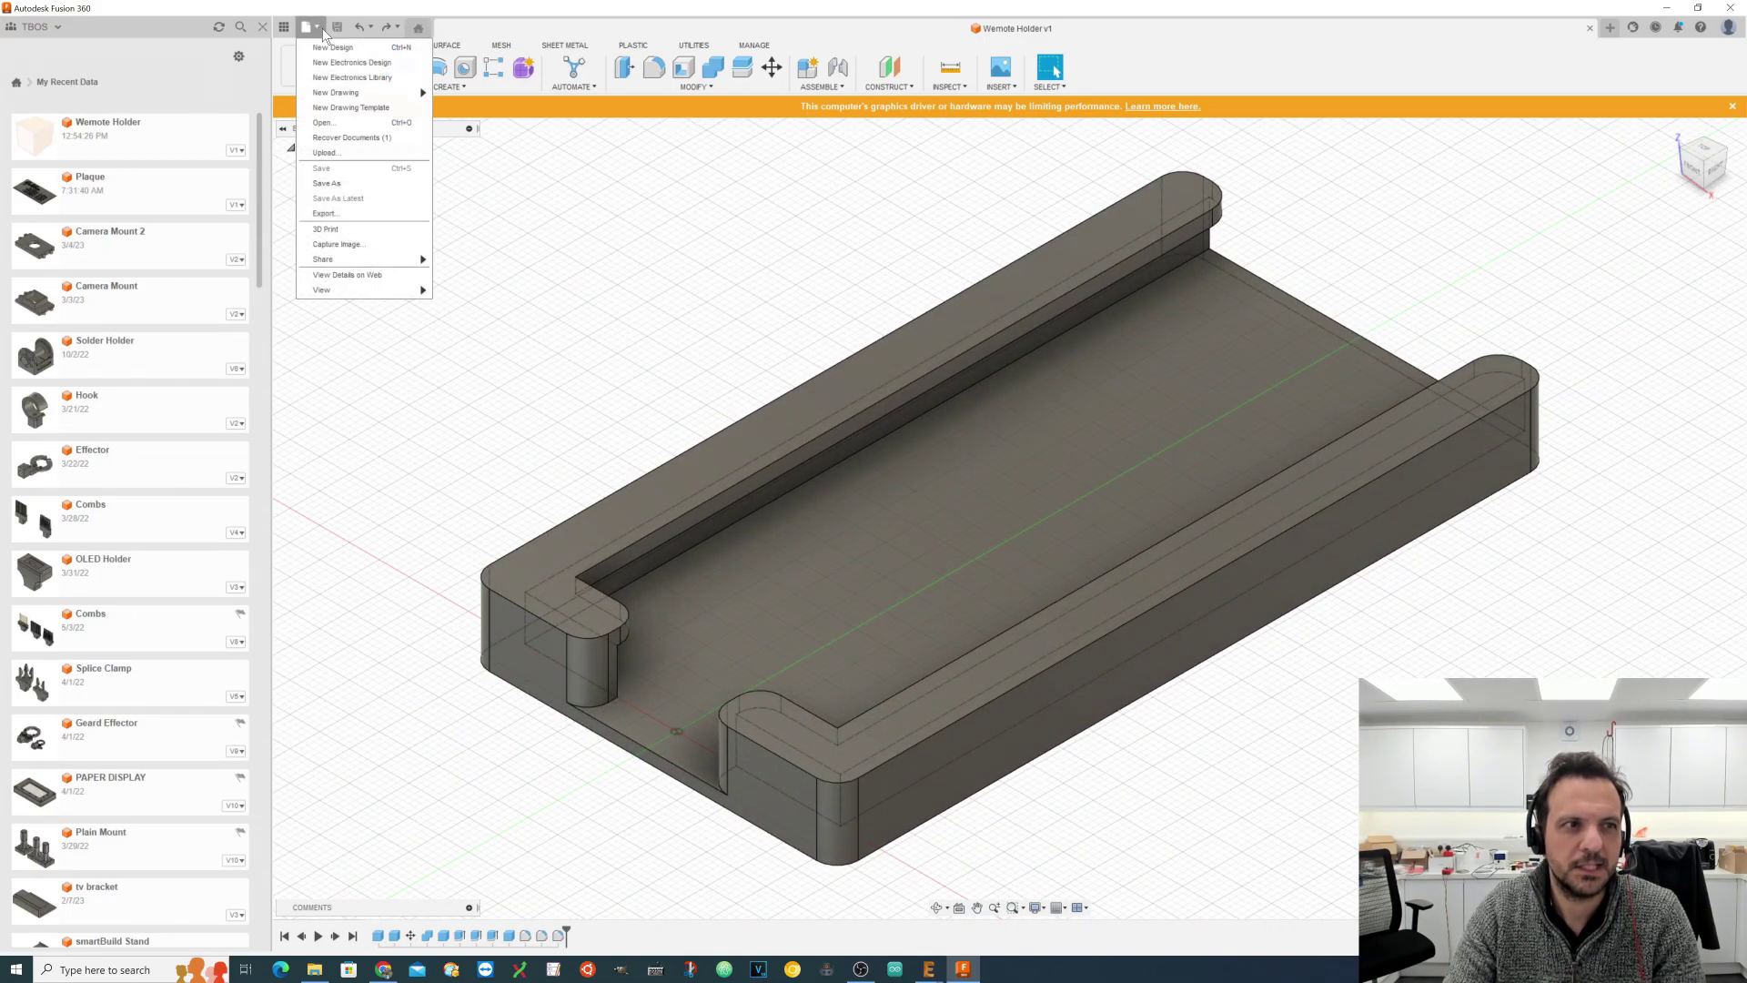
pyautogui.click(346, 229)
pyautogui.click(1156, 407)
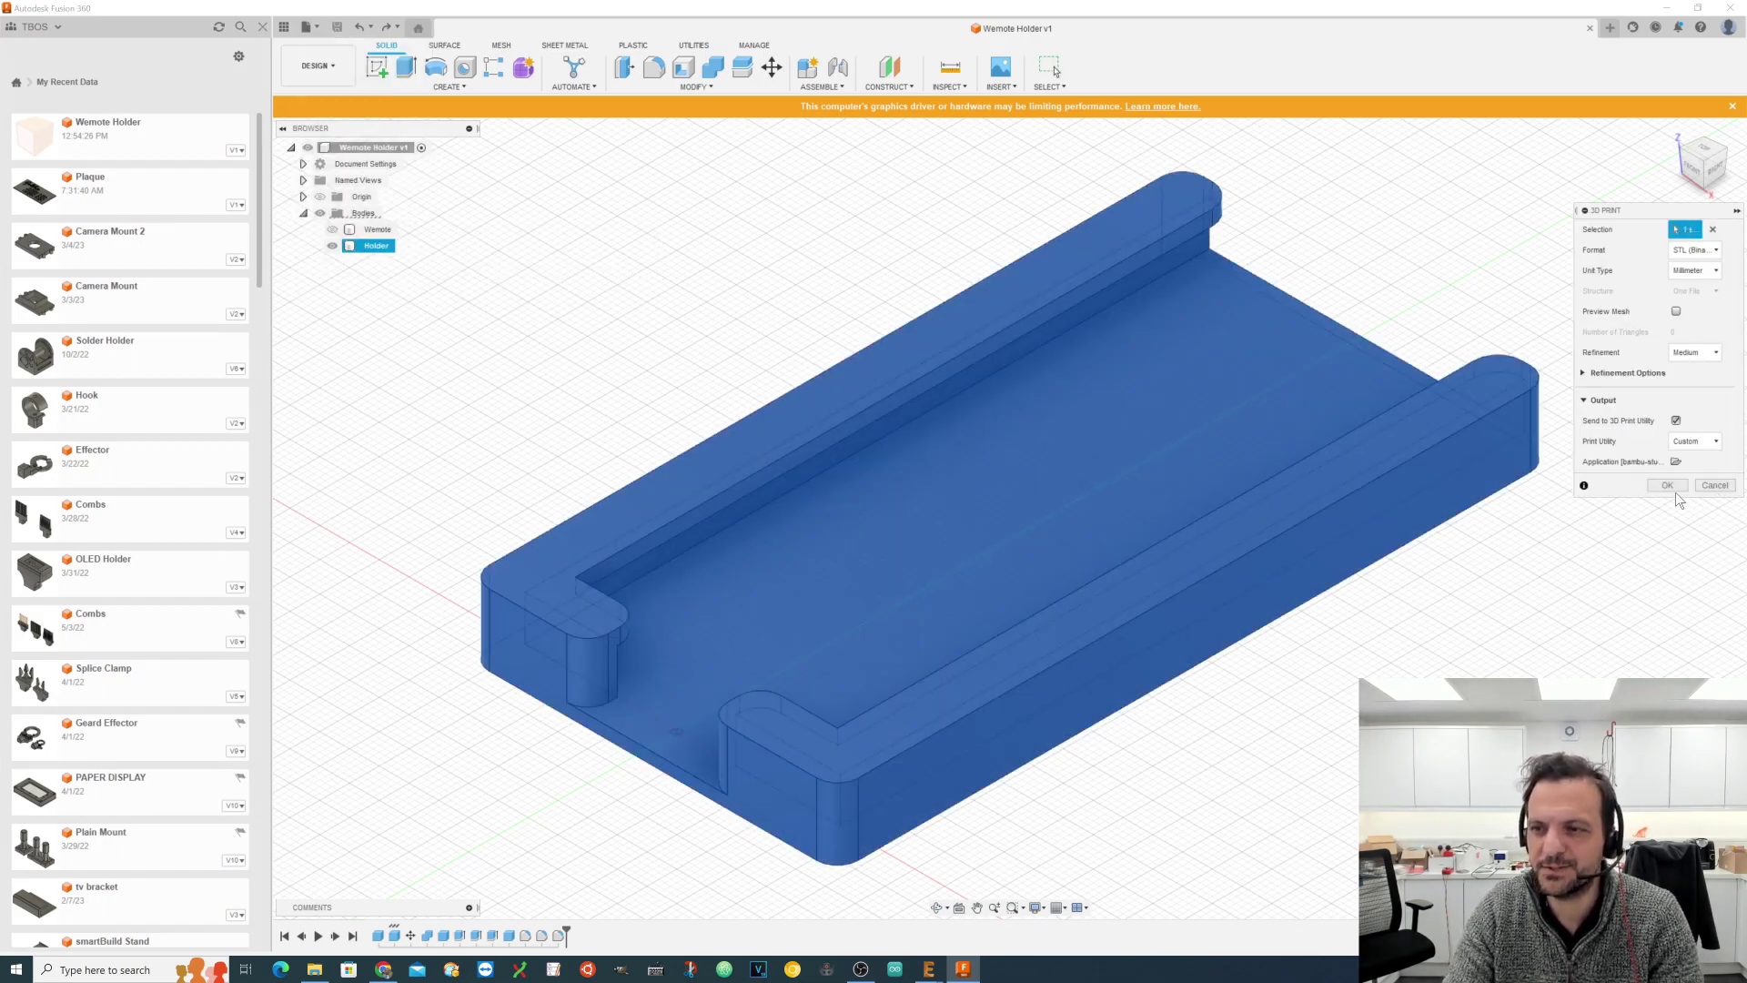
pyautogui.click(1670, 485)
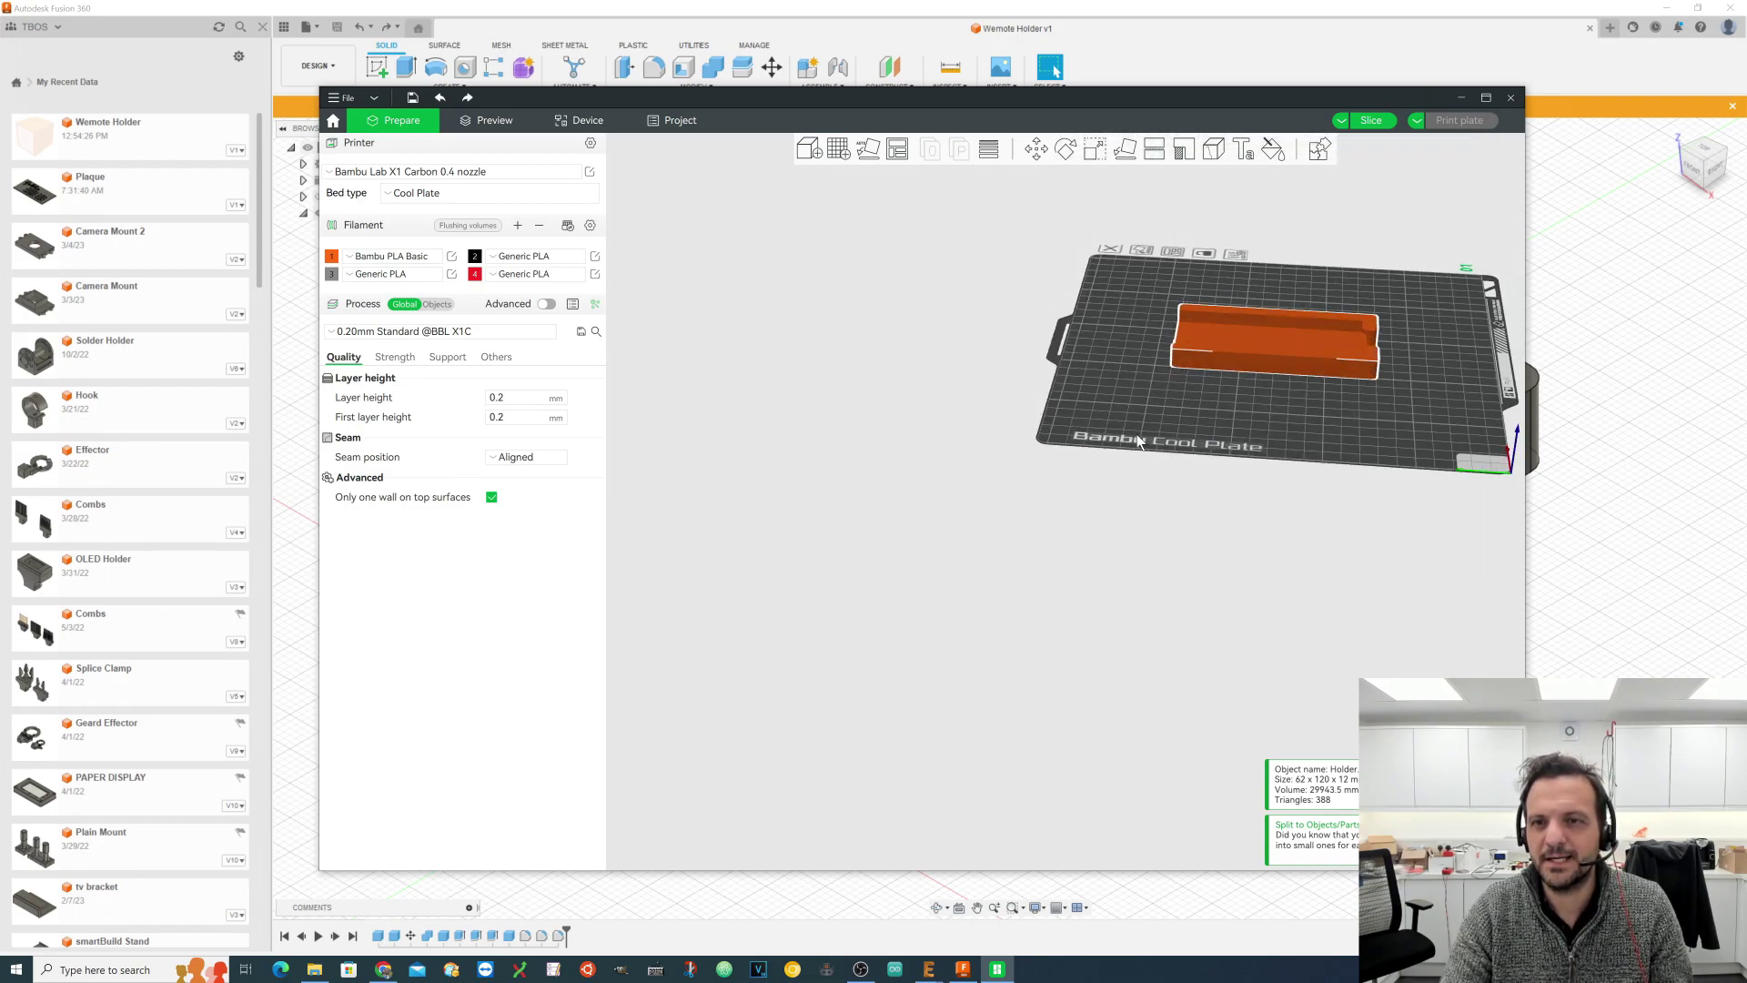
# Step: Change the Holder's filament to the black Filament 2
pyautogui.moveTo(975, 575); pyautogui.dragTo(1058, 533)
pyautogui.scroll(5, 1052, 539)
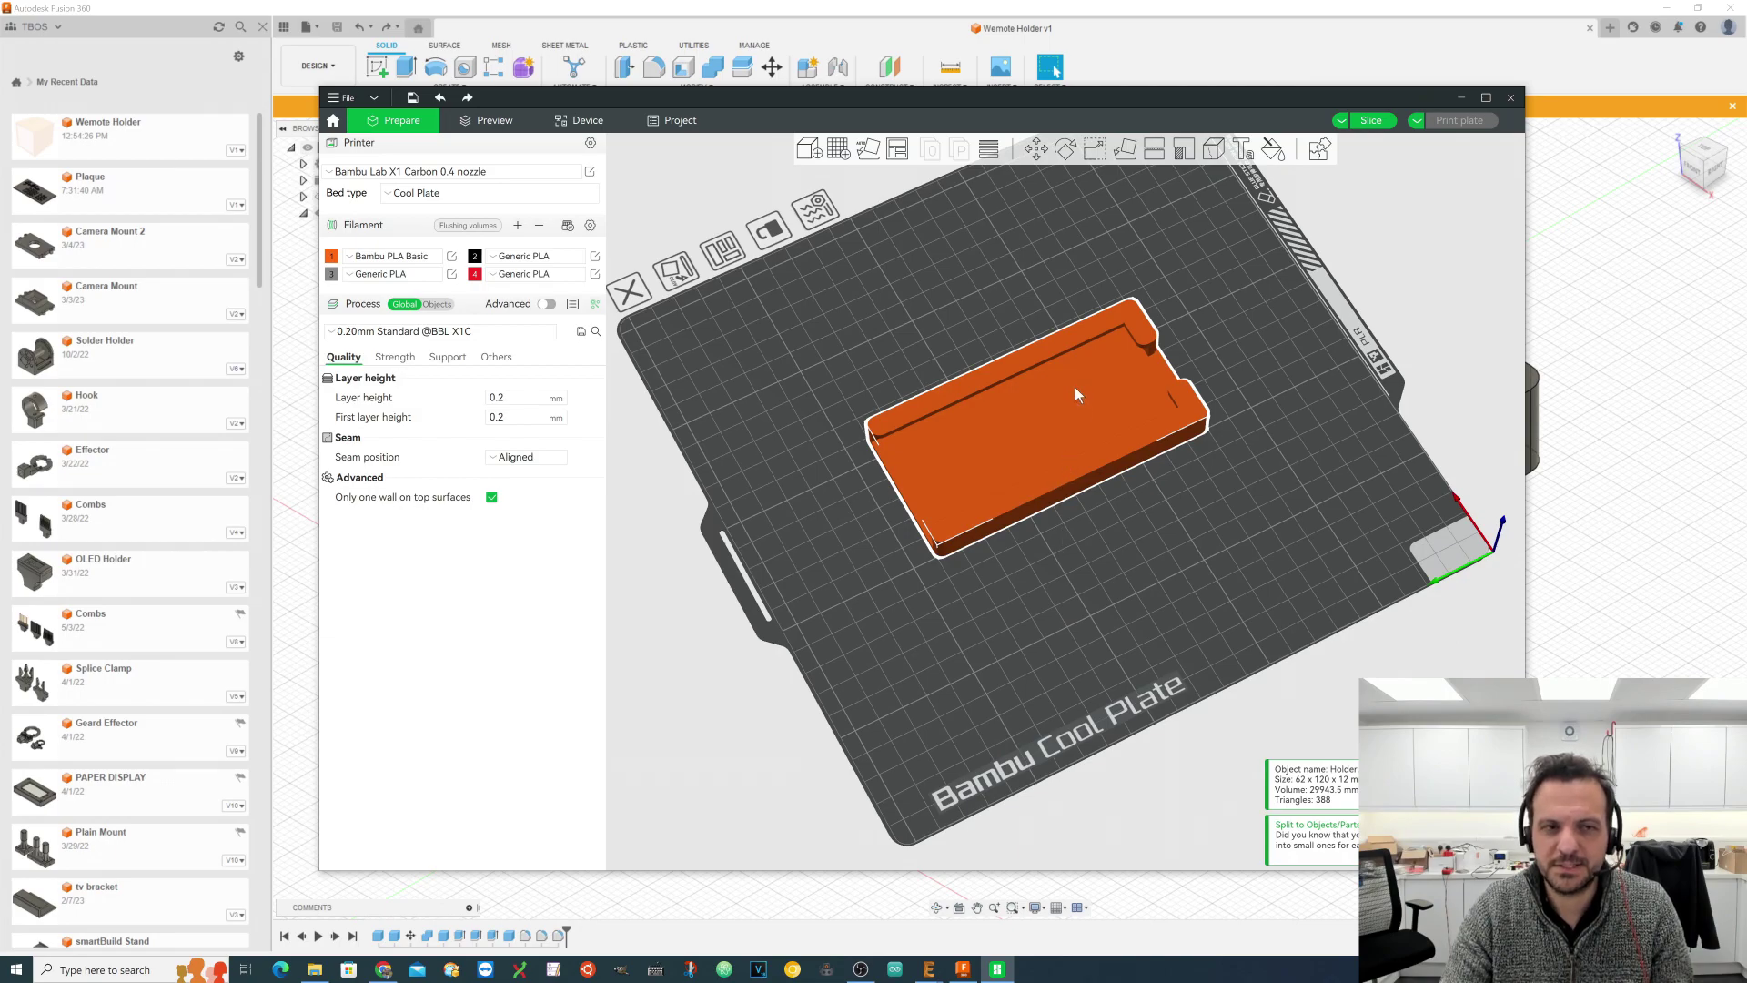
pyautogui.rightClick(921, 411)
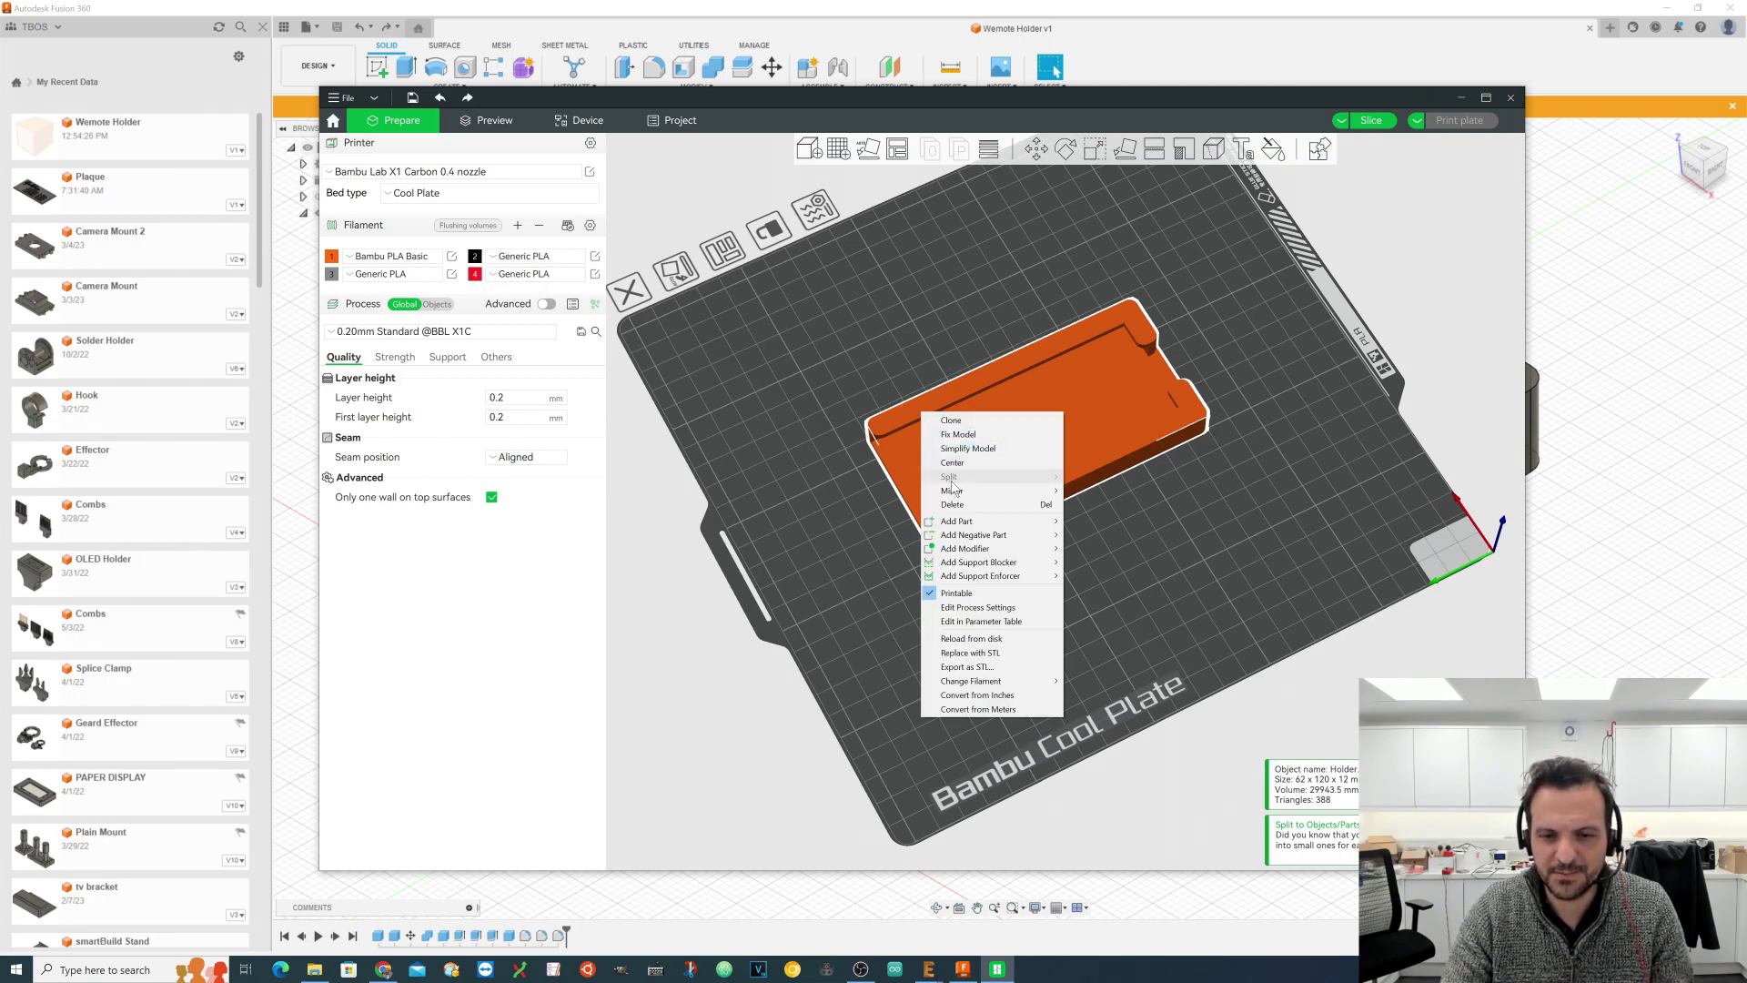
pyautogui.moveTo(1000, 683)
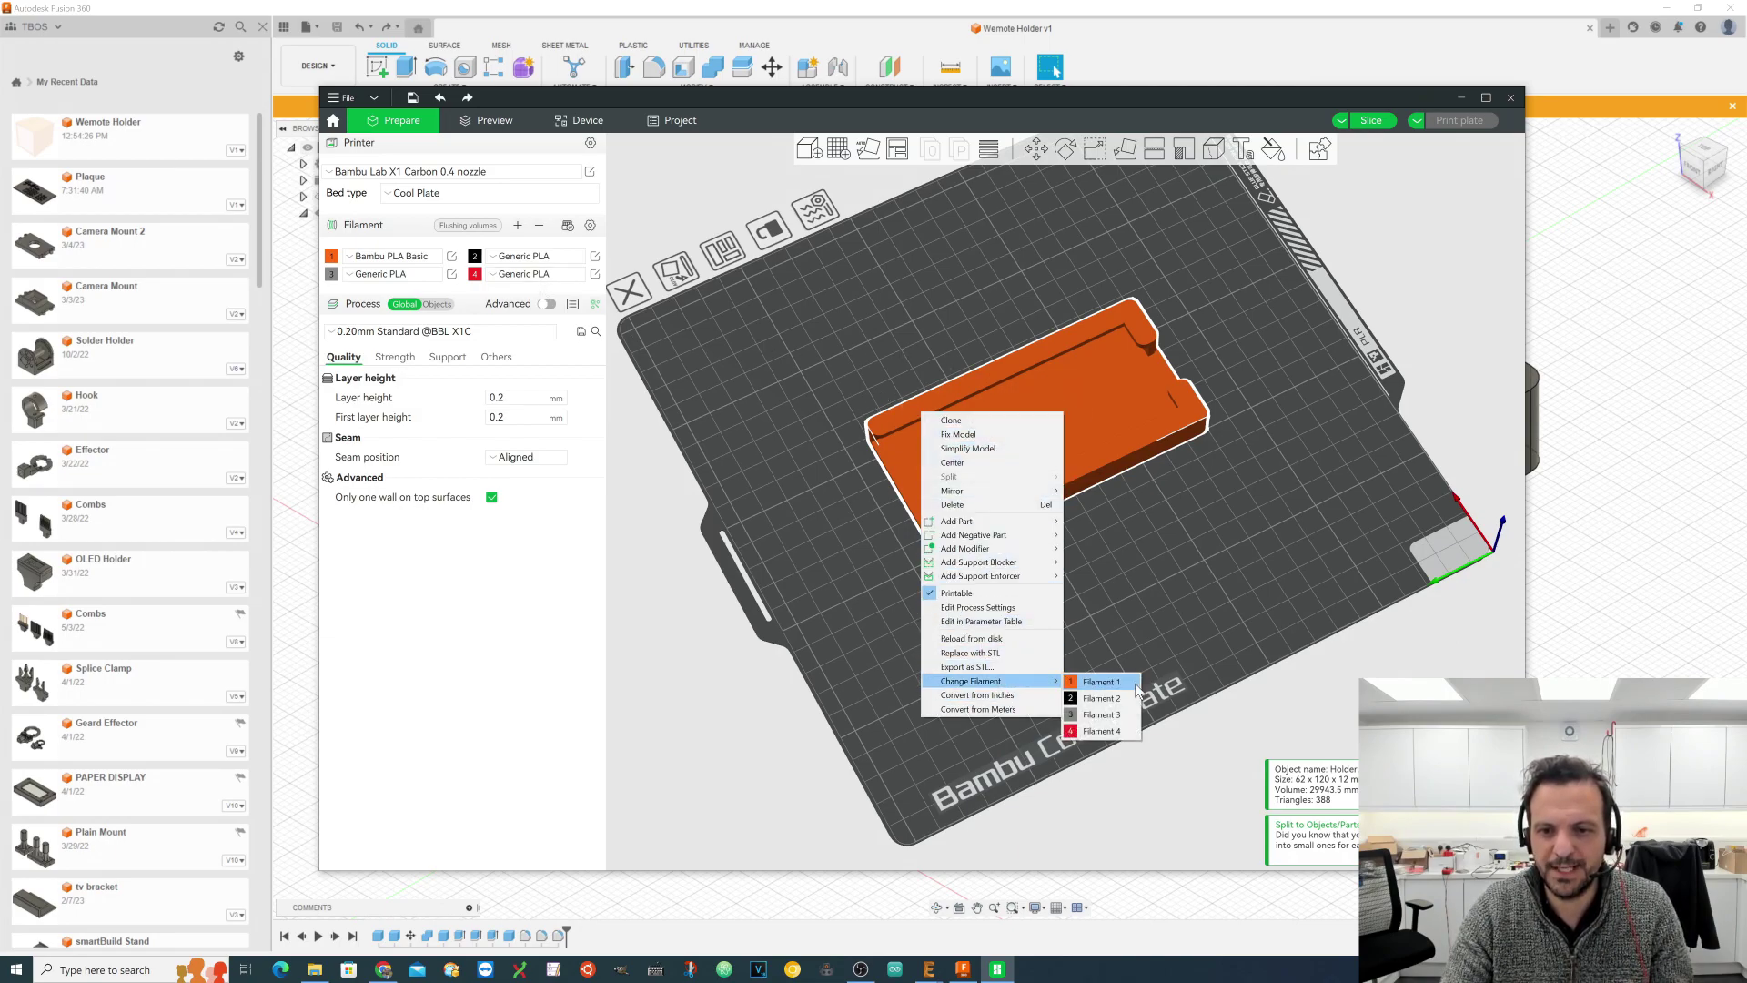
pyautogui.click(1097, 698)
# Step: Paint the tops of the Holder's rims in orange Filament 1 using the height range painting tool at 0.20
pyautogui.moveTo(1297, 479); pyautogui.dragTo(1197, 506)
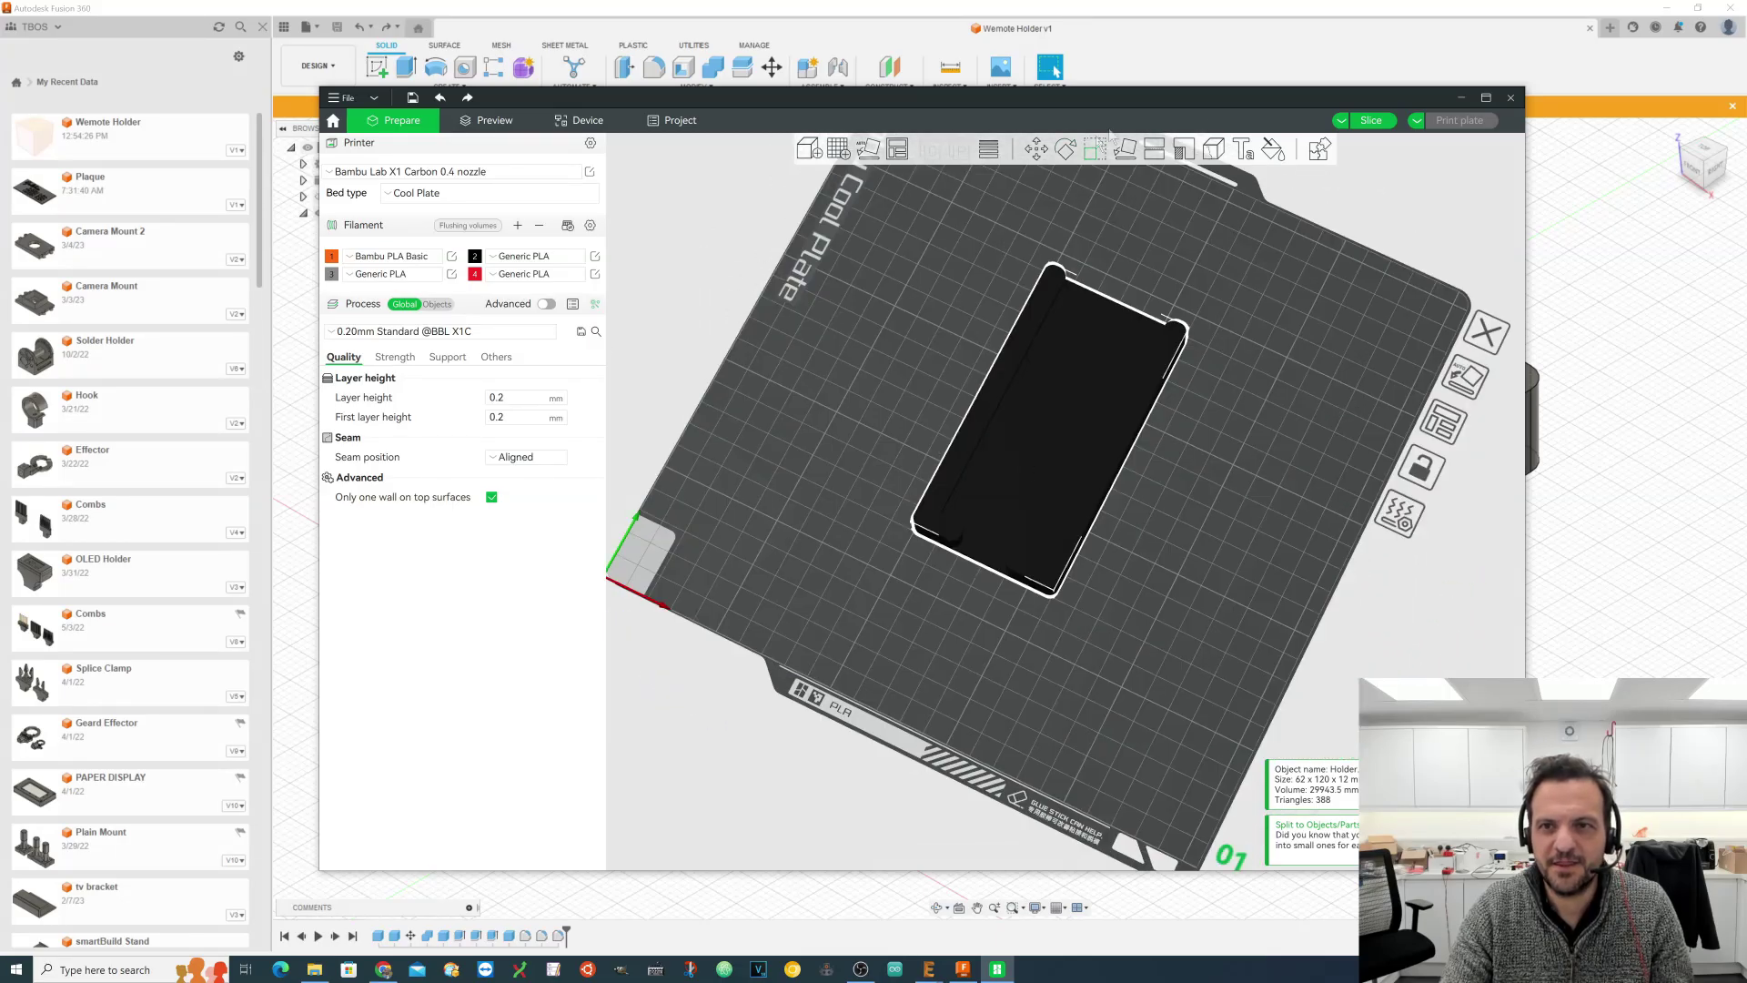
pyautogui.click(1276, 151)
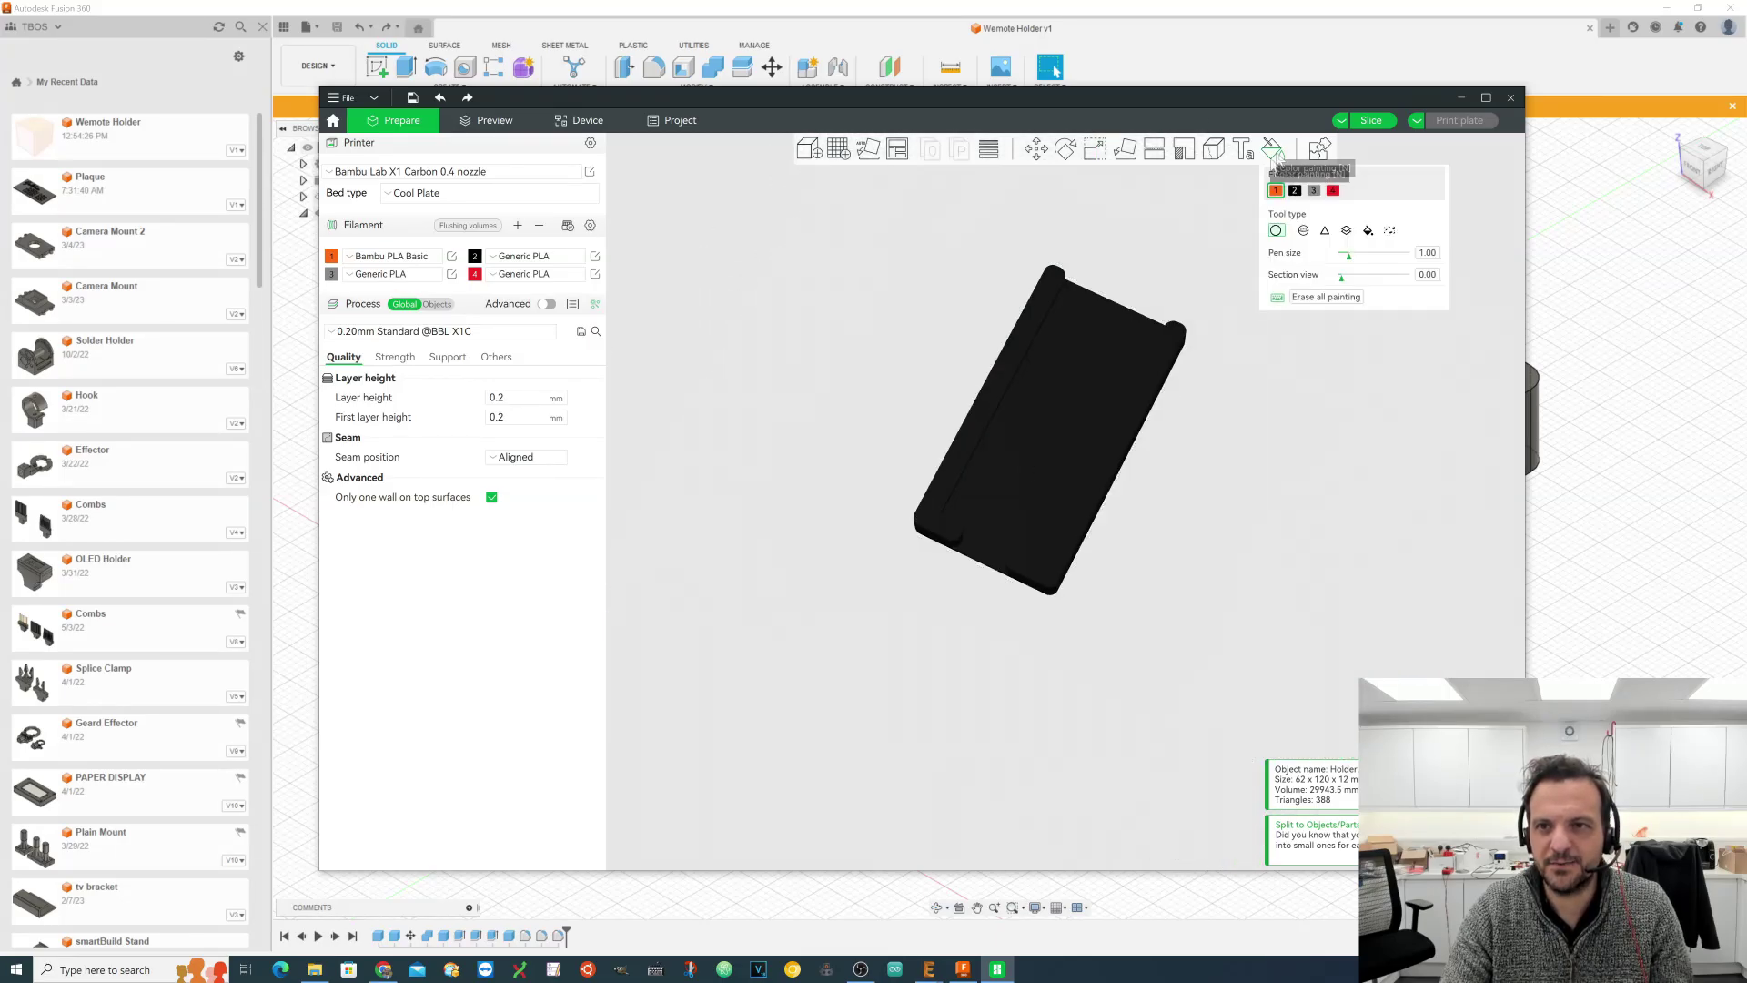
pyautogui.click(1346, 232)
pyautogui.moveTo(1197, 336); pyautogui.dragTo(1126, 378)
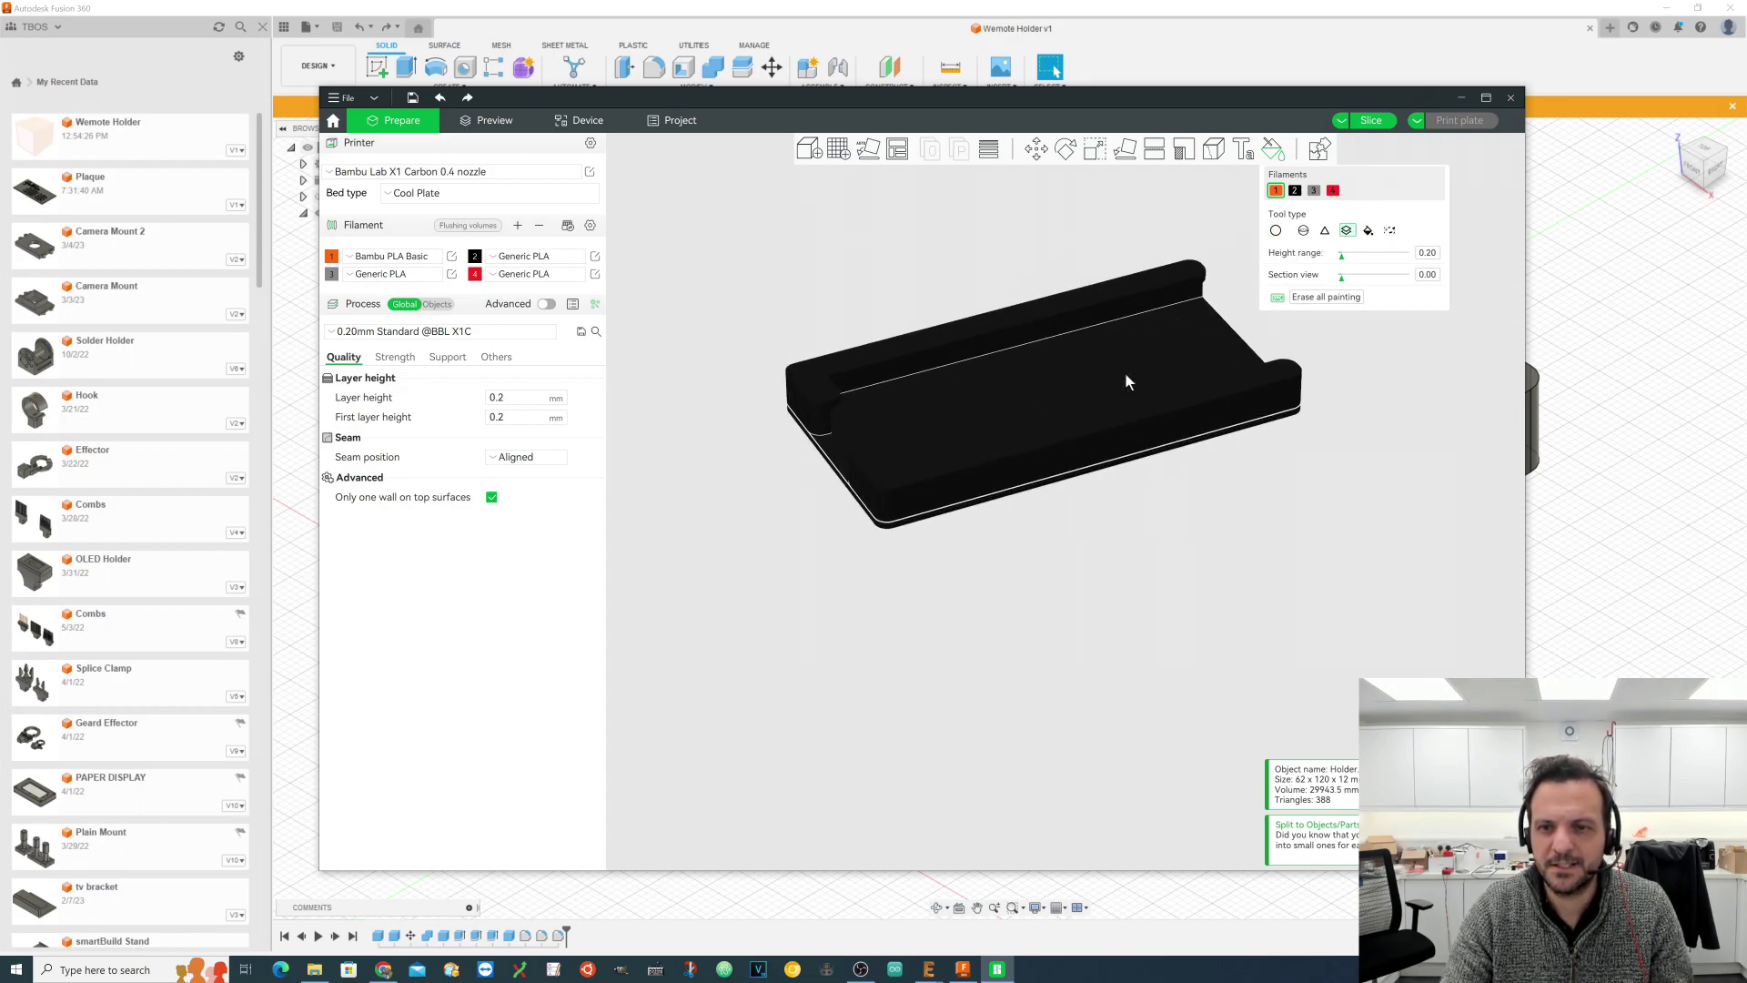
pyautogui.click(1247, 380)
pyautogui.moveTo(901, 546)
pyautogui.mouseDown()
pyautogui.moveTo(784, 537)
pyautogui.moveTo(772, 567)
pyautogui.moveTo(805, 591)
pyautogui.moveTo(773, 591)
pyautogui.moveTo(790, 548)
pyautogui.moveTo(813, 541)
pyautogui.moveTo(821, 561)
pyautogui.moveTo(792, 597)
pyautogui.moveTo(780, 586)
pyautogui.moveTo(846, 546)
pyautogui.mouseUp()
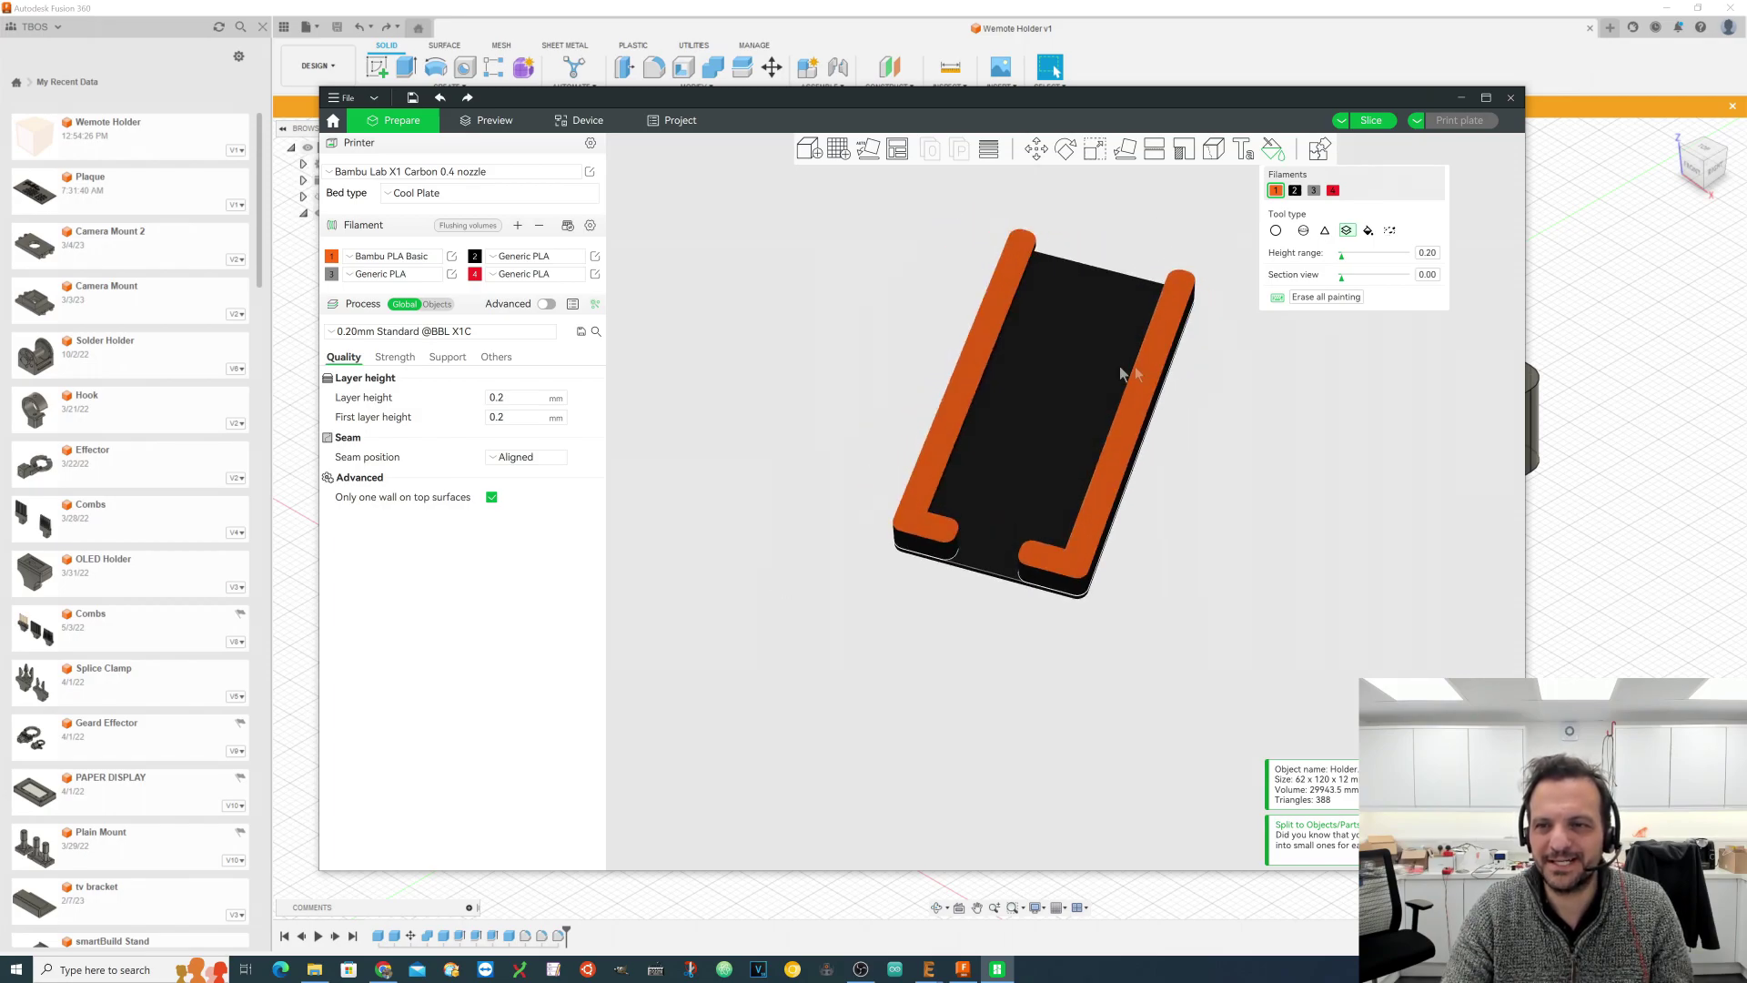
# Step: Erase all colour painting from the Holder and leave the painting tool
pyautogui.click(1336, 299)
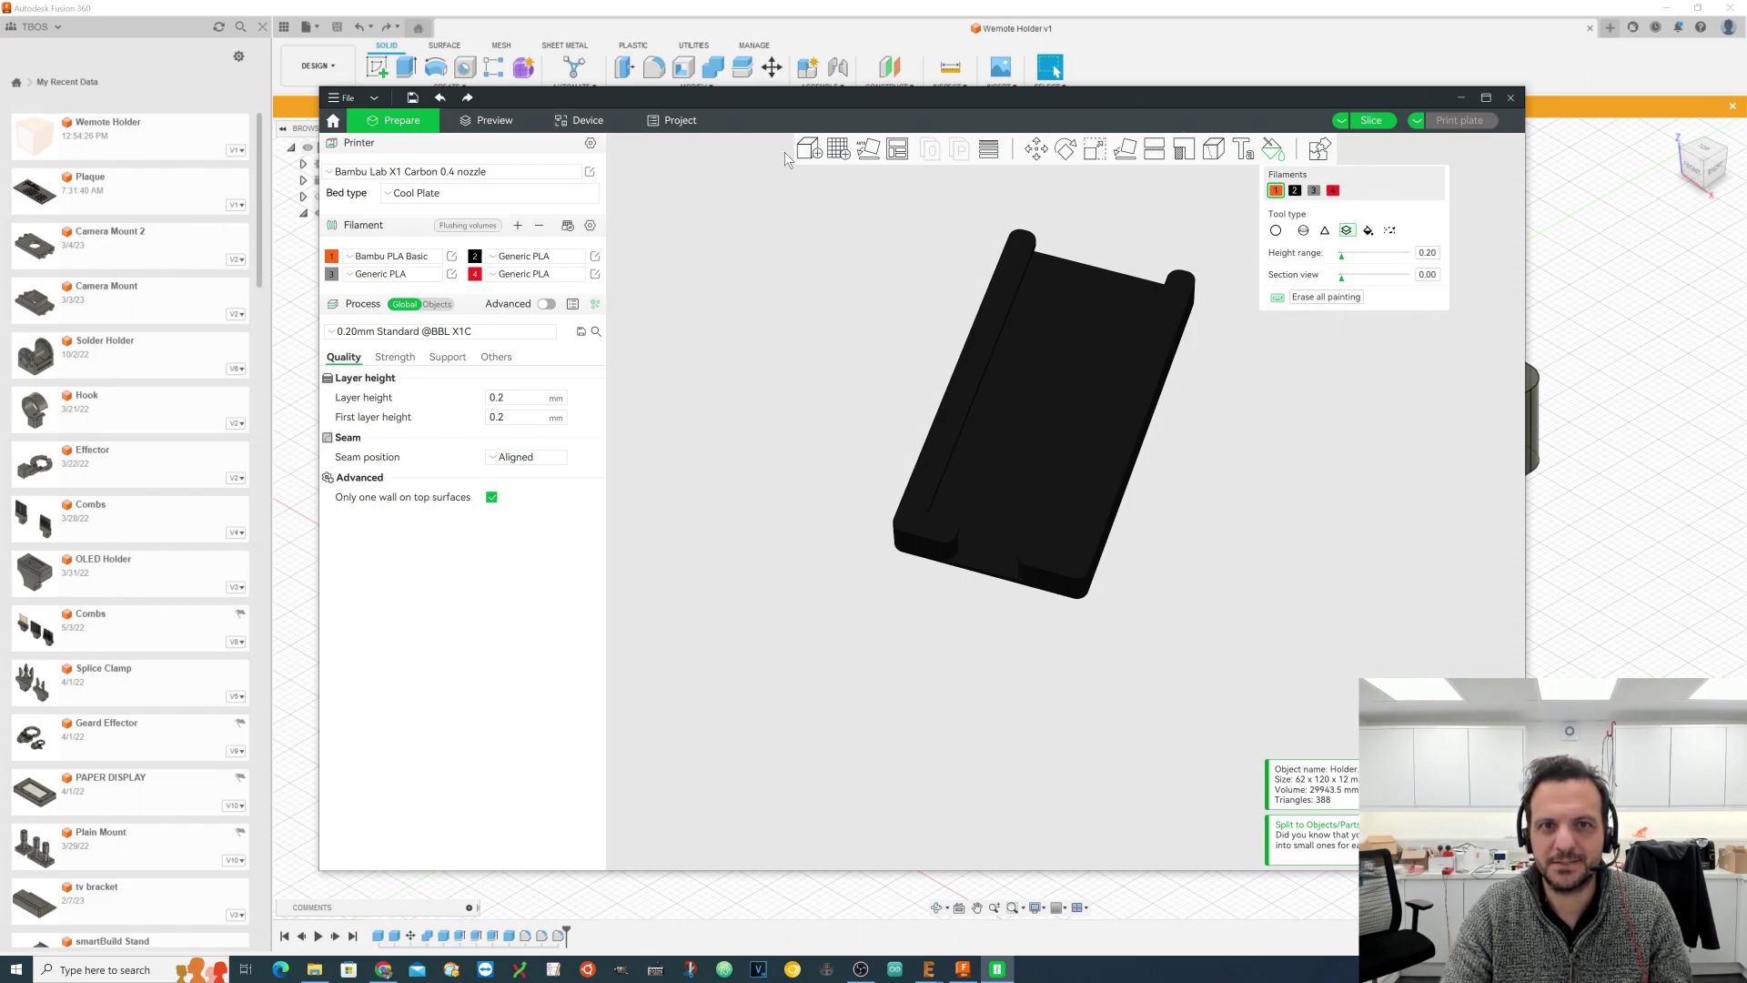
pyautogui.click(1066, 157)
pyautogui.rightClick(1258, 464)
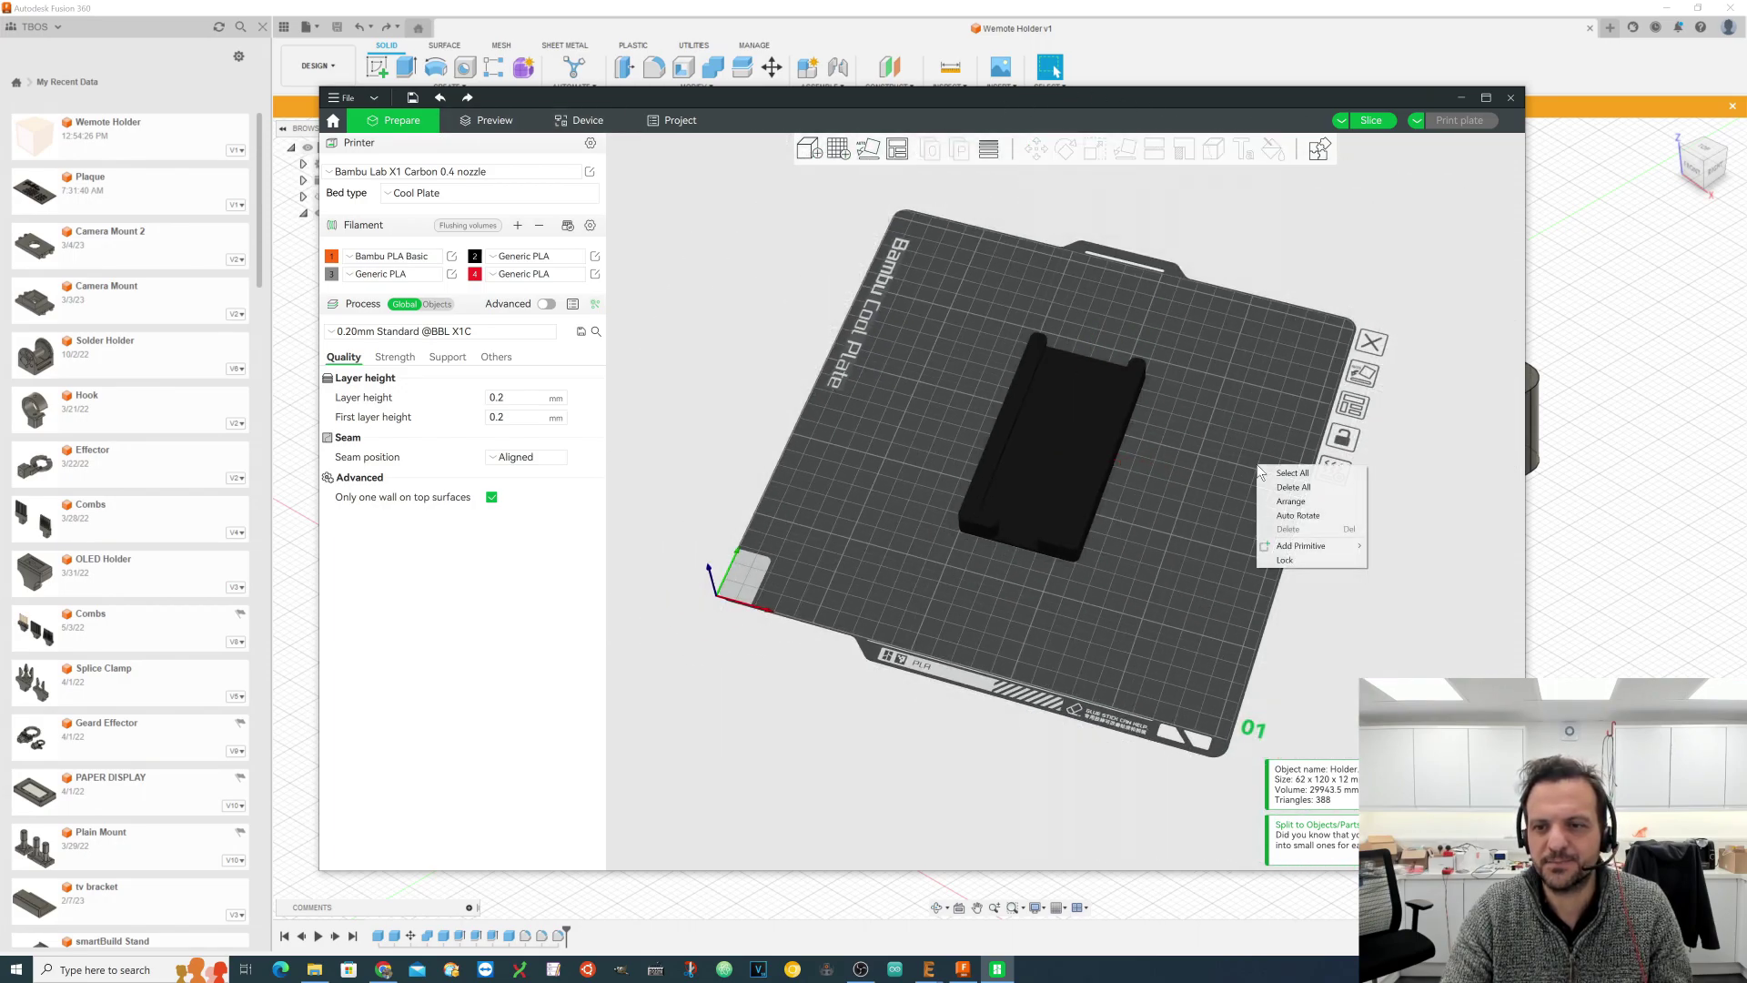
# Step: Auto-rotate the Holder and arrange it on the build plate
pyautogui.click(1294, 519)
pyautogui.rightClick(1238, 459)
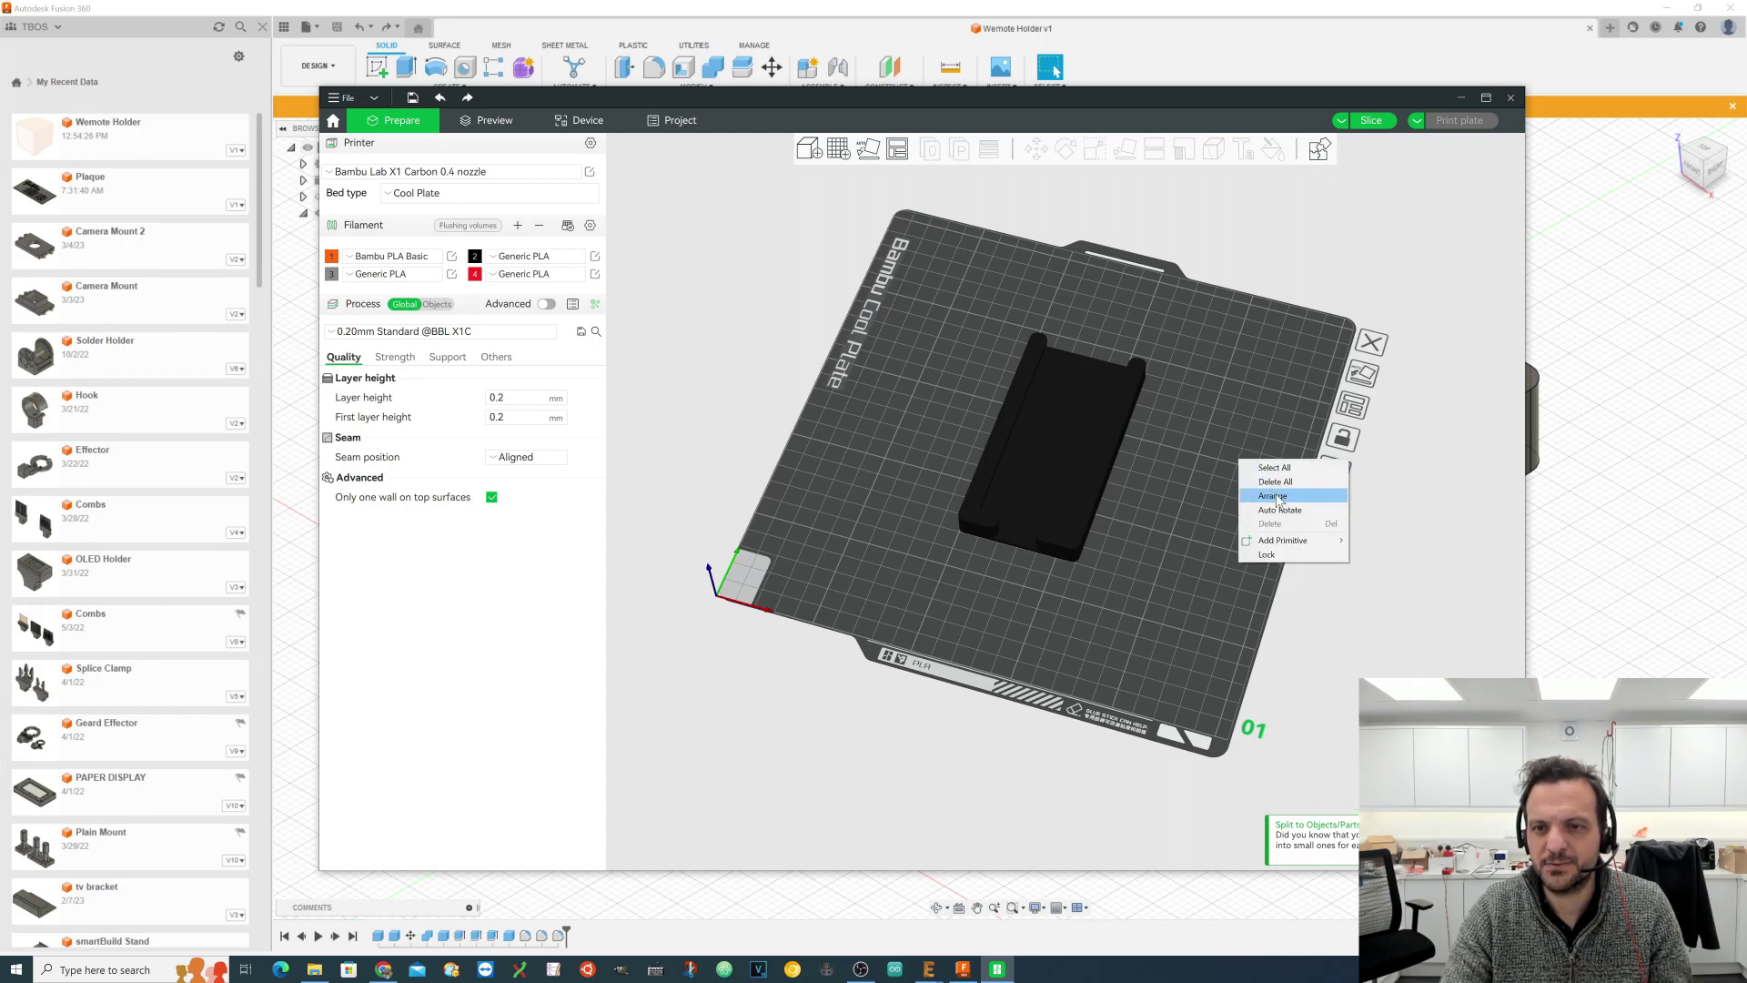
pyautogui.click(1271, 496)
# Step: Slice the plate, and slice it again with support generation enabled for the Holder
pyautogui.click(1371, 121)
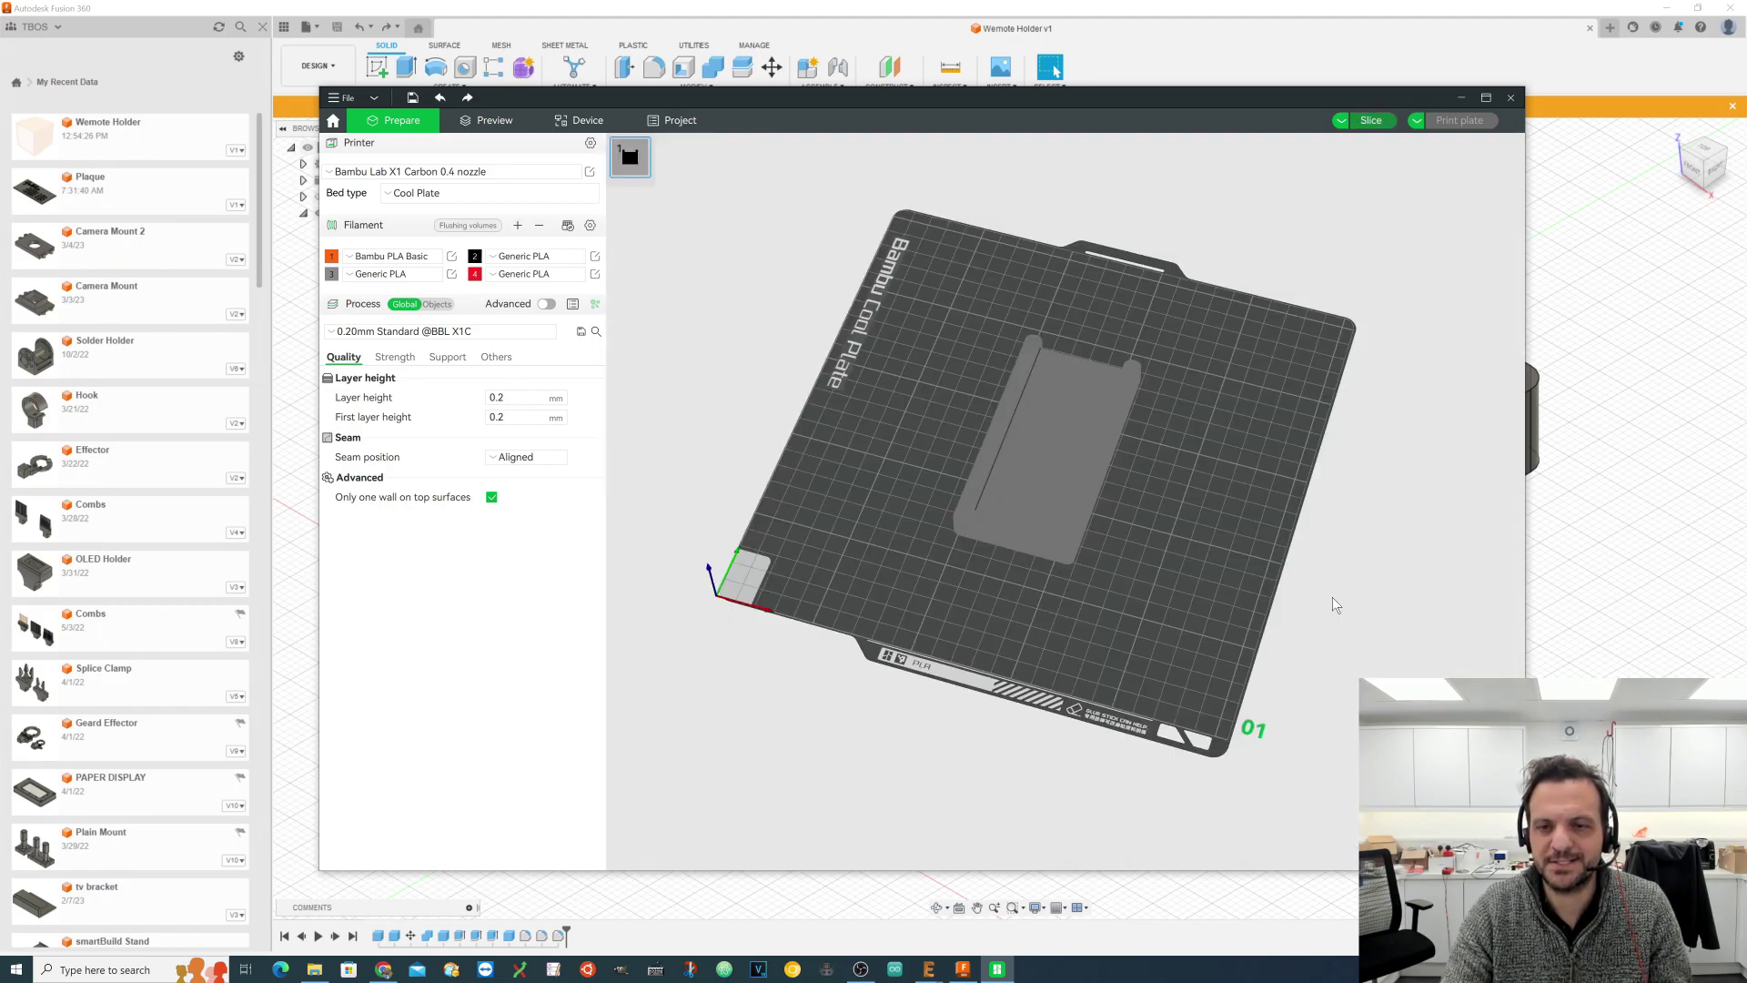
pyautogui.moveTo(910, 577); pyautogui.dragTo(1013, 546)
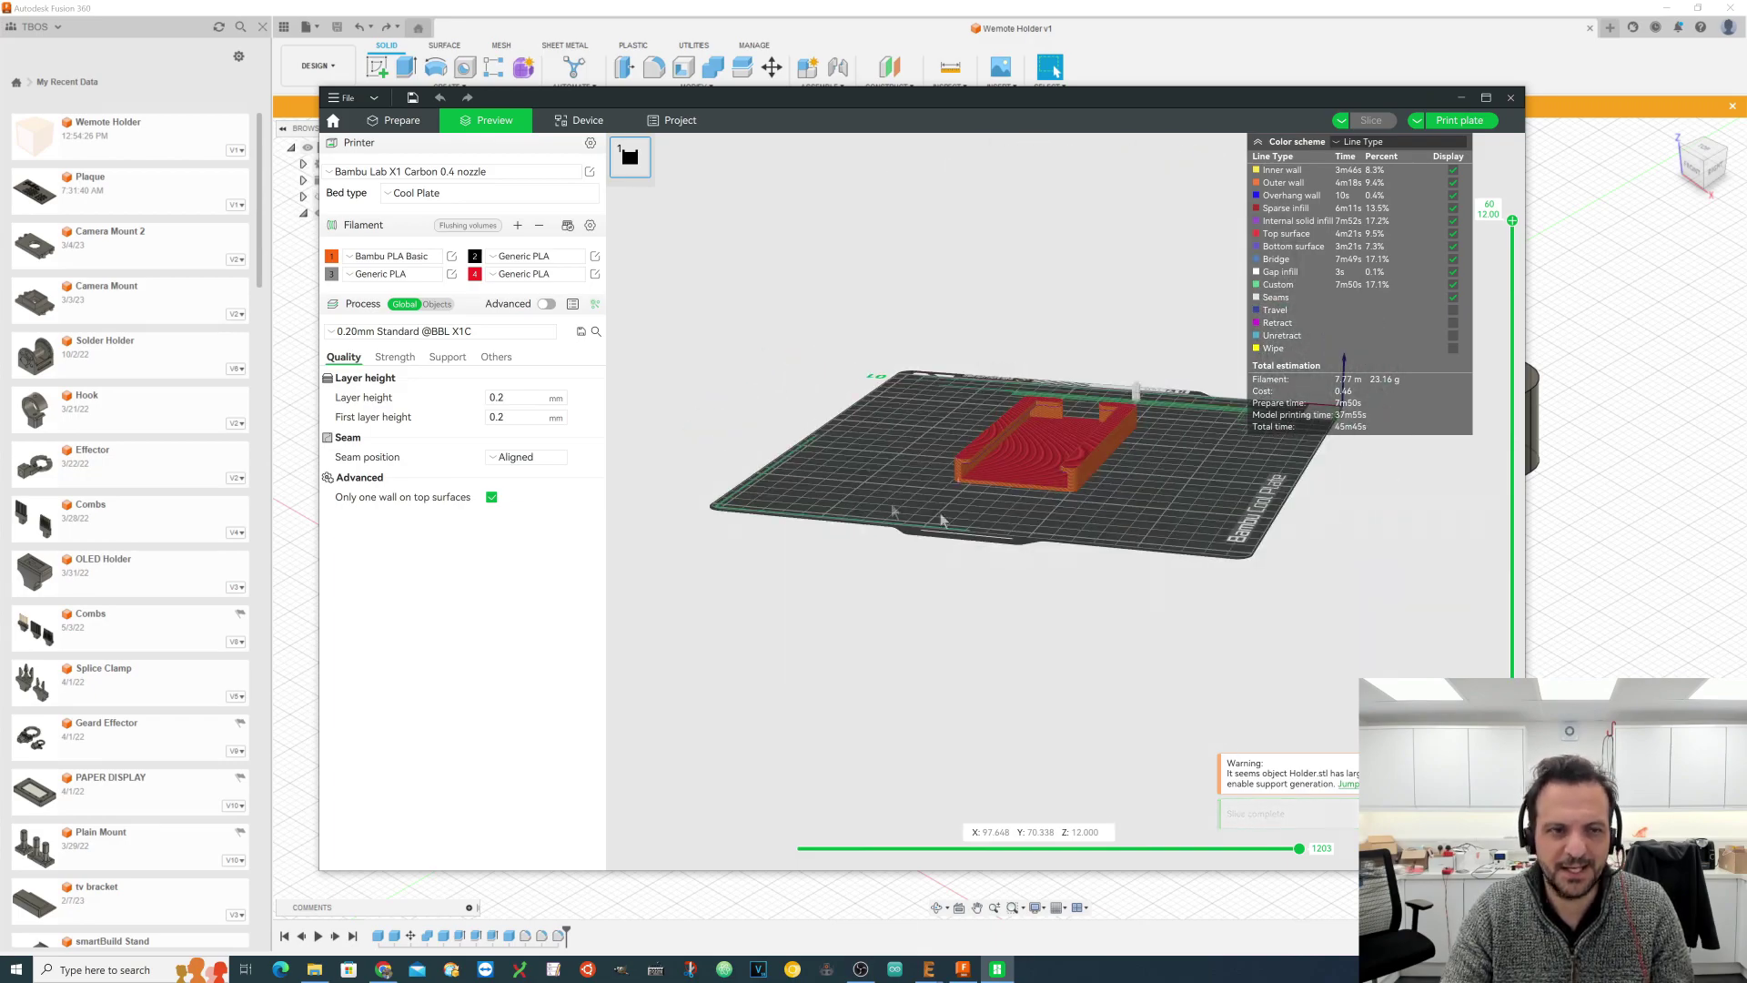
pyautogui.click(446, 361)
pyautogui.click(492, 398)
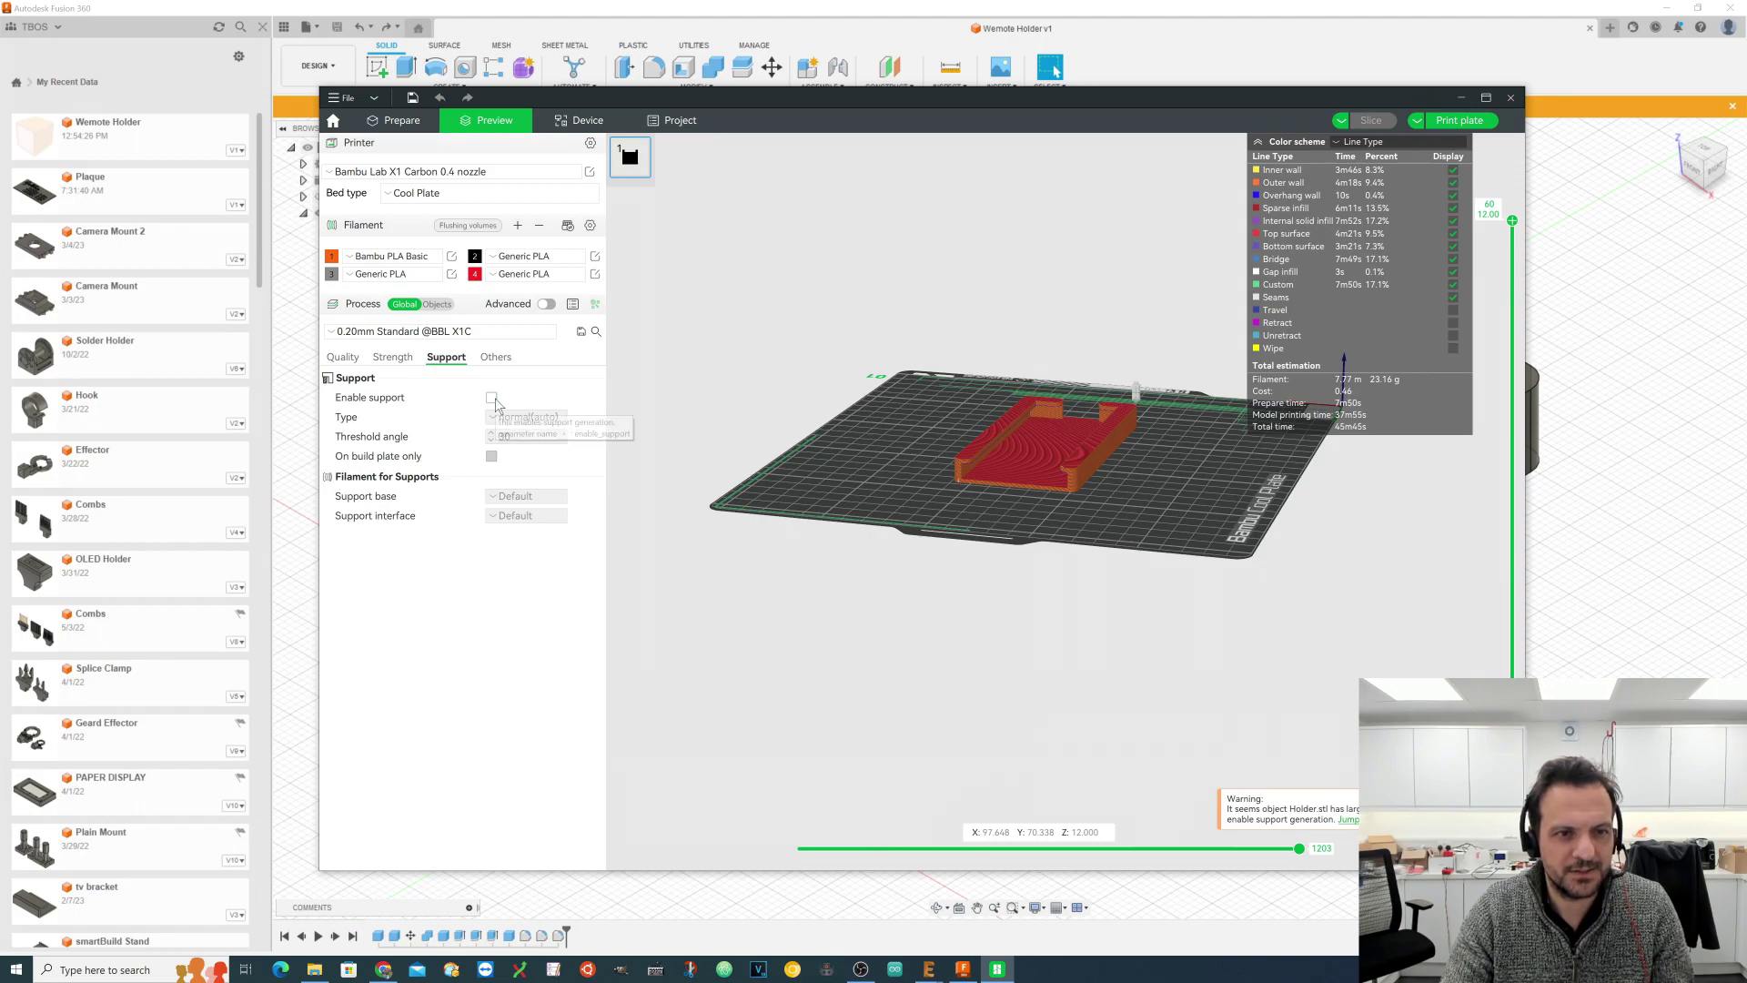
pyautogui.click(1372, 121)
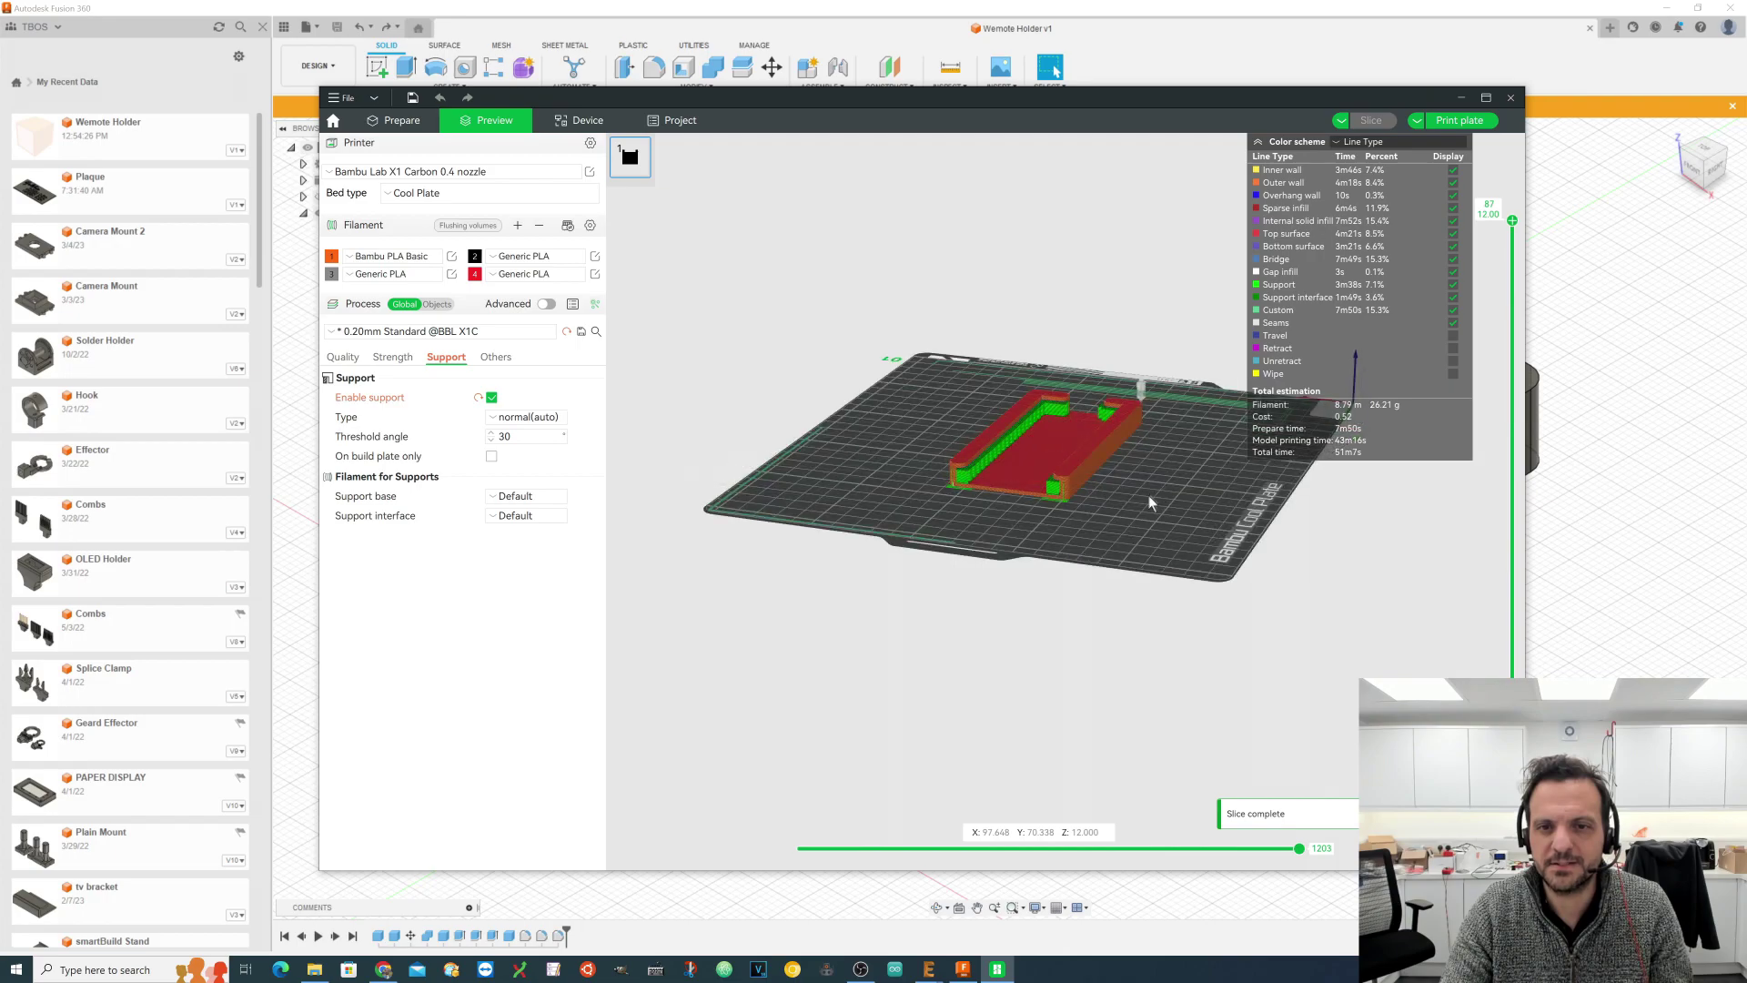
# Step: Examine the supports under the Holder's rims and end lips from several angles in the sliced preview
pyautogui.scroll(5, 995, 406)
pyautogui.press('3')
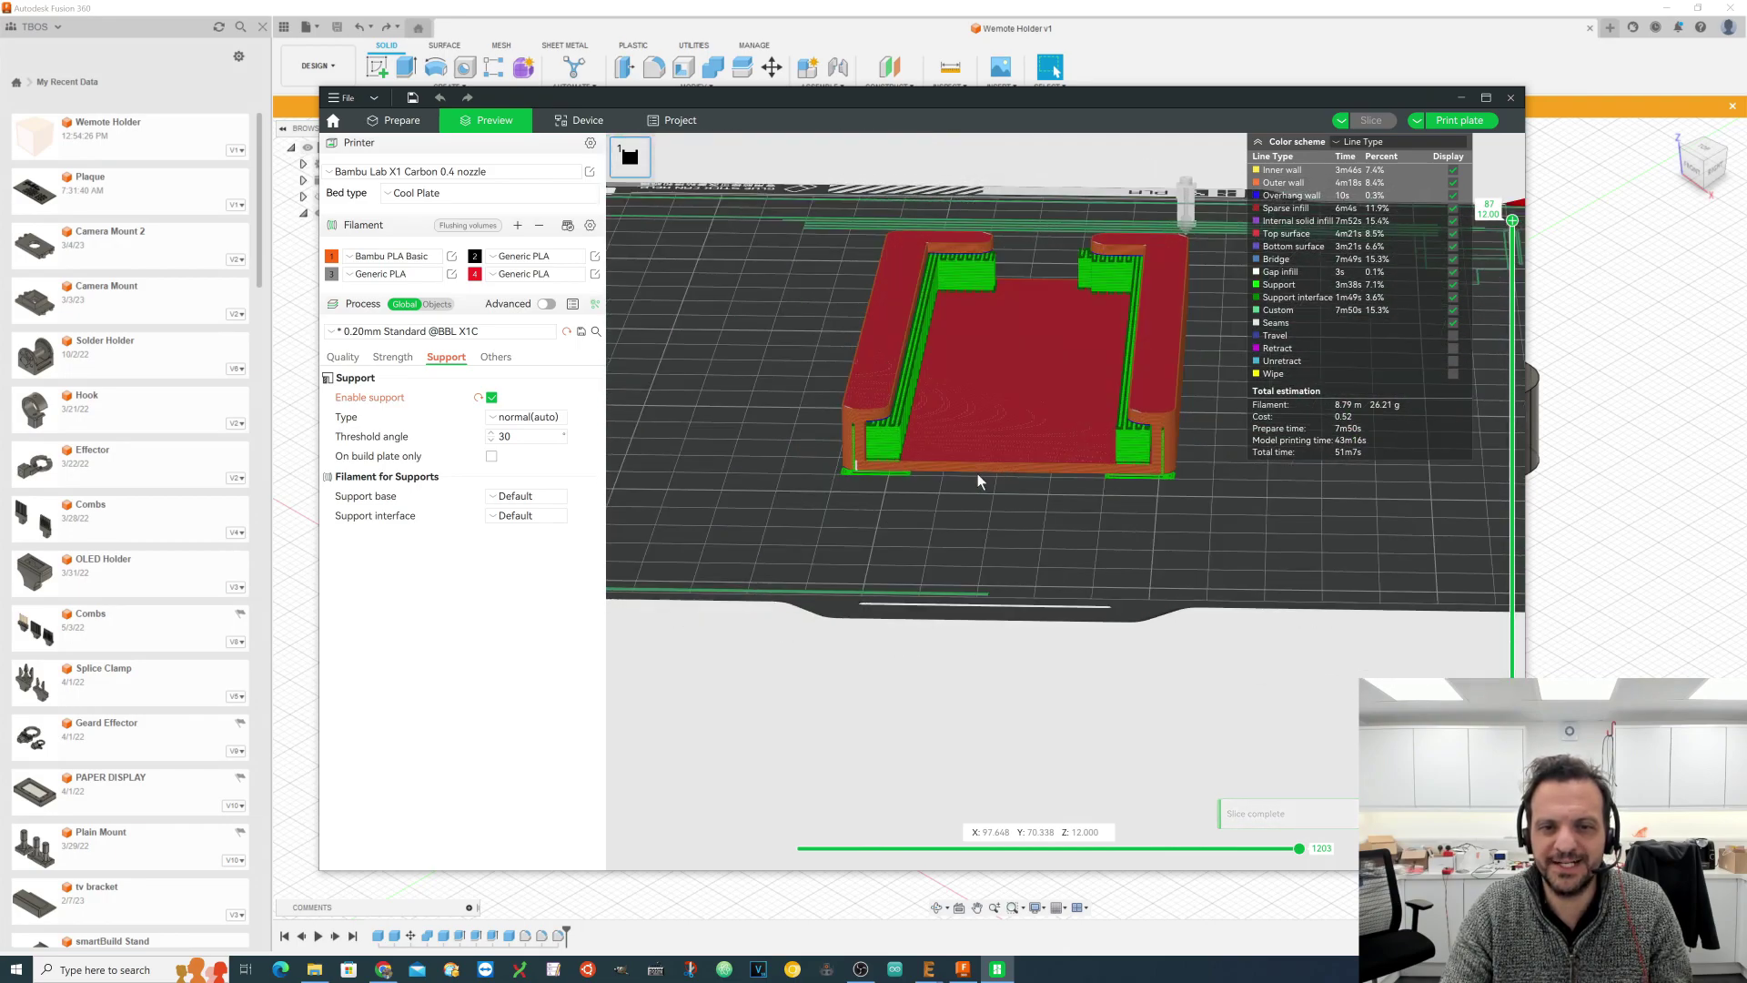
pyautogui.press('0')
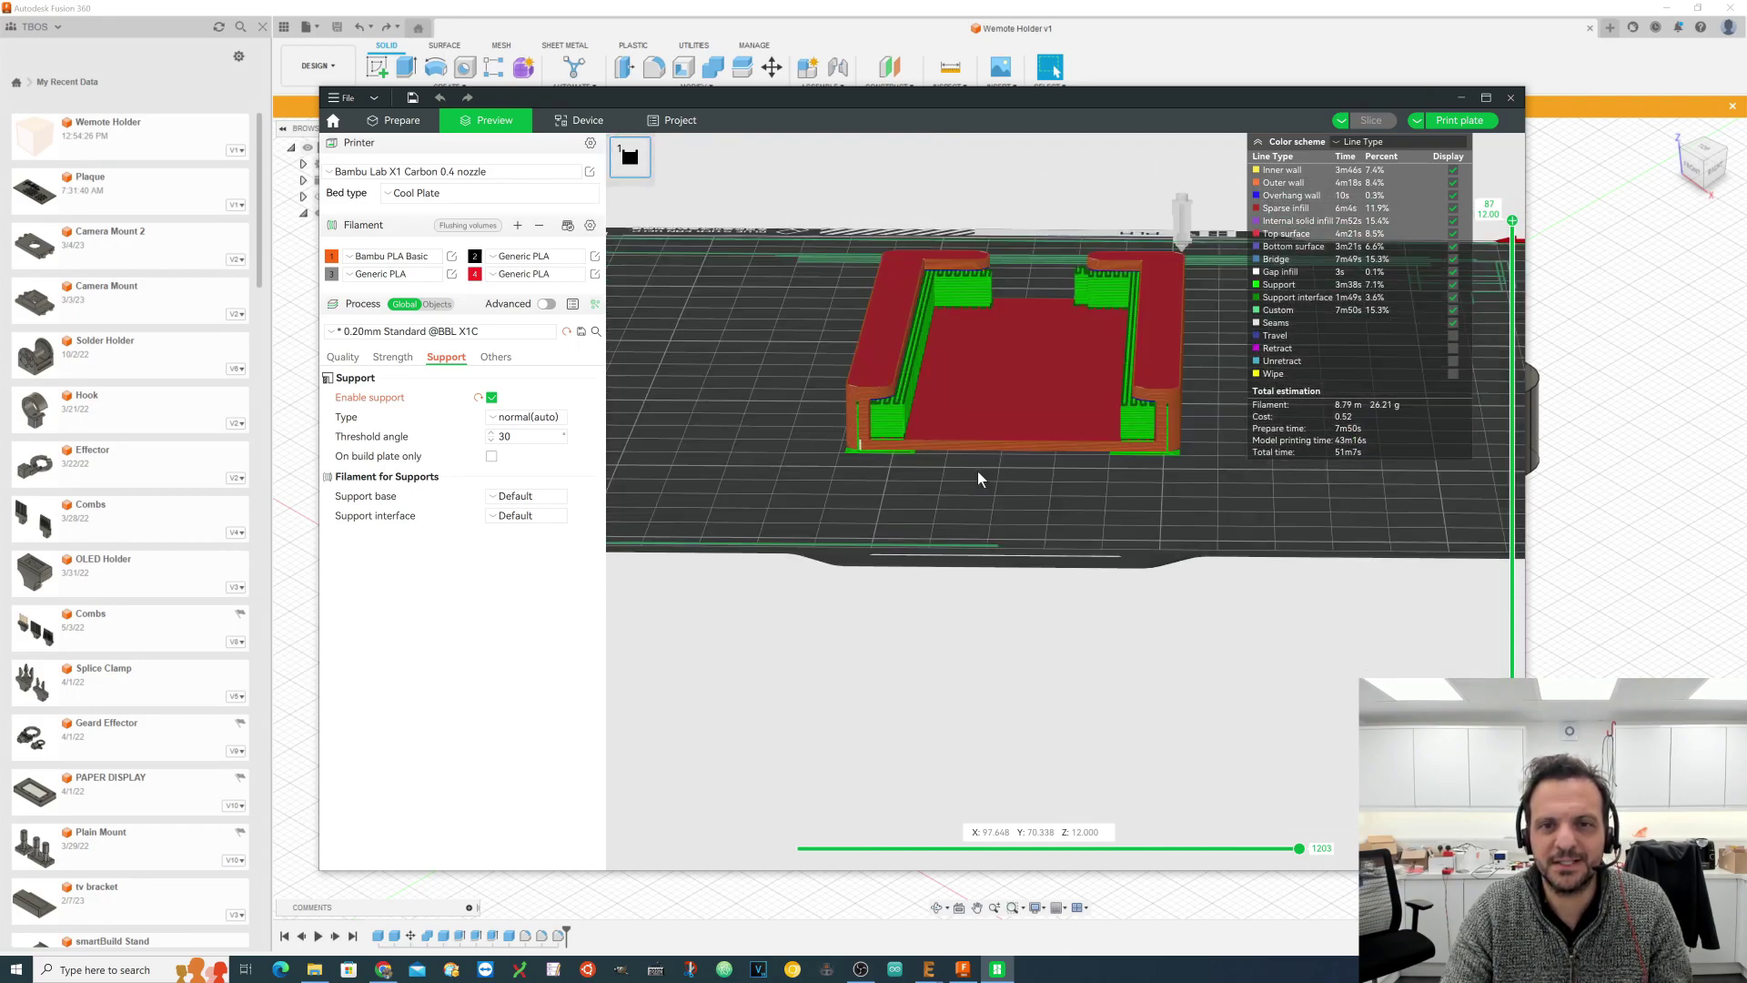
pyautogui.moveTo(985, 475); pyautogui.dragTo(1082, 515)
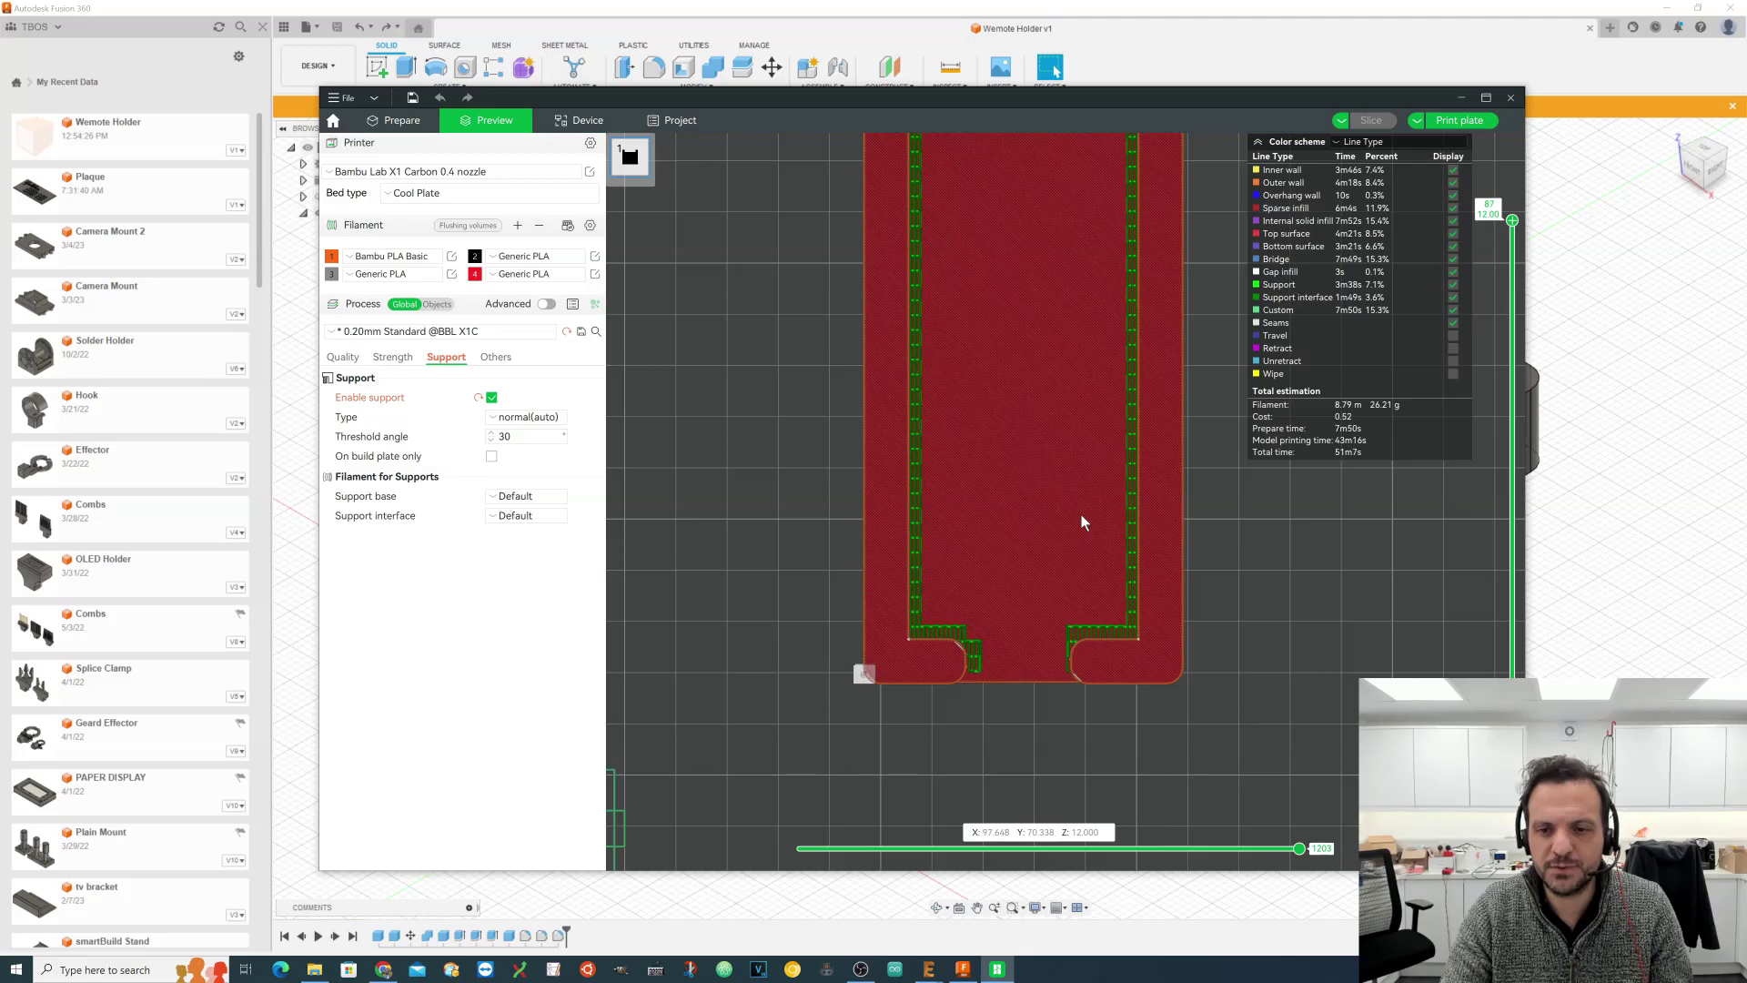
pyautogui.press('0')
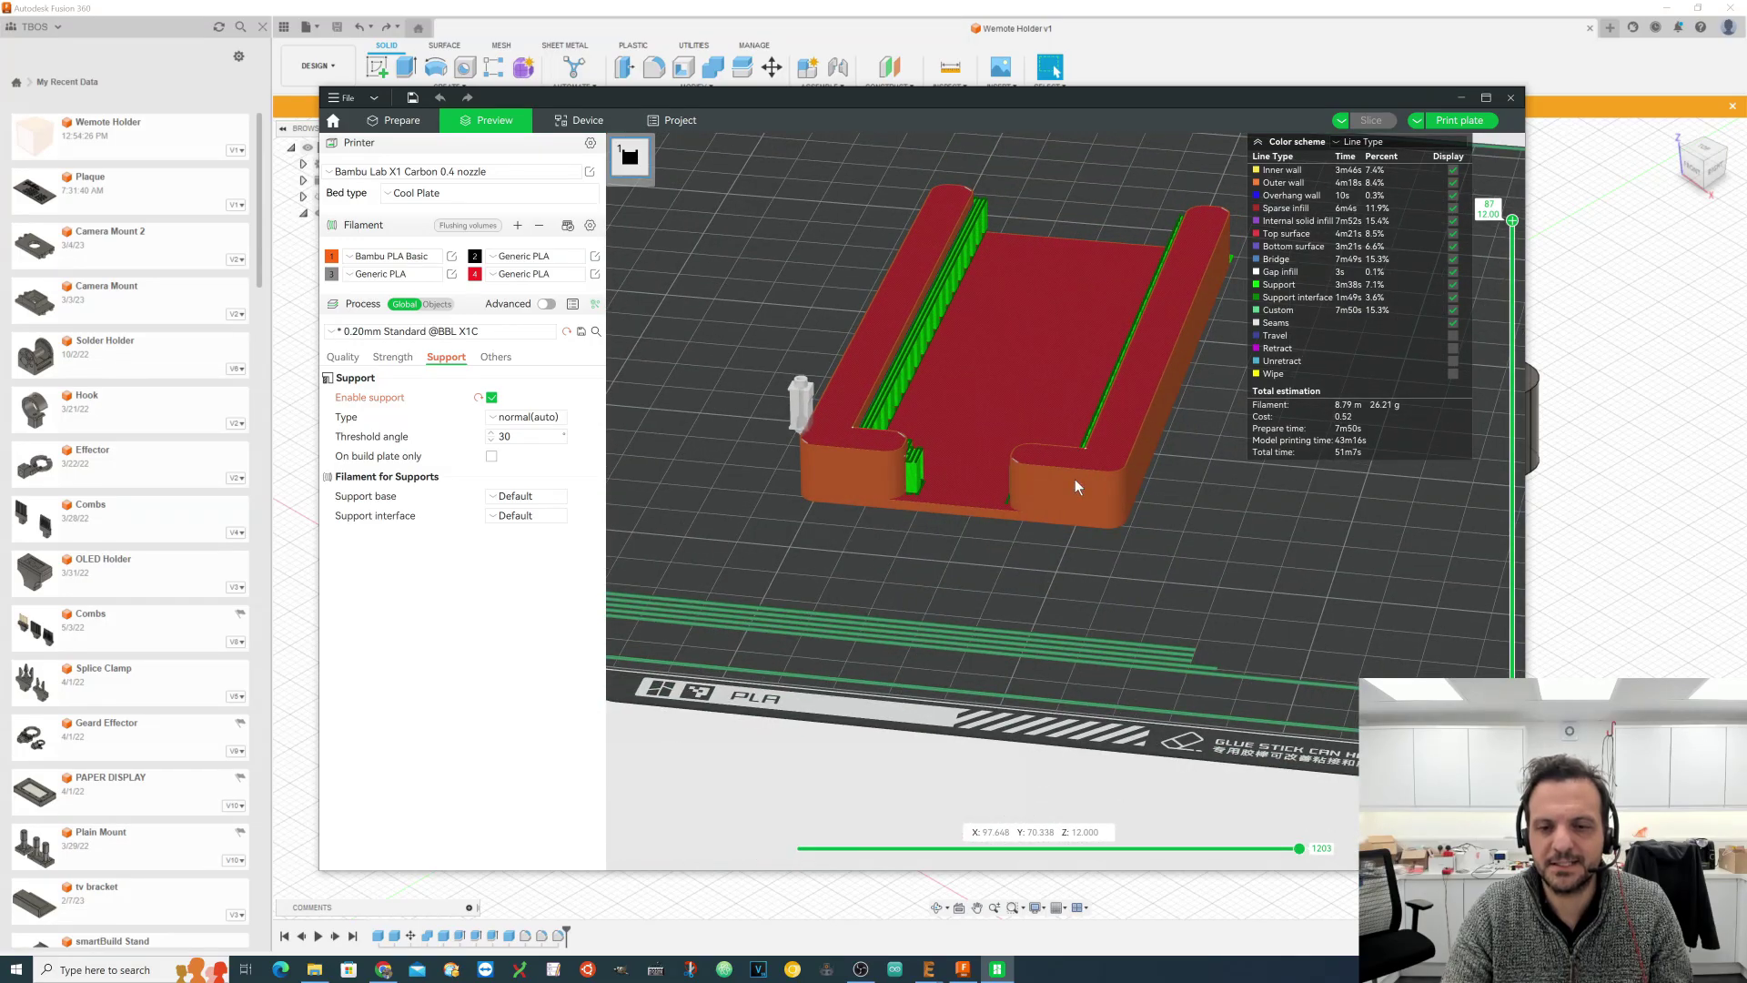
pyautogui.moveTo(1074, 478); pyautogui.dragTo(1062, 482)
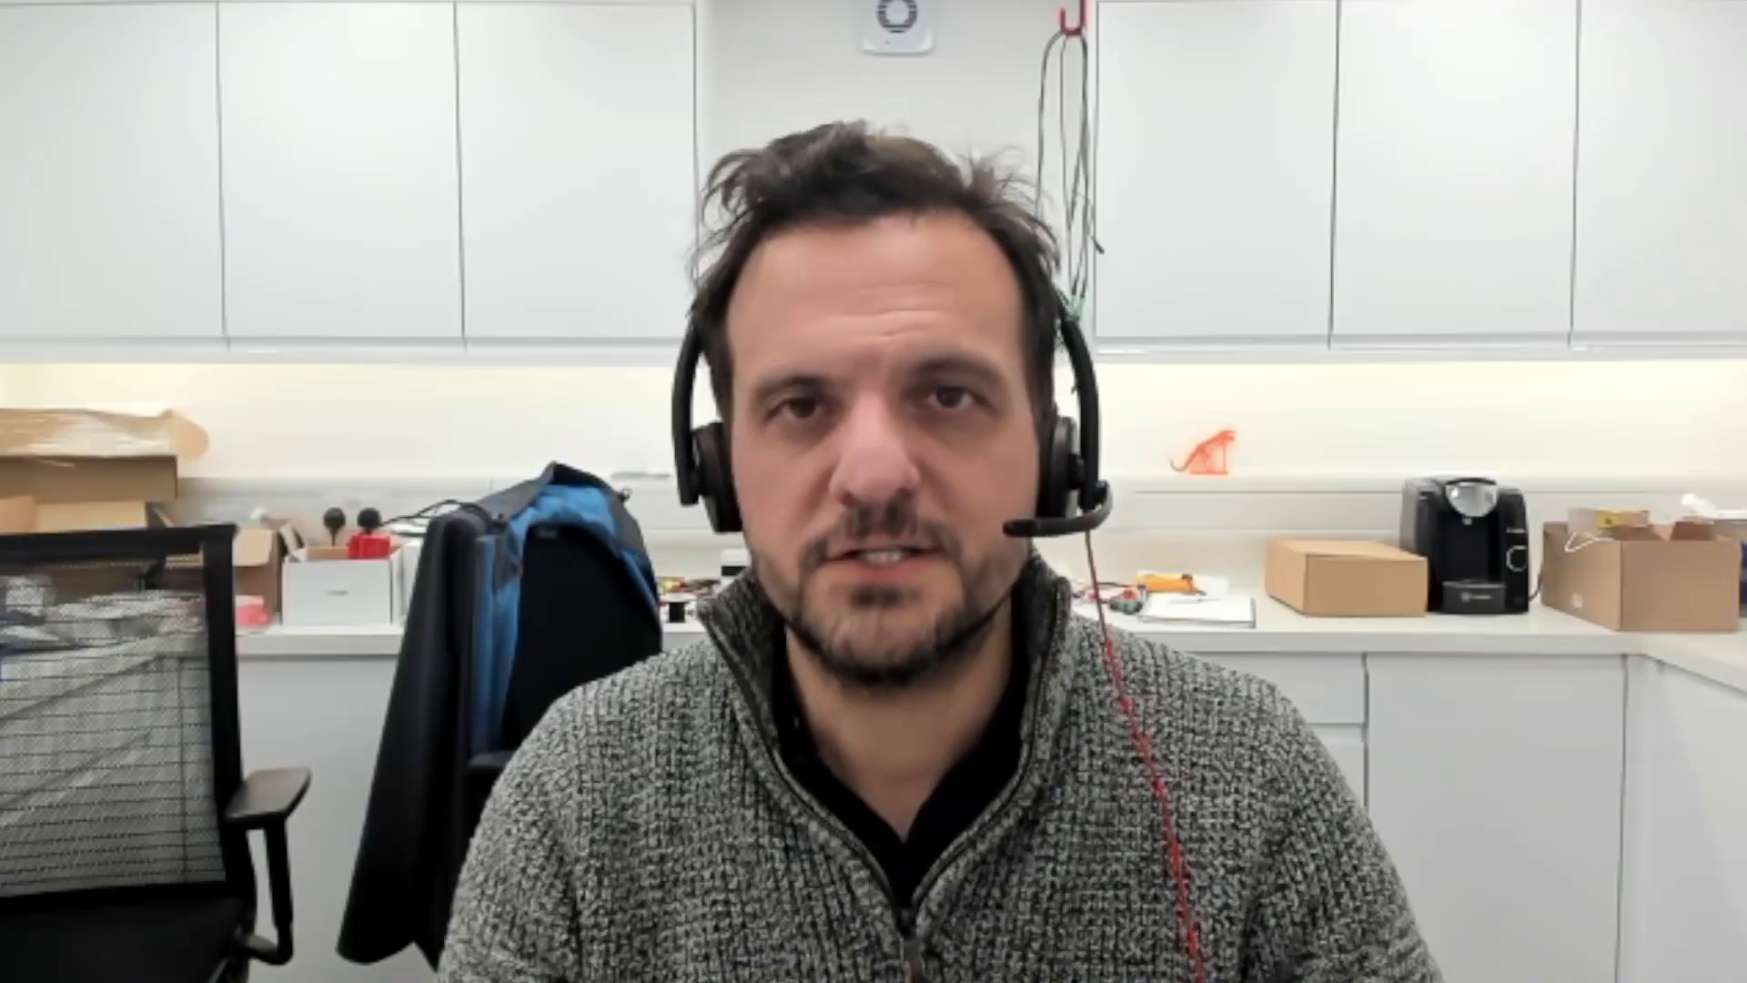